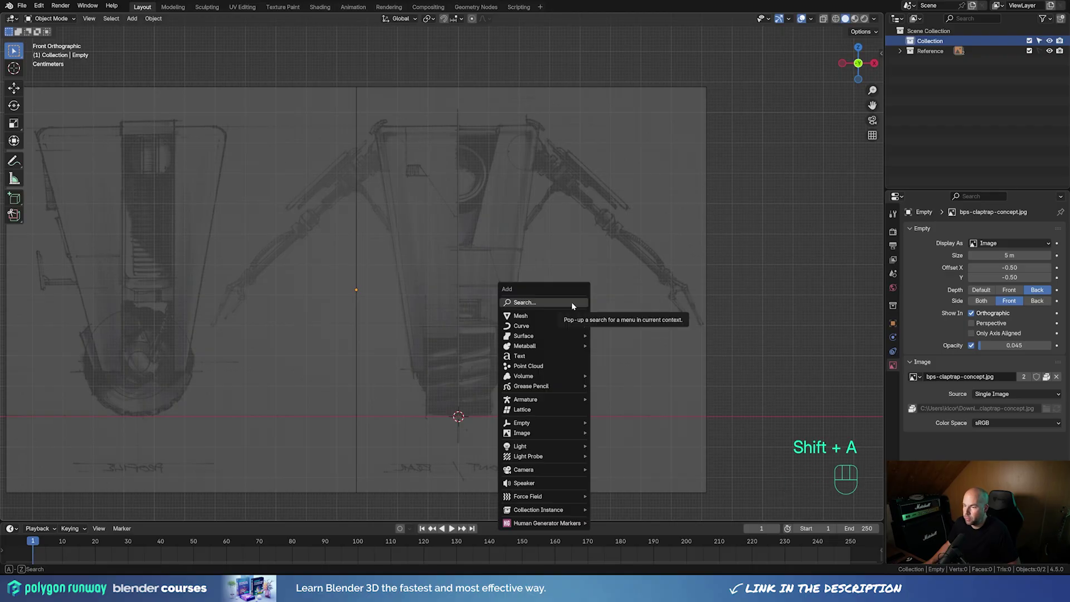
Add a cube and scale its mesh down to about 0.27 to match the robot body's width in the front sketch
{"action": "mouse_move", "coordinate": [566, 315]}
{"action": "left_click", "coordinate": [612, 326]}
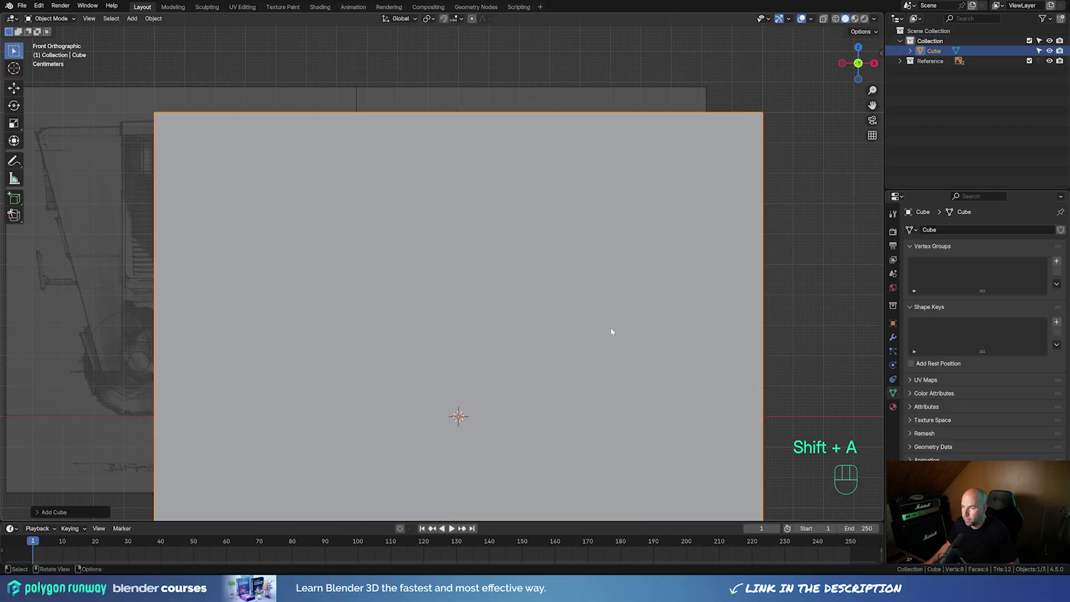
{"action": "key", "text": "Tab"}
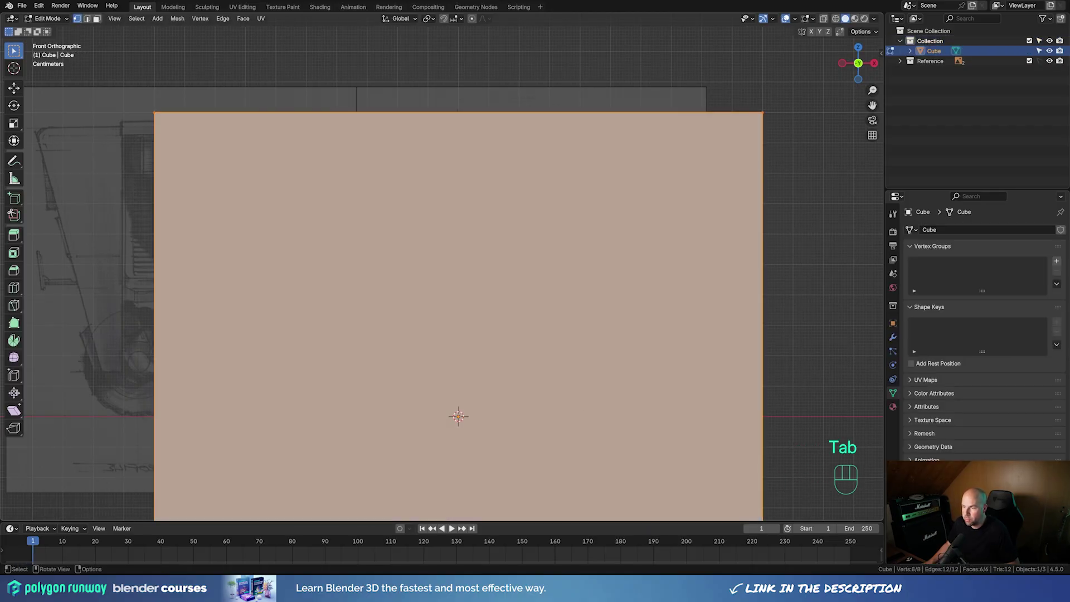
{"action": "key", "text": "s"}
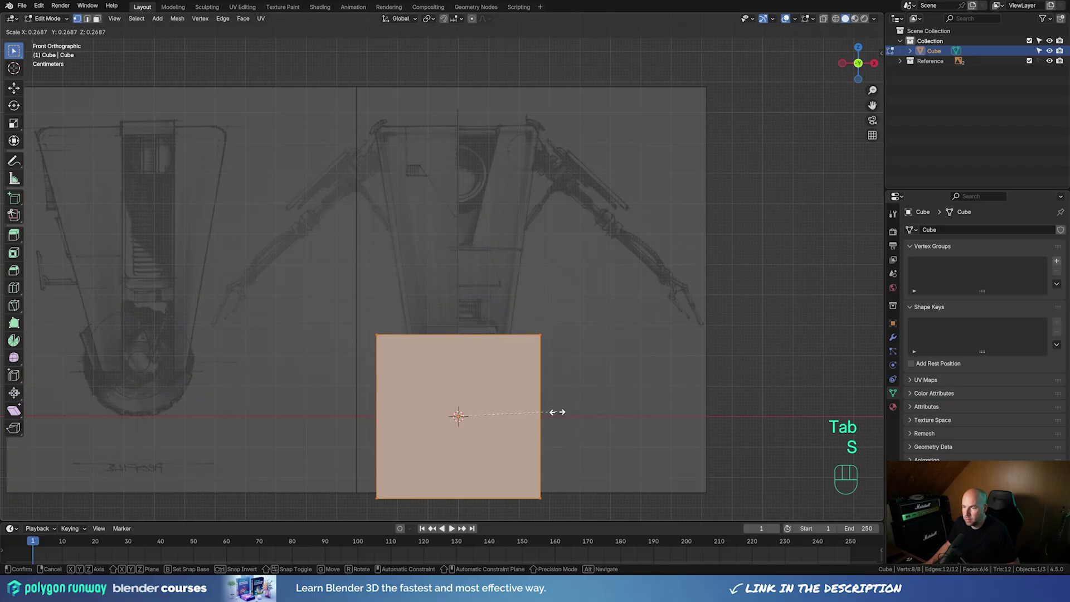
{"action": "left_click", "coordinate": [555, 413]}
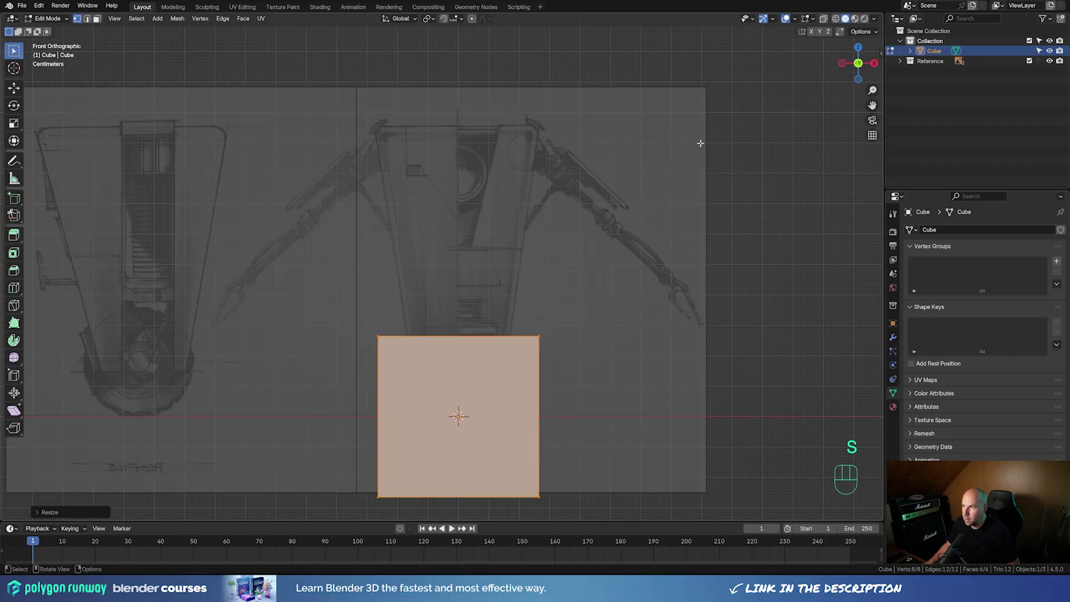
Turn on X-ray, raise the cube's mesh about 0.68 m along Z, and scale it about 1.02 to fit the body's top
{"action": "left_click", "coordinate": [824, 19]}
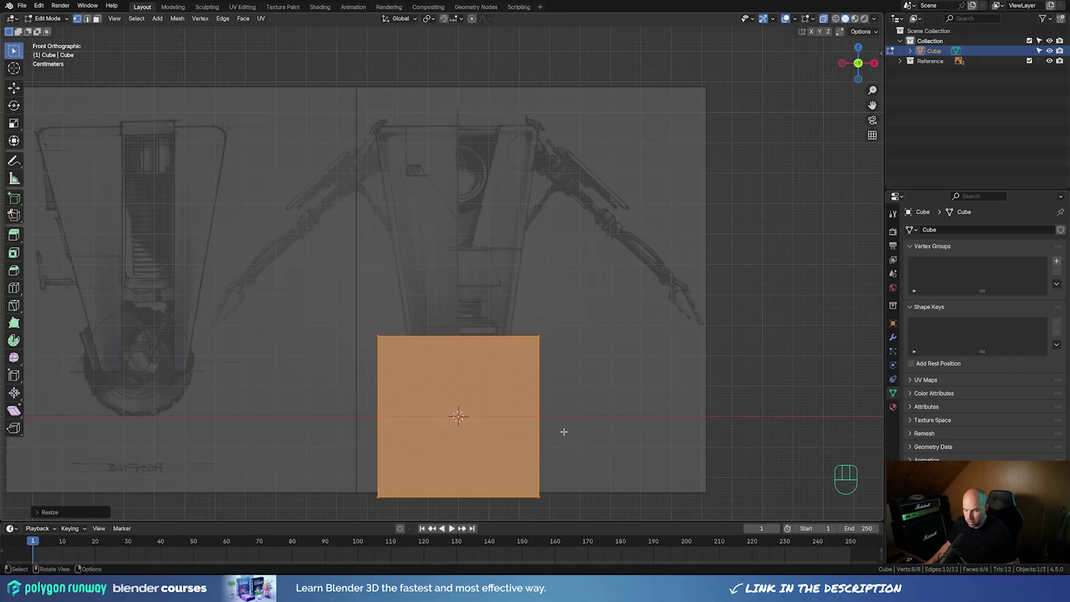
{"action": "key", "text": "g"}
{"action": "key", "text": "z"}
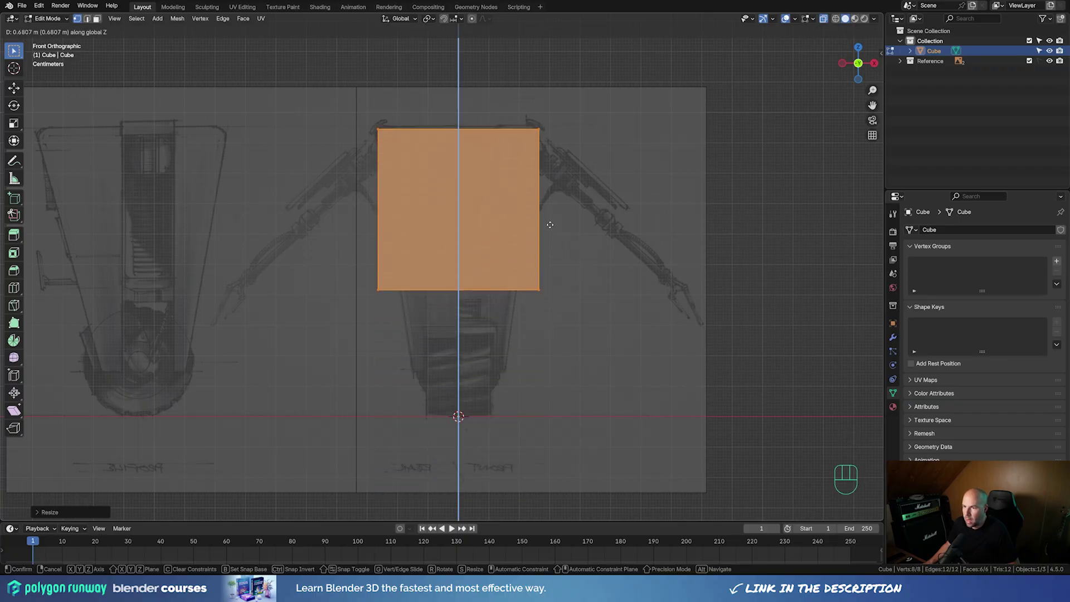
{"action": "left_click", "coordinate": [553, 226]}
{"action": "key", "text": "s"}
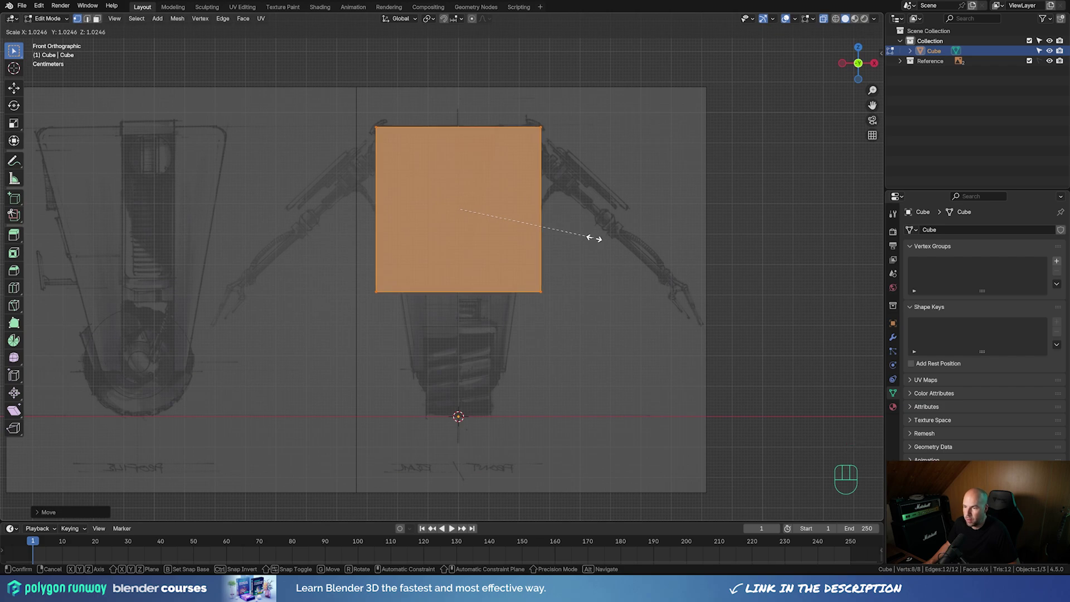
{"action": "left_click", "coordinate": [592, 236]}
Lower the cube's bottom vertices about 0.26 m along Z and scale them to about 0.58 to taper the body
{"action": "left_click_drag", "start_coordinate": [298, 261], "coordinate": [651, 341]}
{"action": "key", "text": "g"}
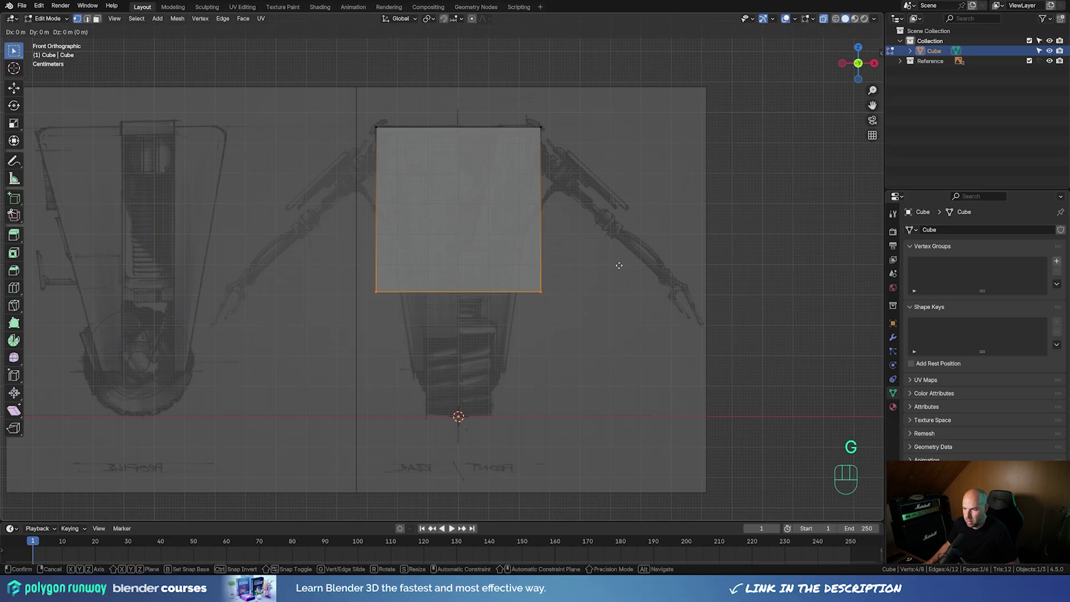
{"action": "key", "text": "z"}
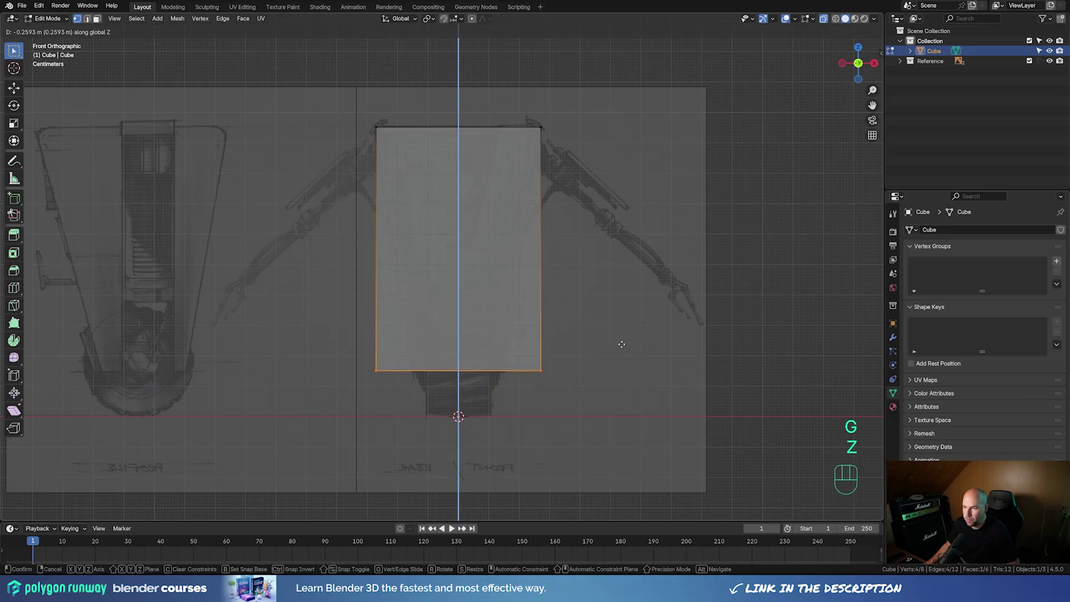
{"action": "left_click", "coordinate": [621, 344]}
{"action": "key", "text": "s"}
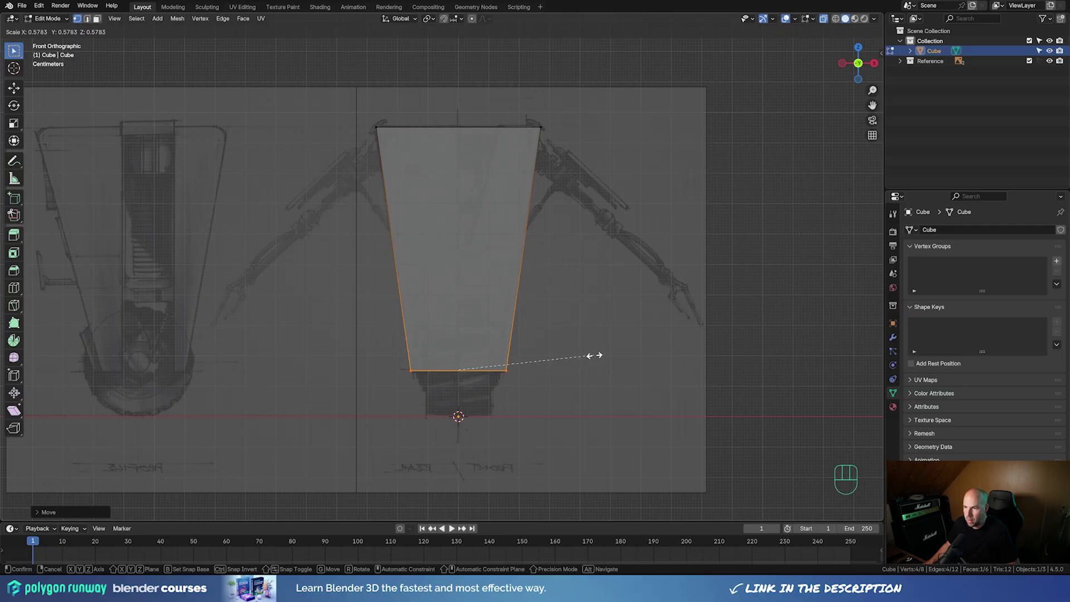
{"action": "left_click", "coordinate": [594, 356]}
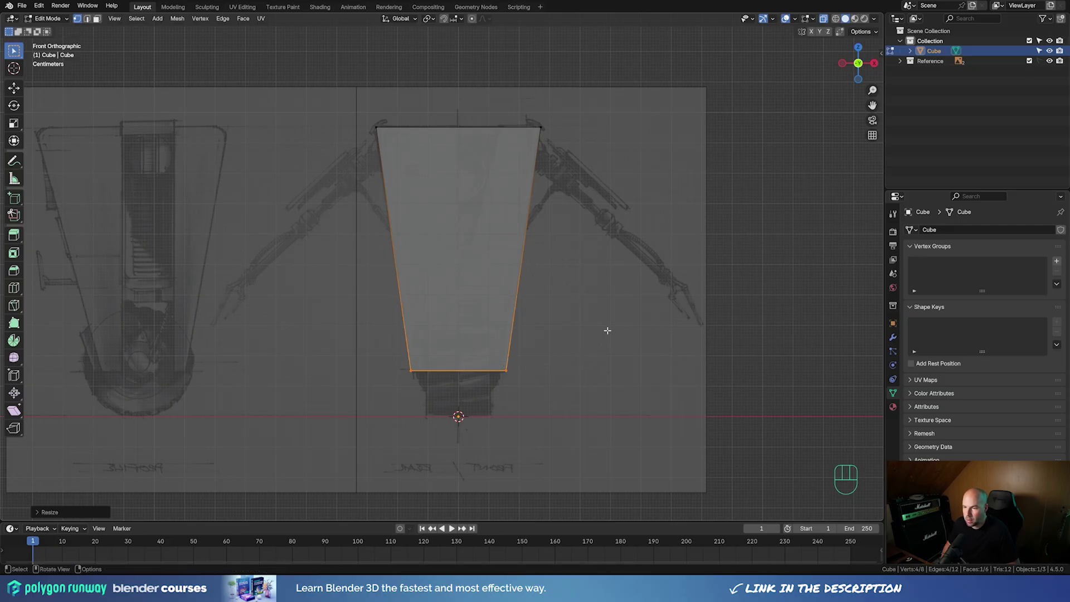
In the right side view, move the body's rear top edge about 0.02 m along Y to match the profile sketch
{"action": "key", "text": "KP_3"}
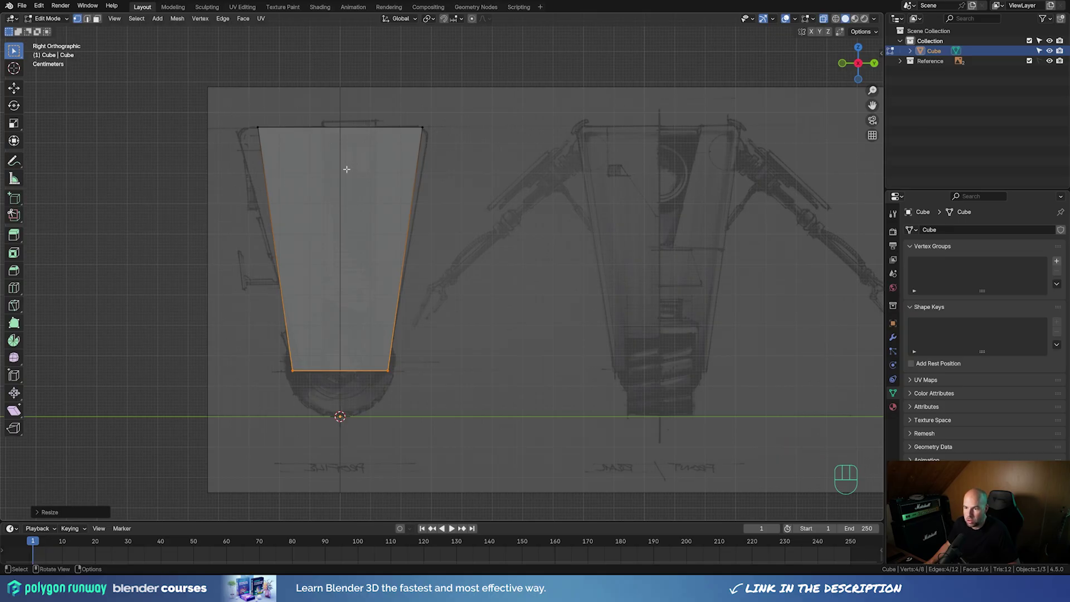
{"action": "left_click_drag", "start_coordinate": [376, 79], "coordinate": [464, 161]}
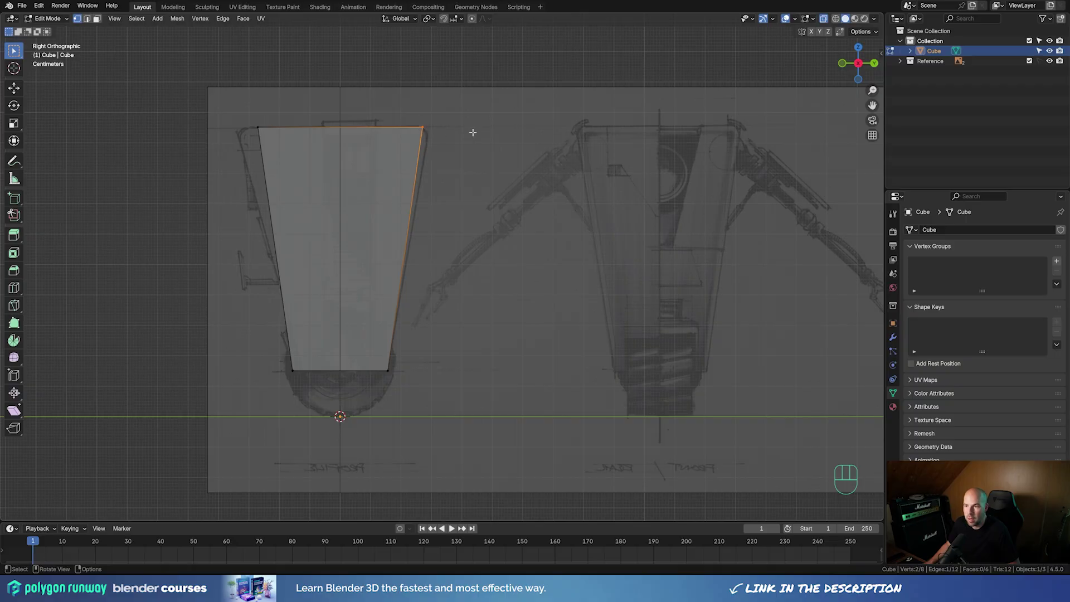
{"action": "middle_click_drag", "start_coordinate": [472, 134], "coordinate": [443, 171]}
{"action": "key", "text": "KP_3"}
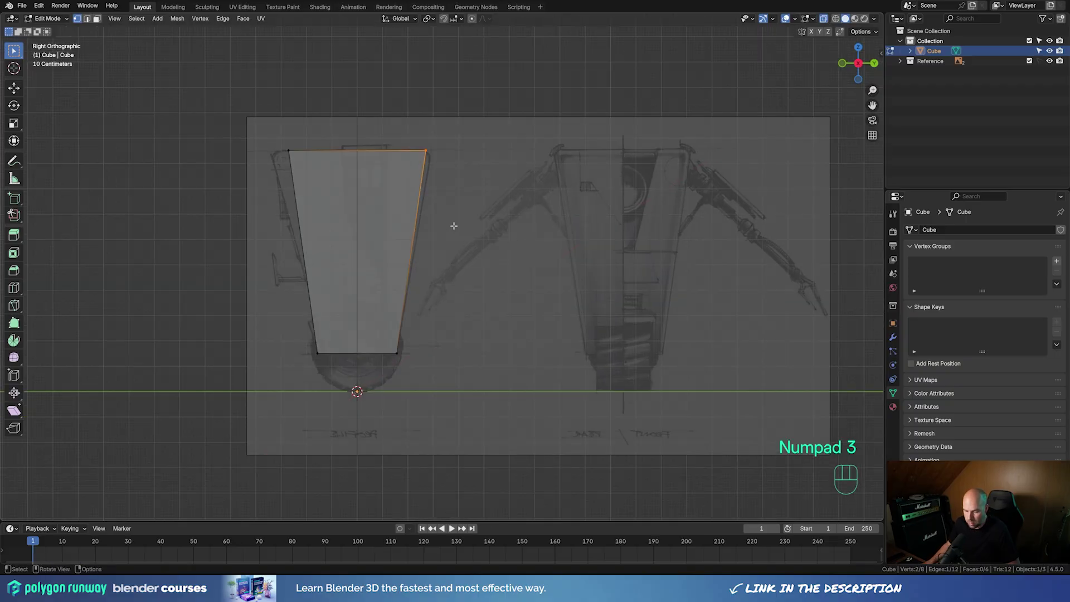
{"action": "key", "text": "g"}
{"action": "key", "text": "y"}
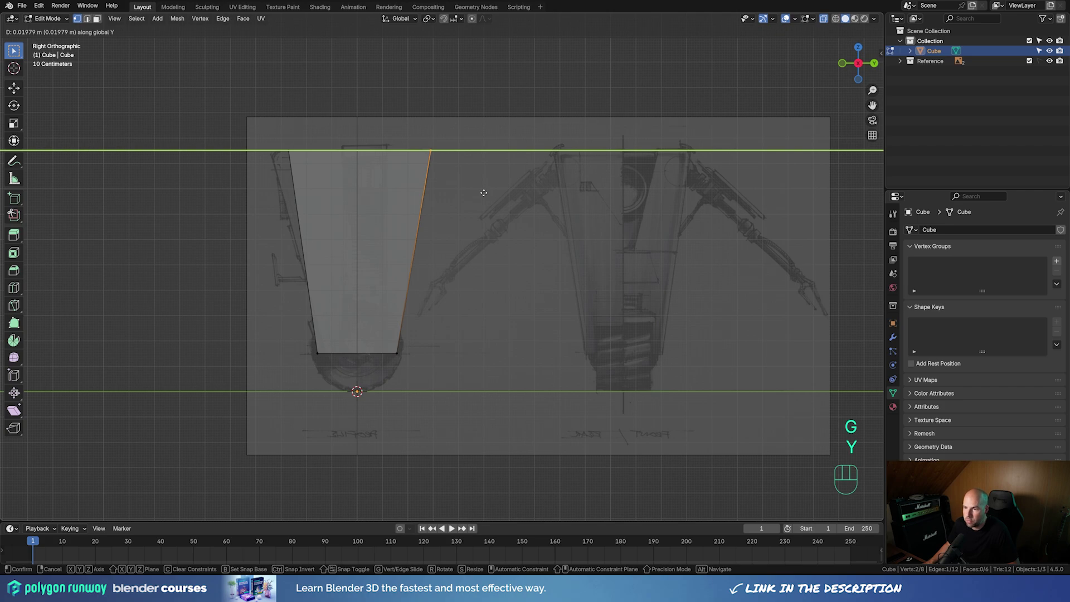
{"action": "left_click", "coordinate": [483, 193]}
Move the body's front top edge about -0.068 m along Y to reach the profile sketch's front corner
{"action": "left_click_drag", "start_coordinate": [250, 107], "coordinate": [299, 164]}
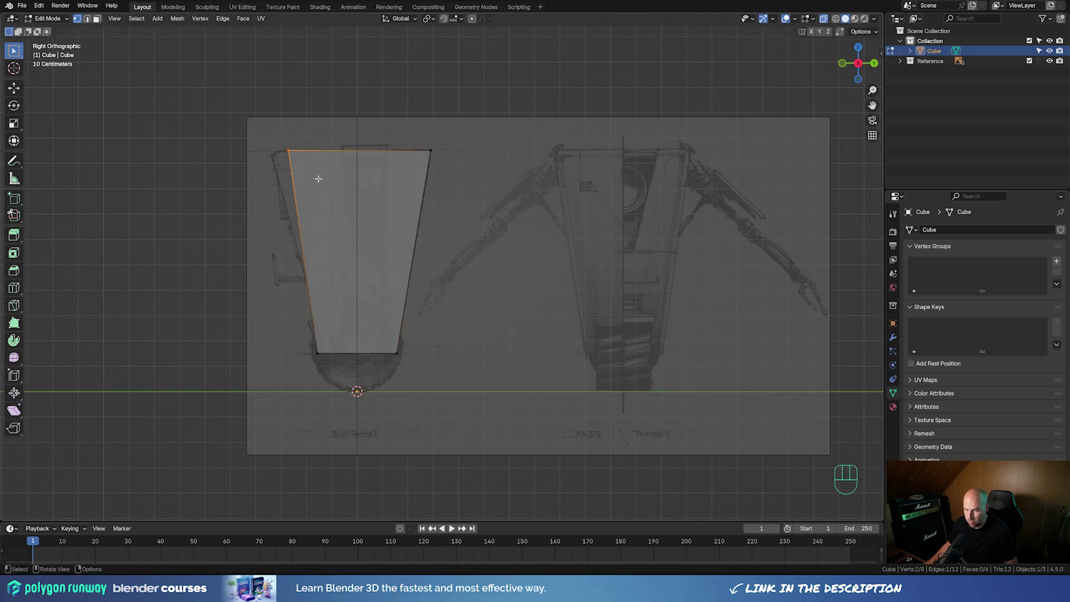
{"action": "key", "text": "g"}
{"action": "key", "text": "y"}
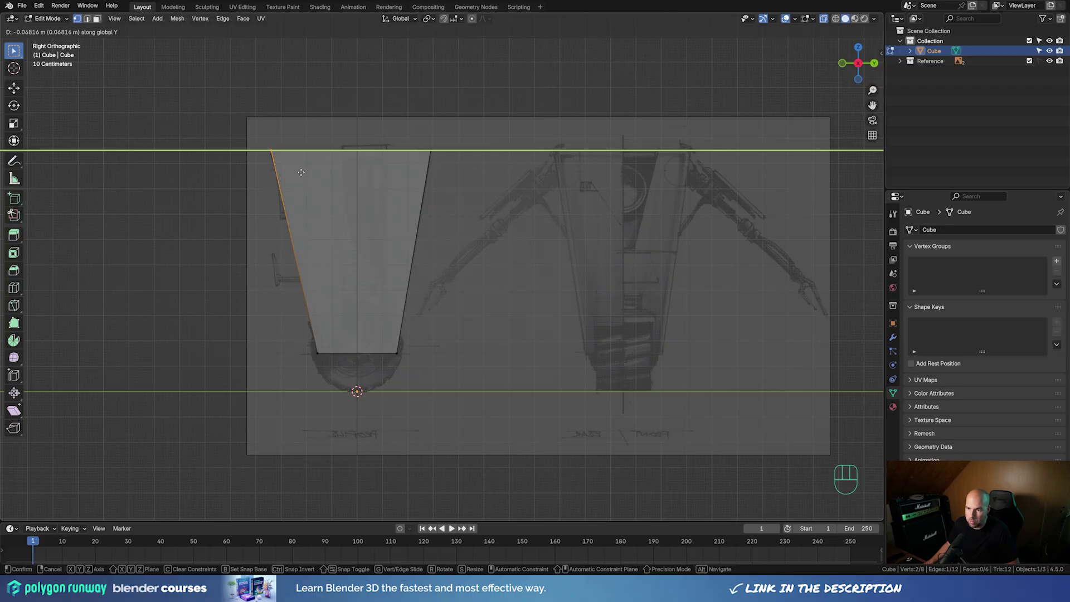
{"action": "left_click", "coordinate": [301, 174]}
Move the body's front bottom edge about 0.033 m along Y and return to Object Mode
{"action": "left_click_drag", "start_coordinate": [281, 326], "coordinate": [338, 399]}
{"action": "key", "text": "g"}
{"action": "key", "text": "y"}
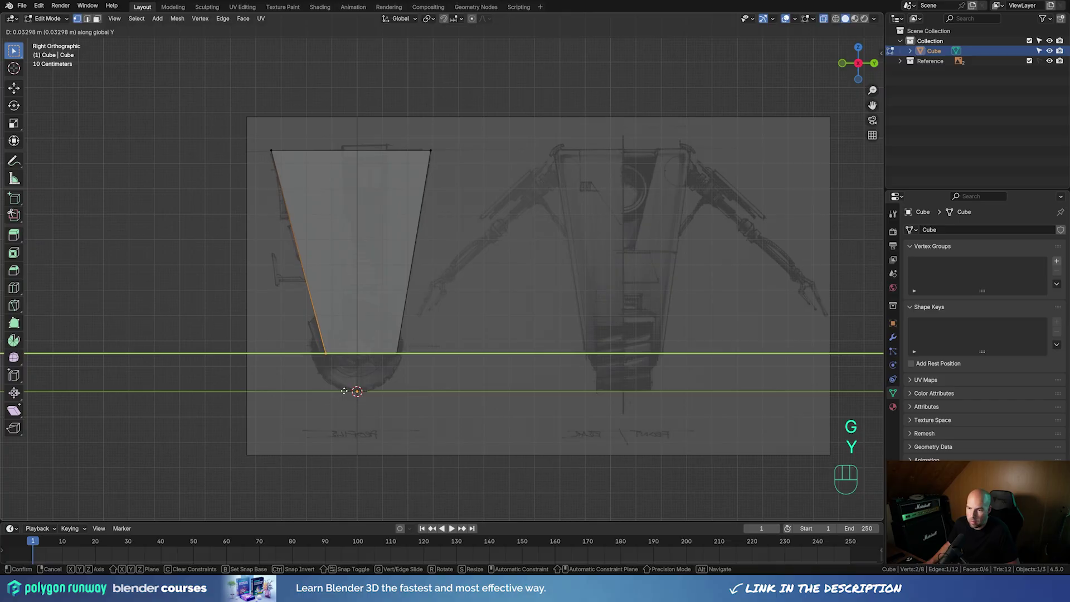
{"action": "left_click", "coordinate": [344, 390]}
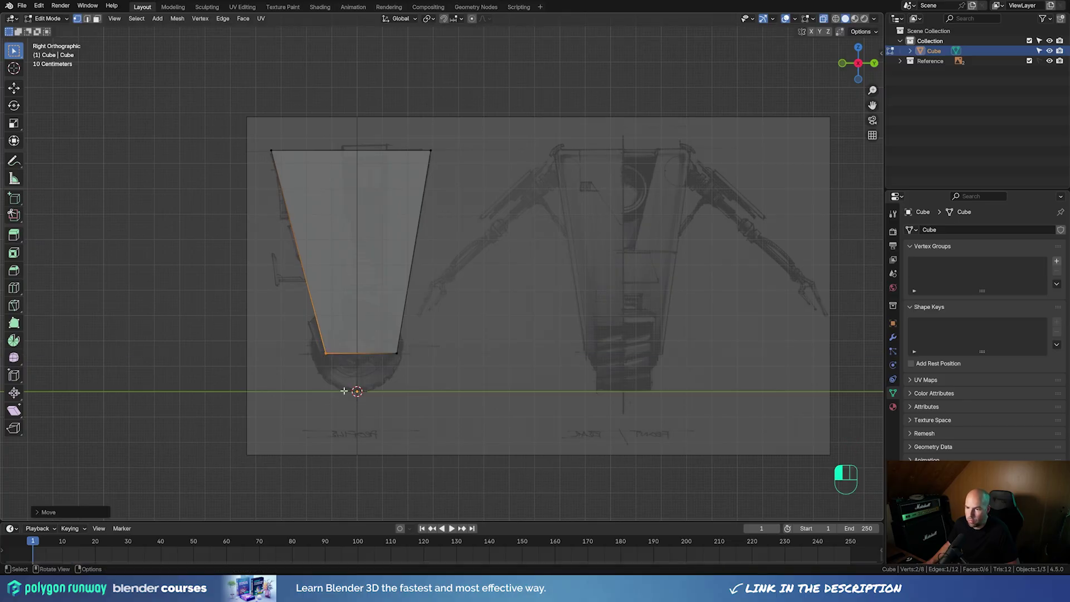
{"action": "scroll", "coordinate": [528, 280], "scroll_direction": "up", "scroll_amount": 1}
{"action": "middle_click_drag", "start_coordinate": [528, 280], "coordinate": [612, 282], "text": "shift"}
{"action": "key", "text": "Tab"}
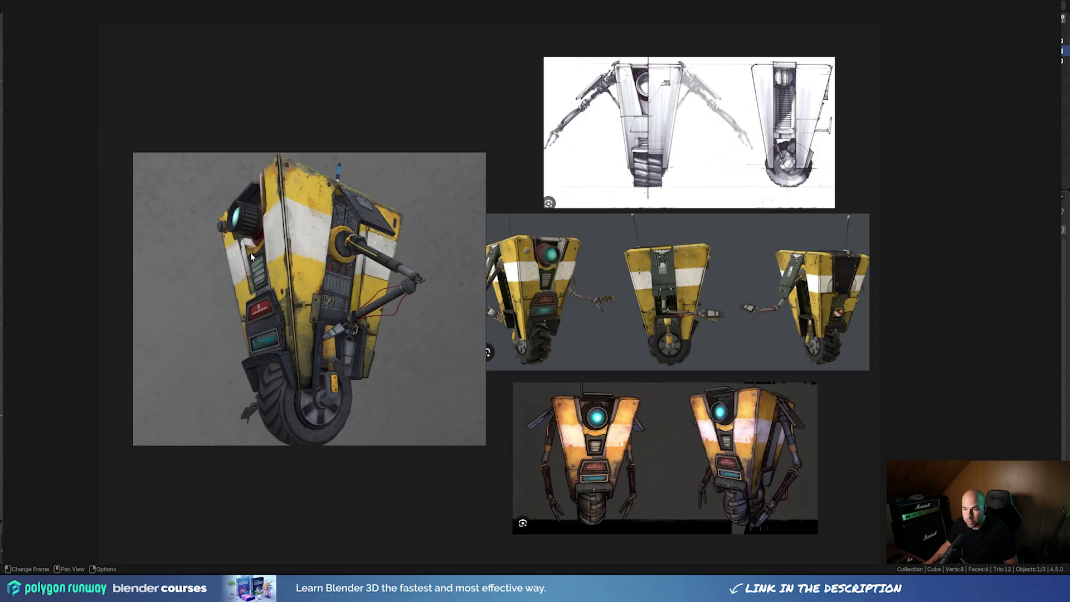
Check the reference images, then add a second cube in front view and scale its mesh down to the wheel's width
{"action": "scroll", "coordinate": [243, 262], "scroll_direction": "up", "scroll_amount": 2}
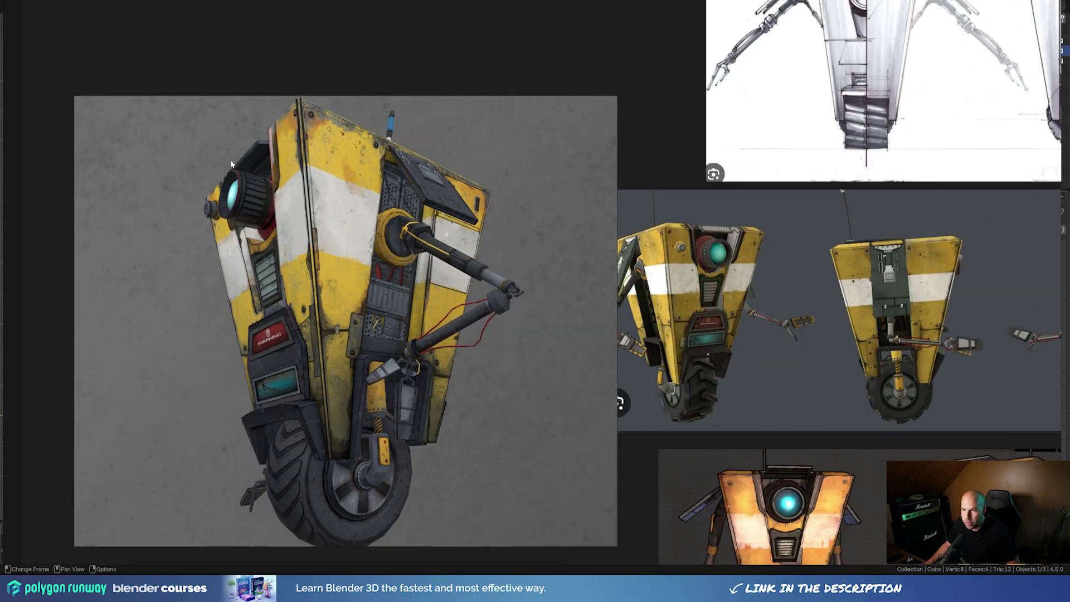
{"action": "scroll", "coordinate": [463, 375], "scroll_direction": "down", "scroll_amount": 1}
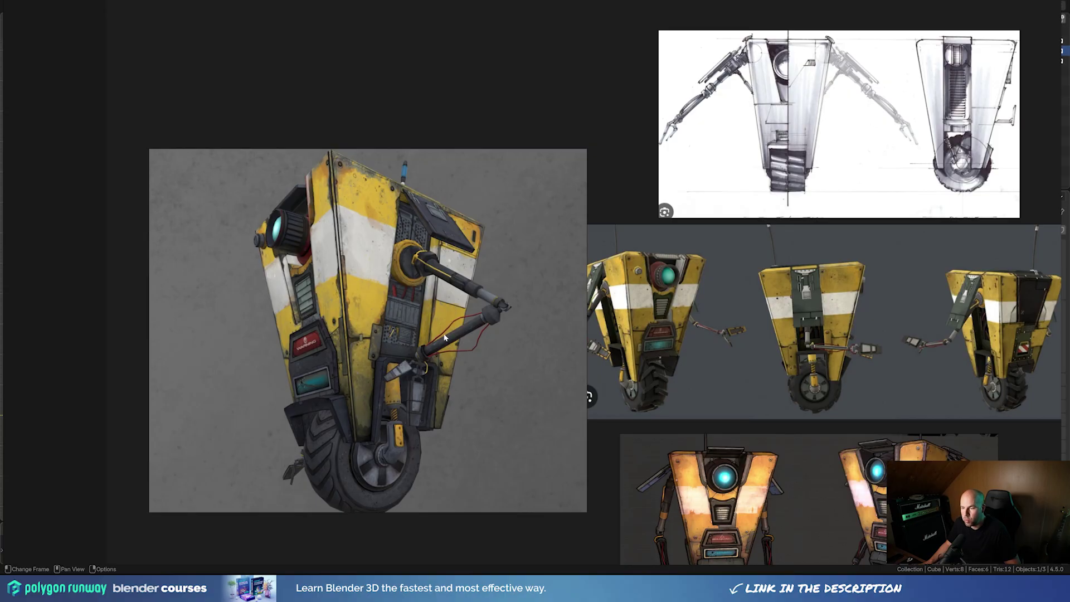
{"action": "left_click", "coordinate": [580, 589]}
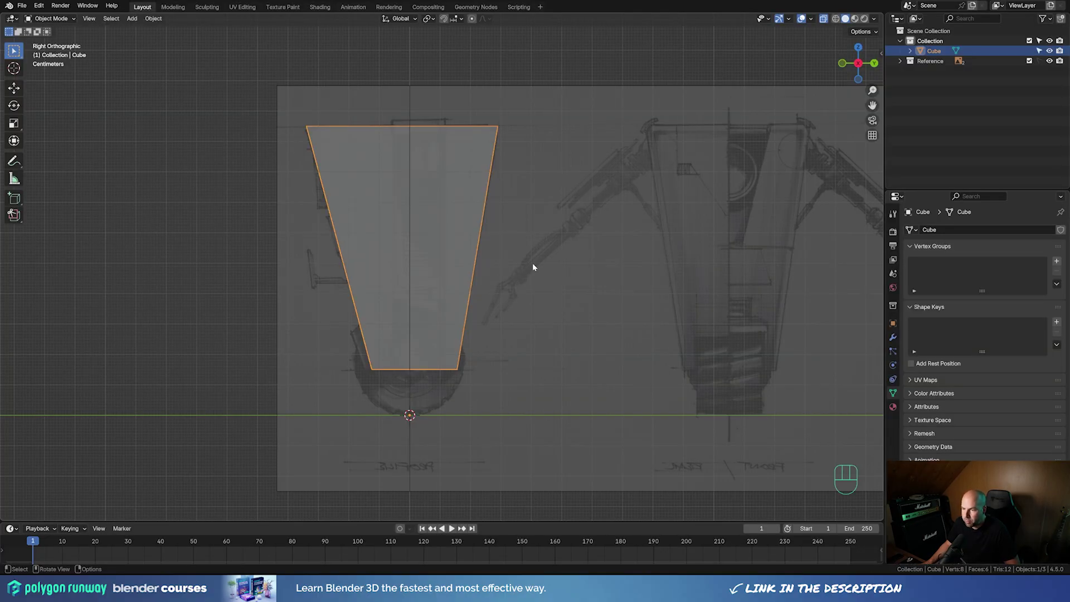
{"action": "key", "text": "KP_1"}
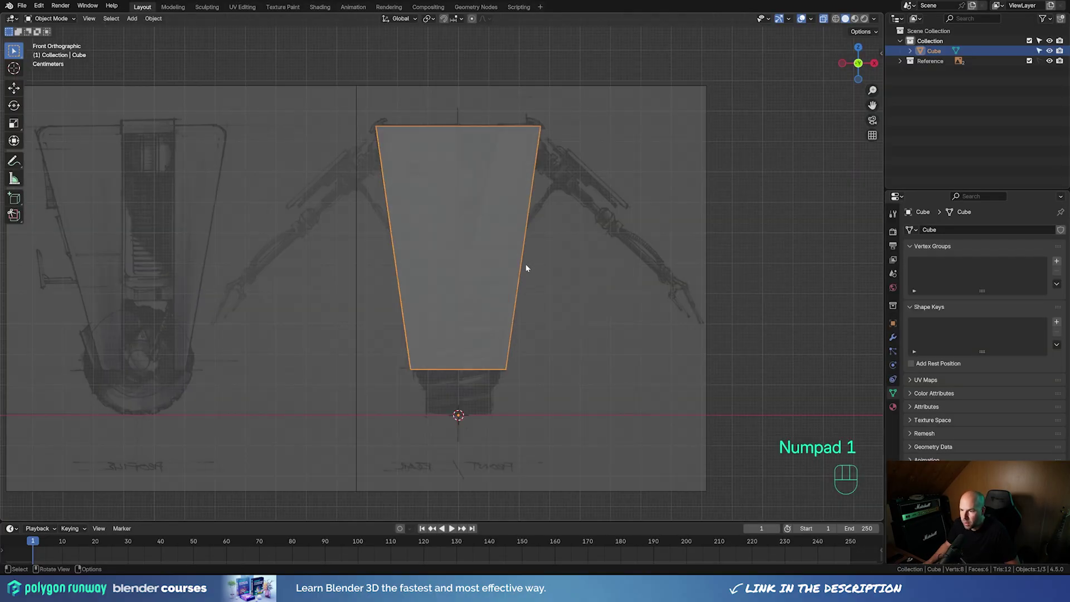
{"action": "key", "text": "shift+a"}
{"action": "mouse_move", "coordinate": [512, 372]}
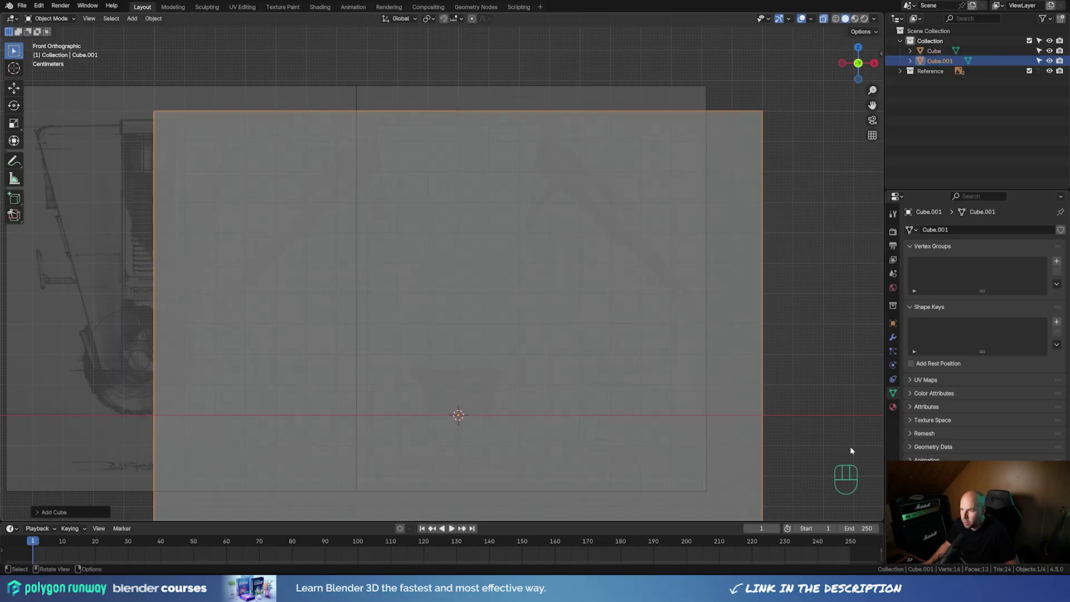
{"action": "key", "text": "Tab"}
{"action": "key", "text": "s"}
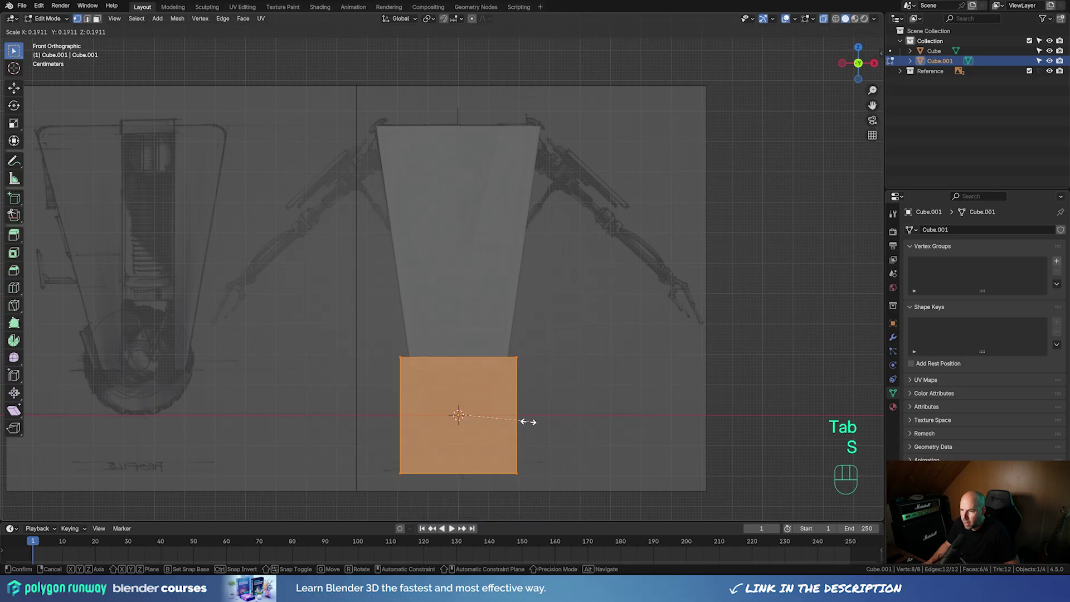
{"action": "left_click", "coordinate": [501, 419]}
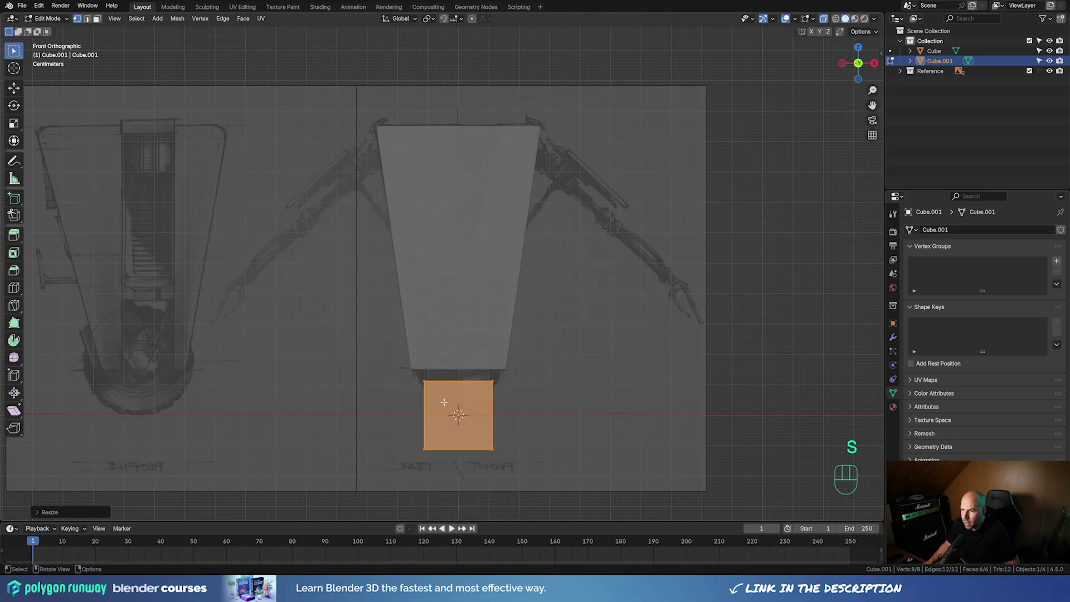
{"action": "scroll", "coordinate": [444, 402], "scroll_direction": "up", "scroll_amount": 6}
{"action": "middle_click_drag", "start_coordinate": [550, 421], "coordinate": [502, 173], "text": "shift"}
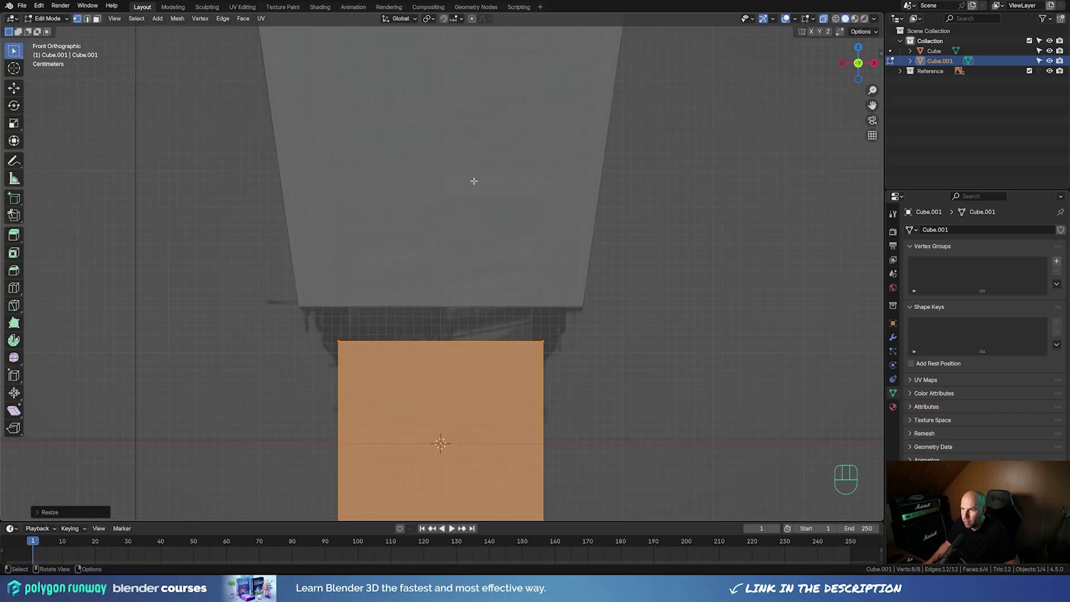
{"action": "key", "text": "g"}
{"action": "key", "text": "g"}
{"action": "key", "text": "z"}
{"action": "key", "text": "Escape"}
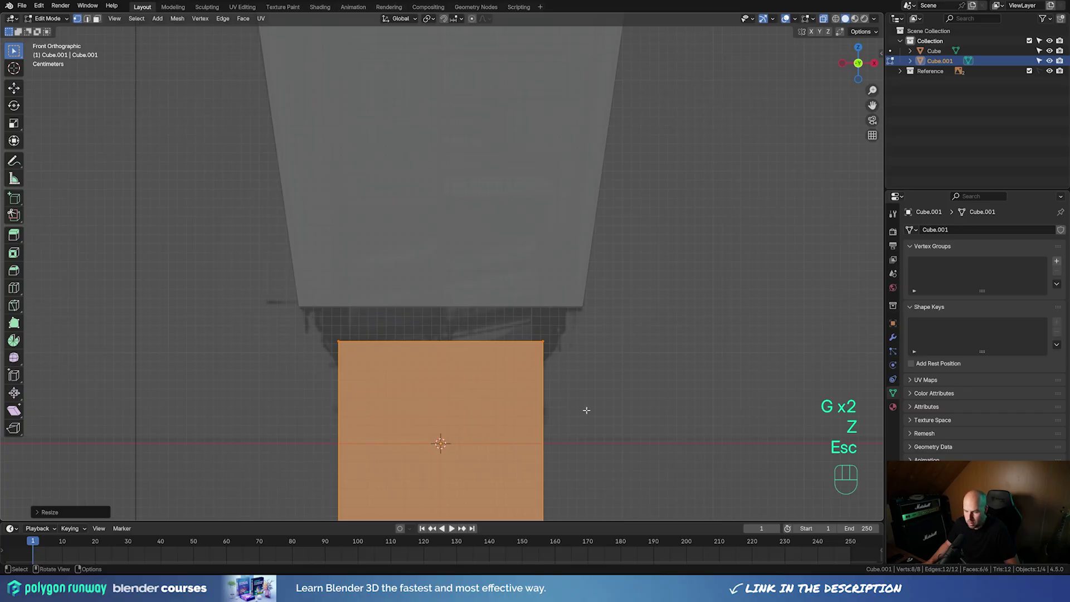
Raise the wheel cube's mesh about 0.164 m along Z so it overlaps the body's bottom, and return to Object Mode
{"action": "key", "text": "g"}
{"action": "key", "text": "z"}
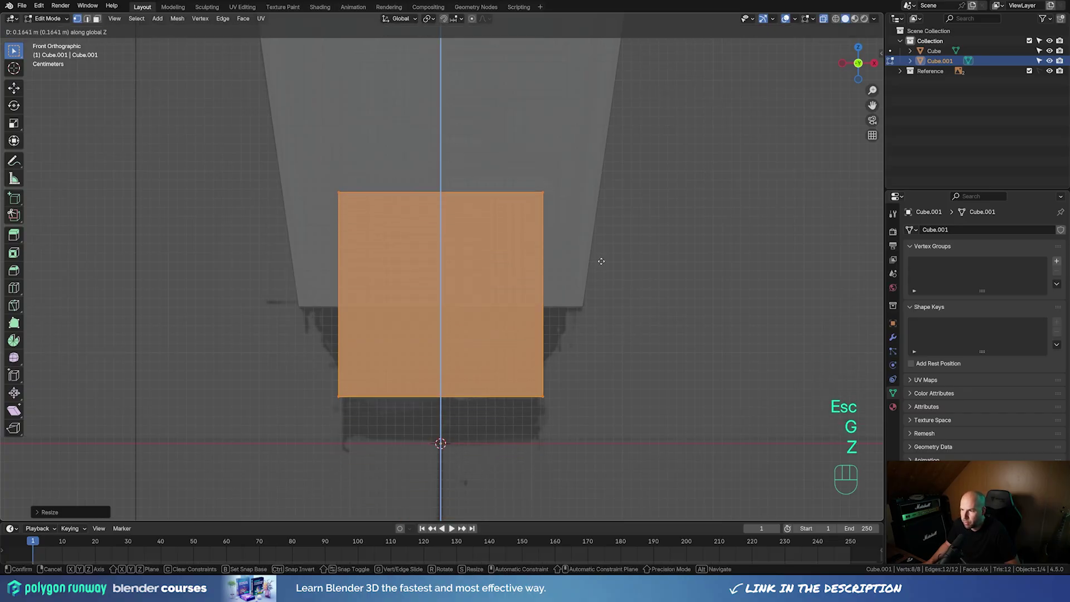
{"action": "left_click", "coordinate": [599, 260]}
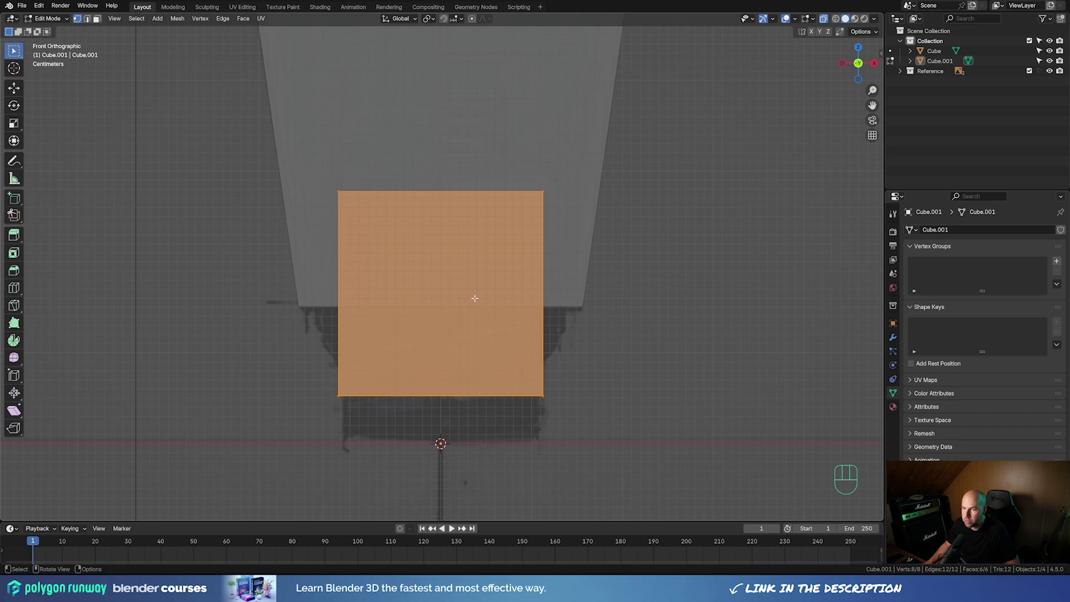
{"action": "key", "text": "Tab"}
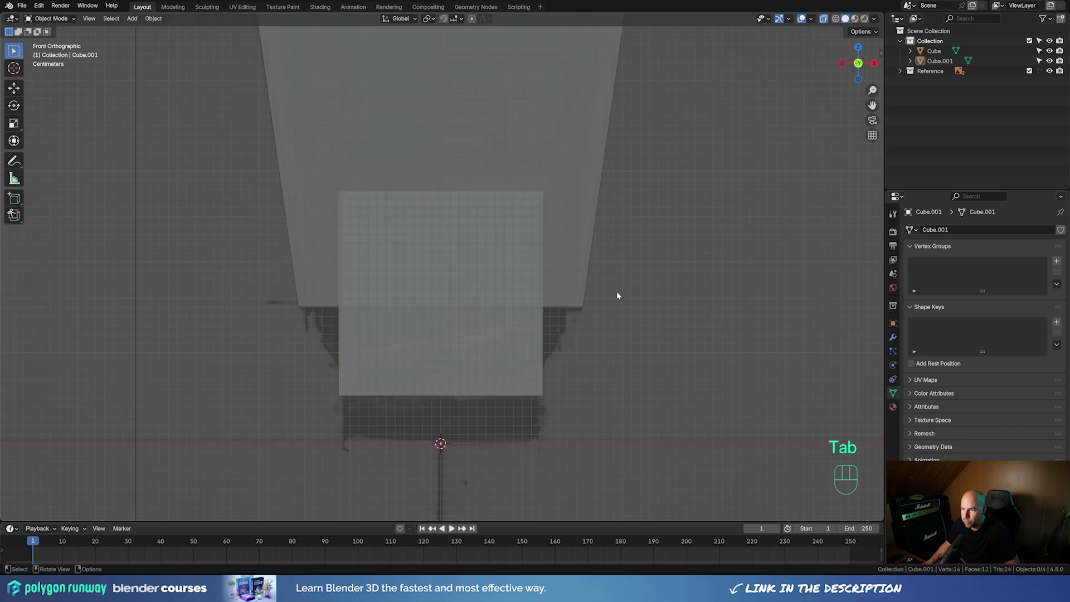
Expand the Reference collection and raise the front reference image's opacity to about 0.157
{"action": "left_click", "coordinate": [899, 72]}
{"action": "left_click", "coordinate": [941, 91]}
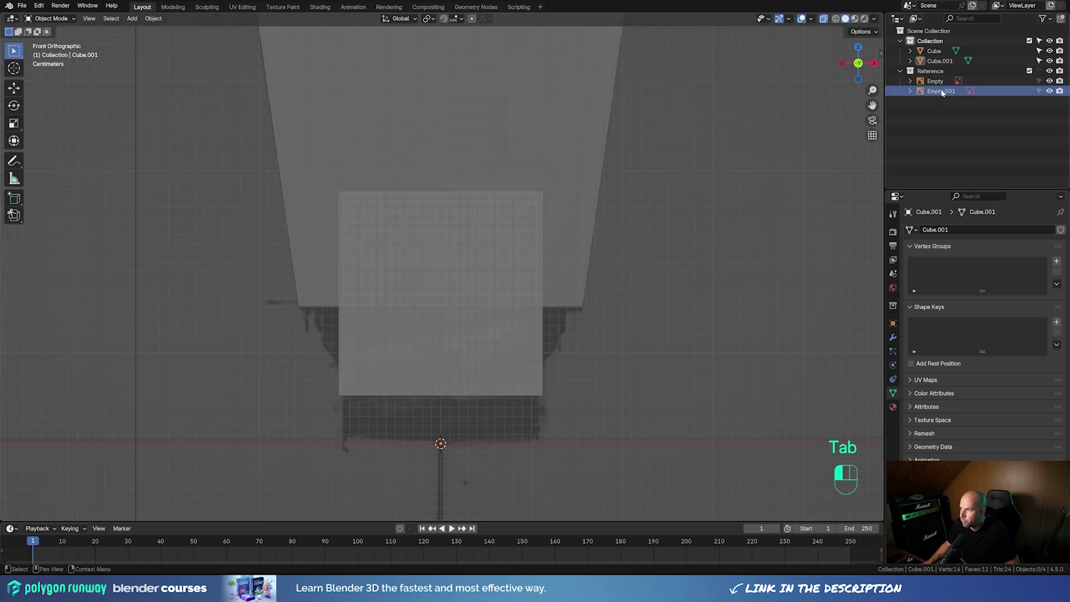
{"action": "left_click", "coordinate": [936, 82]}
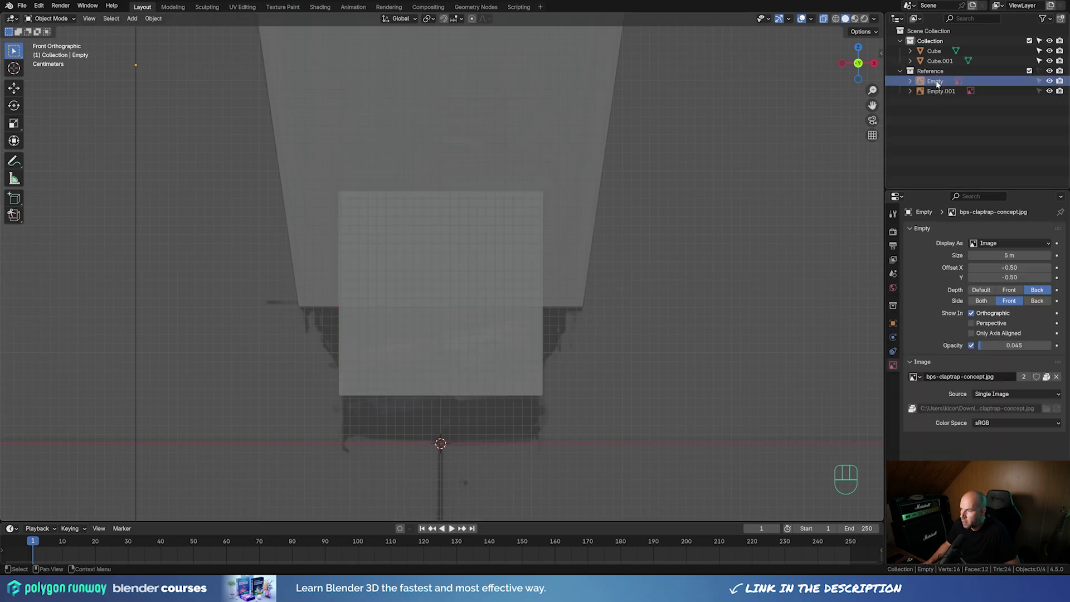
{"action": "left_click_drag", "start_coordinate": [987, 351], "coordinate": [992, 345]}
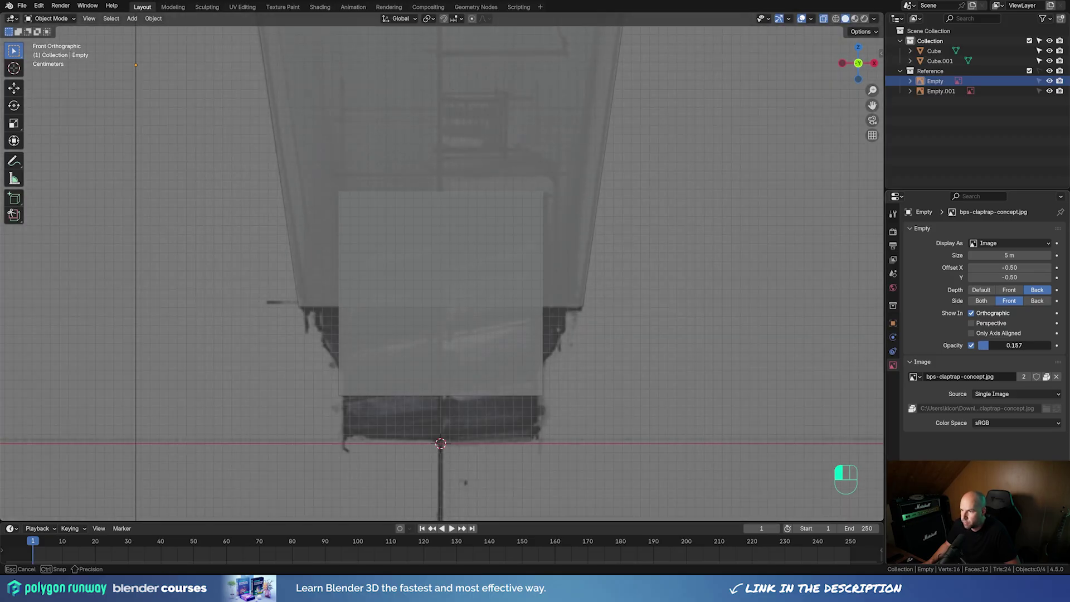
Fine-tune the front reference image's opacity, select the other reference image, and collapse the Reference collection
{"action": "mouse_move", "coordinate": [992, 346]}
{"action": "left_mouse_down"}
{"action": "mouse_move", "coordinate": [1040, 345]}
{"action": "mouse_move", "coordinate": [985, 347]}
{"action": "left_mouse_up"}
{"action": "left_click", "coordinate": [940, 91]}
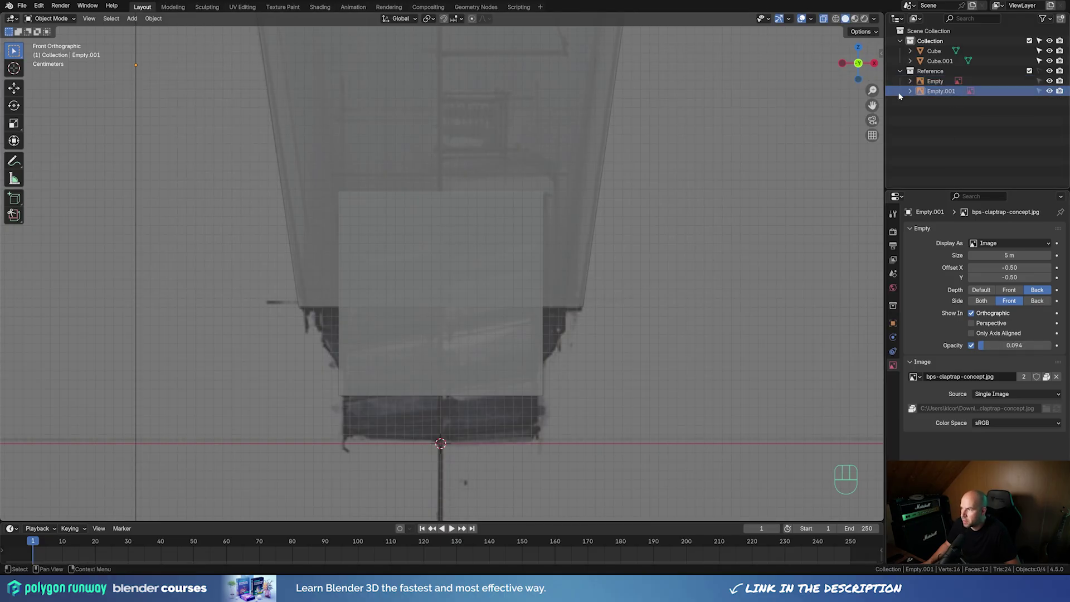
{"action": "left_click", "coordinate": [901, 71]}
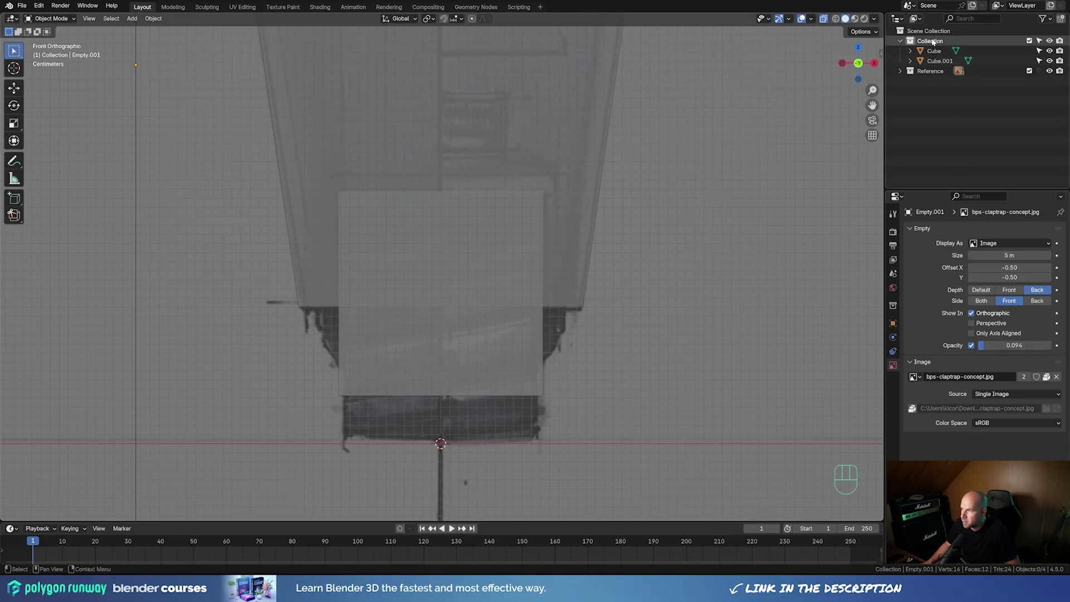
Scale the wheel cube's mesh up slightly to cover the wheel's width in front view and nudge it along Z
{"action": "left_click", "coordinate": [930, 41]}
{"action": "left_click", "coordinate": [940, 61]}
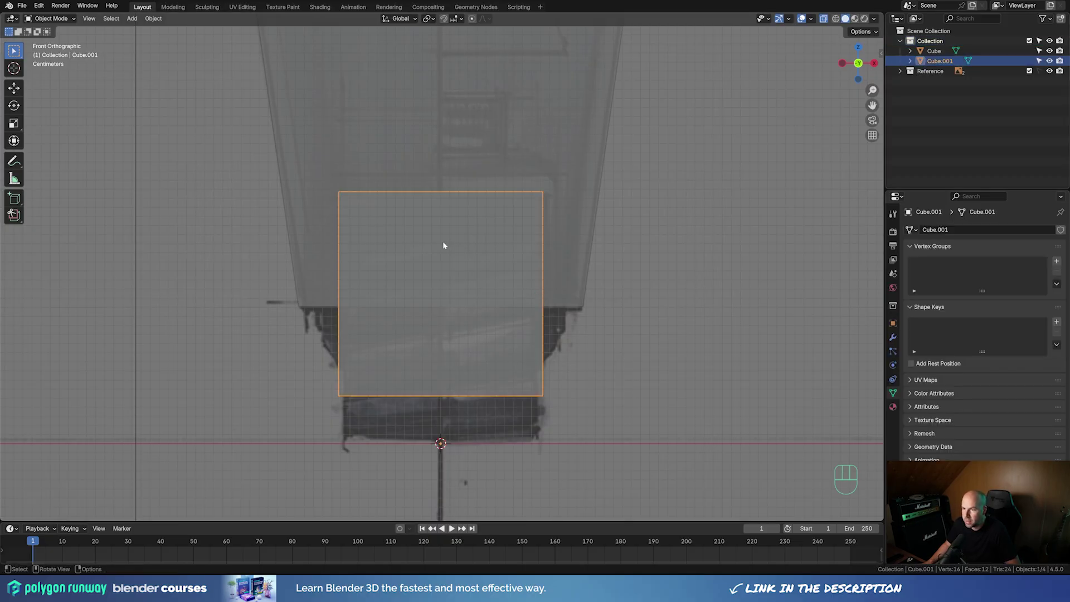
{"action": "key", "text": "Tab"}
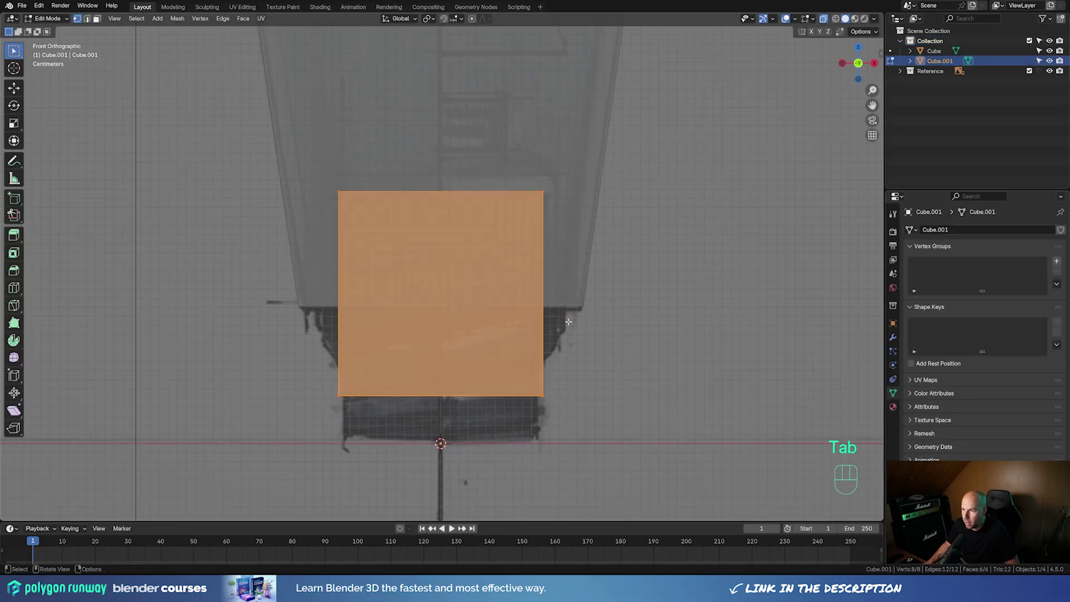
{"action": "key", "text": "s"}
{"action": "left_click", "coordinate": [580, 327]}
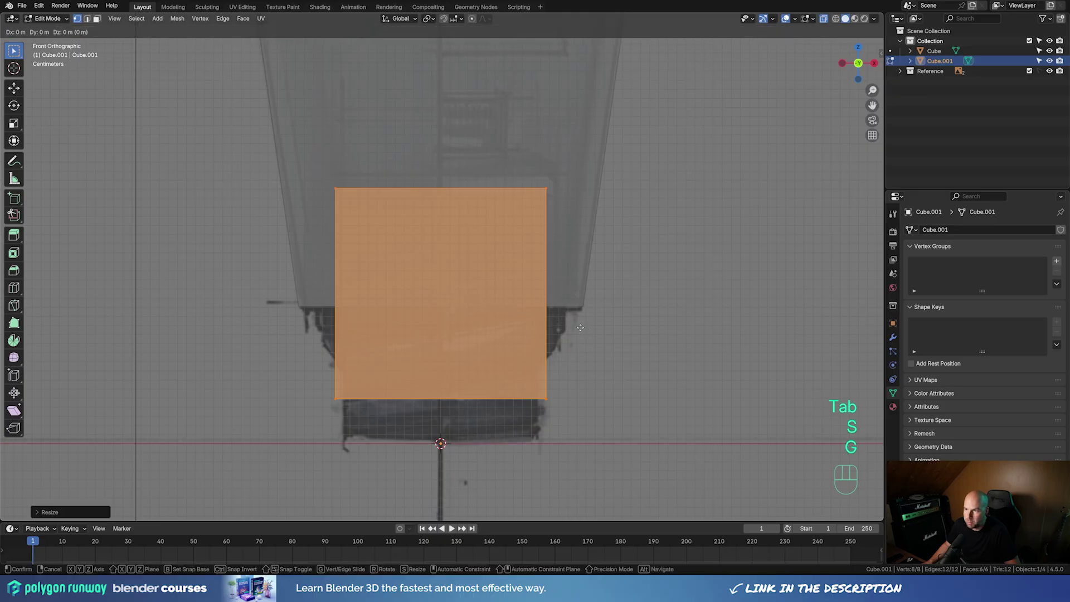
{"action": "key", "text": "g"}
{"action": "key", "text": "z"}
{"action": "left_click", "coordinate": [579, 325]}
Stretch the wheel cube's mesh along Y in side view until it extends past the body's front and back, and return to Object Mode
{"action": "middle_click_drag", "start_coordinate": [599, 315], "coordinate": [543, 326]}
{"action": "scroll", "coordinate": [541, 324], "scroll_direction": "down", "scroll_amount": 4}
{"action": "key", "text": "KP_3"}
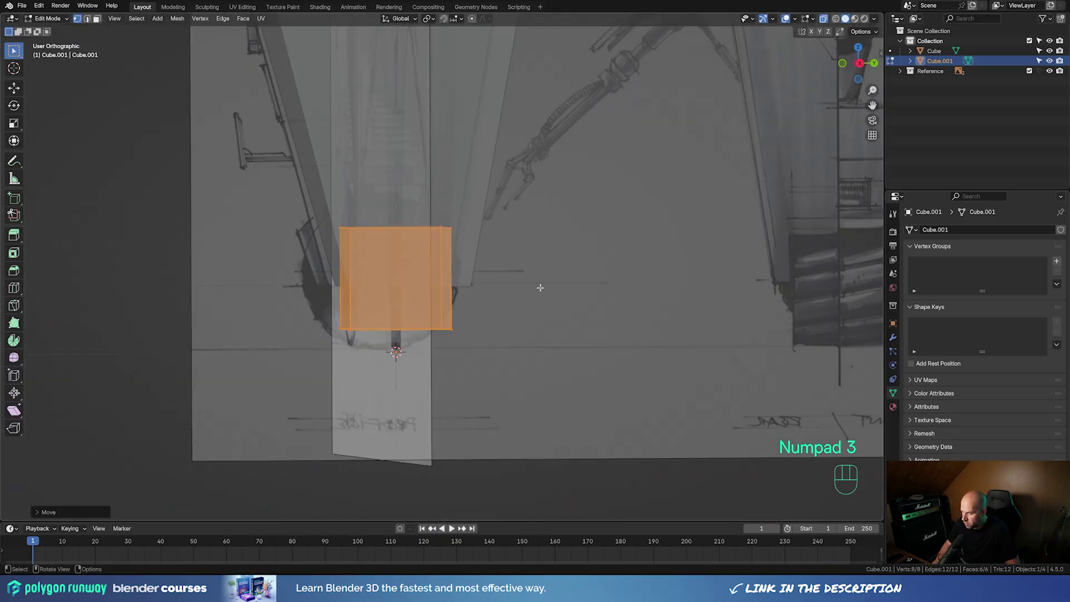
{"action": "key", "text": "s"}
{"action": "key", "text": "y"}
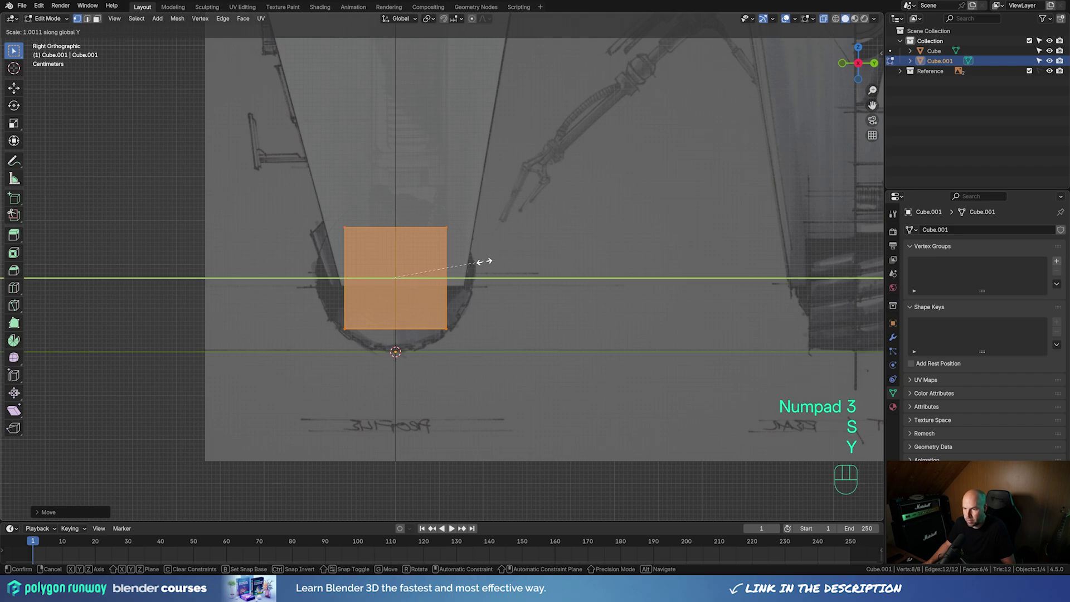
{"action": "left_click", "coordinate": [567, 268]}
{"action": "middle_click_drag", "start_coordinate": [367, 283], "coordinate": [434, 296]}
{"action": "key", "text": "Tab"}
Cut the wheel opening through the tapered body with a Boolean Difference modifier using Cube.001, and apply the modifier
{"action": "left_click", "coordinate": [449, 184]}
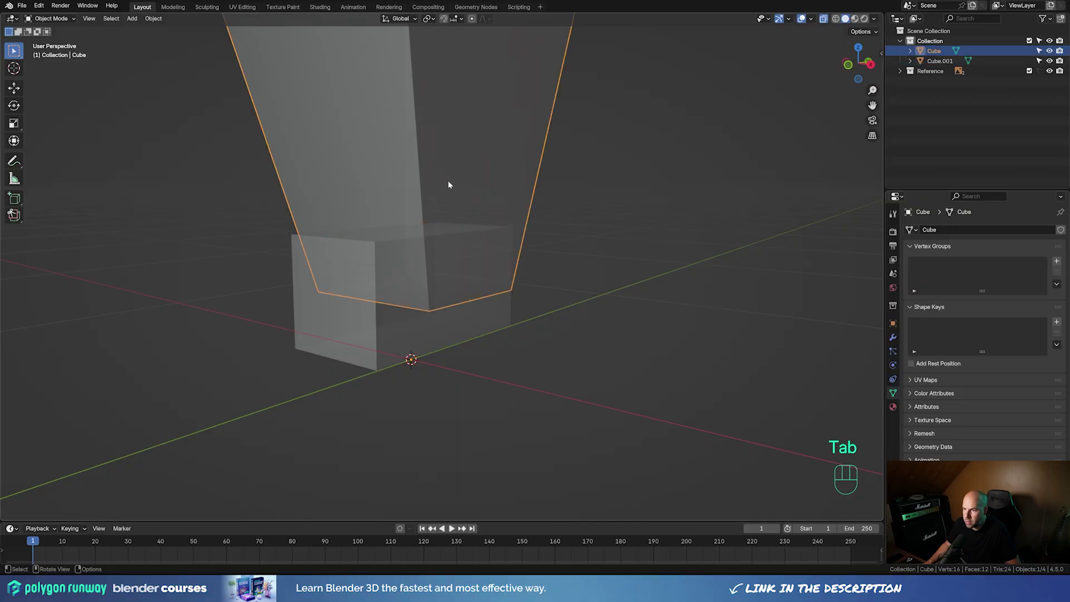
{"action": "middle_click_drag", "start_coordinate": [611, 215], "coordinate": [605, 313], "text": "shift"}
{"action": "left_click", "coordinate": [892, 337]}
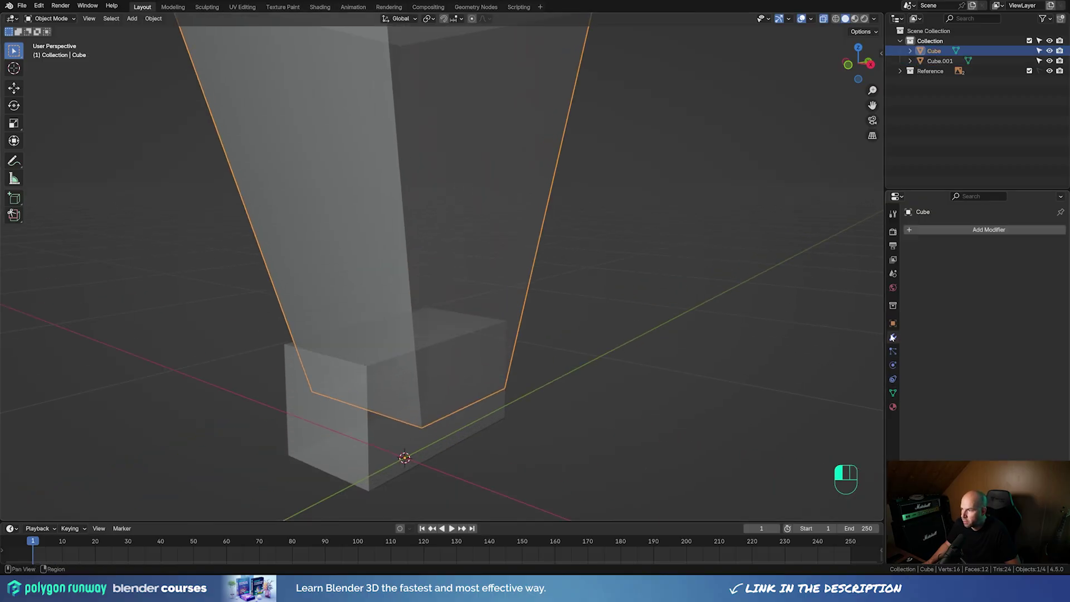
{"action": "left_click", "coordinate": [953, 232]}
{"action": "type", "text": "bol"}
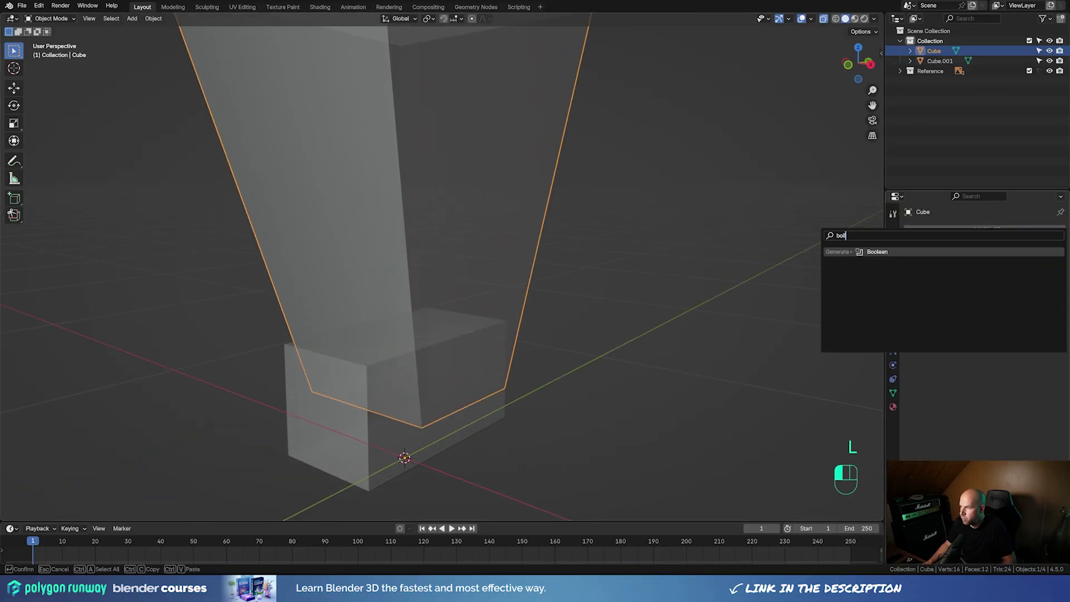
{"action": "key", "text": "Return"}
{"action": "left_click", "coordinate": [1046, 285]}
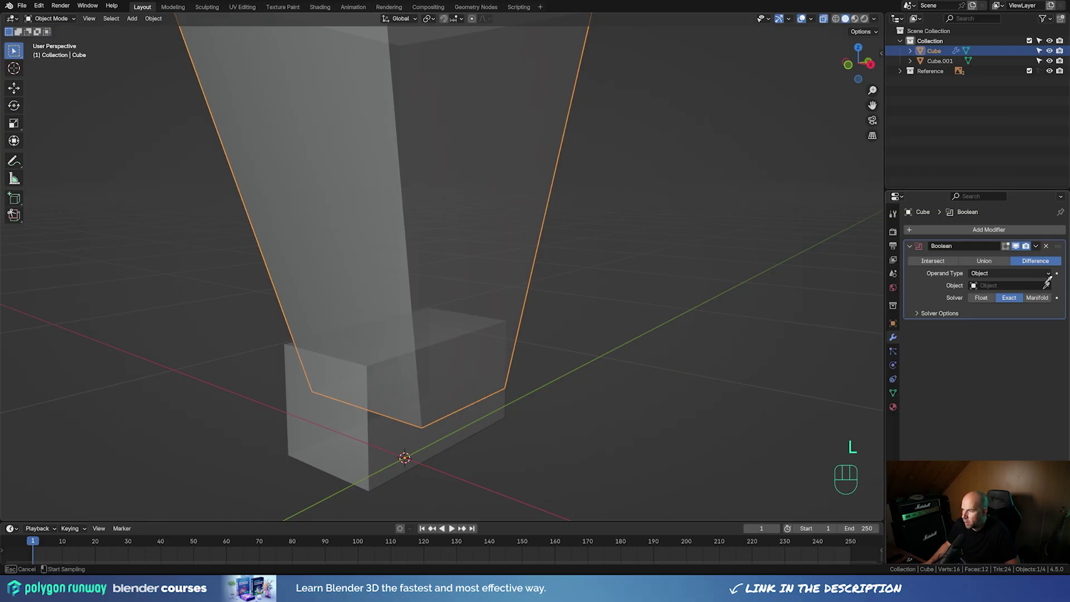
{"action": "left_click", "coordinate": [349, 436]}
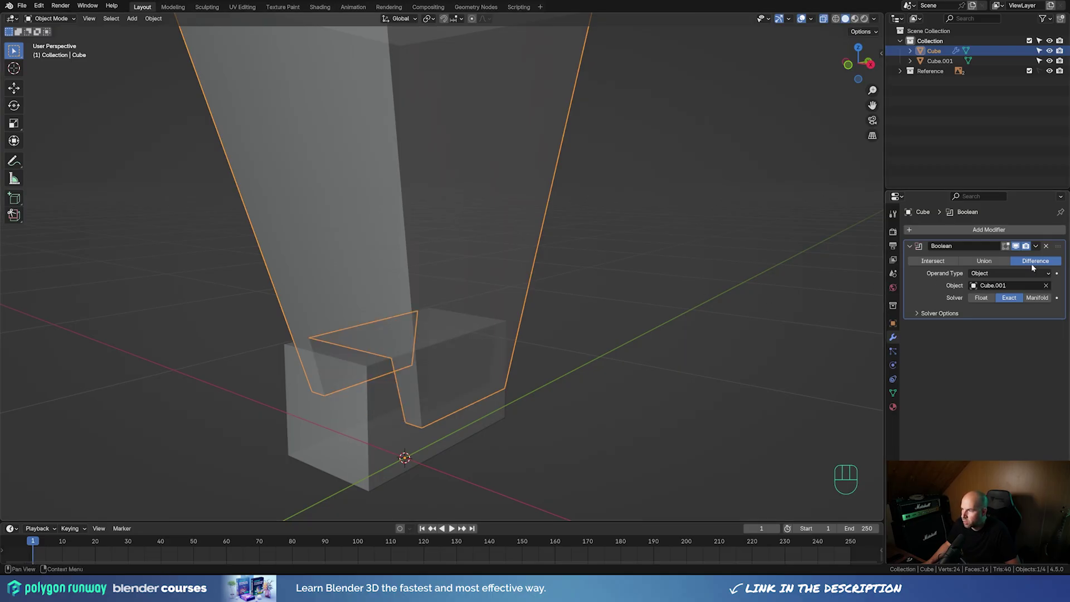
{"action": "middle_click_drag", "start_coordinate": [518, 354], "coordinate": [519, 353]}
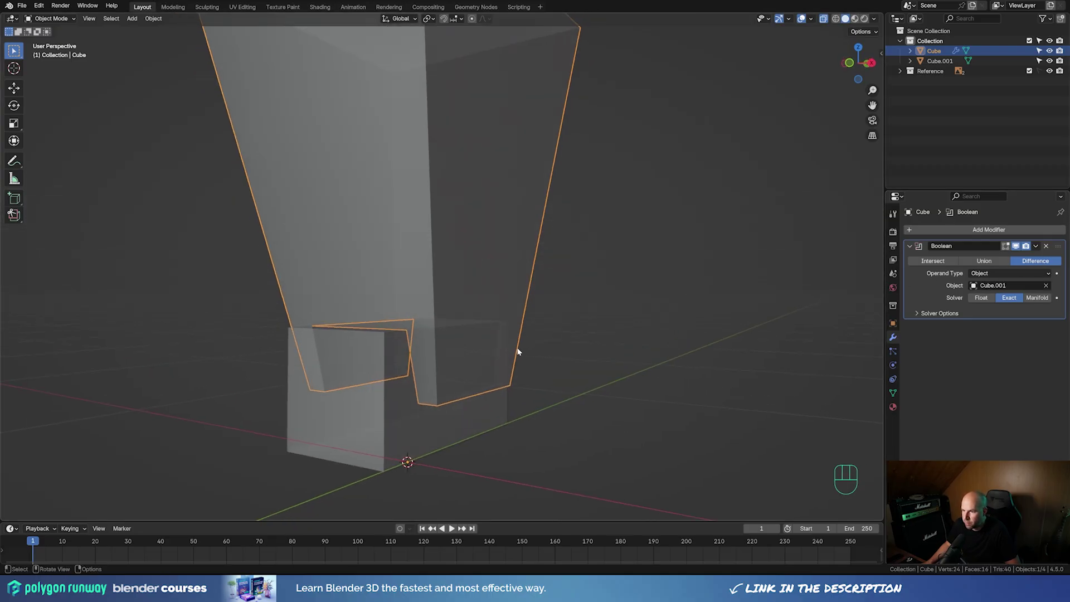
{"action": "left_click", "coordinate": [1036, 247]}
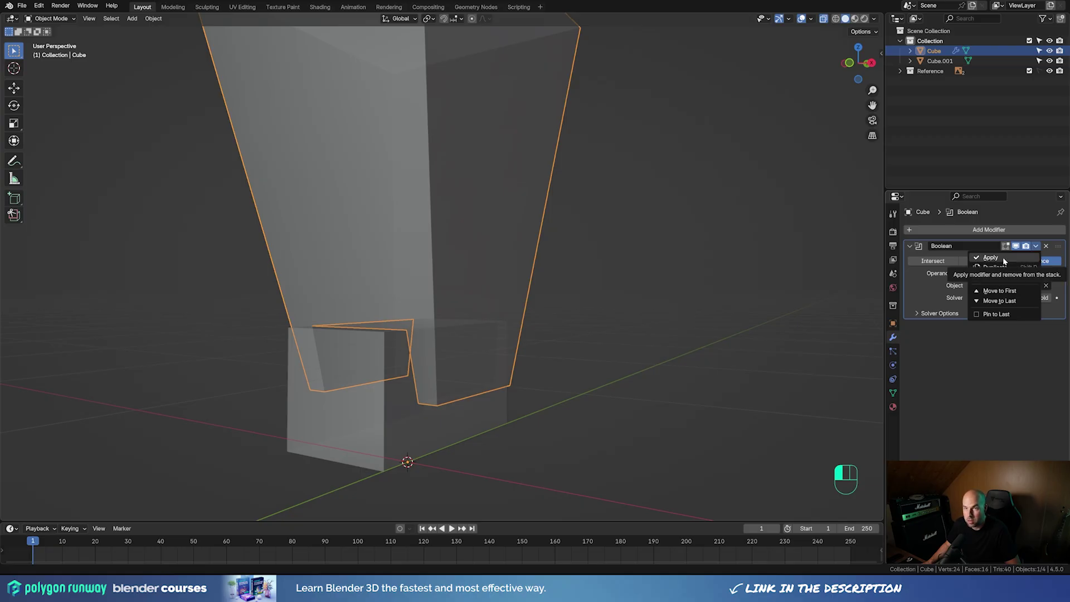
{"action": "left_click", "coordinate": [997, 258]}
Narrow the cutter cube's mesh along Y in side view and shift it along Y to the middle of the body's lower end
{"action": "left_click", "coordinate": [335, 418]}
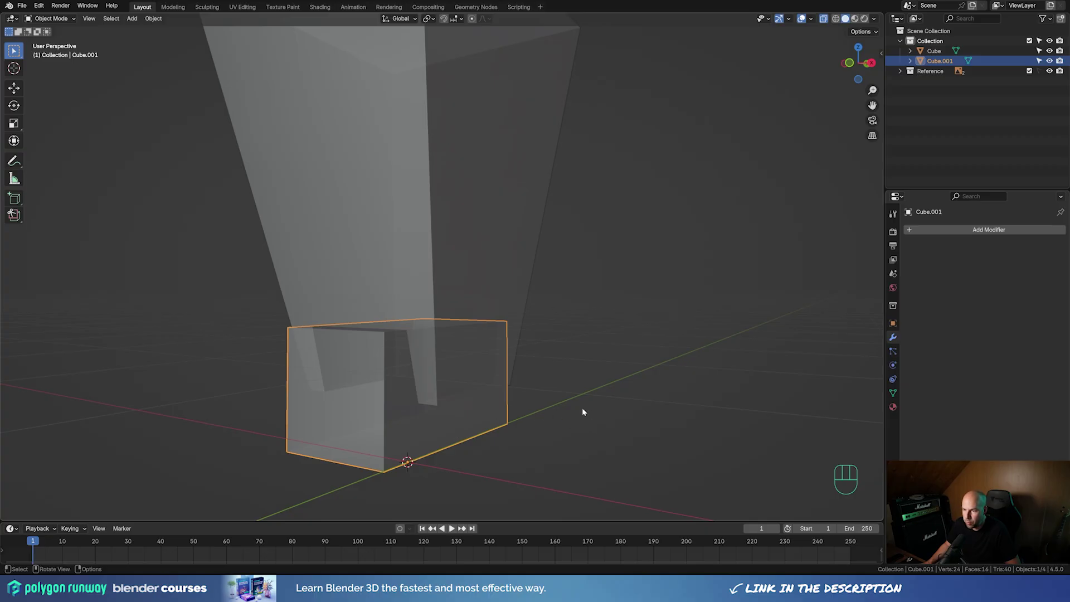
{"action": "middle_click_drag", "start_coordinate": [584, 411], "coordinate": [560, 418]}
{"action": "key", "text": "KP_3"}
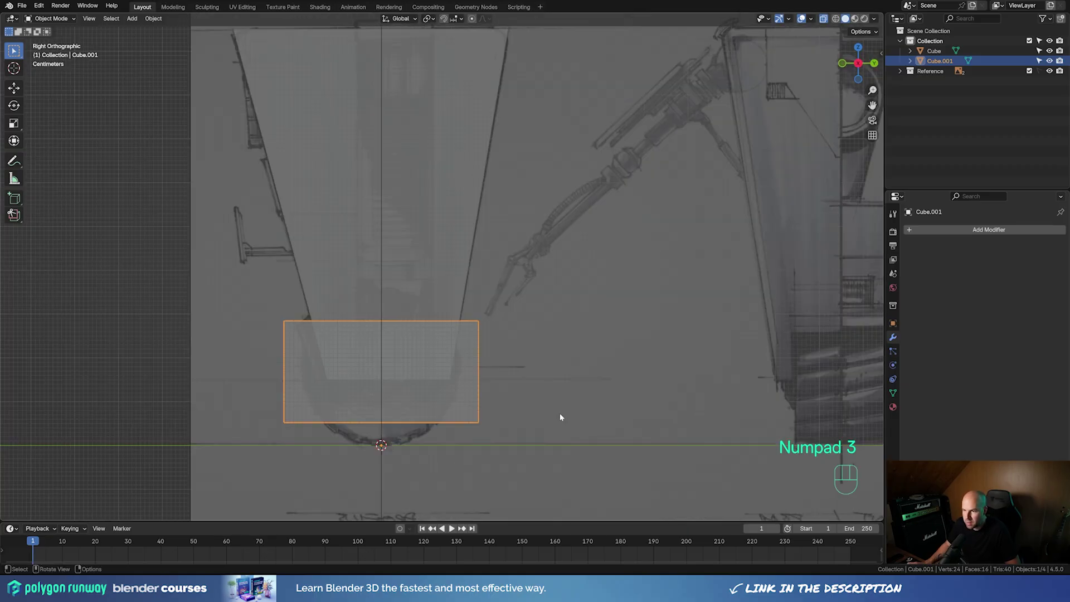
{"action": "key", "text": "Tab"}
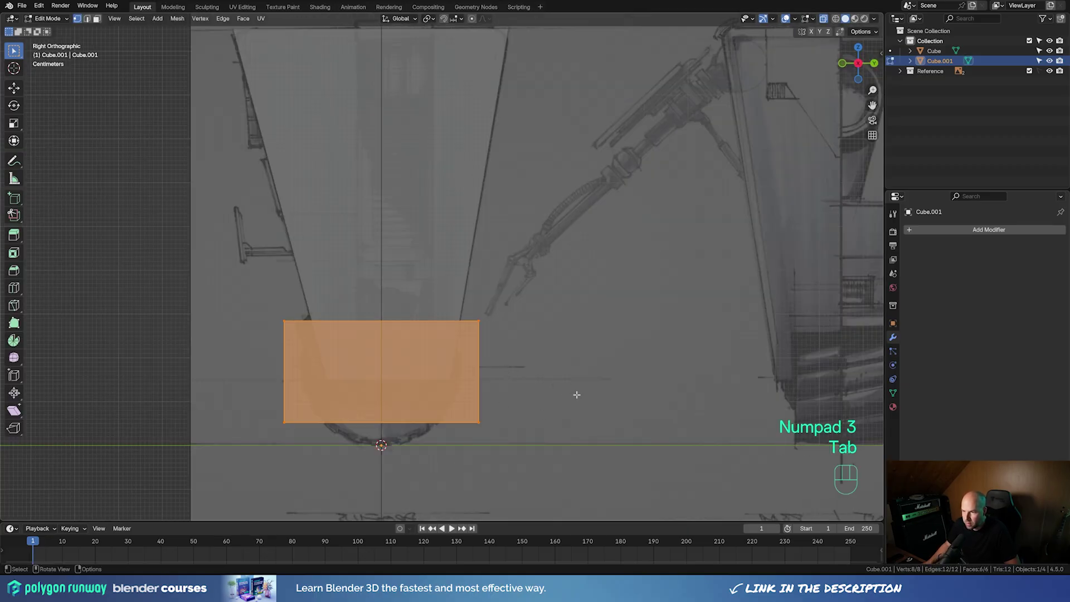
{"action": "scroll", "coordinate": [592, 390], "scroll_direction": "down", "scroll_amount": 1}
{"action": "key", "text": "s"}
{"action": "key", "text": "y"}
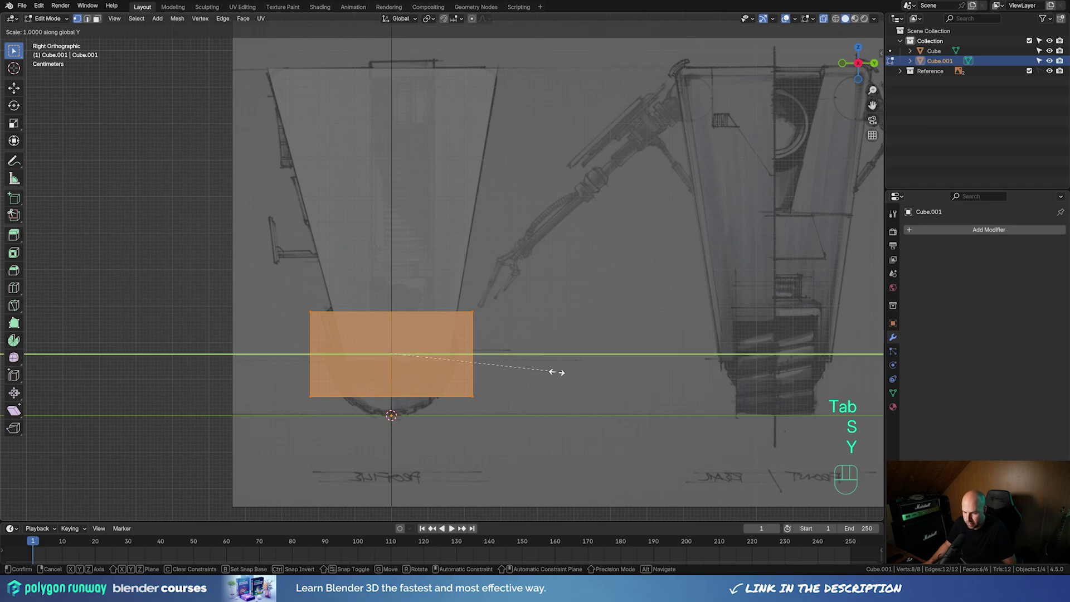
{"action": "left_click", "coordinate": [452, 374]}
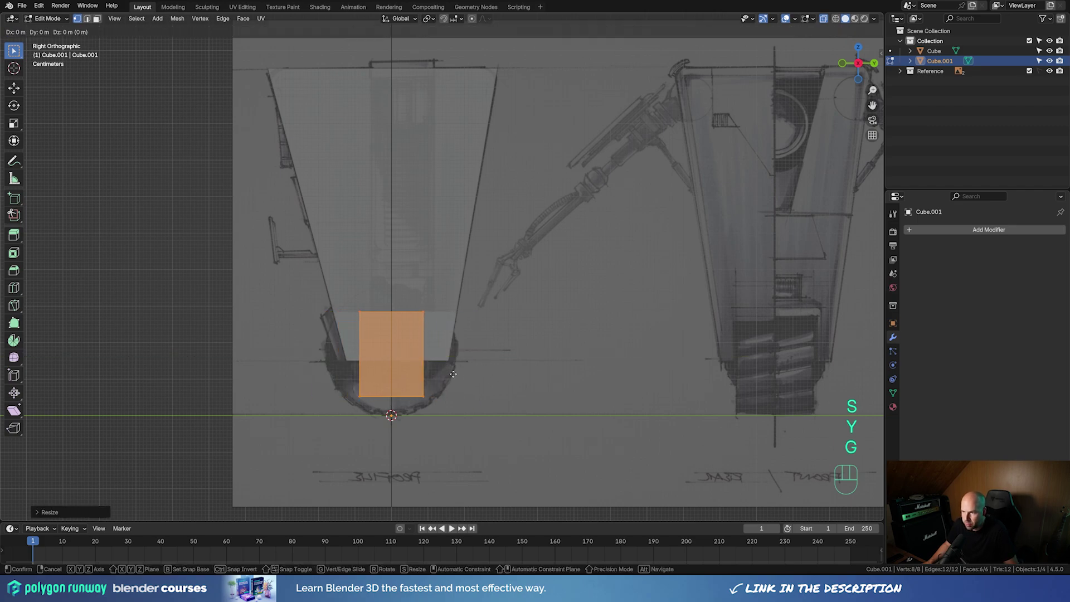
{"action": "key", "text": "g"}
{"action": "key", "text": "y"}
{"action": "left_click", "coordinate": [465, 372]}
Raise the cutter cube's mesh about 0.093 m along Z so its bottom sits near the body's lower edge
{"action": "scroll", "coordinate": [424, 325], "scroll_direction": "up", "scroll_amount": 5}
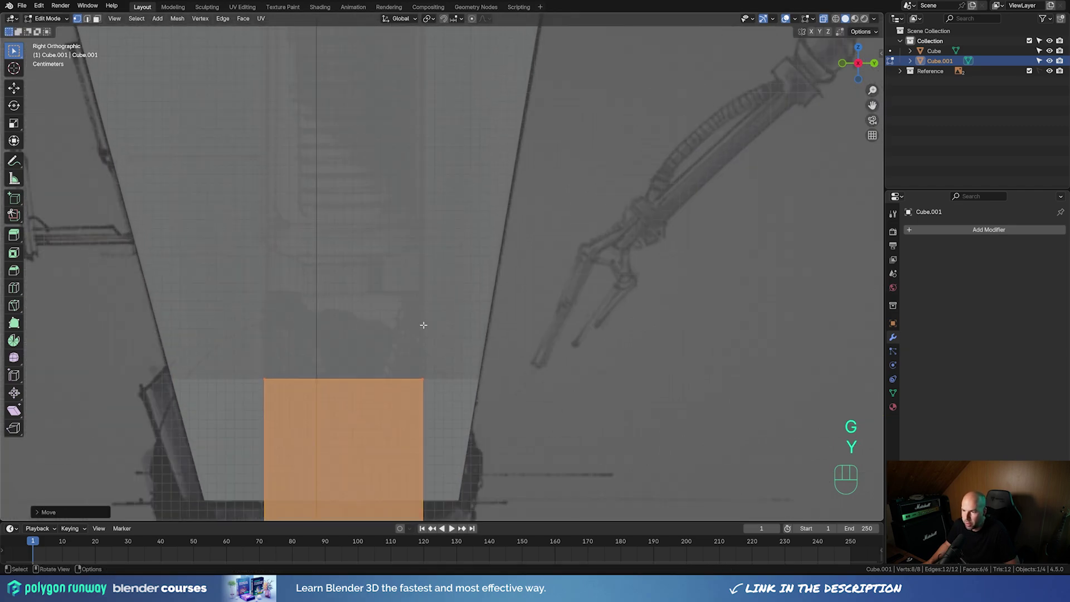
{"action": "scroll", "coordinate": [414, 370], "scroll_direction": "down", "scroll_amount": 3}
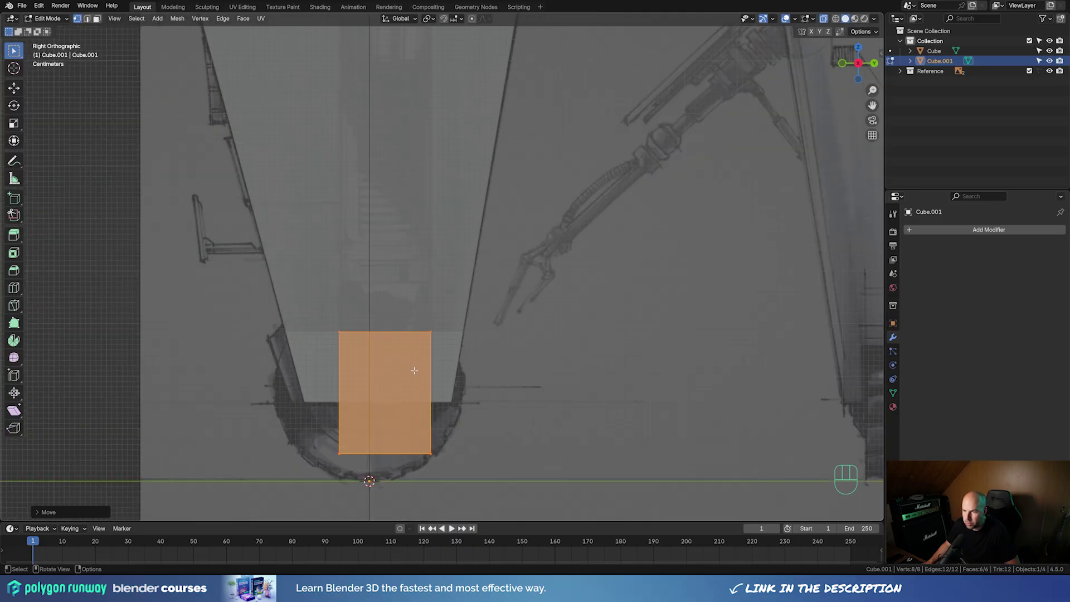
{"action": "key", "text": "g"}
{"action": "key", "text": "f"}
{"action": "key", "text": "z"}
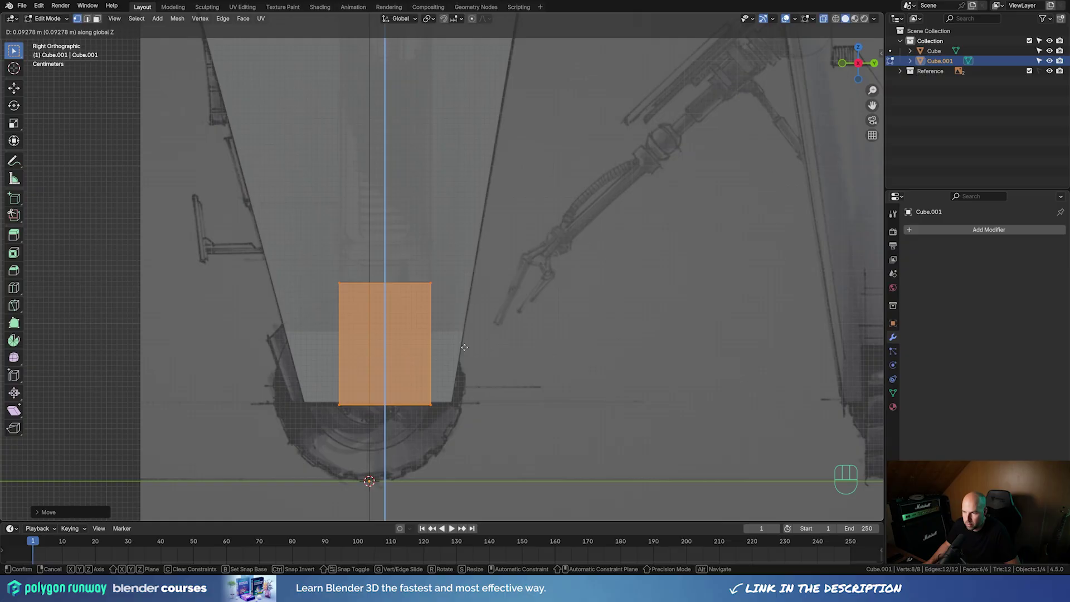
{"action": "left_click", "coordinate": [464, 347]}
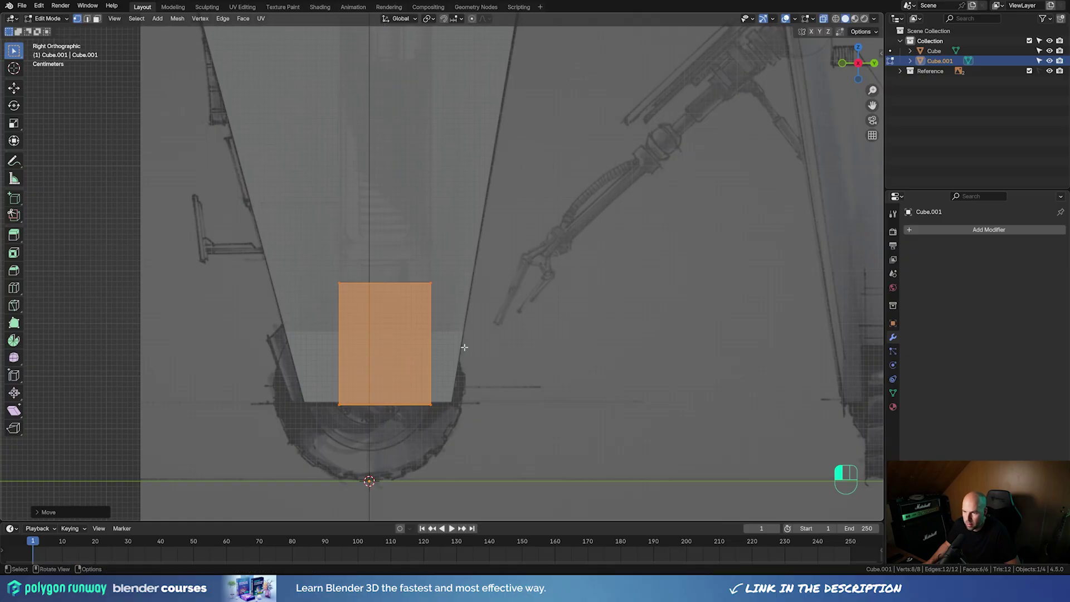
Scale the cutter cube's mesh about 2.5 times along X so it passes through both body sides, and return to Object Mode
{"action": "middle_click_drag", "start_coordinate": [464, 347], "coordinate": [492, 387]}
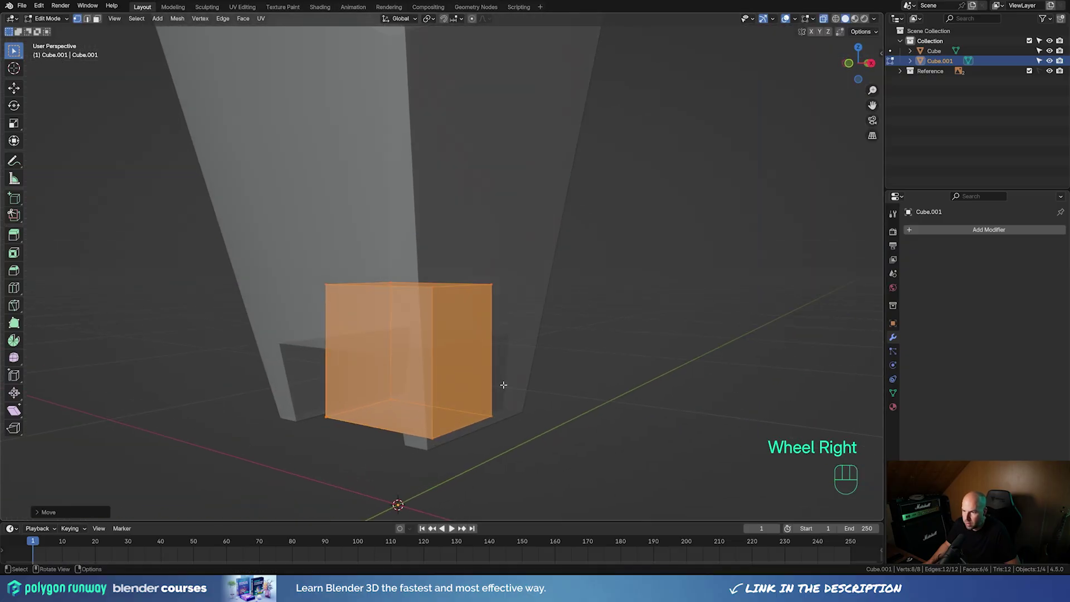
{"action": "key", "text": "s"}
{"action": "key", "text": "x"}
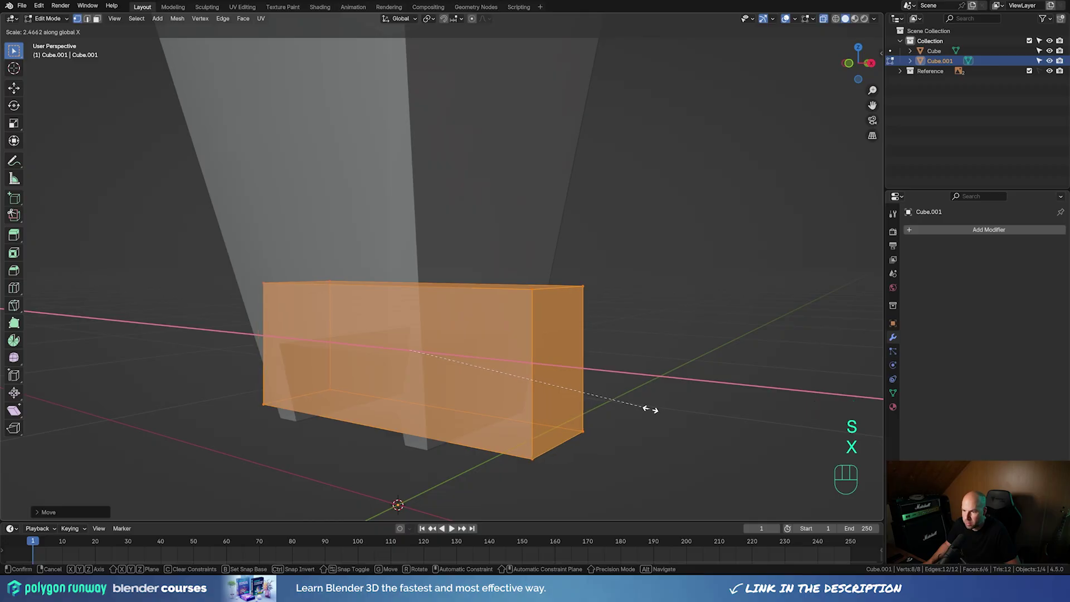
{"action": "left_click", "coordinate": [646, 408]}
{"action": "middle_click_drag", "start_coordinate": [645, 406], "coordinate": [552, 331]}
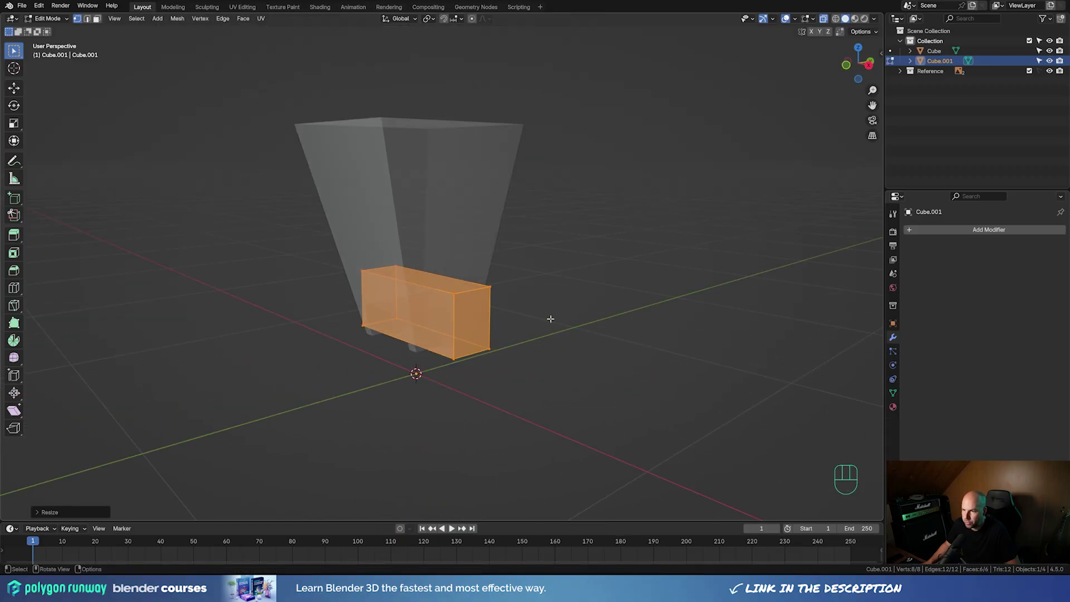
{"action": "key", "text": "Tab"}
Cut the side openings into the body with a second Boolean Difference modifier using Cube.001, and apply the modifier
{"action": "left_click", "coordinate": [483, 220]}
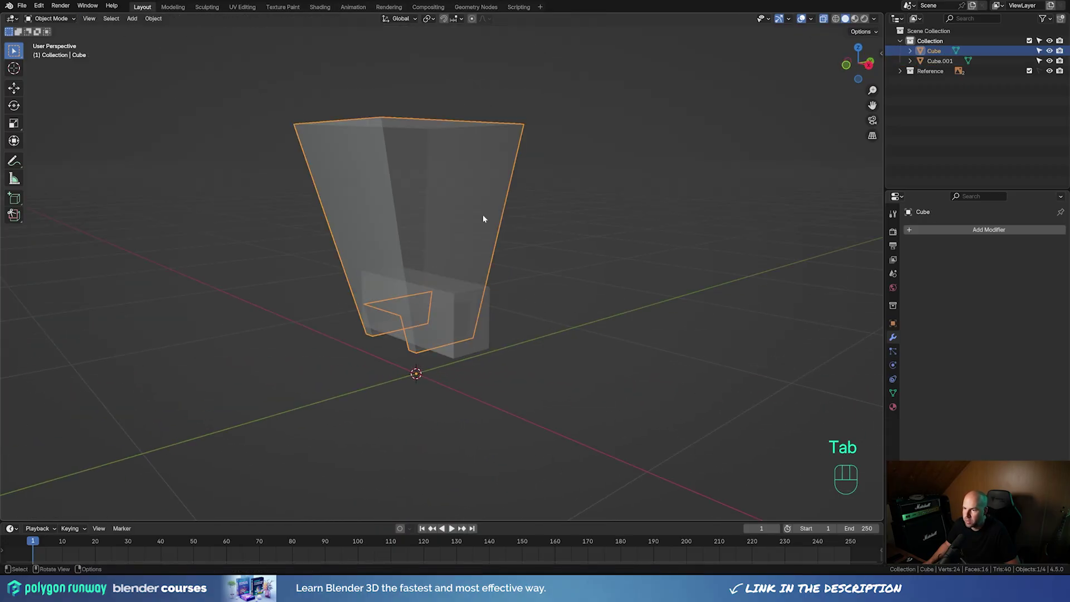
{"action": "left_click", "coordinate": [943, 234]}
{"action": "type", "text": "boo"}
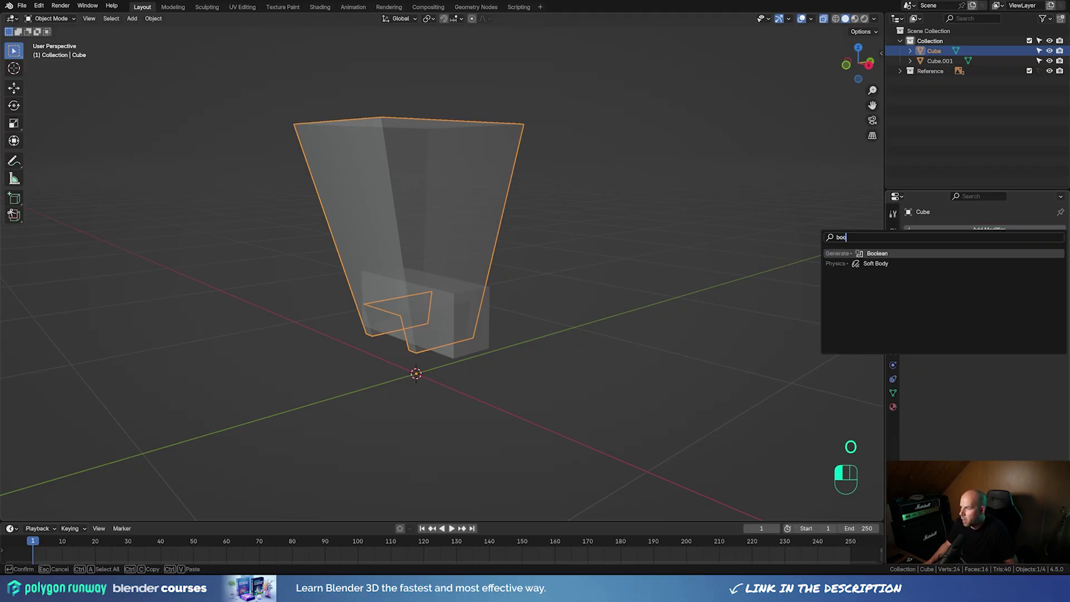
{"action": "left_click", "coordinate": [942, 253]}
{"action": "left_click", "coordinate": [1045, 286]}
{"action": "left_click", "coordinate": [489, 346]}
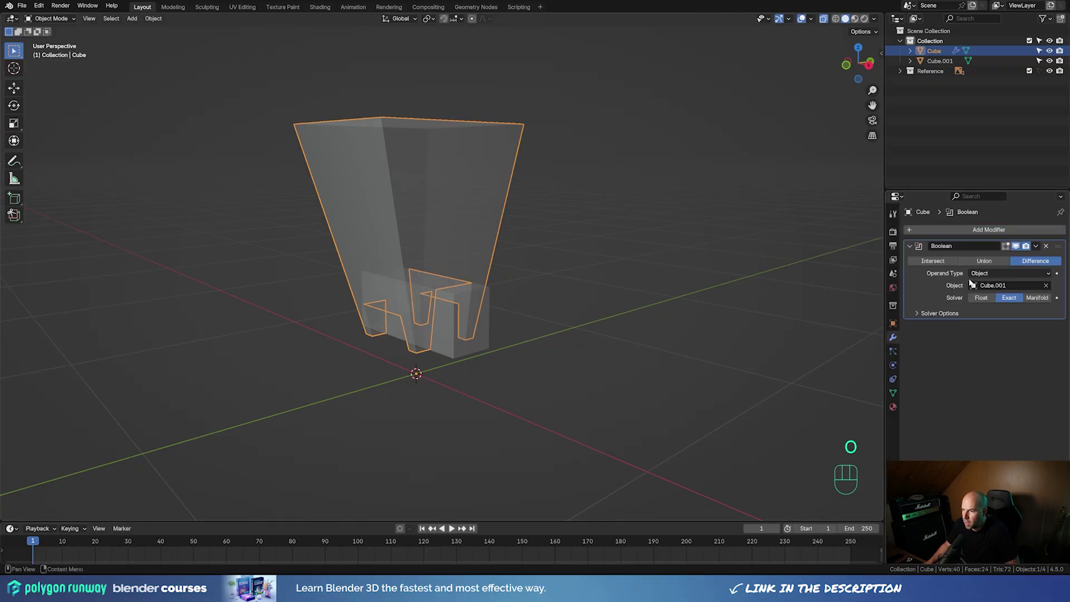
{"action": "left_click", "coordinate": [1035, 246]}
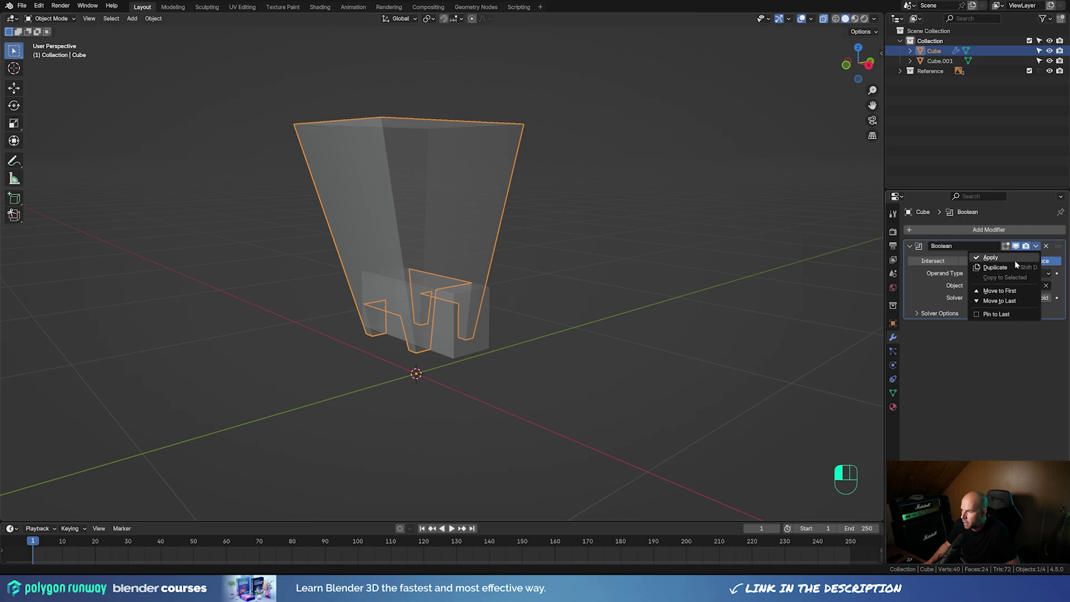
{"action": "left_click", "coordinate": [1017, 262]}
Delete the cutter cube and inspect the openings in the body's lower end from all around
{"action": "left_click", "coordinate": [485, 334]}
{"action": "key", "text": "x"}
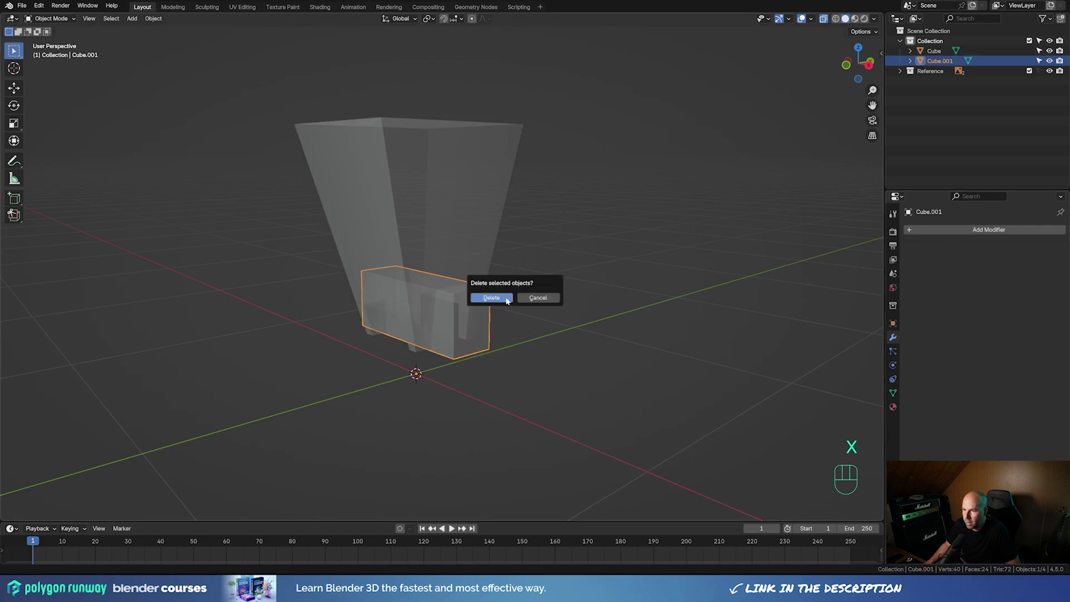
{"action": "left_click", "coordinate": [491, 298]}
{"action": "middle_click_drag", "start_coordinate": [477, 375], "coordinate": [420, 344]}
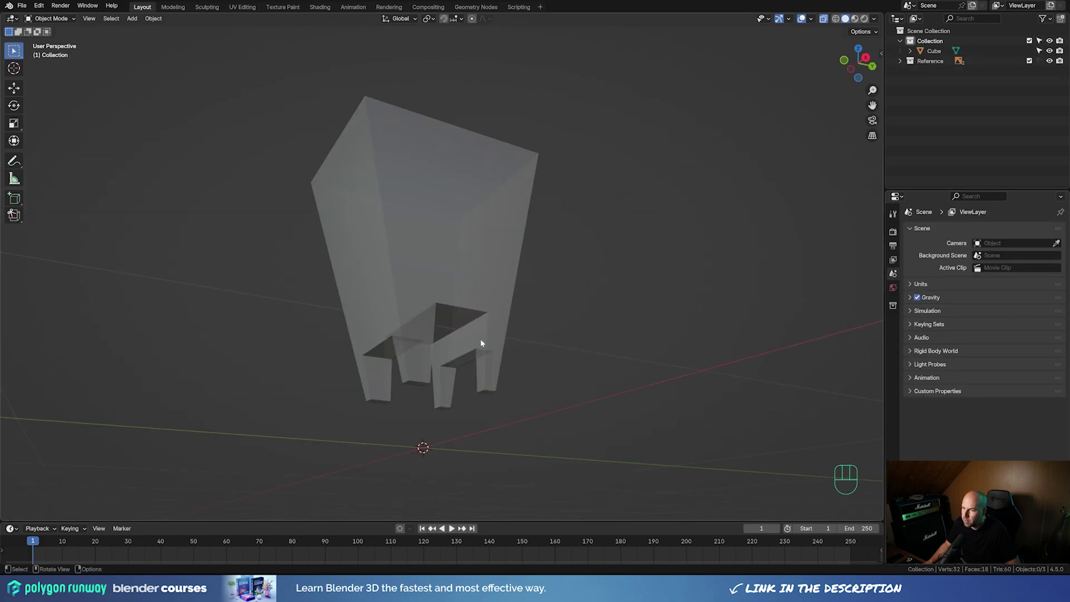
{"action": "middle_click_drag", "start_coordinate": [478, 308], "coordinate": [344, 244]}
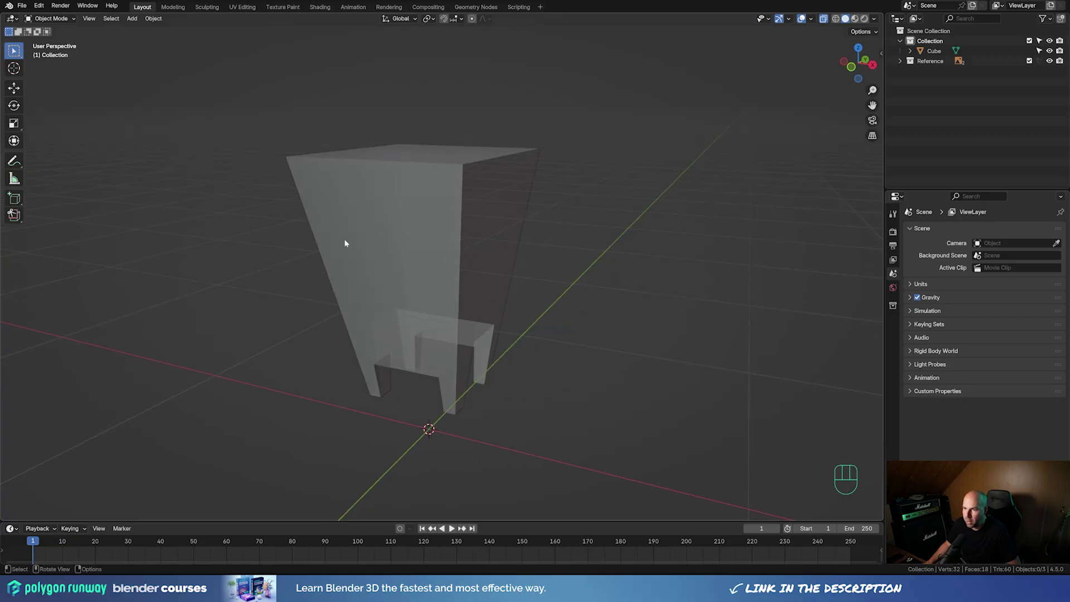
Add a cube in front view and scale its mesh to about 0.1 times its size in Edit Mode
{"action": "key", "text": "KP_1"}
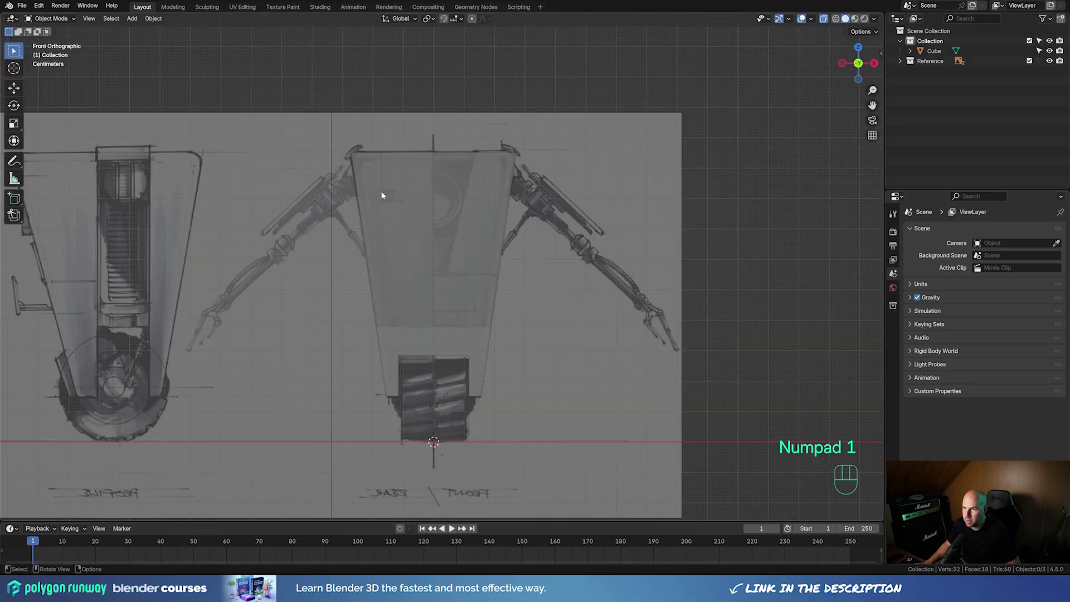
{"action": "key", "text": "shift+a"}
{"action": "mouse_move", "coordinate": [447, 263]}
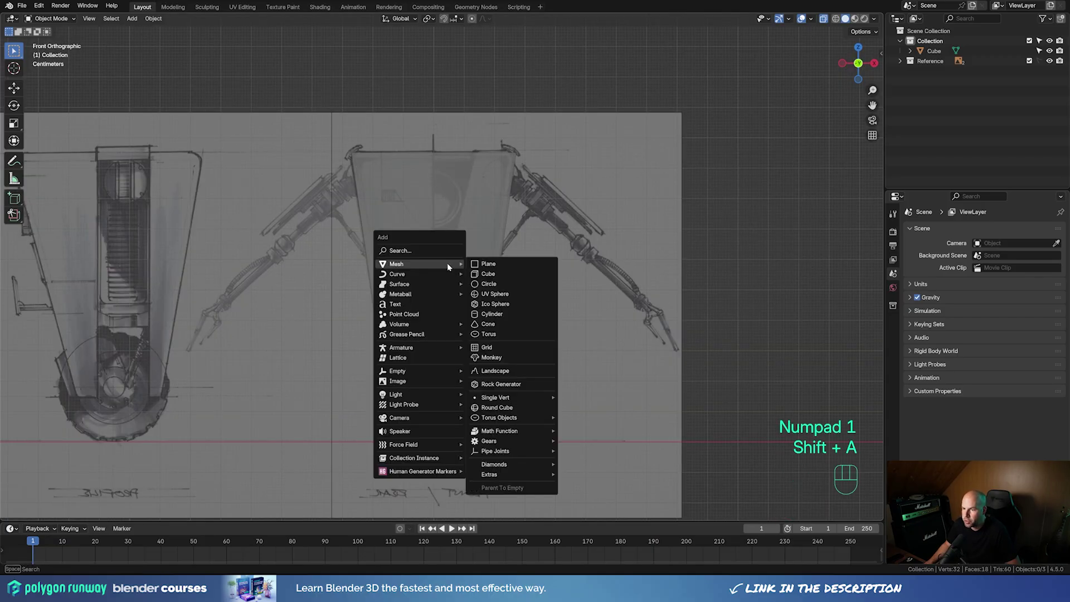
{"action": "left_click", "coordinate": [493, 275]}
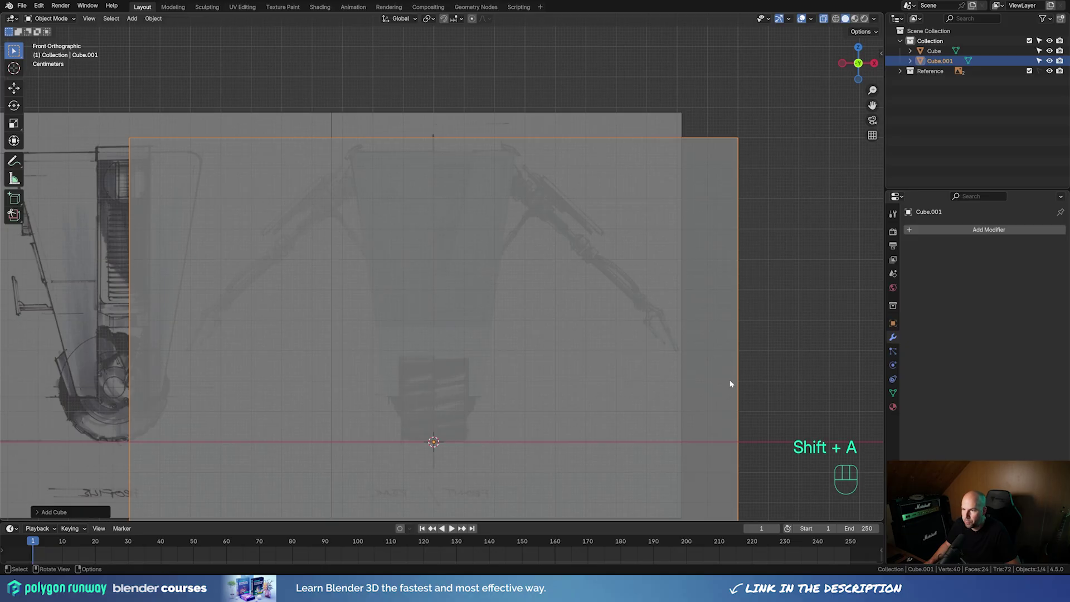
{"action": "key", "text": "Tab"}
{"action": "key", "text": "s"}
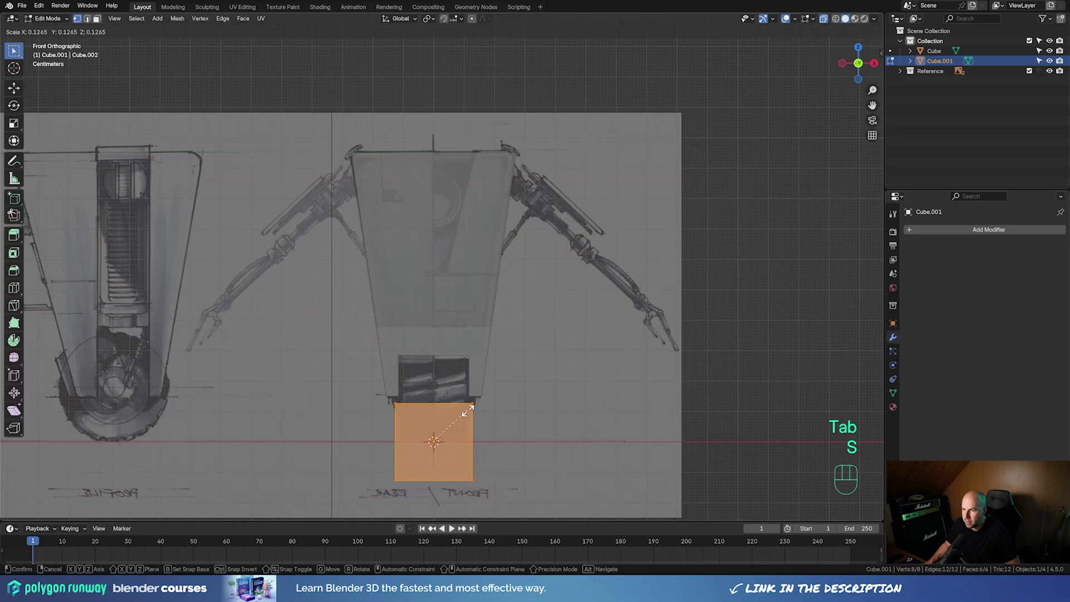
{"action": "left_click", "coordinate": [468, 410]}
Raise the cube's mesh about 0.9 m along Z to the body's top edge and scale it about 1.45 times along X
{"action": "key", "text": "g"}
{"action": "key", "text": "z"}
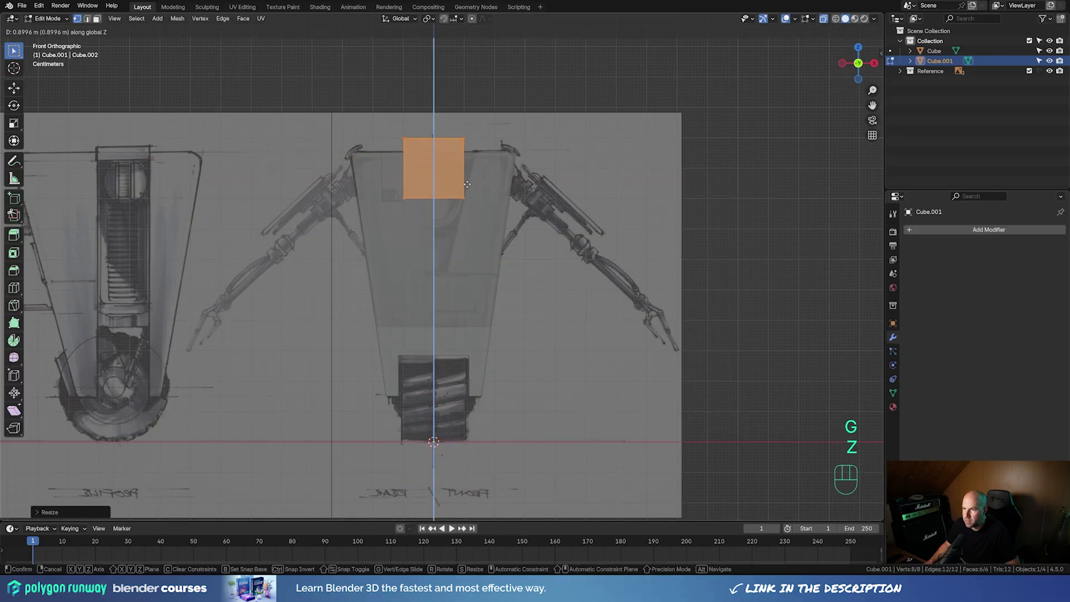
{"action": "left_click", "coordinate": [477, 187]}
{"action": "key", "text": "s"}
{"action": "key", "text": "x"}
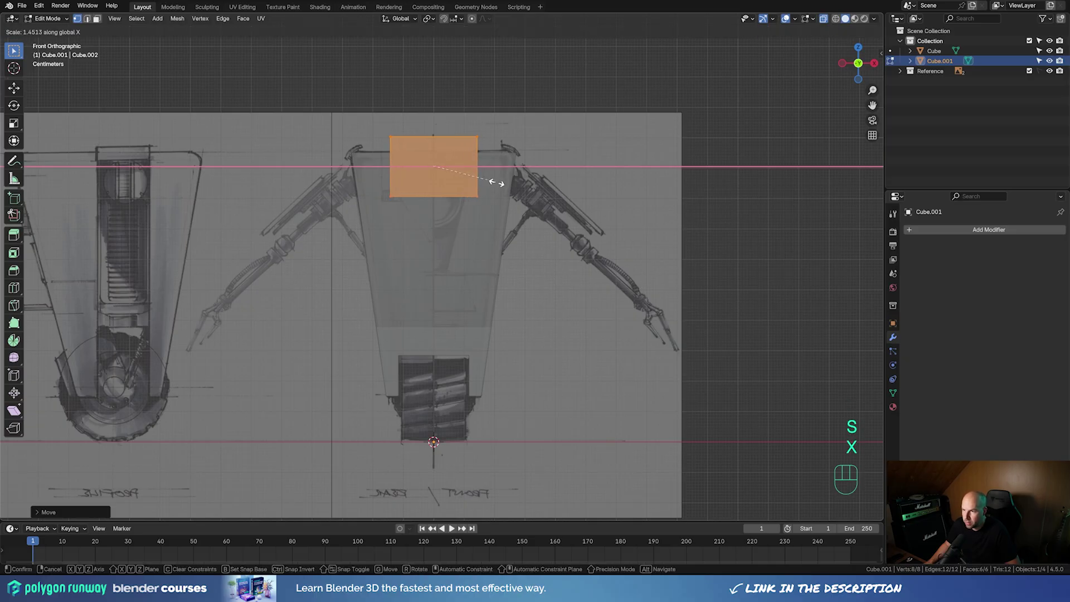
{"action": "left_click", "coordinate": [495, 183]}
{"action": "key", "text": "g"}
{"action": "key", "text": "z"}
{"action": "left_click", "coordinate": [496, 190]}
Lower the cutter cube's bottom vertices about 0.23 m along Z to the sketched lower edge of the front recess
{"action": "left_click_drag", "start_coordinate": [356, 191], "coordinate": [573, 228]}
{"action": "key", "text": "g"}
{"action": "key", "text": "z"}
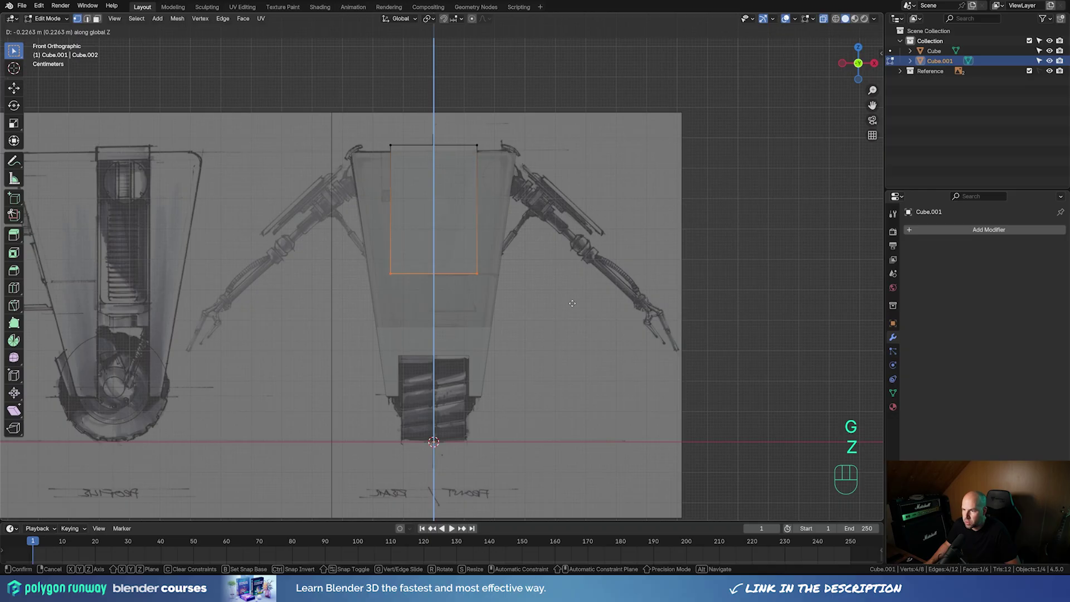
{"action": "left_click", "coordinate": [572, 303]}
Scale the cutter's bottom vertices along X to roughly a third of their width, tapering it like the sketched recess
{"action": "left_click_drag", "start_coordinate": [449, 241], "coordinate": [530, 312]}
{"action": "left_click_drag", "start_coordinate": [286, 243], "coordinate": [707, 329]}
{"action": "key", "text": "s"}
{"action": "key", "text": "x"}
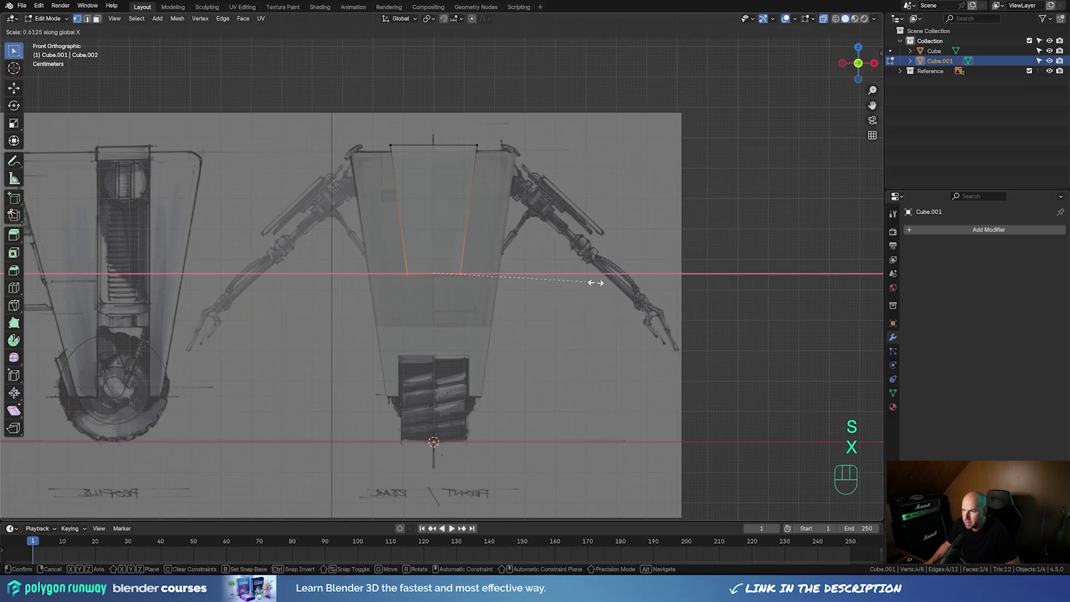
{"action": "left_click", "coordinate": [523, 276]}
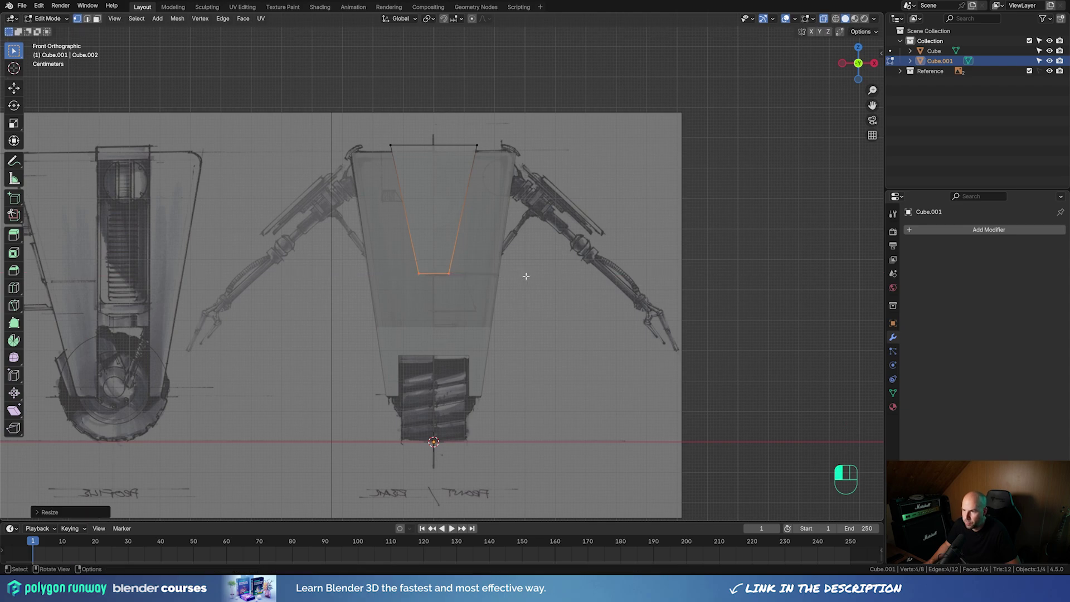
In side view, move the cutter's whole mesh about -0.31 m along Y so it overlaps the body's front face
{"action": "key", "text": "KP_3"}
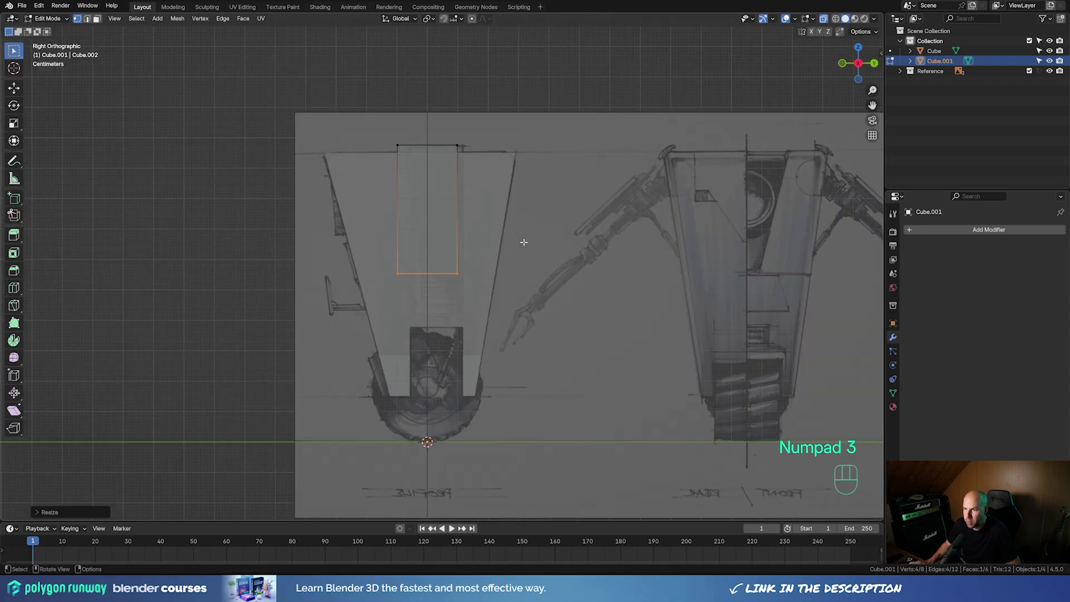
{"action": "left_click_drag", "start_coordinate": [370, 56], "coordinate": [431, 206]}
{"action": "key", "text": "ctrl+z"}
{"action": "key", "text": "a"}
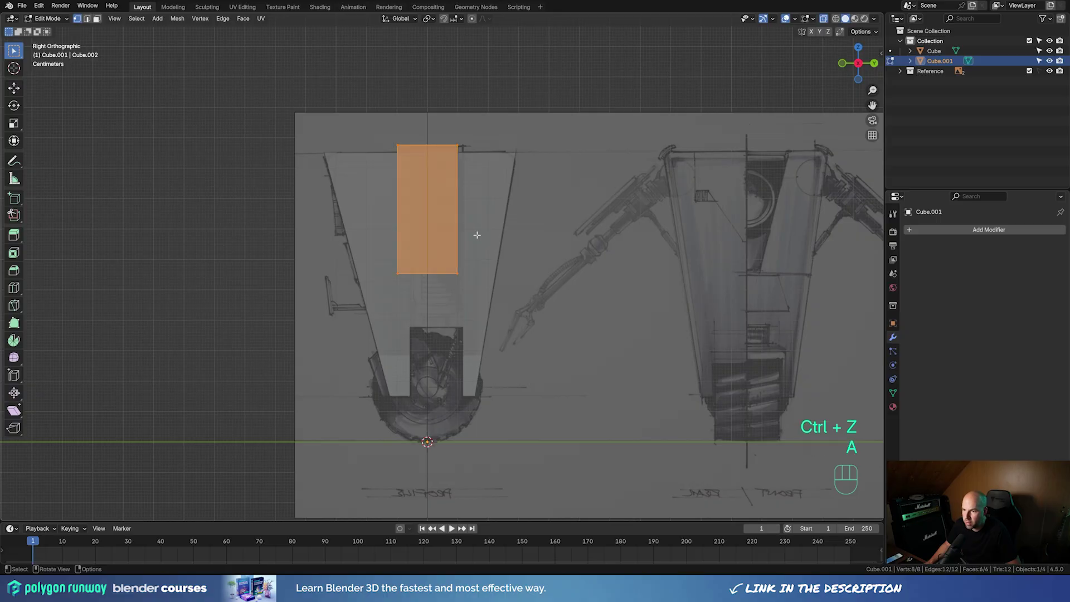
{"action": "key", "text": "g"}
{"action": "key", "text": "y"}
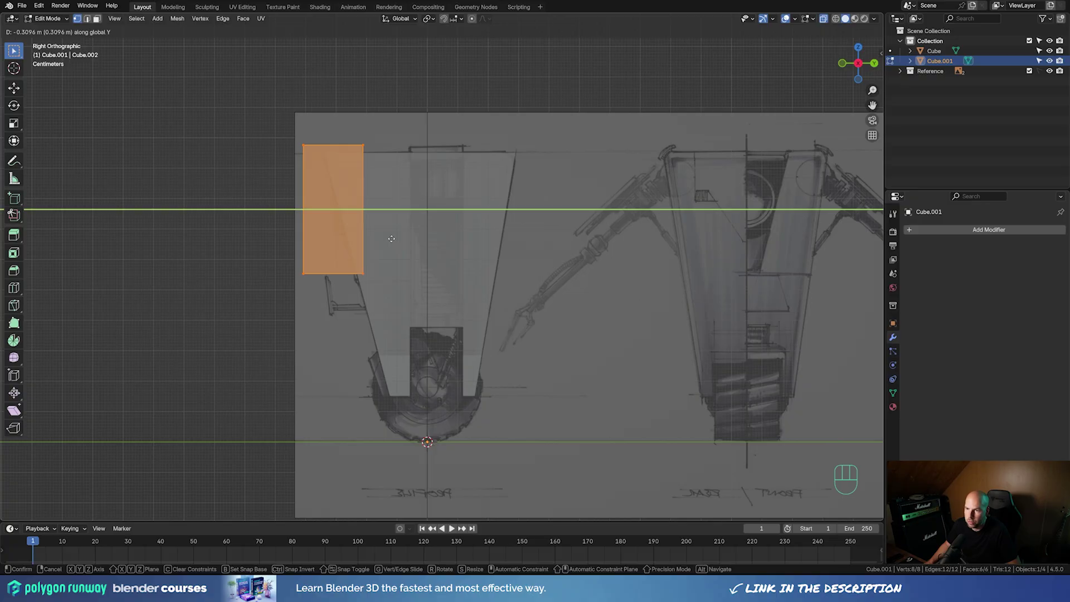
{"action": "left_click", "coordinate": [391, 238]}
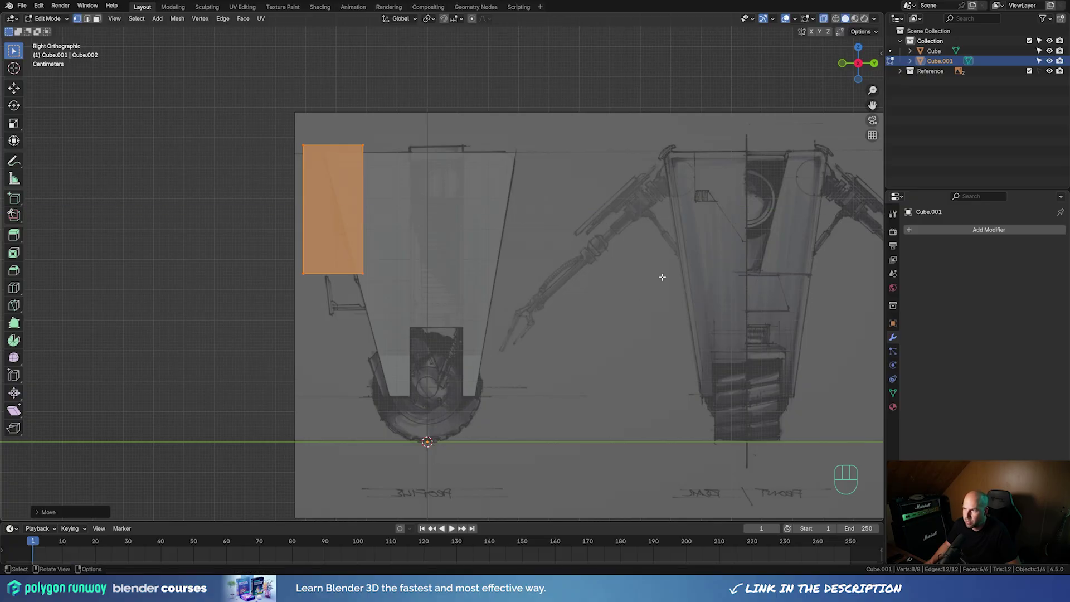
Nudge the cutter's whole mesh about -0.01 m further along Y to reduce the recess depth
{"action": "left_click", "coordinate": [372, 590]}
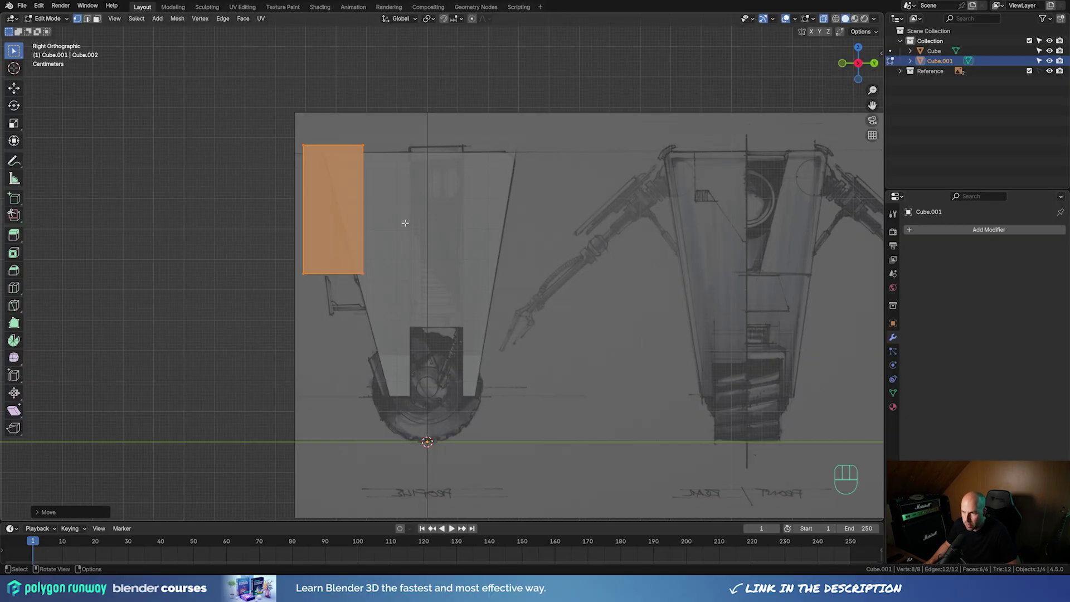
{"action": "key", "text": "g"}
{"action": "key", "text": "t"}
{"action": "key", "text": "y"}
{"action": "key", "text": "shift"}
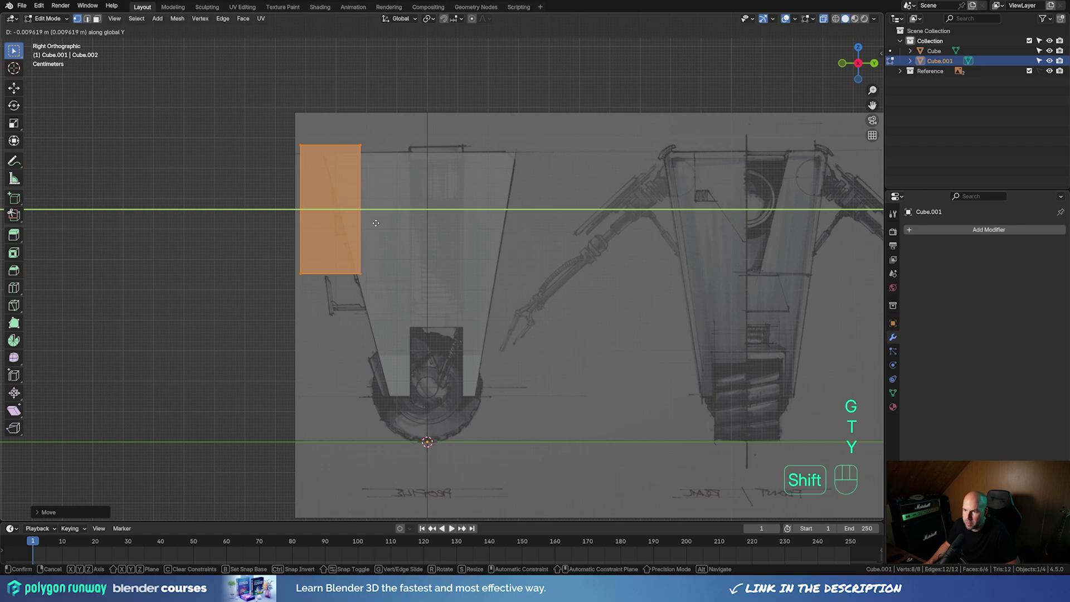
{"action": "left_click", "coordinate": [376, 223]}
Move the cutter's upper inner vertices about -0.05 m along Y to slant its inner face, and return to Object Mode
{"action": "left_click_drag", "start_coordinate": [337, 121], "coordinate": [396, 179]}
{"action": "key", "text": "g"}
{"action": "key", "text": "y"}
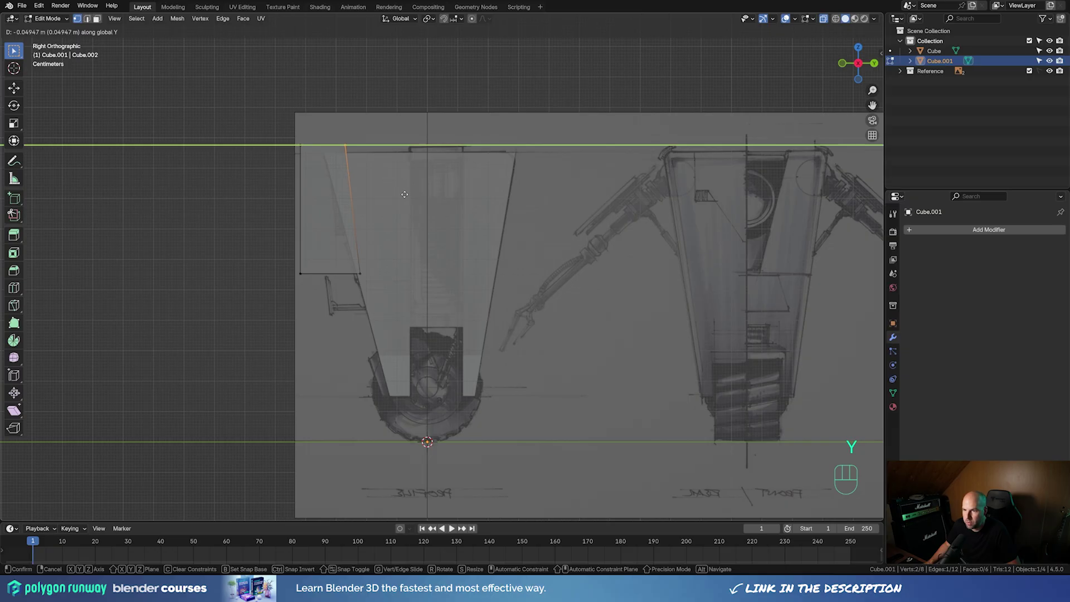
{"action": "left_click", "coordinate": [405, 194]}
{"action": "middle_click_drag", "start_coordinate": [406, 191], "coordinate": [463, 279]}
{"action": "key", "text": "Tab"}
Cut the tapered front recess into the body with a Boolean Difference modifier using Cube.001, and apply the modifier
{"action": "left_click", "coordinate": [464, 198]}
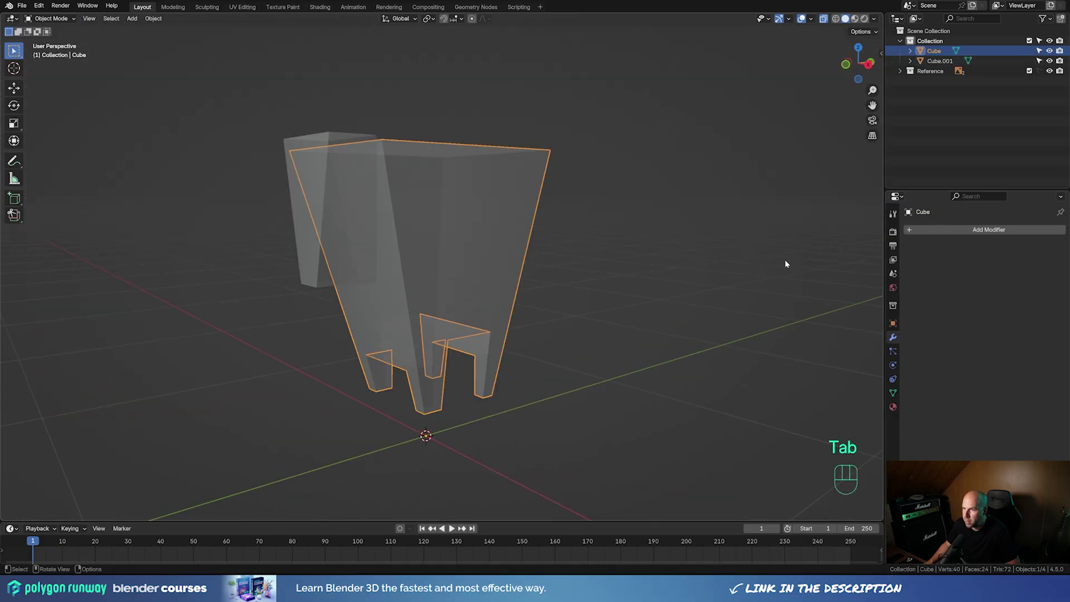
{"action": "left_click", "coordinate": [943, 229]}
{"action": "type", "text": "boo"}
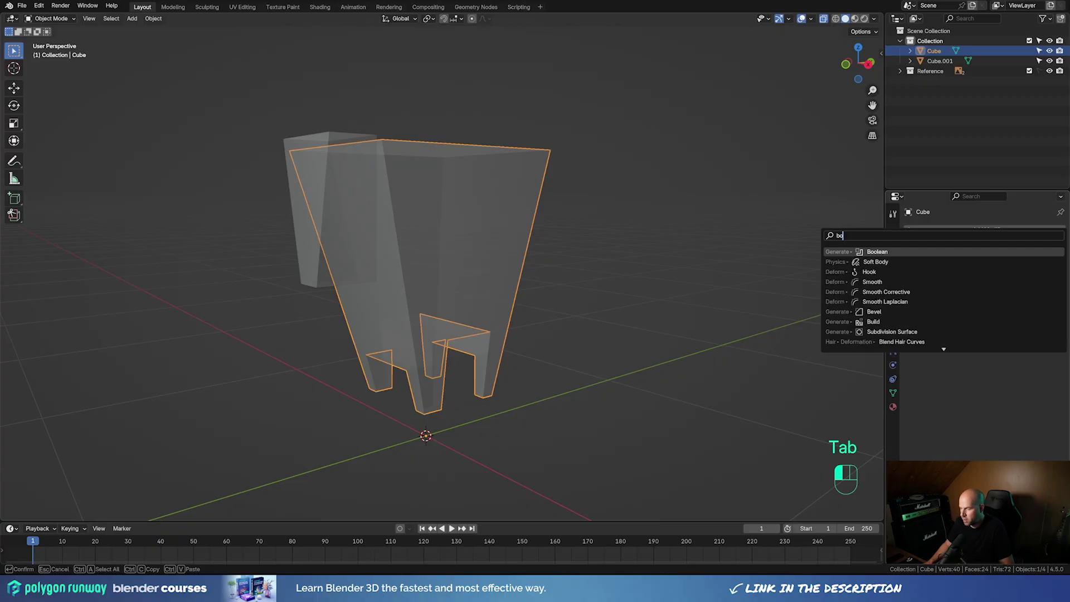
{"action": "left_click", "coordinate": [942, 252]}
{"action": "left_click", "coordinate": [1046, 285]}
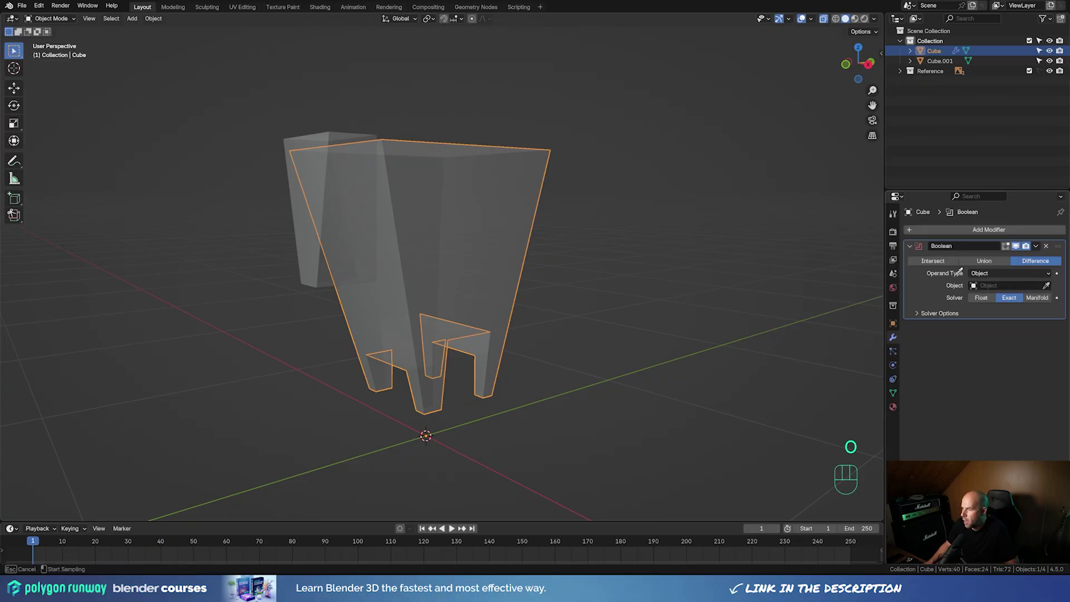
{"action": "left_click", "coordinate": [316, 267]}
{"action": "left_click", "coordinate": [1036, 246]}
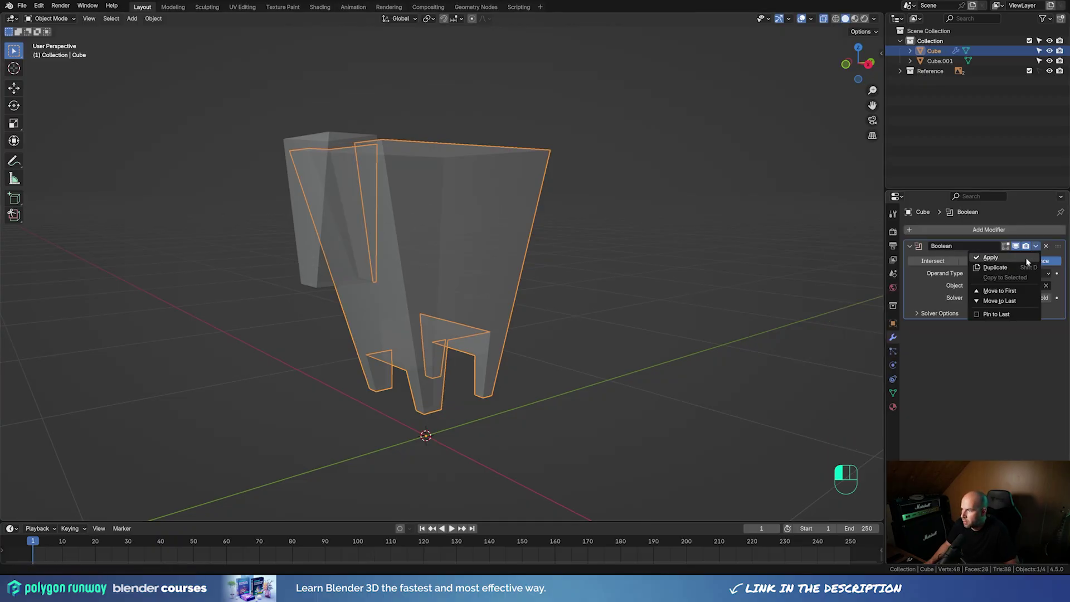
{"action": "left_click", "coordinate": [985, 259]}
Delete the cutter cube and turn off X-ray shading
{"action": "left_click", "coordinate": [333, 141]}
{"action": "key", "text": "x"}
{"action": "left_click", "coordinate": [380, 116]}
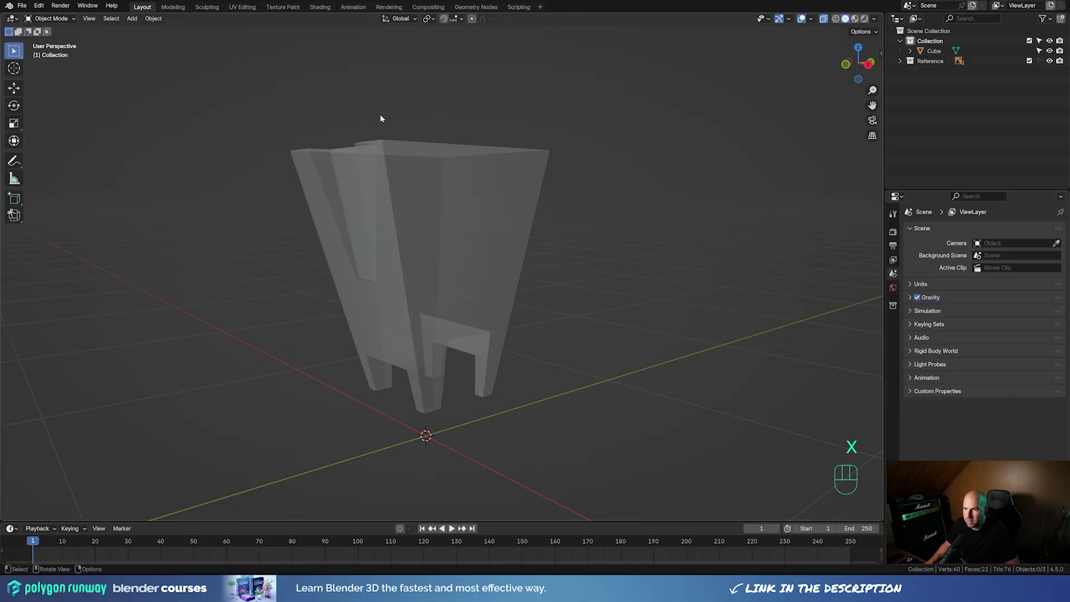
{"action": "left_click", "coordinate": [823, 19]}
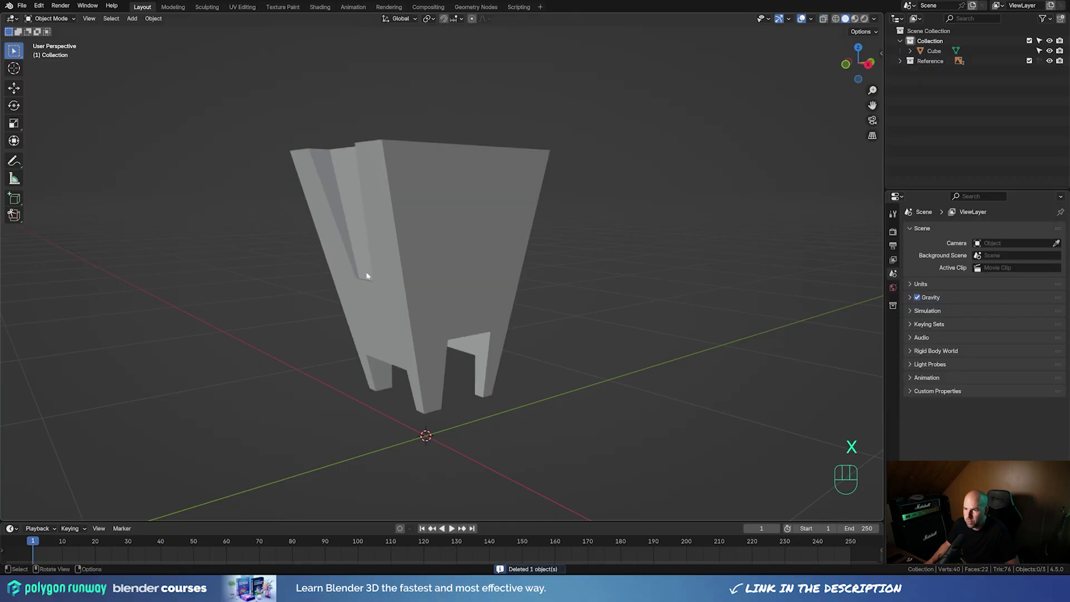
Move the front recess's back face about 0.013 m along Y in the body's Edit Mode to deepen the recess
{"action": "middle_click_drag", "start_coordinate": [366, 276], "coordinate": [410, 252]}
{"action": "left_click", "coordinate": [438, 249]}
{"action": "key", "text": "Tab"}
{"action": "key", "text": "3"}
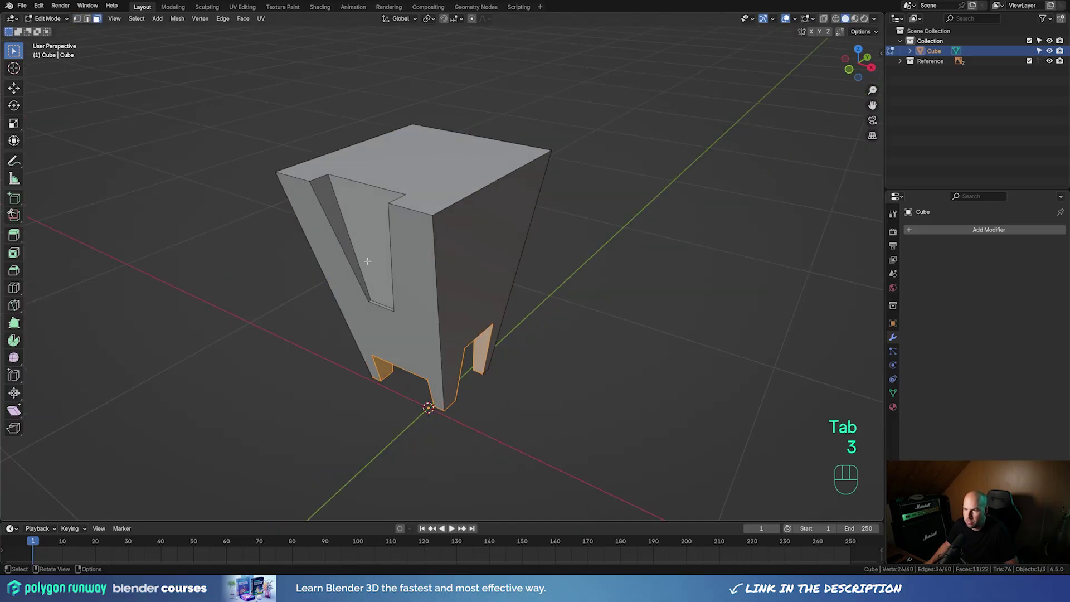
{"action": "left_click", "coordinate": [370, 236]}
{"action": "key", "text": "g"}
{"action": "key", "text": "y"}
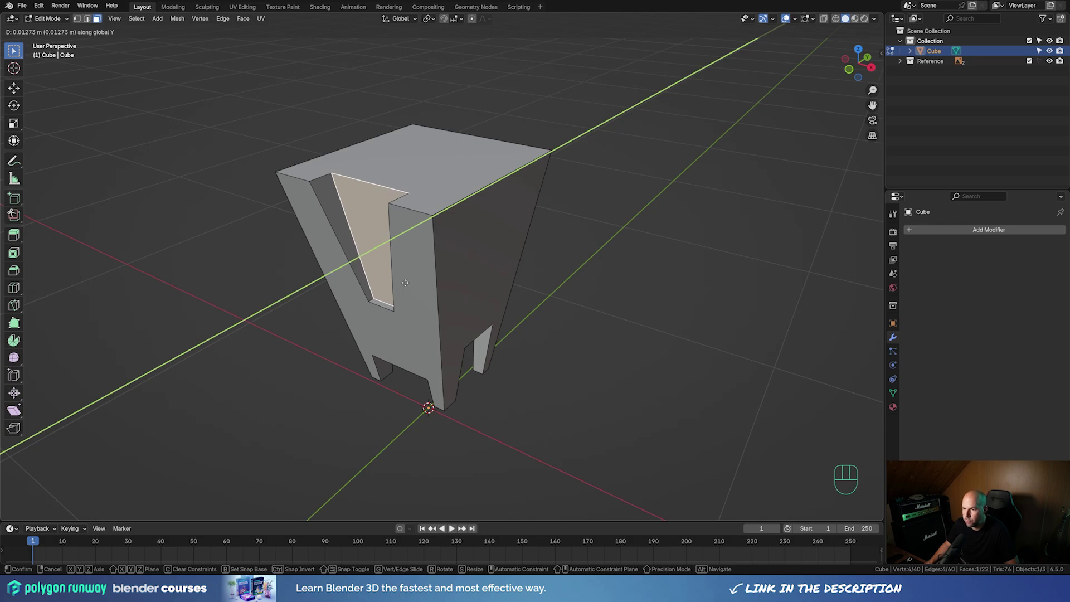
{"action": "left_click", "coordinate": [405, 282]}
{"action": "key", "text": "2"}
{"action": "left_click", "coordinate": [361, 181]}
{"action": "key", "text": "g"}
{"action": "key", "text": "y"}
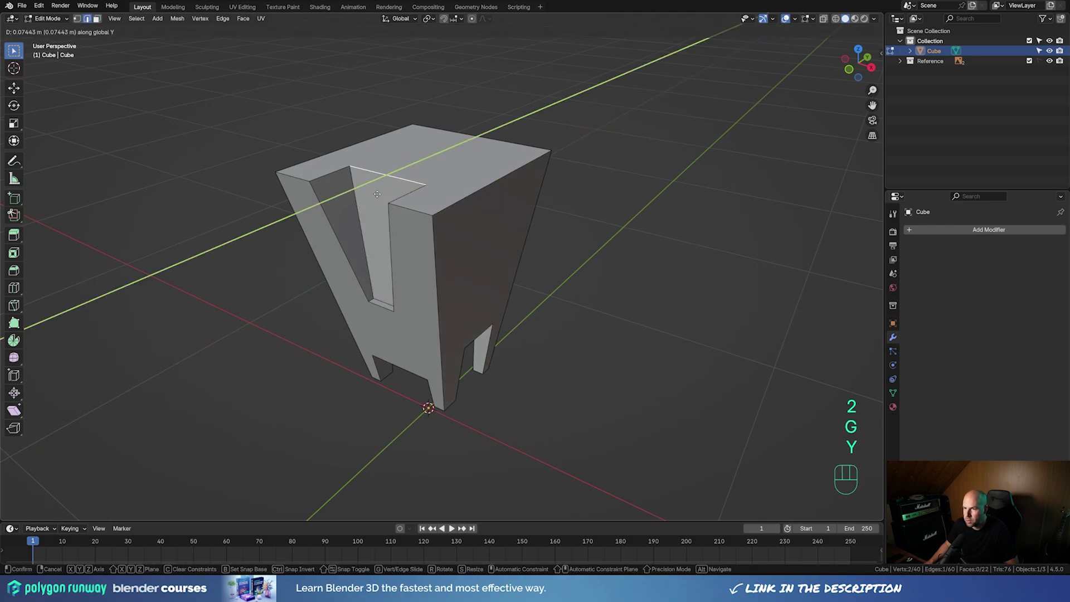
{"action": "key", "text": "Escape"}
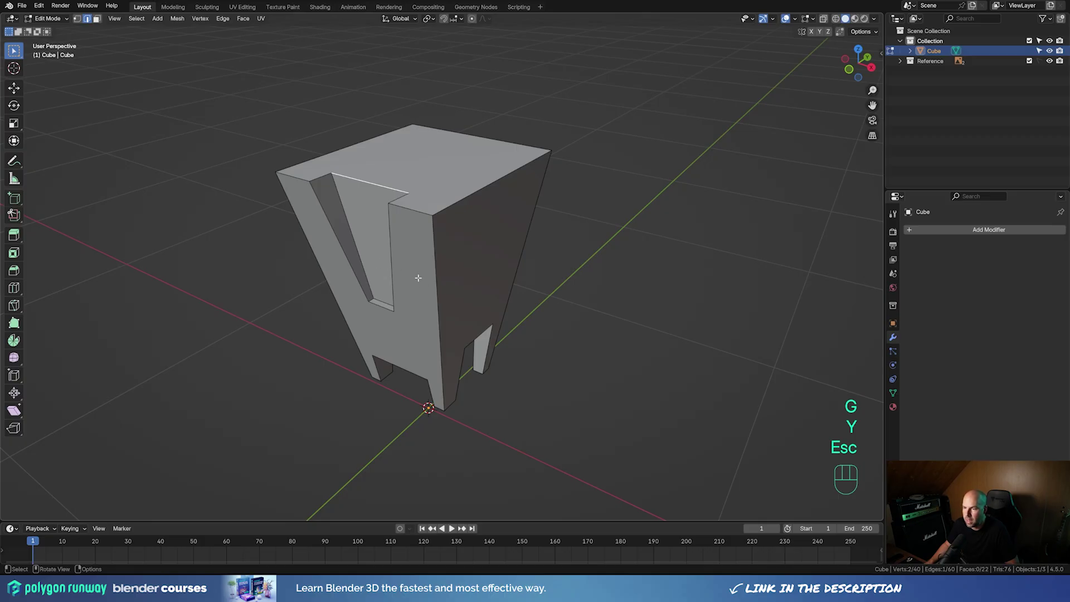
In front view with X-ray on, knife a vertical cut-through line down the middle of the body from top edge to wheel opening
{"action": "middle_click_drag", "start_coordinate": [418, 278], "coordinate": [447, 280]}
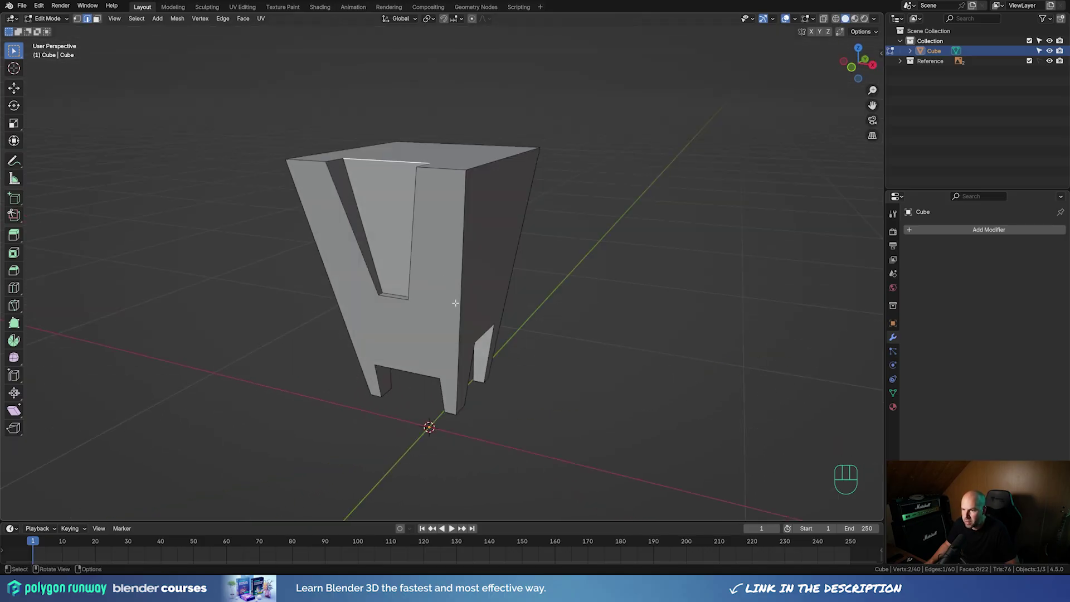
{"action": "key", "text": "KP_1"}
{"action": "scroll", "coordinate": [479, 254], "scroll_direction": "up", "scroll_amount": 3}
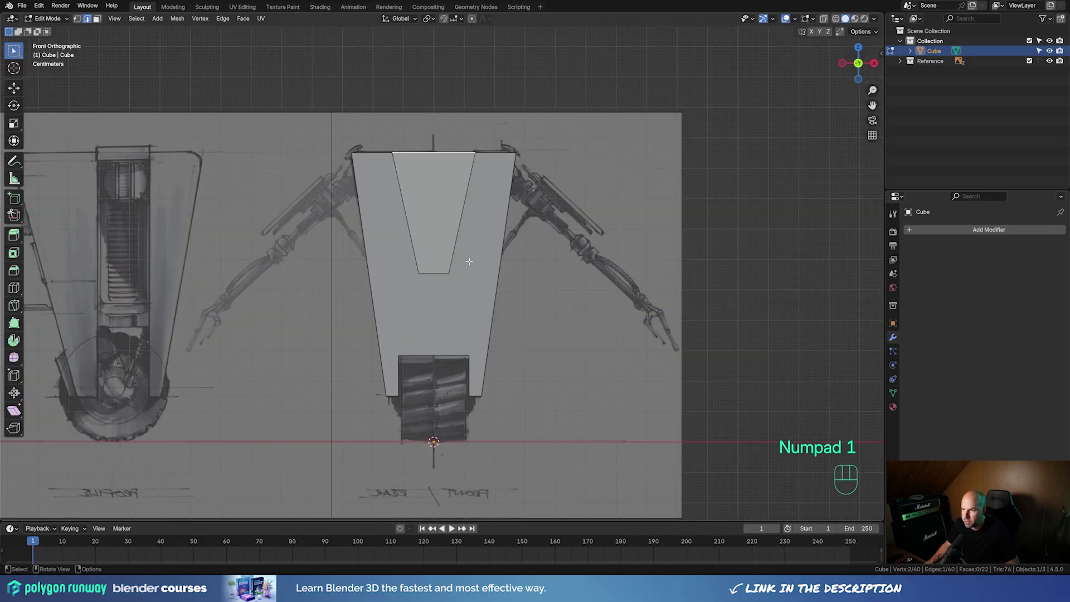
{"action": "left_click", "coordinate": [823, 18]}
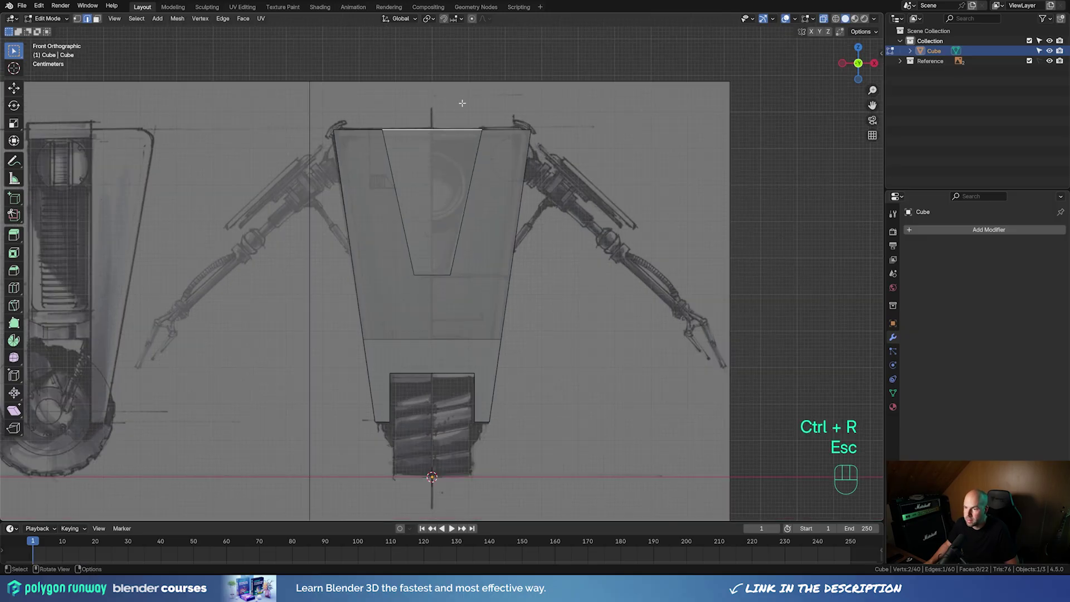
{"action": "key", "text": "k"}
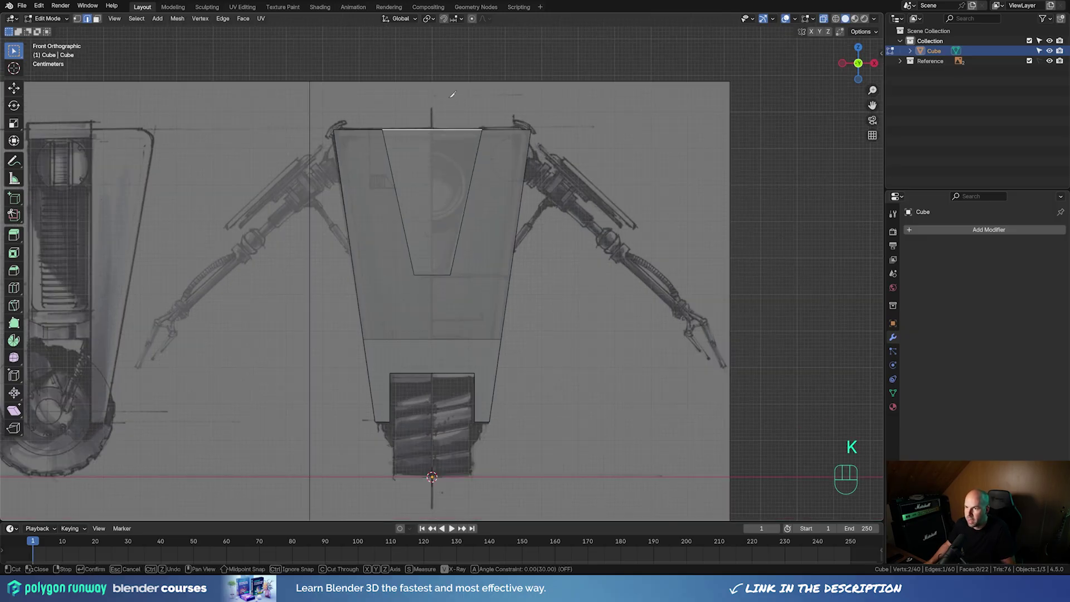
{"action": "left_click", "coordinate": [437, 129]}
{"action": "key", "text": "a"}
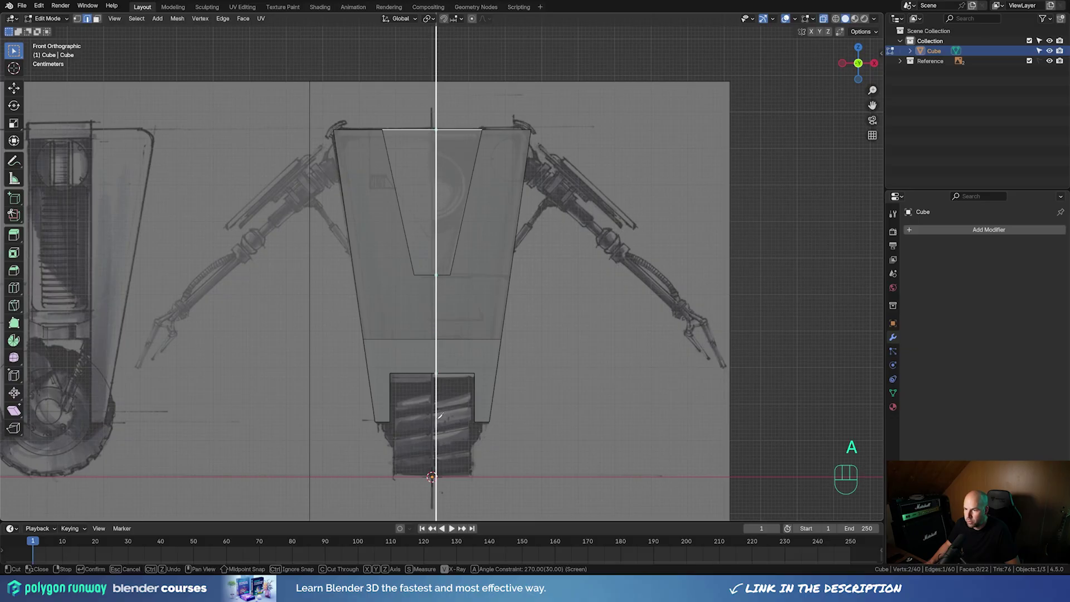
{"action": "key", "text": "c"}
{"action": "left_click", "coordinate": [441, 424]}
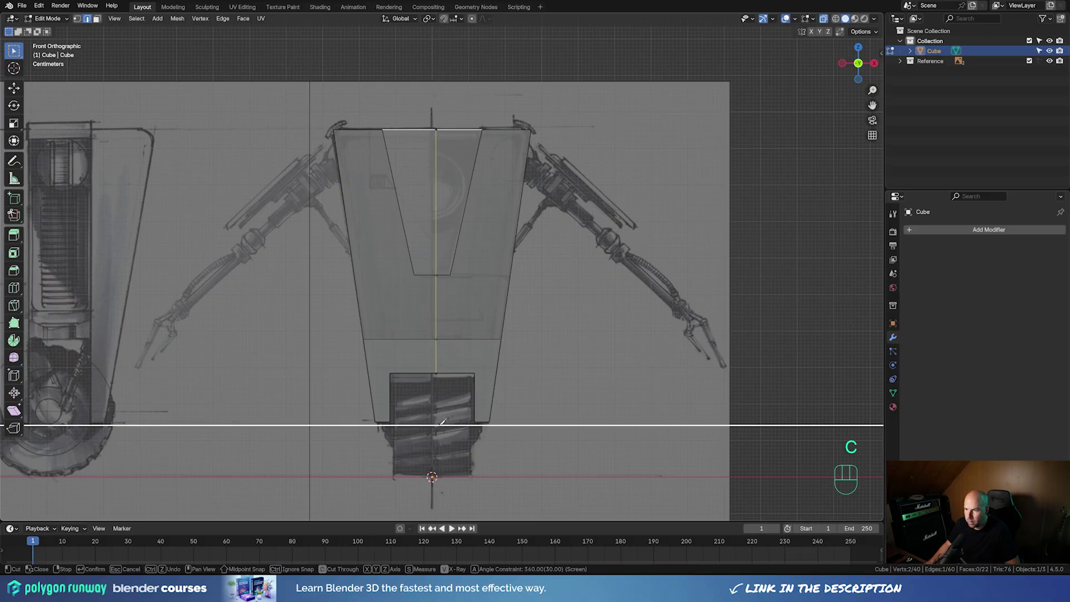
{"action": "key", "text": "Return"}
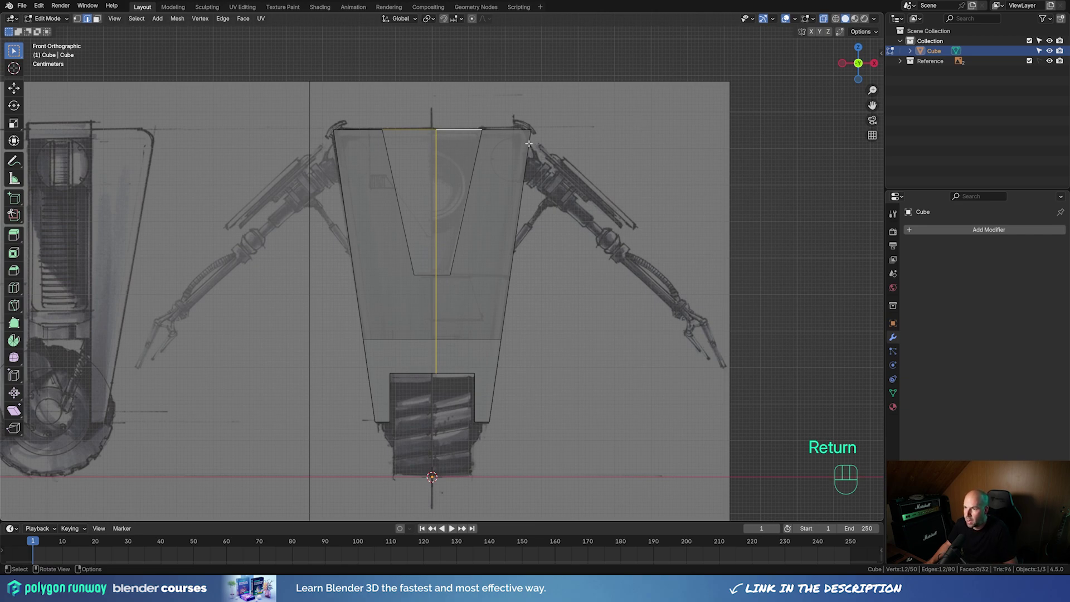
Delete the vertices of the body's half on the negative X side of the center cut
{"action": "key", "text": "1"}
{"action": "left_click_drag", "start_coordinate": [283, 92], "coordinate": [426, 466]}
{"action": "key", "text": "x"}
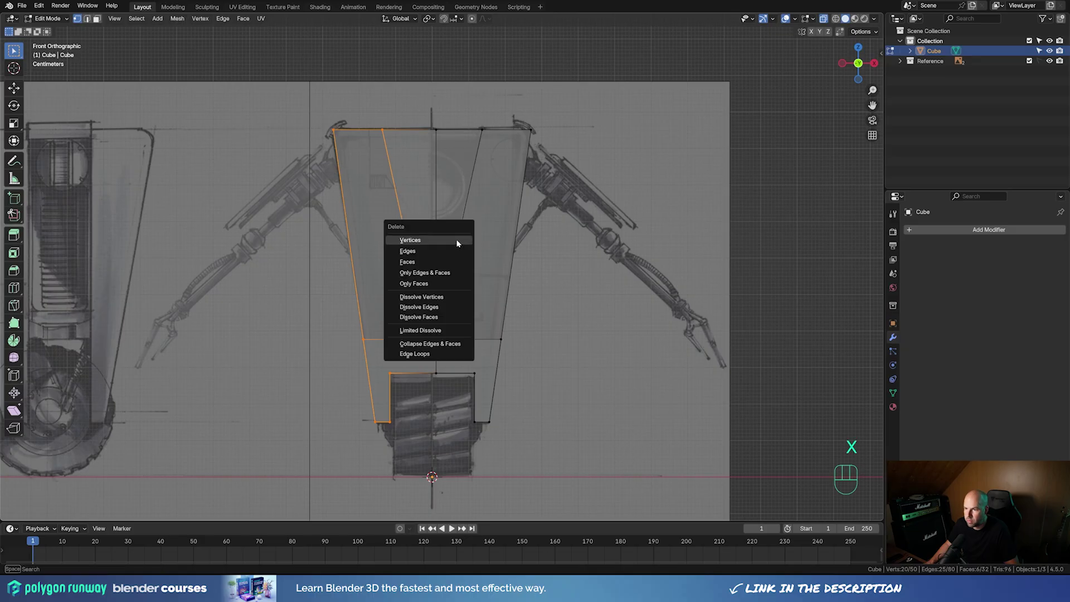
{"action": "left_click", "coordinate": [421, 241]}
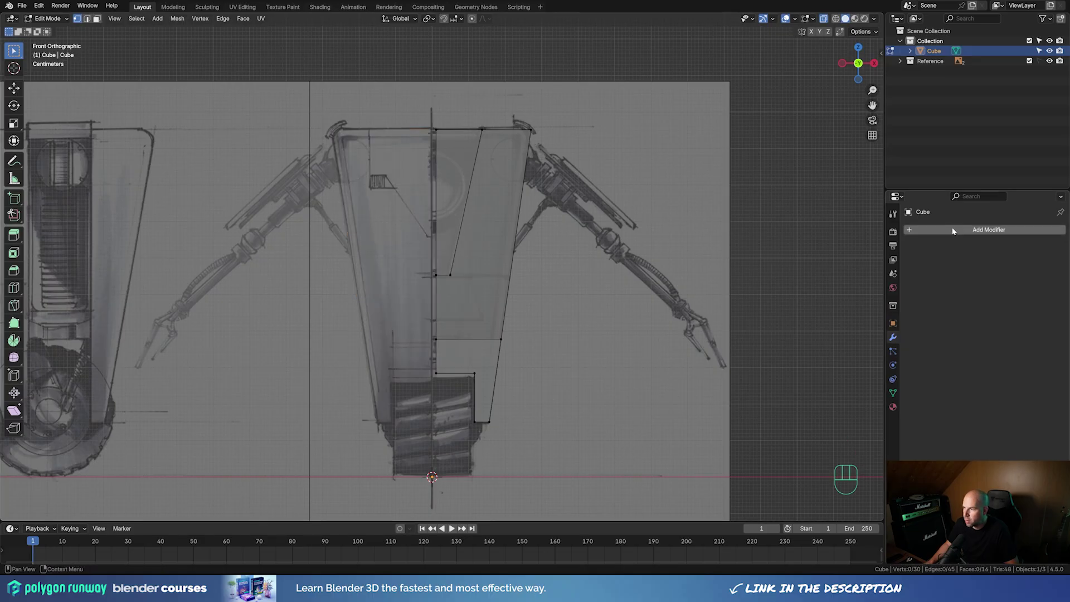
Add a Mirror modifier on the X axis to the half body and enable its clipping
{"action": "left_click", "coordinate": [989, 230]}
{"action": "type", "text": "m"}
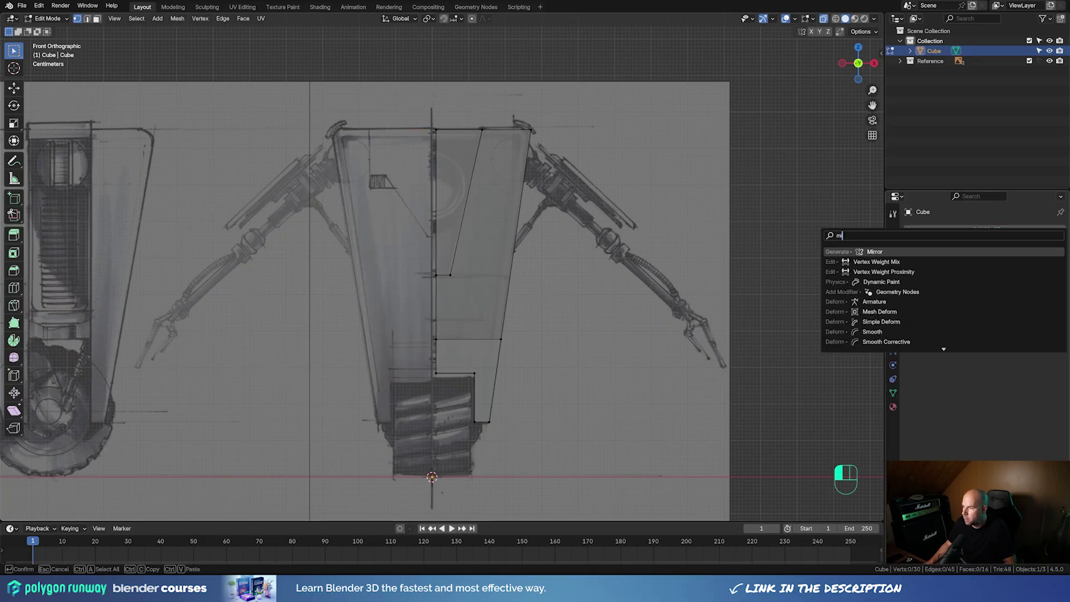
{"action": "key", "text": "Return"}
{"action": "left_click", "coordinate": [979, 309]}
Move all vertices along the body's center cut onto the mirror plane along X, closing the gap between the halves
{"action": "left_click_drag", "start_coordinate": [400, 87], "coordinate": [442, 456]}
{"action": "key", "text": "g"}
{"action": "key", "text": "x"}
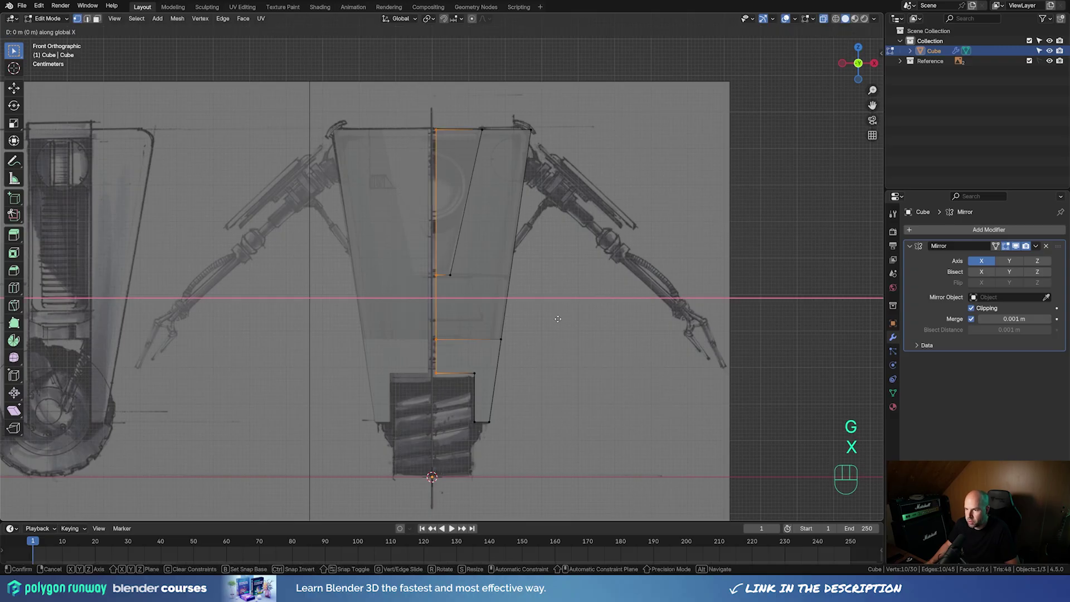
{"action": "left_click", "coordinate": [329, 326]}
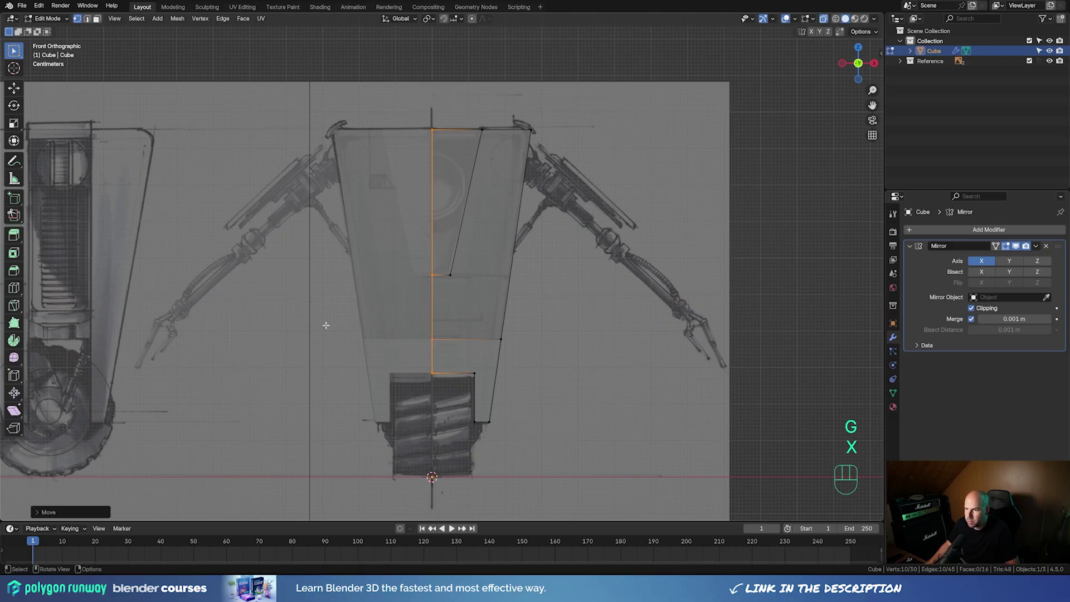
In front view, knife a horizontal cut-through line at the front recess's bottom from the center line past the body's outer edge
{"action": "key", "text": "KP_1"}
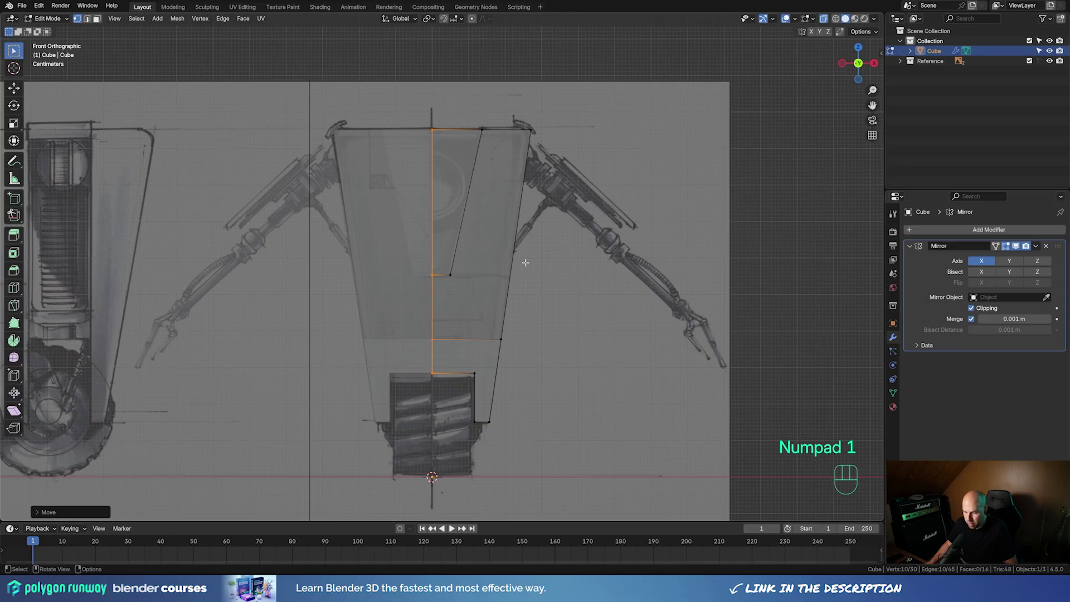
{"action": "key", "text": "ctrl+z"}
{"action": "key", "text": "k"}
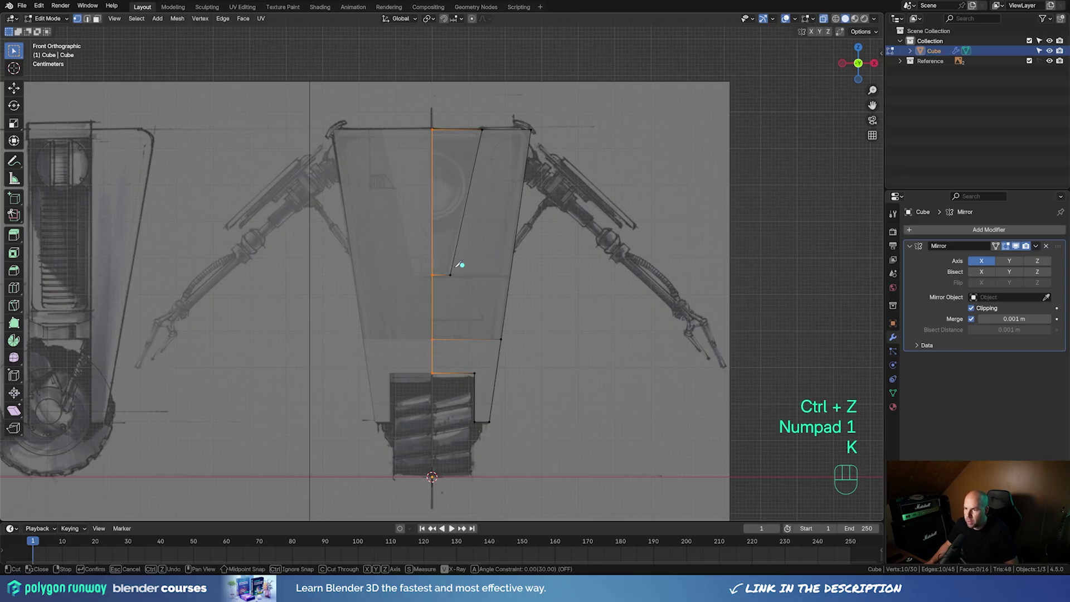
{"action": "left_click", "coordinate": [433, 275]}
{"action": "key", "text": "c"}
{"action": "key", "text": "a"}
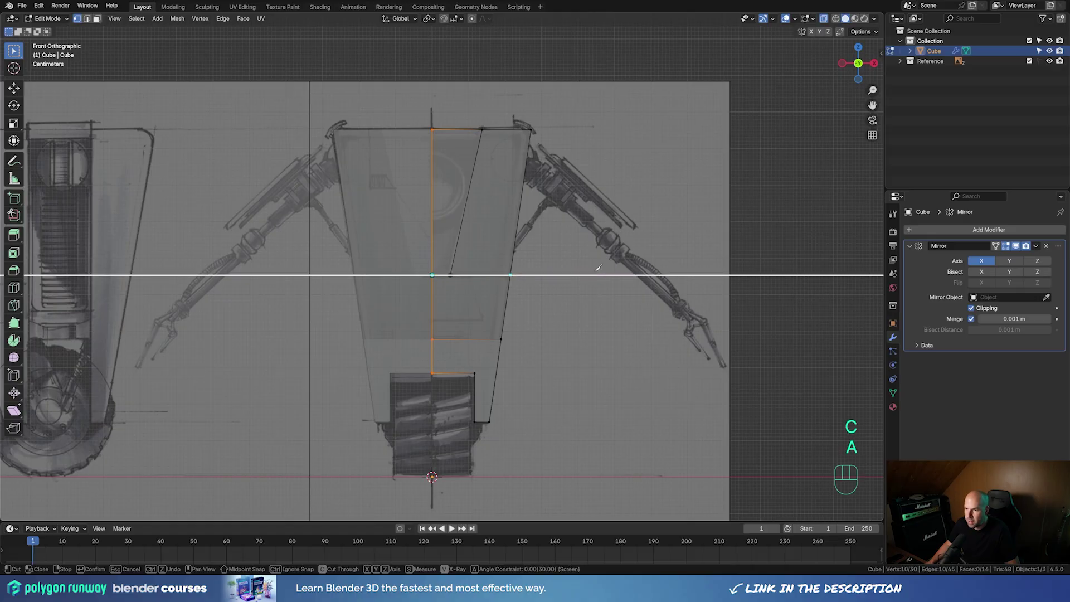
{"action": "left_click", "coordinate": [540, 274]}
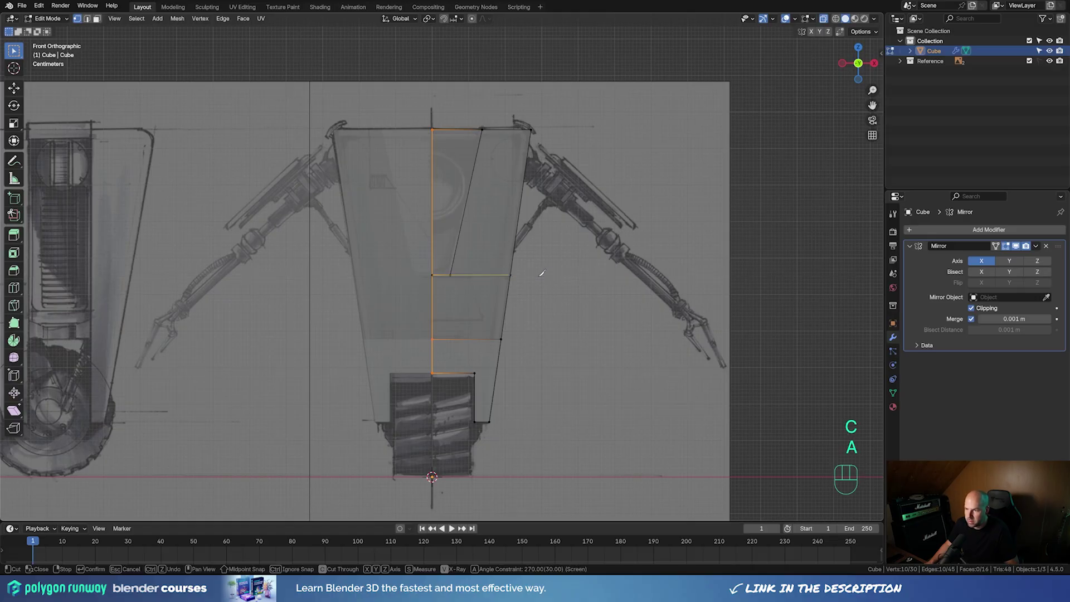
{"action": "key", "text": "Return"}
Dissolve the stray short edge on the bottom ledge of the front recess
{"action": "middle_click_drag", "start_coordinate": [530, 306], "coordinate": [370, 322]}
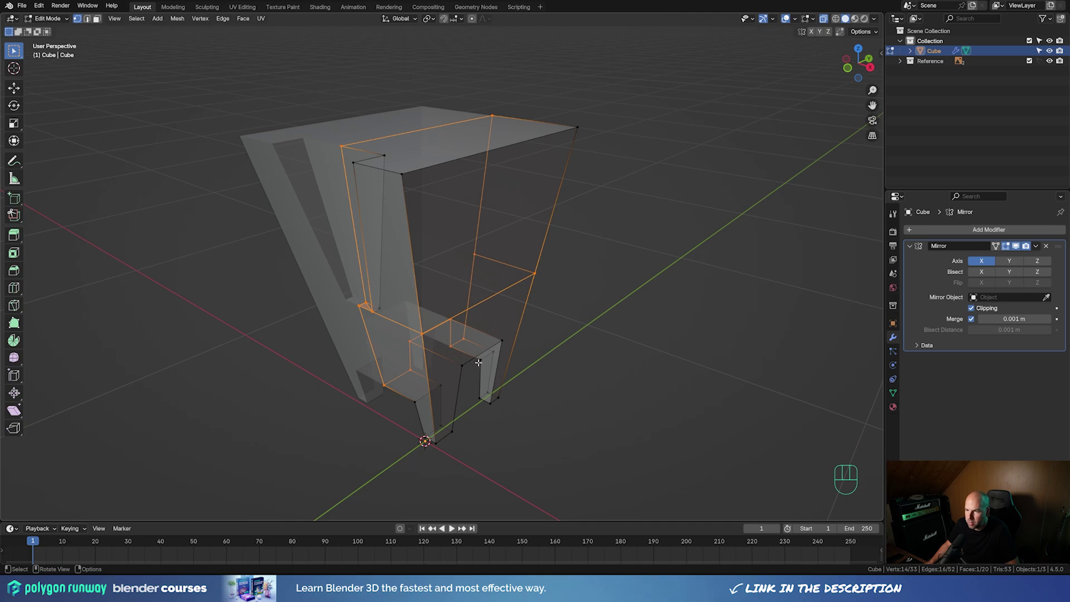
{"action": "middle_click_drag", "start_coordinate": [478, 363], "coordinate": [444, 353]}
{"action": "scroll", "coordinate": [412, 349], "scroll_direction": "up", "scroll_amount": 2}
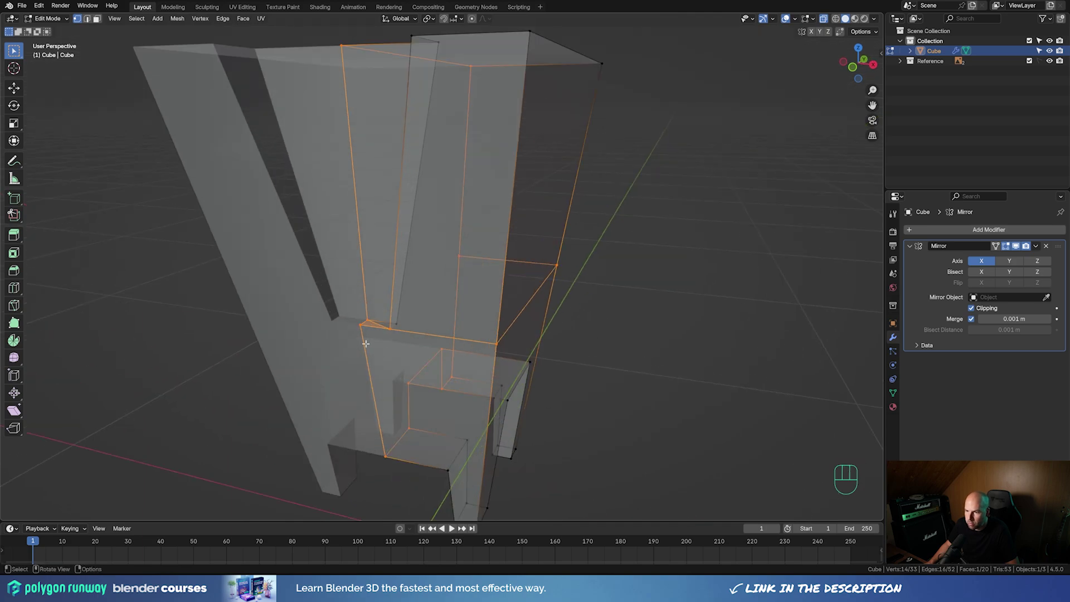
{"action": "key", "text": "2"}
{"action": "left_click", "coordinate": [388, 322]}
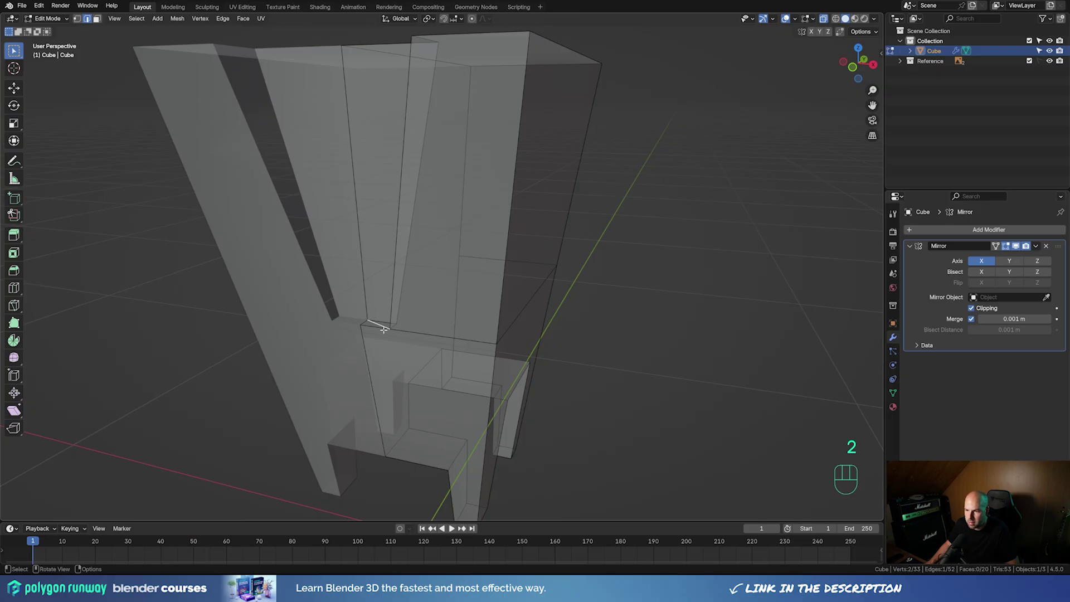
{"action": "key", "text": "ctrl+x"}
{"action": "middle_click_drag", "start_coordinate": [389, 334], "coordinate": [461, 334]}
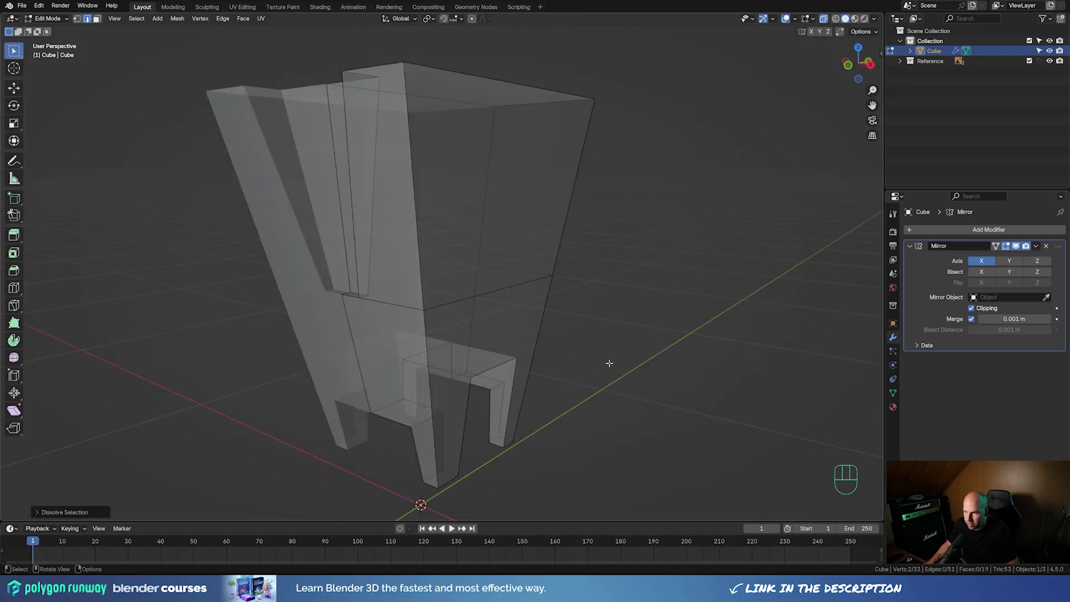
In right view, knife a horizontal cut-through line from the wheel opening's upper rear corner past the body's rear edge
{"action": "key", "text": "KP_1"}
{"action": "key", "text": "KP_3"}
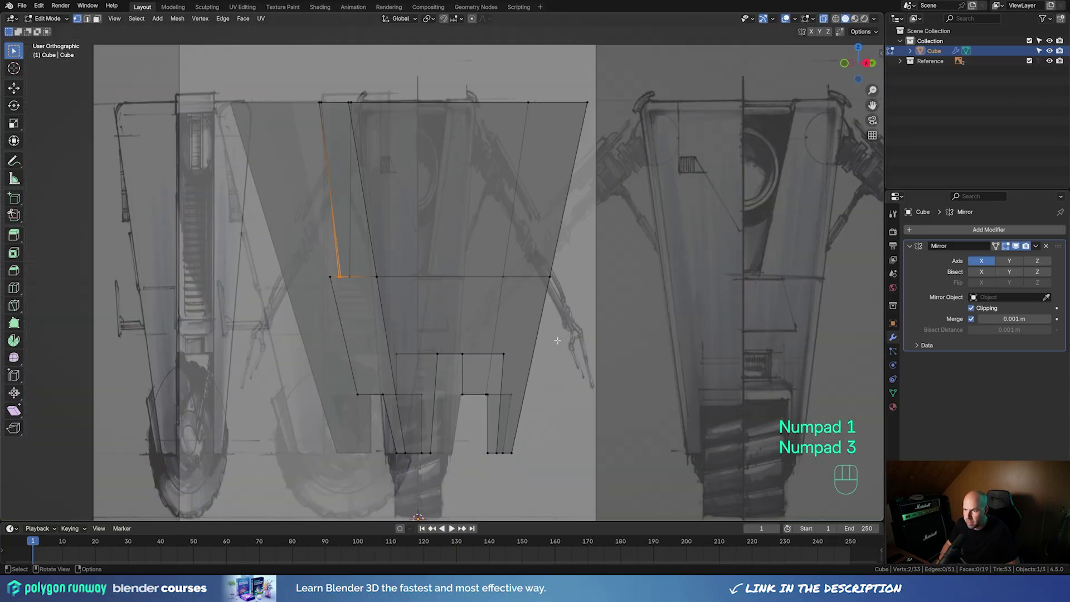
{"action": "key", "text": "k"}
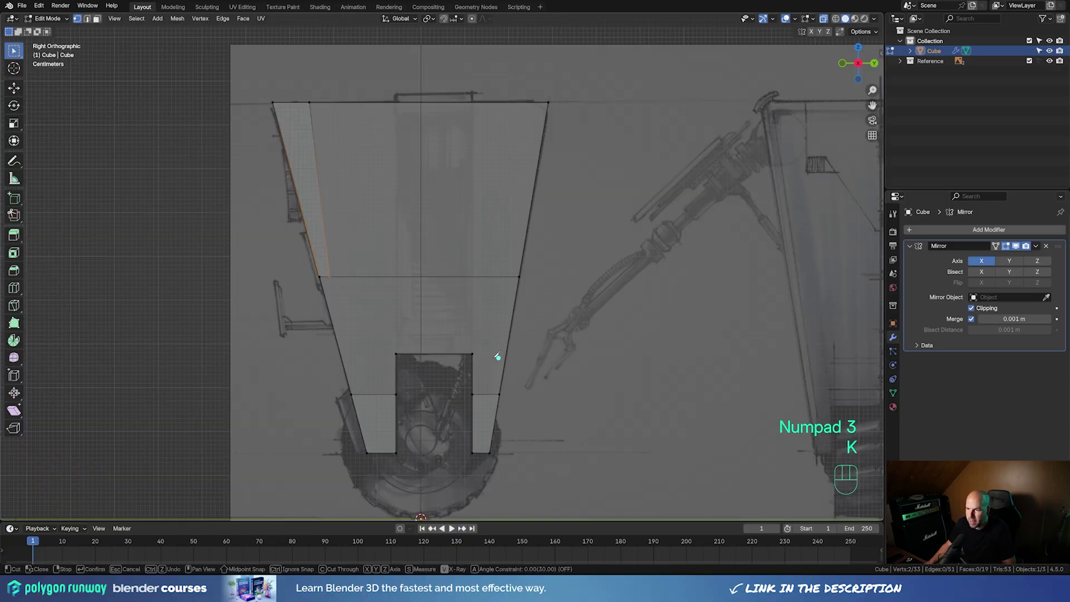
{"action": "left_click", "coordinate": [472, 354]}
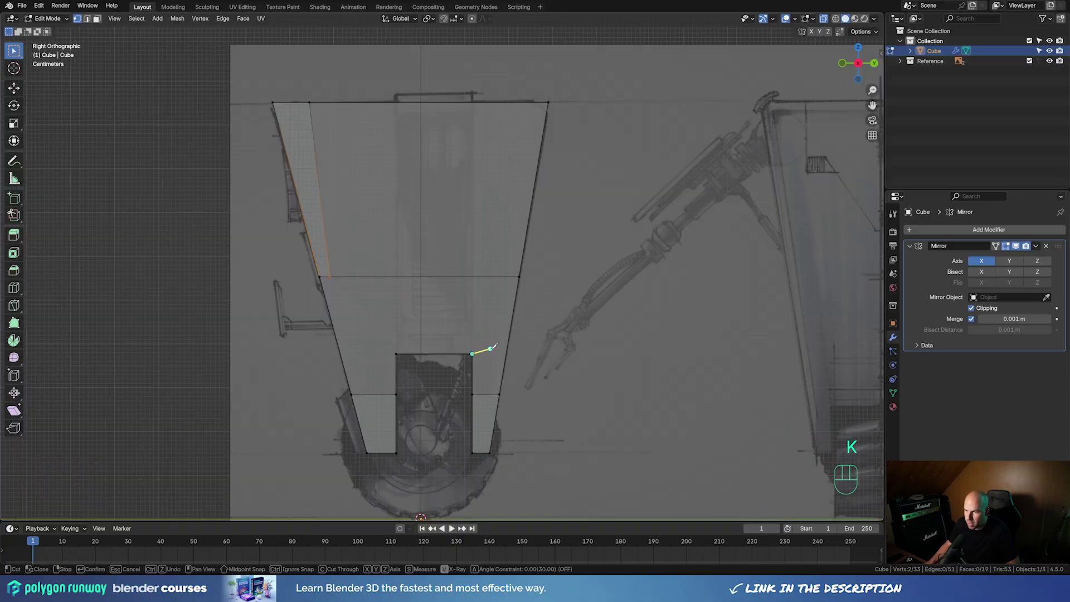
{"action": "key", "text": "c"}
{"action": "key", "text": "a"}
{"action": "left_click", "coordinate": [638, 363]}
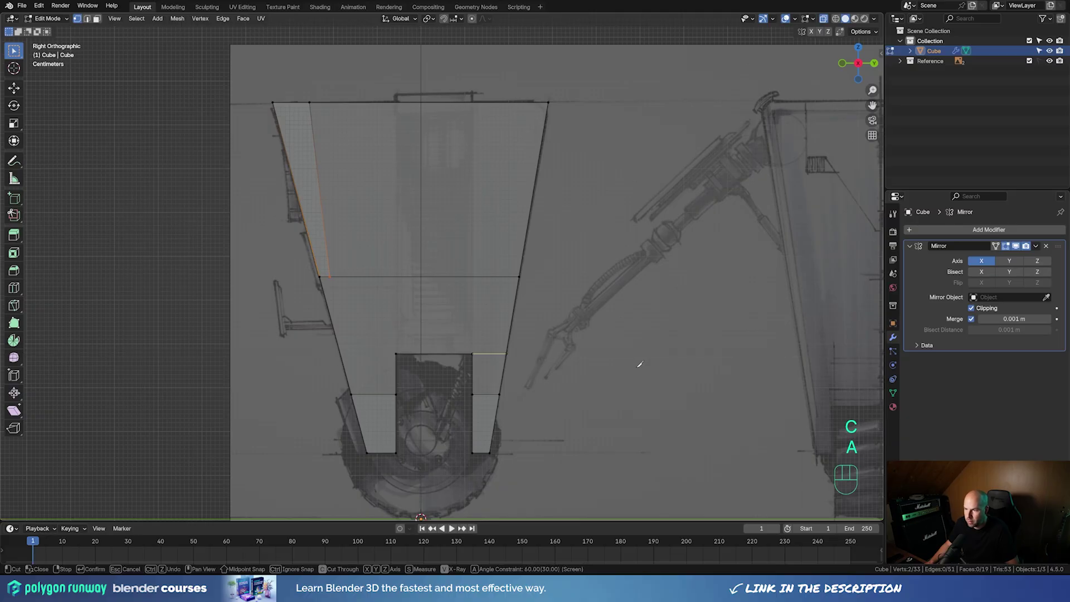
{"action": "key", "text": "Return"}
Knife a matching horizontal cut-through line from the wheel opening's upper front corner past the body's front edge
{"action": "key", "text": "k"}
{"action": "left_click", "coordinate": [397, 353]}
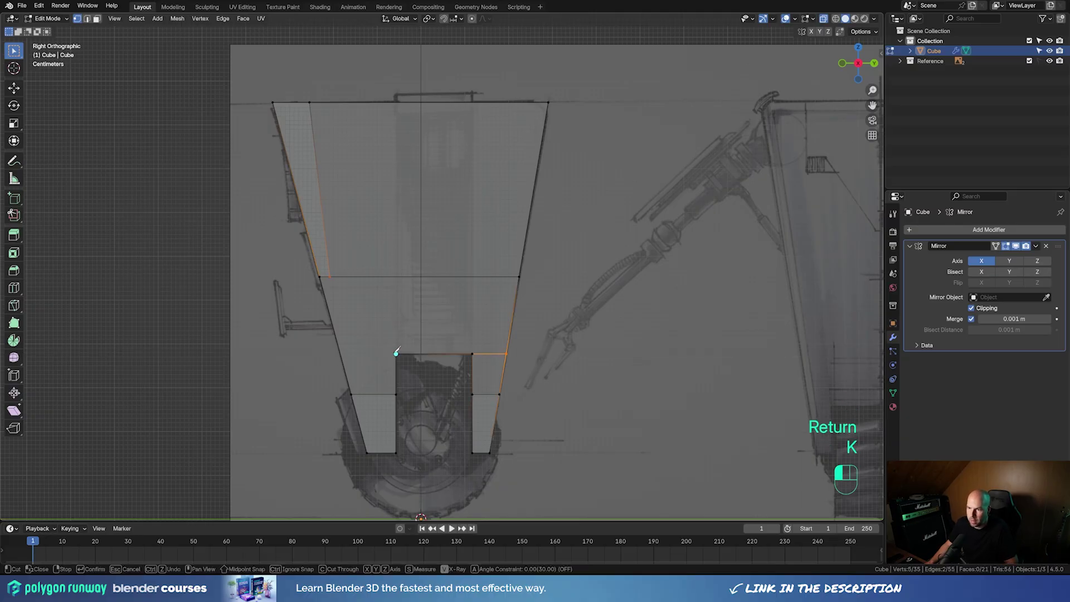
{"action": "key", "text": "c"}
{"action": "key", "text": "a"}
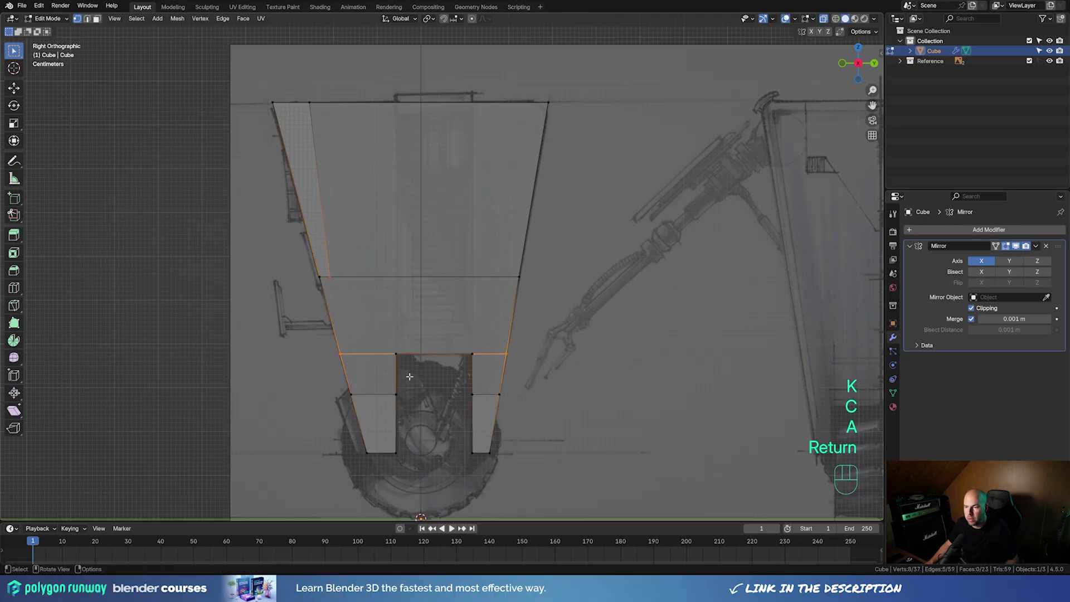
In front view, knife a slanted cut-through line from the lower opening's upper corner past the body's top edge, roughly parallel to its outer side
{"action": "middle_click_drag", "start_coordinate": [428, 381], "coordinate": [469, 393]}
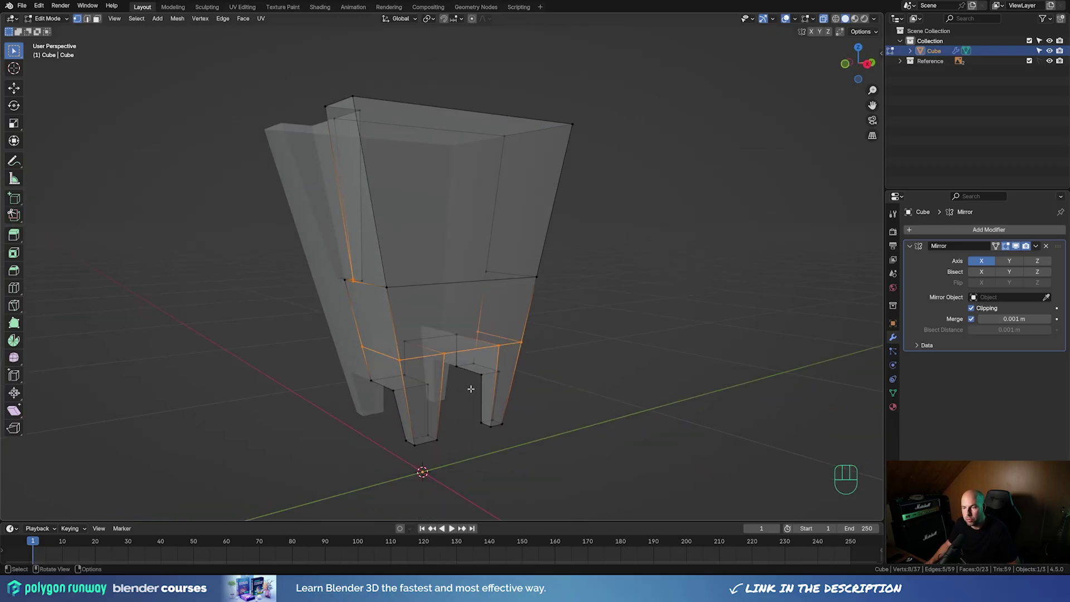
{"action": "middle_click_drag", "start_coordinate": [462, 379], "coordinate": [473, 335]}
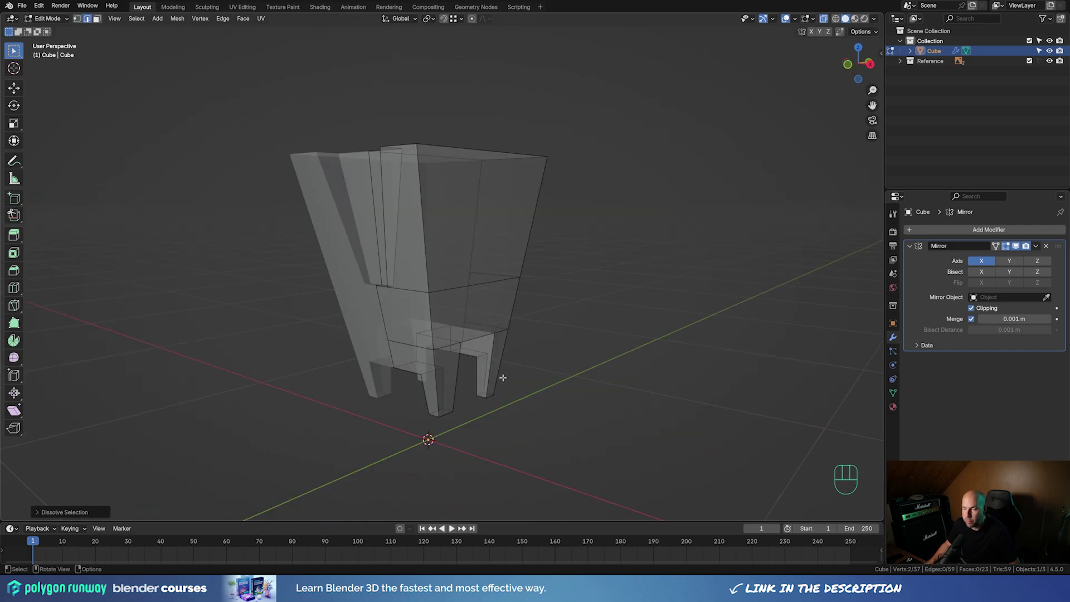
{"action": "middle_click_drag", "start_coordinate": [502, 377], "coordinate": [480, 353]}
{"action": "scroll", "coordinate": [469, 368], "scroll_direction": "up", "scroll_amount": 2}
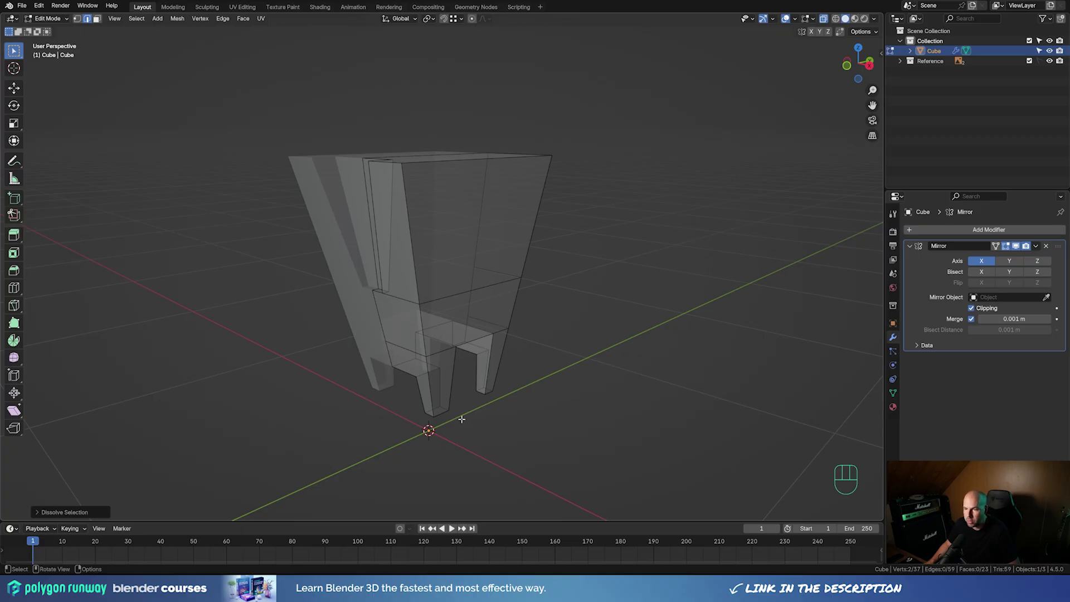
{"action": "middle_click_drag", "start_coordinate": [463, 441], "coordinate": [548, 310]}
{"action": "key", "text": "KP_1"}
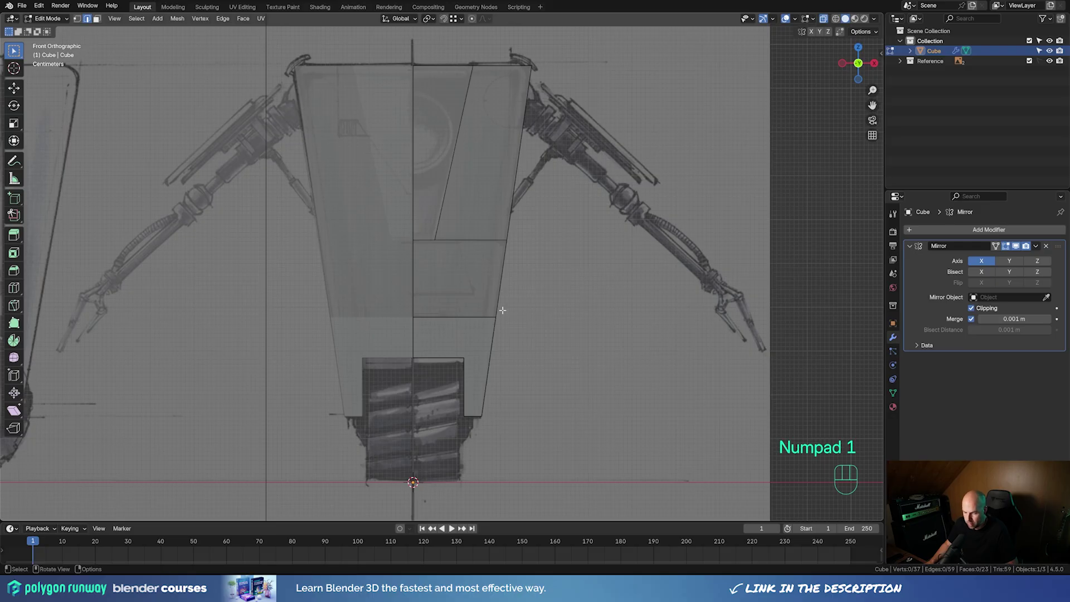
{"action": "key", "text": "k"}
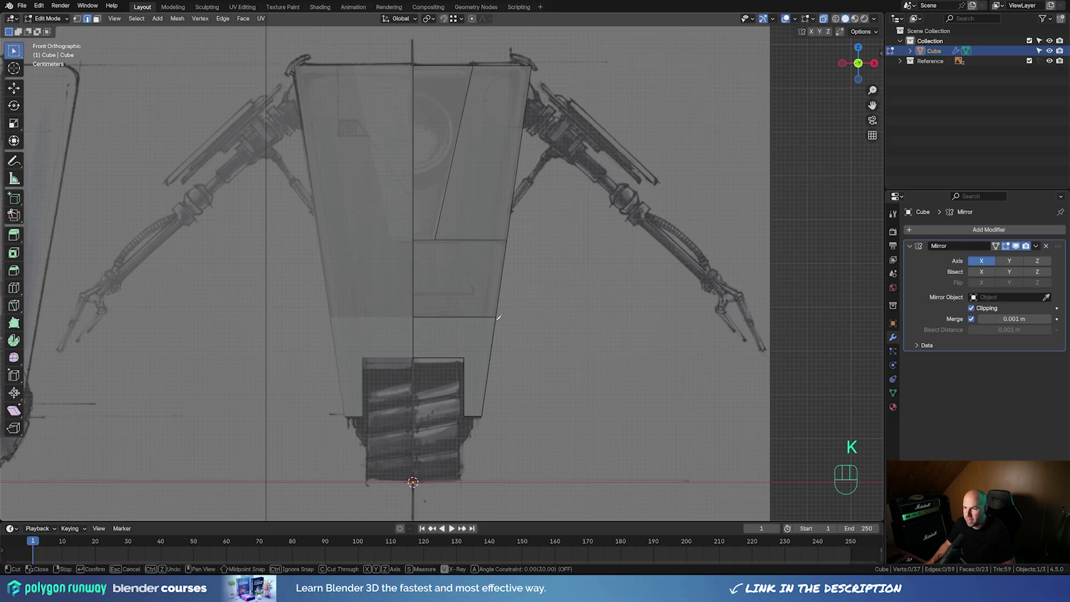
{"action": "left_click", "coordinate": [463, 357]}
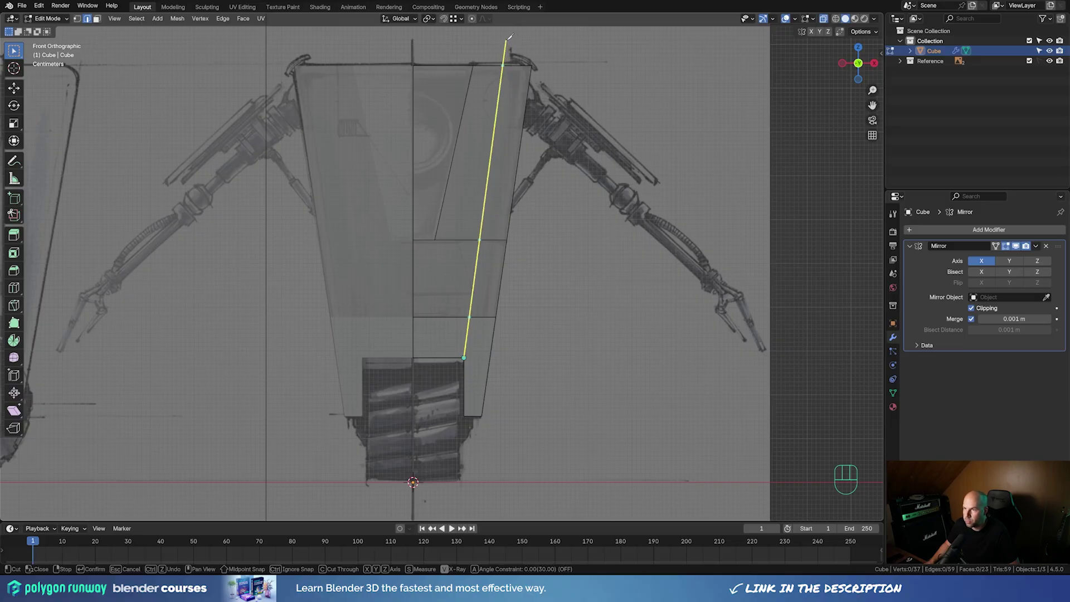
{"action": "left_click", "coordinate": [508, 39]}
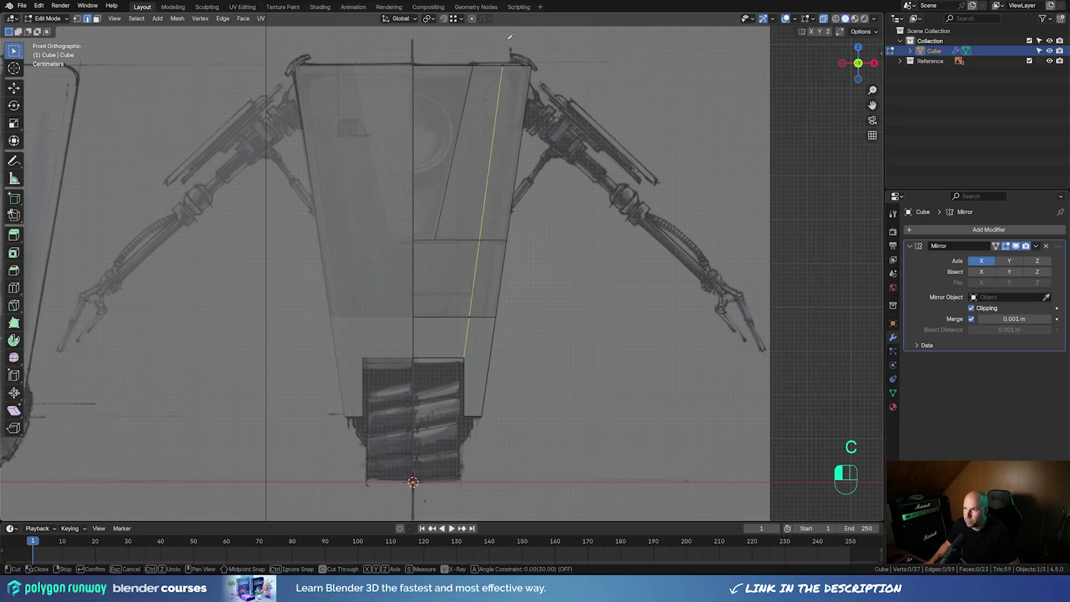
{"action": "key", "text": "Return"}
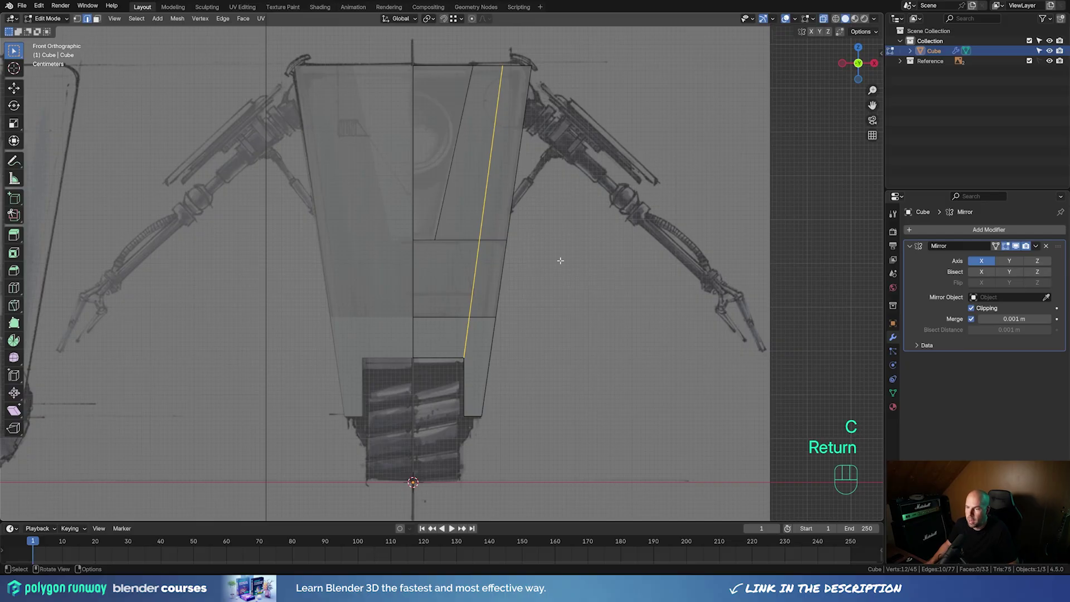
Undo the last two edits to the body mesh
{"action": "key", "text": "KP_1"}
{"action": "middle_click_drag", "start_coordinate": [582, 291], "coordinate": [609, 306]}
{"action": "key", "text": "ctrl+z"}
{"action": "key", "text": "ctrl+z"}
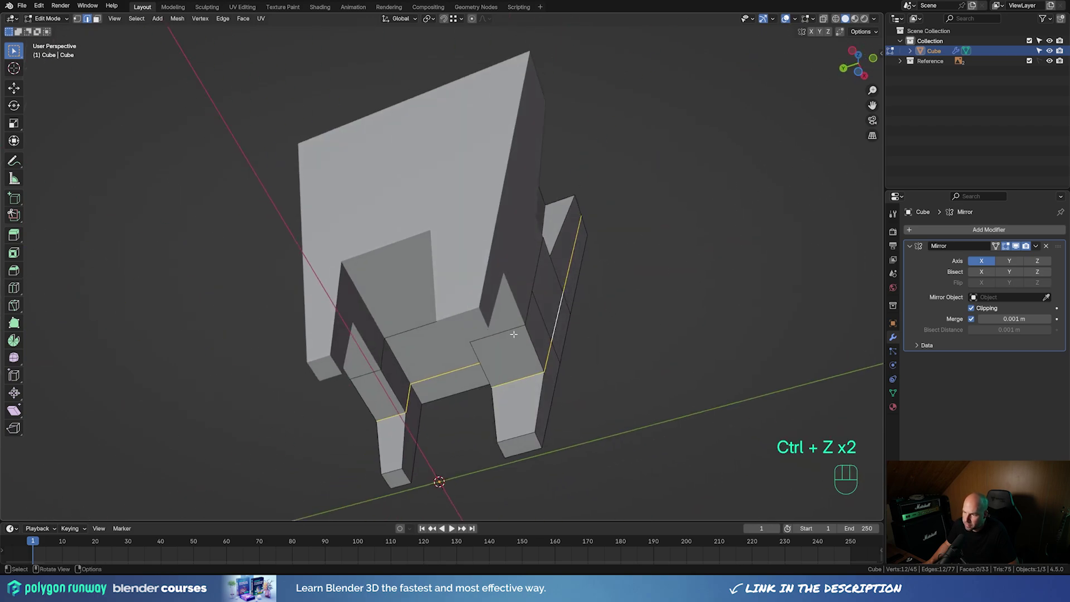
Subdivide the two opposite edges of the underside face above the front opening and slide the new edge toward the body's front
{"action": "left_click", "coordinate": [509, 362], "text": "shift"}
{"action": "right_click", "coordinate": [482, 276]}
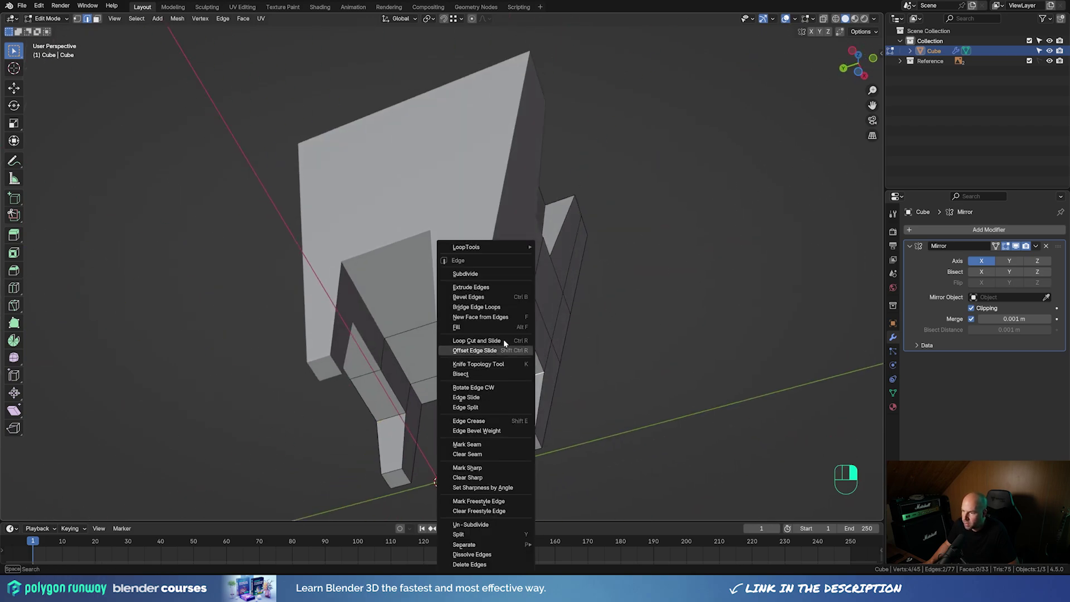
{"action": "left_click", "coordinate": [483, 276]}
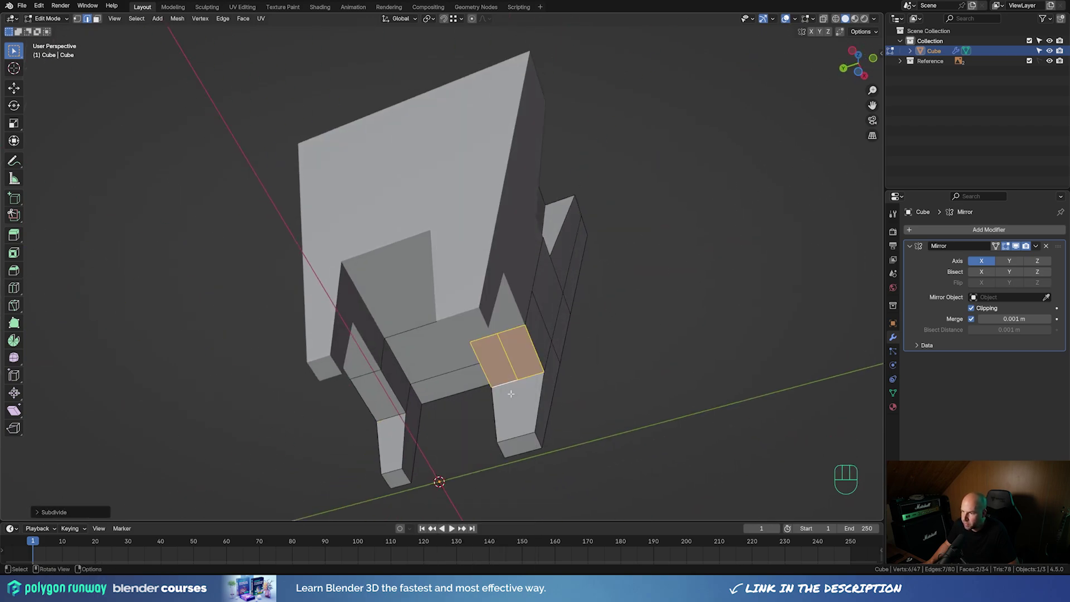
{"action": "left_click", "coordinate": [508, 355]}
{"action": "key", "text": "g"}
{"action": "key", "text": "g"}
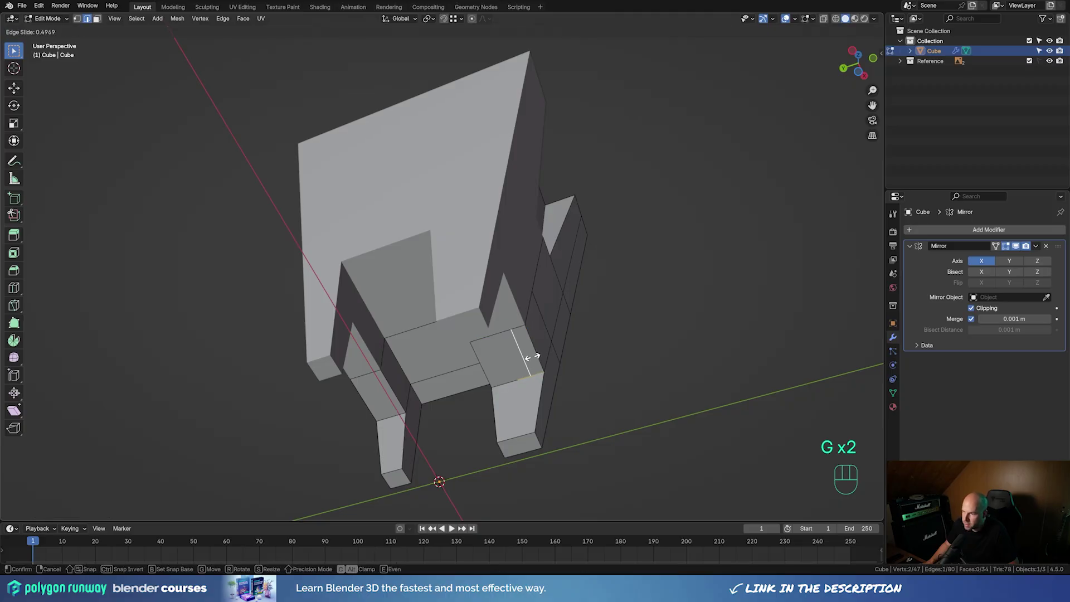
{"action": "left_click", "coordinate": [538, 354]}
Subdivide the two opposite edges of the underside face above the rear opening and slide the new edge toward the body's rear
{"action": "middle_click_drag", "start_coordinate": [398, 386], "coordinate": [422, 375]}
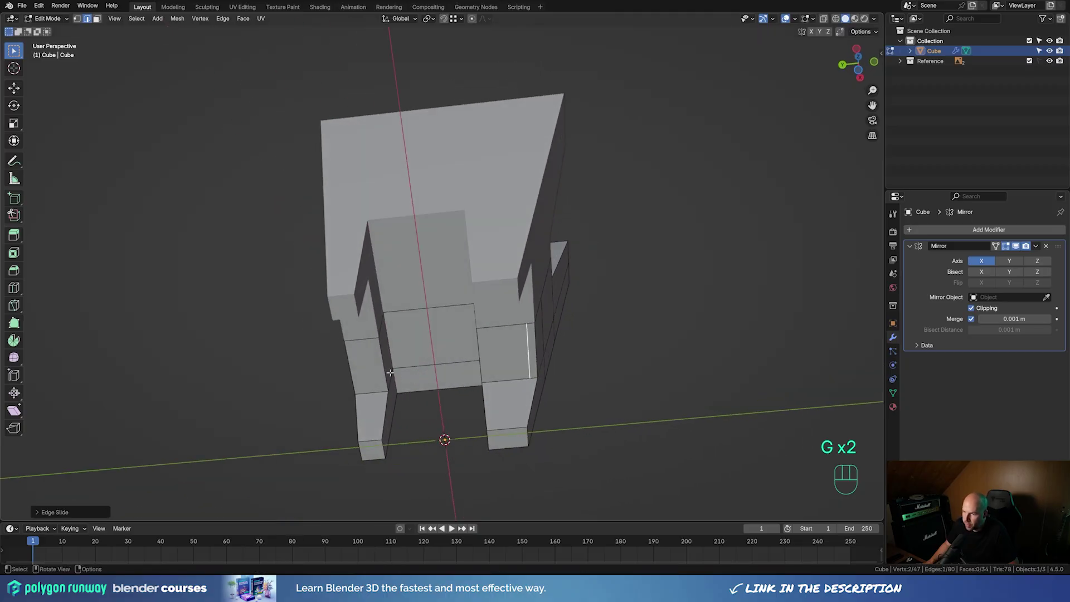
{"action": "left_click", "coordinate": [363, 345]}
{"action": "left_click", "coordinate": [367, 376], "text": "shift"}
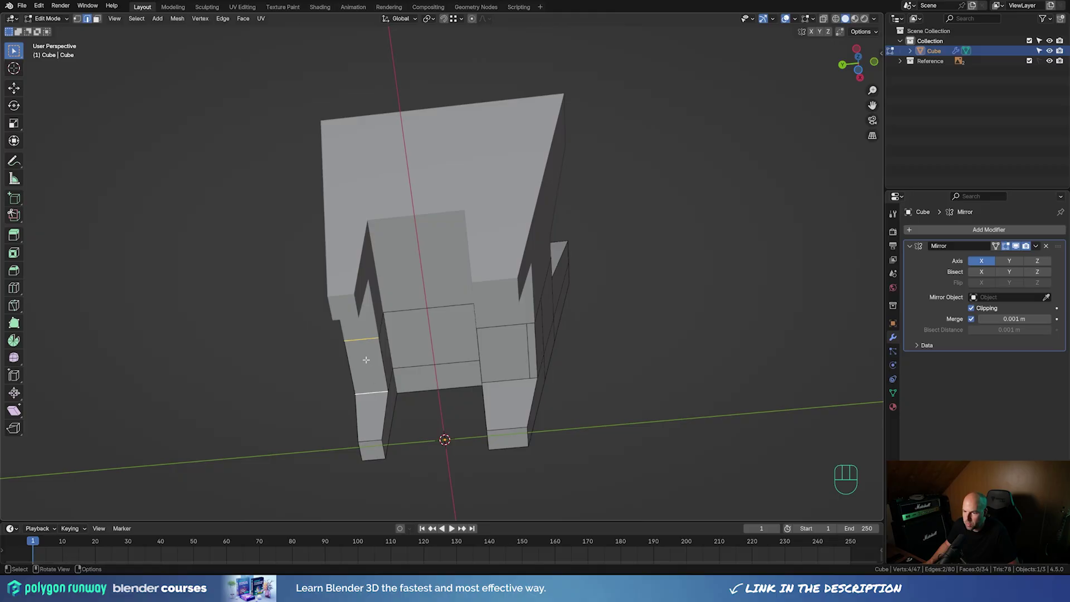
{"action": "right_click", "coordinate": [364, 359]}
{"action": "left_click", "coordinate": [340, 273]}
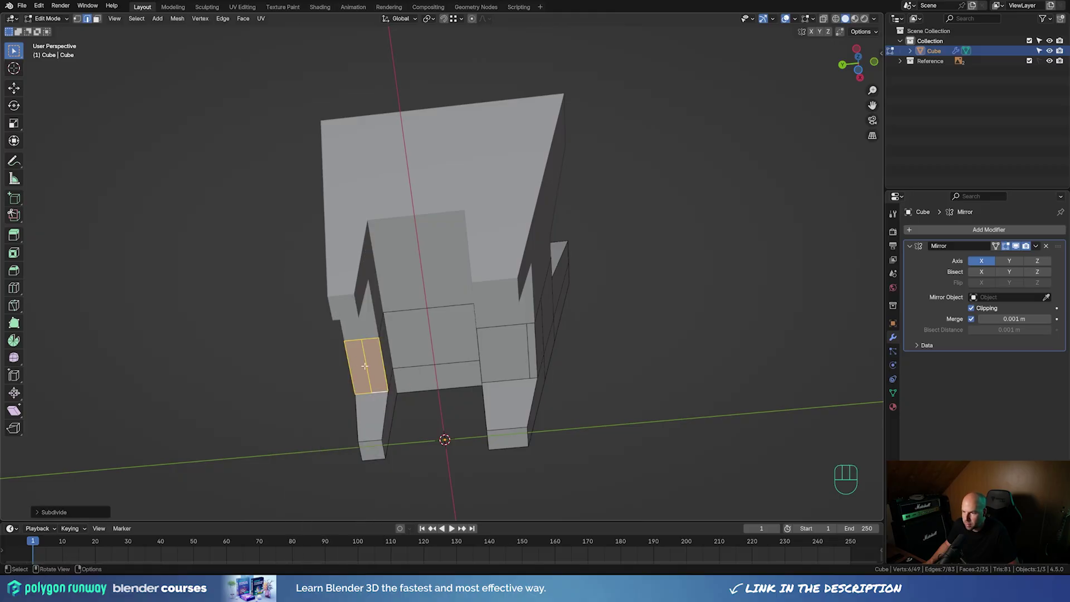
{"action": "key", "text": "g"}
{"action": "key", "text": "g"}
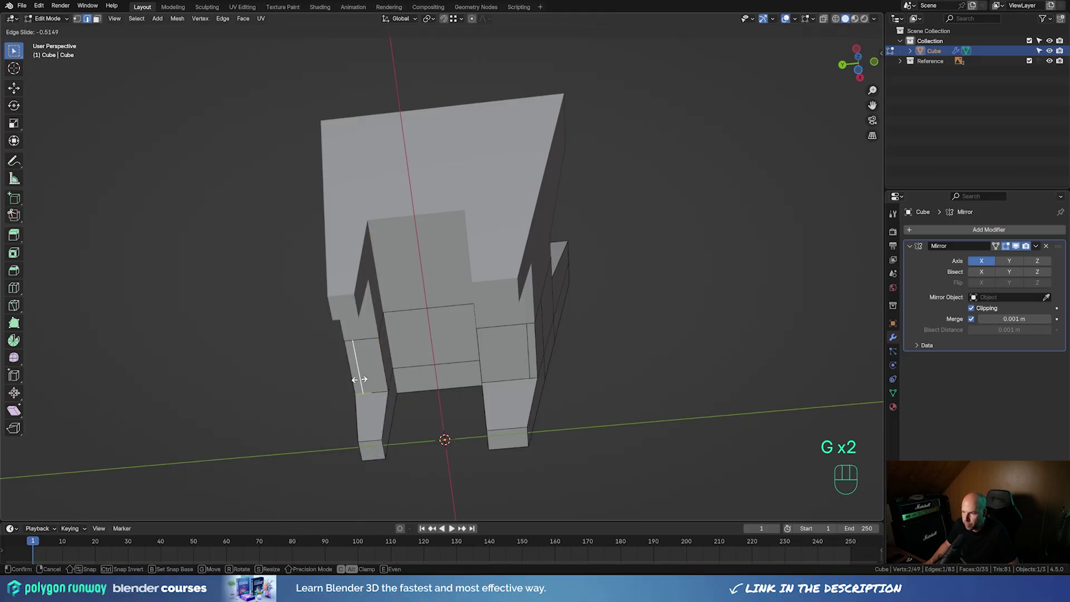
{"action": "left_click", "coordinate": [359, 378]}
Delete the rear underside face's inner vertex on the center plane next to the wheel opening
{"action": "middle_click_drag", "start_coordinate": [358, 378], "coordinate": [402, 393]}
{"action": "key", "text": "1"}
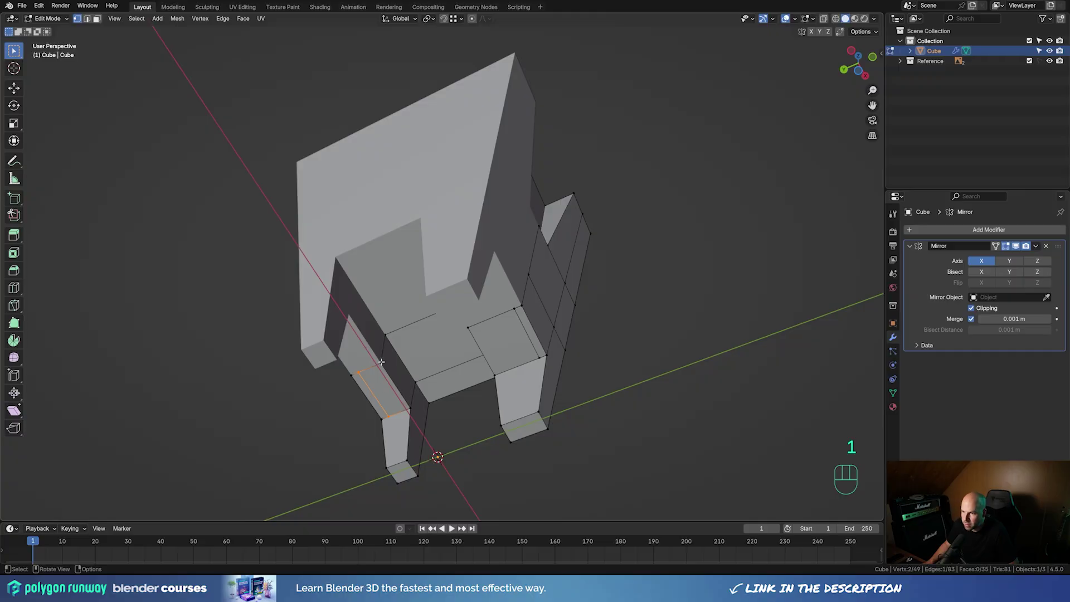
{"action": "left_click", "coordinate": [380, 361]}
{"action": "key", "text": "x"}
{"action": "left_click", "coordinate": [412, 333]}
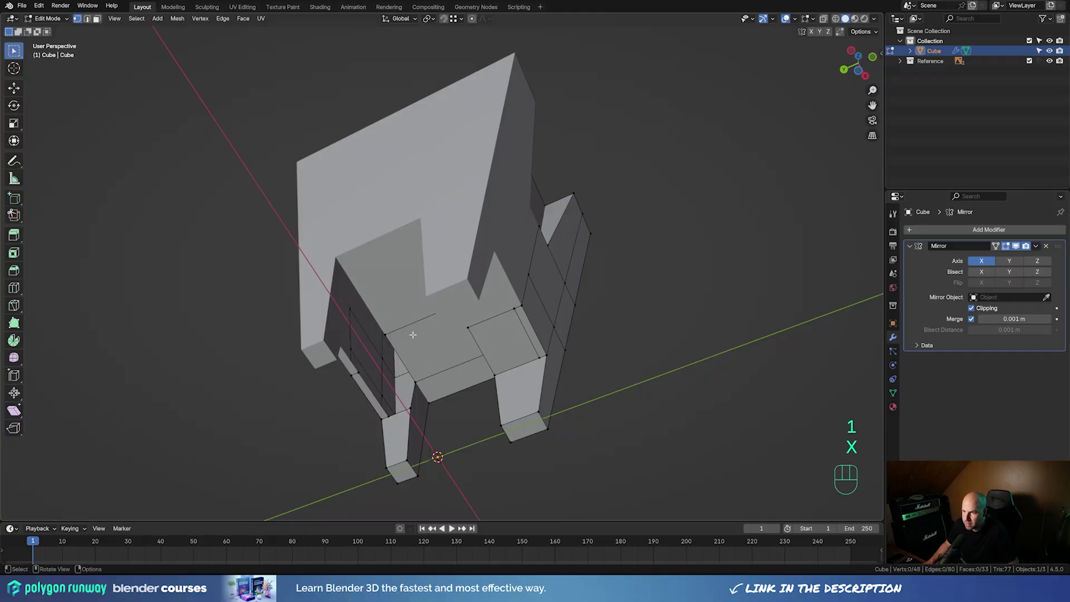
Delete the remaining inner corner vertex of the body's underside face beside the wheel opening
{"action": "left_click", "coordinate": [466, 329]}
{"action": "key", "text": "x"}
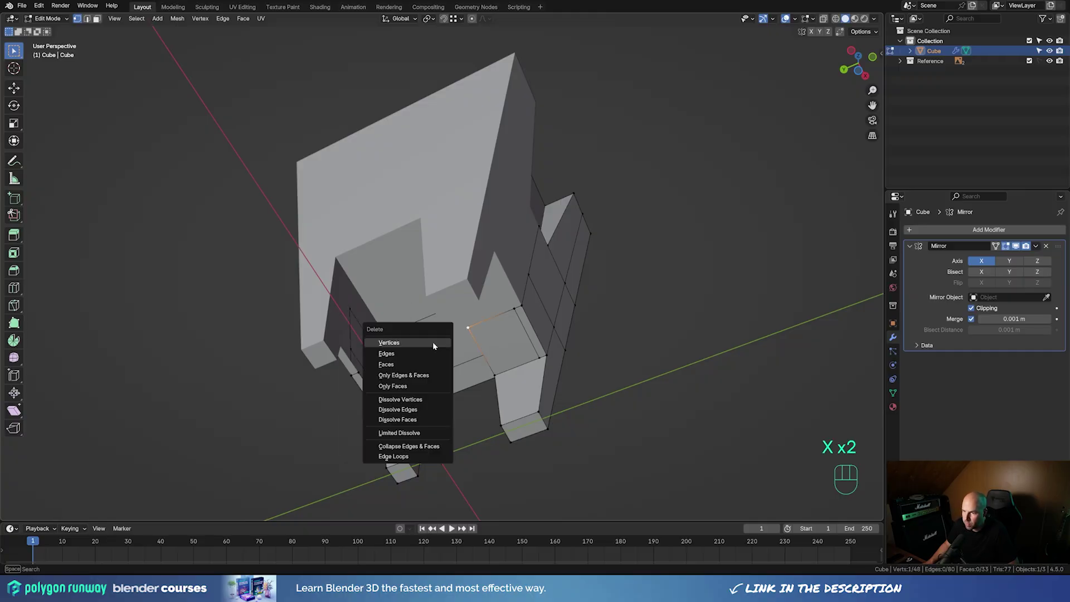
{"action": "left_click", "coordinate": [432, 342]}
{"action": "middle_click_drag", "start_coordinate": [432, 342], "coordinate": [538, 404]}
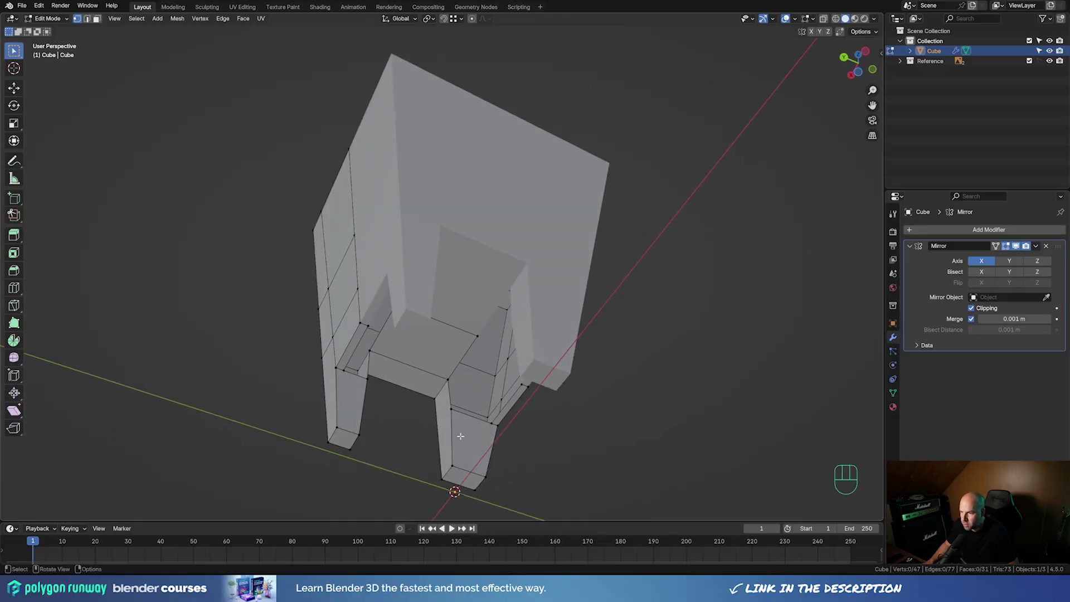
Fill the open corner on the inner side of each of the body's two legs with a face between its adjoining edges
{"action": "key", "text": "2"}
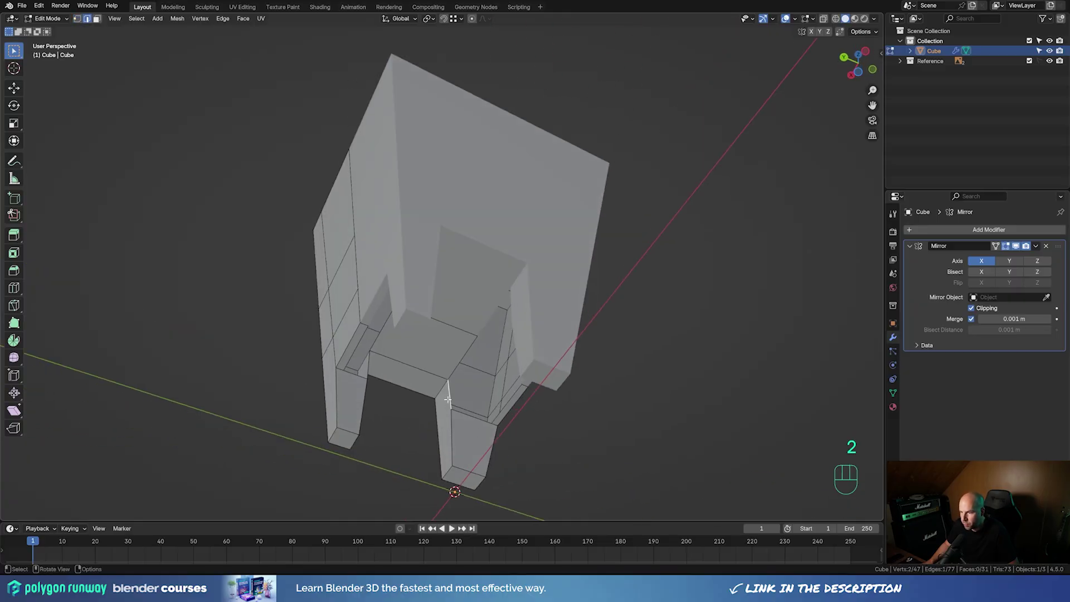
{"action": "left_click", "coordinate": [471, 417], "text": "shift"}
{"action": "key", "text": "f"}
{"action": "left_click", "coordinate": [377, 397]}
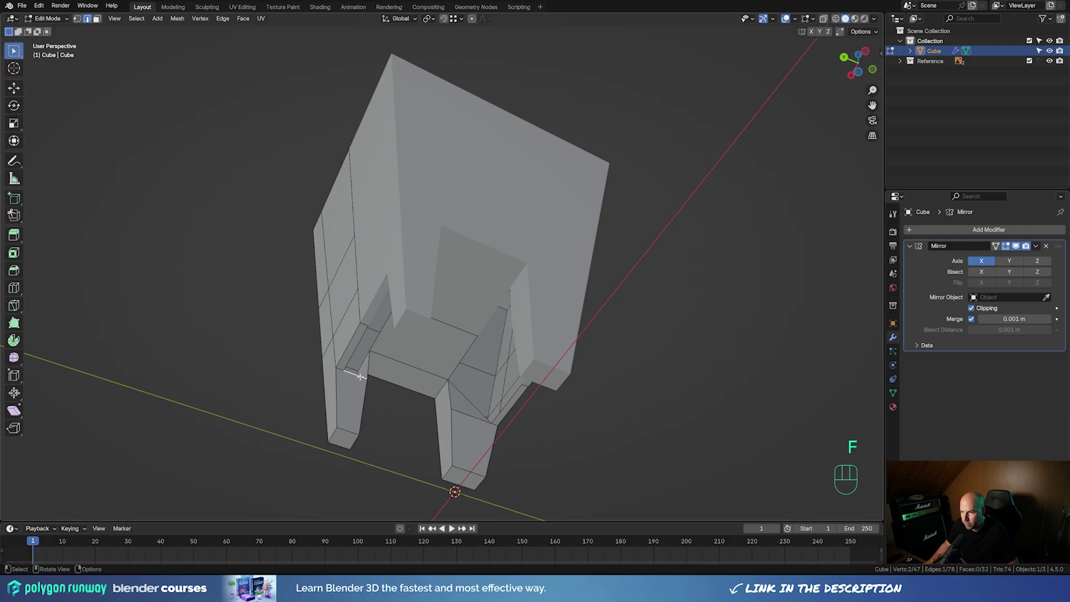
{"action": "left_click", "coordinate": [375, 396], "text": "shift"}
{"action": "key", "text": "f"}
Fill the remaining open areas on the inner walls of the wheel opening with two more faces
{"action": "middle_click_drag", "start_coordinate": [375, 396], "coordinate": [447, 405]}
{"action": "left_click", "coordinate": [446, 404]}
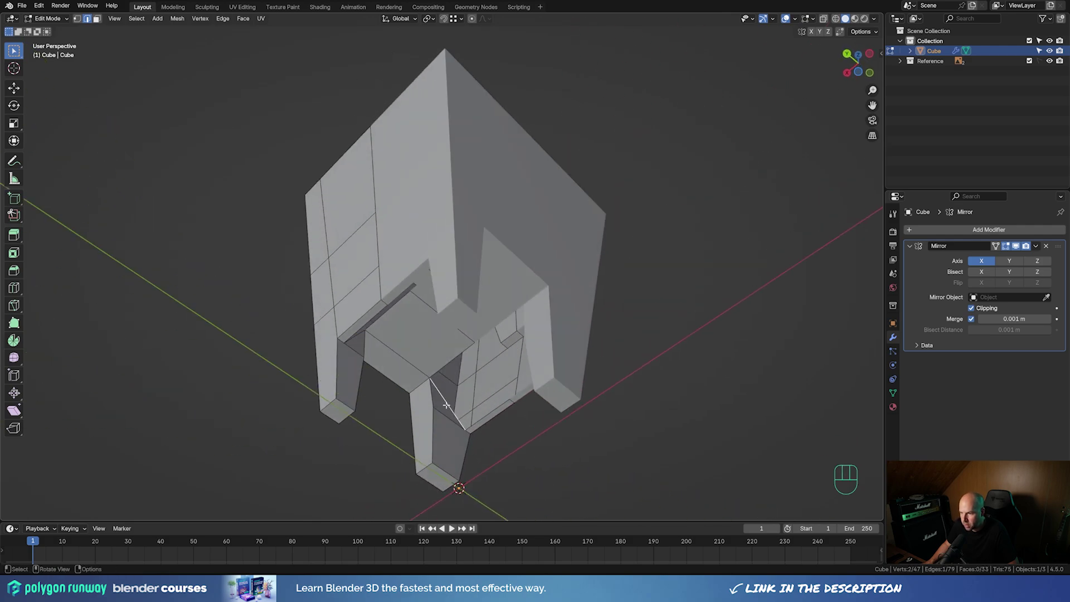
{"action": "key", "text": "f"}
{"action": "middle_click_drag", "start_coordinate": [555, 346], "coordinate": [463, 391]}
{"action": "left_click", "coordinate": [408, 407]}
{"action": "key", "text": "f"}
Leave the body's Edit Mode and add a mesh circle with 16 vertices in the right view
{"action": "key", "text": "KP_3"}
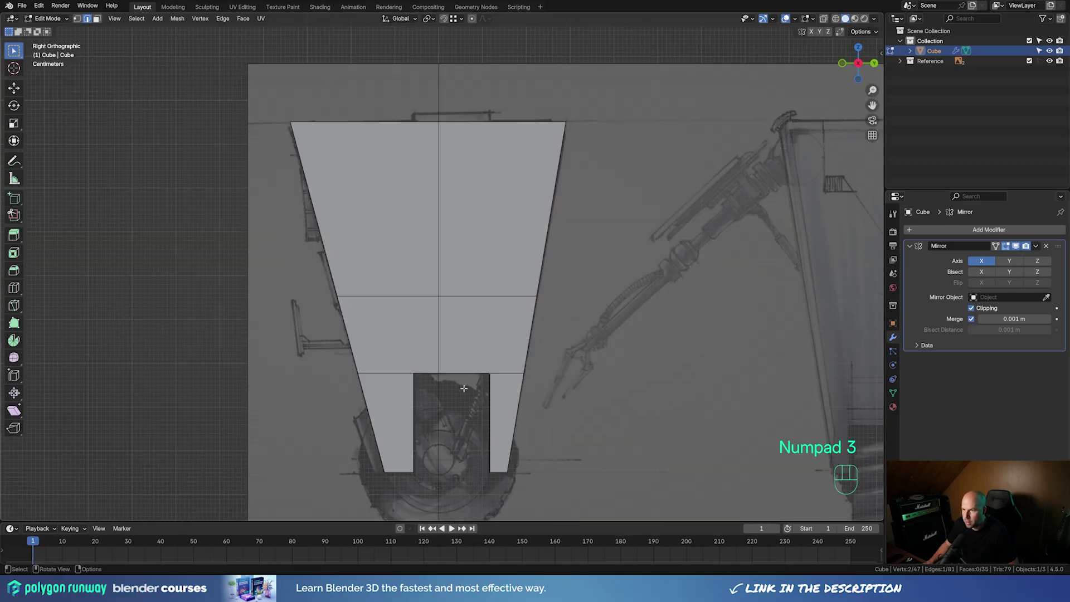
{"action": "scroll", "coordinate": [463, 388], "scroll_direction": "down", "scroll_amount": 2}
{"action": "key", "text": "Tab"}
{"action": "key", "text": "shift+a"}
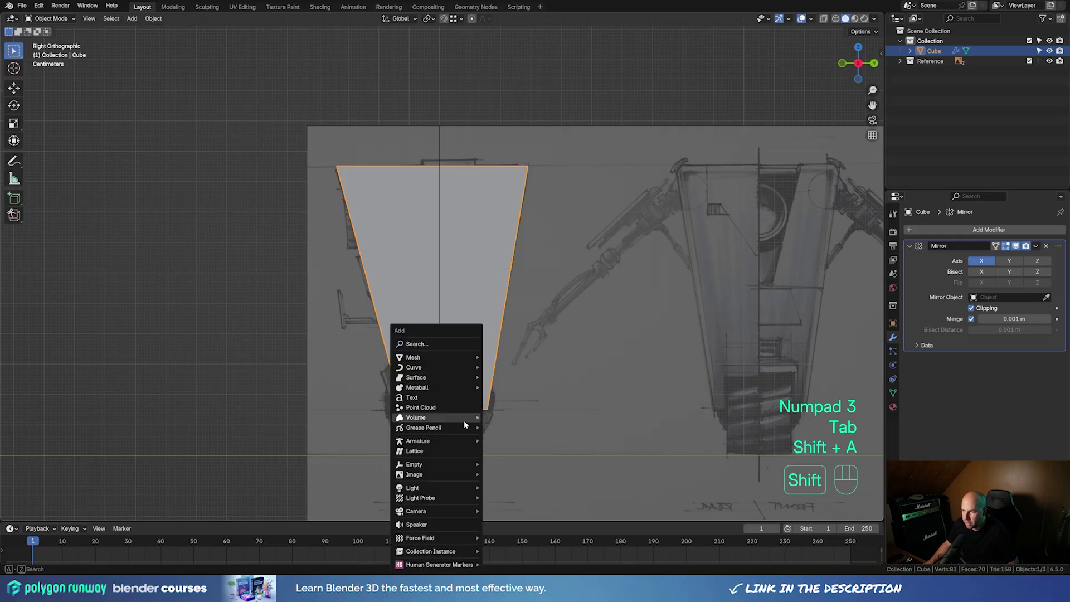
{"action": "mouse_move", "coordinate": [464, 422]}
{"action": "mouse_move", "coordinate": [455, 359]}
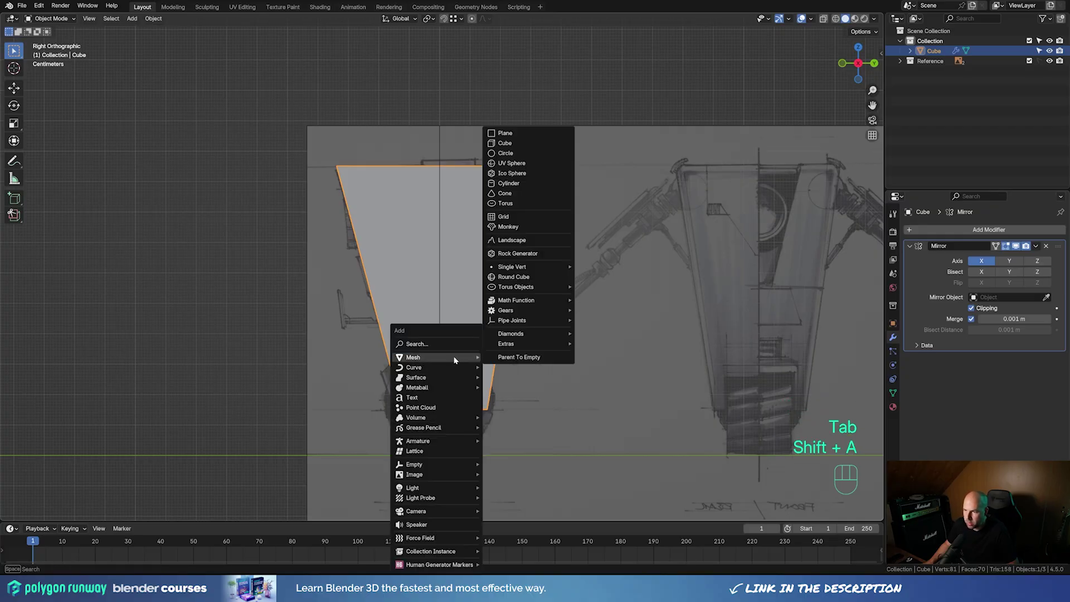
{"action": "left_click", "coordinate": [518, 152]}
{"action": "left_click", "coordinate": [68, 514]}
{"action": "double_click", "coordinate": [128, 404]}
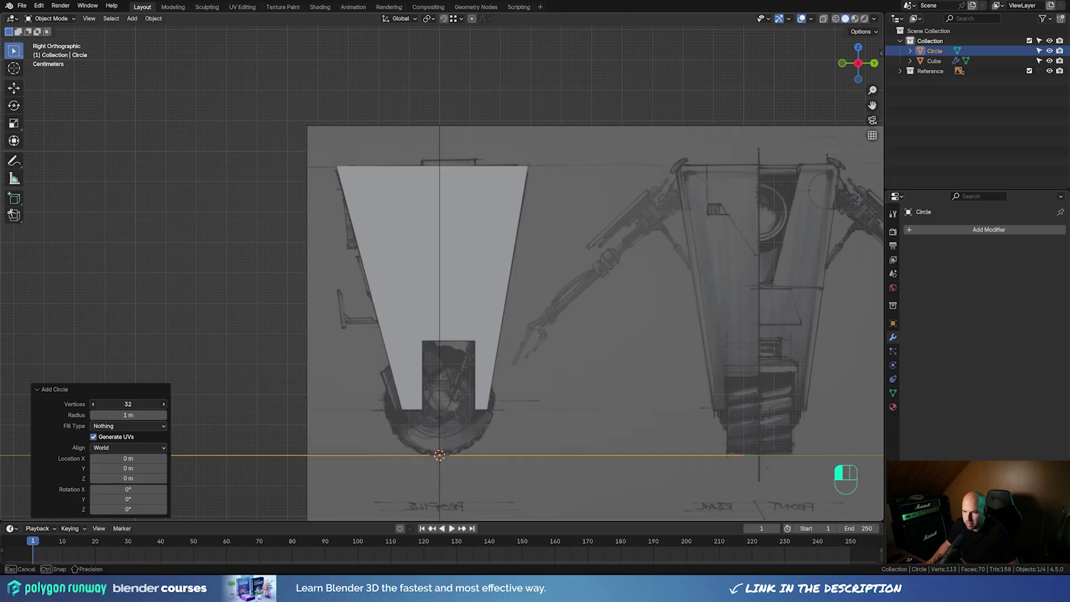
{"action": "type", "text": "16"}
{"action": "key", "text": "Return"}
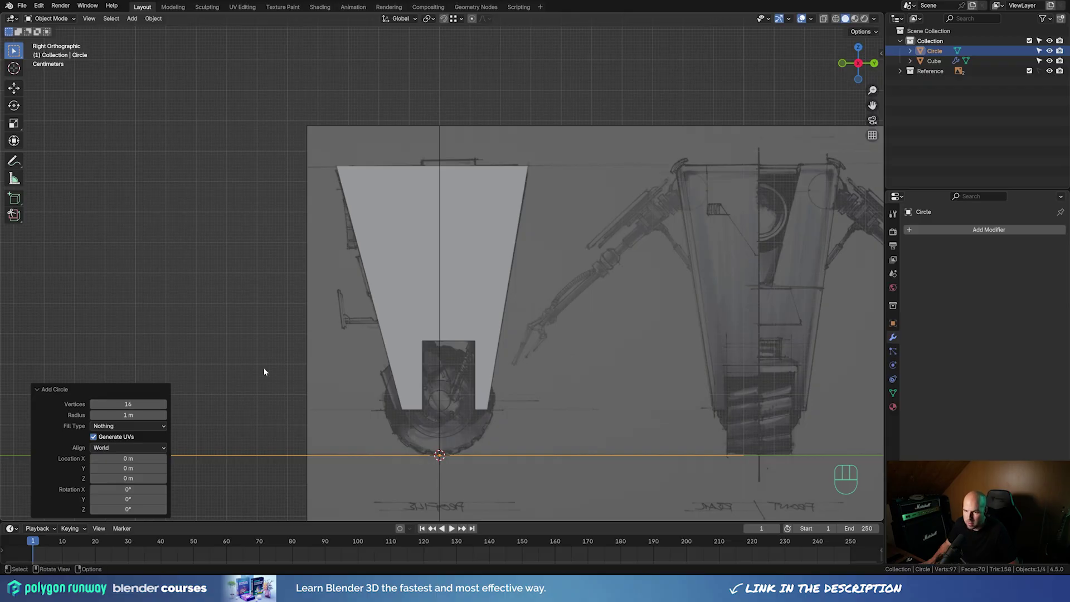
Scale the circle's mesh to 0.2 and rotate it 90° around Y so it stands upright as the wheel profile
{"action": "key", "text": "Tab"}
{"action": "key", "text": "s"}
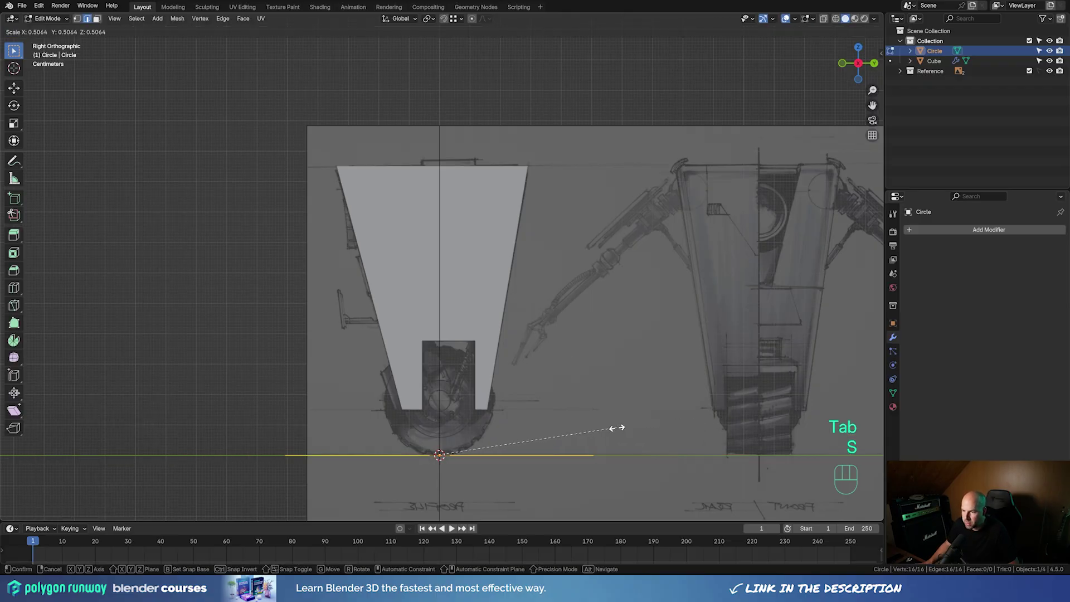
{"action": "left_click", "coordinate": [505, 428]}
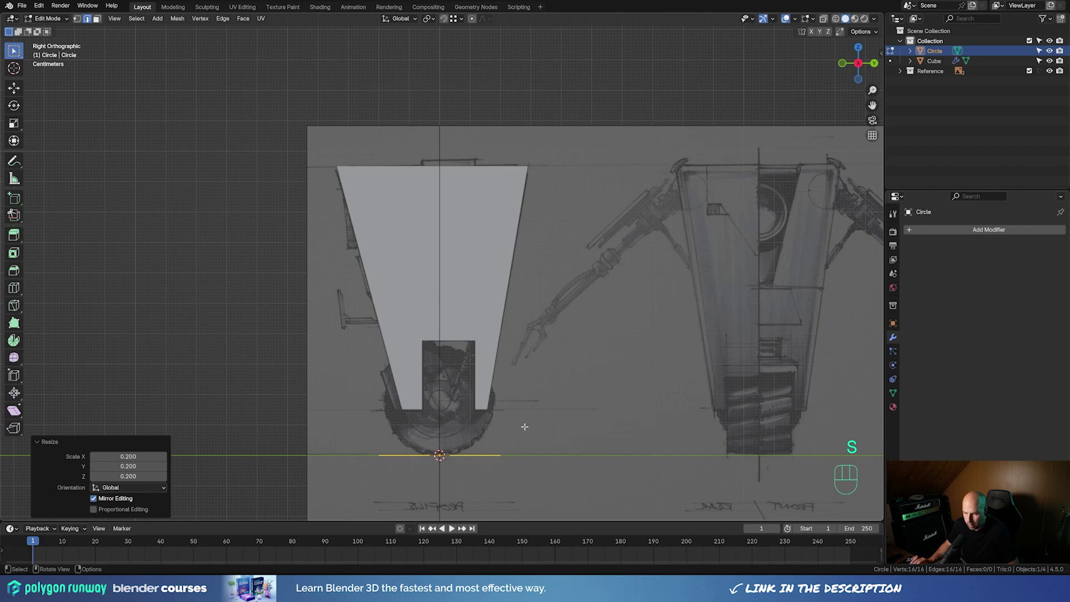
{"action": "key", "text": "r"}
{"action": "key", "text": "y"}
{"action": "key", "text": "KP_9"}
{"action": "key", "text": "KP_0"}
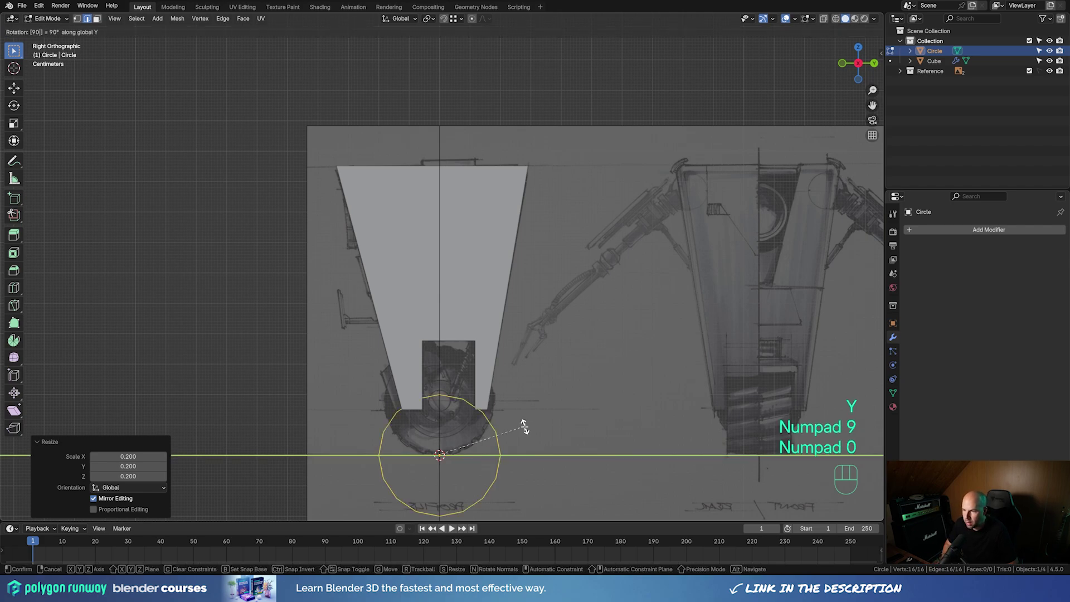
{"action": "key", "text": "KP_Enter"}
Move the circle object up along Z by about 0.178 m, centering its origin on the wheel hub in the profile sketch
{"action": "key", "text": "Tab"}
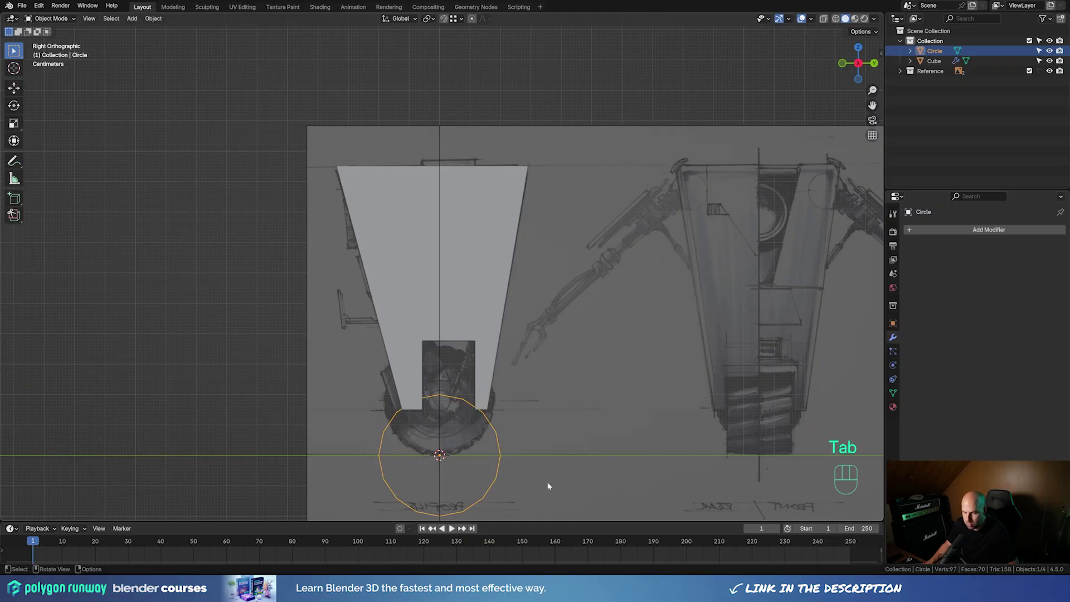
{"action": "key", "text": "g"}
{"action": "key", "text": "z"}
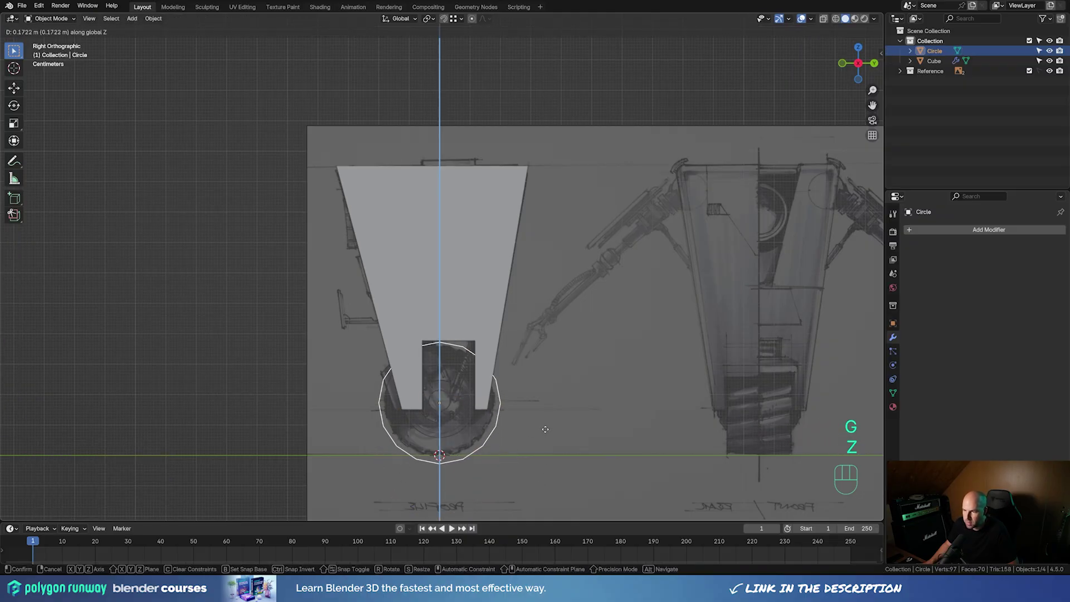
{"action": "left_click", "coordinate": [546, 431]}
{"action": "scroll", "coordinate": [457, 427], "scroll_direction": "up", "scroll_amount": 5}
{"action": "middle_click_drag", "start_coordinate": [481, 426], "coordinate": [500, 178], "text": "shift"}
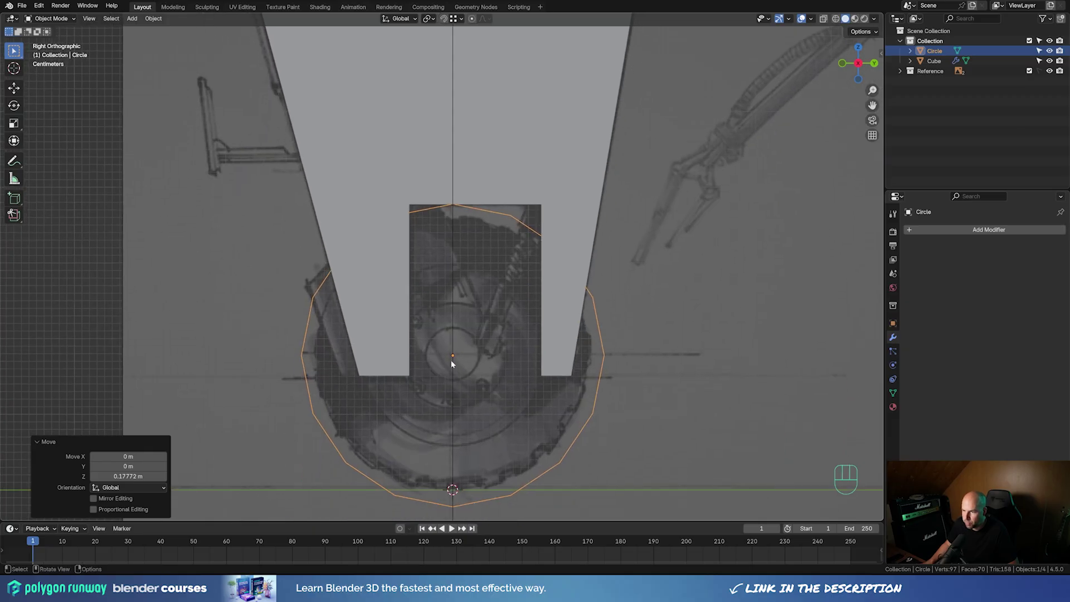
{"action": "key", "text": "g"}
{"action": "key", "text": "z"}
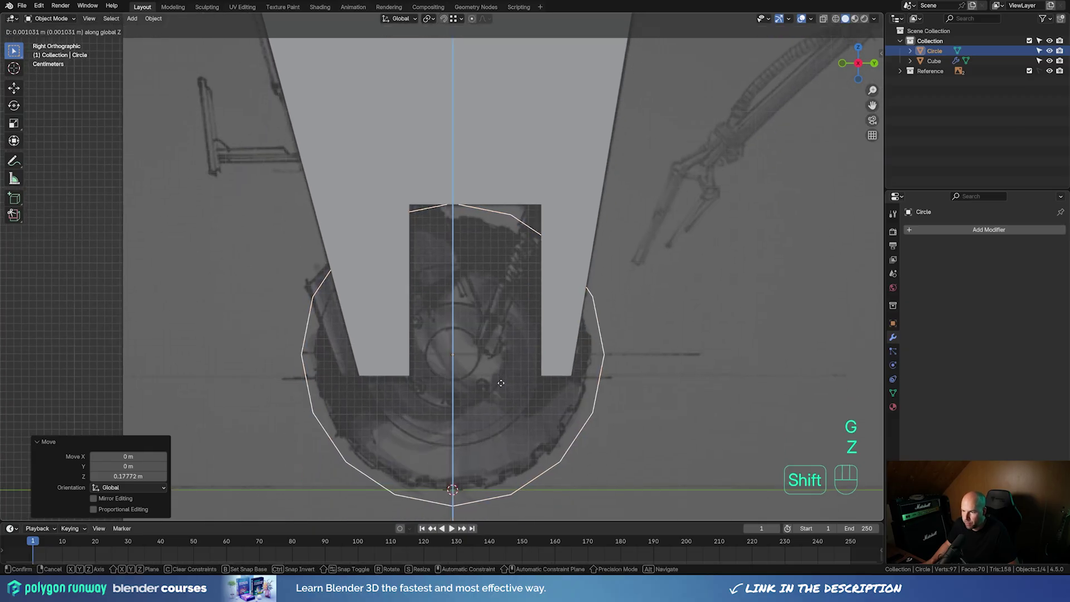
{"action": "left_click", "coordinate": [392, 357], "text": "shift"}
Scale the circle's mesh by about 0.839 to fit the sketched tire and move it about 0.105 m along X to the wheel's side
{"action": "key", "text": "Tab"}
{"action": "key", "text": "s"}
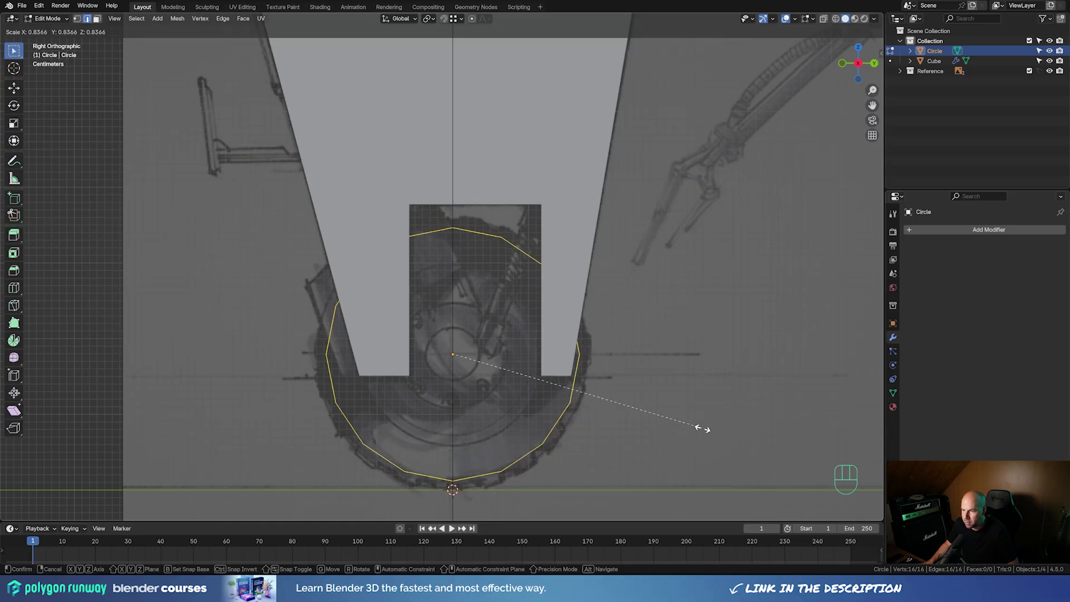
{"action": "left_click", "coordinate": [702, 428]}
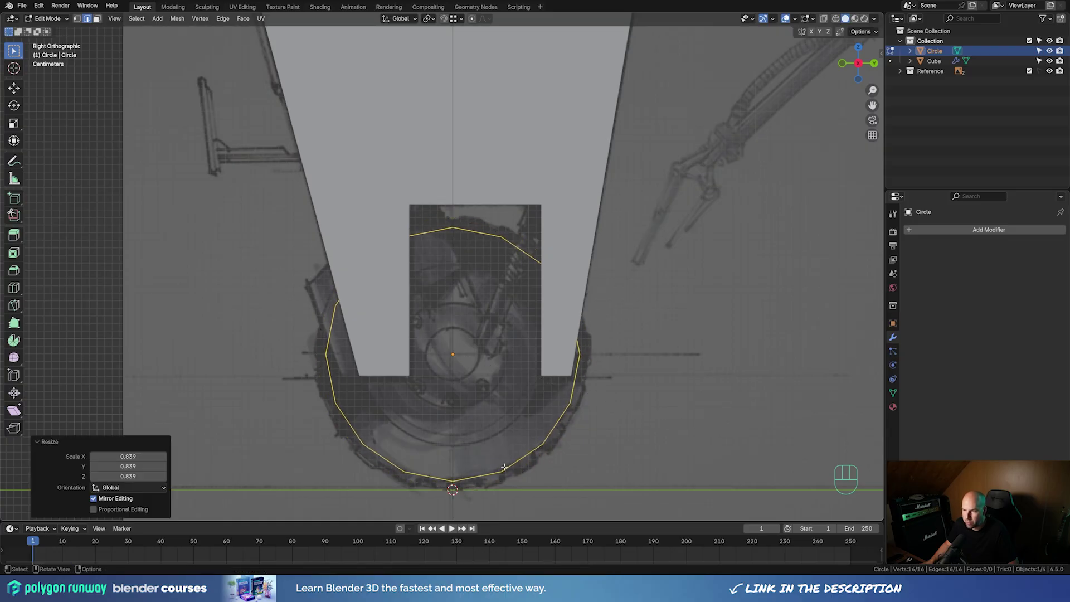
{"action": "key", "text": "KP_1"}
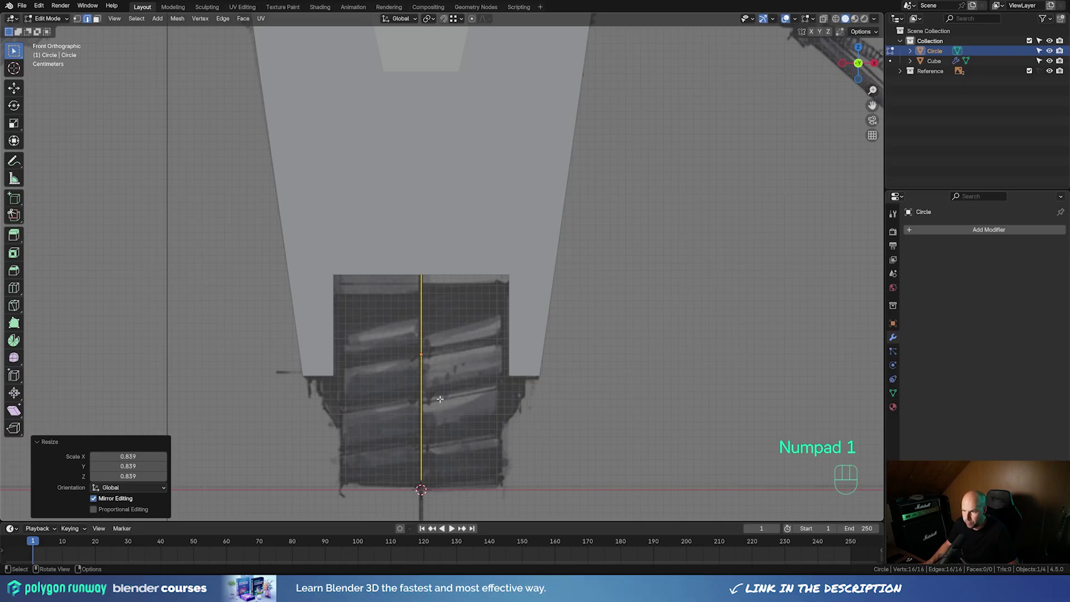
{"action": "key", "text": "g"}
{"action": "key", "text": "x"}
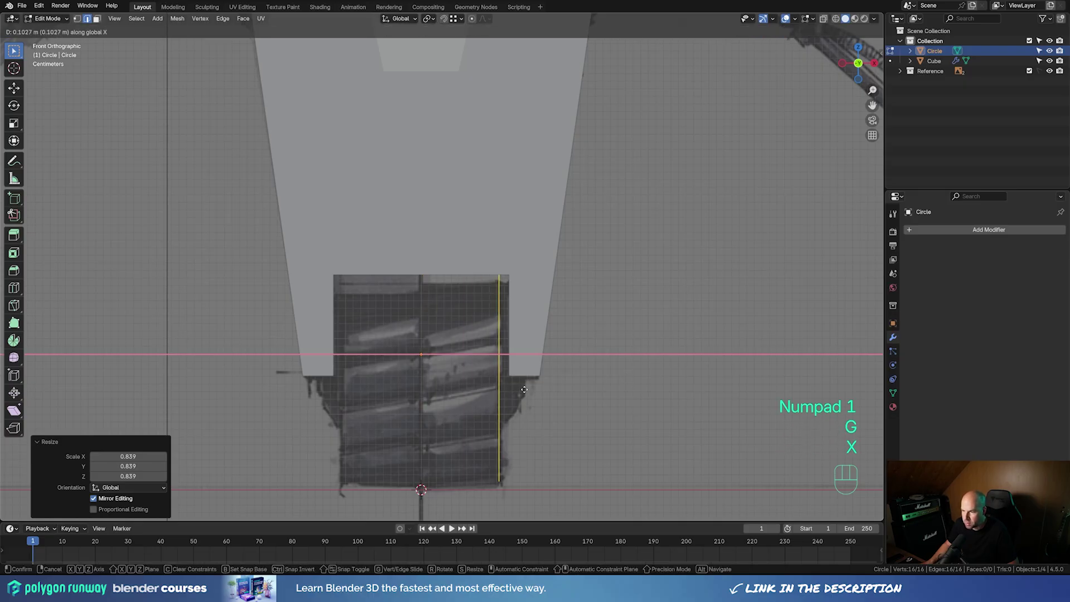
{"action": "left_click", "coordinate": [525, 389]}
Add a Mirror modifier on the X axis with Clipping enabled to the wheel circle
{"action": "left_click", "coordinate": [927, 230]}
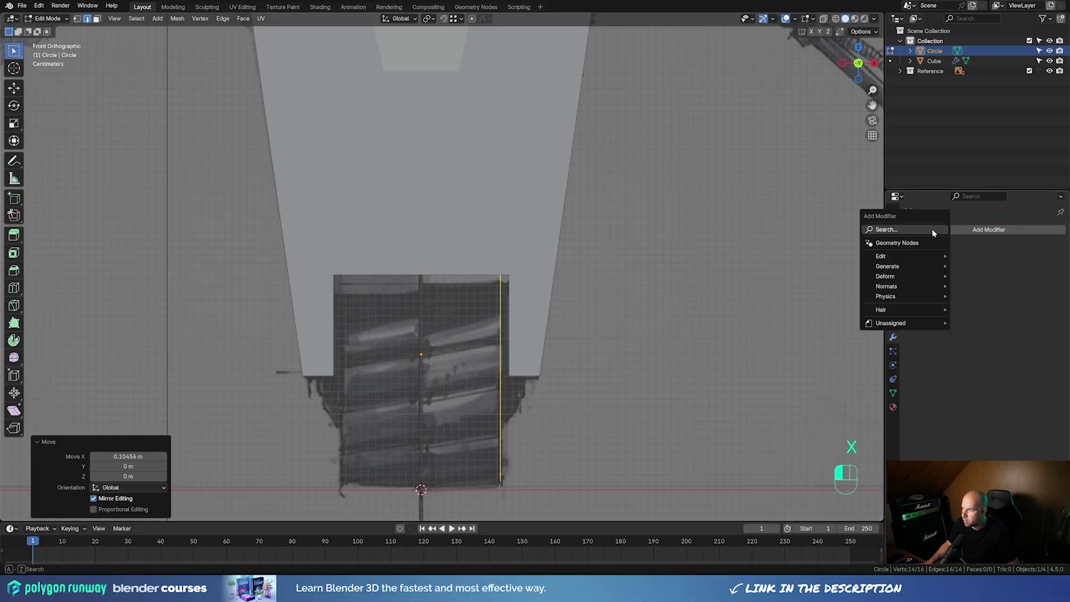
{"action": "mouse_move", "coordinate": [927, 266]}
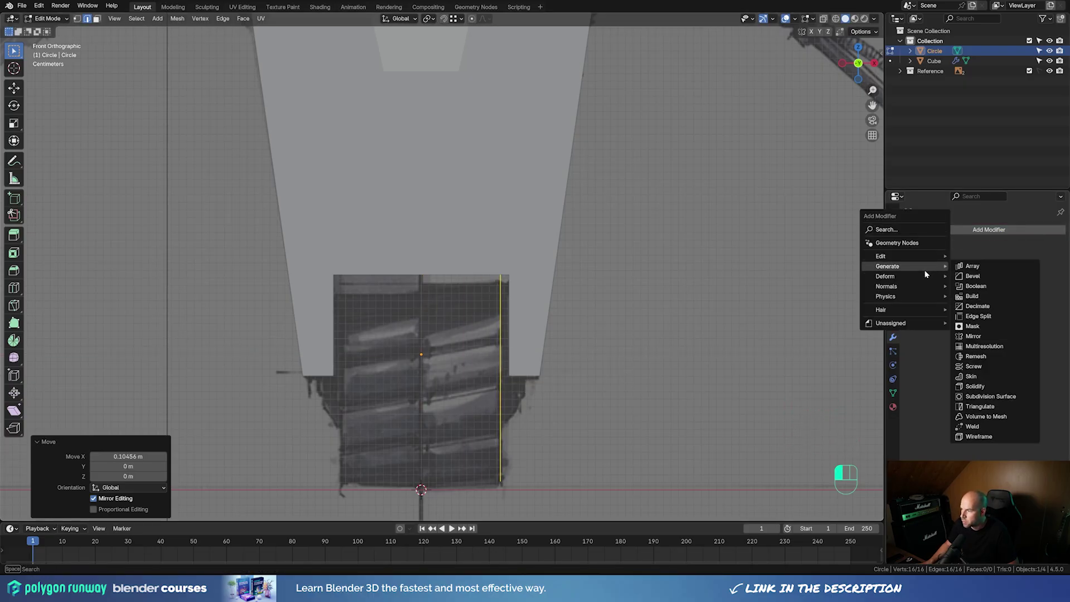
{"action": "left_click", "coordinate": [995, 336]}
{"action": "left_click", "coordinate": [971, 307]}
{"action": "key", "text": "ctrl+z"}
{"action": "key", "text": "KP_1"}
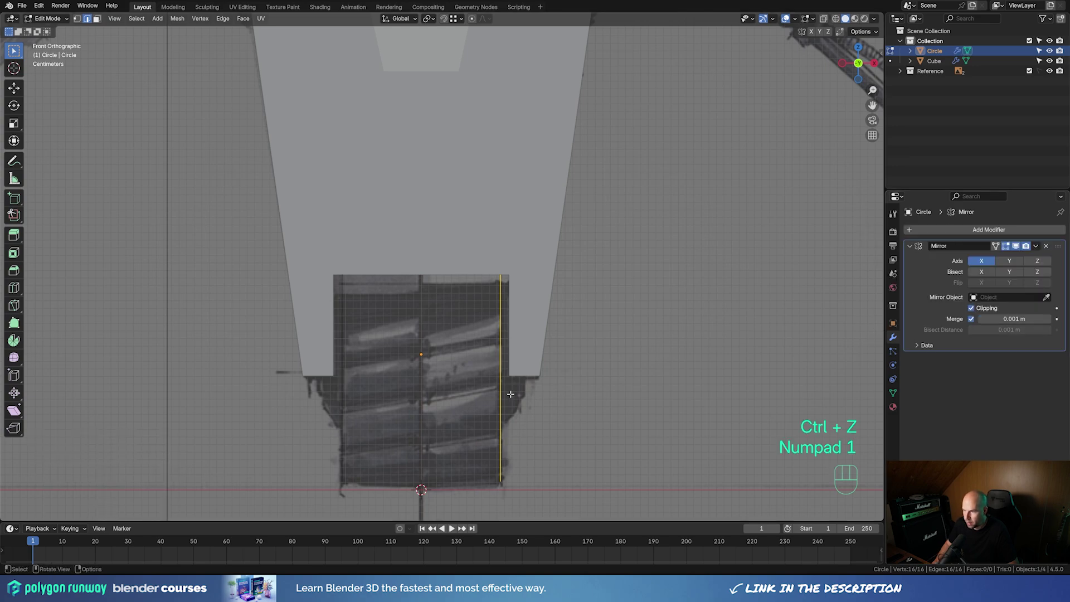
Extrude the wheel circle along X to the center plane to form the tire's tread surface
{"action": "key", "text": "1"}
{"action": "middle_click_drag", "start_coordinate": [528, 424], "coordinate": [578, 410]}
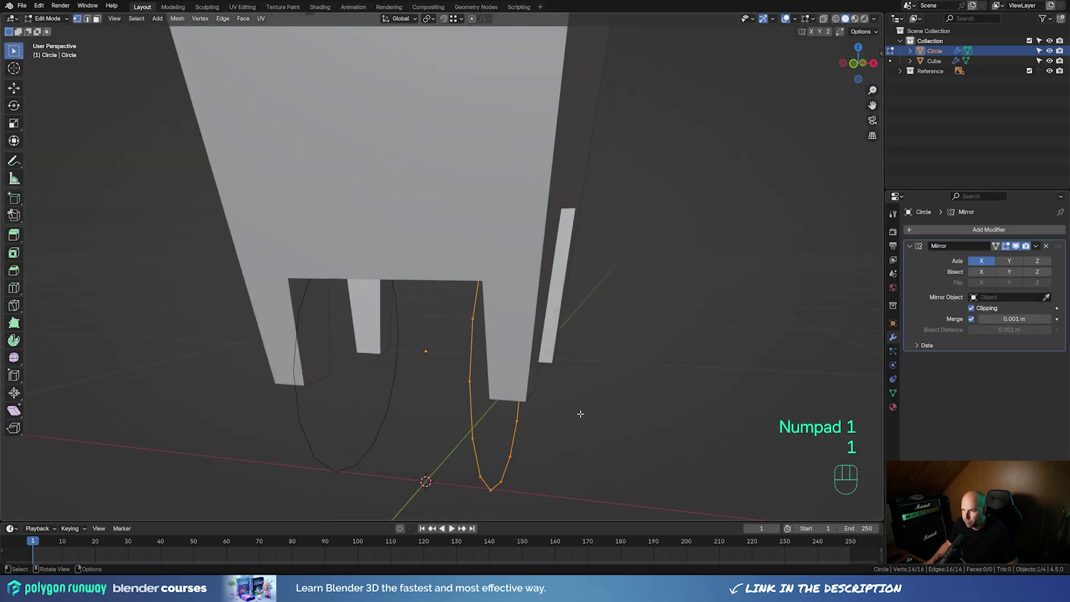
{"action": "key", "text": "e"}
{"action": "key", "text": "x"}
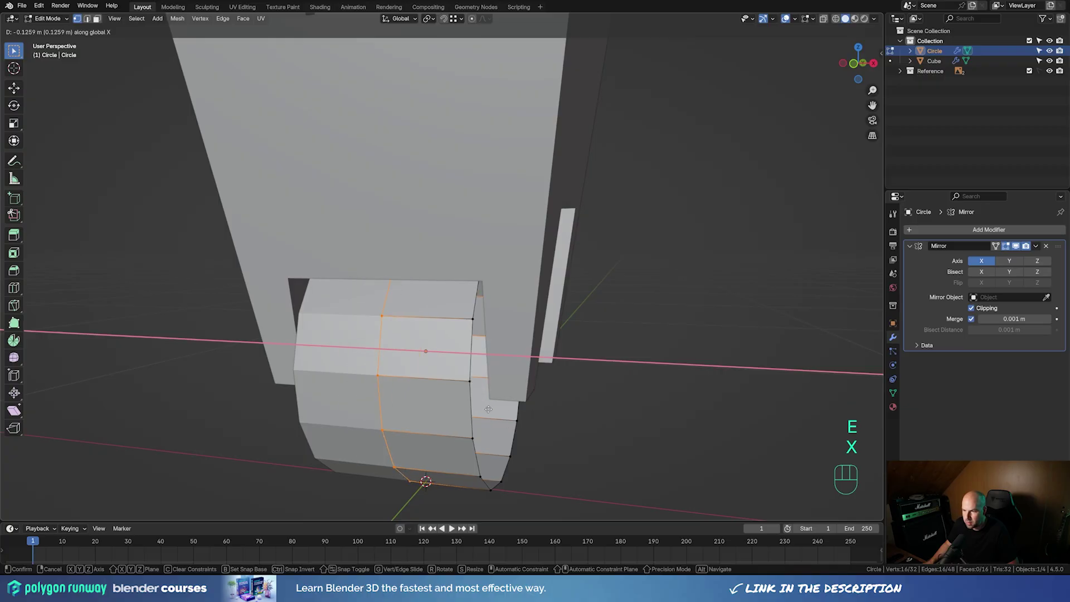
{"action": "left_click", "coordinate": [361, 398]}
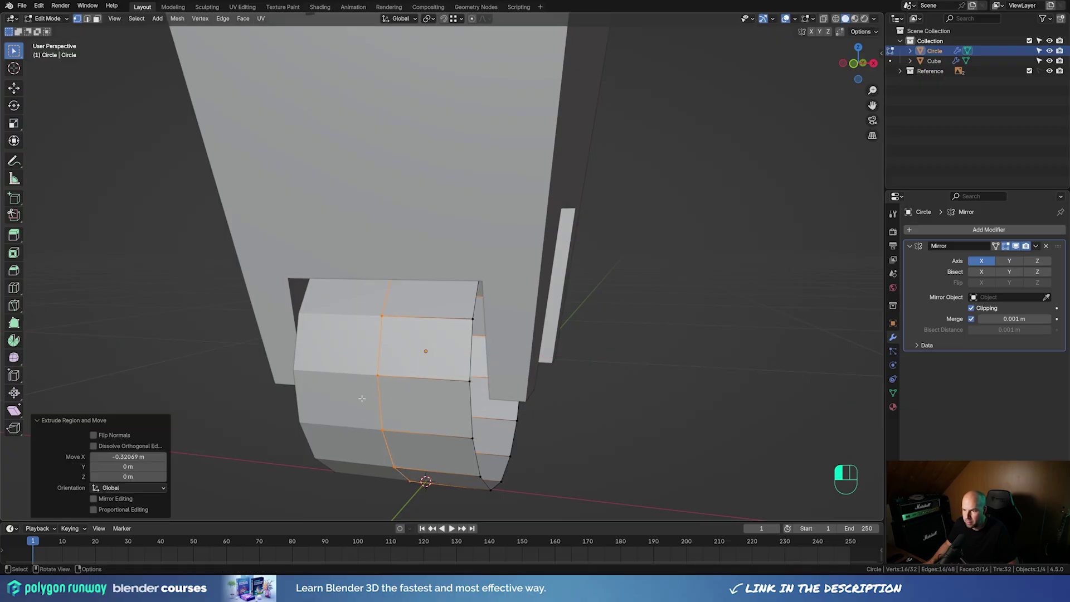
Select the wheel's outer edge loop and fill it with a face to close the side
{"action": "left_click", "coordinate": [464, 412], "text": "alt"}
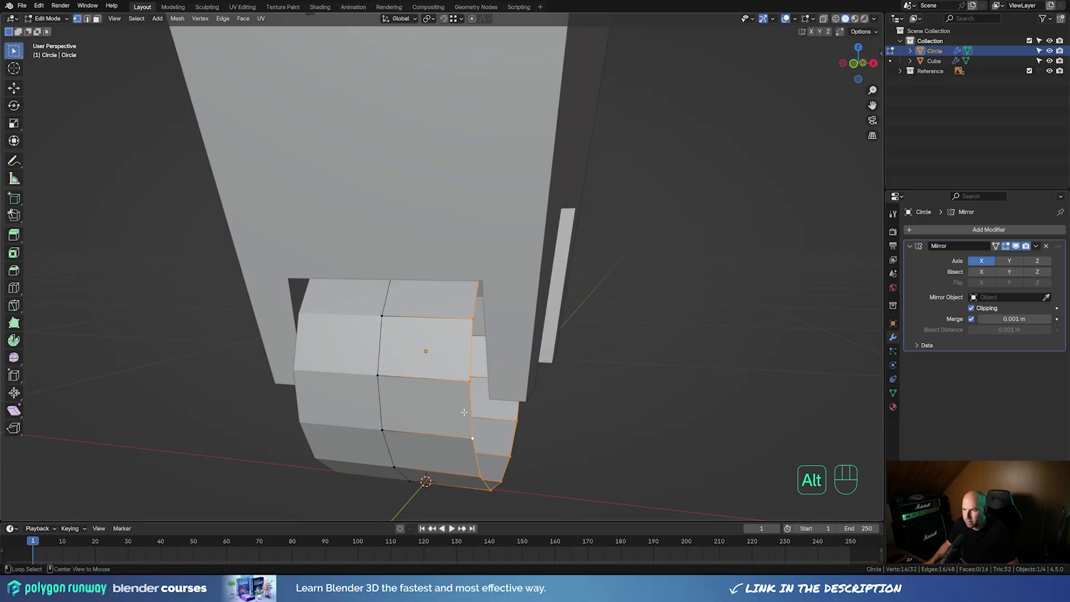
{"action": "key", "text": "f"}
{"action": "middle_click_drag", "start_coordinate": [585, 432], "coordinate": [410, 405]}
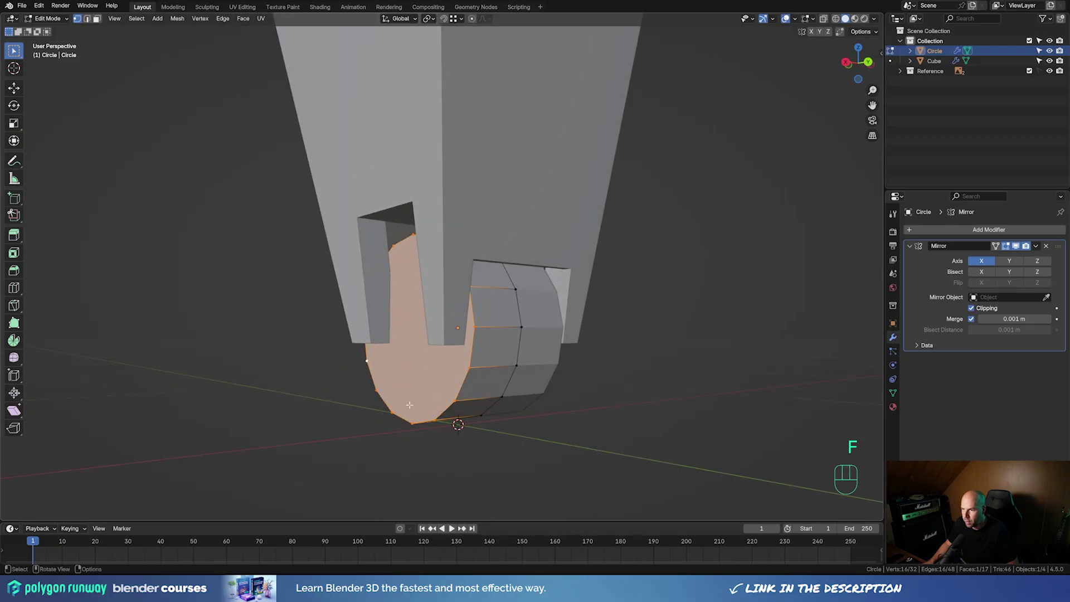
Compare the body and wheel with the front sketch and the Claptrap reference images
{"action": "middle_click_drag", "start_coordinate": [357, 384], "coordinate": [452, 405]}
{"action": "scroll", "coordinate": [484, 362], "scroll_direction": "down", "scroll_amount": 5}
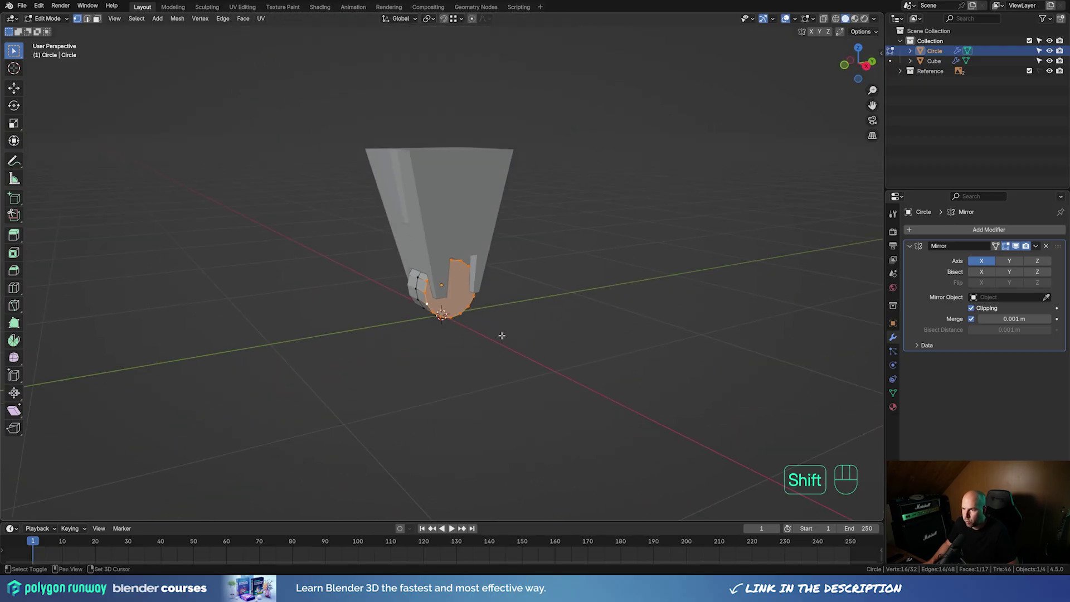
{"action": "middle_click_drag", "start_coordinate": [501, 335], "coordinate": [496, 435], "text": "shift"}
{"action": "key", "text": "KP_1"}
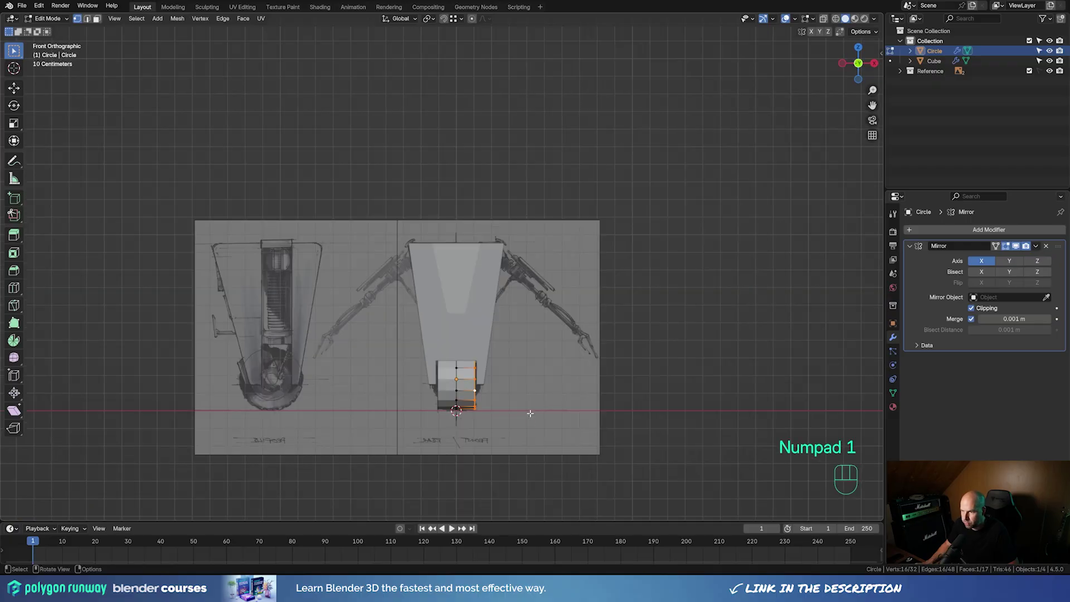
{"action": "scroll", "coordinate": [524, 369], "scroll_direction": "up", "scroll_amount": 2}
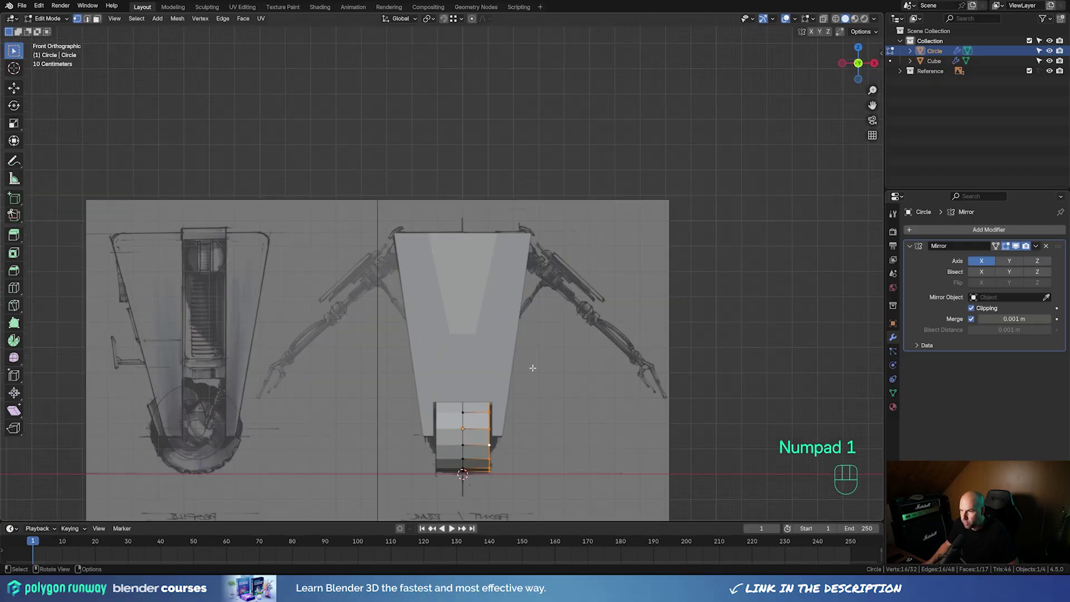
{"action": "scroll", "coordinate": [534, 197], "scroll_direction": "up", "scroll_amount": 1}
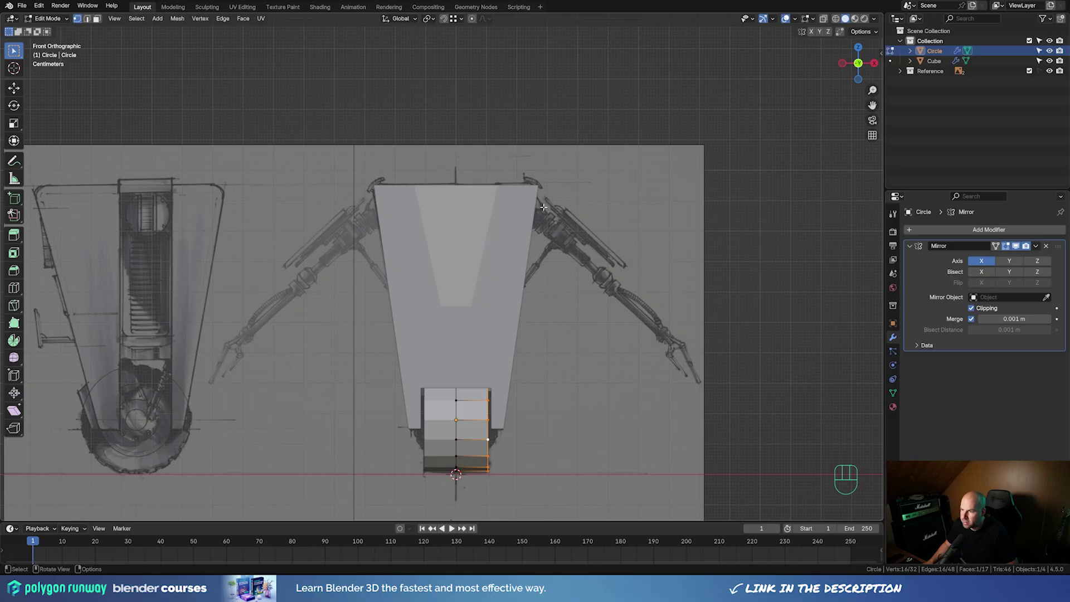
{"action": "left_click", "coordinate": [399, 588]}
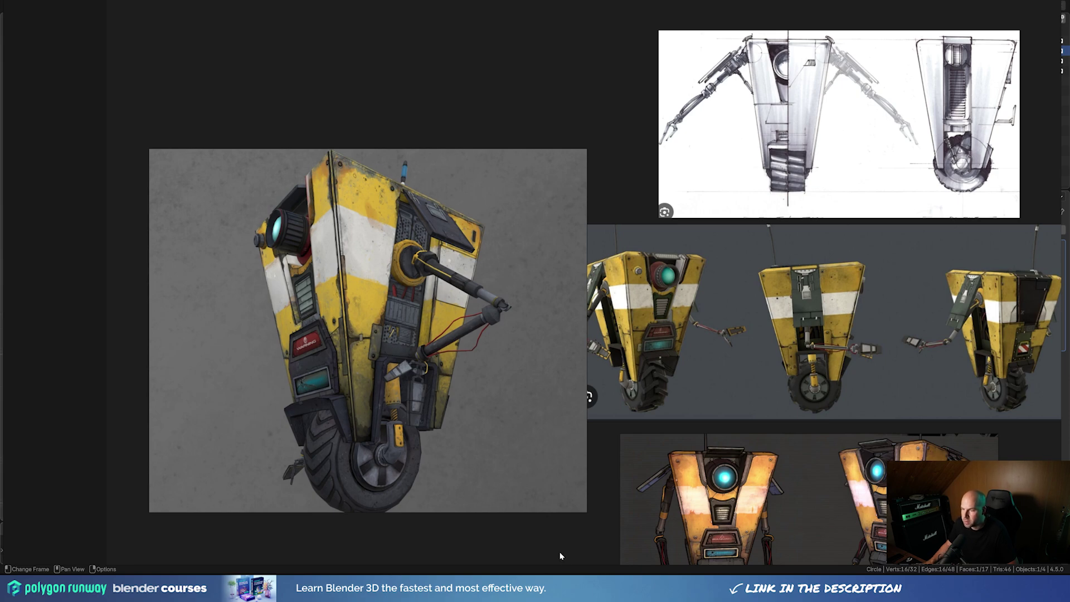
{"action": "left_click", "coordinate": [573, 589]}
Switch from editing the wheel to editing the body mesh
{"action": "middle_click_drag", "start_coordinate": [492, 217], "coordinate": [579, 198]}
{"action": "key", "text": "Tab"}
{"action": "left_click", "coordinate": [521, 207]}
{"action": "key", "text": "Tab"}
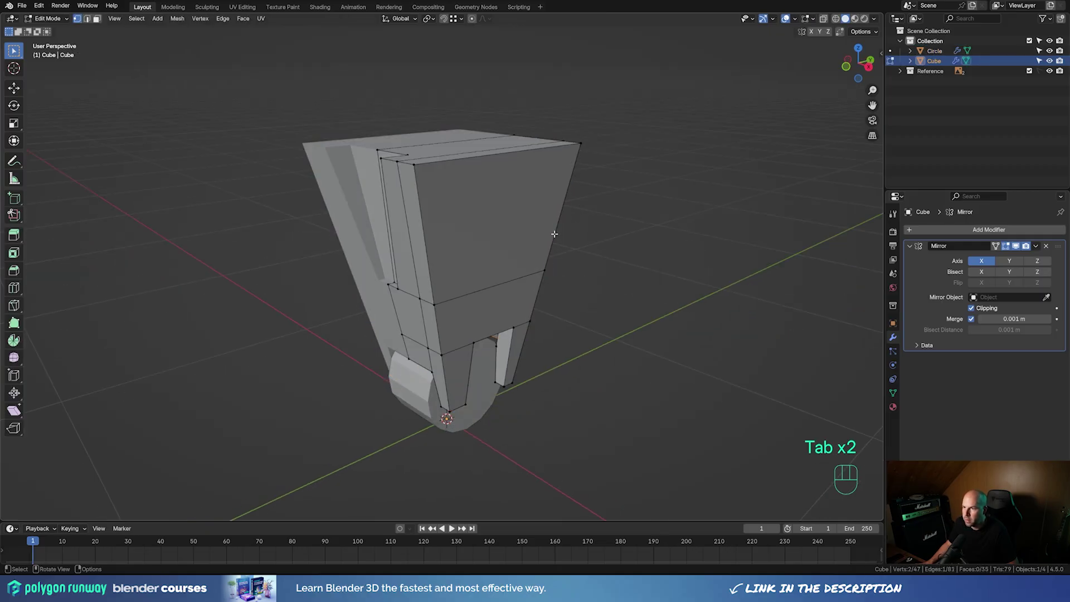
Cut through the body mesh vertically from the wheel opening's front upper corner to the body's top, using an angle-constrained Knife cut
{"action": "key", "text": "KP_3"}
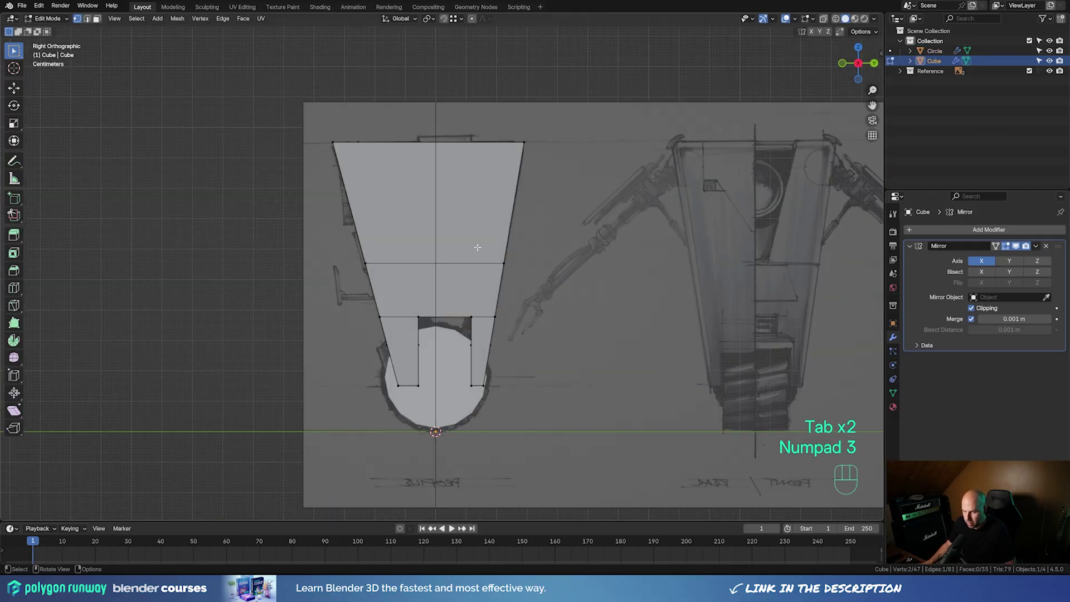
{"action": "key", "text": "k"}
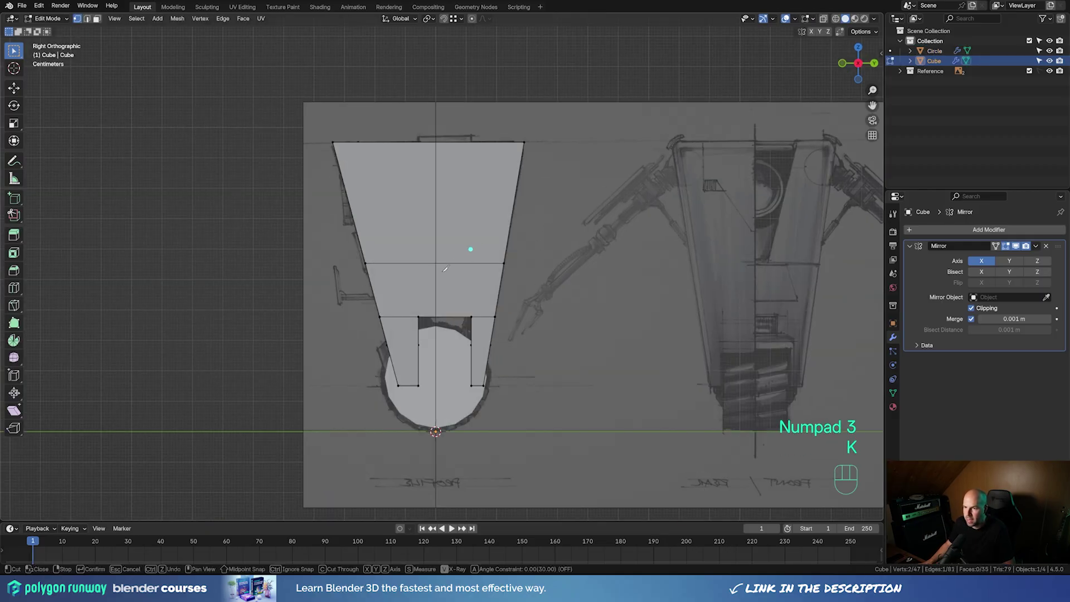
{"action": "left_click", "coordinate": [419, 316]}
{"action": "key", "text": "c"}
{"action": "key", "text": "a"}
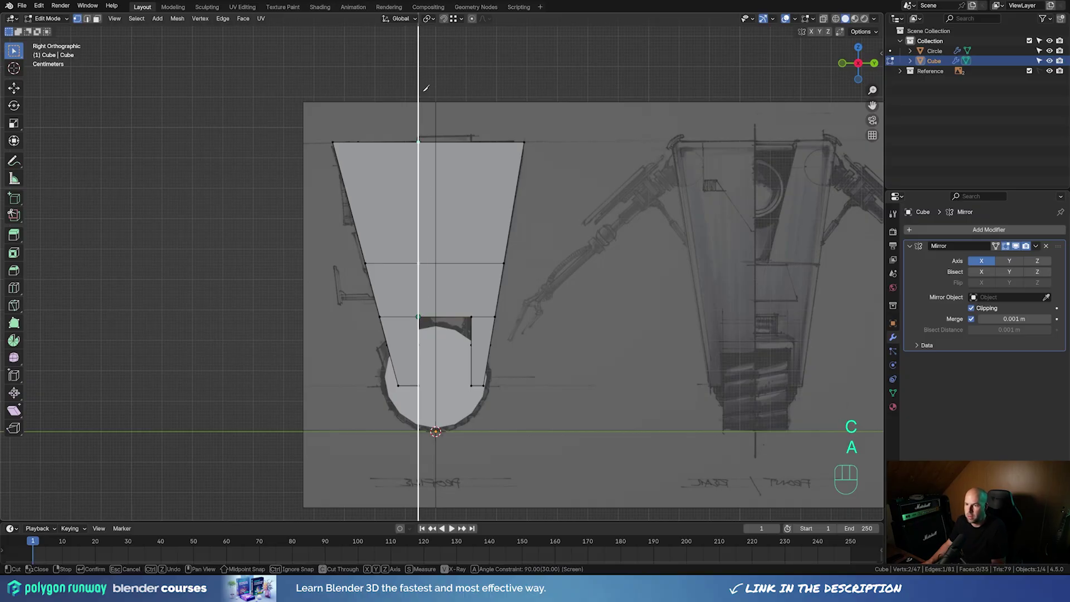
{"action": "key", "text": "Return"}
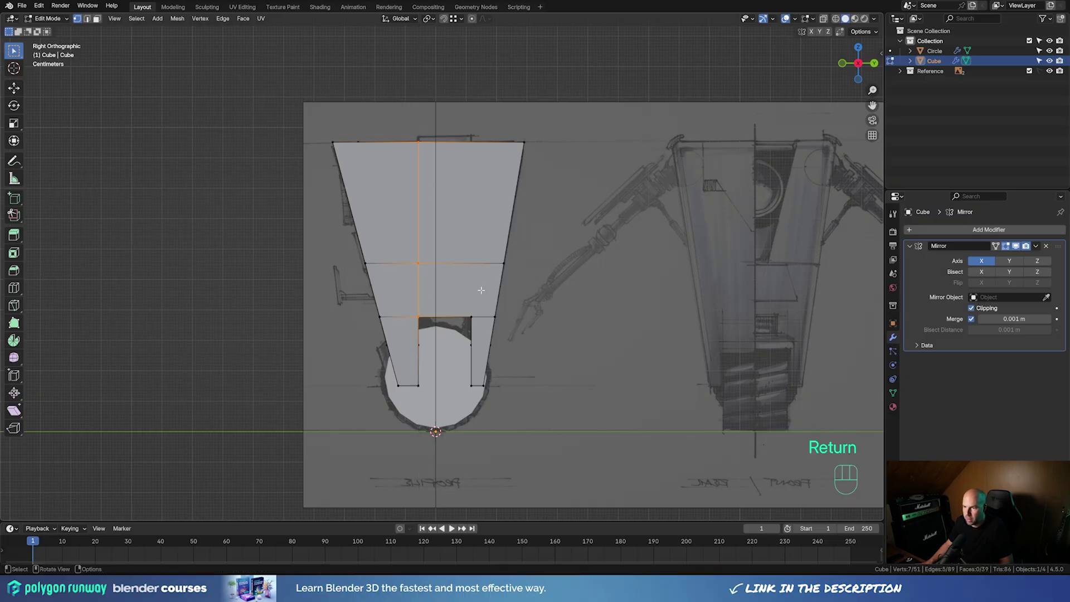
Make a matching vertical Knife cut through the body from the wheel opening's rear upper corner to the top
{"action": "key", "text": "k"}
{"action": "key", "text": "c"}
{"action": "key", "text": "a"}
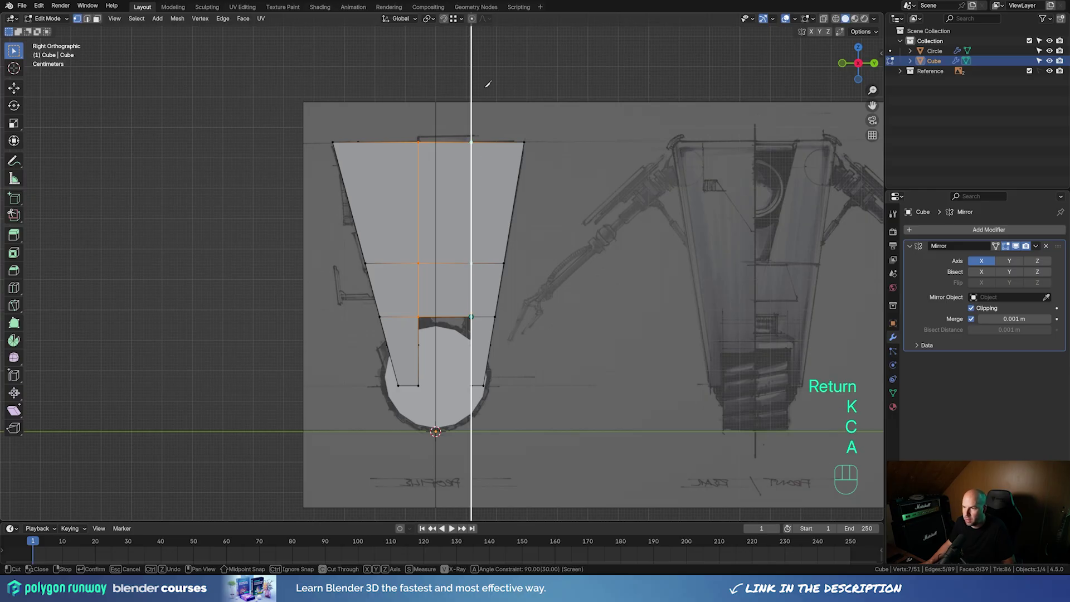
{"action": "left_click", "coordinate": [483, 86]}
{"action": "key", "text": "Return"}
Add a horizontal loop cut around the upper body and slide it close to the top edge, with a factor of about 0.83
{"action": "middle_click_drag", "start_coordinate": [484, 87], "coordinate": [451, 231]}
{"action": "key", "text": "ctrl+r"}
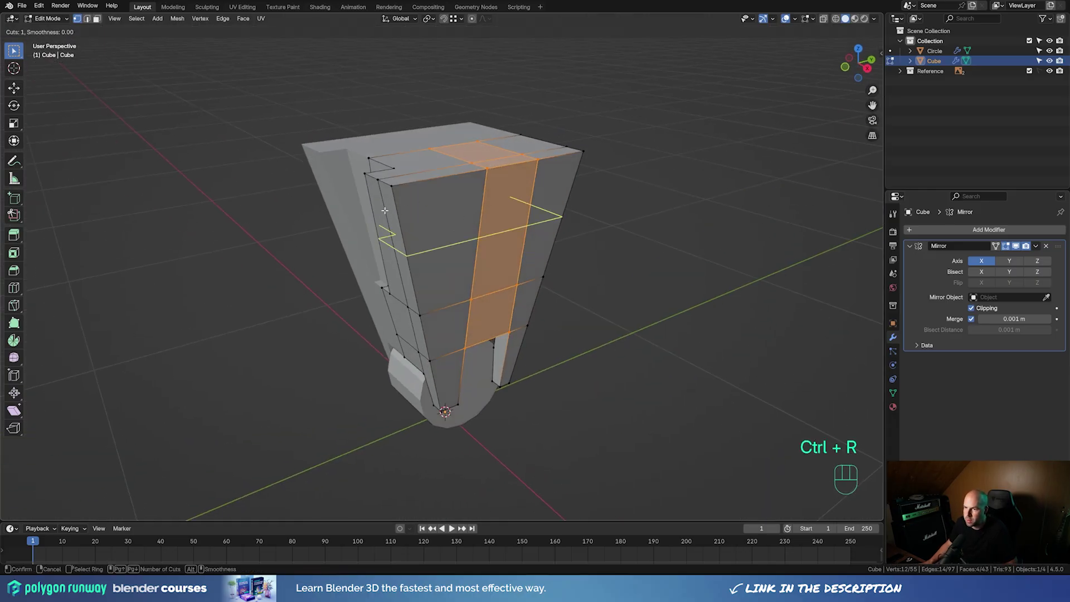
{"action": "left_click", "coordinate": [396, 192]}
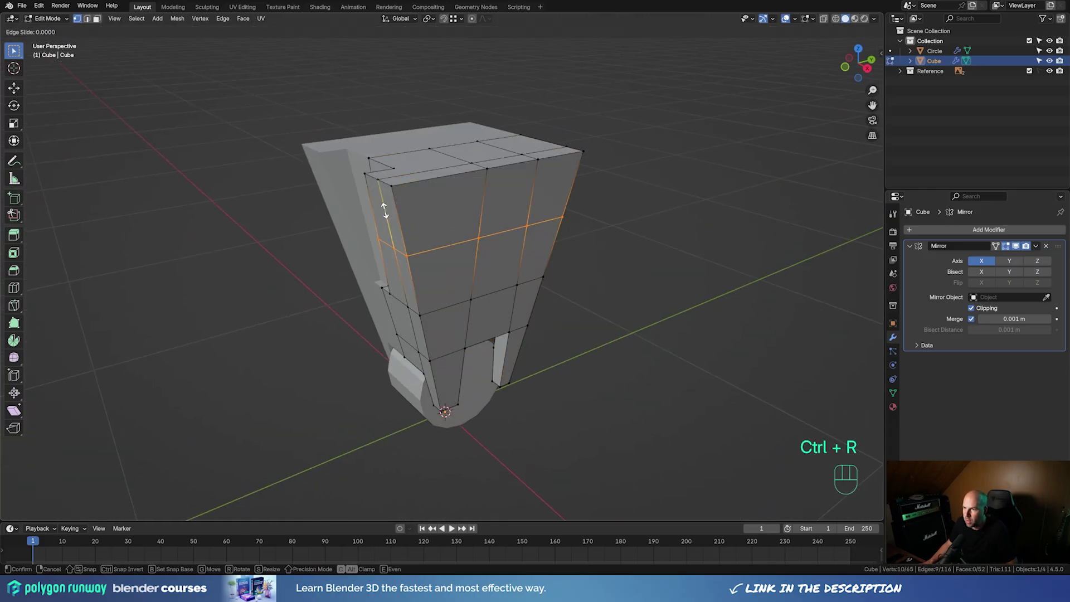
{"action": "left_click", "coordinate": [397, 152]}
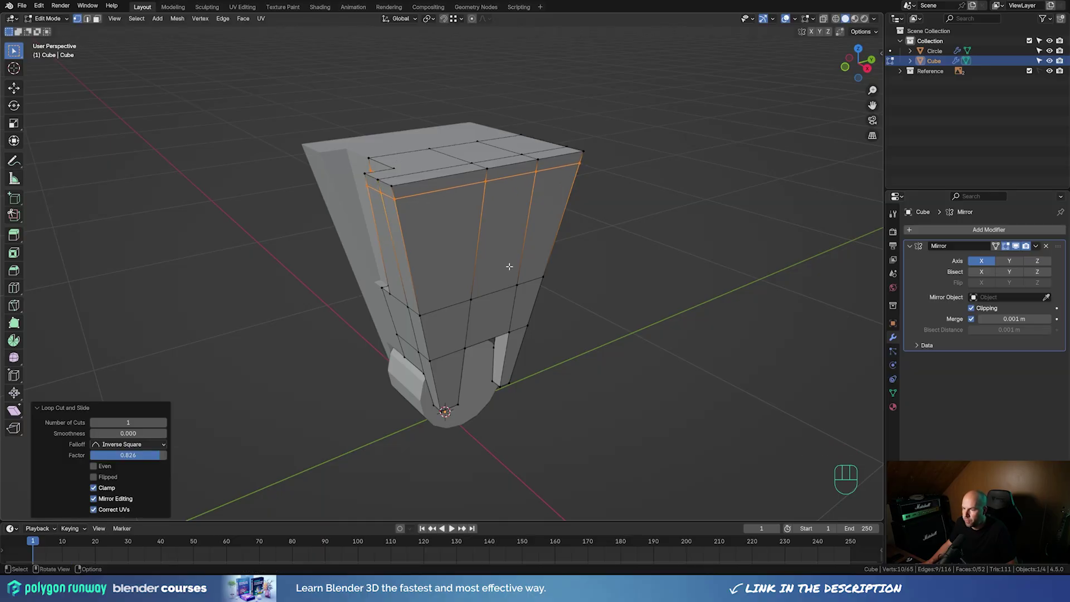
Turn on X-ray and add a horizontal loop cut around the lower body, slid to slightly above the wheel opening
{"action": "key", "text": "KP_3"}
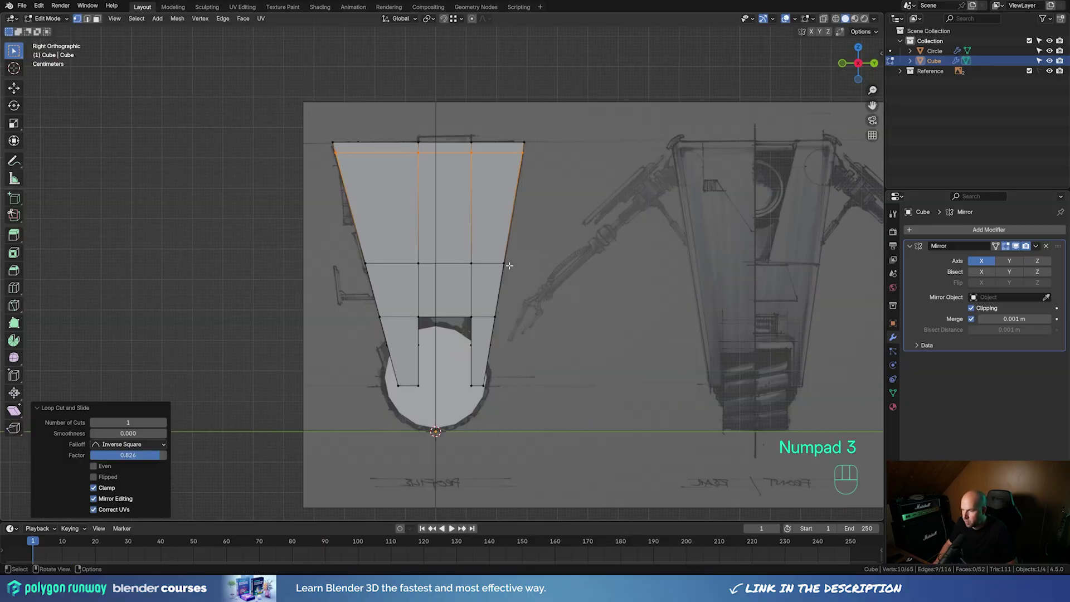
{"action": "left_click", "coordinate": [823, 19]}
{"action": "key", "text": "ctrl+r"}
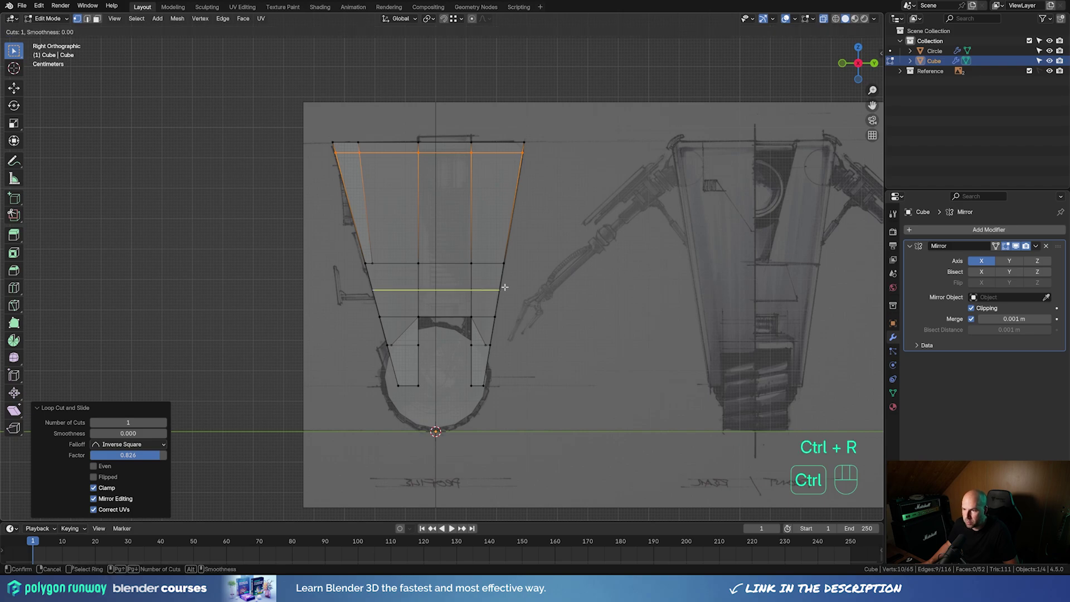
{"action": "left_click", "coordinate": [505, 286]}
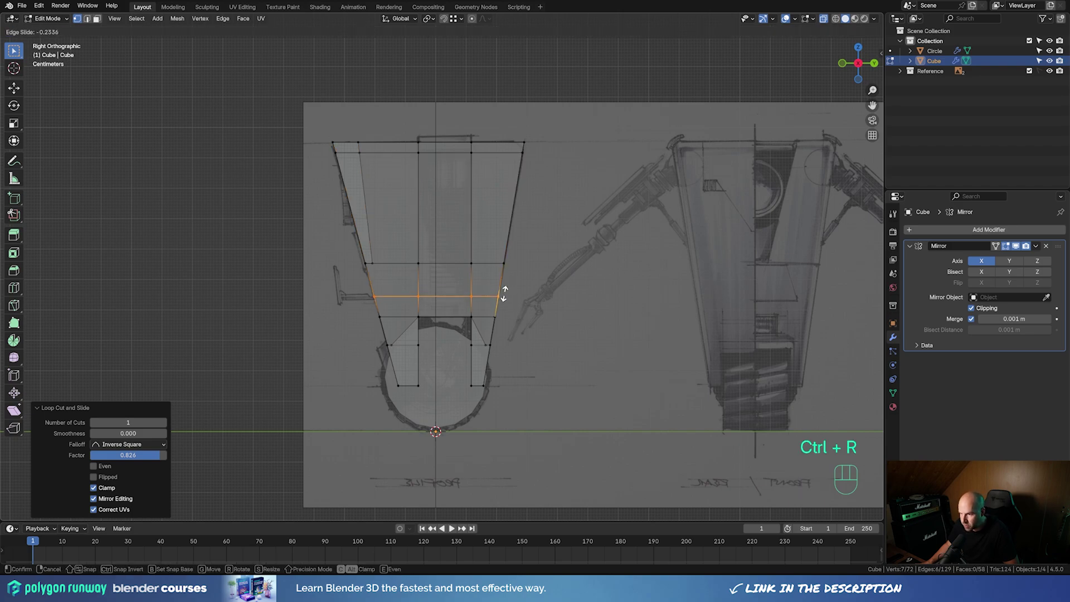
{"action": "left_click", "coordinate": [502, 288]}
Select the two central faces of the body's side and extrude them inward along X by about 0.043 m to recess the side panel
{"action": "middle_click_drag", "start_coordinate": [408, 295], "coordinate": [502, 331]}
{"action": "key", "text": "3"}
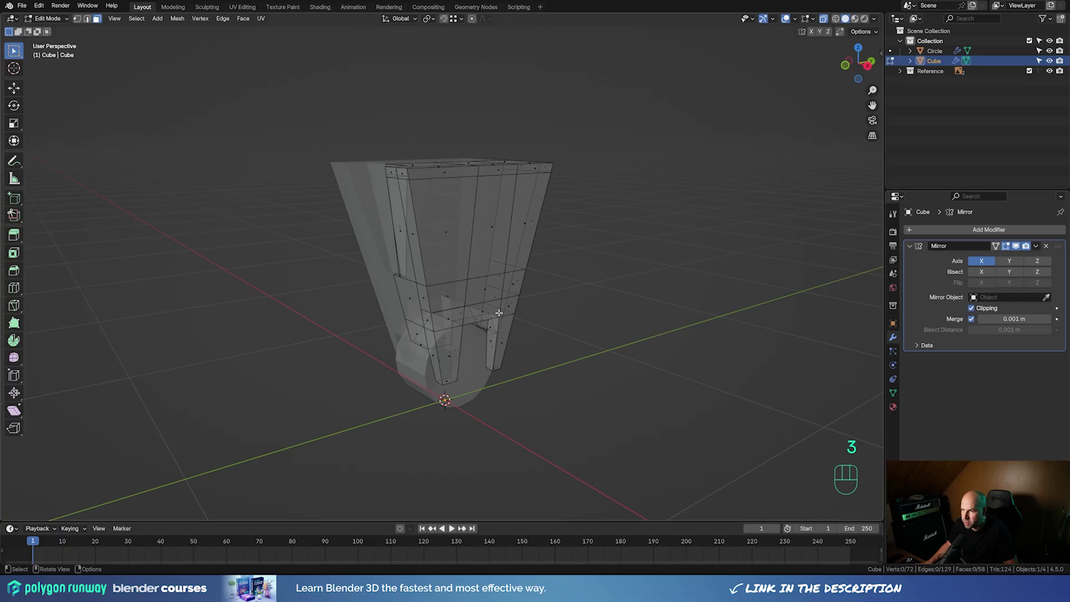
{"action": "left_click", "coordinate": [492, 230]}
{"action": "left_click", "coordinate": [488, 283], "text": "ctrl"}
{"action": "middle_click_drag", "start_coordinate": [488, 283], "coordinate": [611, 313]}
{"action": "key", "text": "e"}
{"action": "key", "text": "x"}
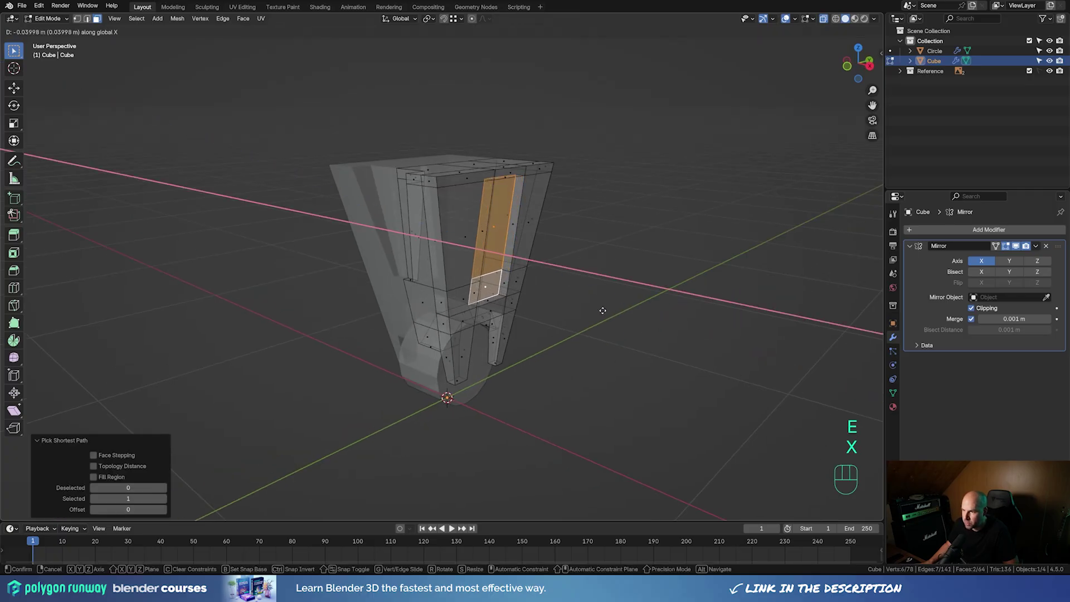
{"action": "left_click", "coordinate": [602, 310]}
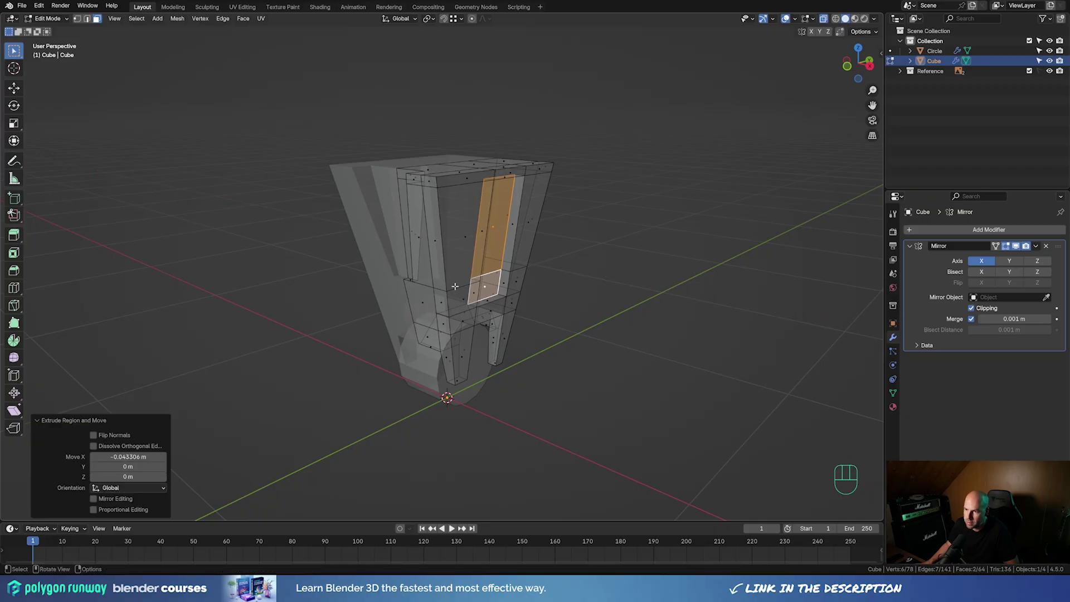
Leave body editing and add a new 16-vertex circle mesh at the origin, working in the front view
{"action": "key", "text": "Tab"}
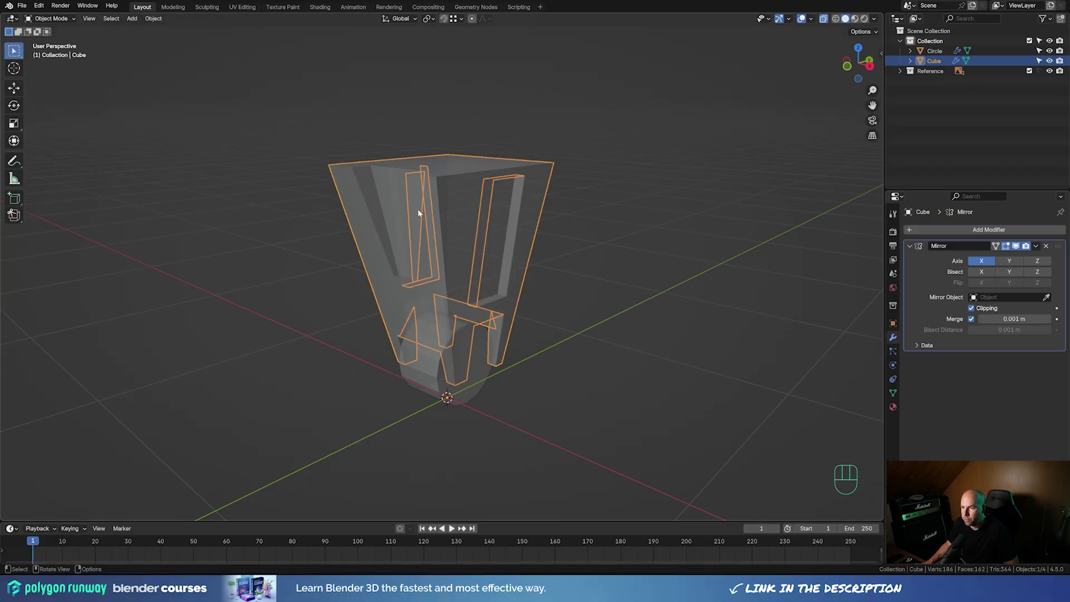
{"action": "middle_click_drag", "start_coordinate": [771, 49], "coordinate": [741, 125]}
{"action": "key", "text": "KP_1"}
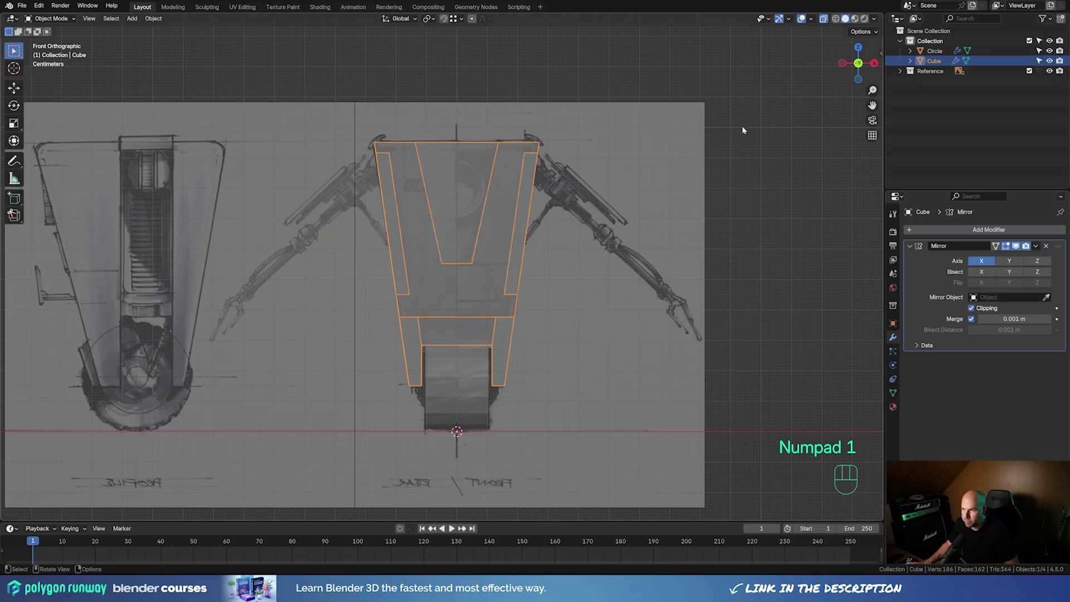
{"action": "scroll", "coordinate": [486, 217], "scroll_direction": "up", "scroll_amount": 1}
{"action": "key", "text": "shift+s"}
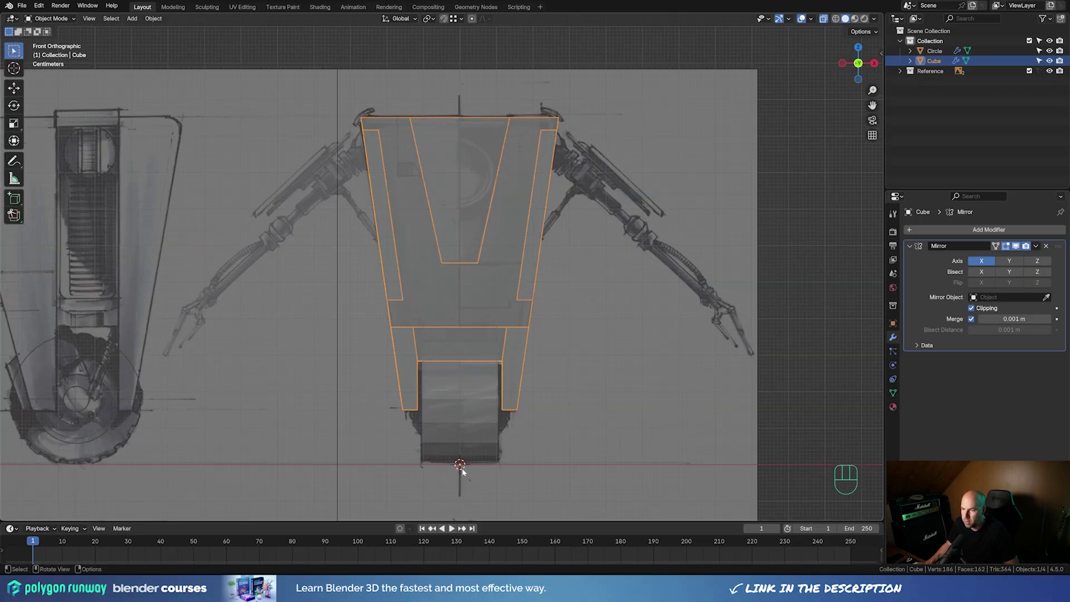
{"action": "key", "text": "shift+a"}
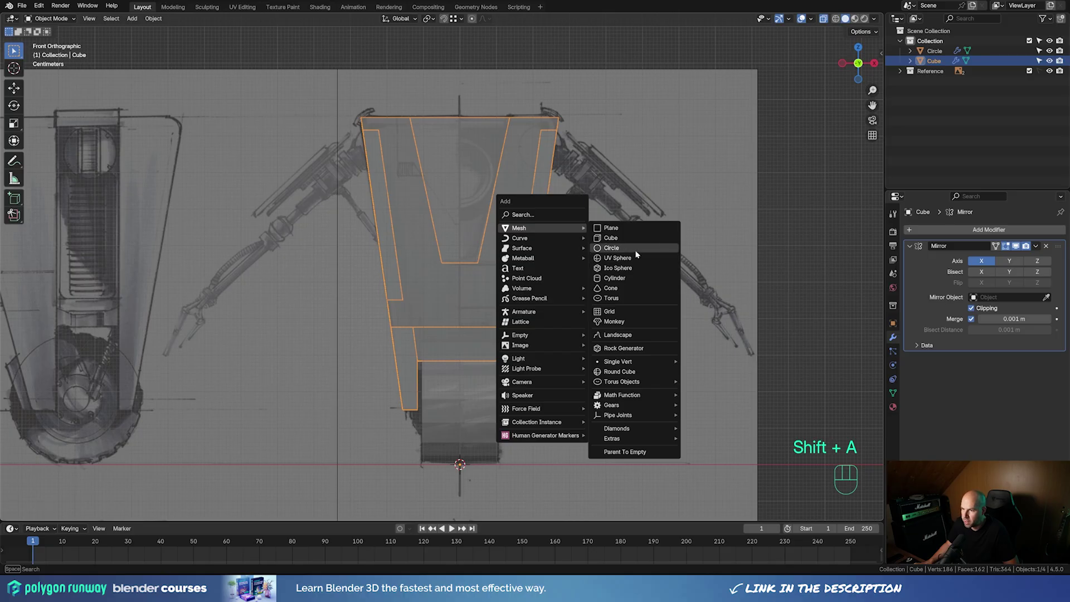
{"action": "left_click", "coordinate": [611, 248]}
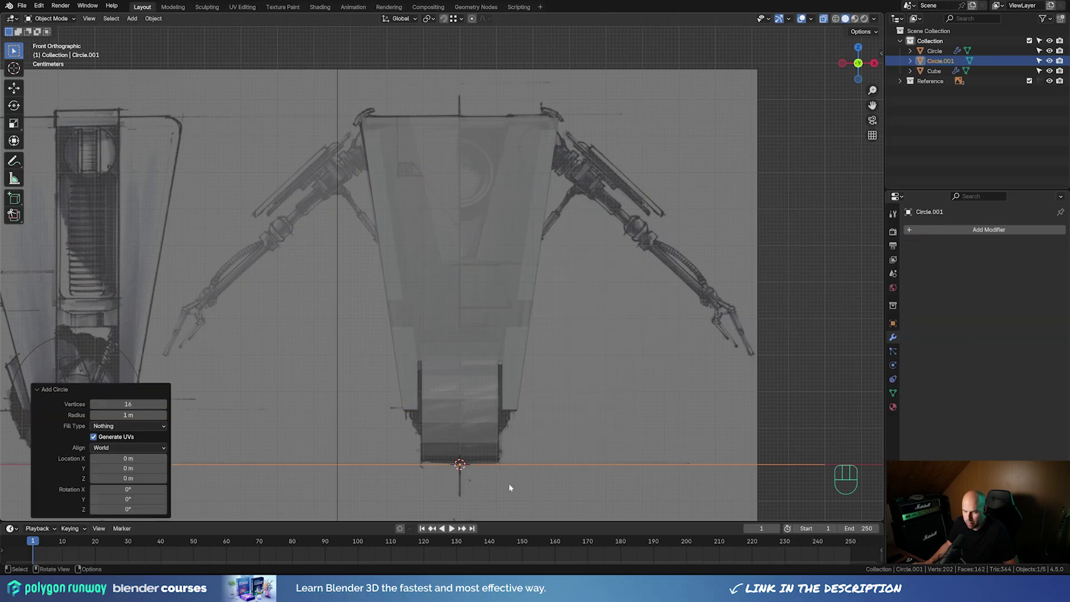
Raise the new circle along Z by about 0.8 m to the height of the eye in the front sketch
{"action": "key", "text": "g"}
{"action": "key", "text": "z"}
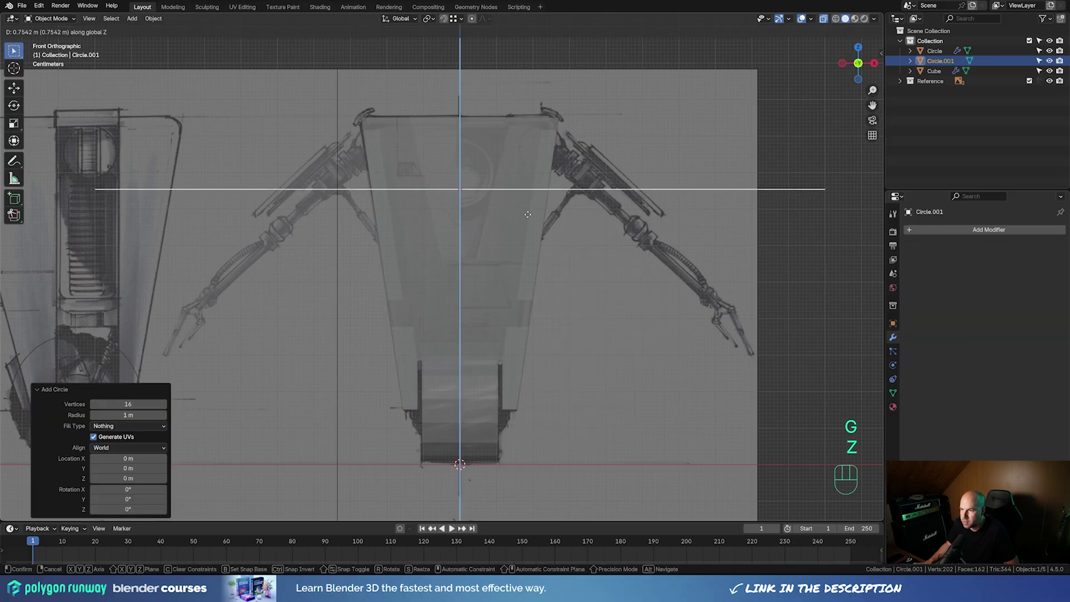
{"action": "left_click", "coordinate": [530, 199]}
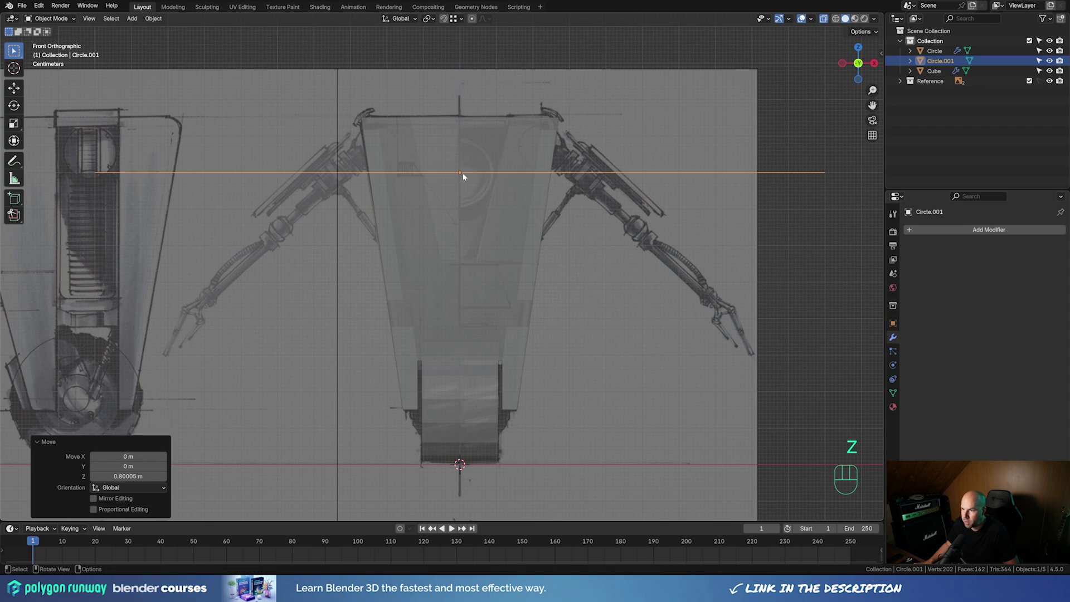
{"action": "key", "text": "g"}
{"action": "key", "text": "z"}
{"action": "left_click", "coordinate": [632, 211]}
Scale the circle's mesh to about 0.09 to match the sketched eye and rotate it 90° around X to face forward
{"action": "key", "text": "Tab"}
{"action": "key", "text": "s"}
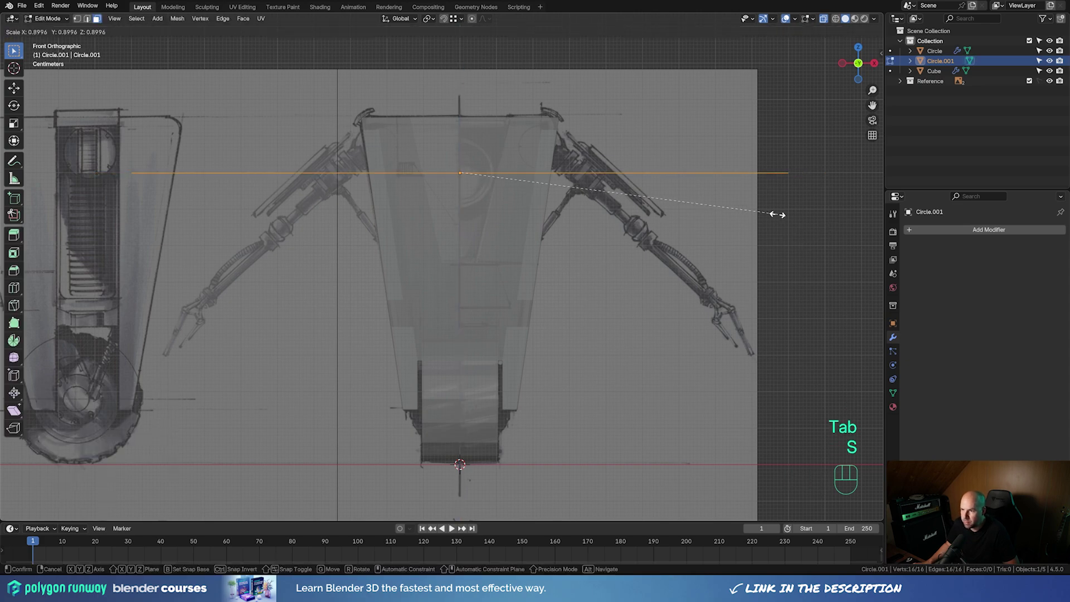
{"action": "left_click", "coordinate": [492, 180]}
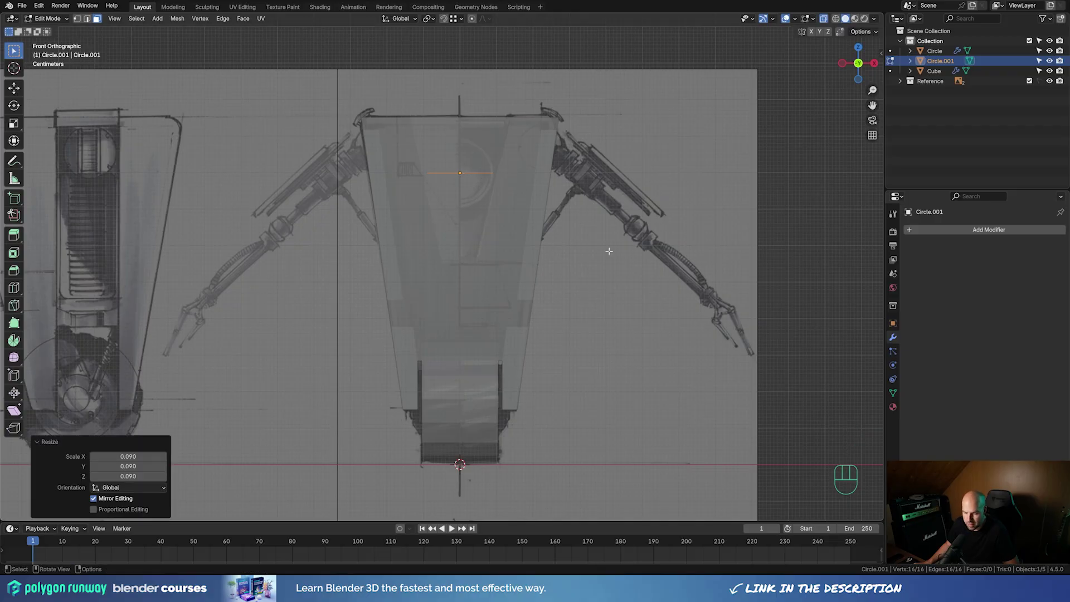
{"action": "key", "text": "r"}
{"action": "key", "text": "x"}
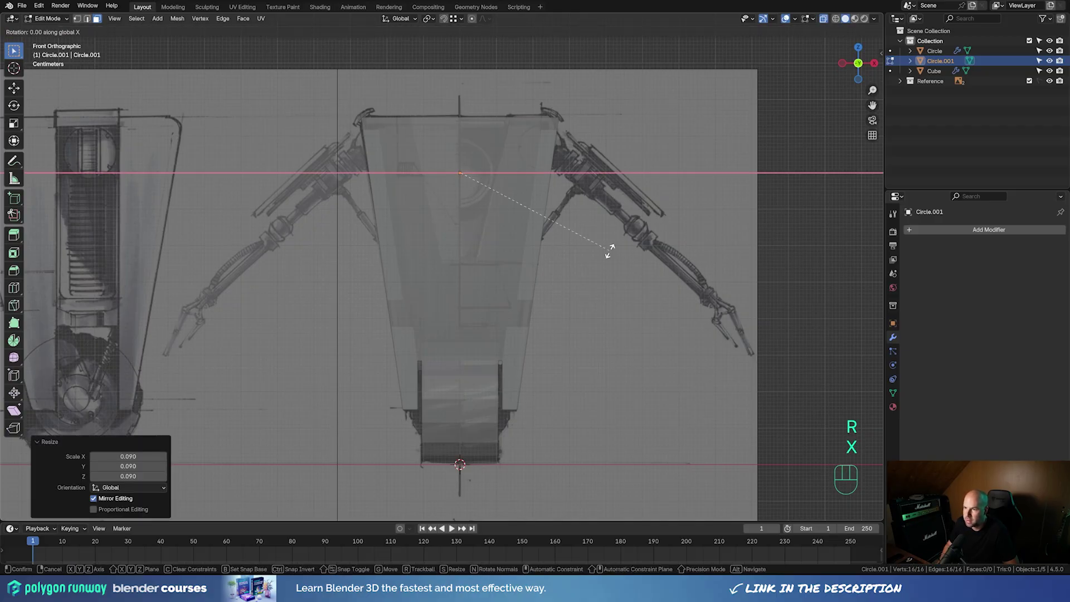
{"action": "key", "text": "KP_9"}
{"action": "key", "text": "KP_0"}
{"action": "key", "text": "KP_Enter"}
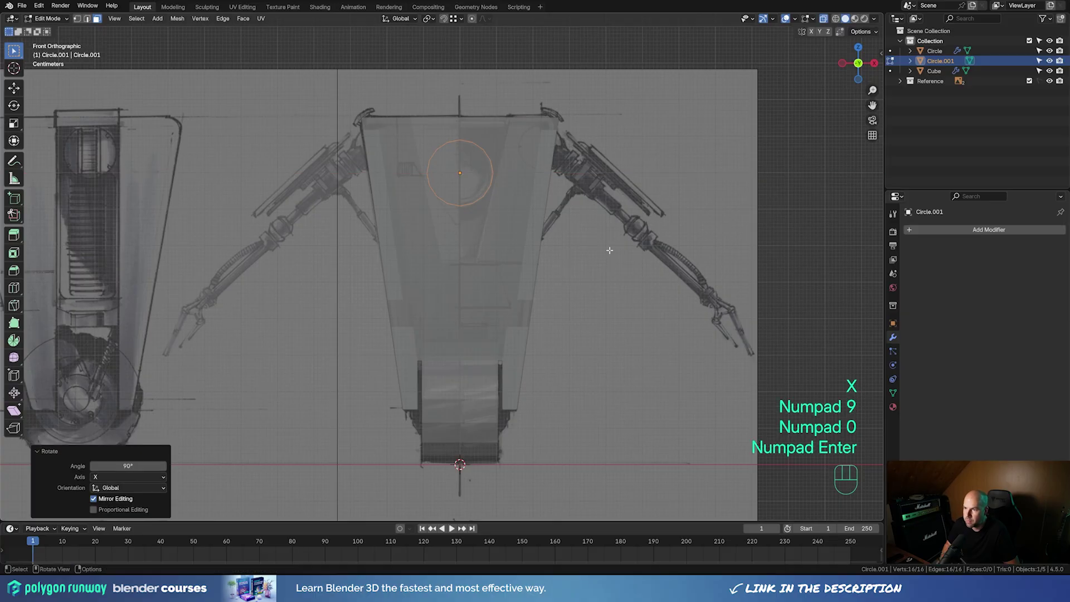
Move the eye circle's vertices about 0.21 m along negative Y toward the front of the body in the side view
{"action": "key", "text": "1"}
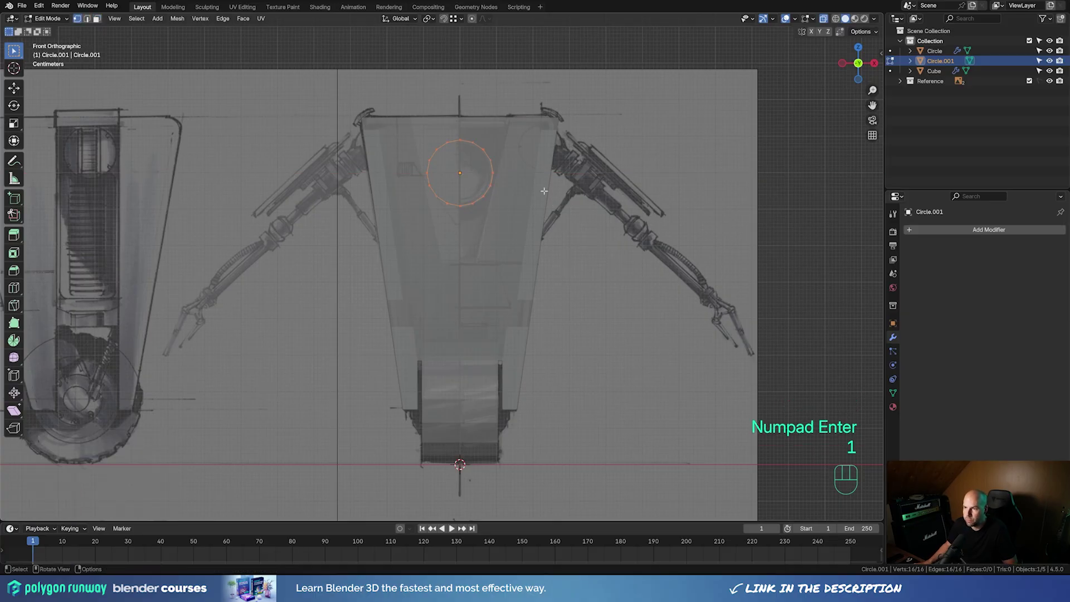
{"action": "key", "text": "KP_3"}
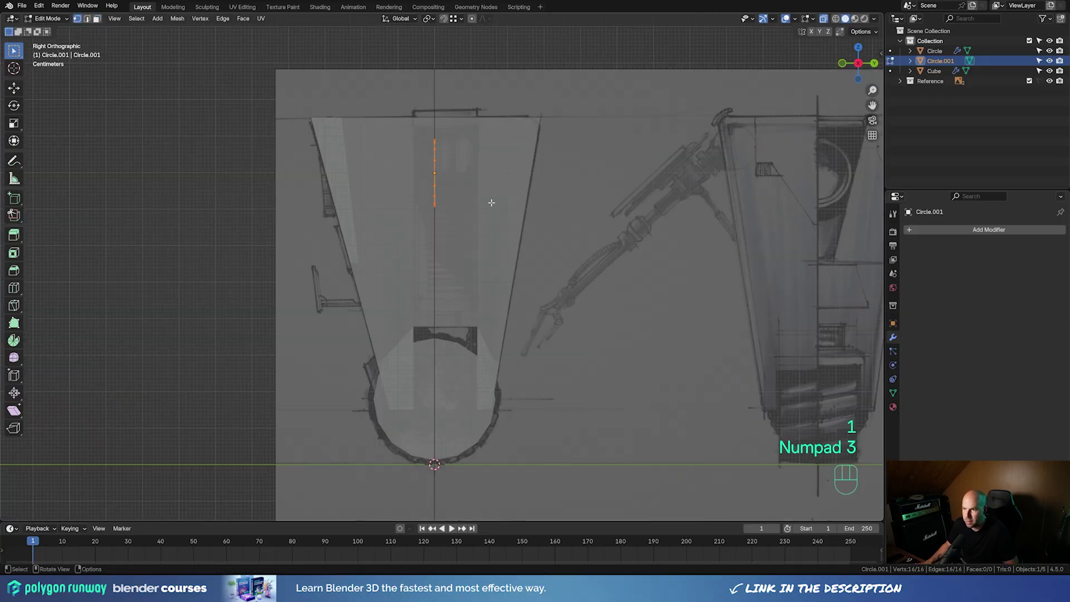
{"action": "key", "text": "g"}
{"action": "key", "text": "y"}
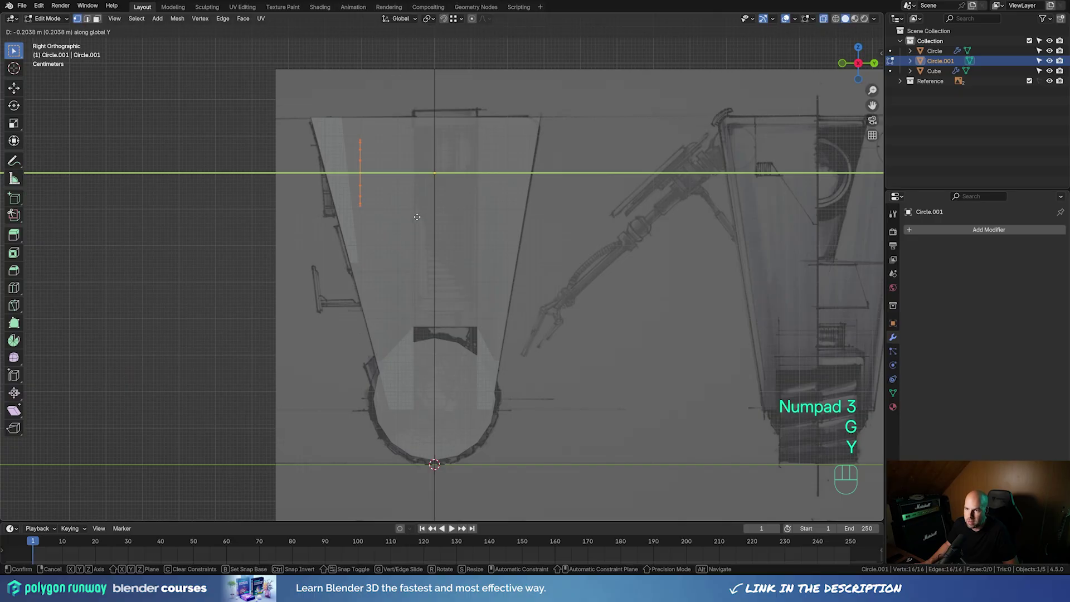
{"action": "left_click", "coordinate": [416, 217]}
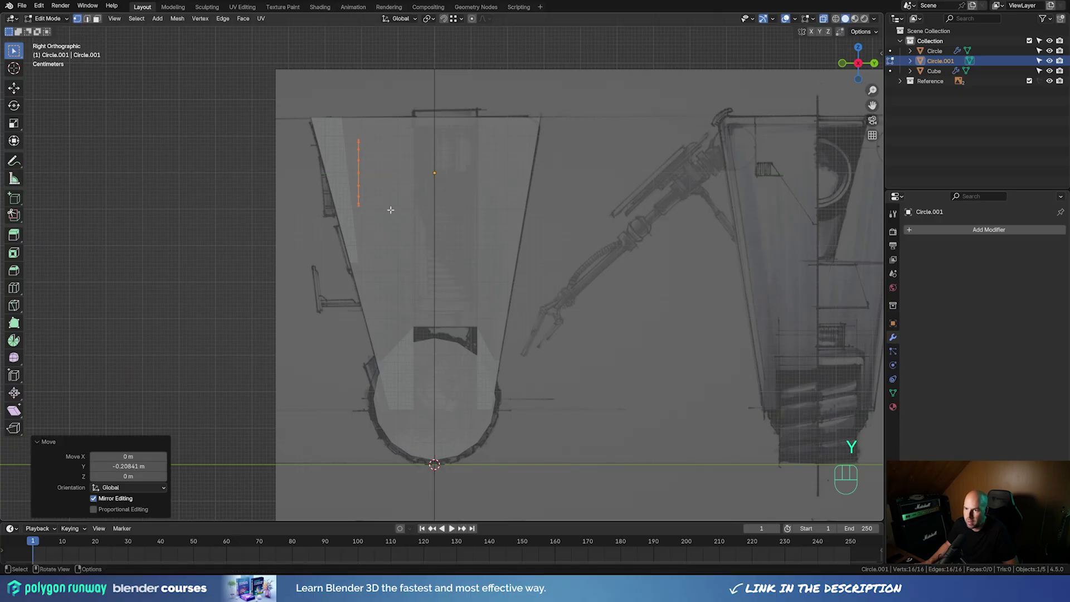
Extrude the eye circle forward along negative Y by about 0.1 m and fill its front end with a face
{"action": "key", "text": "e"}
{"action": "key", "text": "y"}
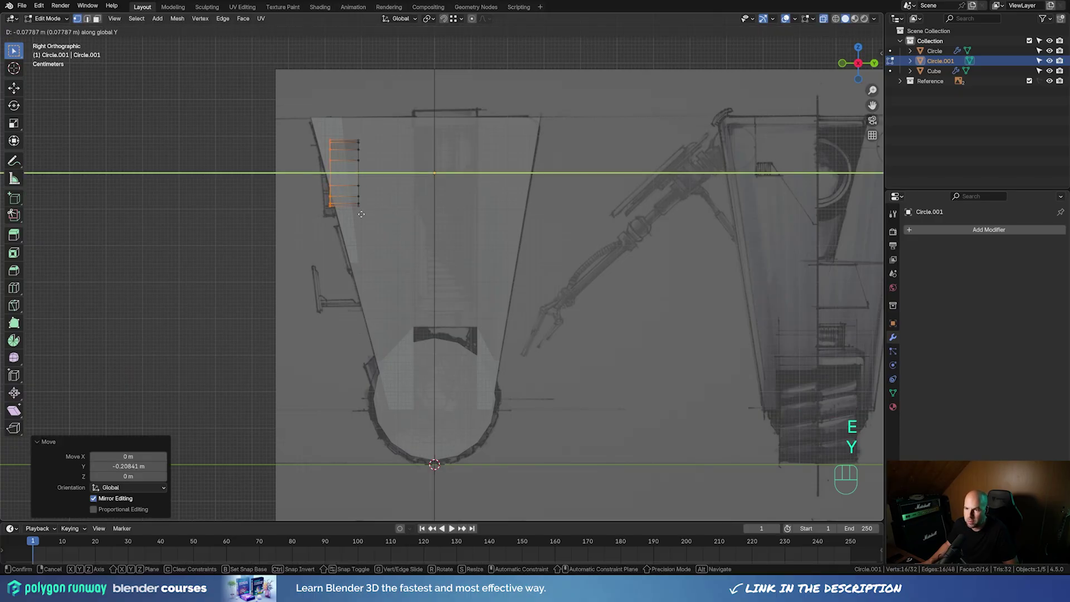
{"action": "left_click", "coordinate": [348, 214]}
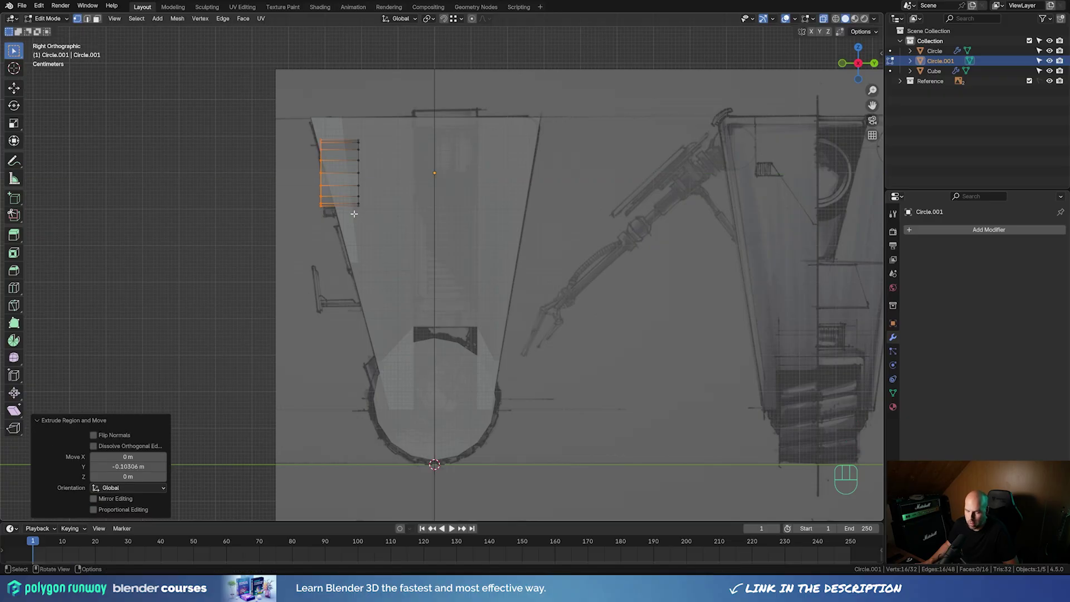
{"action": "key", "text": "f"}
Compare the eye cylinder with the Claptrap reference images and the profile sketch
{"action": "middle_click_drag", "start_coordinate": [348, 215], "coordinate": [457, 280]}
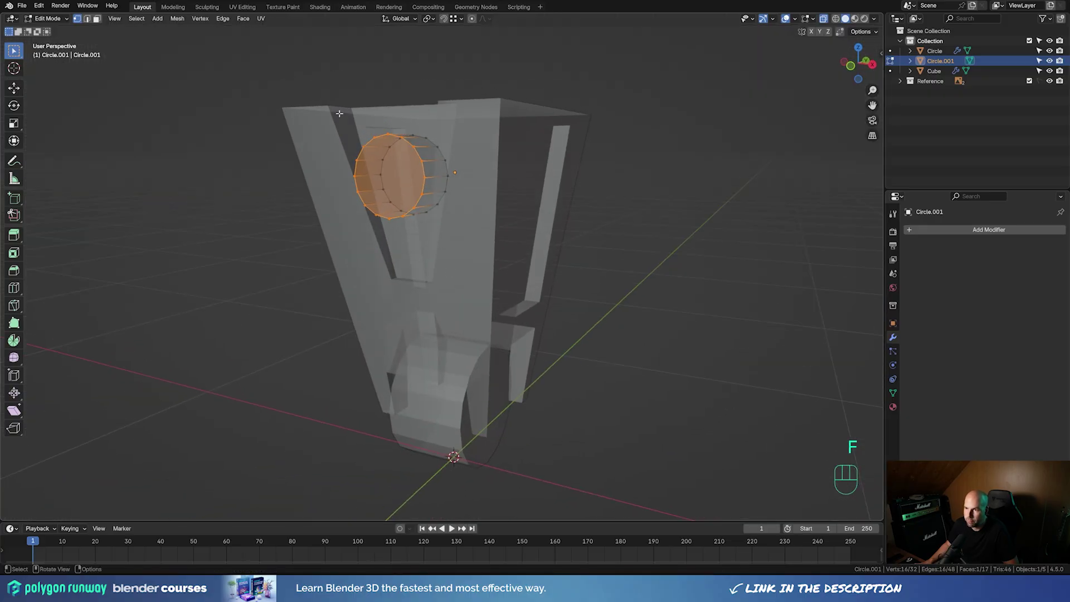
{"action": "left_click", "coordinate": [400, 587]}
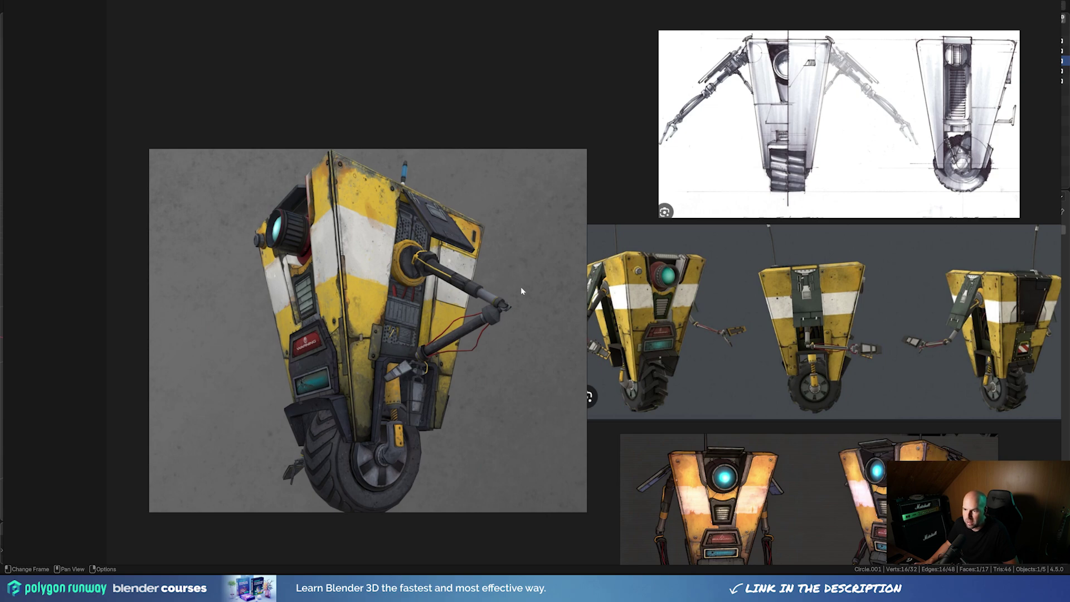
{"action": "key", "text": "alt+Tab"}
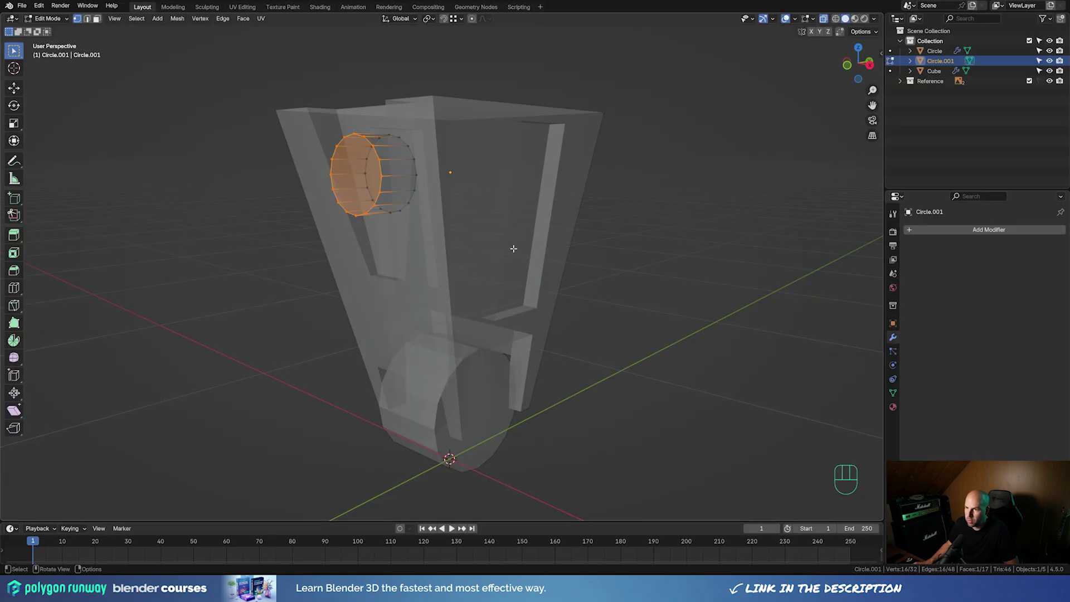
{"action": "key", "text": "Tab"}
{"action": "key", "text": "KP_3"}
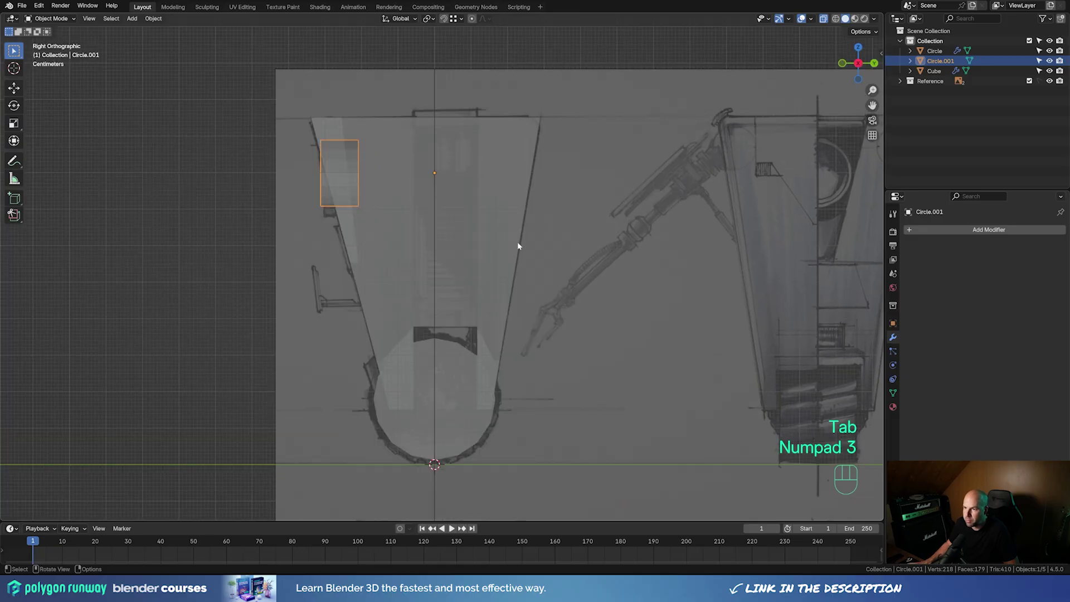
Add a 16-vertex circle mesh at the sketched shoulder joint near the top of the body's side
{"action": "scroll", "coordinate": [459, 209], "scroll_direction": "up", "scroll_amount": 4}
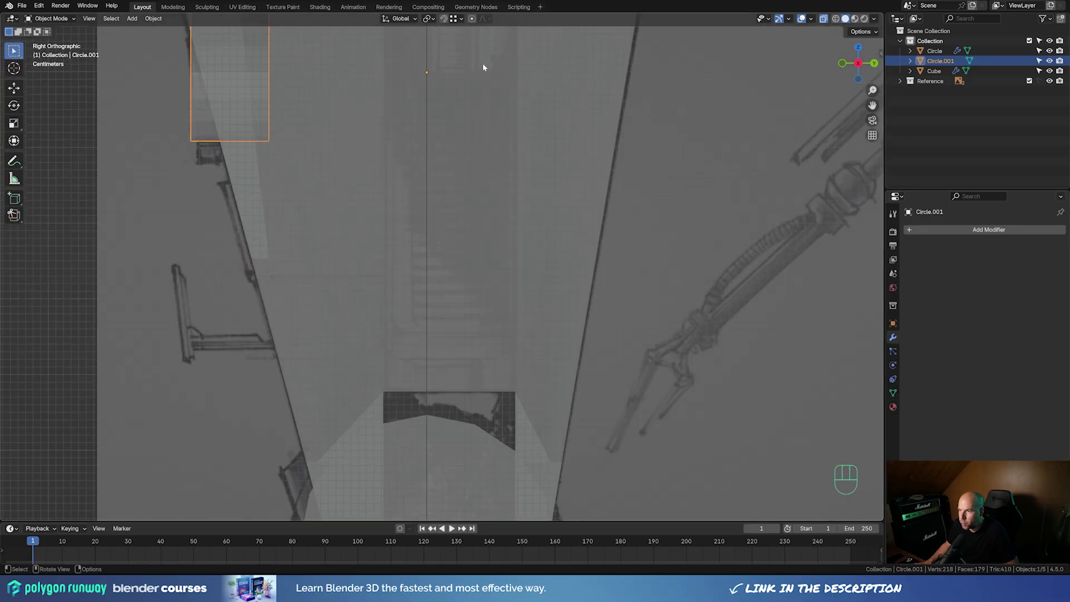
{"action": "middle_click_drag", "start_coordinate": [484, 63], "coordinate": [497, 240], "text": "shift"}
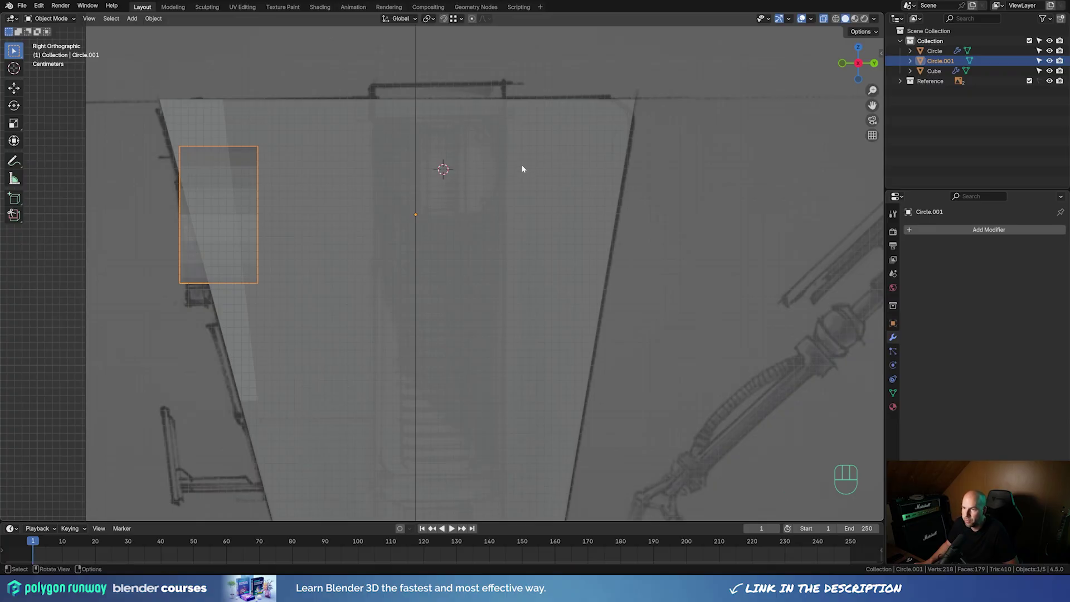
{"action": "key", "text": "shift+a"}
{"action": "mouse_move", "coordinate": [520, 166]}
{"action": "left_click", "coordinate": [583, 186]}
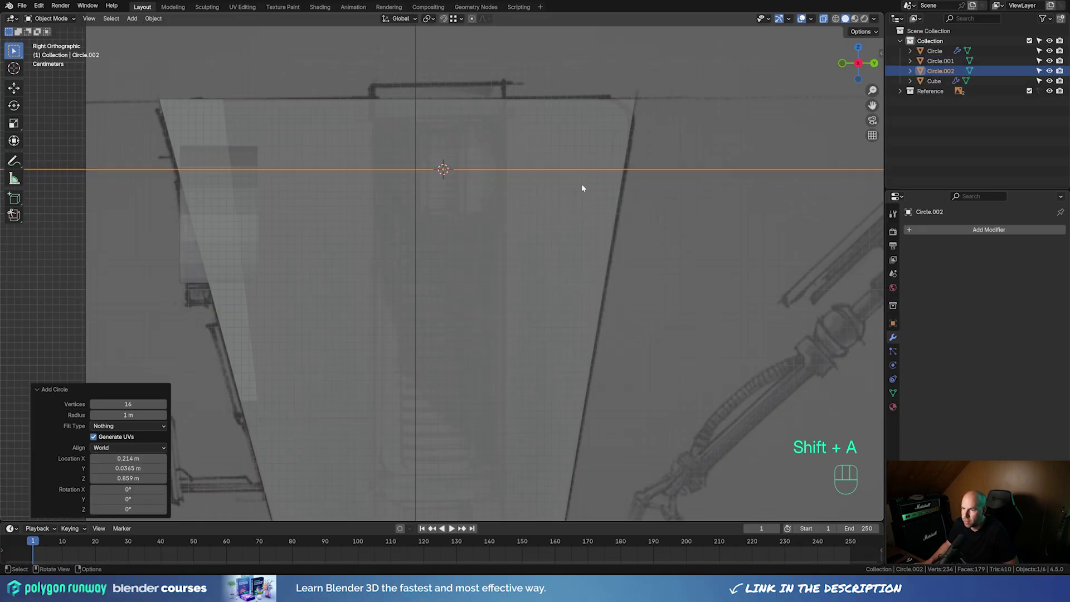
Scale the shoulder circle's mesh to about 0.075 and rotate it 90° around Y to face sideways
{"action": "key", "text": "Tab"}
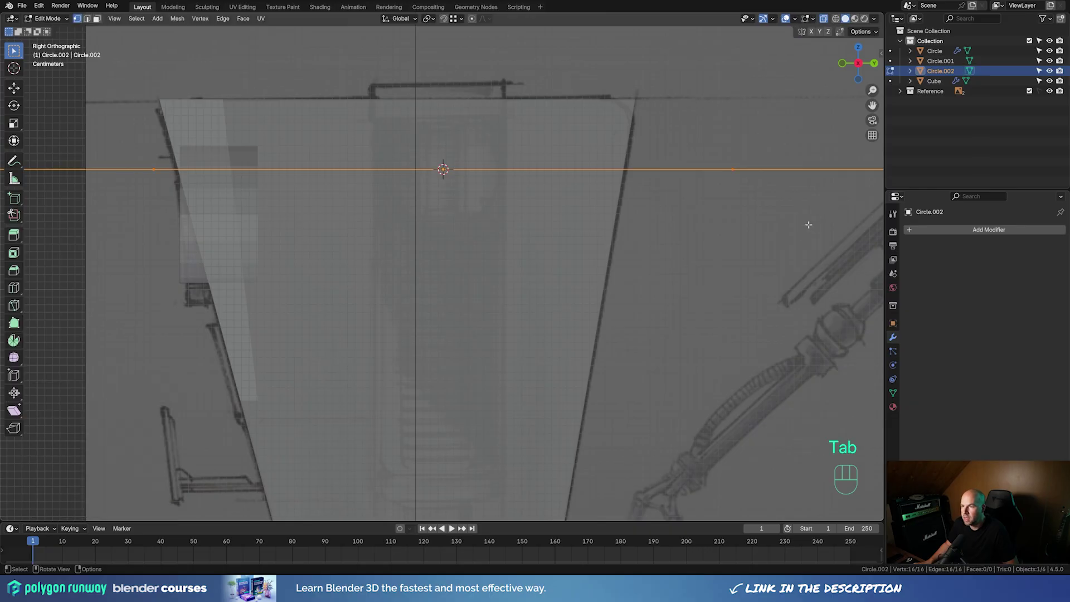
{"action": "key", "text": "s"}
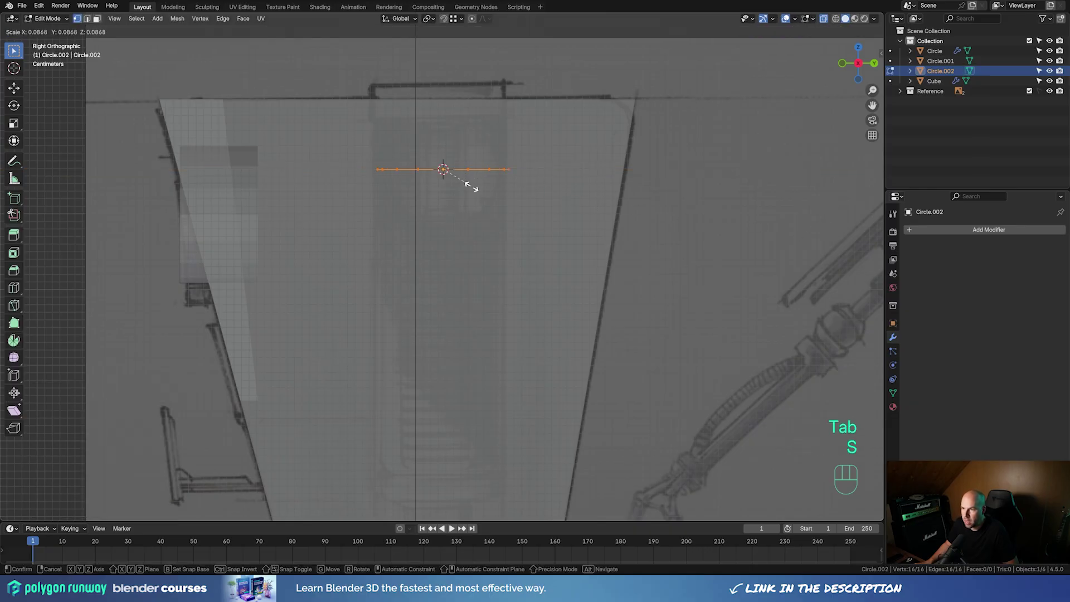
{"action": "left_click", "coordinate": [465, 188]}
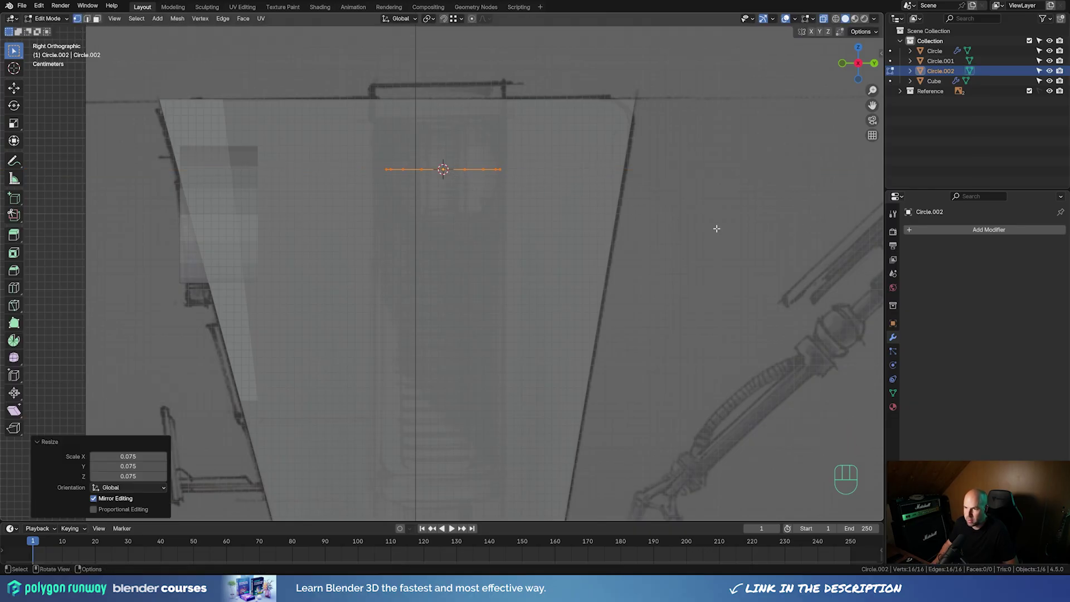
{"action": "key", "text": "r"}
{"action": "key", "text": "y"}
{"action": "key", "text": "KP_9"}
{"action": "key", "text": "KP_0"}
{"action": "key", "text": "KP_Enter"}
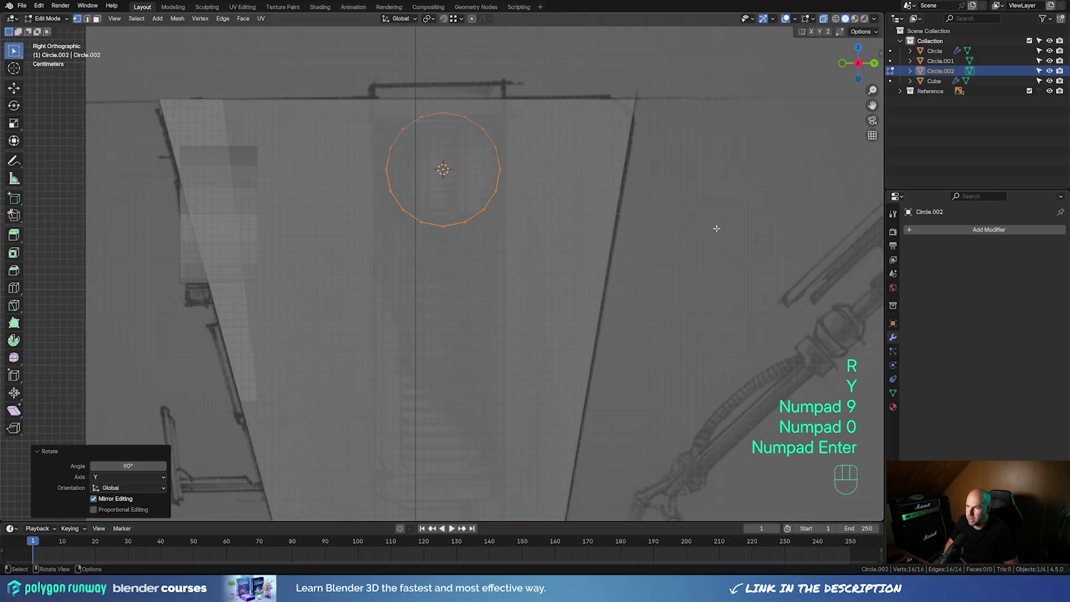
Extrude the shoulder circle outward along X by about 0.04 m and fill its outer end with a face
{"action": "key", "text": "KP_1"}
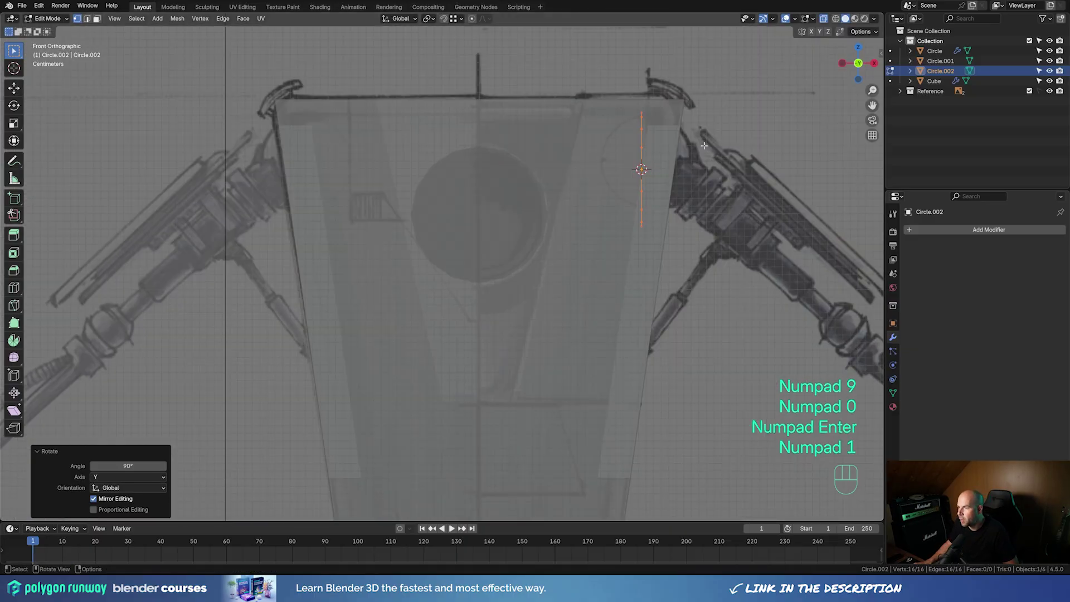
{"action": "key", "text": "e"}
{"action": "key", "text": "x"}
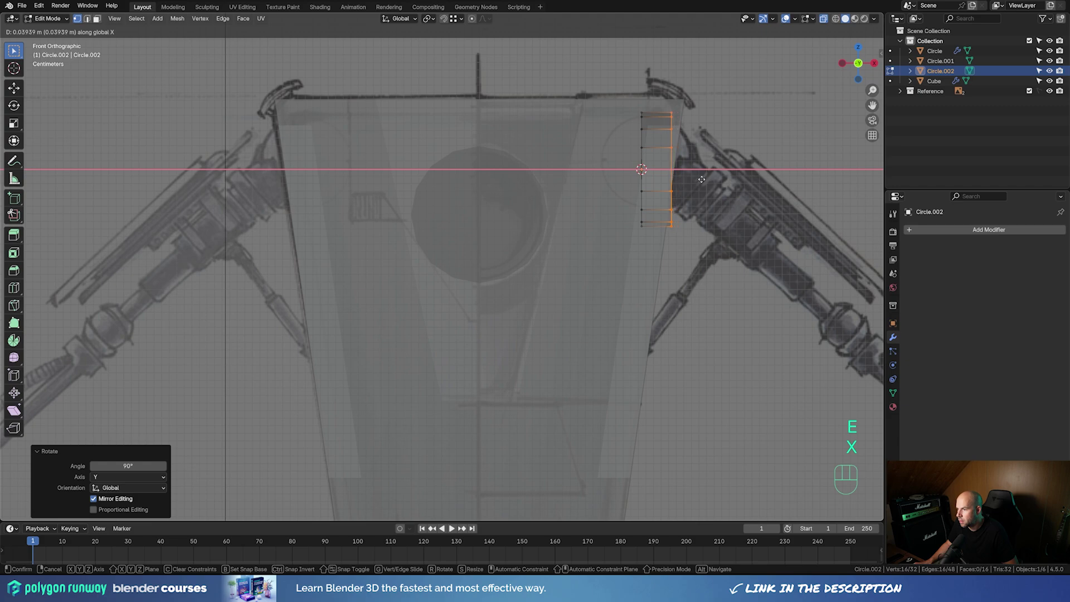
{"action": "left_click", "coordinate": [701, 179]}
{"action": "key", "text": "f"}
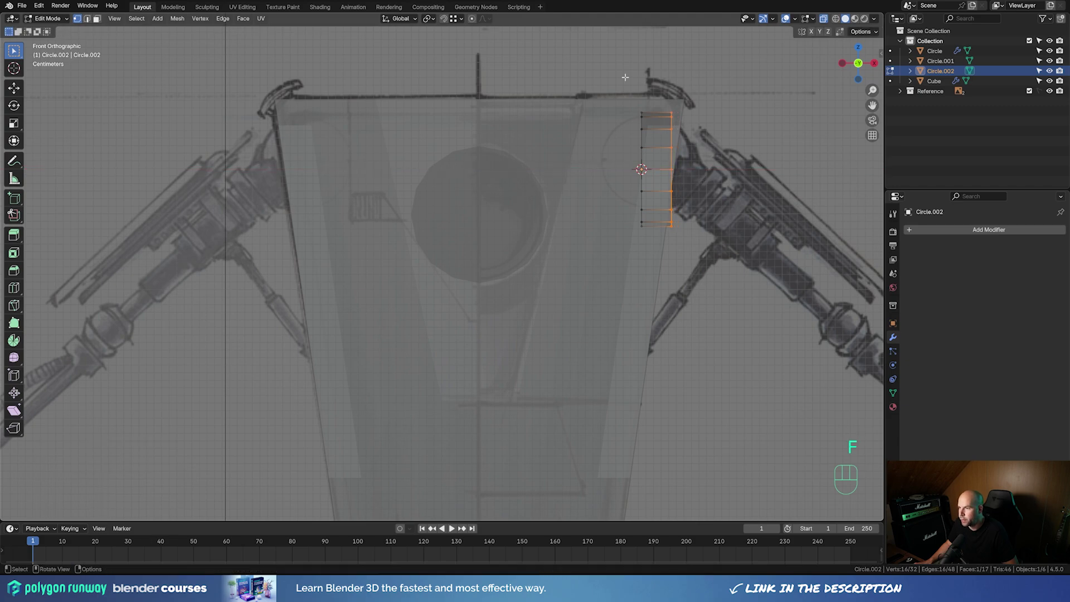
Move the shoulder cylinder's inner ring of vertices about 0.023 m along negative X, deeper into the body
{"action": "left_click_drag", "start_coordinate": [624, 78], "coordinate": [646, 373]}
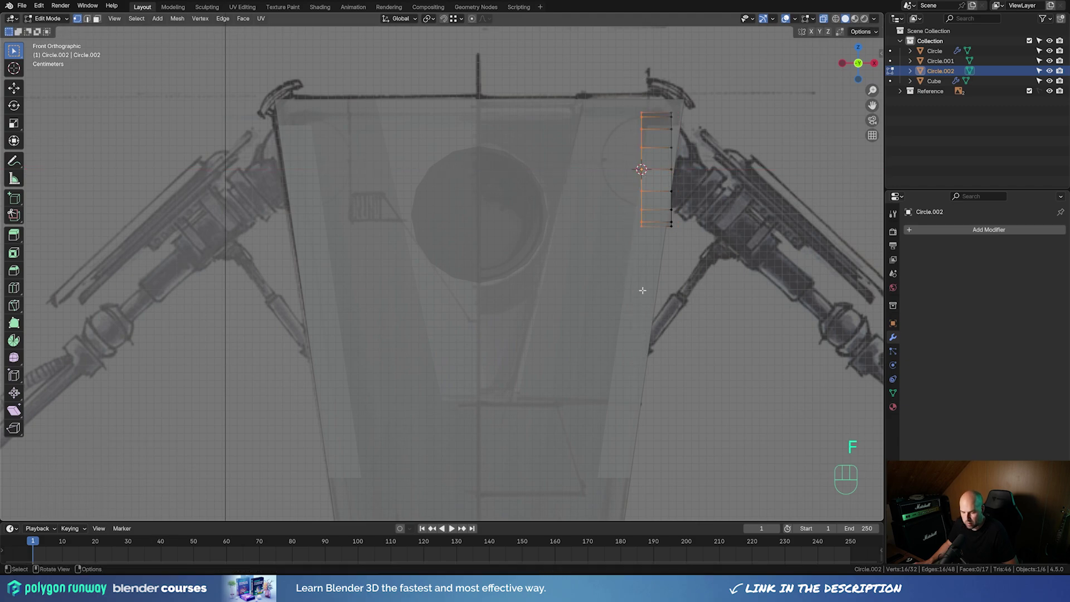
{"action": "key", "text": "g"}
{"action": "key", "text": "x"}
{"action": "left_click", "coordinate": [625, 289]}
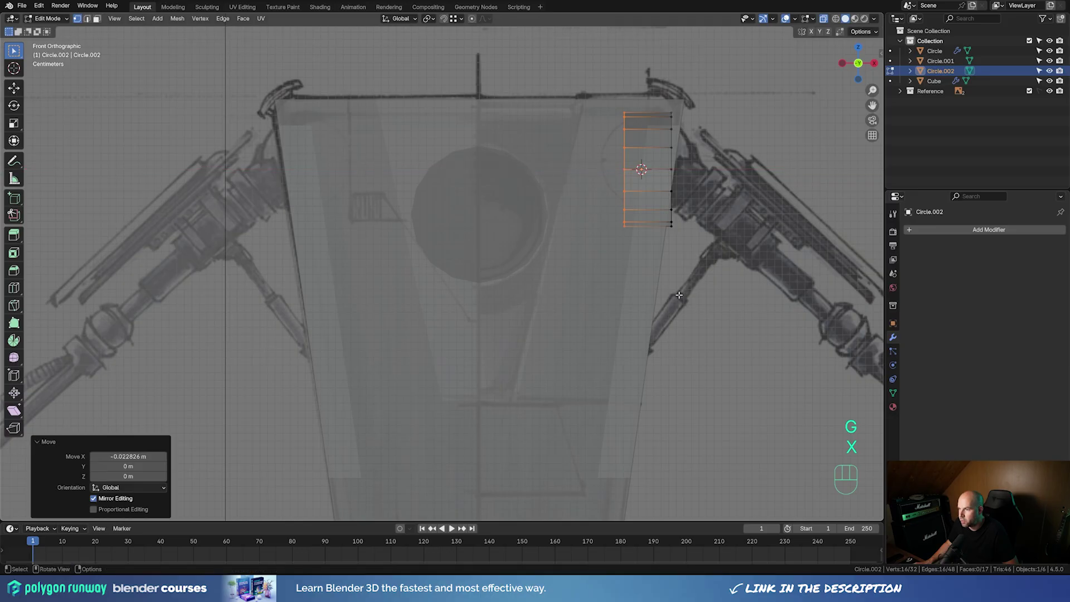
{"action": "middle_click_drag", "start_coordinate": [676, 297], "coordinate": [730, 70]}
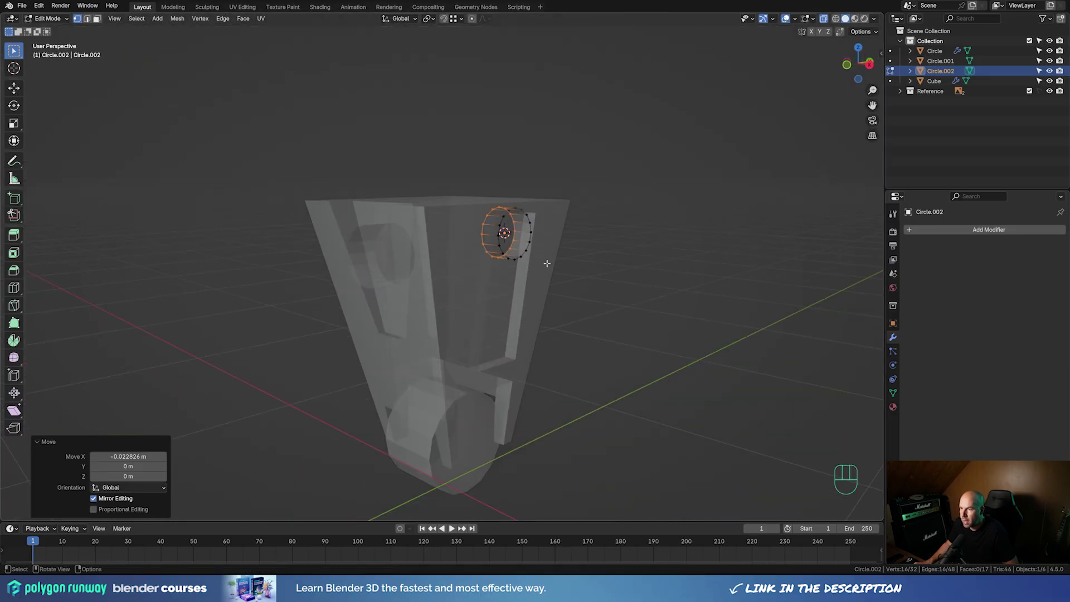
Turn on the Face Orientation overlay and disable X-ray display to check the cylinders' normals
{"action": "key", "text": "Tab"}
{"action": "left_click", "coordinate": [811, 19]}
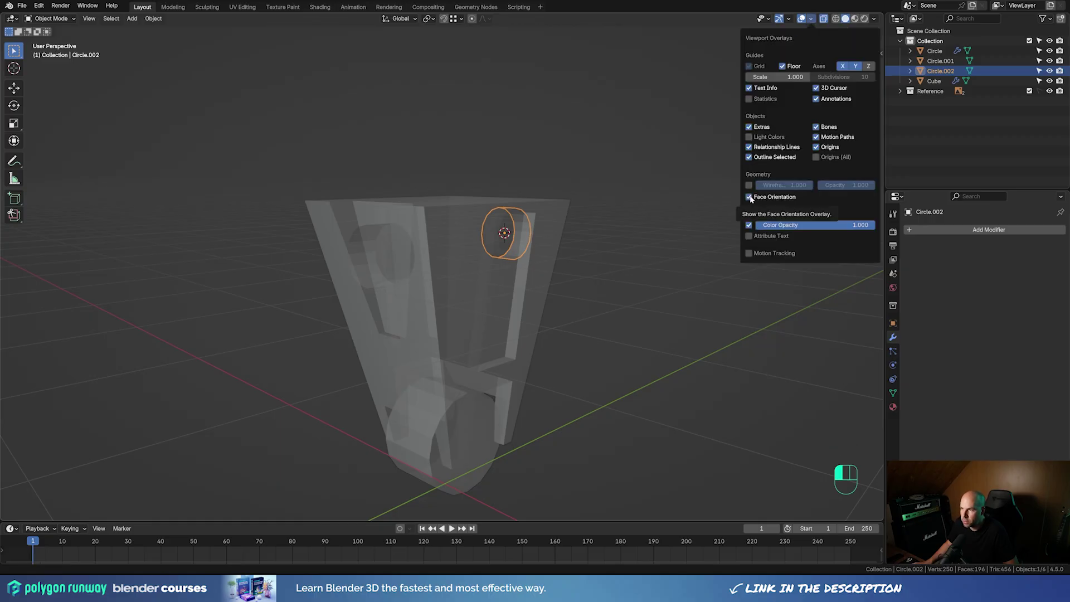
{"action": "left_click", "coordinate": [822, 21]}
{"action": "middle_click_drag", "start_coordinate": [390, 262], "coordinate": [381, 218]}
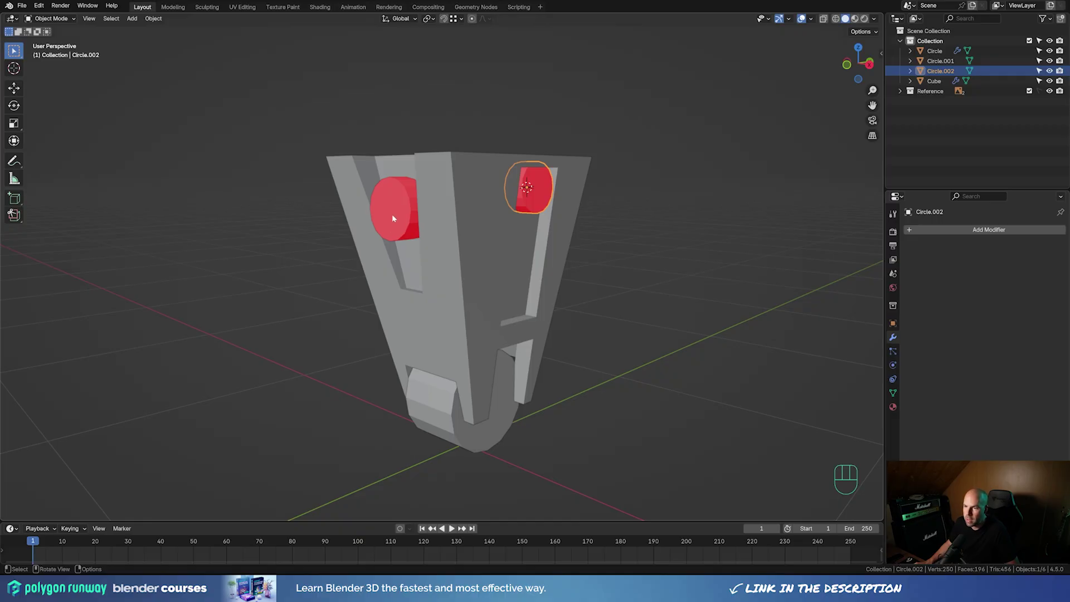
Recalculate the normals of the eye and shoulder cylinders together so all their faces point outward
{"action": "left_click", "coordinate": [390, 214], "text": "shift"}
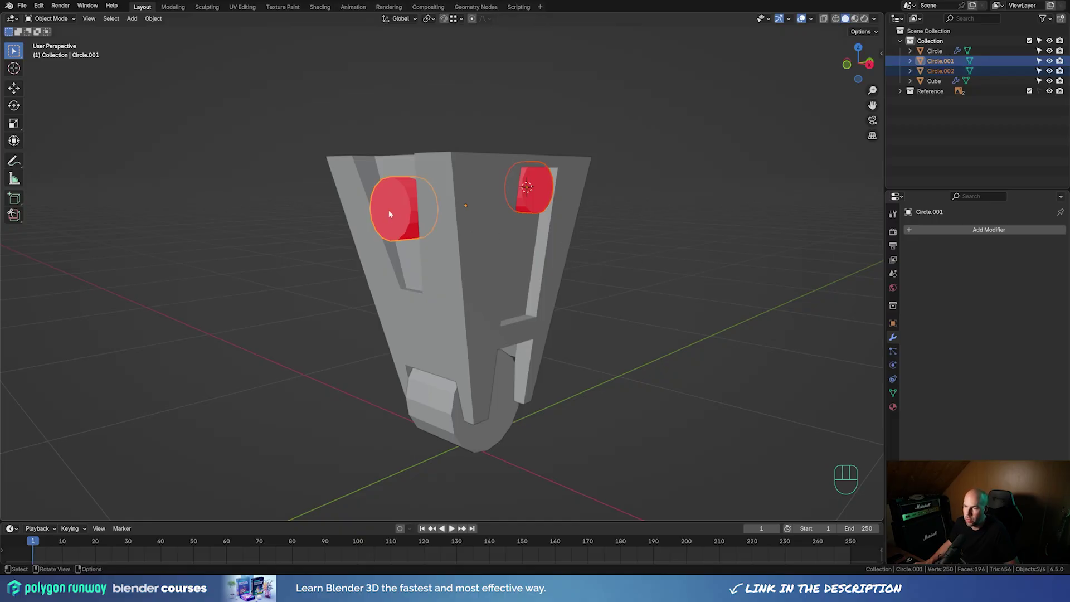
{"action": "middle_click_drag", "start_coordinate": [390, 214], "coordinate": [449, 234]}
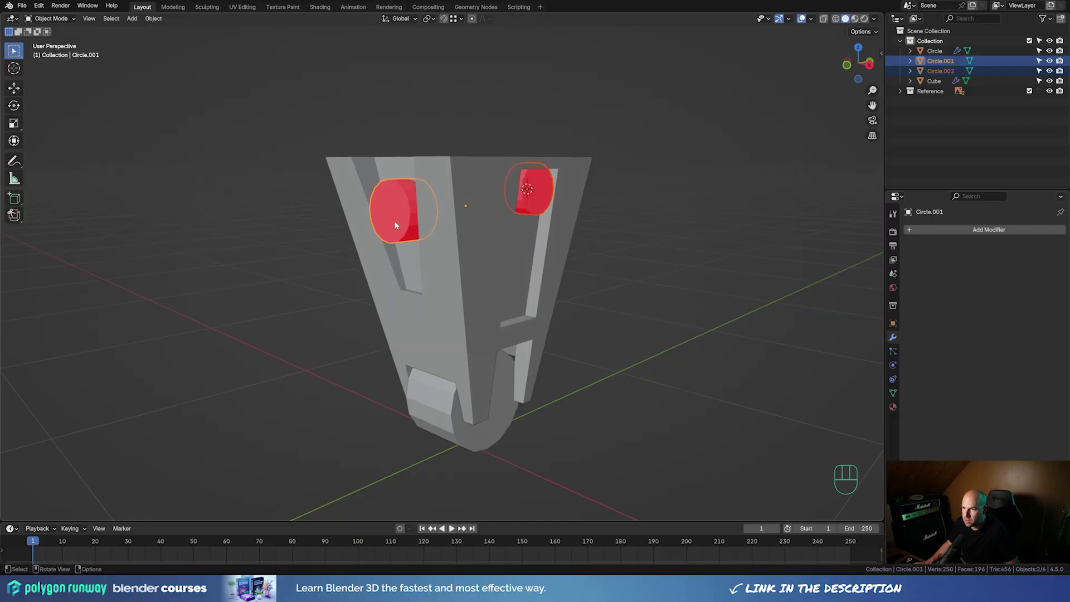
{"action": "key", "text": "Tab"}
{"action": "key", "text": "a"}
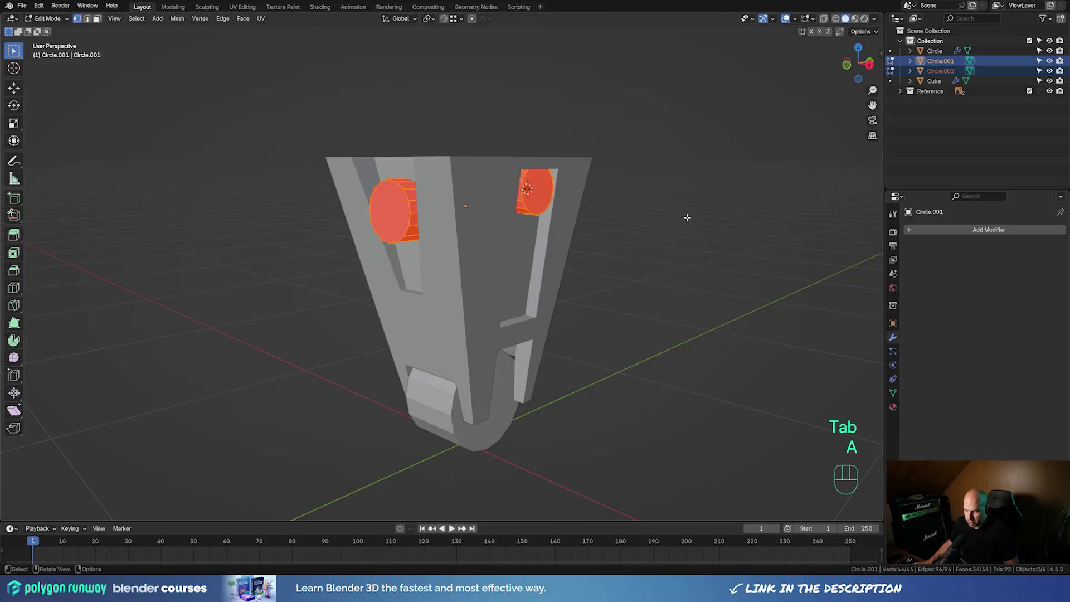
{"action": "key", "text": "n"}
{"action": "key", "text": "n"}
{"action": "key", "text": "shift+n"}
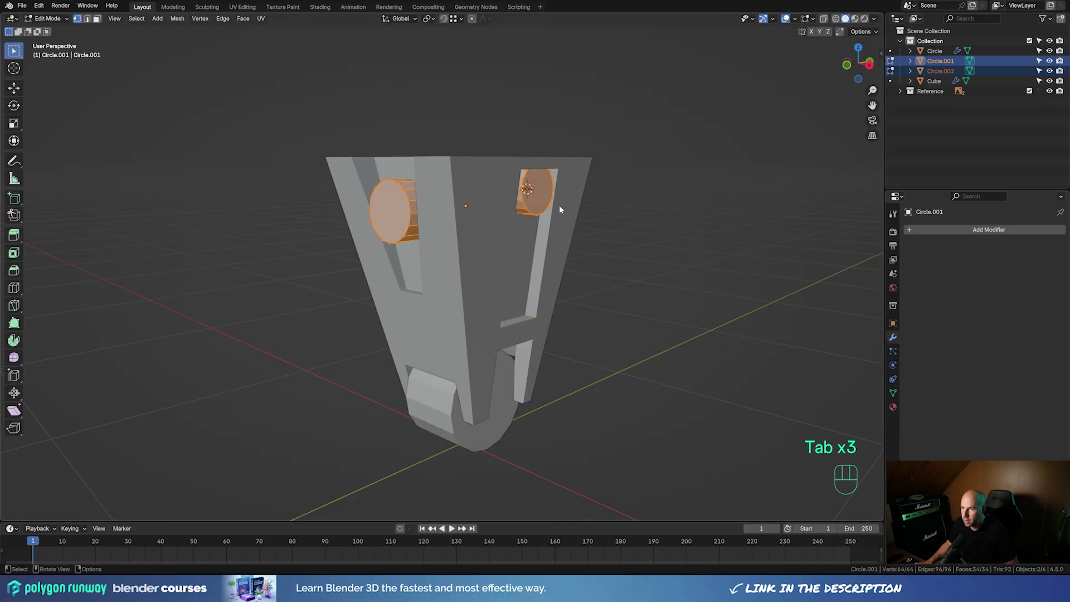
{"action": "key", "text": "Tab"}
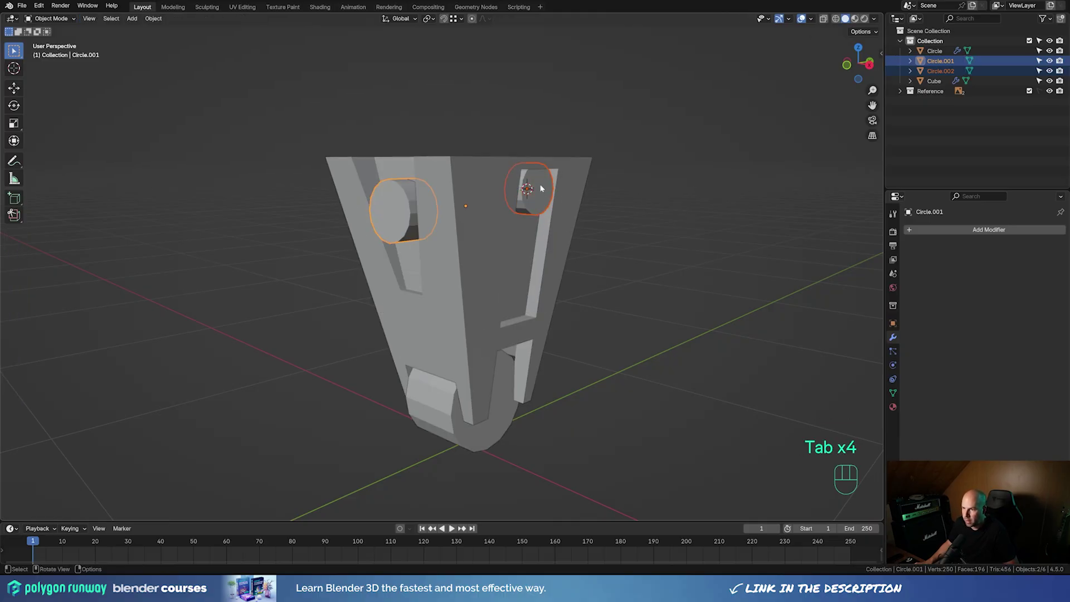
Snap the 3D cursor to the origin of the shoulder cylinder
{"action": "key", "text": "KP_1"}
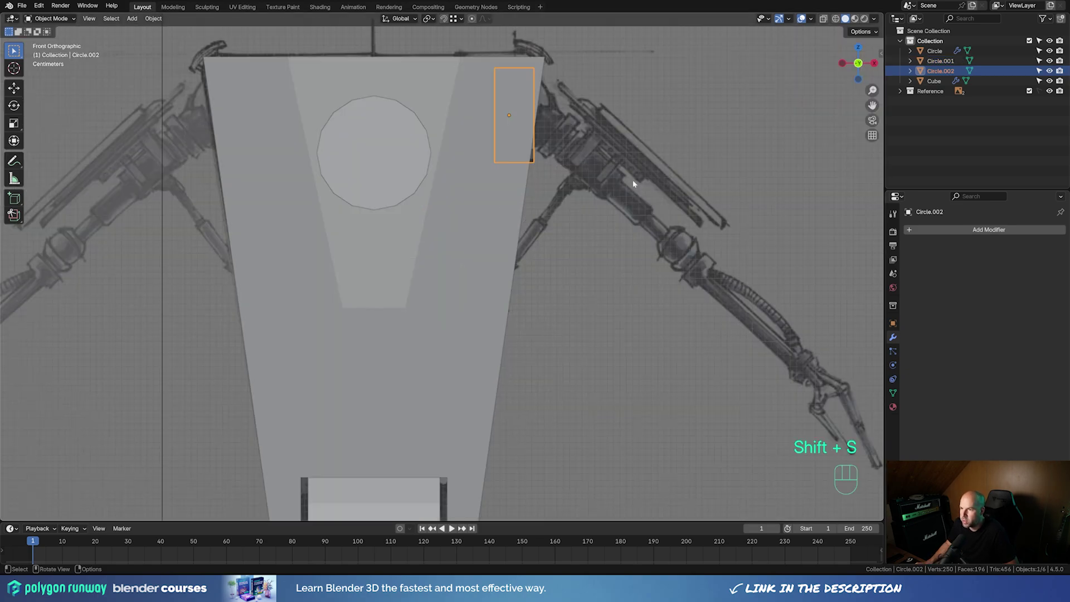
{"action": "middle_click_drag", "start_coordinate": [633, 183], "coordinate": [626, 95]}
{"action": "key", "text": "shift+s"}
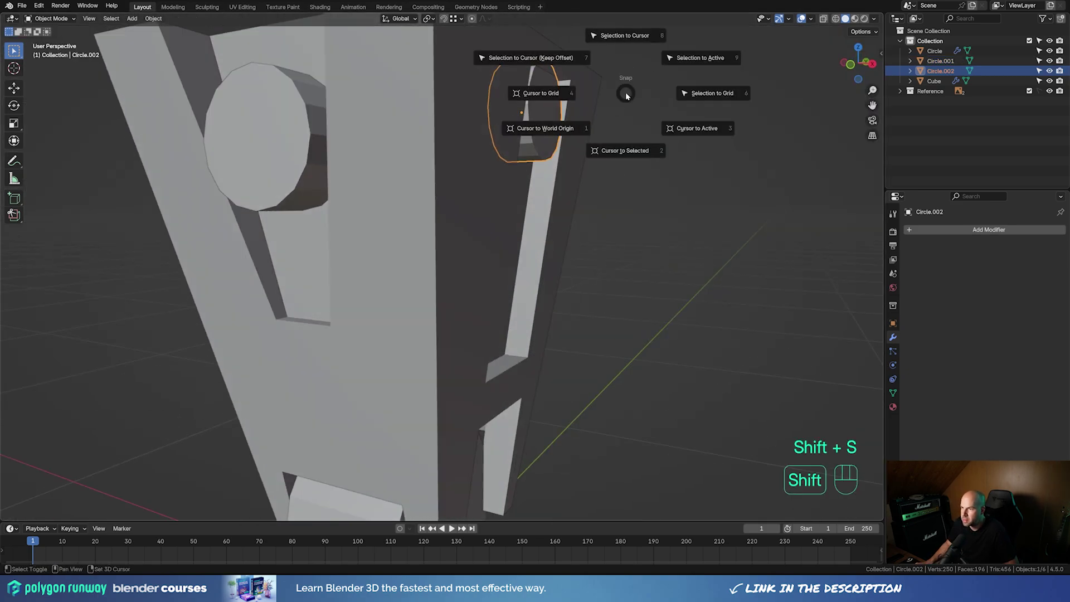
{"action": "left_click", "coordinate": [614, 162]}
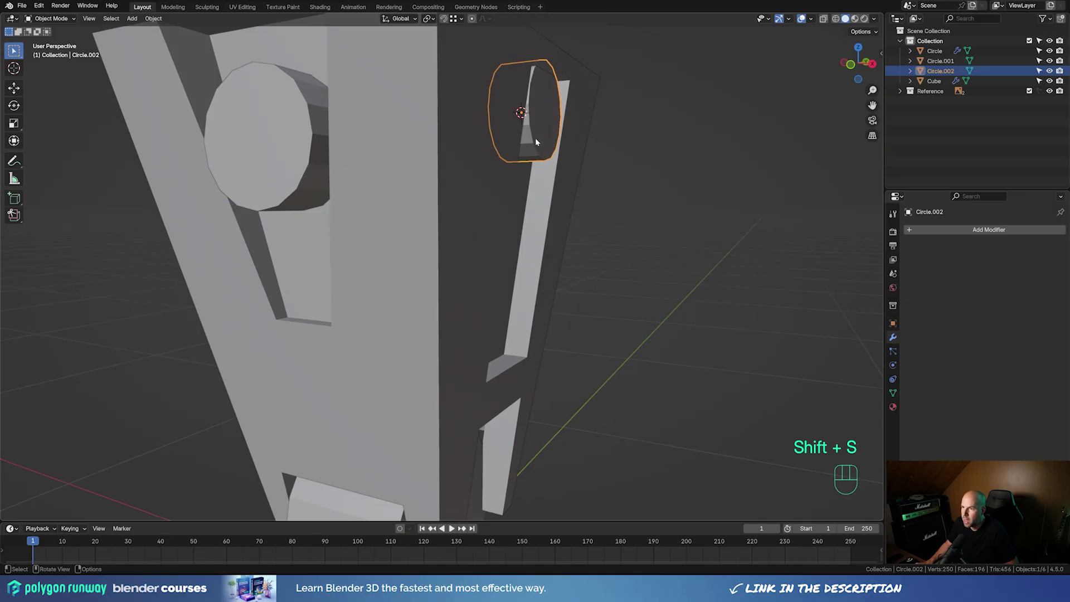
Add a cylinder mesh with 12 vertices at the 3D cursor on the shoulder
{"action": "key", "text": "KP_1"}
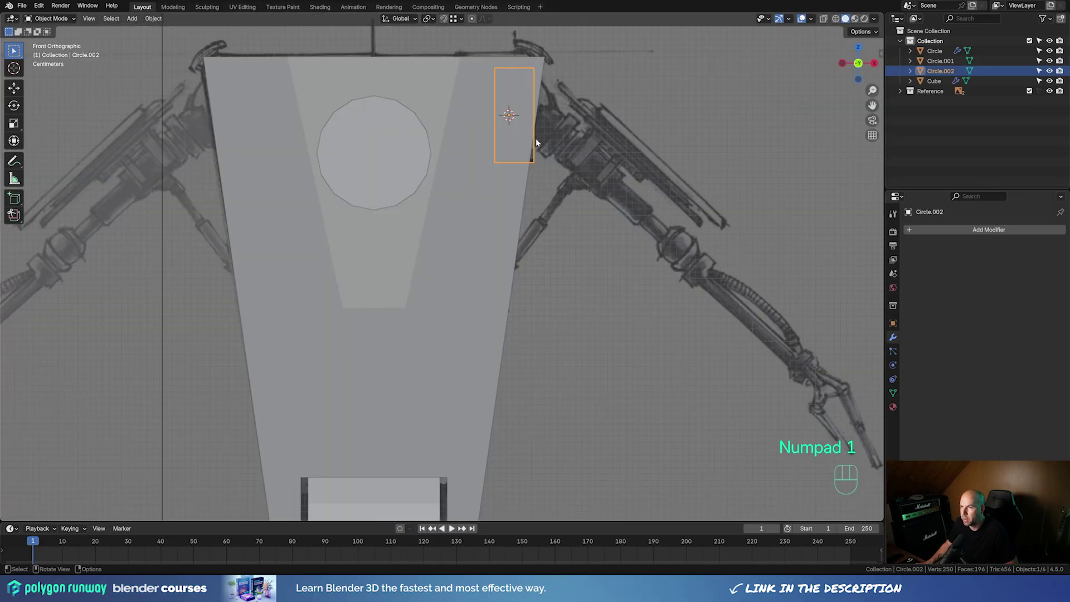
{"action": "key", "text": "shift+a"}
{"action": "mouse_move", "coordinate": [555, 134]}
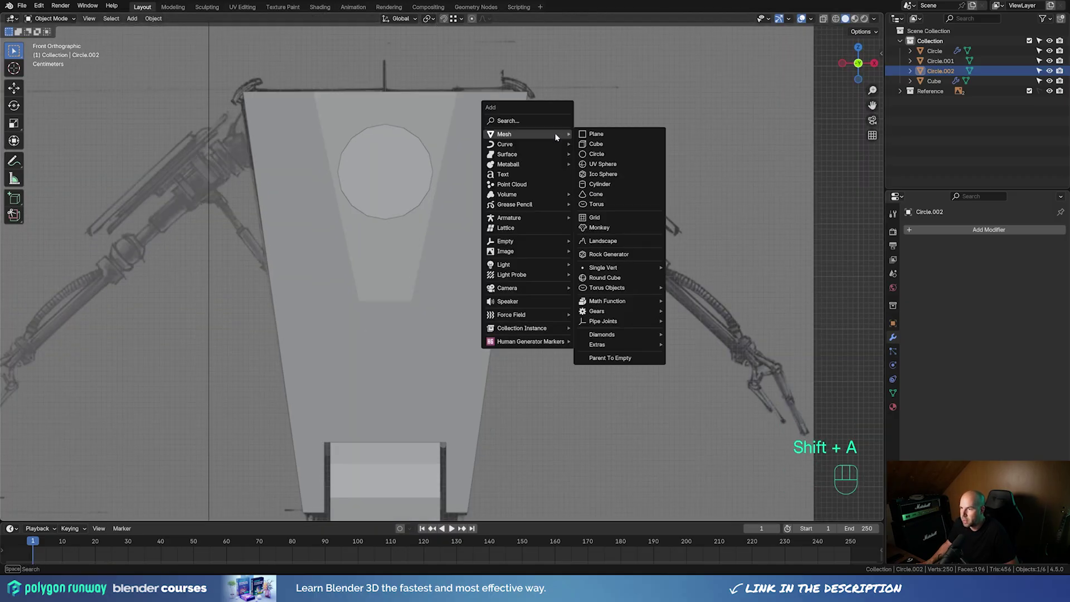
{"action": "left_click", "coordinate": [616, 187]}
{"action": "left_click", "coordinate": [128, 393]}
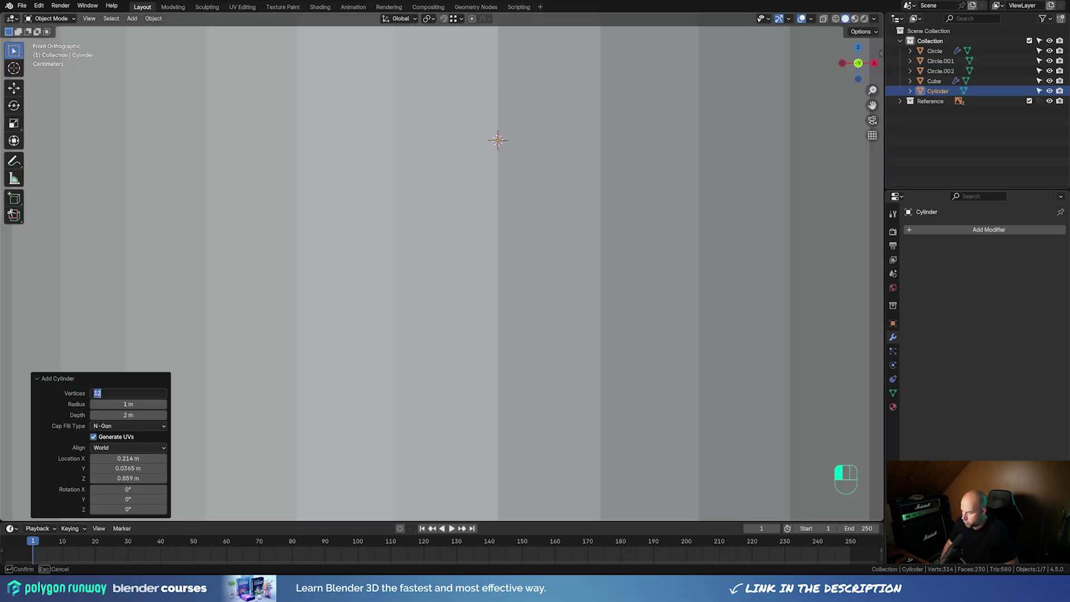
{"action": "type", "text": "12"}
{"action": "key", "text": "Return"}
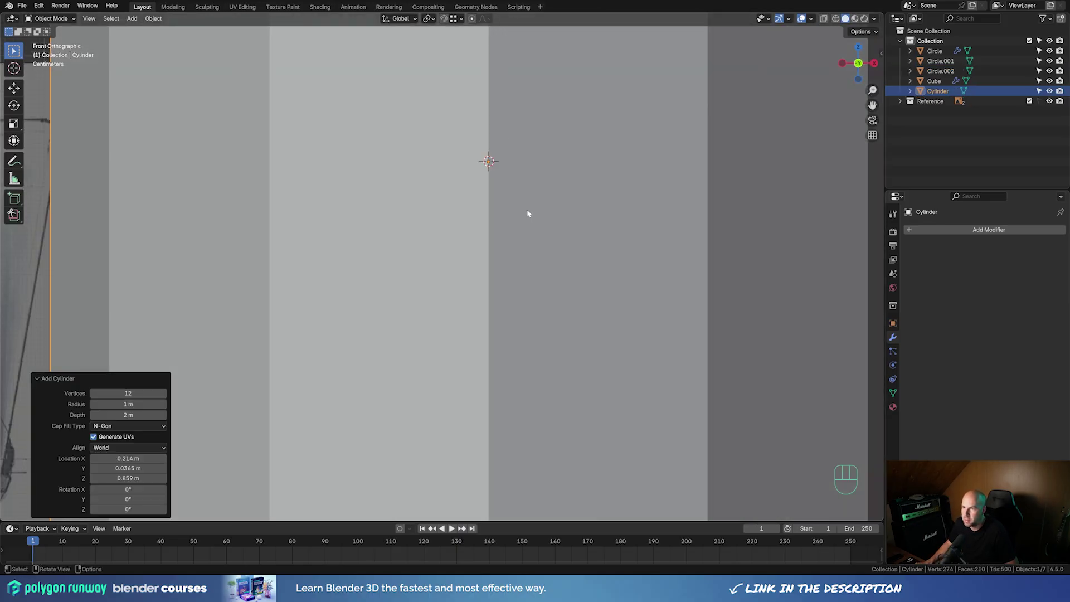
Shrink the new cylinder's mesh by a factor of about 0.113 and again by about 0.235
{"action": "key", "text": "Tab"}
{"action": "key", "text": "s"}
{"action": "left_click", "coordinate": [519, 184]}
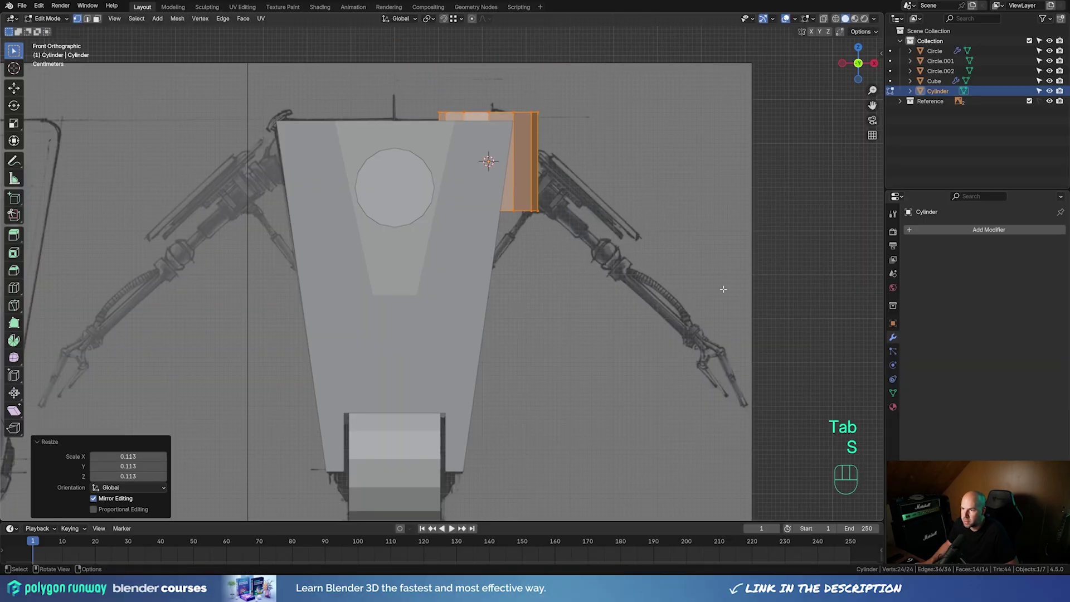
{"action": "key", "text": "s"}
{"action": "left_click", "coordinate": [536, 202]}
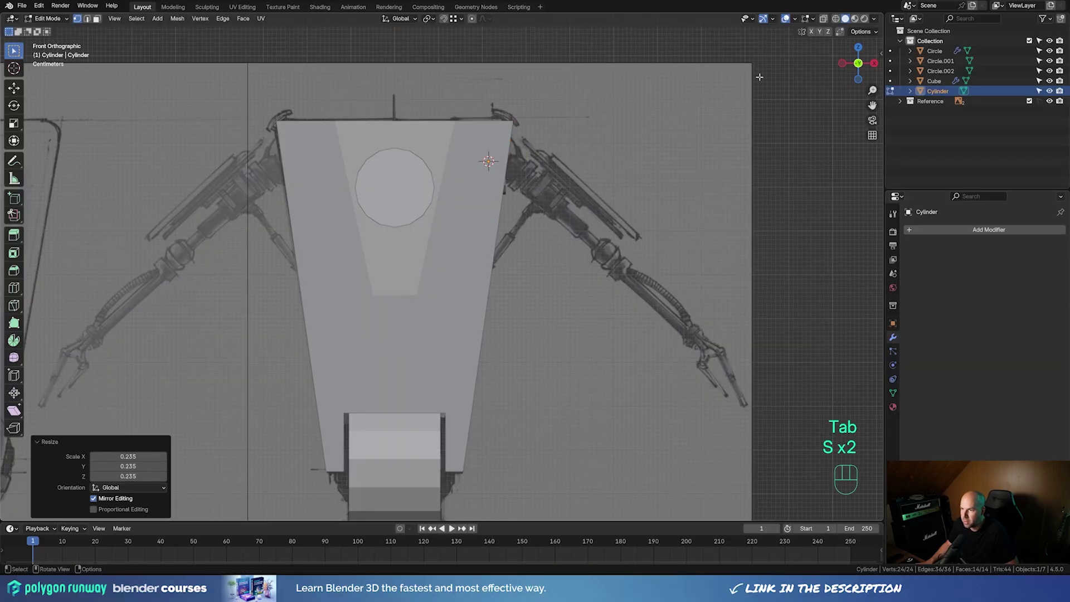
Enable X-ray display and scale the small cylinder's mesh by about 1.06 to fit inside the shoulder cylinder
{"action": "left_click", "coordinate": [823, 18]}
{"action": "scroll", "coordinate": [549, 190], "scroll_direction": "up", "scroll_amount": 3}
{"action": "key", "text": "s"}
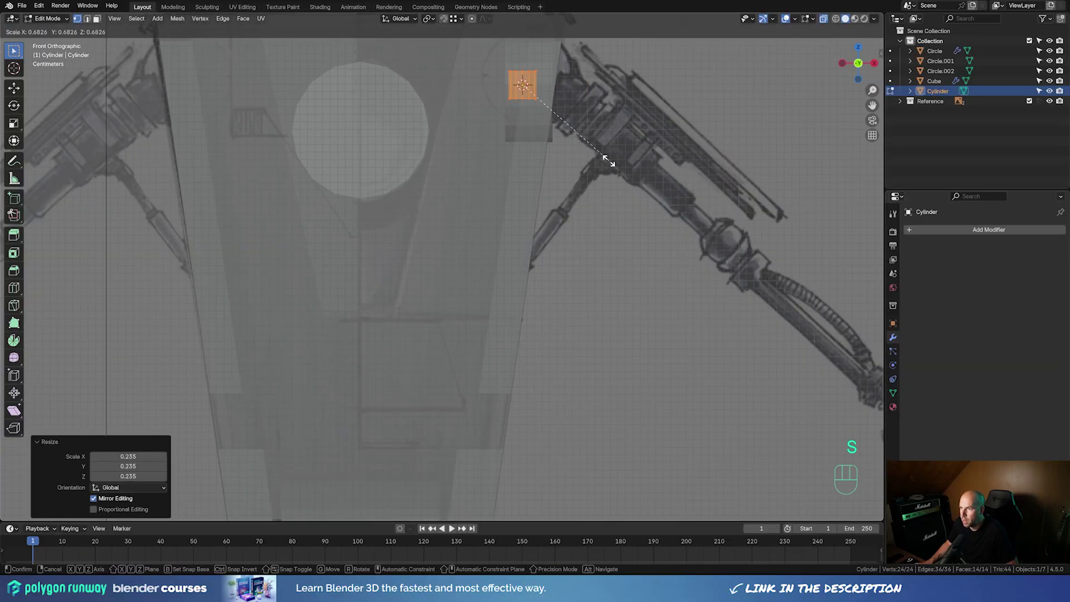
{"action": "left_click", "coordinate": [675, 176]}
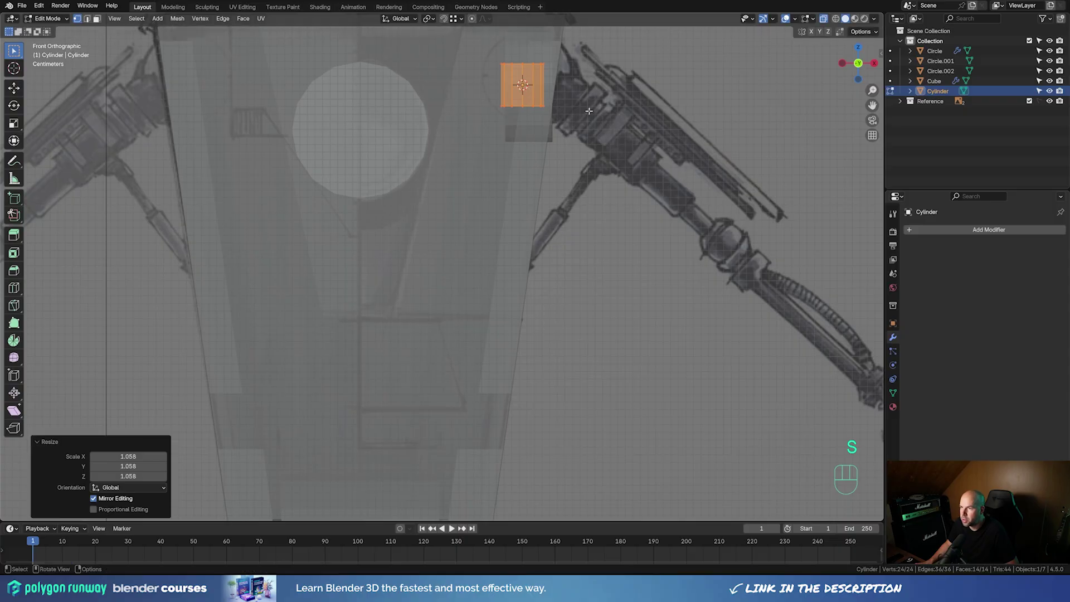
Move the small cylinder object about 0.038 m outward along X toward the sketched arm
{"action": "key", "text": "Tab"}
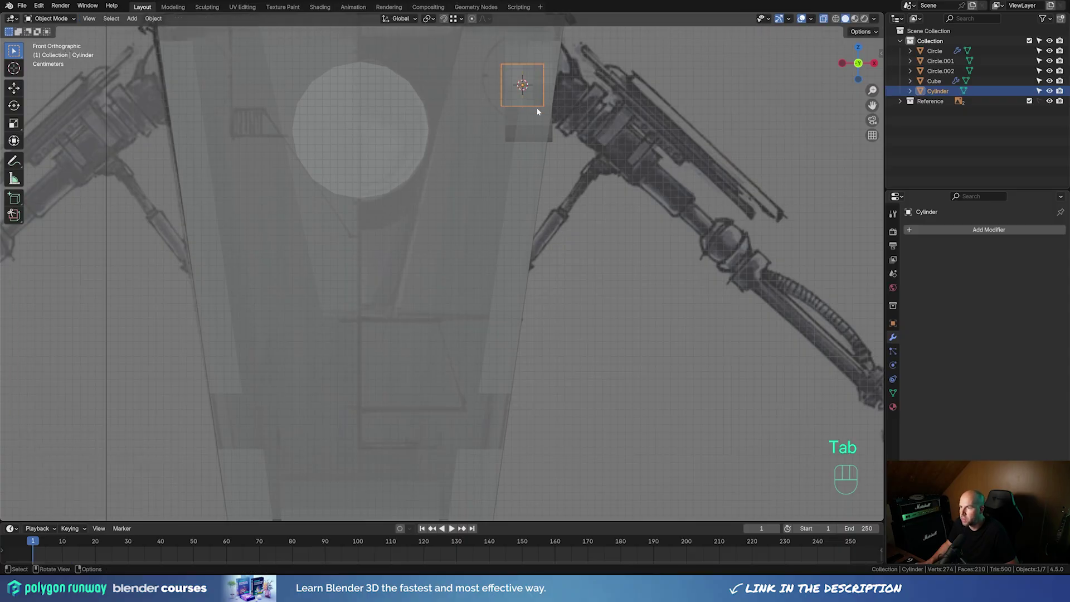
{"action": "key", "text": "g"}
{"action": "key", "text": "x"}
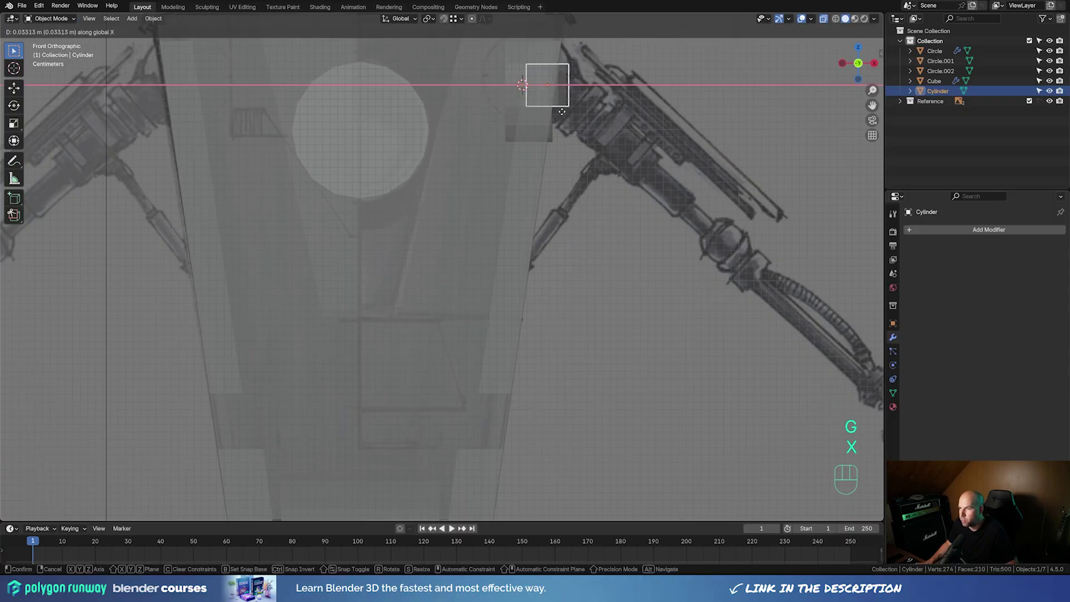
{"action": "left_click", "coordinate": [565, 111]}
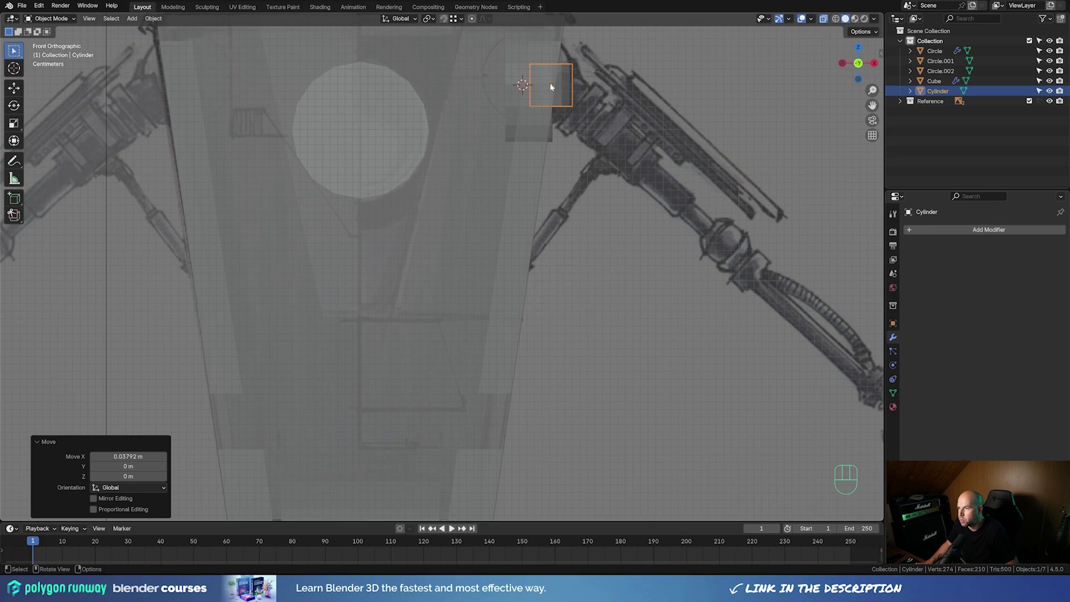
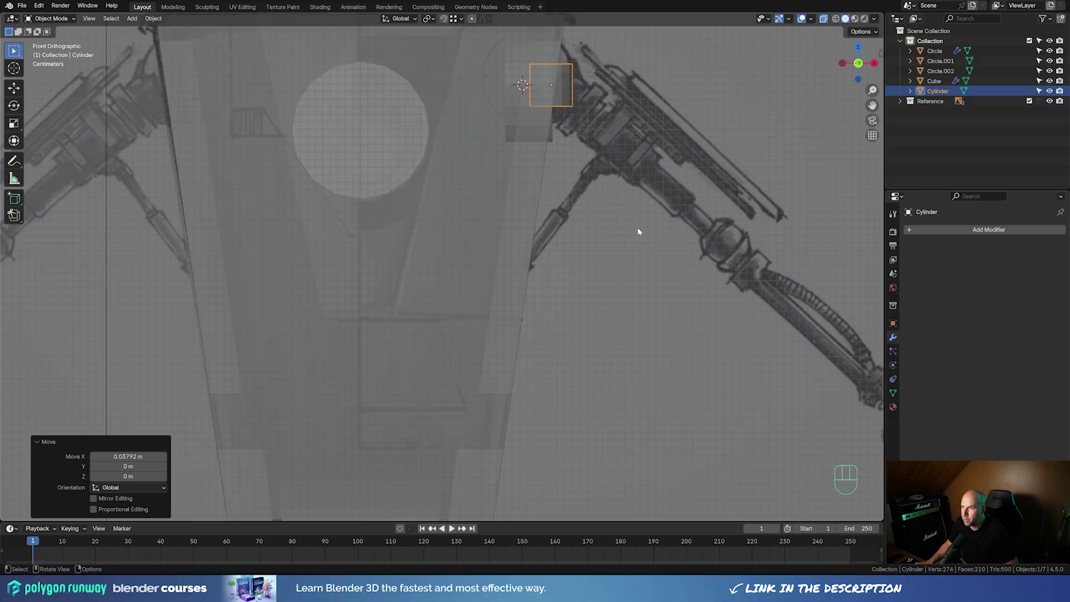
Rotate the small shoulder cylinder by about -48° in the front view to follow the sketched upper arm's slope
{"action": "key", "text": "r"}
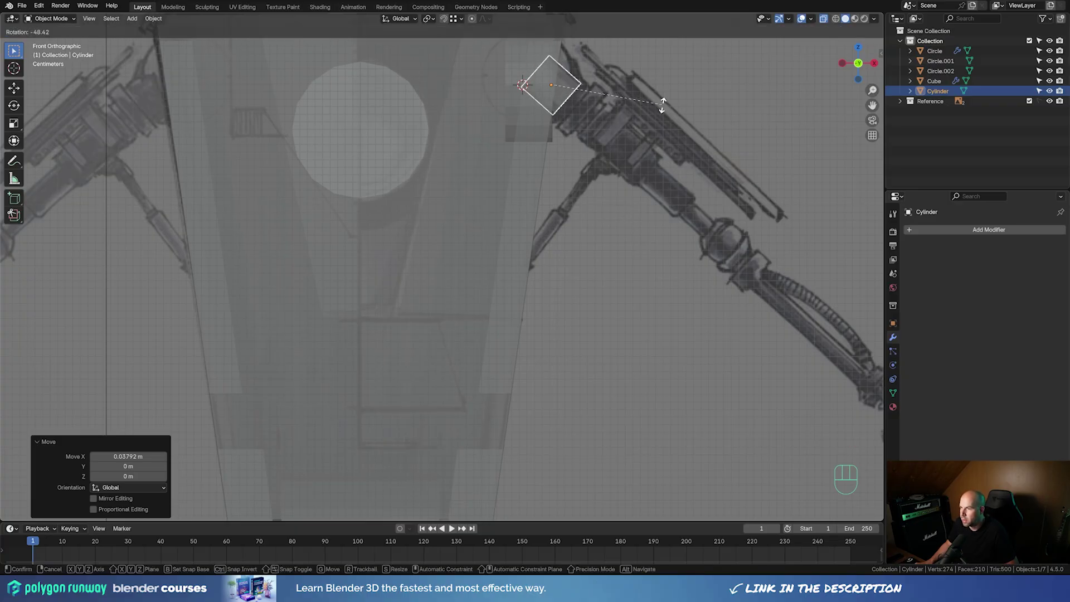
{"action": "left_click", "coordinate": [662, 105]}
{"action": "scroll", "coordinate": [610, 149], "scroll_direction": "down", "scroll_amount": 3}
Extend the cylinder's outer-end vertices about 0.281 m along its local Z axis down to the sketched elbow
{"action": "key", "text": "Tab"}
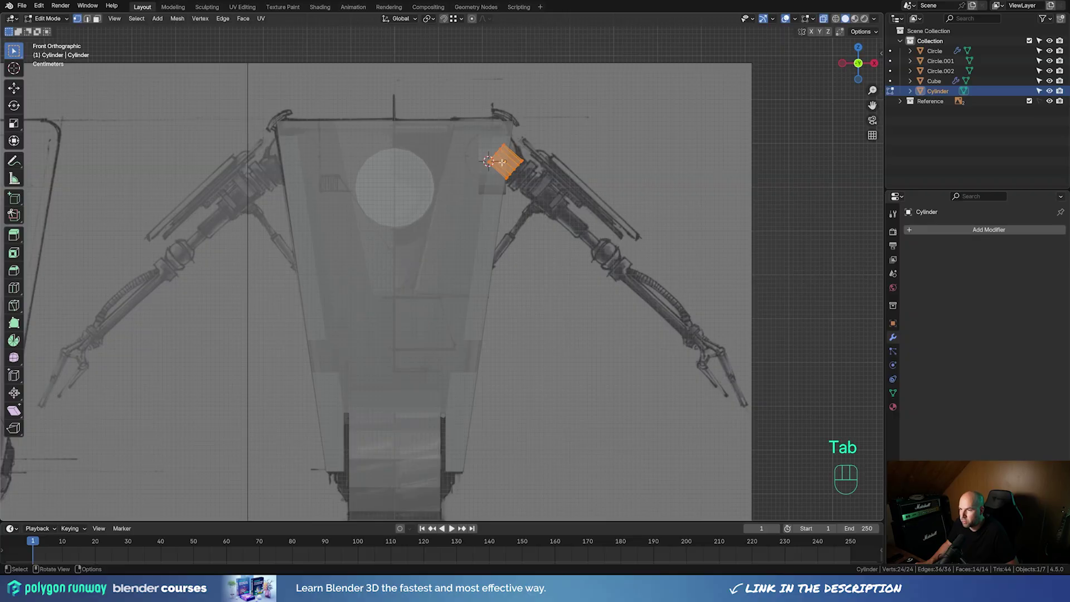
{"action": "left_click_drag", "start_coordinate": [498, 156], "coordinate": [558, 209]}
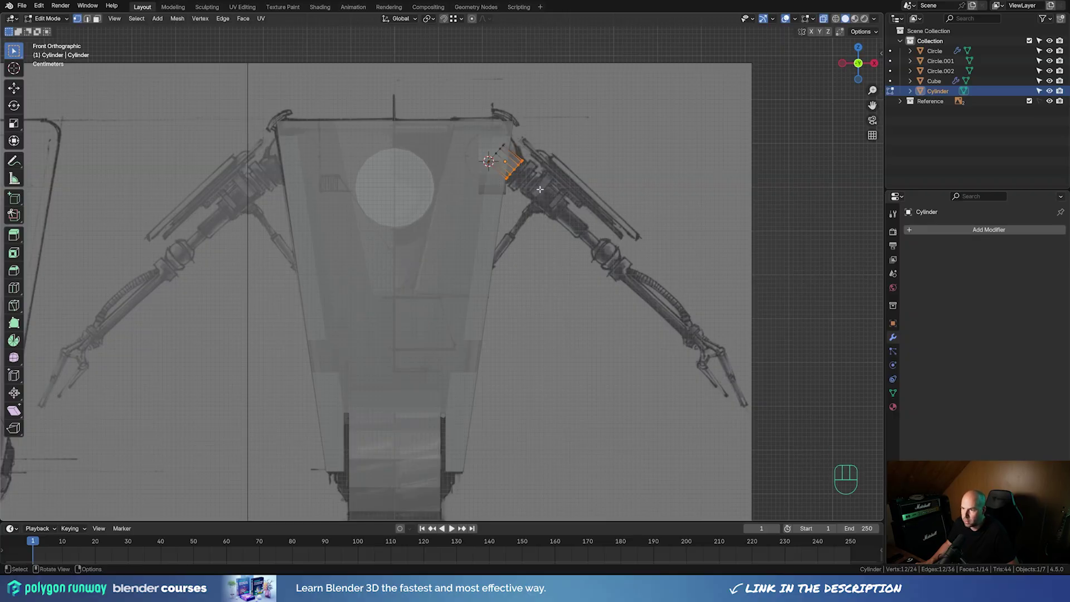
{"action": "key", "text": "g"}
{"action": "key", "text": "z"}
{"action": "key", "text": "z"}
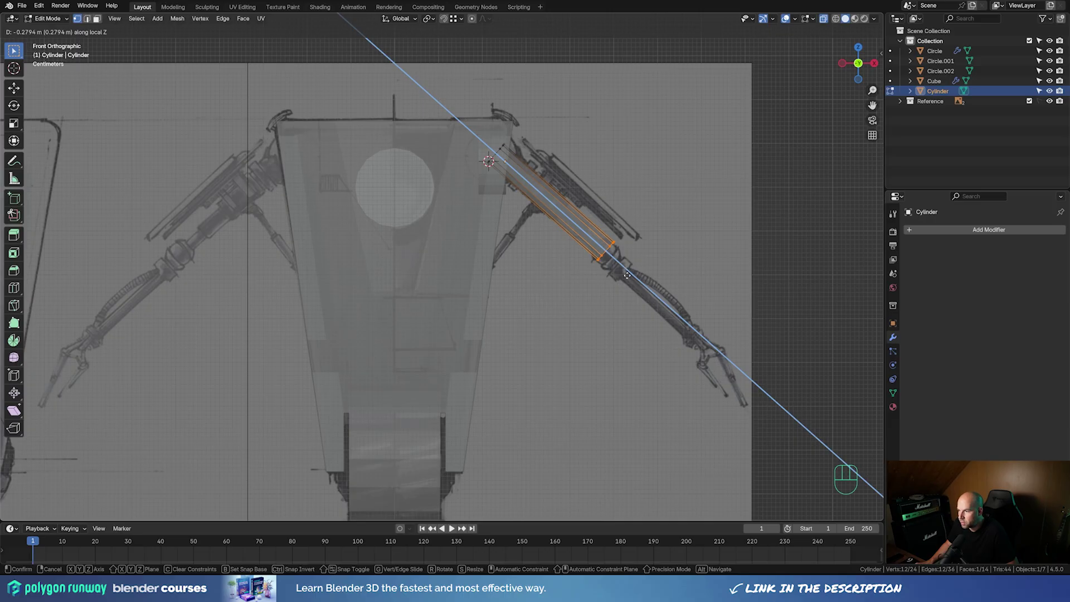
{"action": "left_click", "coordinate": [627, 276]}
Rotate the lengthened arm cylinder object by about 0.8° to align it with the sketched upper arm
{"action": "scroll", "coordinate": [668, 245], "scroll_direction": "up", "scroll_amount": 2}
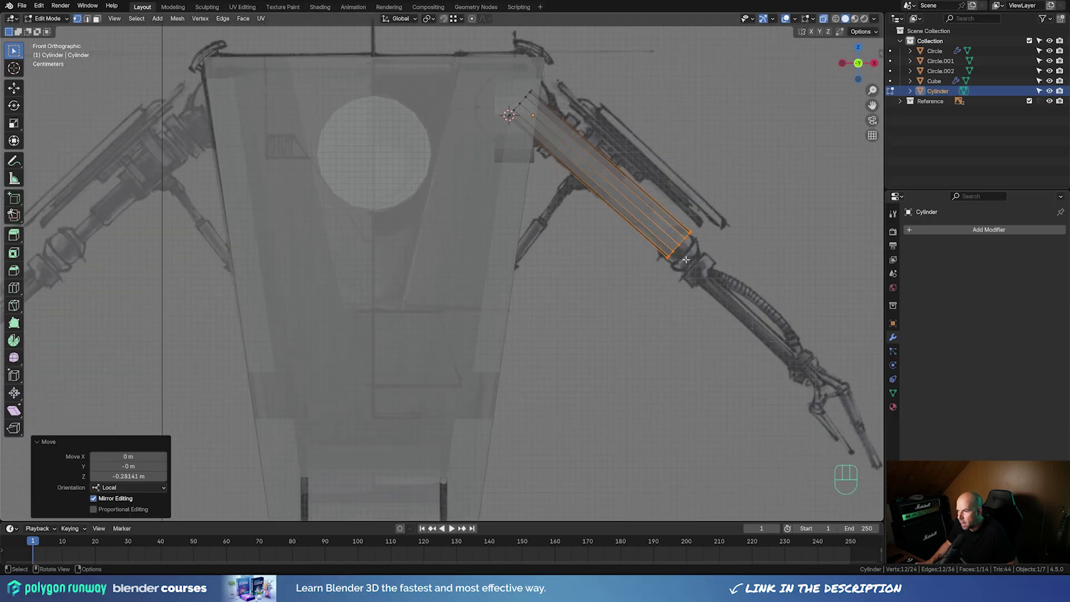
{"action": "middle_click_drag", "start_coordinate": [721, 240], "coordinate": [657, 265], "text": "shift"}
{"action": "key", "text": "Tab"}
{"action": "key", "text": "r"}
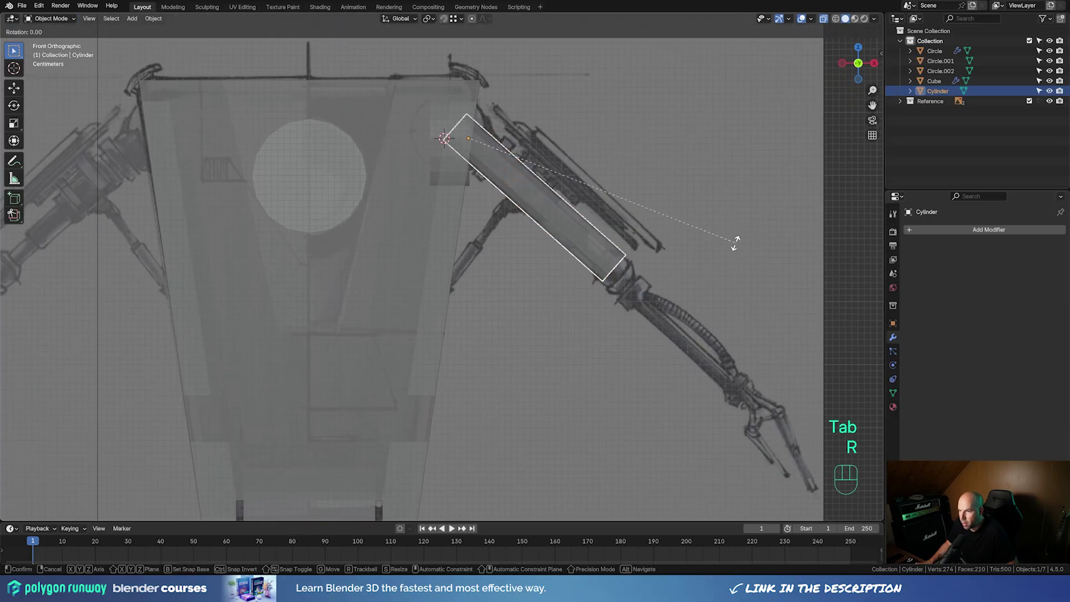
{"action": "left_click", "coordinate": [733, 246]}
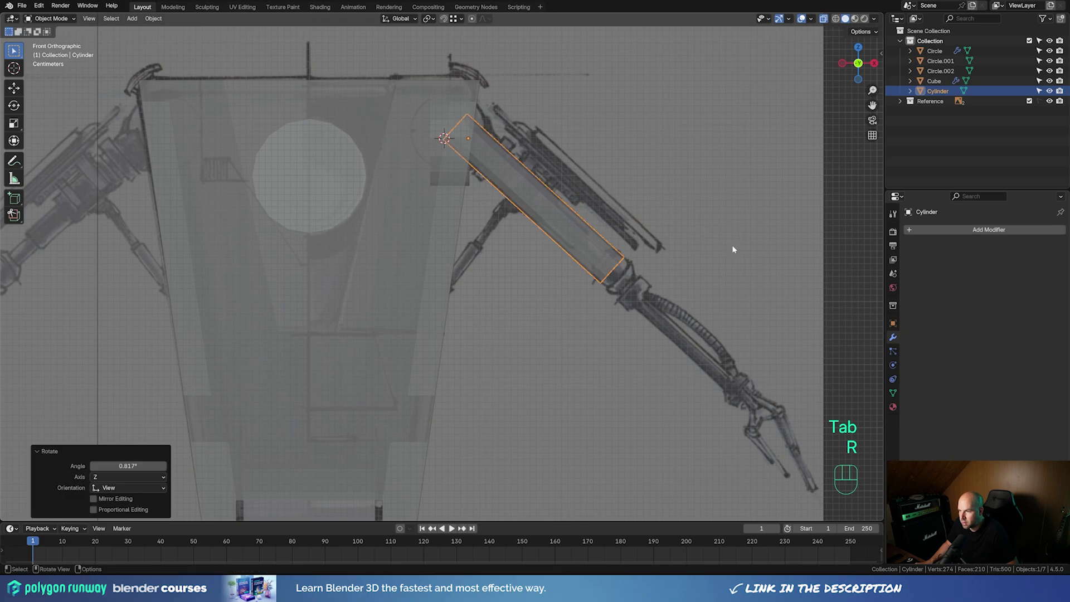
Snap the 3D cursor to the selected end vertices of the upper-arm cylinder at the elbow
{"action": "middle_click_drag", "start_coordinate": [731, 245], "coordinate": [612, 241]}
{"action": "key", "text": "KP_1"}
{"action": "key", "text": "Tab"}
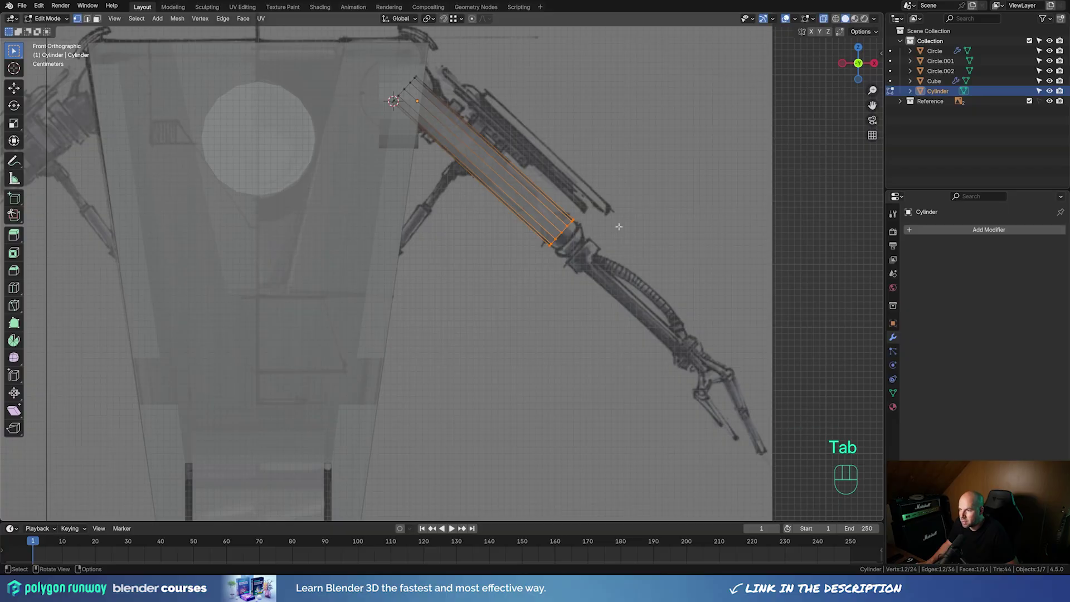
{"action": "key", "text": "shift+s"}
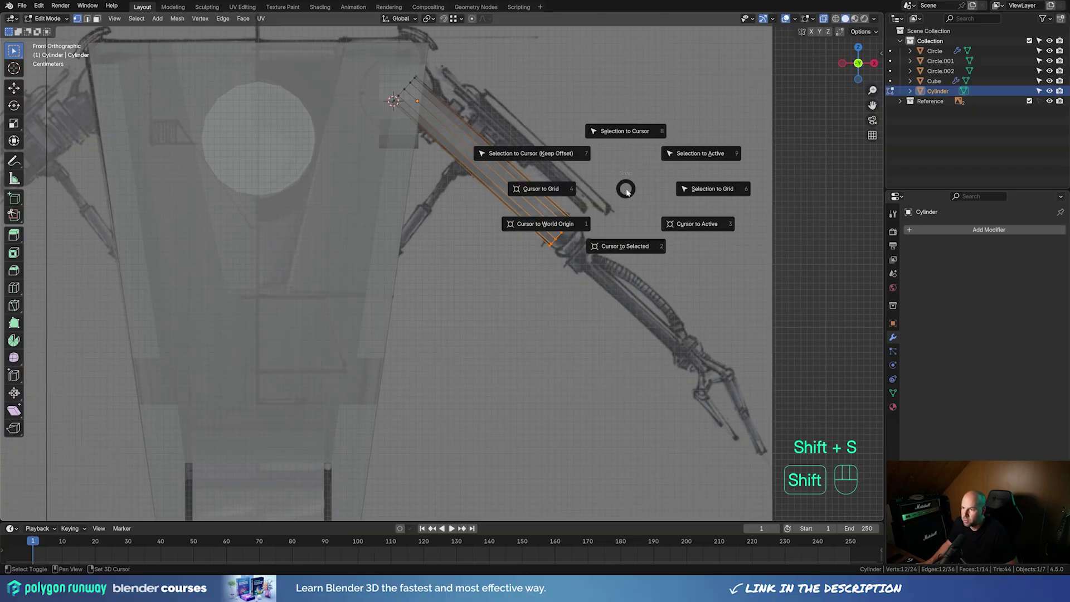
{"action": "left_click", "coordinate": [633, 253]}
{"action": "key", "text": "Tab"}
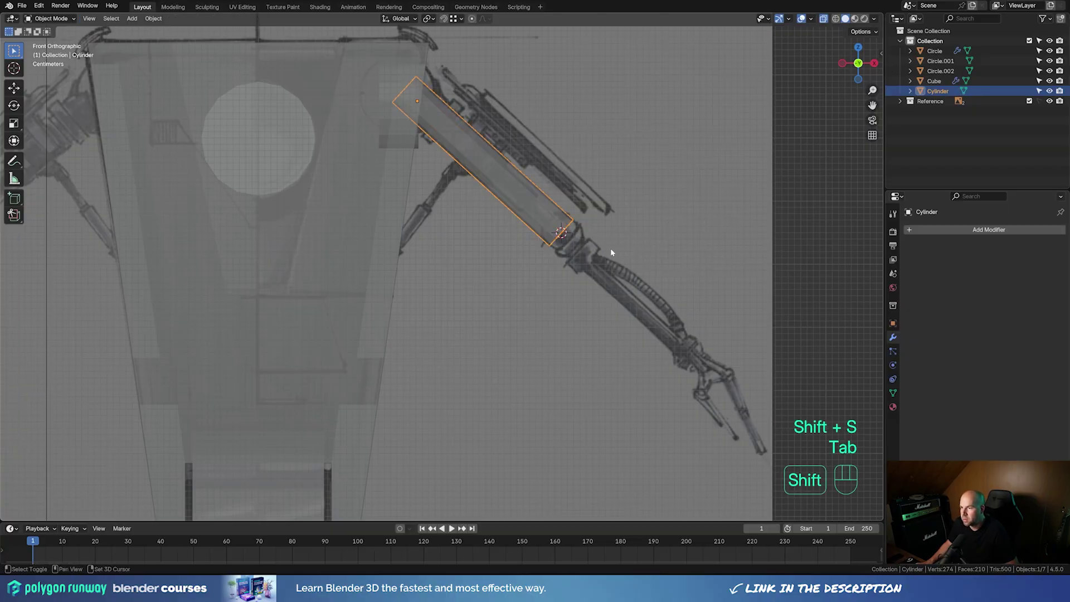
Look up the add-on that provides extra mesh primitives by searching the extensions in the preferences for "extra"
{"action": "key", "text": "shift+a"}
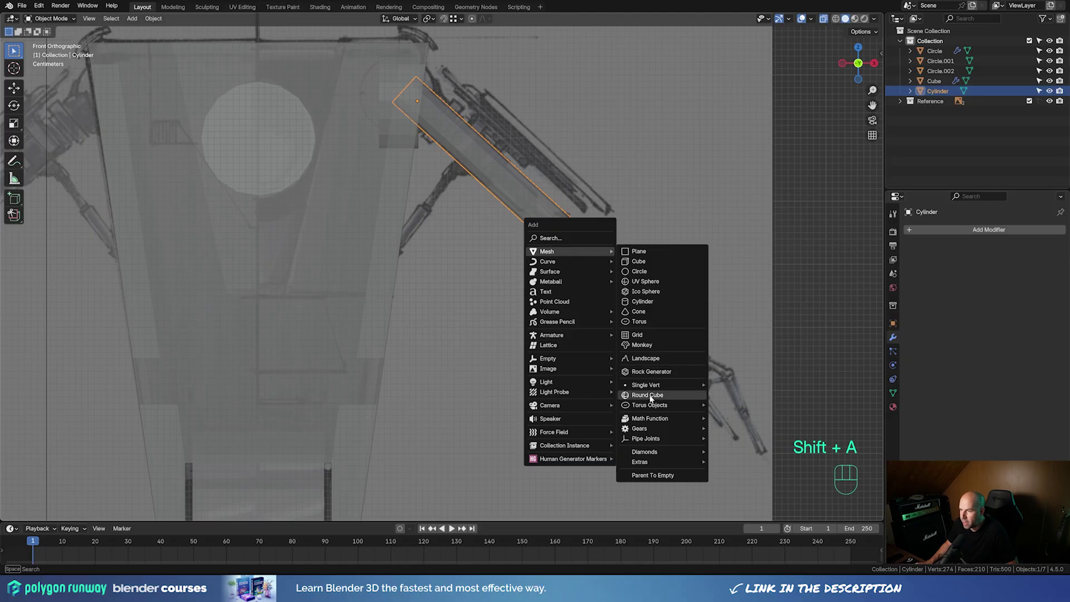
{"action": "left_click", "coordinate": [39, 6]}
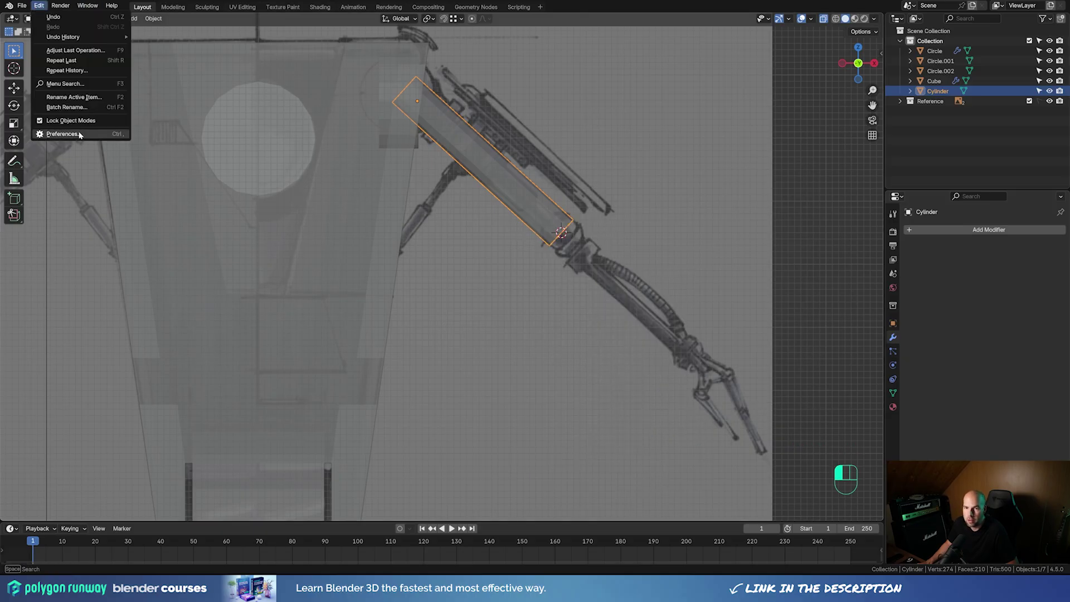
{"action": "left_click", "coordinate": [74, 134]}
{"action": "left_click", "coordinate": [39, 81]}
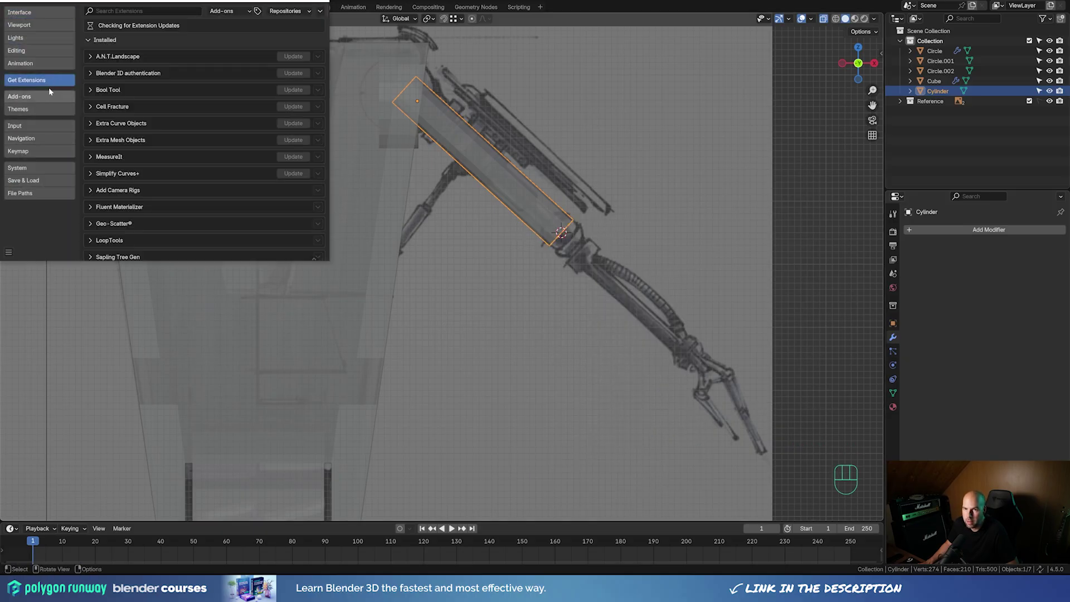
{"action": "left_click", "coordinate": [146, 11]}
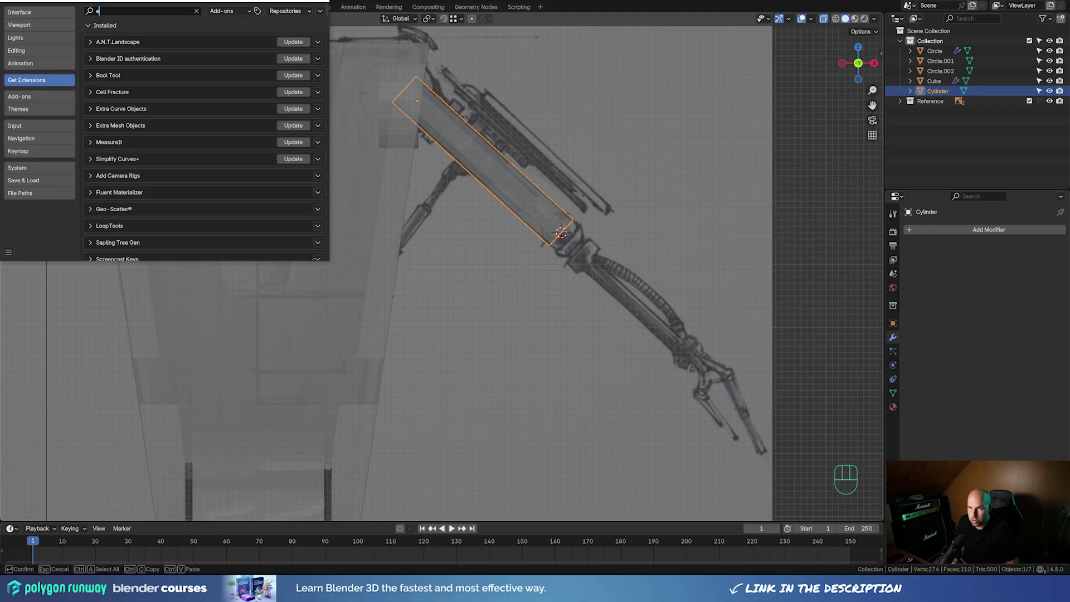
{"action": "type", "text": "extra"}
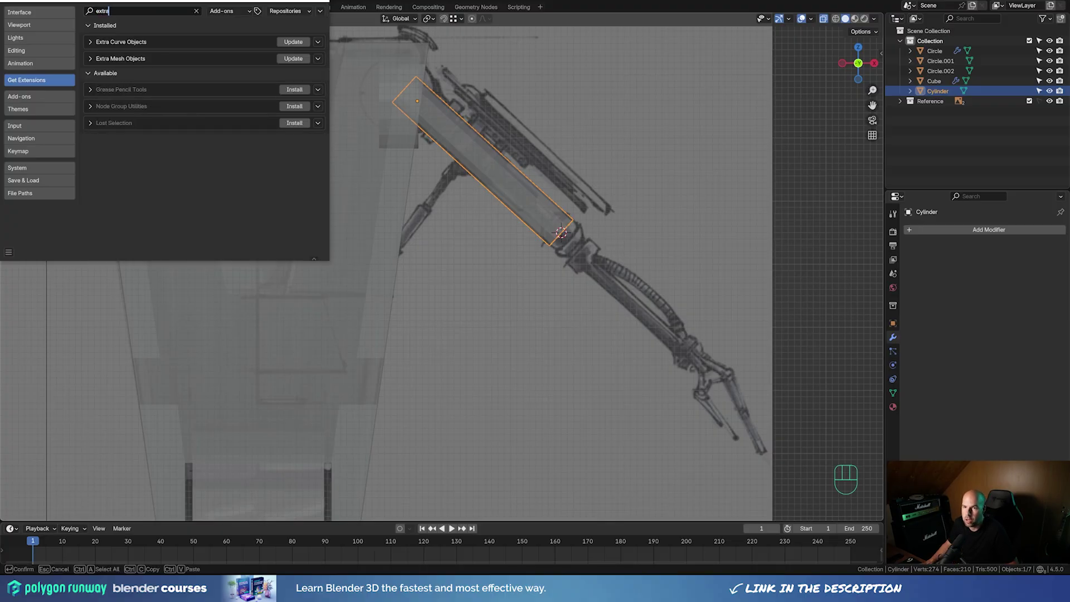
{"action": "left_click", "coordinate": [453, 186]}
Add a round cube at the elbow's 3D cursor using the Quadsphere preset, with 4 arc divisions
{"action": "key", "text": "shift+a"}
{"action": "mouse_move", "coordinate": [590, 240]}
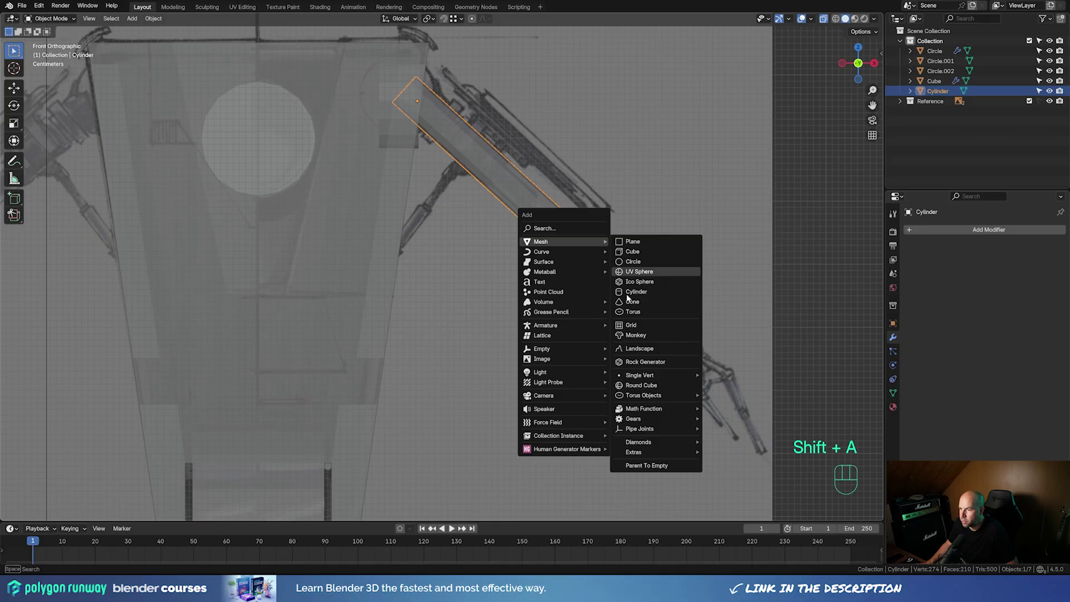
{"action": "left_click", "coordinate": [640, 385]}
{"action": "left_click", "coordinate": [109, 263]}
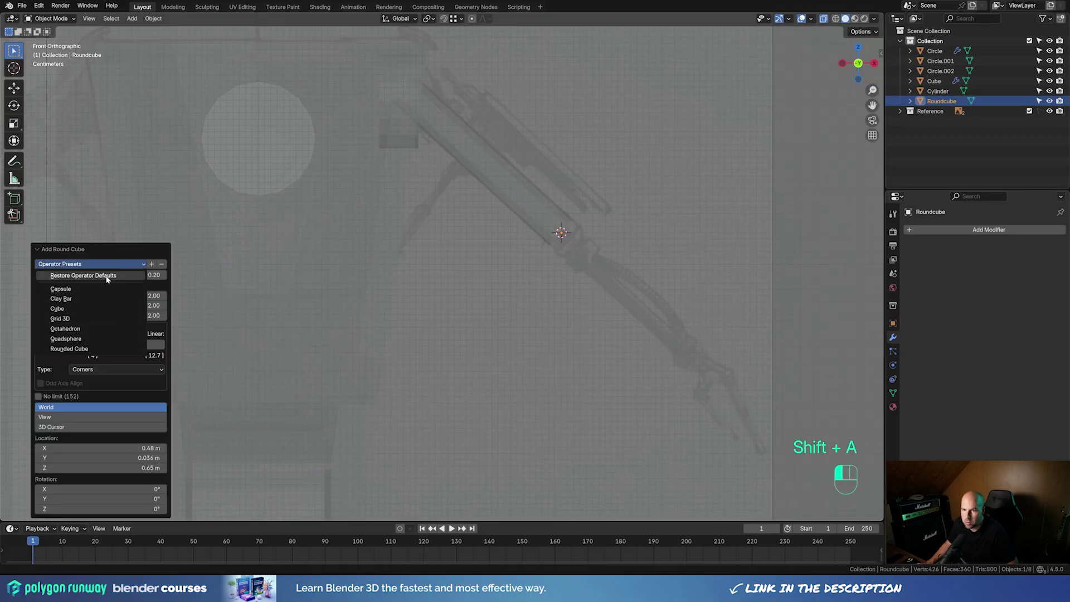
{"action": "left_click", "coordinate": [89, 339]}
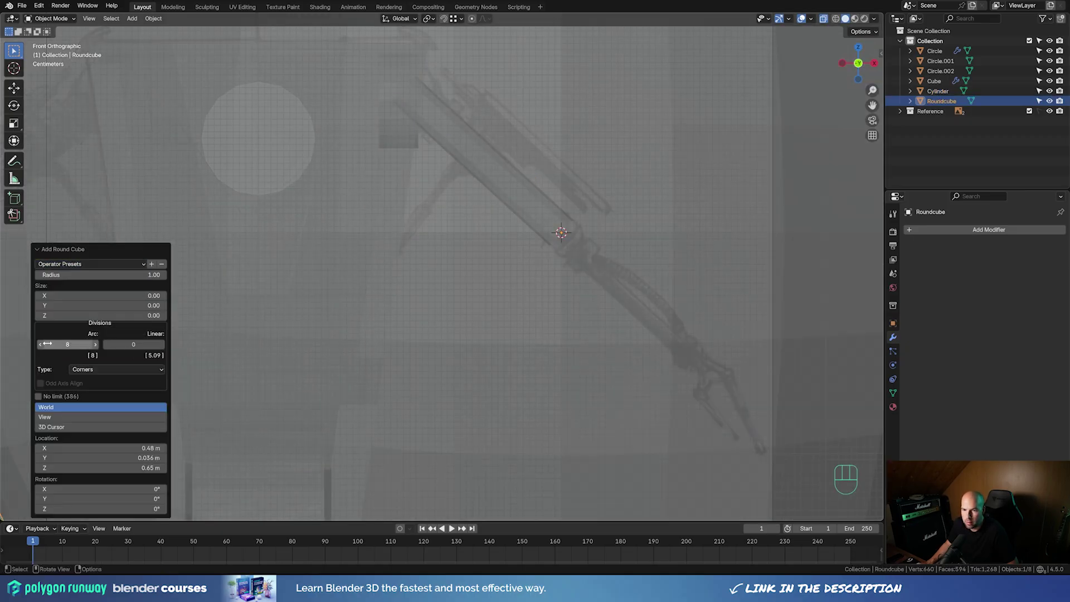
{"action": "left_click_drag", "start_coordinate": [68, 344], "coordinate": [53, 344]}
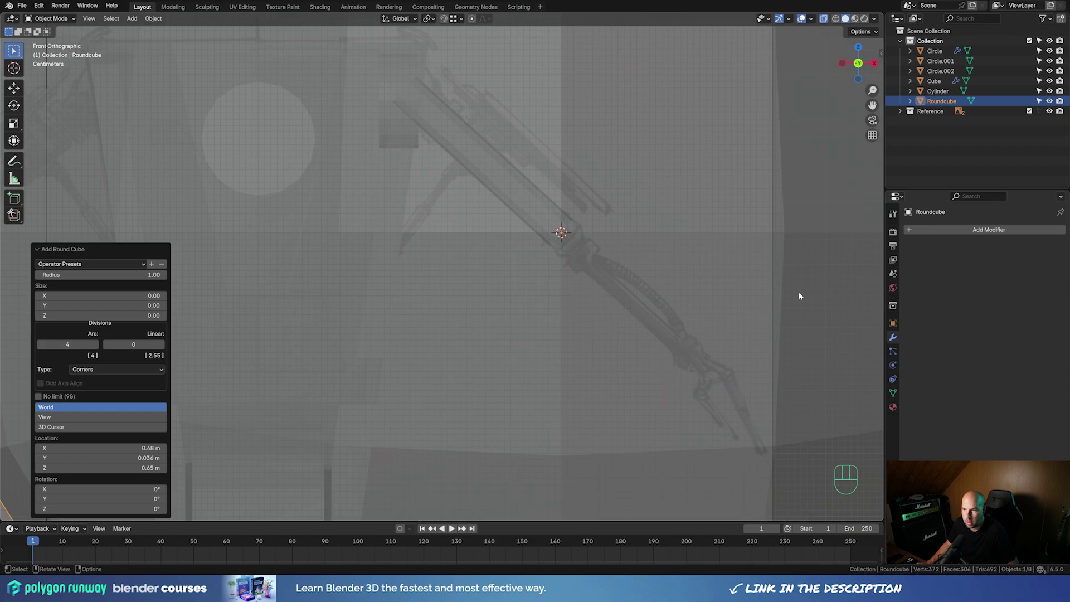
Shrink the quadsphere's mesh to about 0.03 of its size and scale it again by 1.164 to form the elbow joint
{"action": "key", "text": "Tab"}
{"action": "key", "text": "s"}
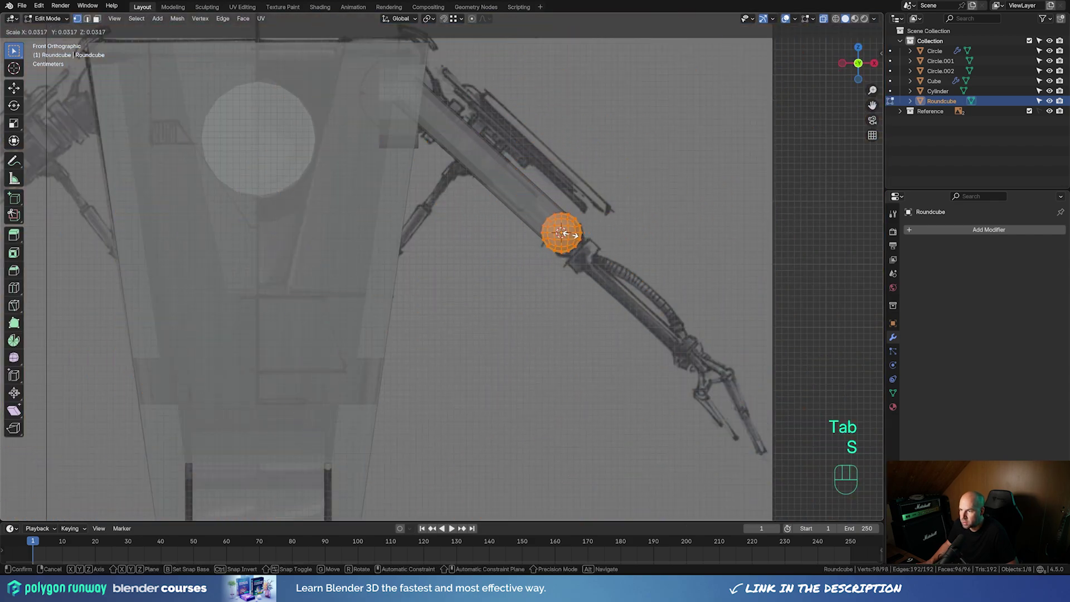
{"action": "left_click", "coordinate": [567, 234]}
{"action": "key", "text": "s"}
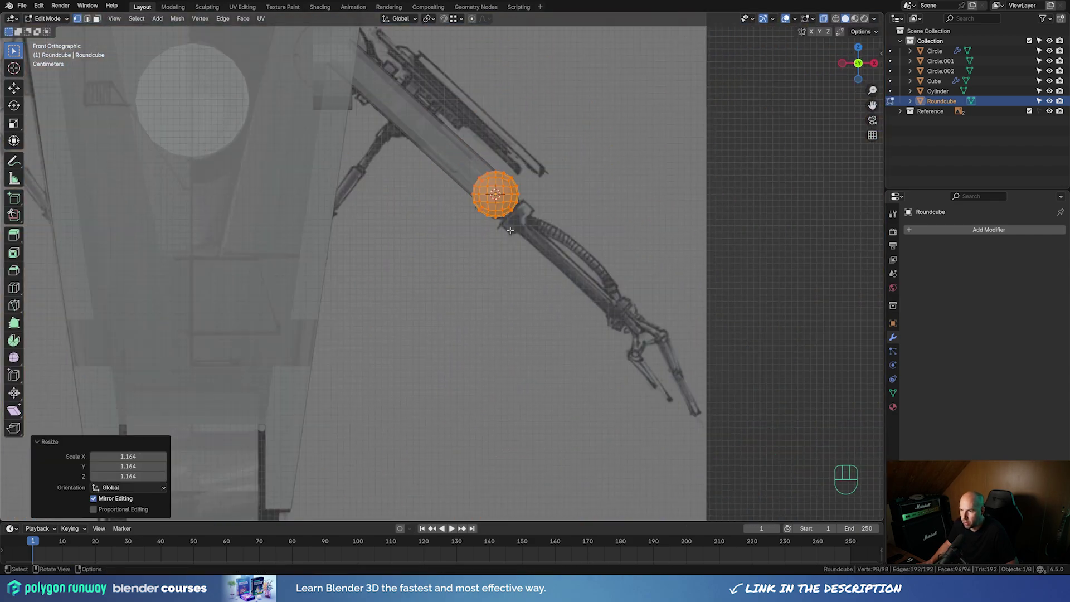
{"action": "key", "text": "Tab"}
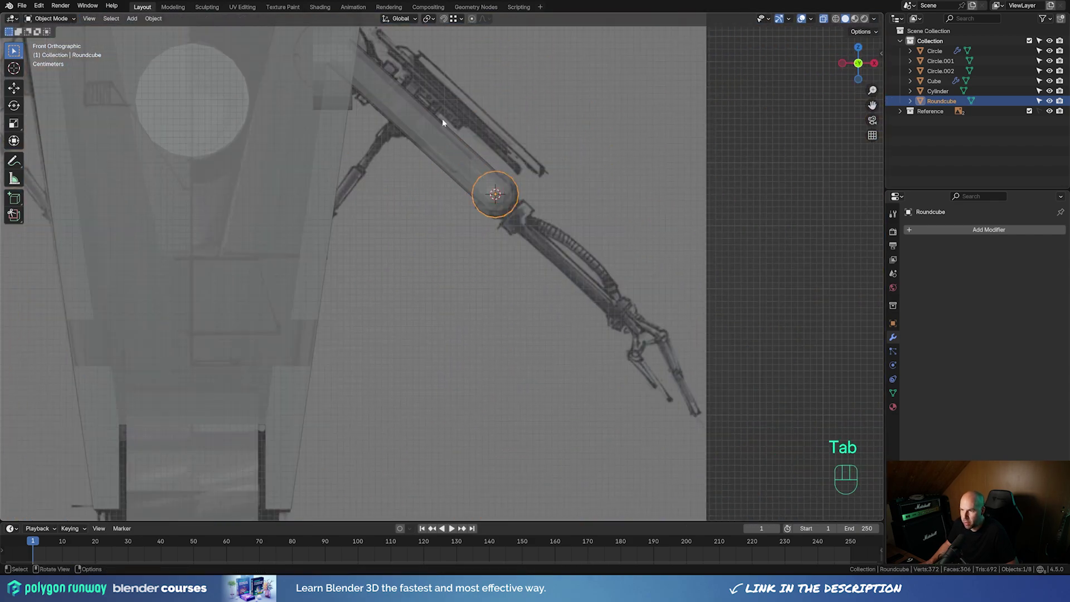
Duplicate the upper-arm cylinder and snap the copy to the 3D cursor at the elbow
{"action": "left_click", "coordinate": [432, 132]}
{"action": "key", "text": "g"}
{"action": "key", "text": "ctrl+z"}
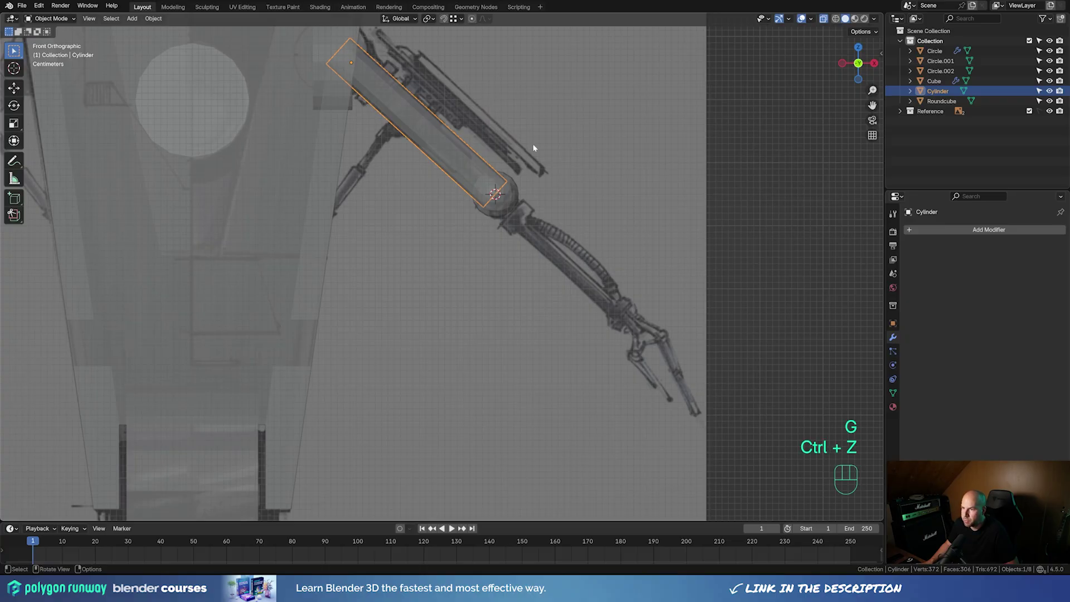
{"action": "key", "text": "shift+d"}
{"action": "right_click", "coordinate": [485, 245]}
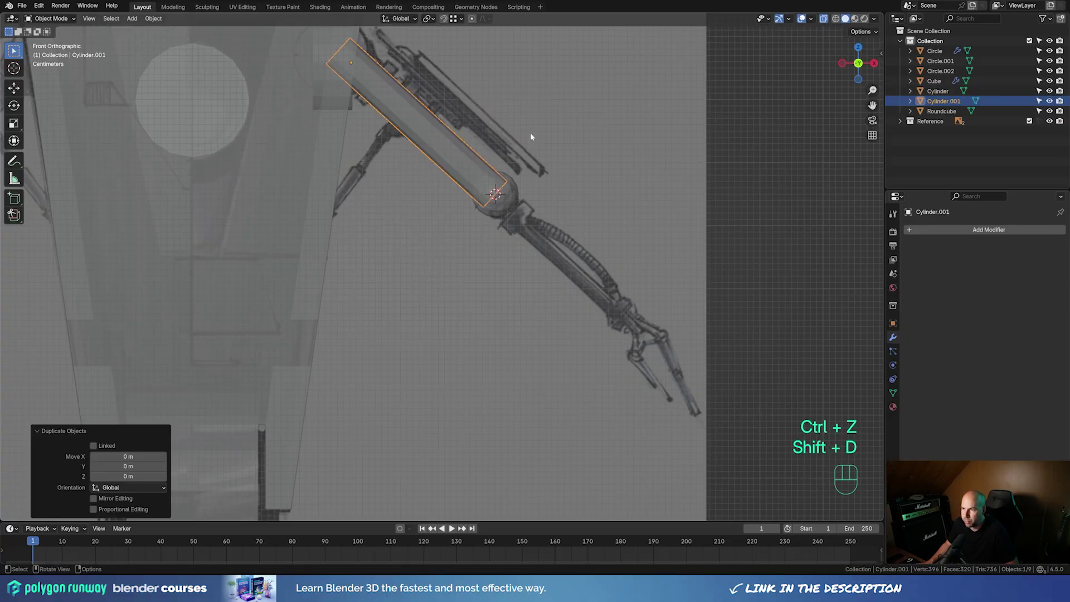
{"action": "key", "text": "shift"}
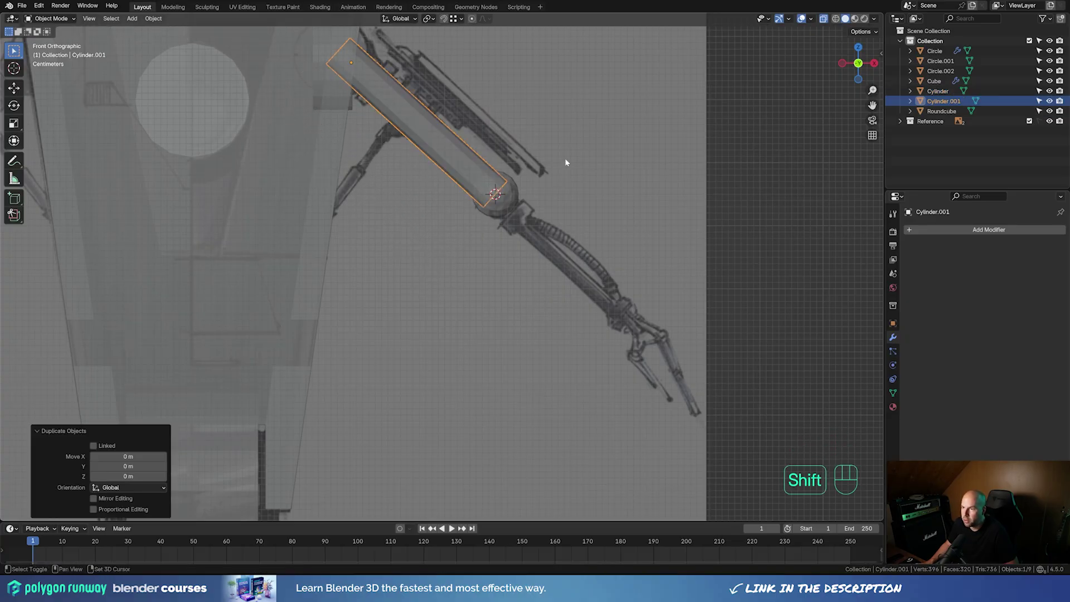
{"action": "key", "text": "shift+s"}
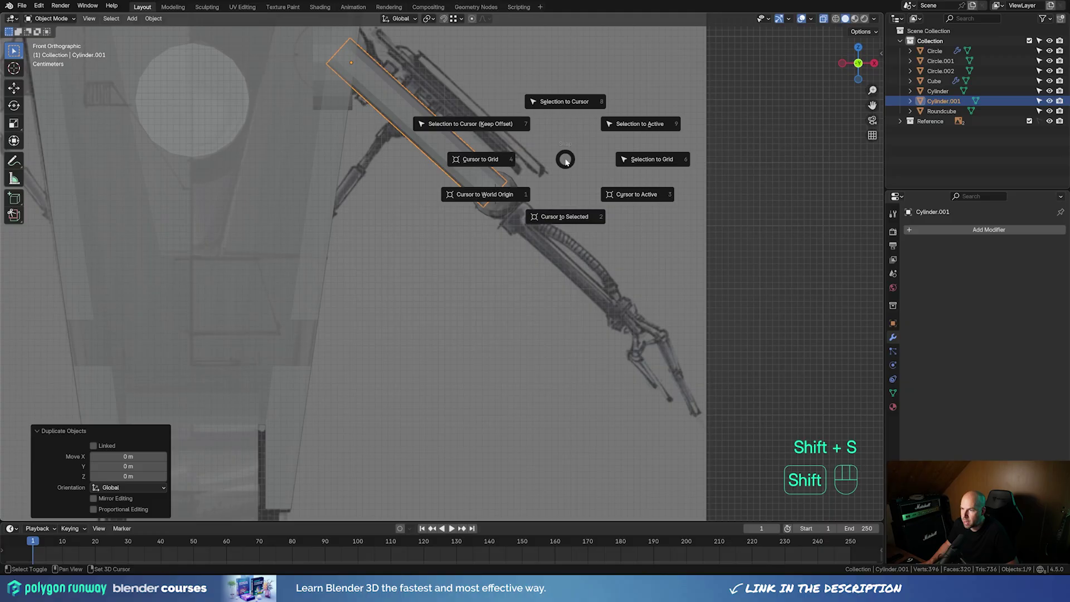
{"action": "left_click", "coordinate": [572, 105]}
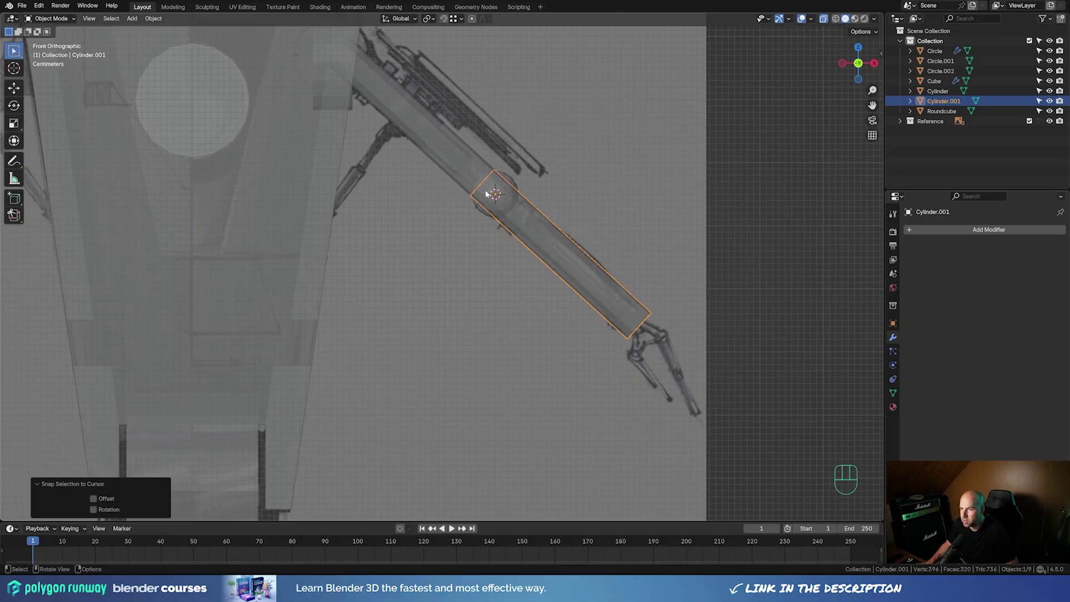
Move the duplicated cylinder's whole mesh about 0.02 m along its local Z axis toward the hand
{"action": "key", "text": "Tab"}
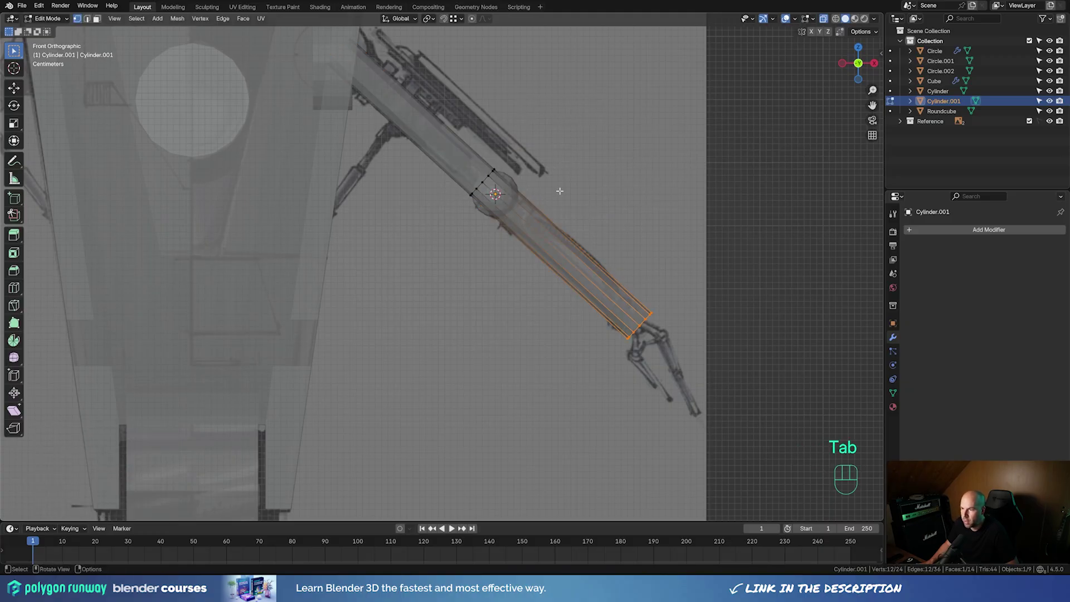
{"action": "key", "text": "a"}
{"action": "key", "text": "g"}
{"action": "key", "text": "z"}
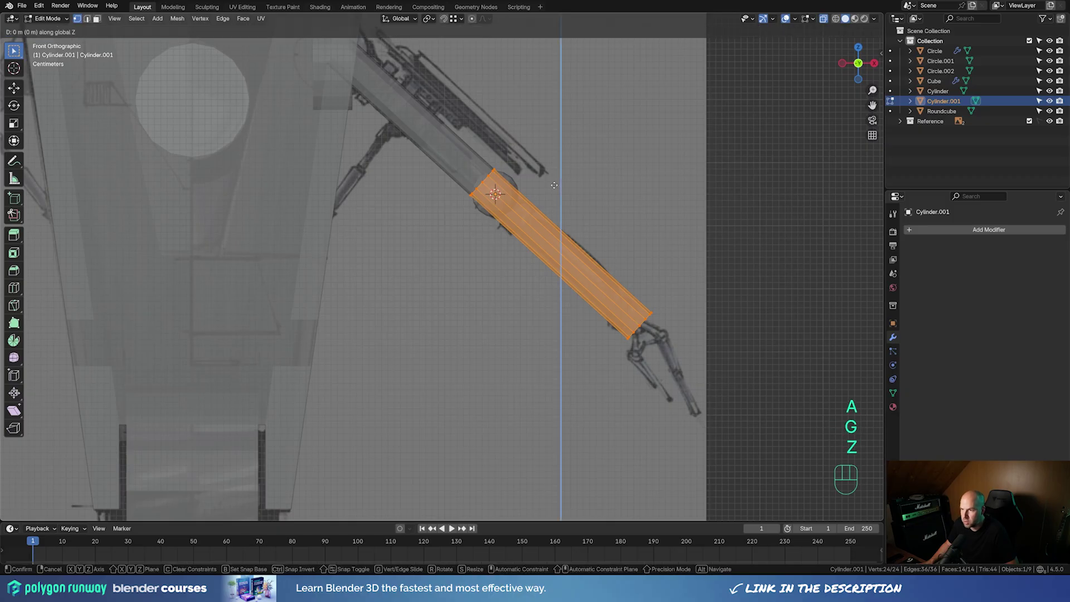
{"action": "key", "text": "z"}
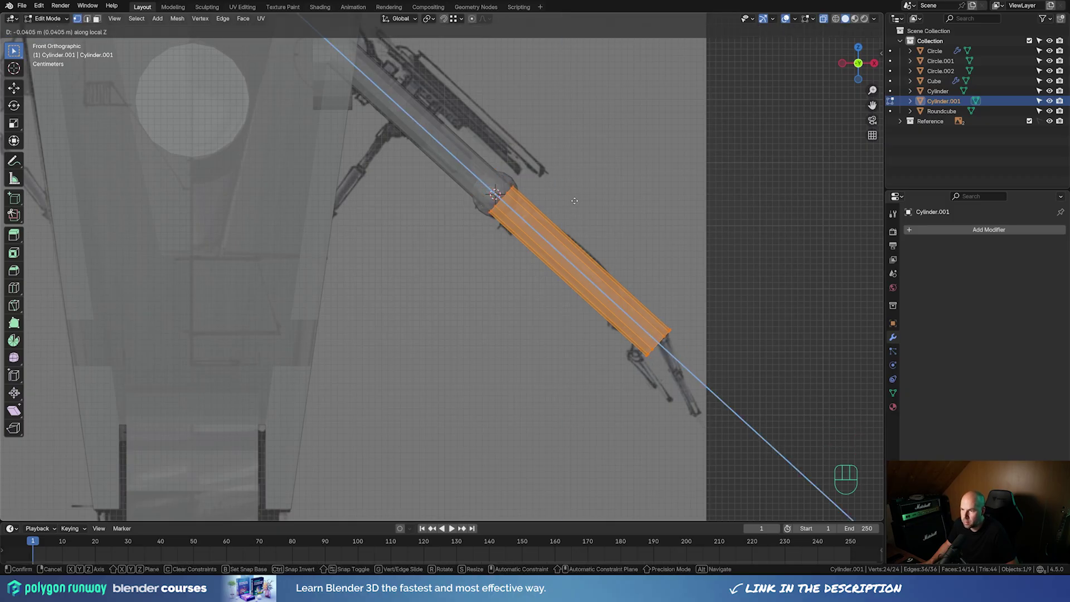
{"action": "left_click", "coordinate": [571, 199]}
Scale the forearm cylinder's mesh by 0.633 and move it about 0.034 m along local Z back to the elbow sphere
{"action": "key", "text": "s"}
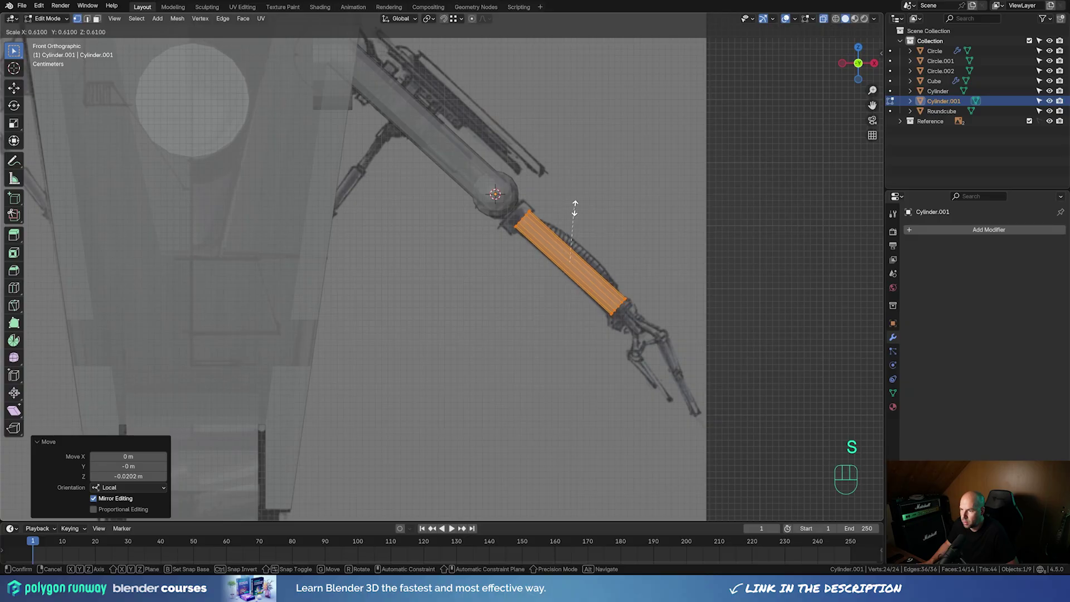
{"action": "left_click", "coordinate": [590, 209]}
{"action": "key", "text": "g"}
{"action": "key", "text": "z"}
{"action": "key", "text": "z"}
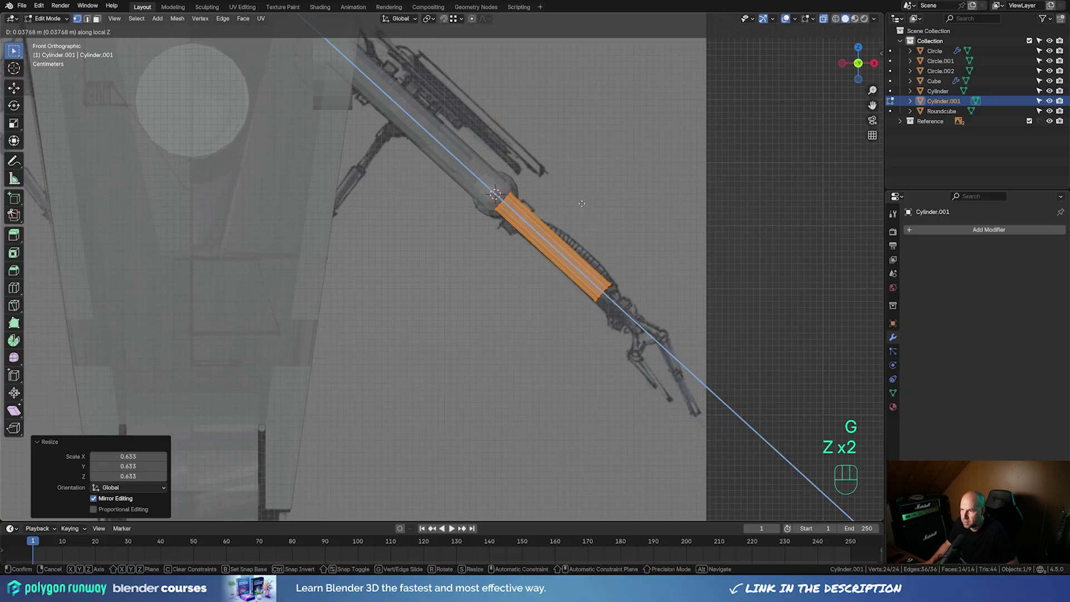
{"action": "left_click", "coordinate": [584, 204]}
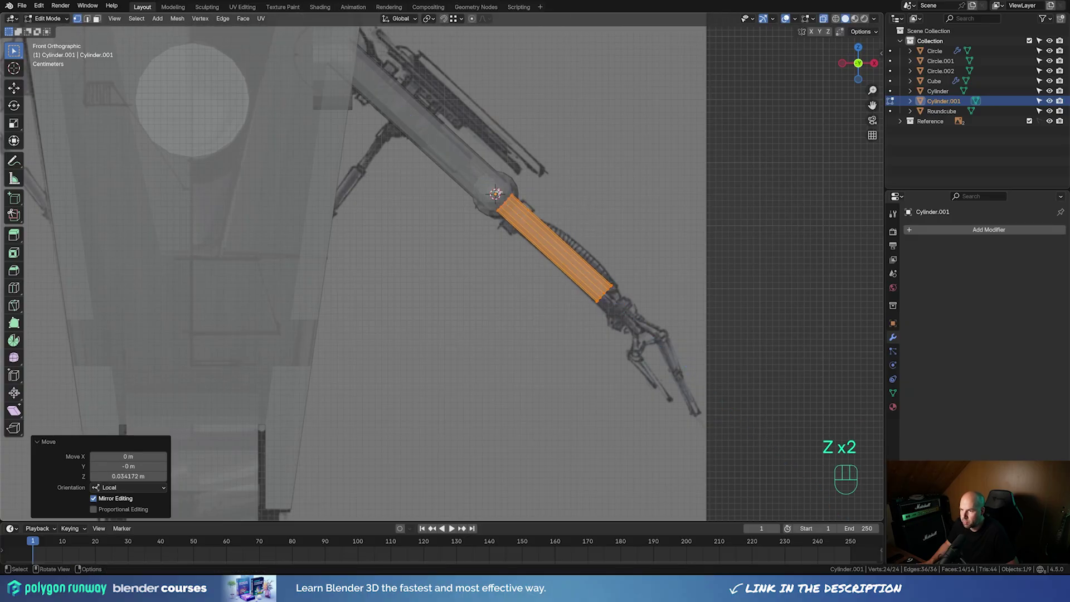
Move the forearm cylinder's hand-end vertices about 0.046 m along local Z to lengthen it to the wrist
{"action": "scroll", "coordinate": [442, 273], "scroll_direction": "up", "scroll_amount": 5}
{"action": "scroll", "coordinate": [519, 195], "scroll_direction": "down", "scroll_amount": 5}
{"action": "middle_click_drag", "start_coordinate": [578, 188], "coordinate": [539, 192], "text": "shift"}
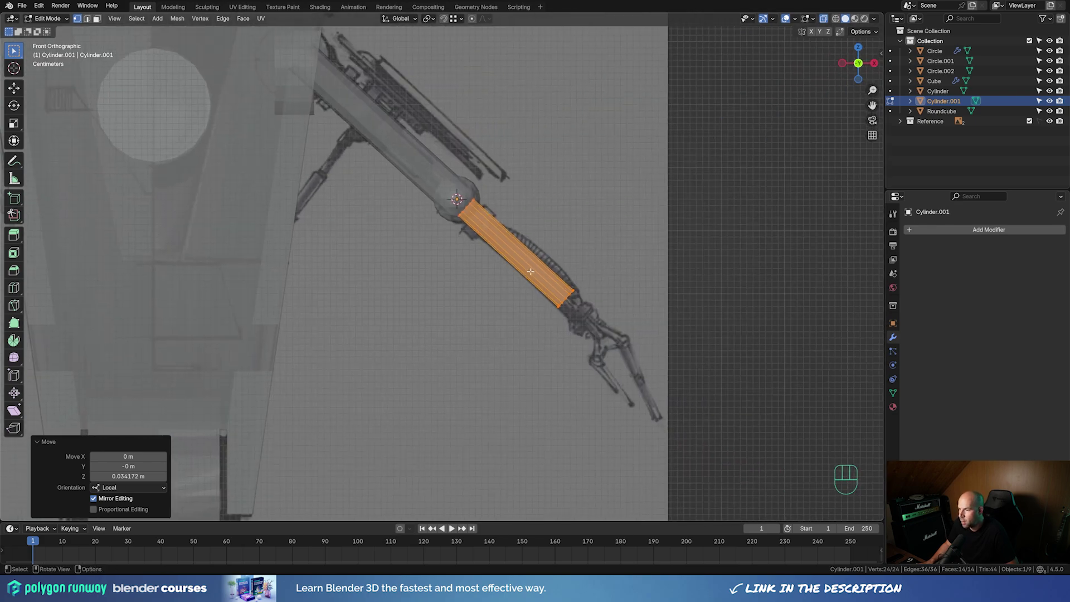
{"action": "left_click_drag", "start_coordinate": [530, 271], "coordinate": [592, 365]}
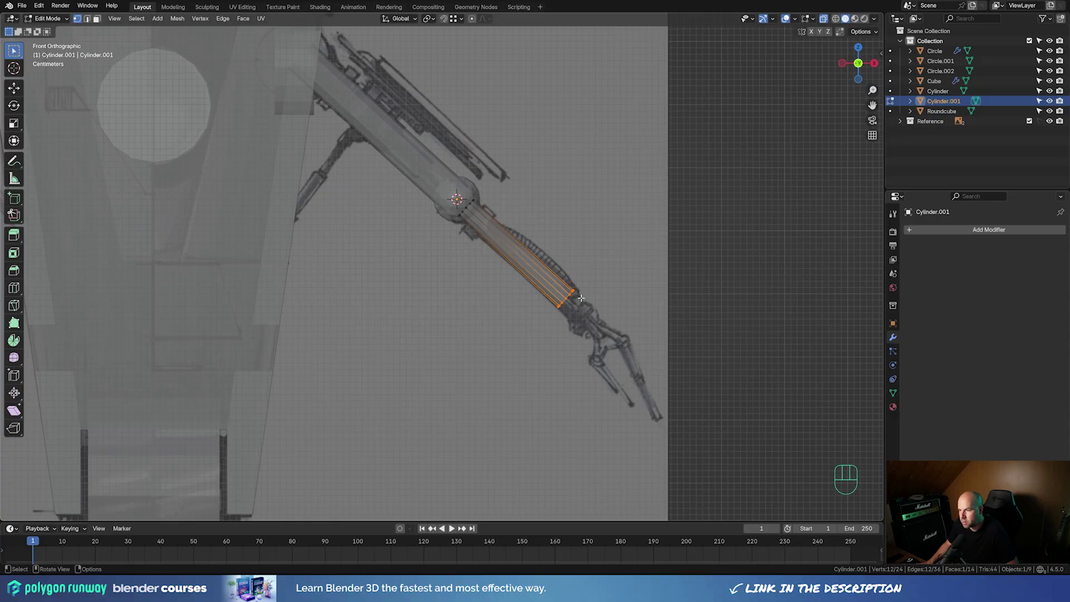
{"action": "key", "text": "g"}
{"action": "key", "text": "z"}
{"action": "key", "text": "z"}
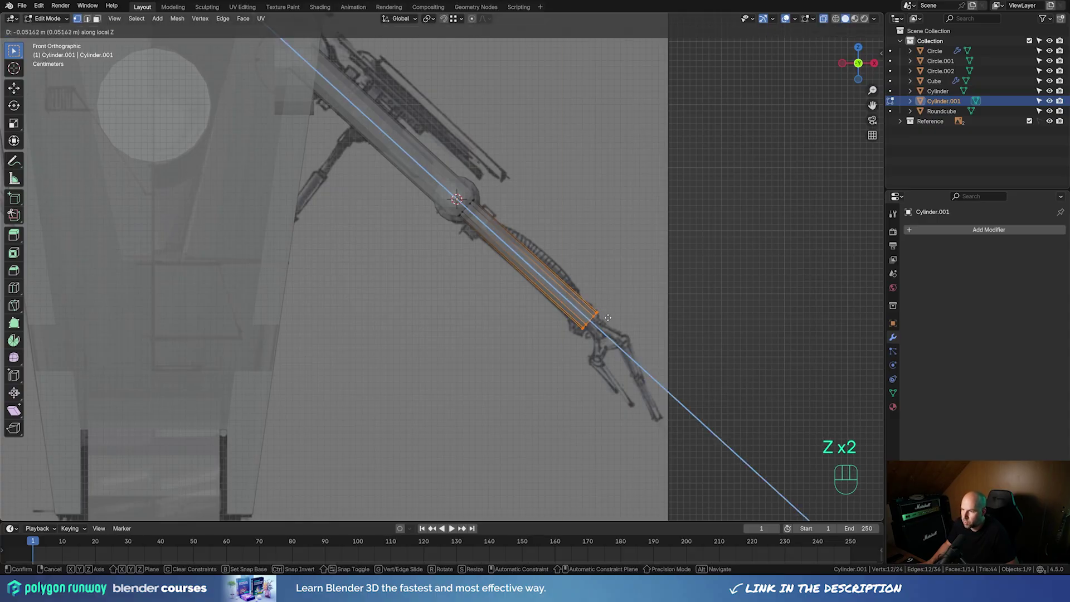
{"action": "left_click", "coordinate": [605, 312]}
Snap the 3D cursor to the forearm's selected hand end and add a 12-vertex cylinder there
{"action": "key", "text": "shift+s"}
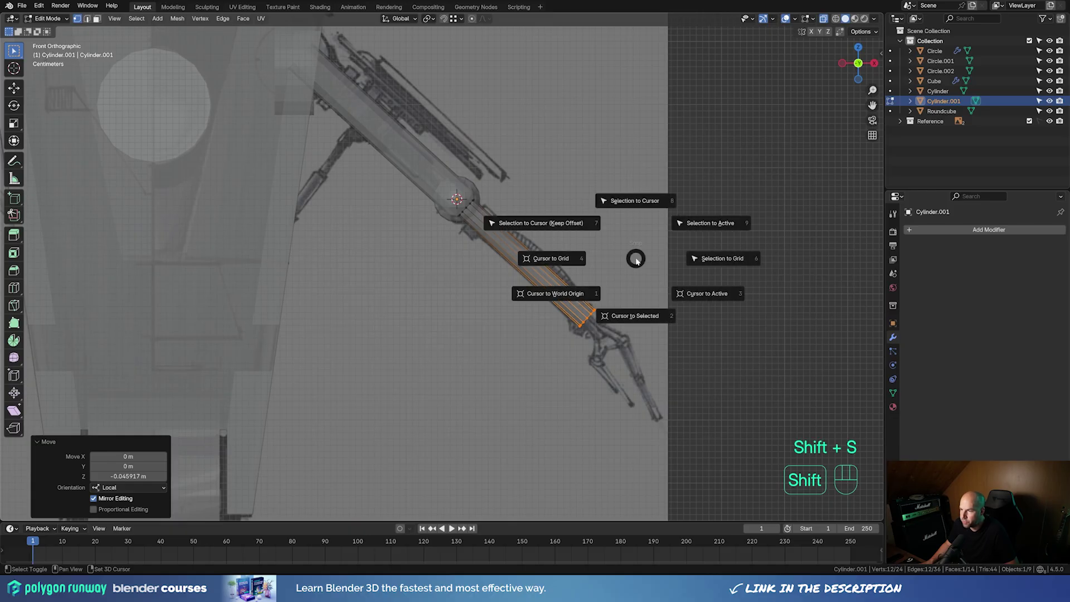
{"action": "left_click", "coordinate": [636, 319]}
{"action": "middle_click_drag", "start_coordinate": [630, 329], "coordinate": [586, 305], "text": "shift"}
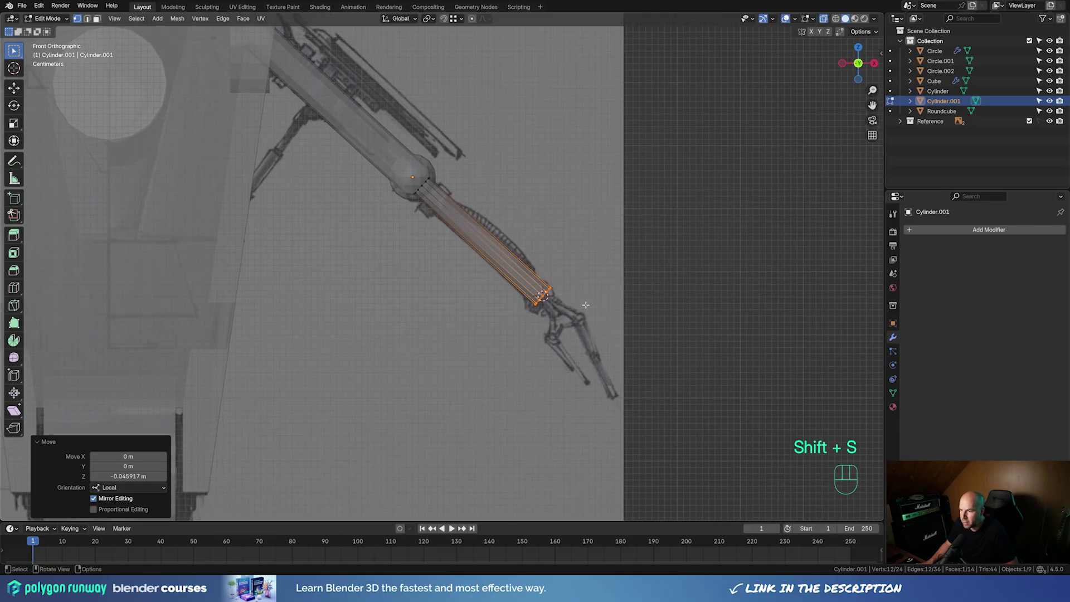
{"action": "key", "text": "Tab"}
{"action": "key", "text": "shift+a"}
{"action": "mouse_move", "coordinate": [568, 300]}
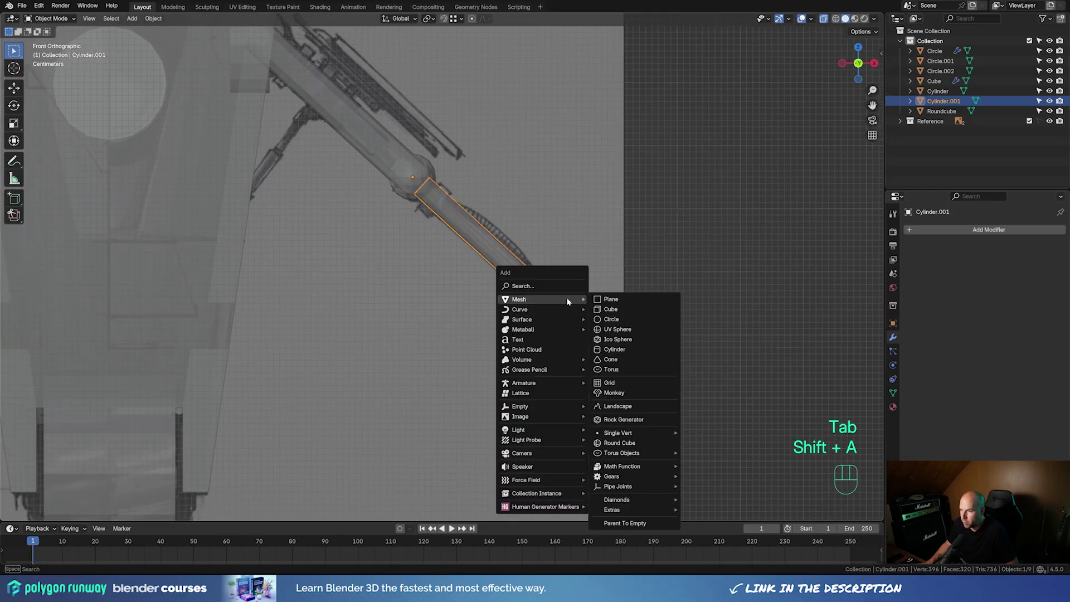
{"action": "left_click", "coordinate": [609, 350]}
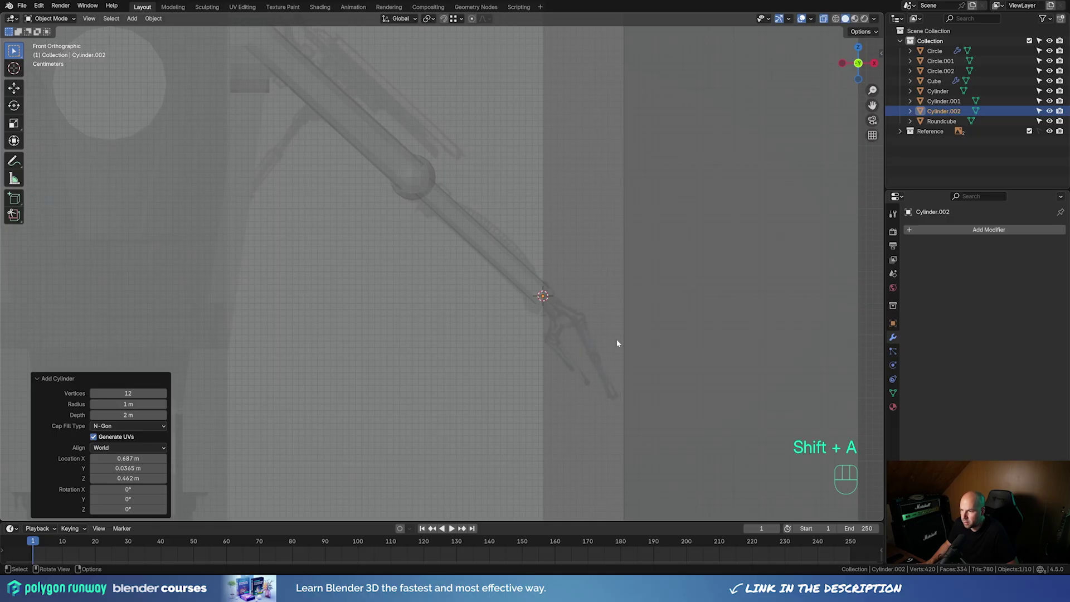
Scale the new cylinder's whole mesh by 0.059 and rotate it 90° about the X axis
{"action": "scroll", "coordinate": [617, 343], "scroll_direction": "down", "scroll_amount": 6}
{"action": "key", "text": "Tab"}
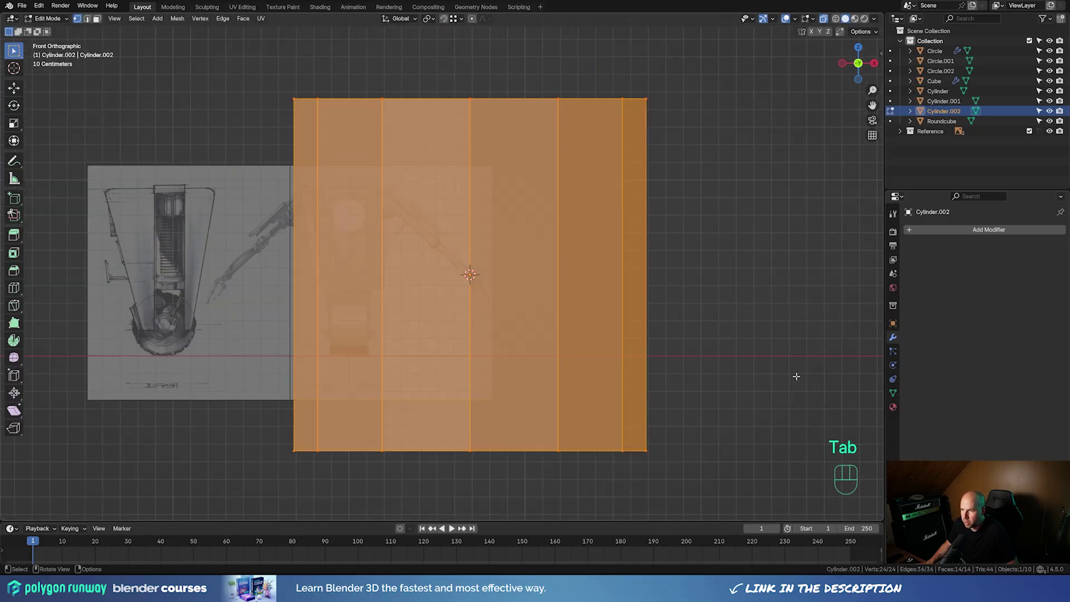
{"action": "key", "text": "s"}
{"action": "left_click", "coordinate": [487, 284]}
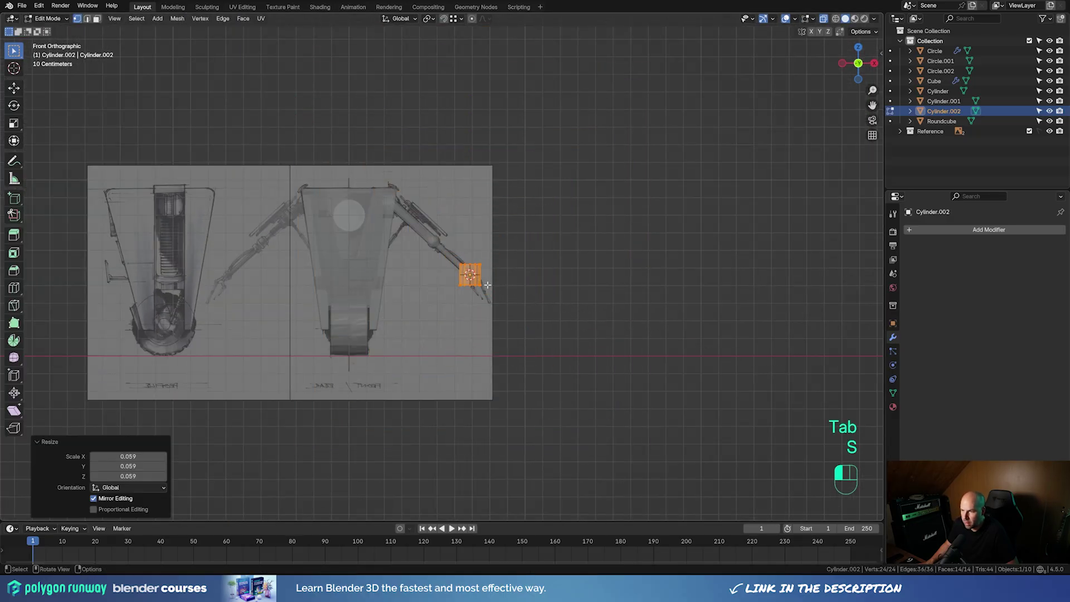
{"action": "scroll", "coordinate": [569, 281], "scroll_direction": "up", "scroll_amount": 4}
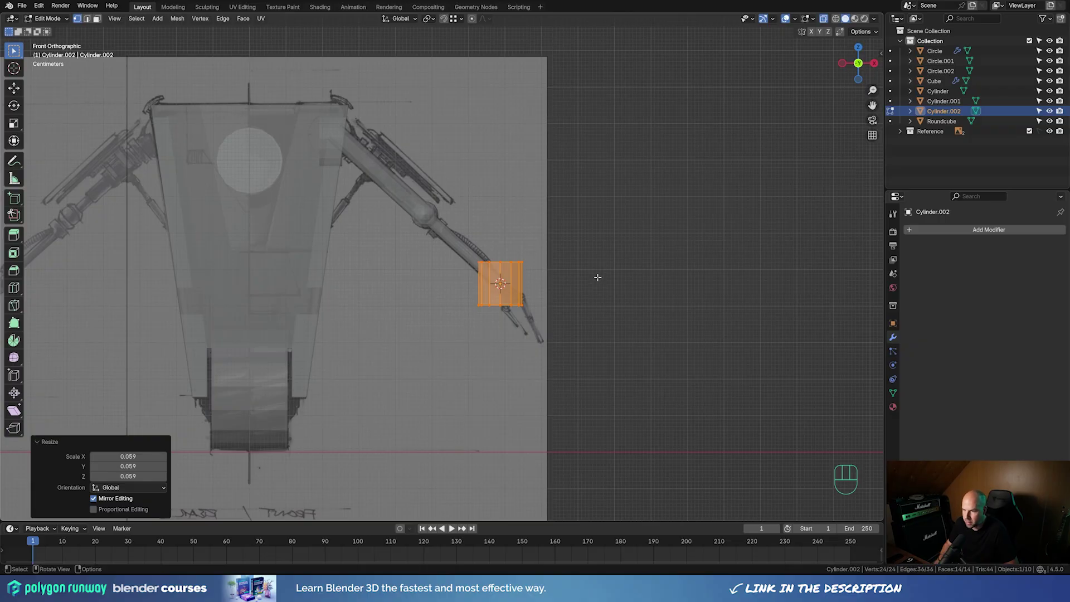
{"action": "key", "text": "r"}
{"action": "key", "text": "x"}
{"action": "key", "text": "KP_9"}
{"action": "key", "text": "KP_0"}
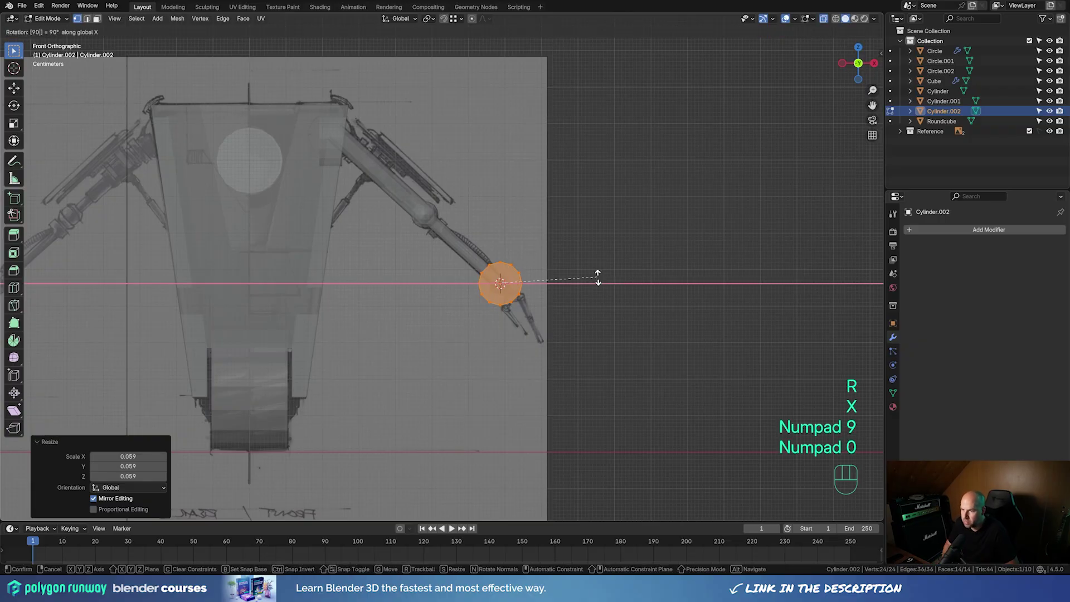
{"action": "key", "text": "KP_Enter"}
Shrink the wrist cylinder's mesh by a further 0.222 and stretch it by 2.038 along Y
{"action": "middle_click_drag", "start_coordinate": [703, 332], "coordinate": [670, 306], "text": "shift"}
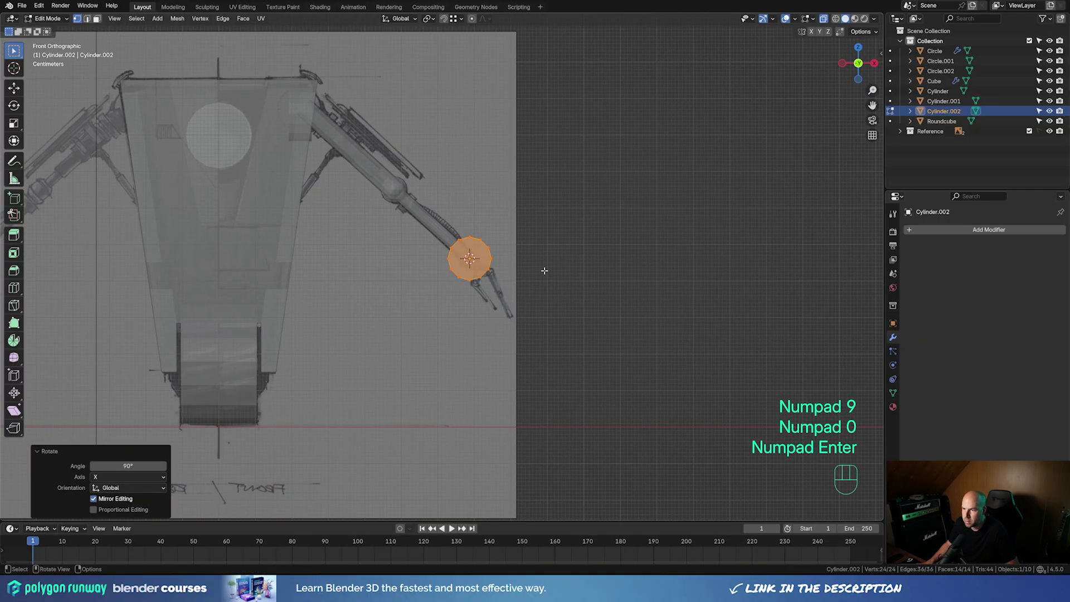
{"action": "scroll", "coordinate": [767, 278], "scroll_direction": "up", "scroll_amount": 4}
{"action": "key", "text": "s"}
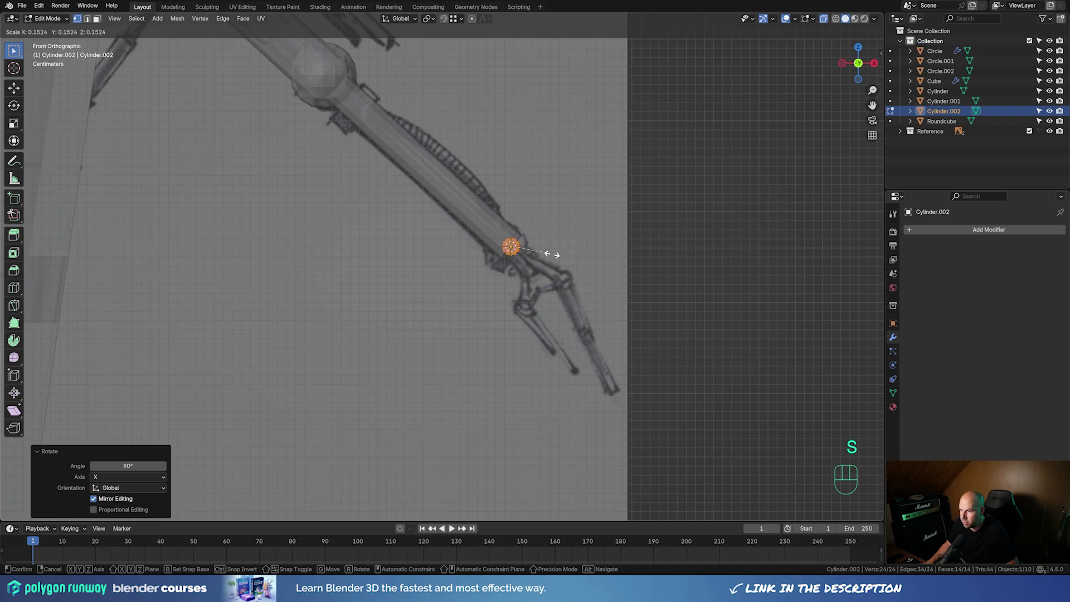
{"action": "left_click", "coordinate": [568, 256]}
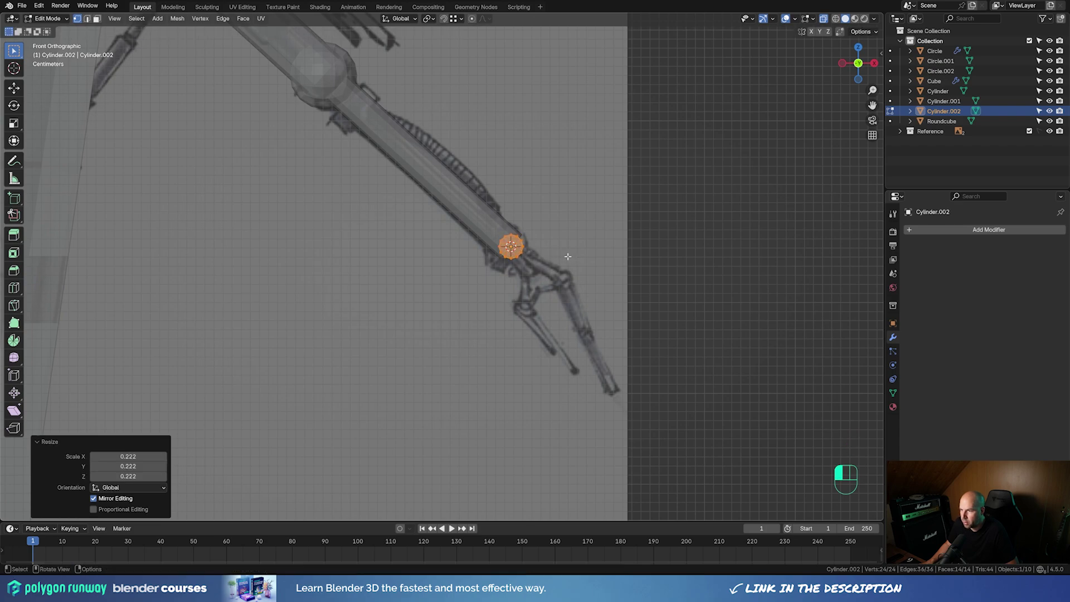
{"action": "key", "text": "KP_3"}
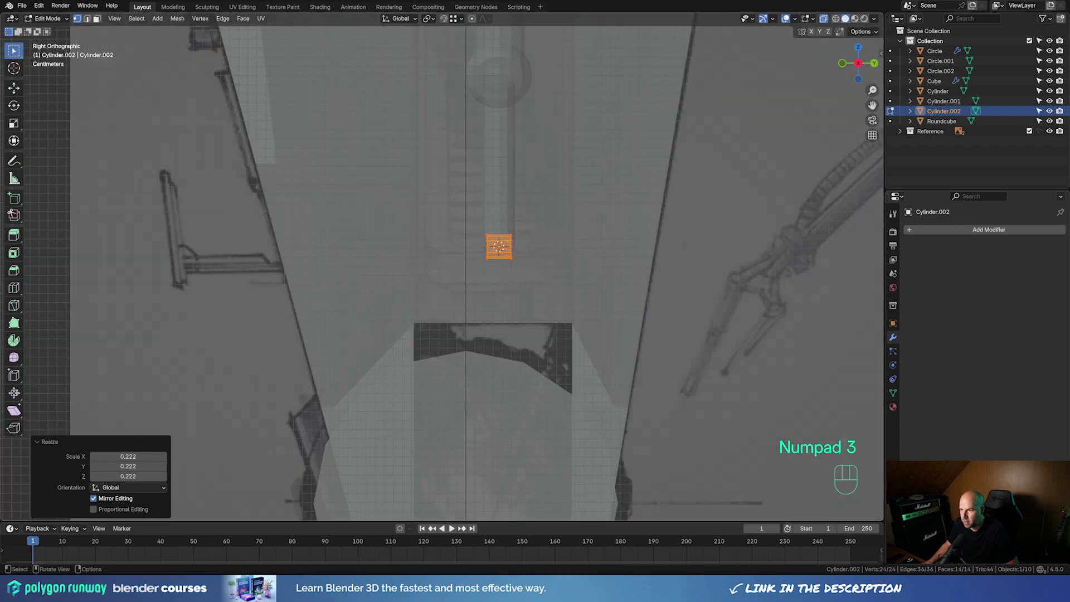
{"action": "key", "text": "s"}
{"action": "key", "text": "y"}
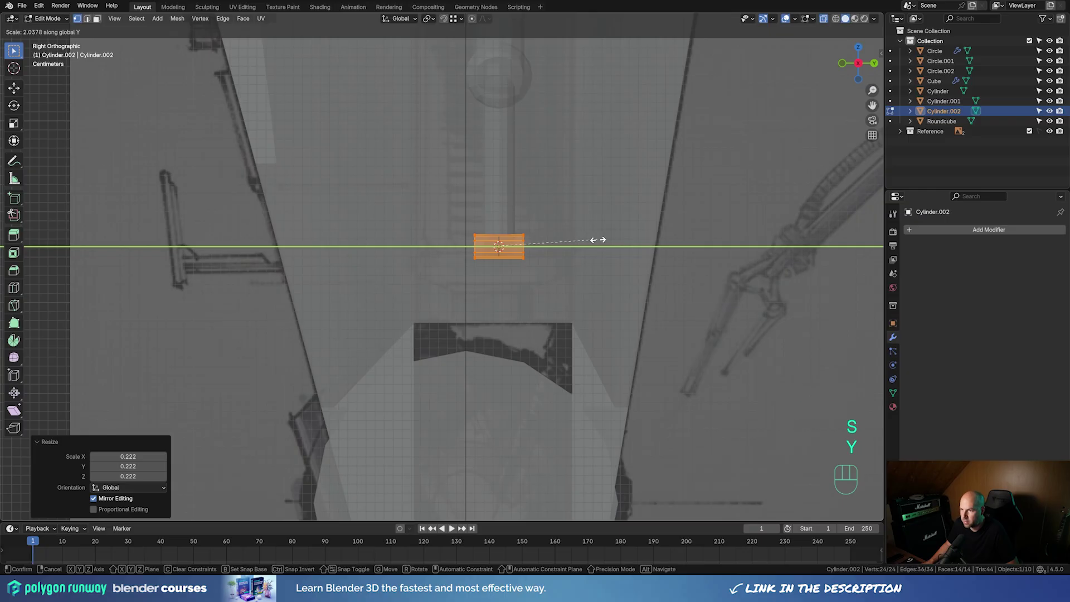
{"action": "left_click", "coordinate": [599, 238]}
{"action": "key", "text": "KP_1"}
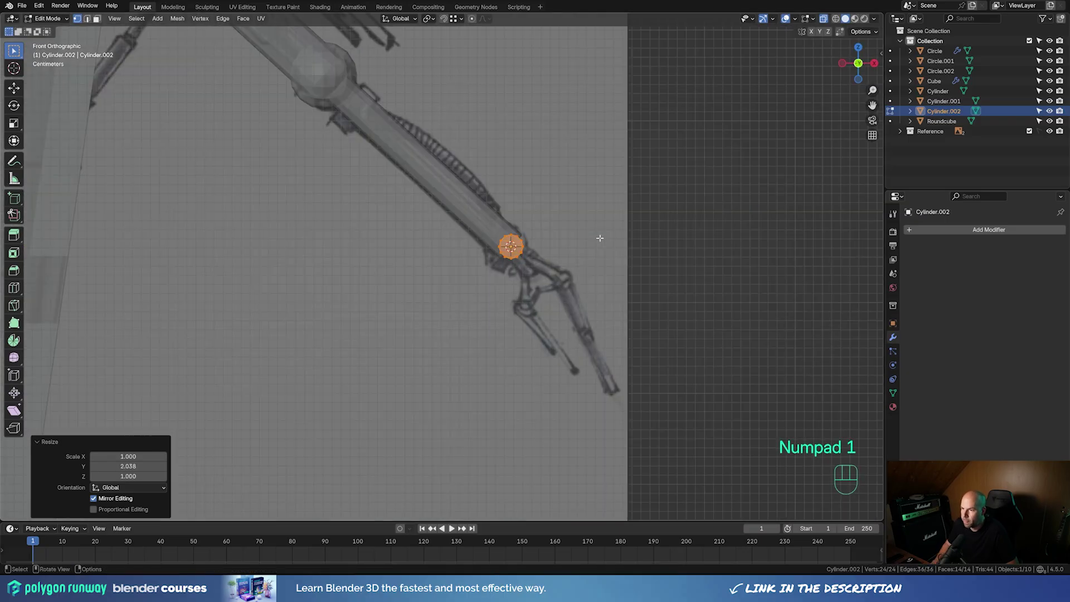
Shift the wrist cylinder about 0.015 m in X and 0.003 m in Z, and place a linked duplicate about 0.018 m lower and inward
{"action": "key", "text": "Tab"}
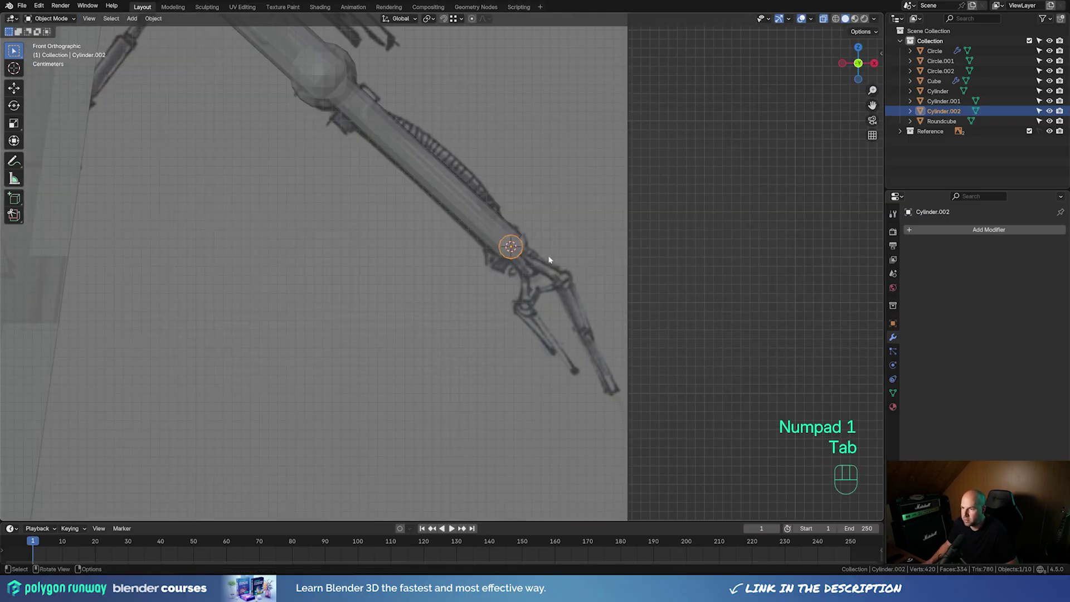
{"action": "key", "text": "g"}
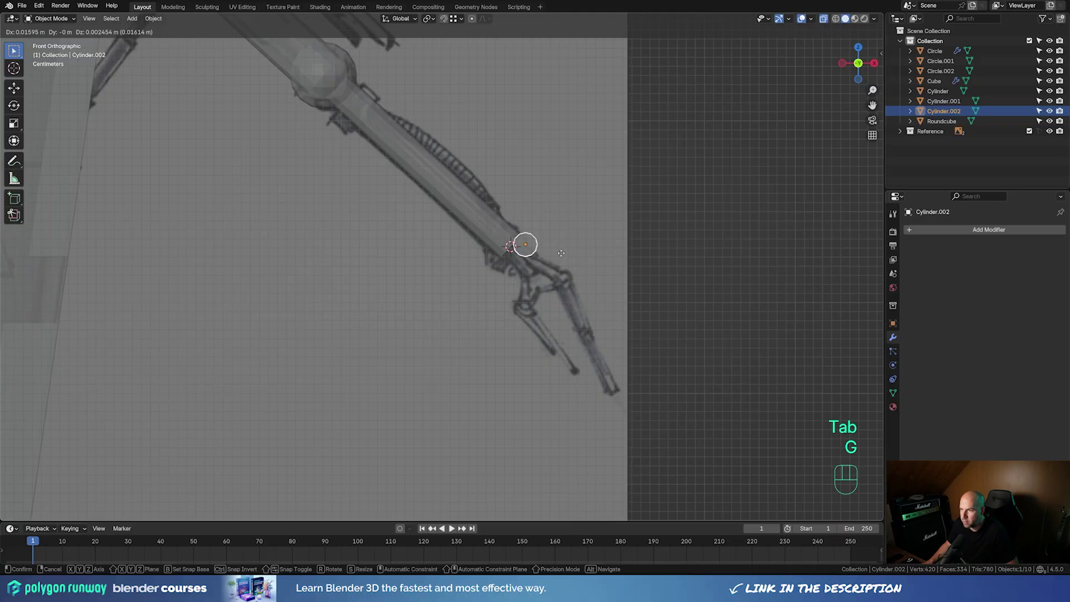
{"action": "left_click", "coordinate": [562, 259]}
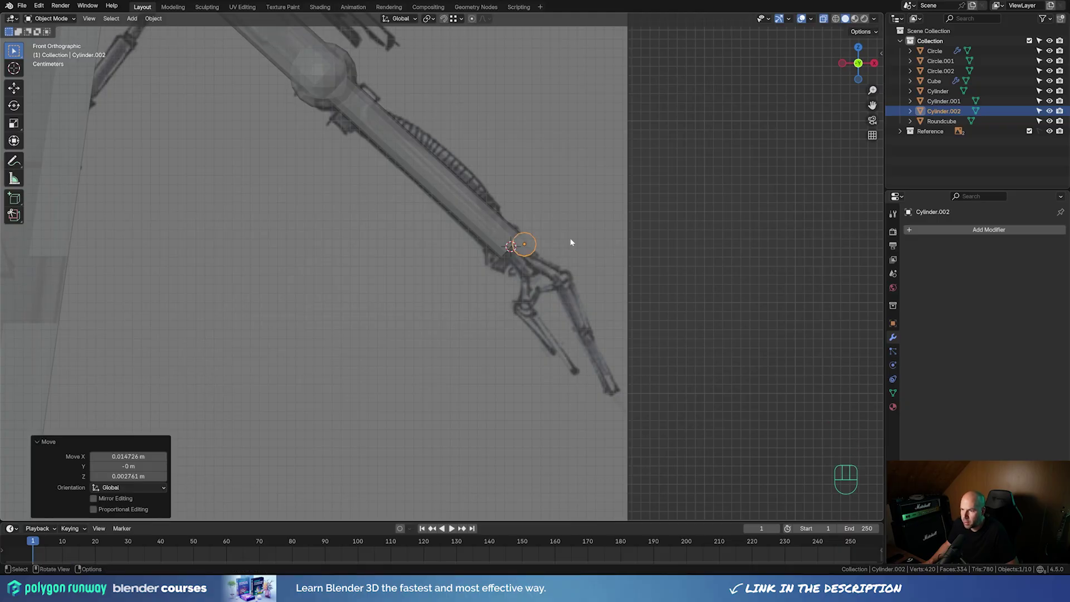
{"action": "key", "text": "alt+d"}
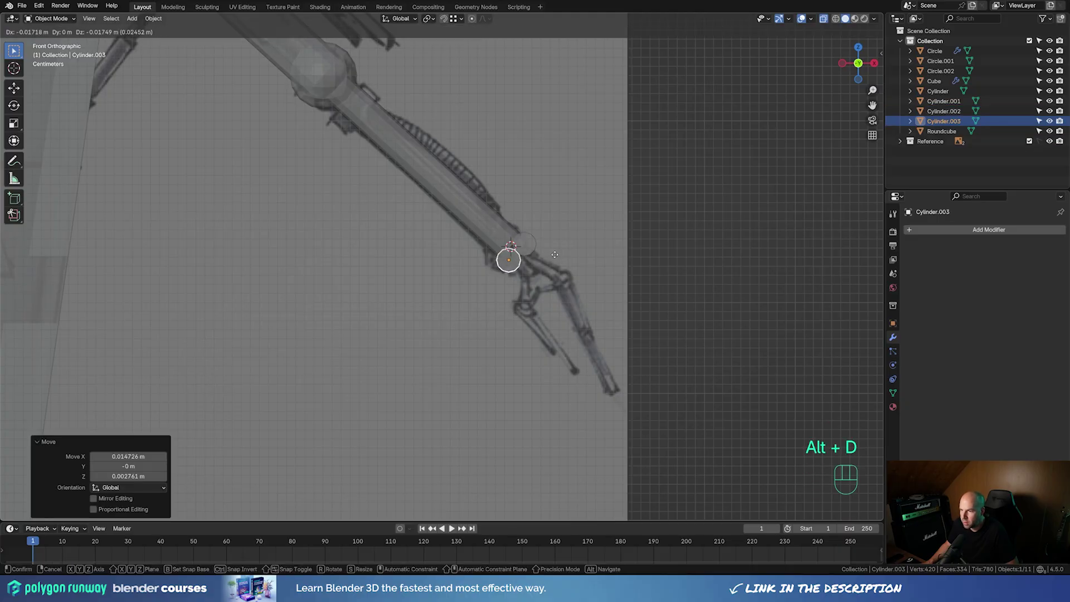
{"action": "left_click", "coordinate": [560, 262]}
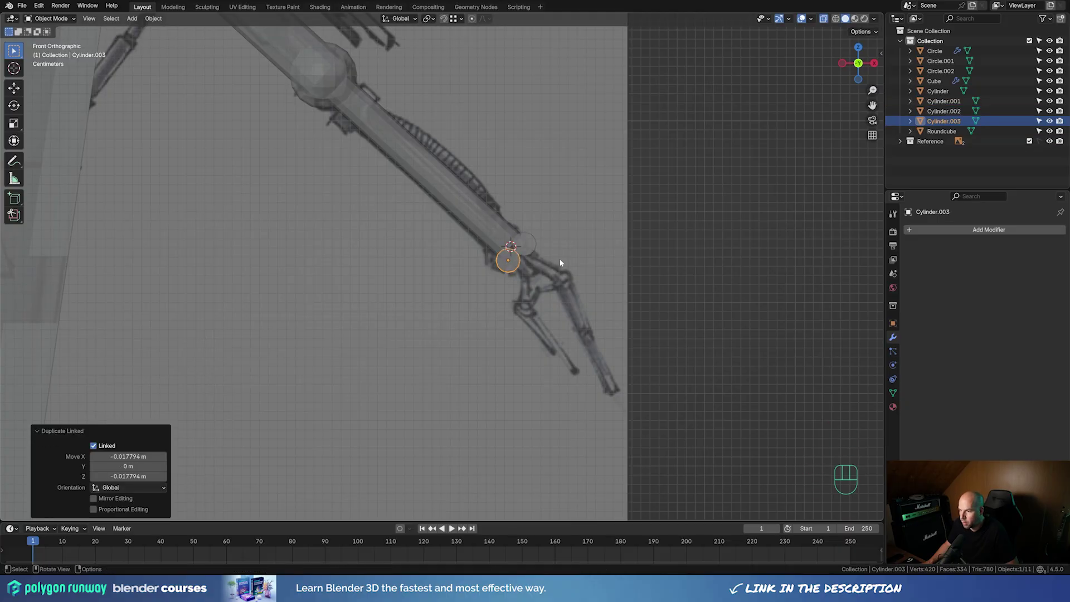
Snap the 3D cursor to the upper wrist cylinder and add a plane there
{"action": "left_click", "coordinate": [524, 244]}
{"action": "key", "text": "shift+s"}
{"action": "left_click", "coordinate": [606, 236]}
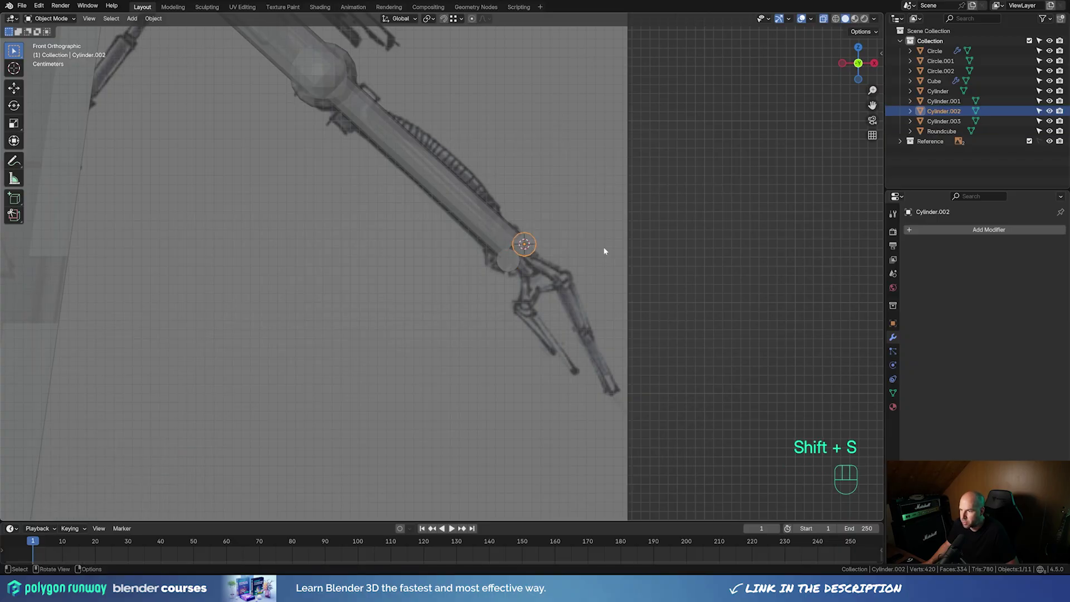
{"action": "key", "text": "shift+a"}
{"action": "mouse_move", "coordinate": [574, 246]}
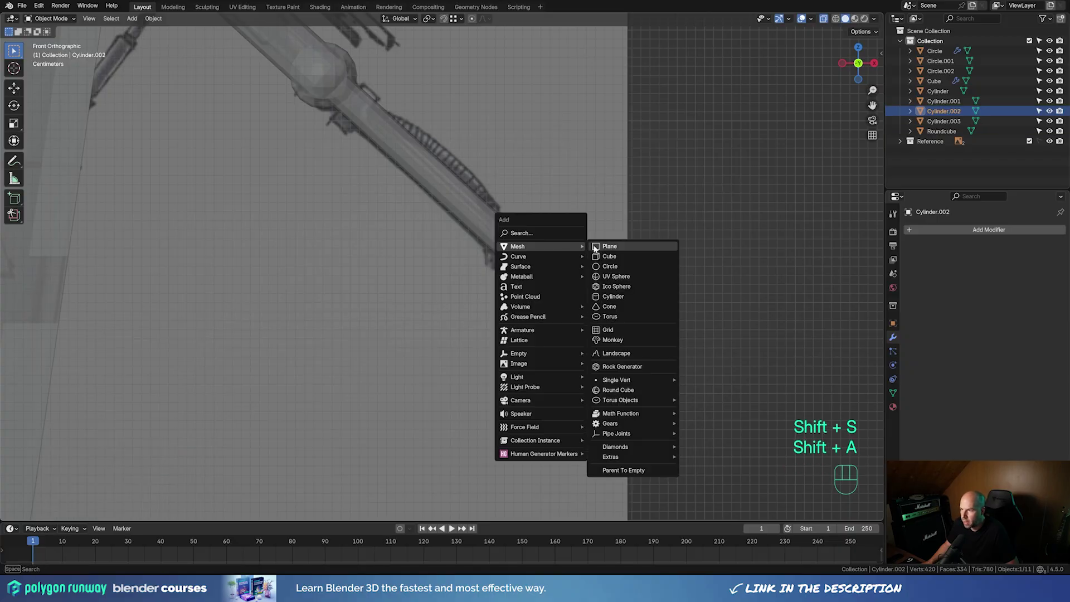
{"action": "left_click", "coordinate": [609, 246]}
Scale the plane's mesh by 0.063 and move it about 0.078 m along X, just beyond the wrist cylinder
{"action": "scroll", "coordinate": [617, 253], "scroll_direction": "down", "scroll_amount": 4}
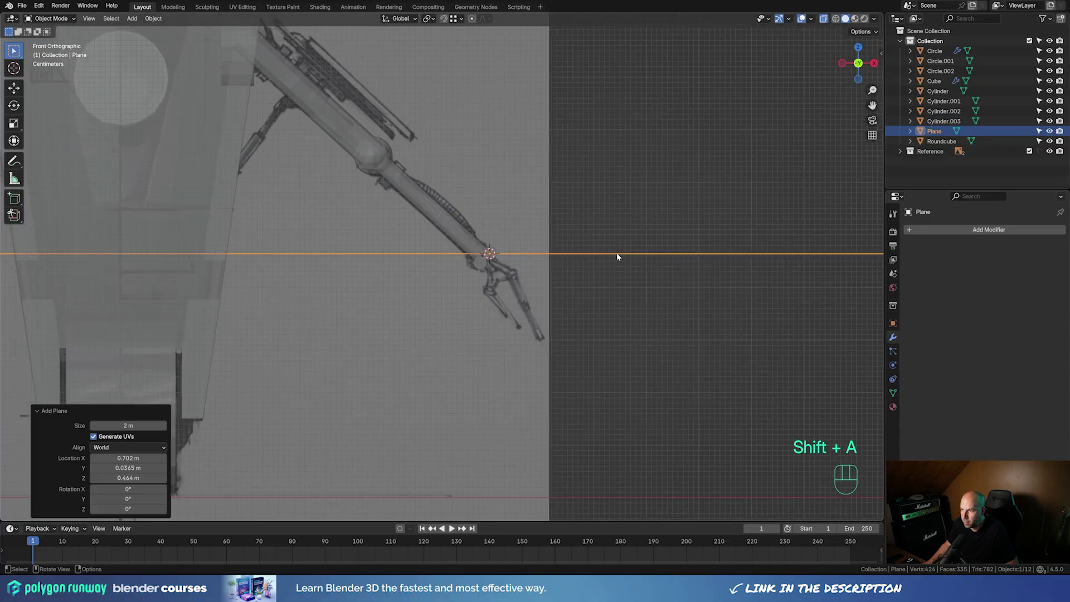
{"action": "key", "text": "Tab"}
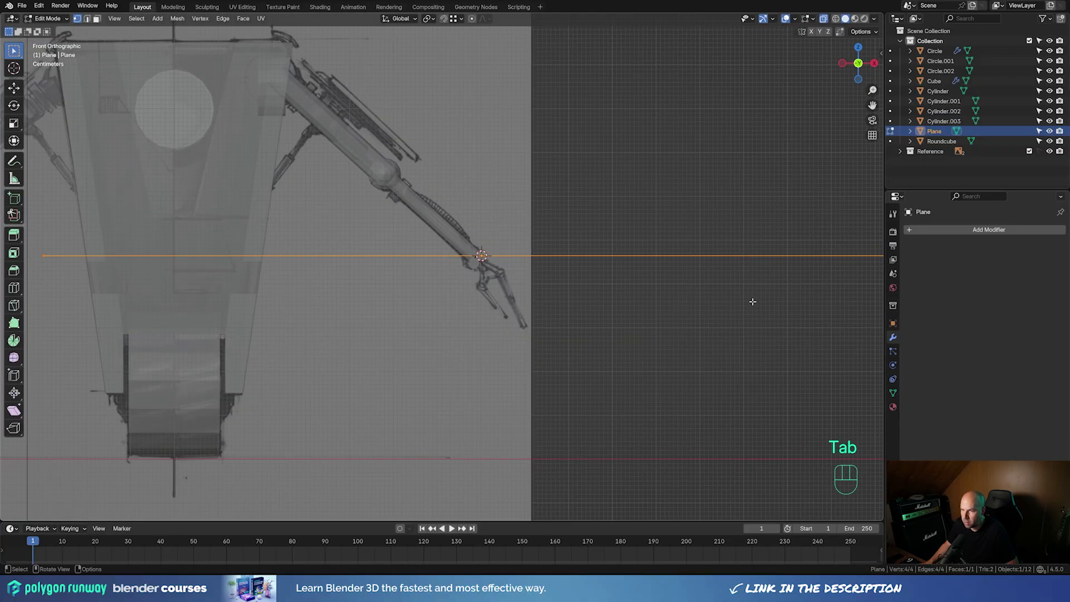
{"action": "key", "text": "s"}
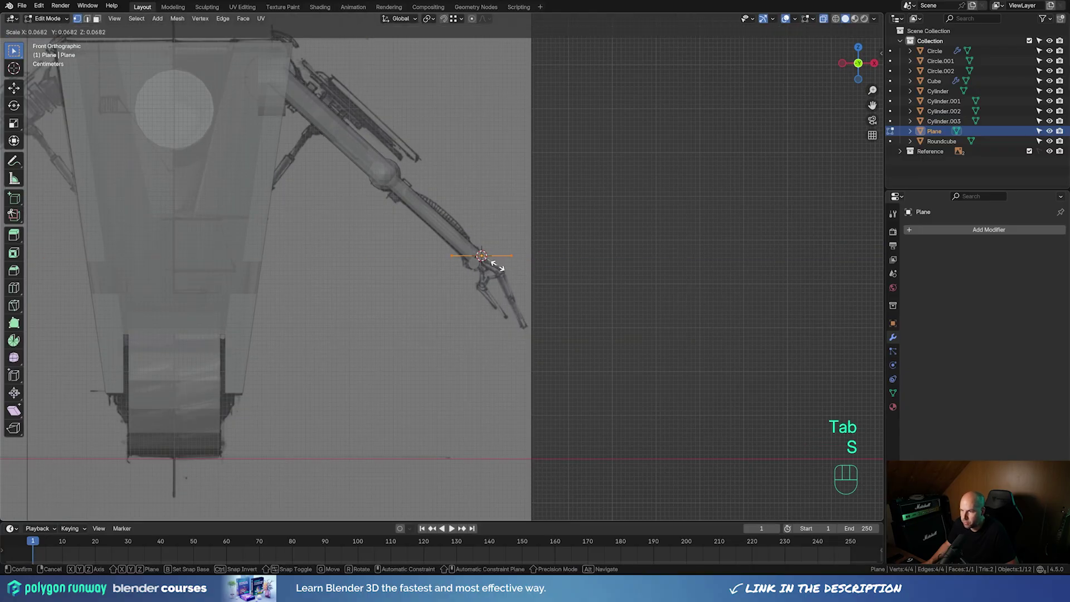
{"action": "left_click", "coordinate": [498, 266]}
{"action": "scroll", "coordinate": [498, 267], "scroll_direction": "up", "scroll_amount": 5}
{"action": "key", "text": "g"}
{"action": "key", "text": "x"}
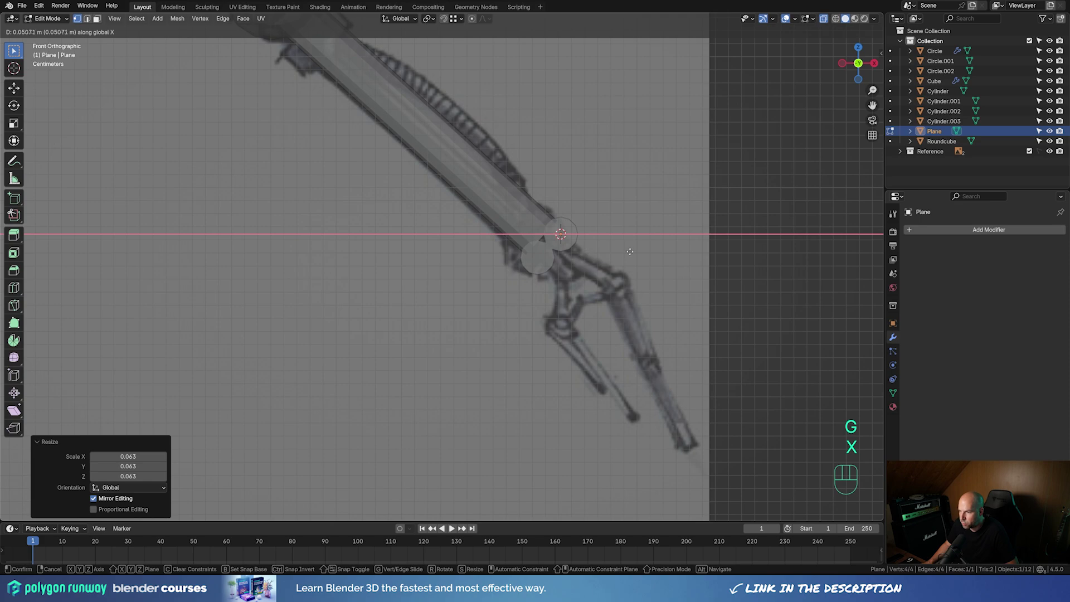
{"action": "left_click", "coordinate": [663, 246]}
{"action": "middle_click_drag", "start_coordinate": [760, 258], "coordinate": [712, 260], "text": "shift"}
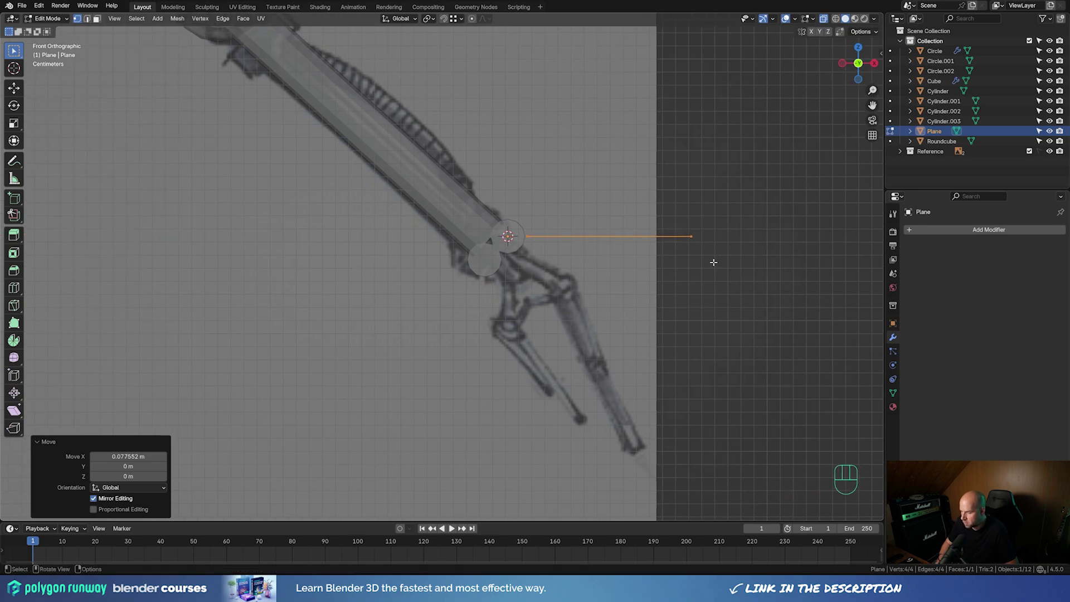
Scale the plane by 0.604 along Y and narrow its outer edge by 0.358 into a tapered shape
{"action": "key", "text": "KP_7"}
{"action": "key", "text": "s"}
{"action": "key", "text": "y"}
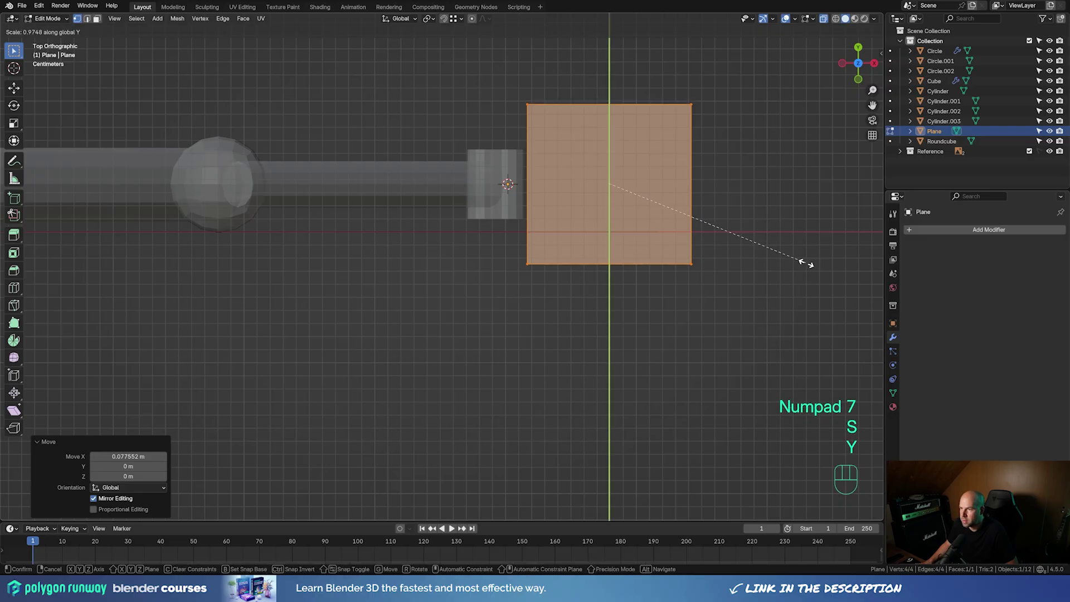
{"action": "left_click", "coordinate": [729, 235]}
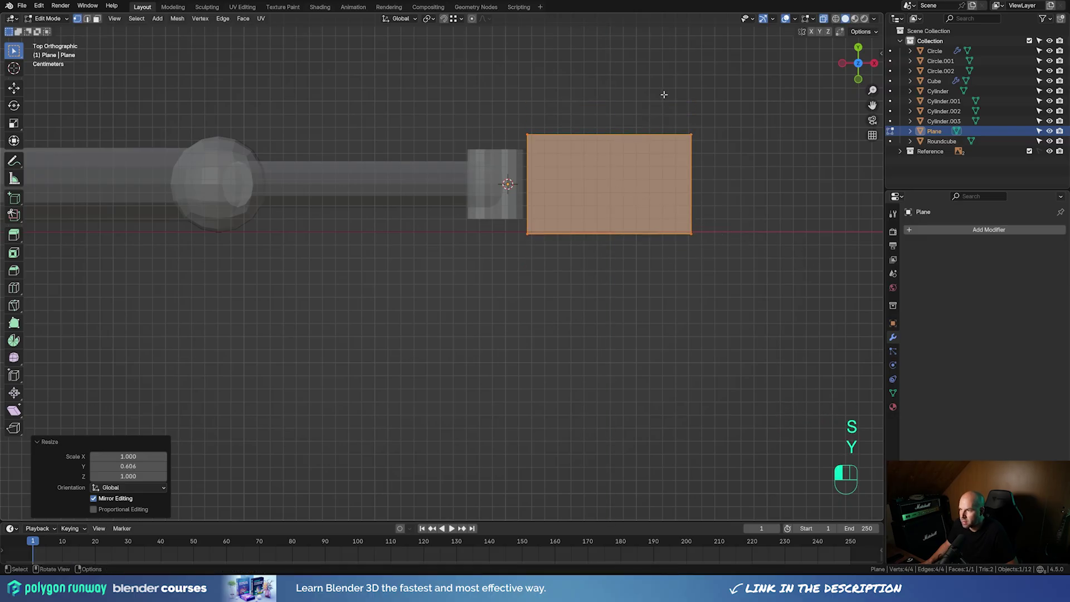
{"action": "left_click_drag", "start_coordinate": [663, 91], "coordinate": [744, 353]}
{"action": "key", "text": "s"}
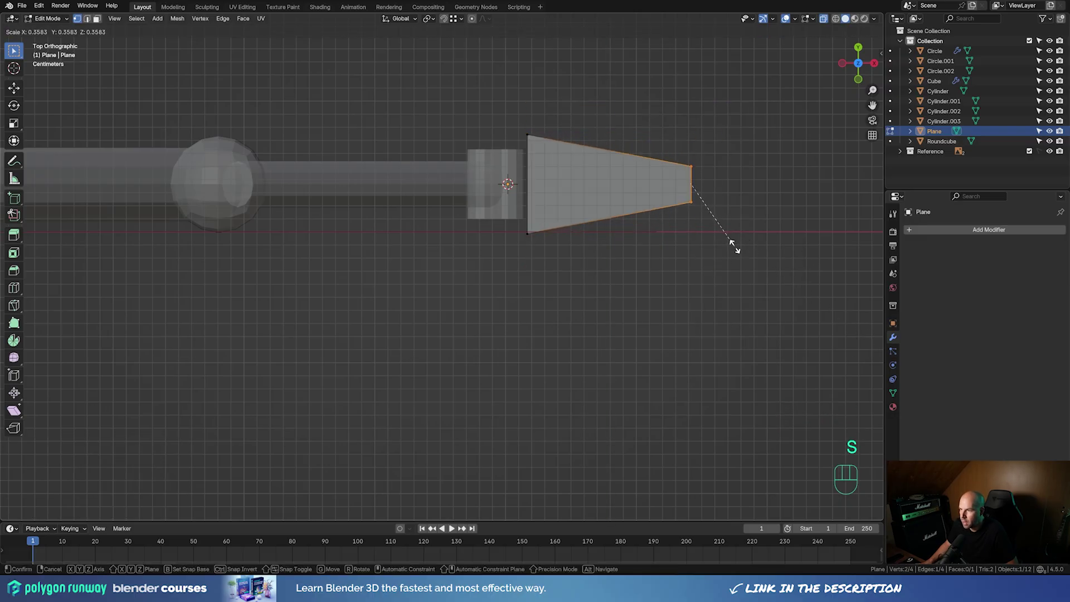
{"action": "left_click", "coordinate": [734, 245]}
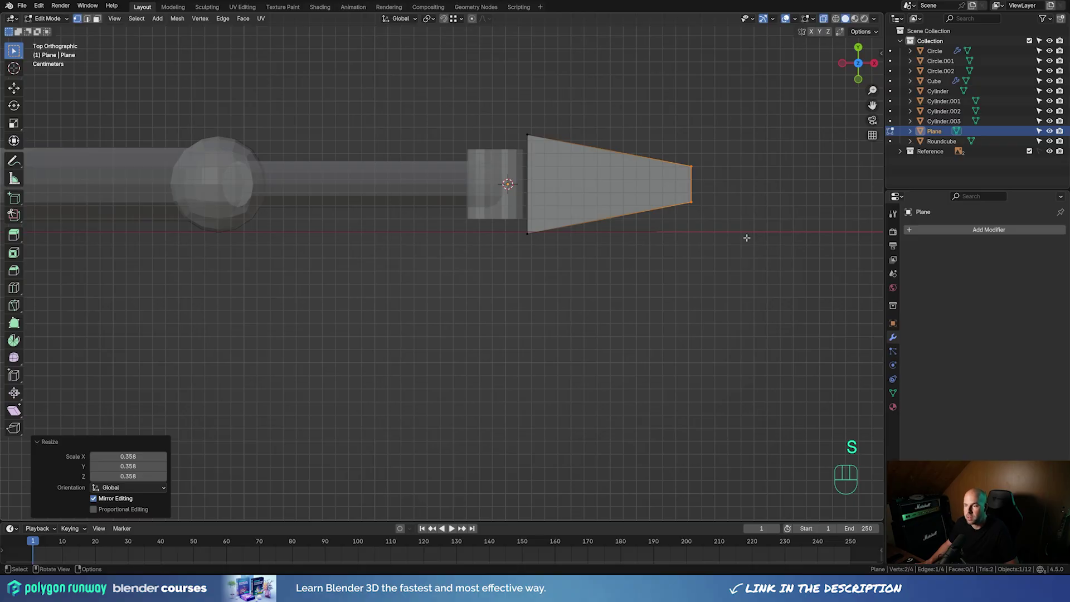
Extrude the tapered plane about 0.0085 m downward, then raise its mesh about 0.0045 m along Z to centre it on the wrist joint
{"action": "key", "text": "KP_1"}
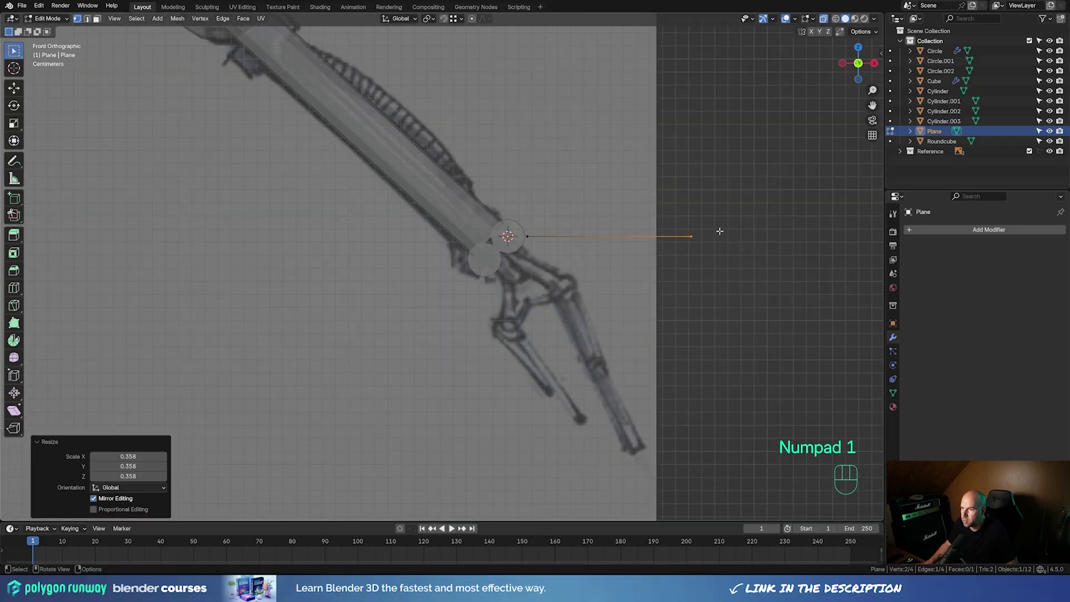
{"action": "key", "text": "a"}
{"action": "key", "text": "e"}
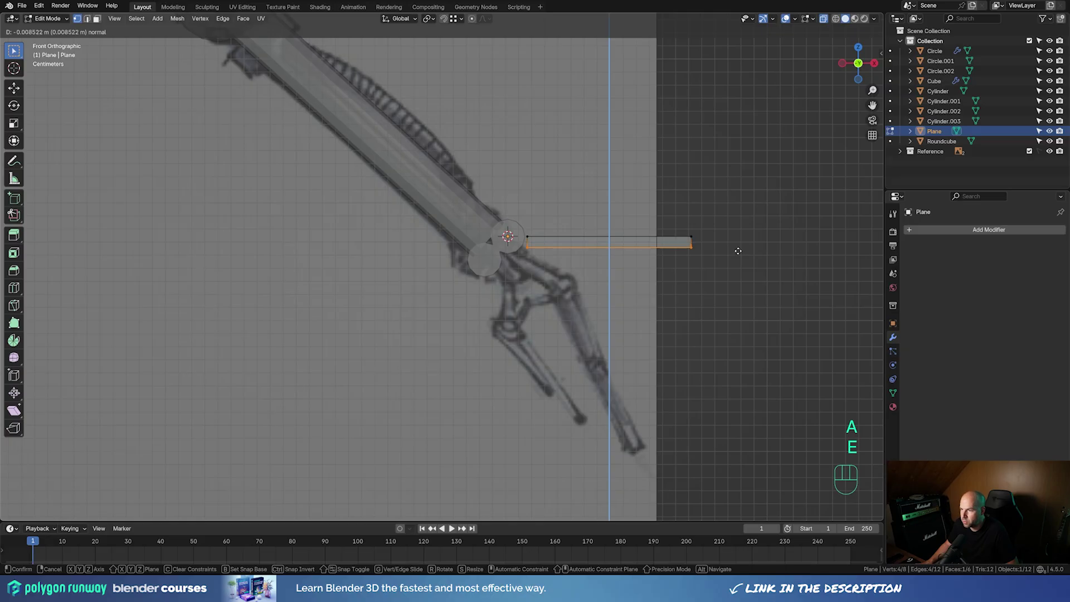
{"action": "left_click", "coordinate": [738, 251]}
{"action": "key", "text": "a"}
{"action": "key", "text": "g"}
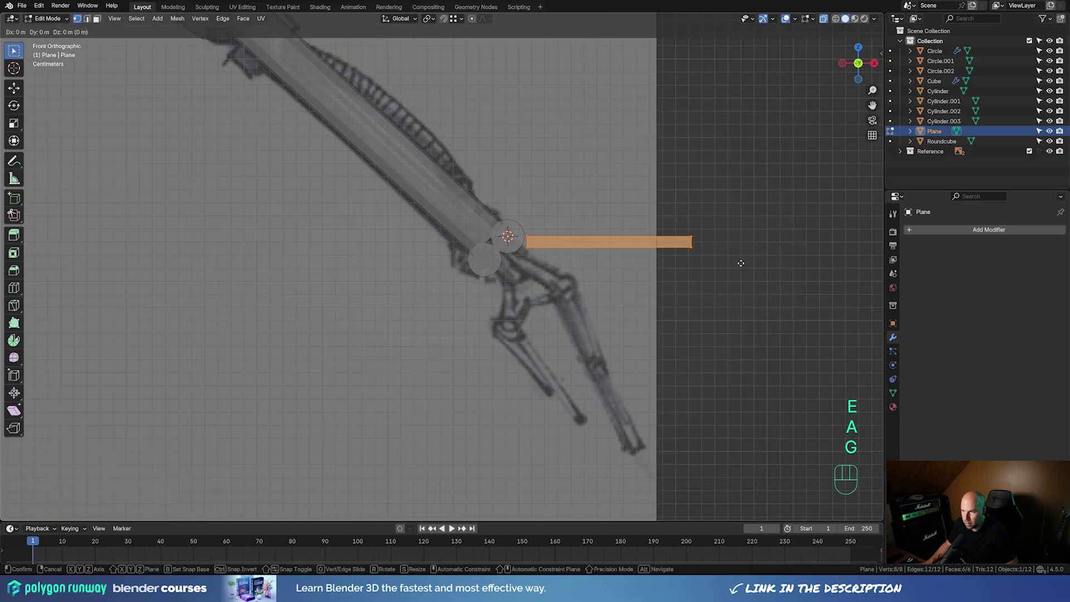
{"action": "key", "text": "z"}
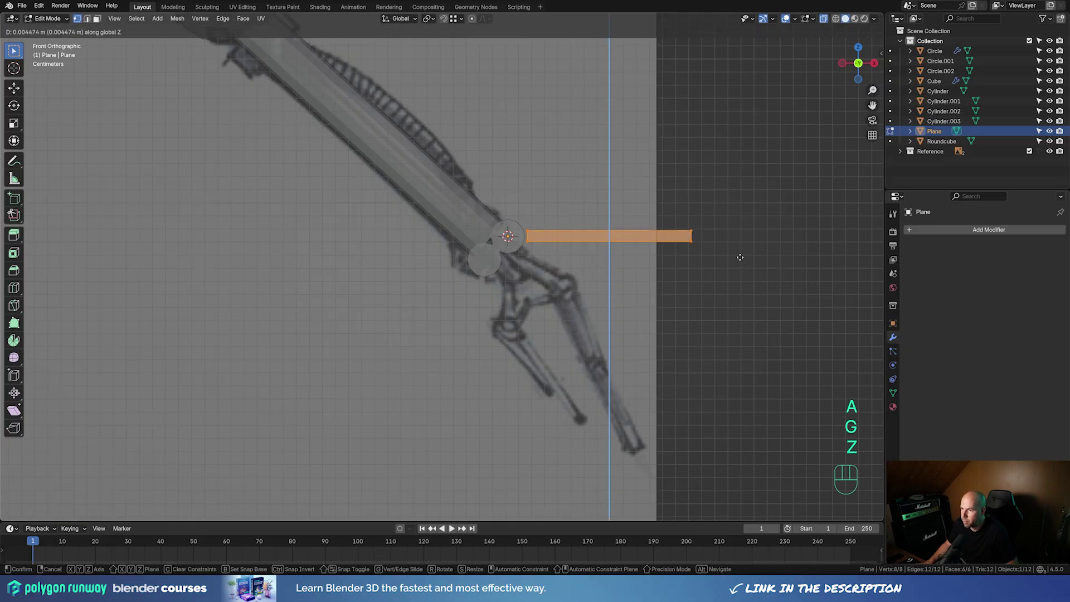
{"action": "left_click", "coordinate": [740, 257]}
Rotate the finger object about 30.4° downward around the upper wrist cylinder in front view
{"action": "key", "text": "Tab"}
{"action": "key", "text": "r"}
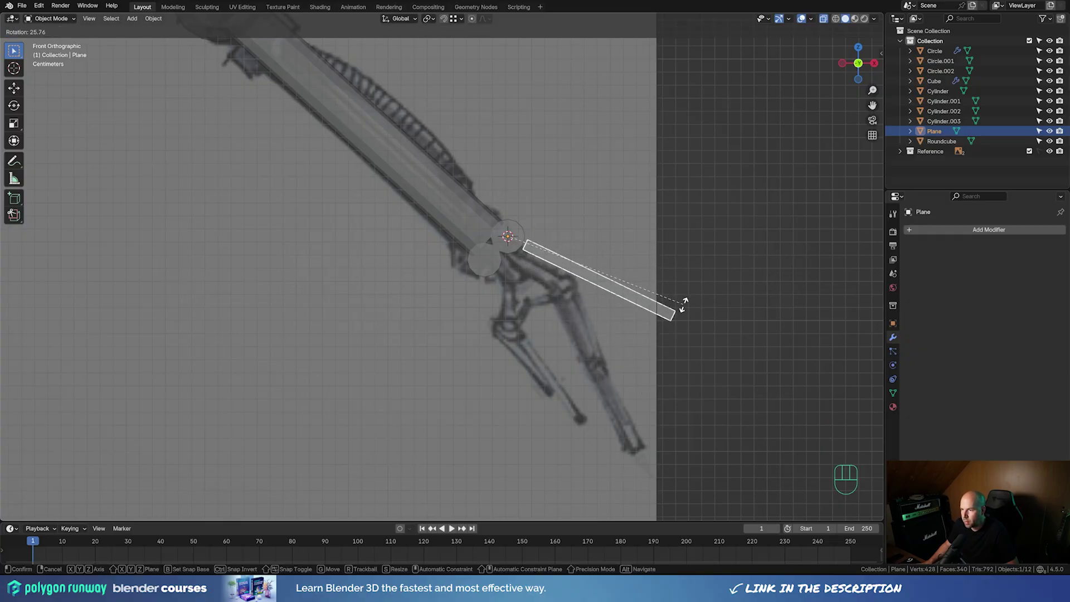
{"action": "left_click", "coordinate": [673, 317]}
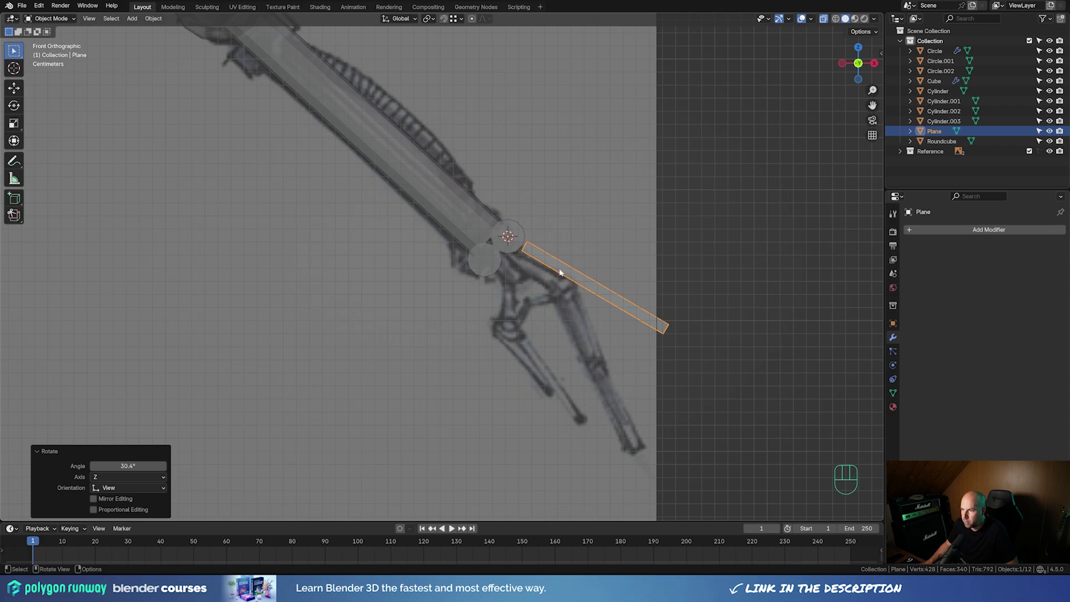
Make a linked duplicate of the finger and snap it to the lower wrist cylinder's centre using the 3D cursor
{"action": "key", "text": "alt+d"}
{"action": "left_click", "coordinate": [632, 323]}
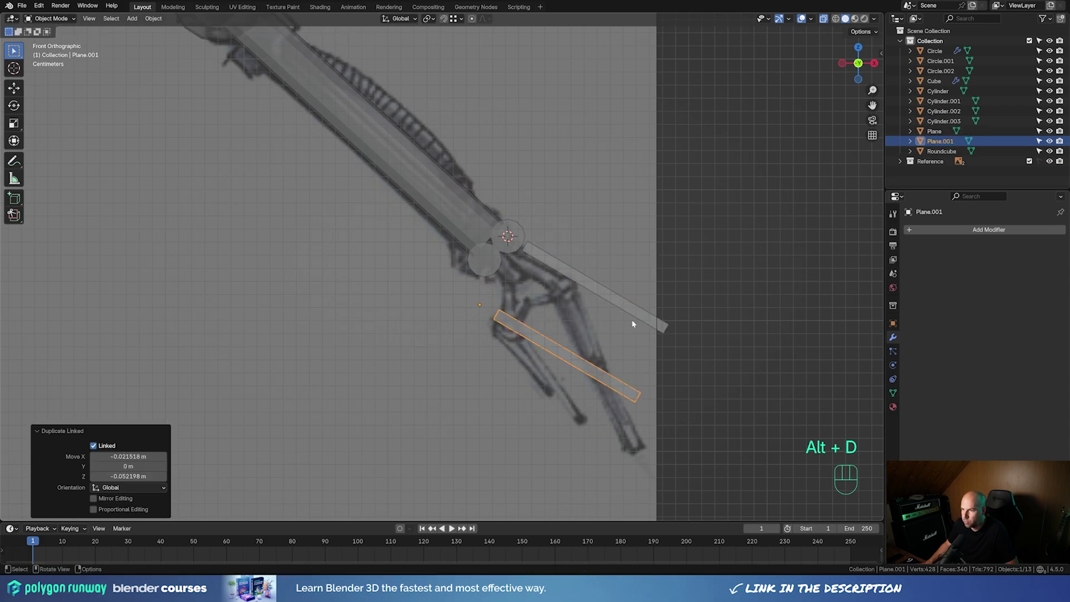
{"action": "left_click", "coordinate": [483, 262]}
{"action": "key", "text": "shift+s"}
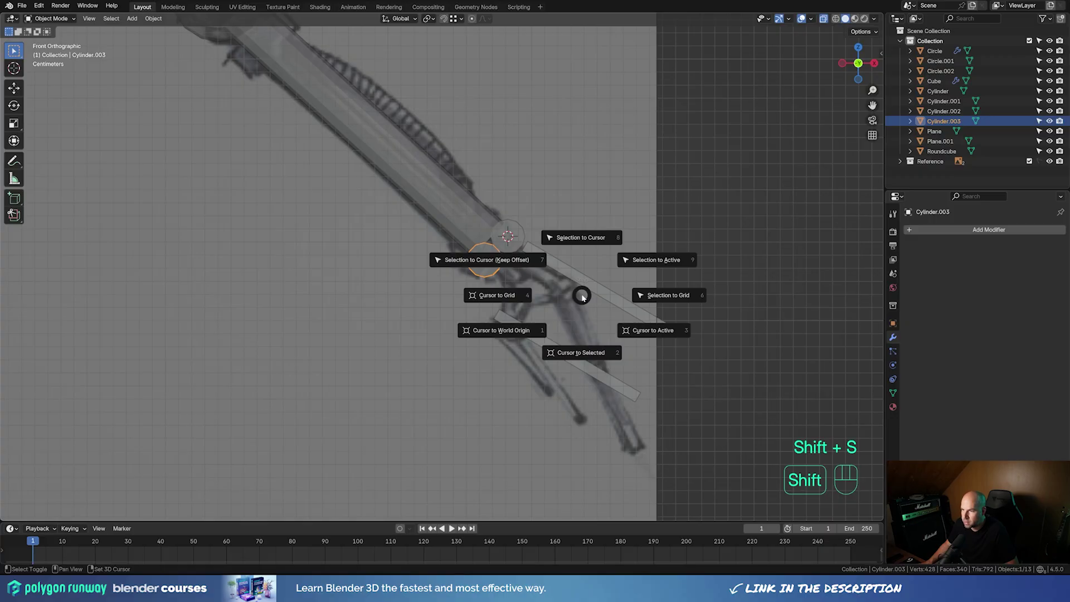
{"action": "left_click", "coordinate": [574, 348]}
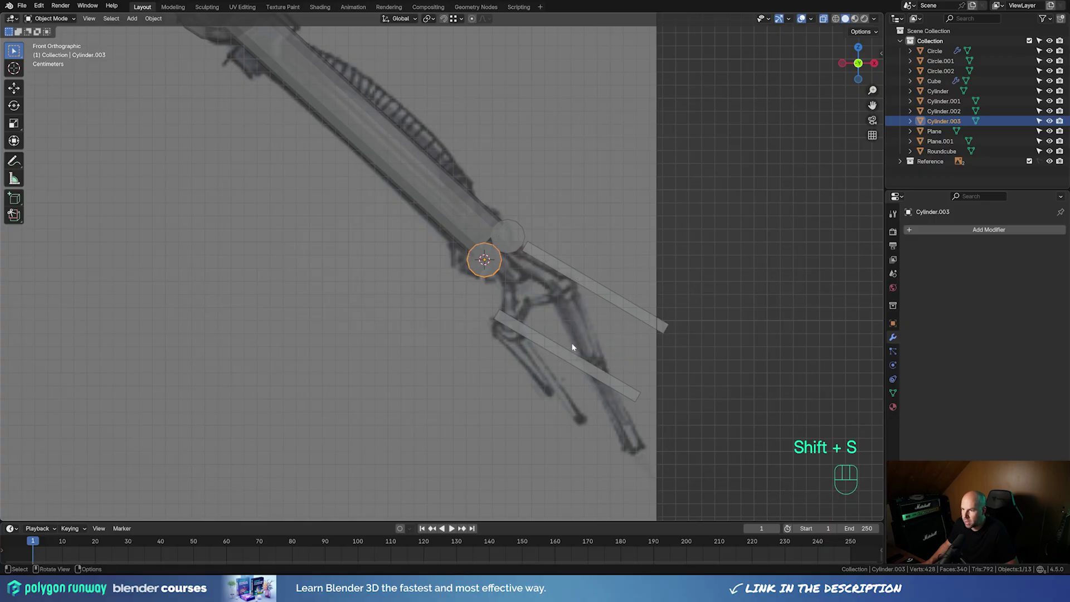
{"action": "left_click", "coordinate": [525, 333]}
{"action": "key", "text": "shift+s"}
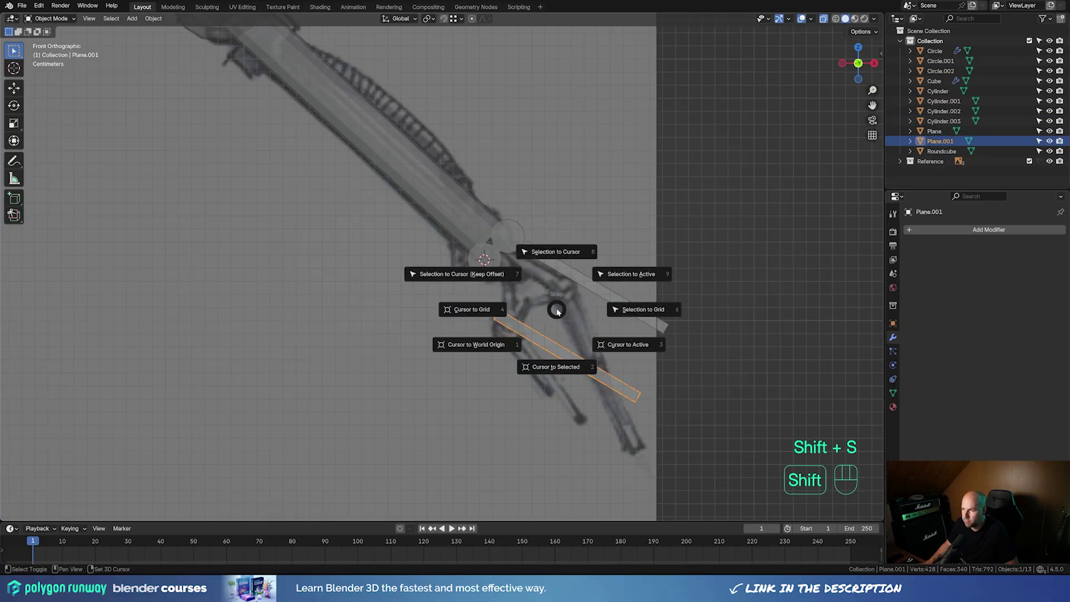
{"action": "left_click", "coordinate": [561, 240]}
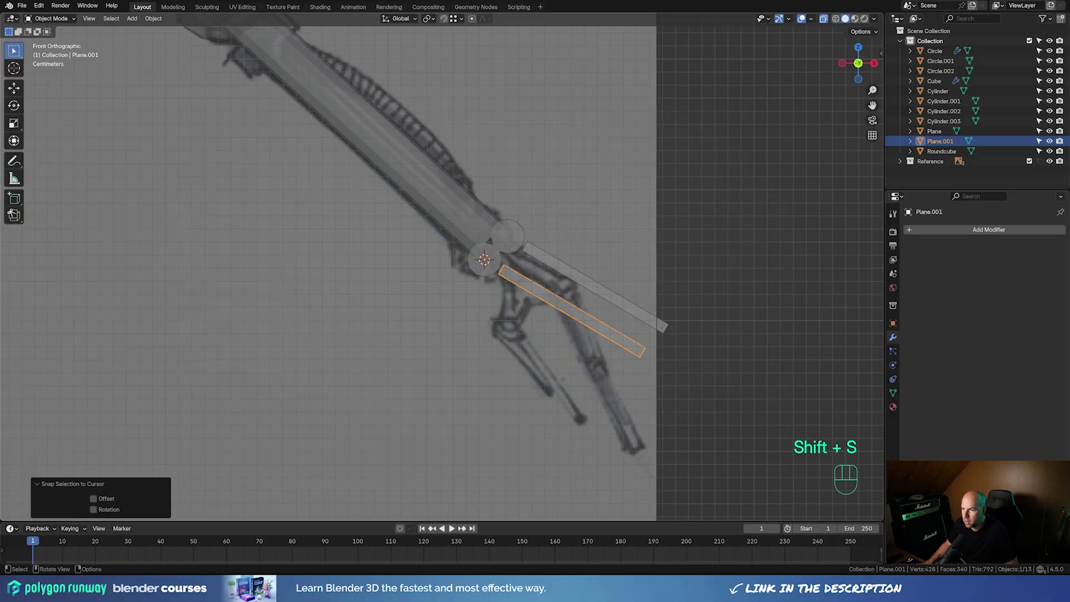
Rotate the lower finger about 32.1° further downward in front view and turn off X-ray display
{"action": "key", "text": "r"}
{"action": "left_click", "coordinate": [578, 341]}
{"action": "middle_click_drag", "start_coordinate": [641, 365], "coordinate": [533, 274]}
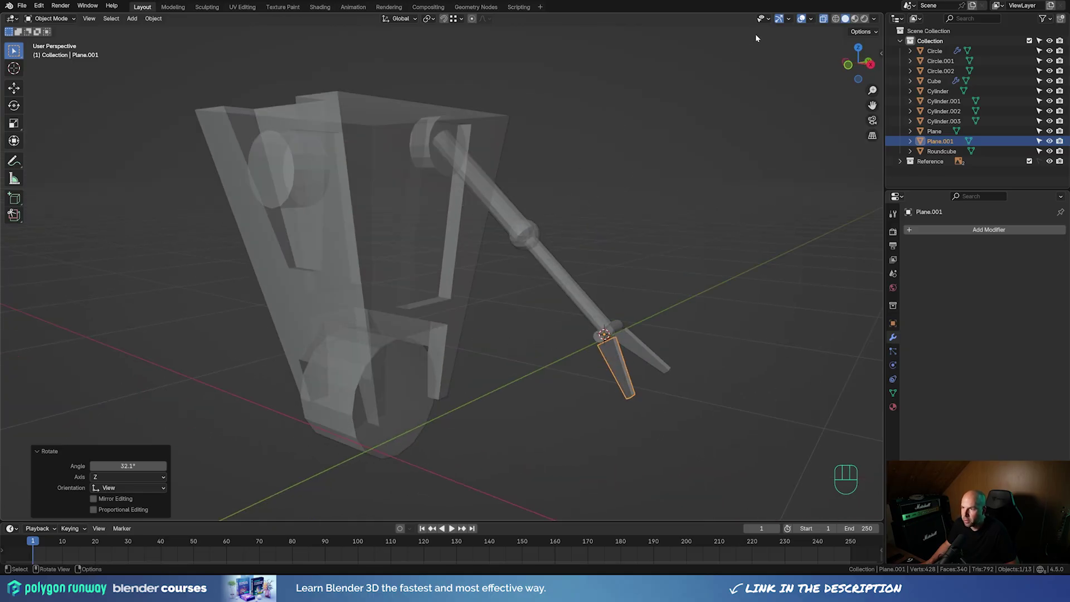
{"action": "left_click", "coordinate": [823, 19]}
{"action": "middle_click_drag", "start_coordinate": [681, 224], "coordinate": [660, 222]}
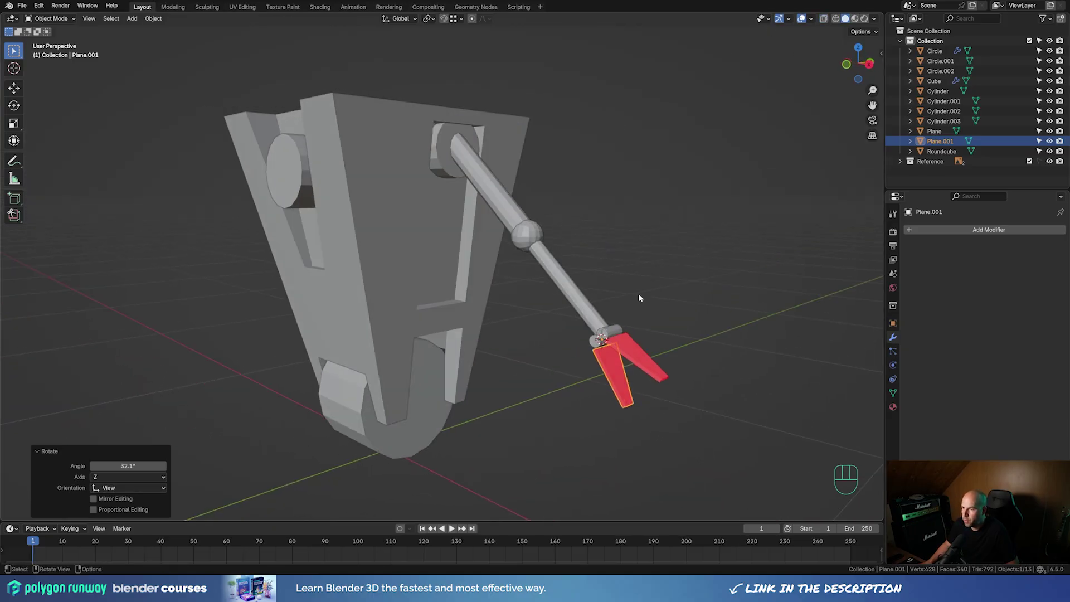
Recalculate the normals of both finger meshes to face outward
{"action": "left_click", "coordinate": [633, 350], "text": "shift"}
{"action": "key", "text": "Tab"}
{"action": "key", "text": "Tab"}
{"action": "key", "text": "Tab"}
{"action": "key", "text": "shift+n"}
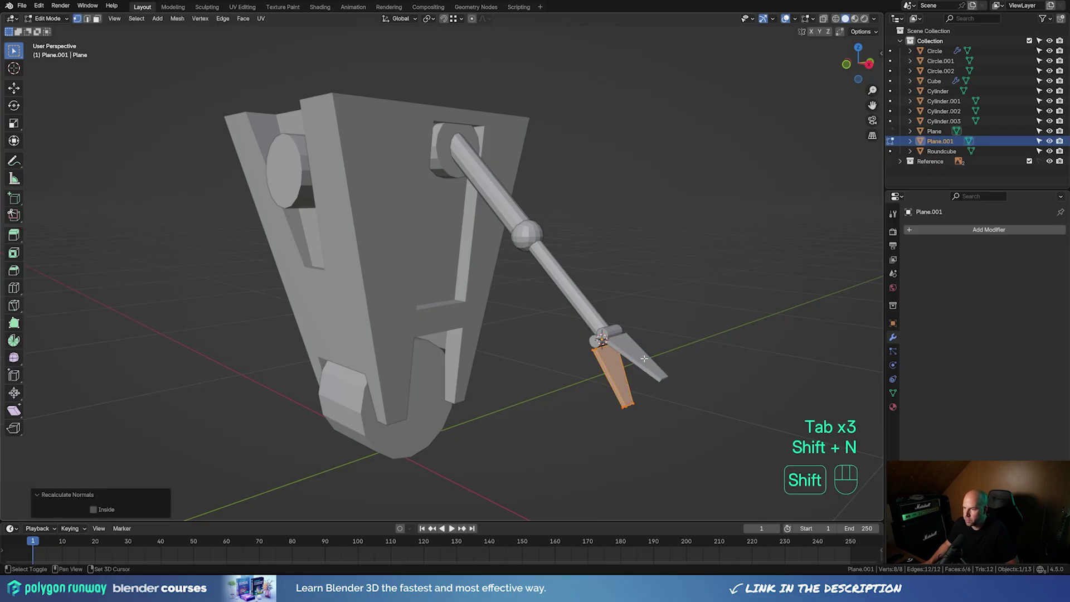
{"action": "key", "text": "Tab"}
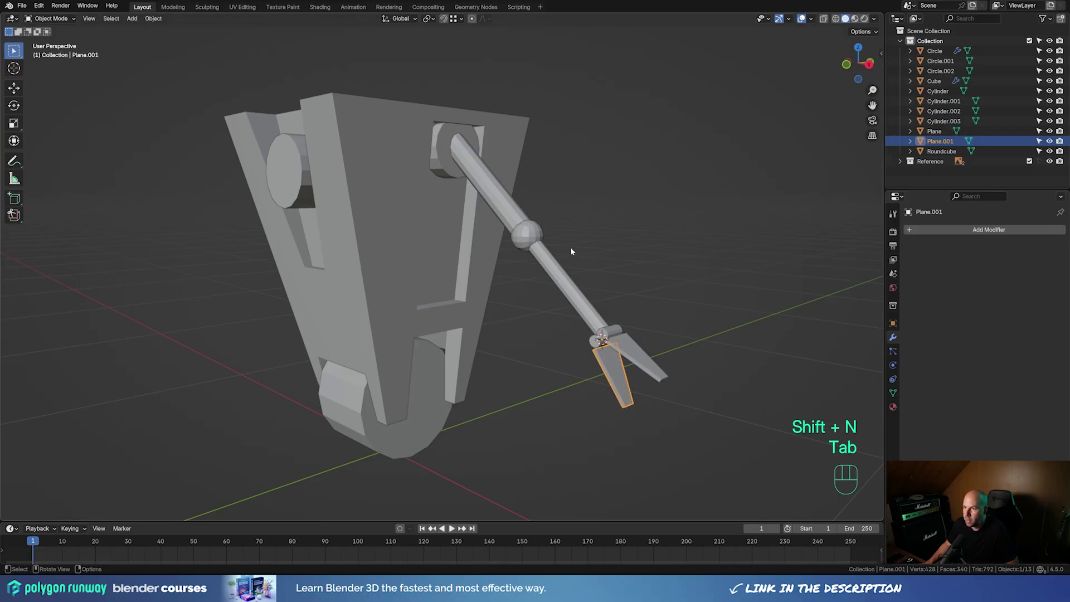
Add a Mirror modifier on the X axis to the arm's shoulder disc, using the body cube as the mirror object
{"action": "middle_click_drag", "start_coordinate": [570, 246], "coordinate": [565, 244]}
{"action": "left_click", "coordinate": [445, 170]}
{"action": "left_click", "coordinate": [919, 230]}
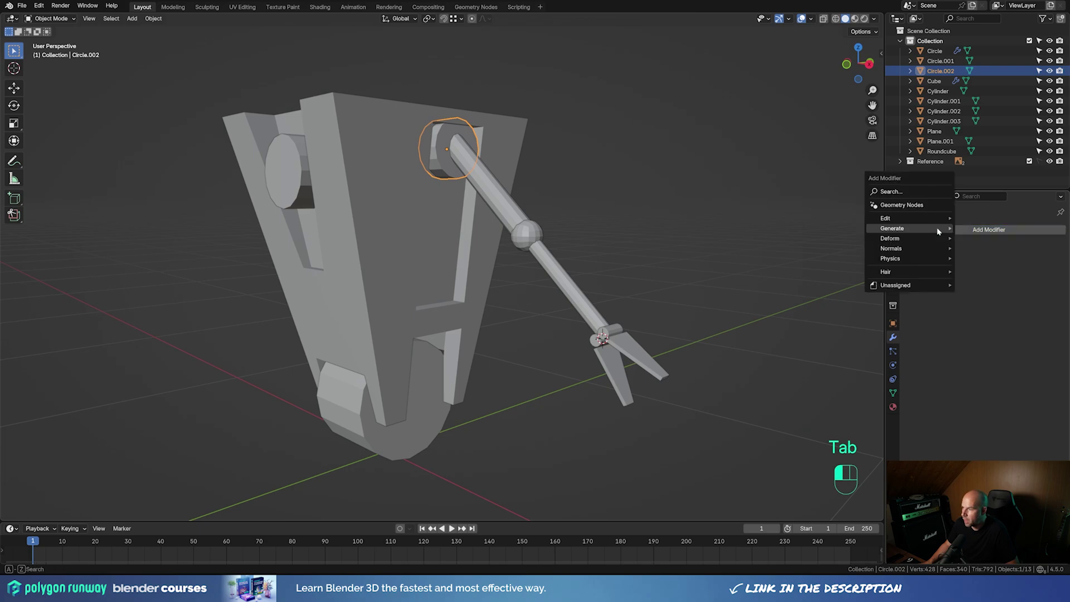
{"action": "type", "text": "m"}
{"action": "key", "text": "Return"}
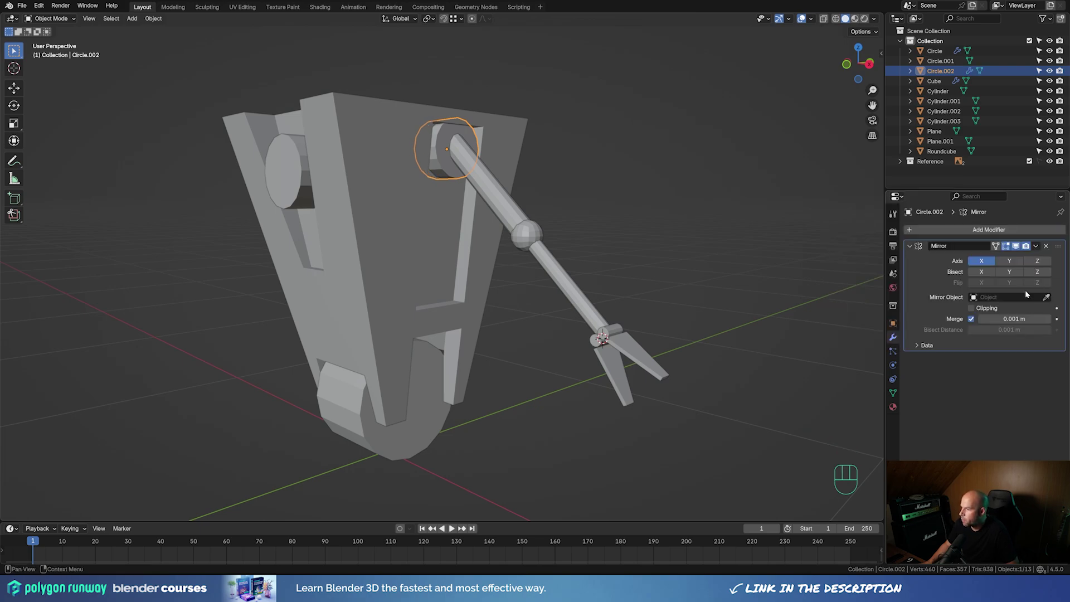
{"action": "left_click", "coordinate": [1046, 297]}
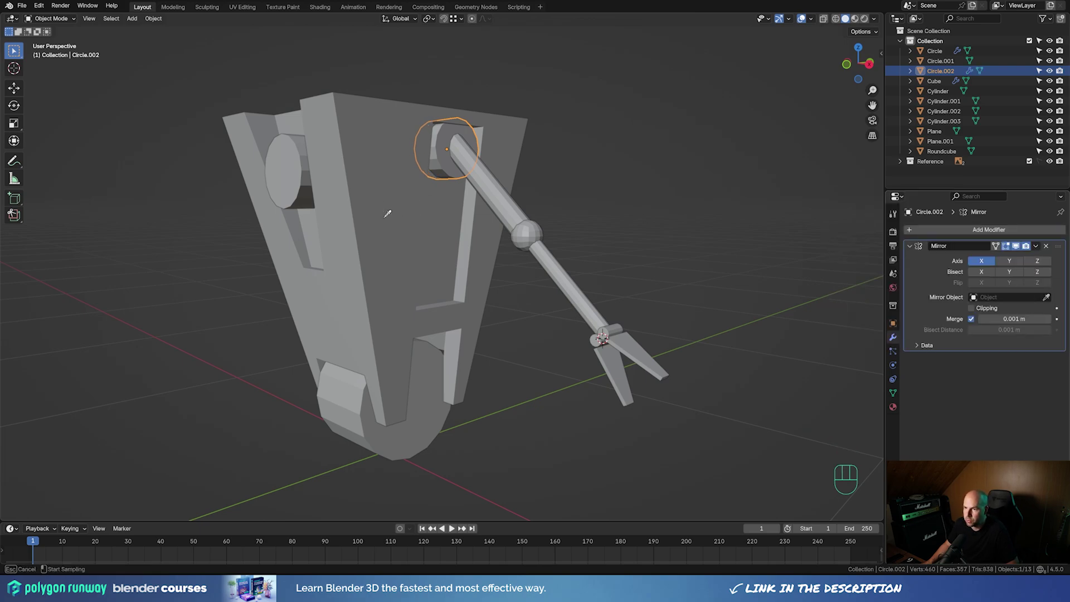
{"action": "left_click", "coordinate": [384, 215]}
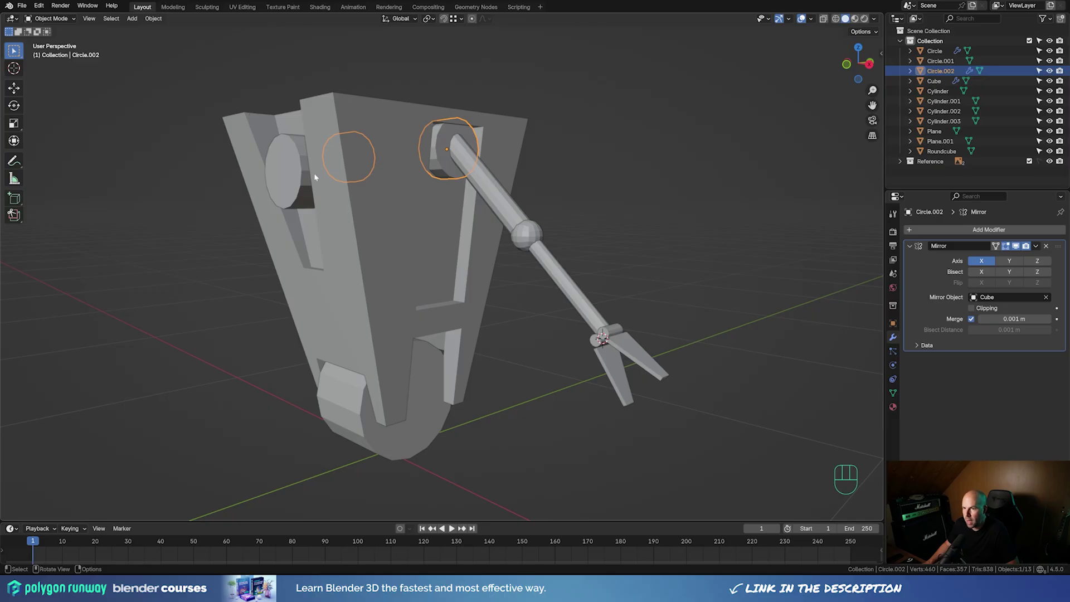
{"action": "middle_click_drag", "start_coordinate": [315, 177], "coordinate": [445, 272]}
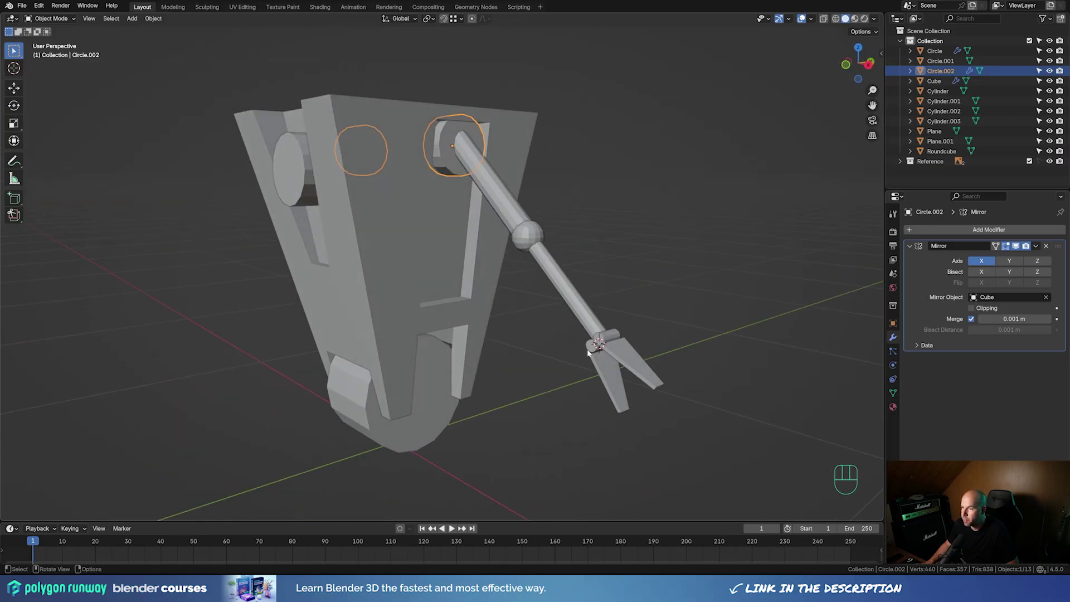
Copy the shoulder disc's Mirror modifier to all the arm and claw parts to mirror the arm across the body
{"action": "left_click_drag", "start_coordinate": [552, 287], "coordinate": [695, 511]}
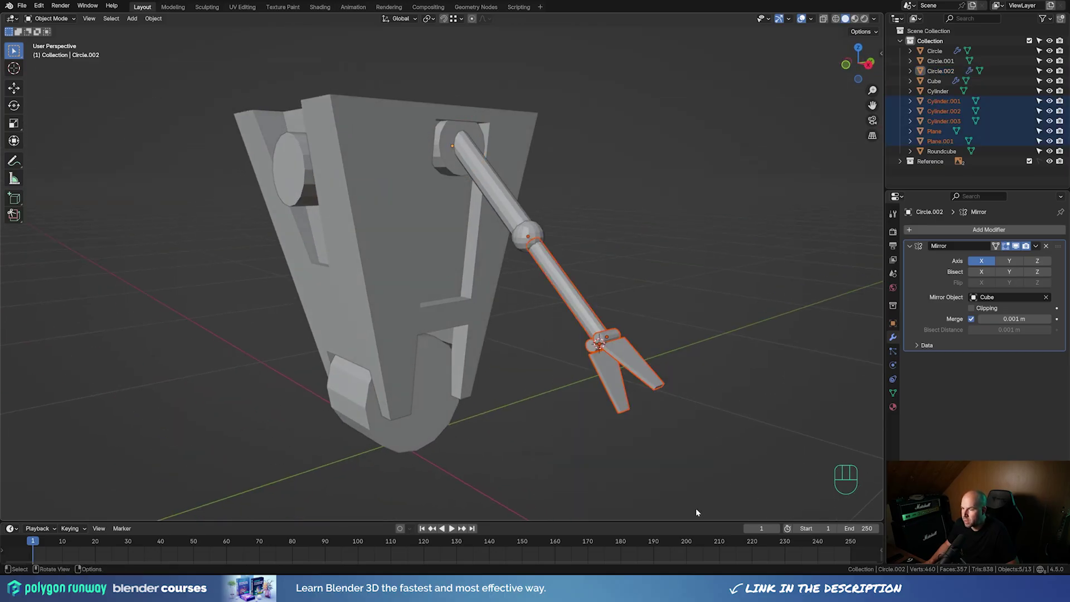
{"action": "left_click", "coordinate": [528, 236], "text": "shift"}
{"action": "left_click", "coordinate": [497, 199], "text": "shift"}
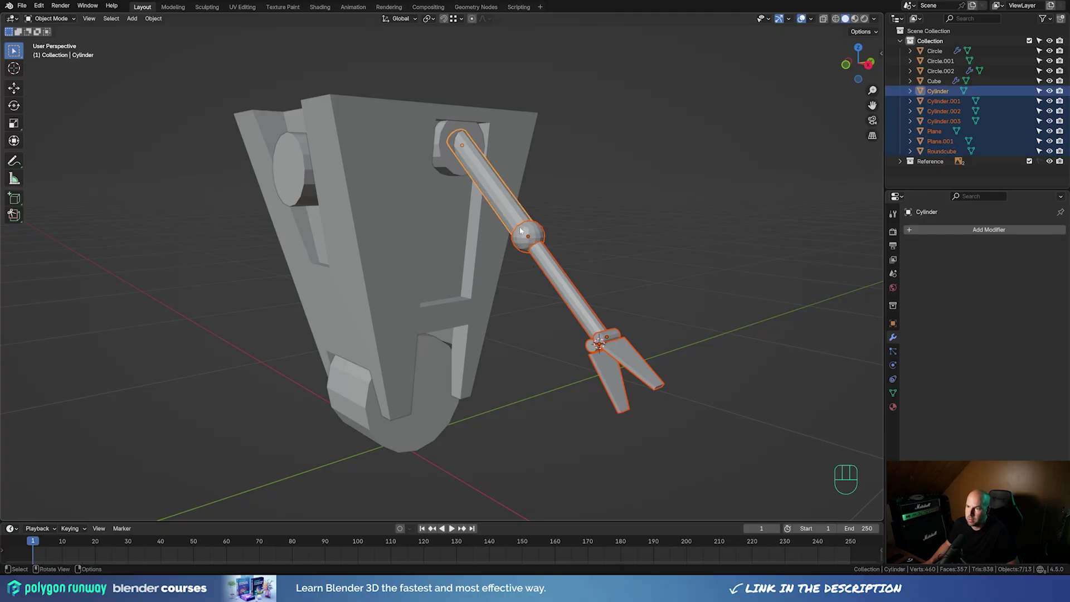
{"action": "left_click", "coordinate": [447, 150], "text": "shift"}
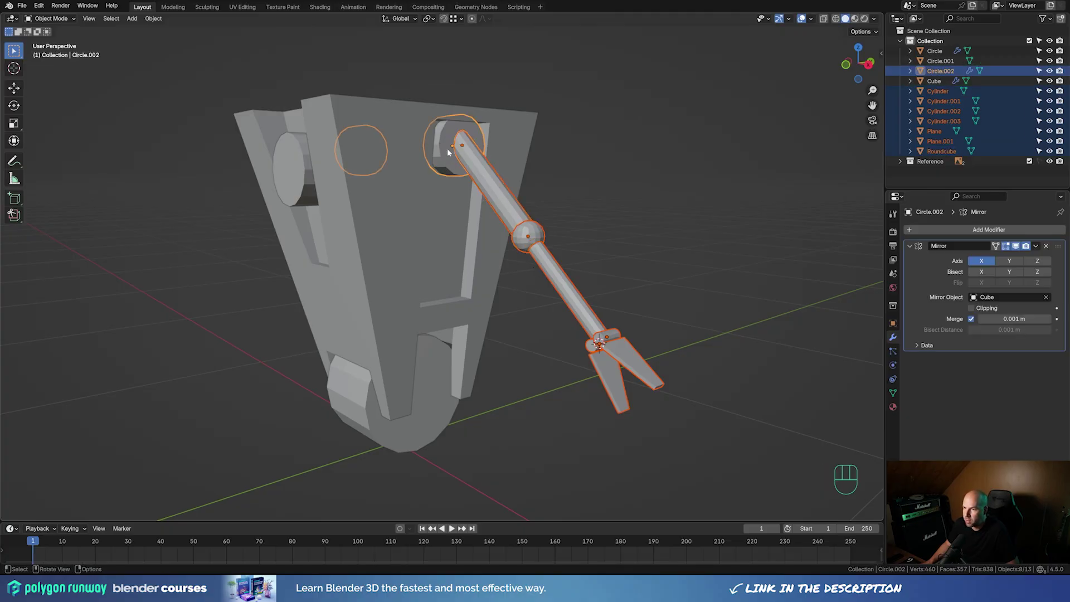
{"action": "left_click", "coordinate": [1037, 247]}
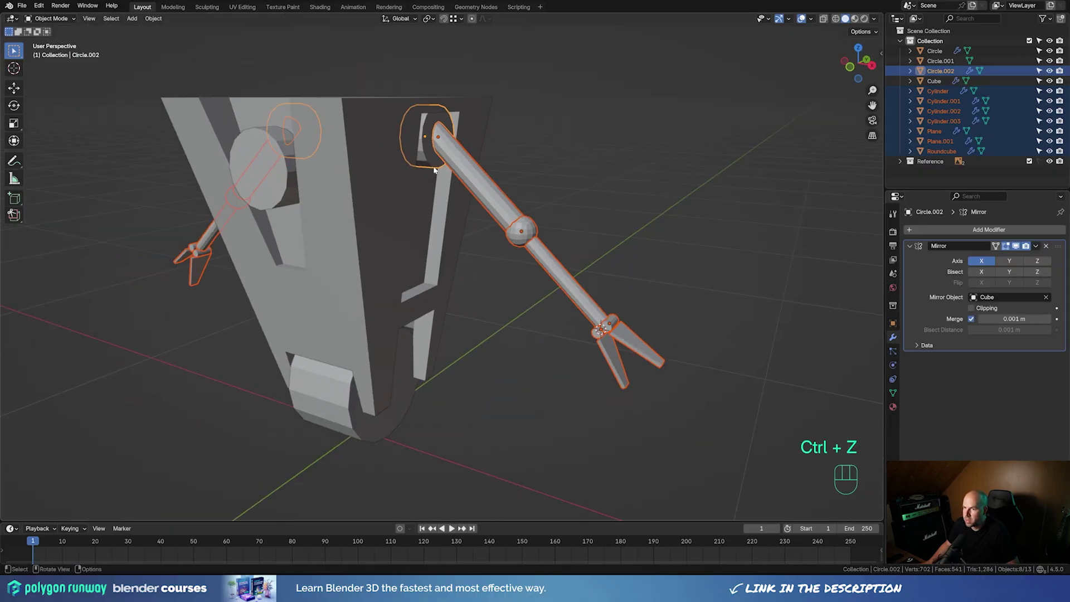
{"action": "middle_click_drag", "start_coordinate": [410, 195], "coordinate": [467, 228]}
{"action": "scroll", "coordinate": [468, 229], "scroll_direction": "down", "scroll_amount": 5}
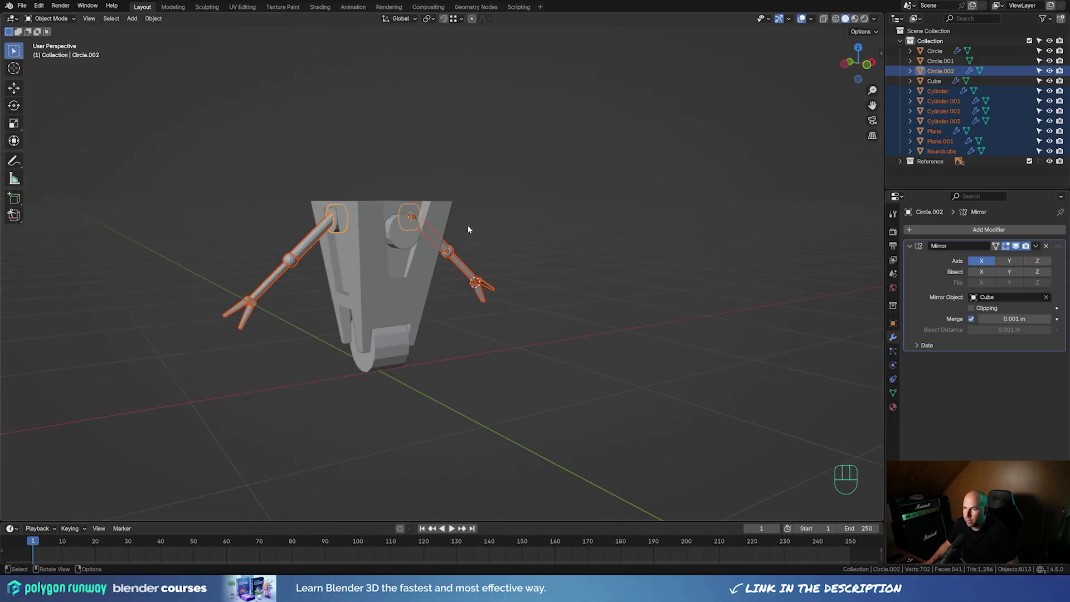
{"action": "middle_click_drag", "start_coordinate": [544, 319], "coordinate": [623, 237]}
{"action": "left_click", "coordinate": [510, 304]}
{"action": "scroll", "coordinate": [434, 254], "scroll_direction": "up", "scroll_amount": 3}
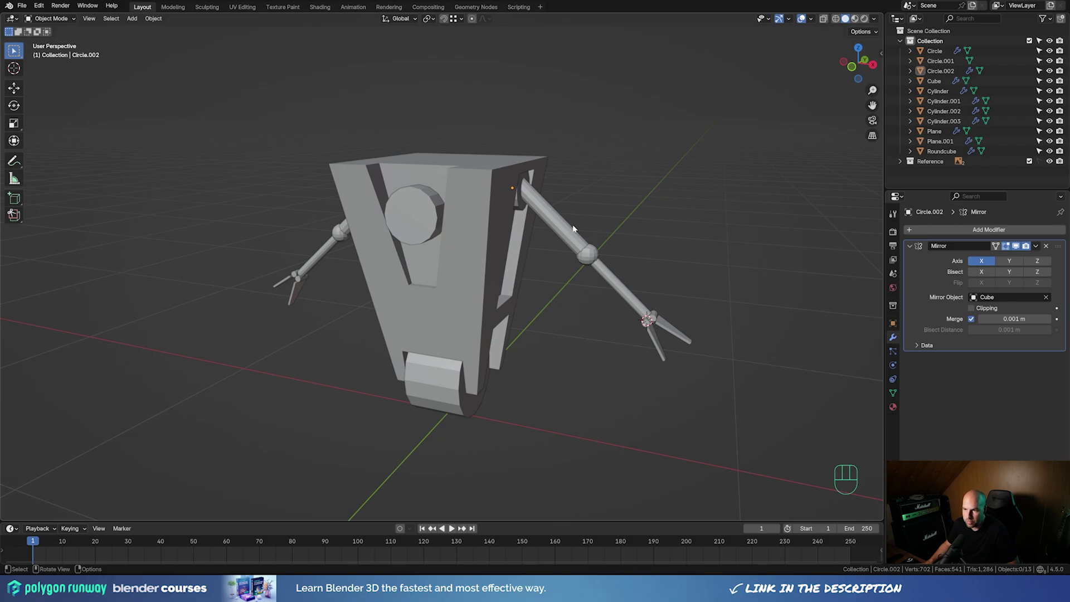
Edit the eye cylinder's mesh and add a loop cut around its side, slid toward the front by about 0.44
{"action": "left_click", "coordinate": [421, 220]}
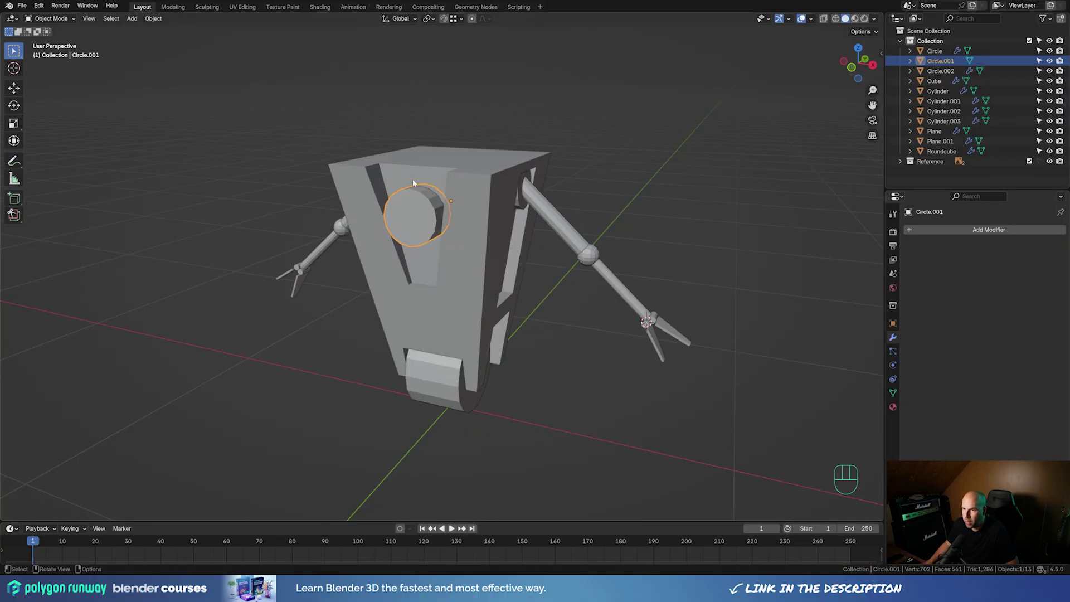
{"action": "key", "text": "Tab"}
{"action": "middle_click_drag", "start_coordinate": [487, 199], "coordinate": [416, 200]}
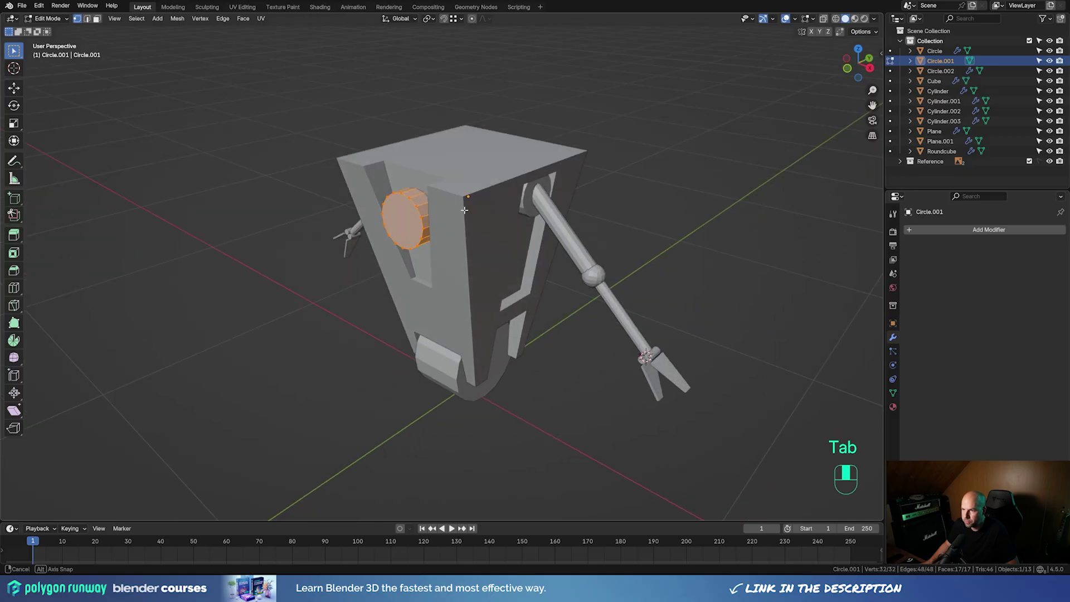
{"action": "key", "text": "ctrl+r"}
{"action": "left_click", "coordinate": [419, 199]}
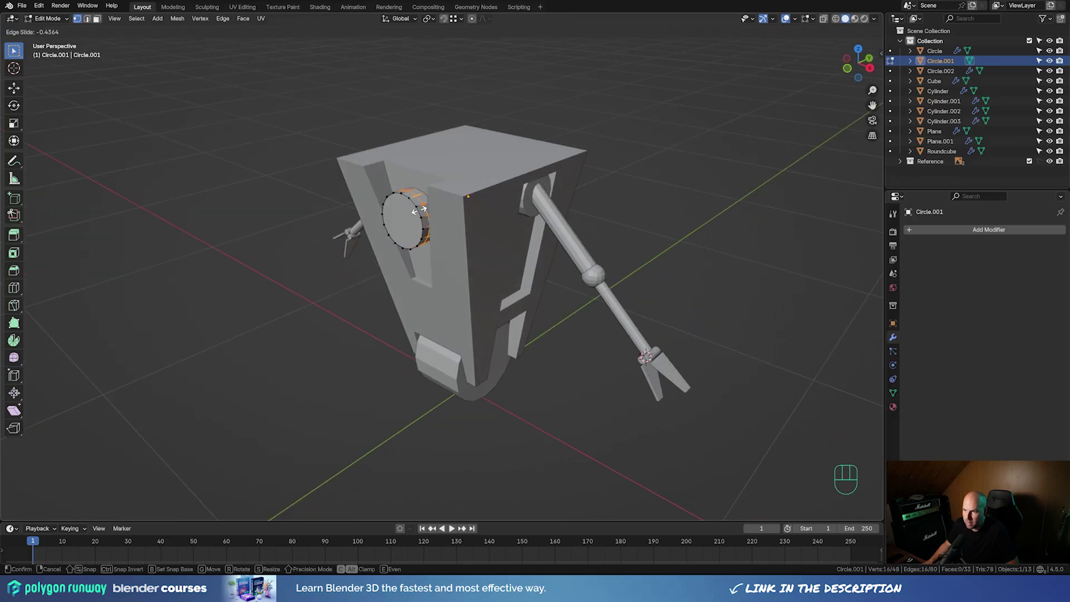
{"action": "left_click", "coordinate": [421, 210]}
With see-through display on, add a second loop cut around the rear of the eye cylinder and scale it to about 1.279
{"action": "key", "text": "alt+z"}
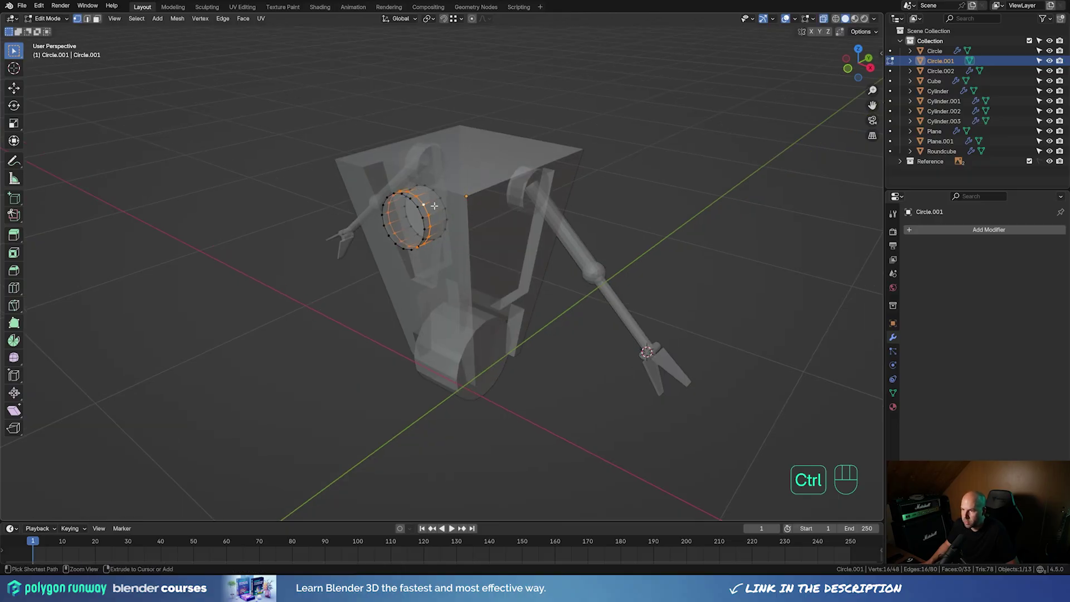
{"action": "key", "text": "ctrl+r"}
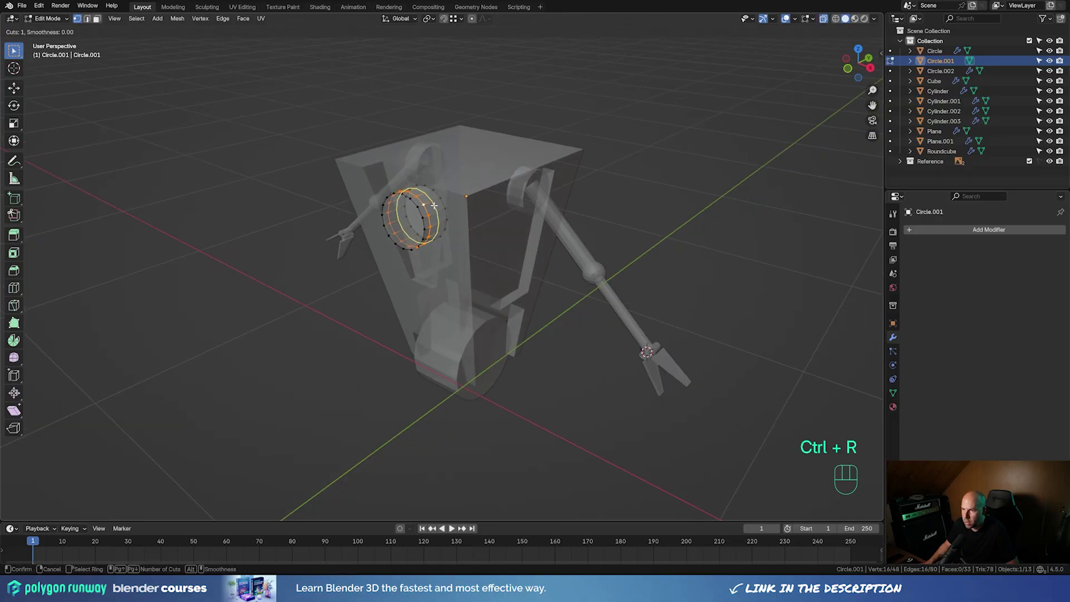
{"action": "left_click", "coordinate": [434, 205]}
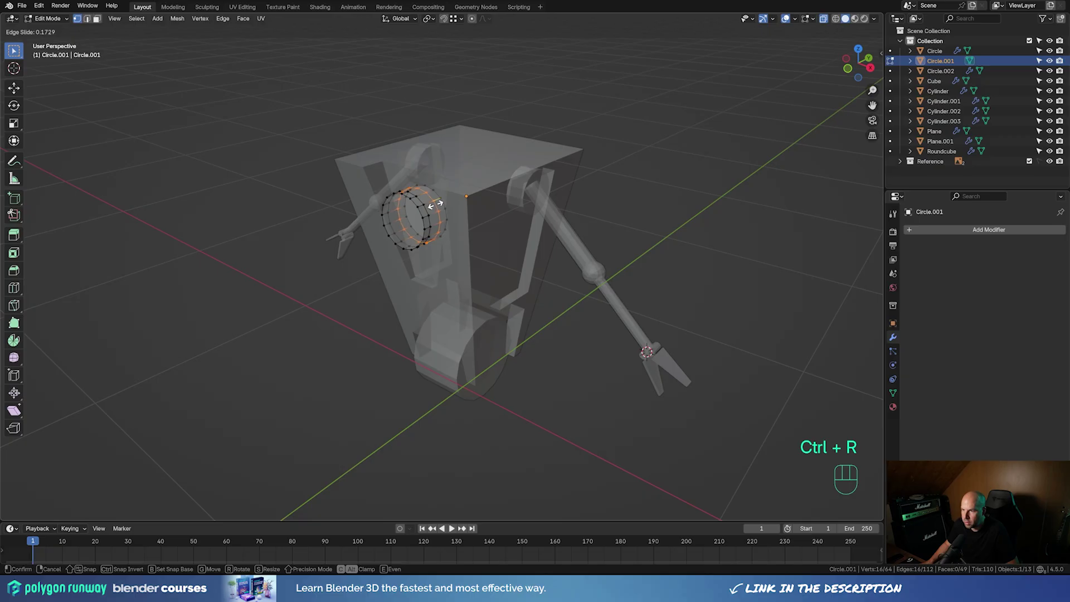
{"action": "left_click", "coordinate": [435, 205]}
{"action": "key", "text": "s"}
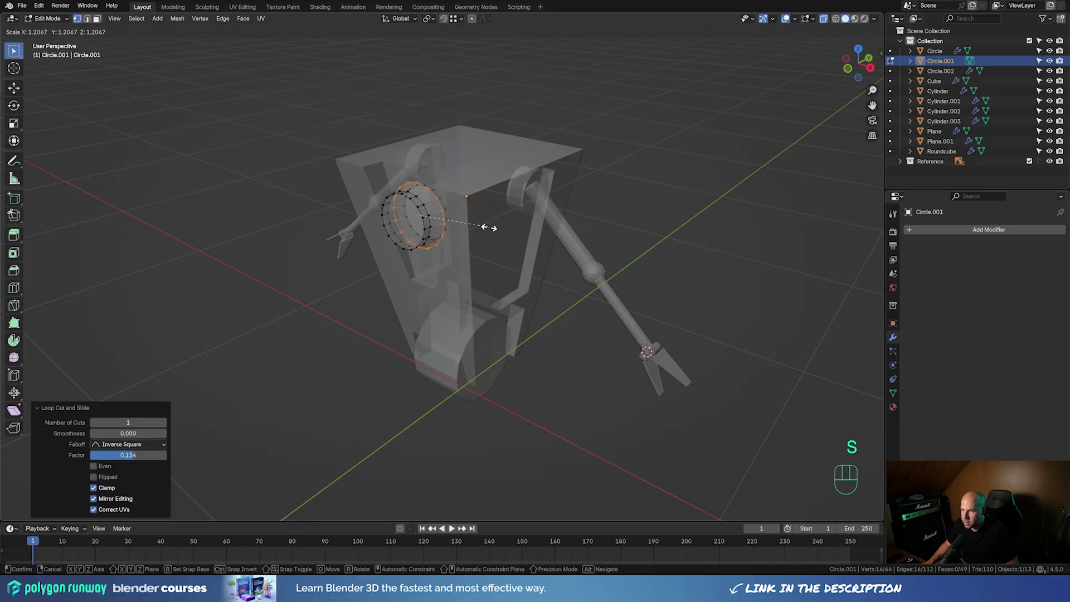
{"action": "left_click", "coordinate": [494, 229]}
In the right view, shear the enlarged loop by about 0.117 to match the body's slope and move it about 0.008 m along Y
{"action": "key", "text": "KP_3"}
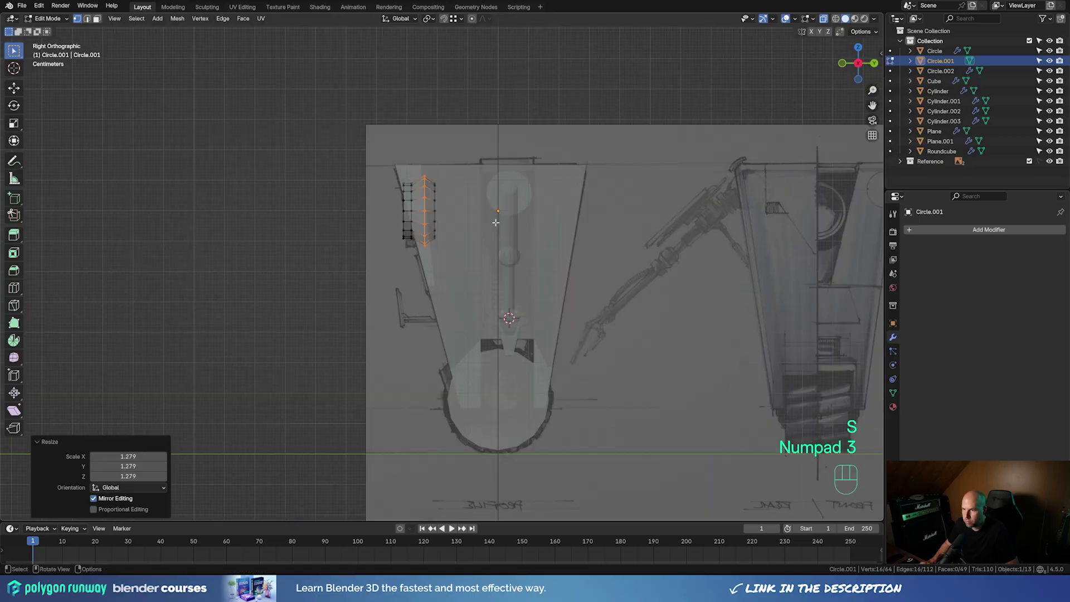
{"action": "middle_click_drag", "start_coordinate": [430, 224], "coordinate": [456, 253], "text": "shift"}
{"action": "scroll", "coordinate": [457, 253], "scroll_direction": "up", "scroll_amount": 5}
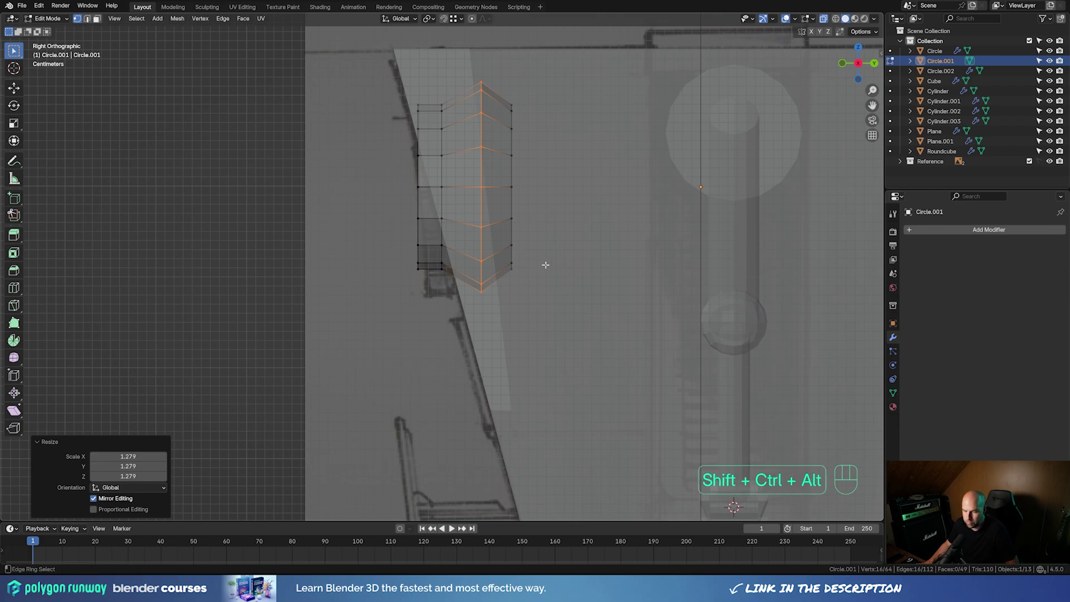
{"action": "key", "text": "shift+ctrl+alt+s"}
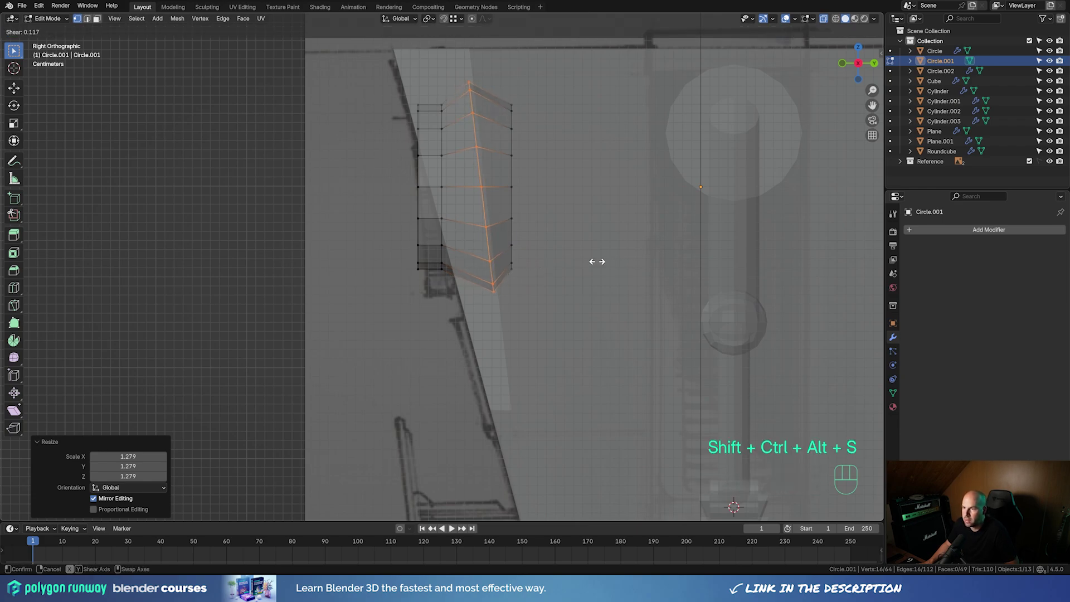
{"action": "left_click", "coordinate": [597, 261]}
{"action": "key", "text": "g"}
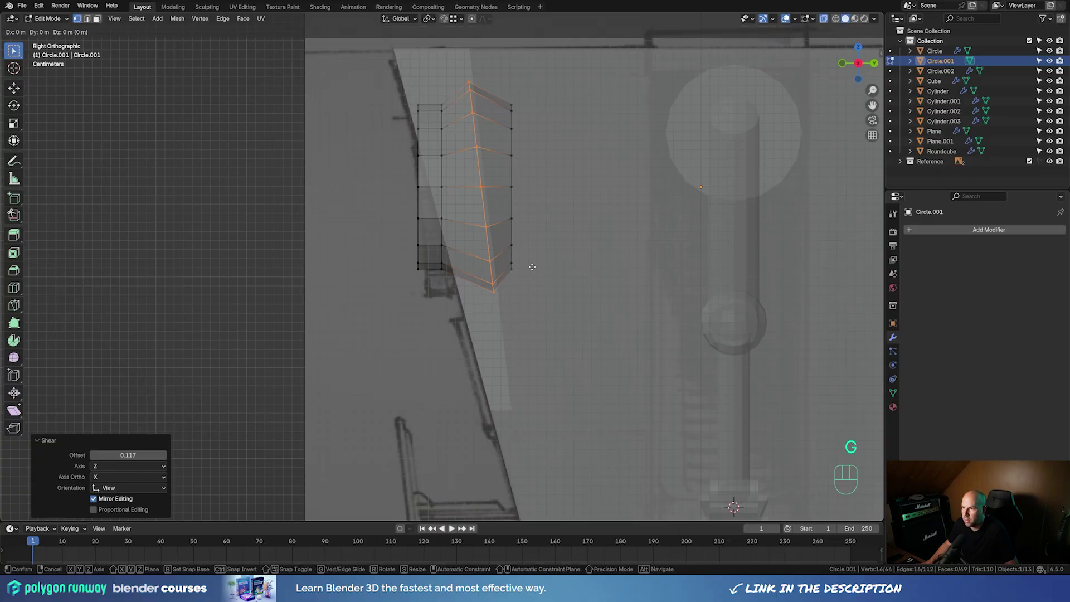
{"action": "key", "text": "y"}
{"action": "left_click", "coordinate": [530, 268]}
Turn off see-through display and pull the eye cylinder's front face outward about 0.08 m along negative Y
{"action": "middle_click_drag", "start_coordinate": [530, 268], "coordinate": [394, 226]}
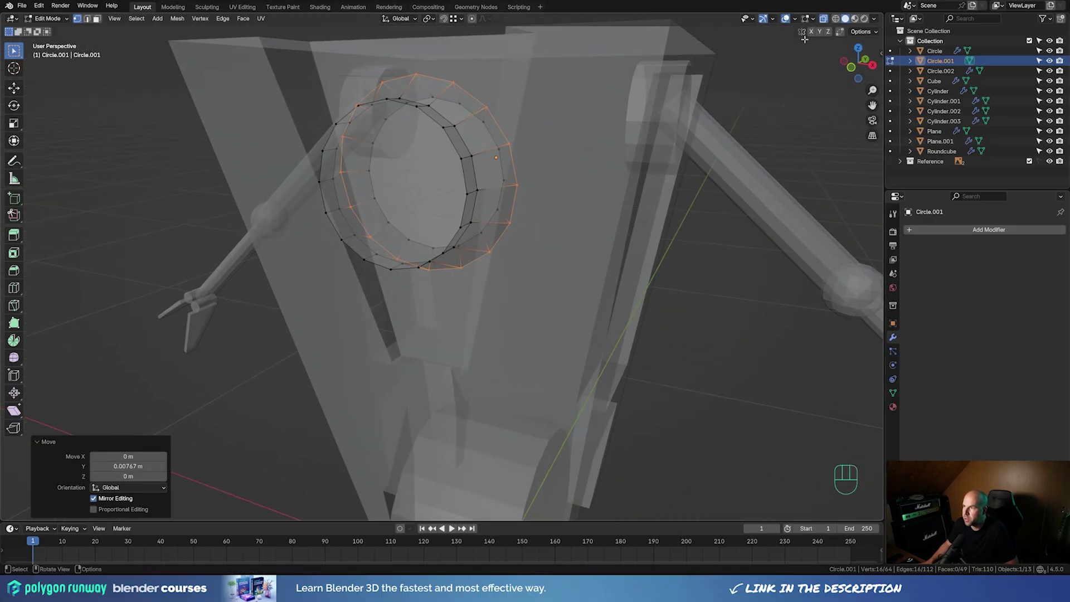
{"action": "scroll", "coordinate": [793, 80], "scroll_direction": "down", "scroll_amount": 2}
{"action": "left_click", "coordinate": [824, 19]}
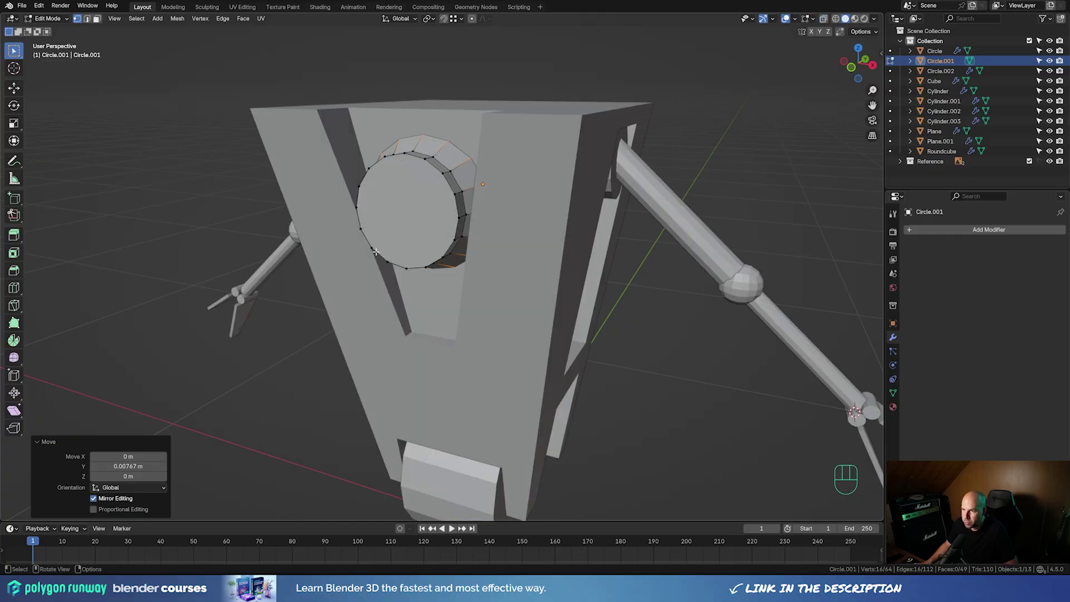
{"action": "key", "text": "3"}
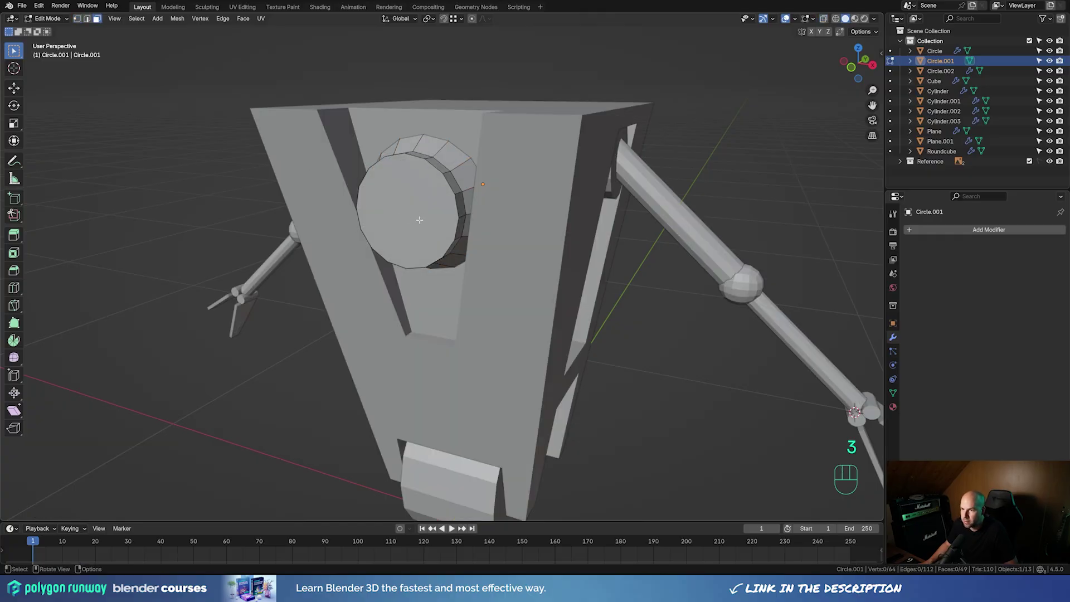
{"action": "left_click", "coordinate": [419, 220]}
{"action": "middle_click_drag", "start_coordinate": [608, 256], "coordinate": [591, 263]}
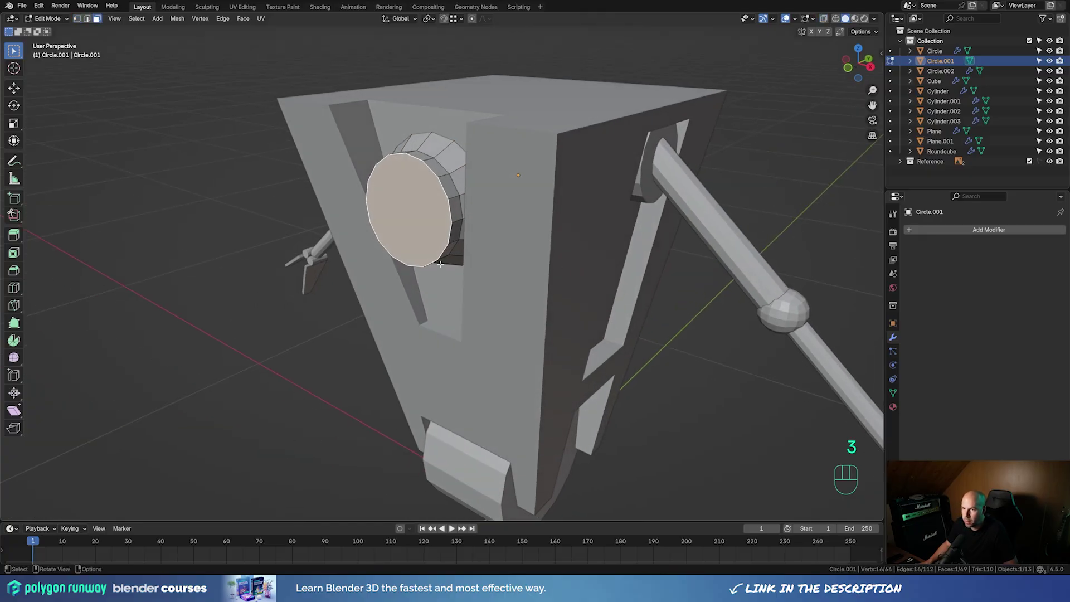
{"action": "key", "text": "g"}
{"action": "key", "text": "y"}
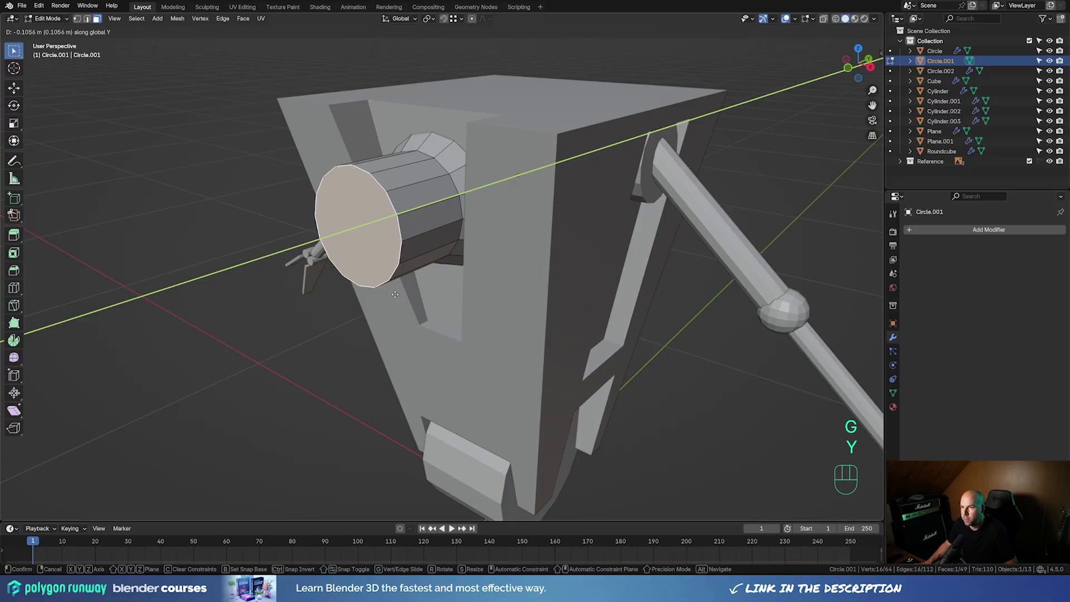
{"action": "left_click", "coordinate": [404, 291]}
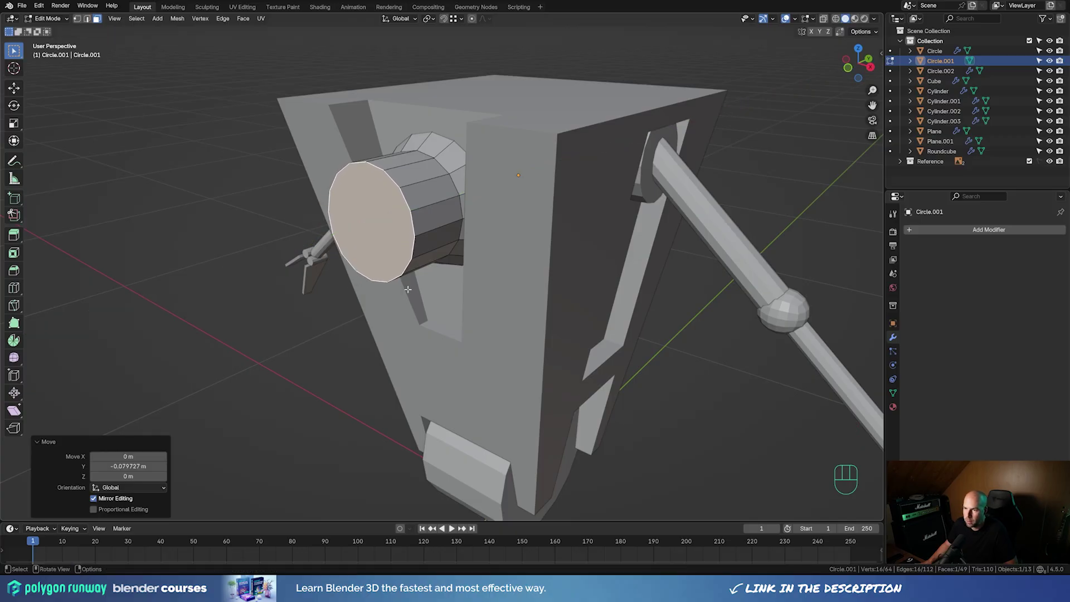
Inset the eye's front face by about 0.012 m and extrude it inward by about 0.038 m
{"action": "middle_click_drag", "start_coordinate": [404, 290], "coordinate": [458, 295]}
{"action": "key", "text": "i"}
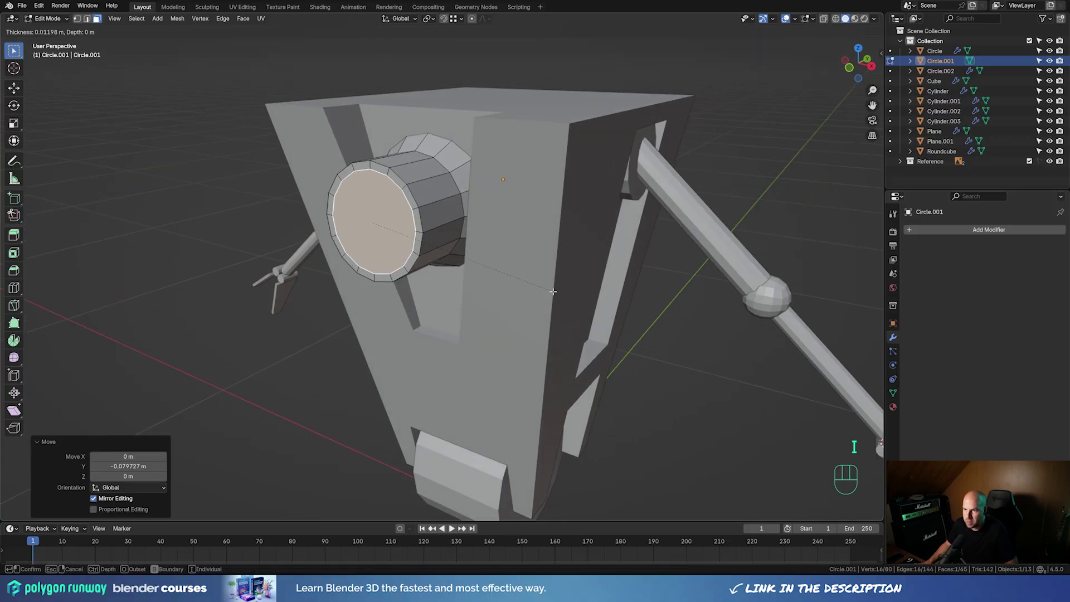
{"action": "left_click", "coordinate": [557, 289]}
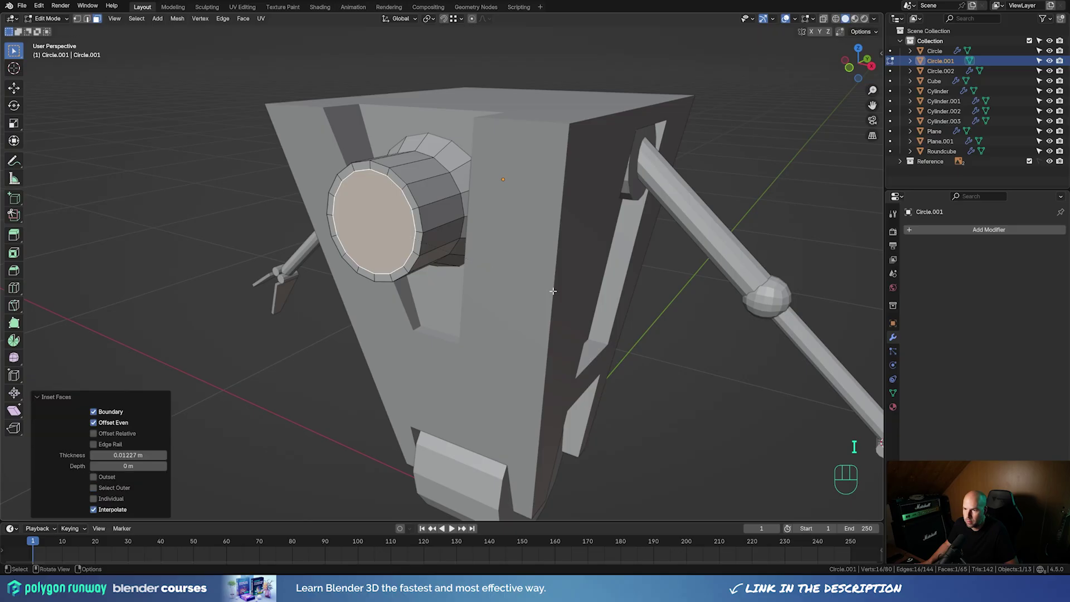
{"action": "key", "text": "e"}
{"action": "left_click", "coordinate": [568, 284]}
Scale the recessed eye face to about 0.814 and move it forward about 0.017 m along negative Y
{"action": "key", "text": "s"}
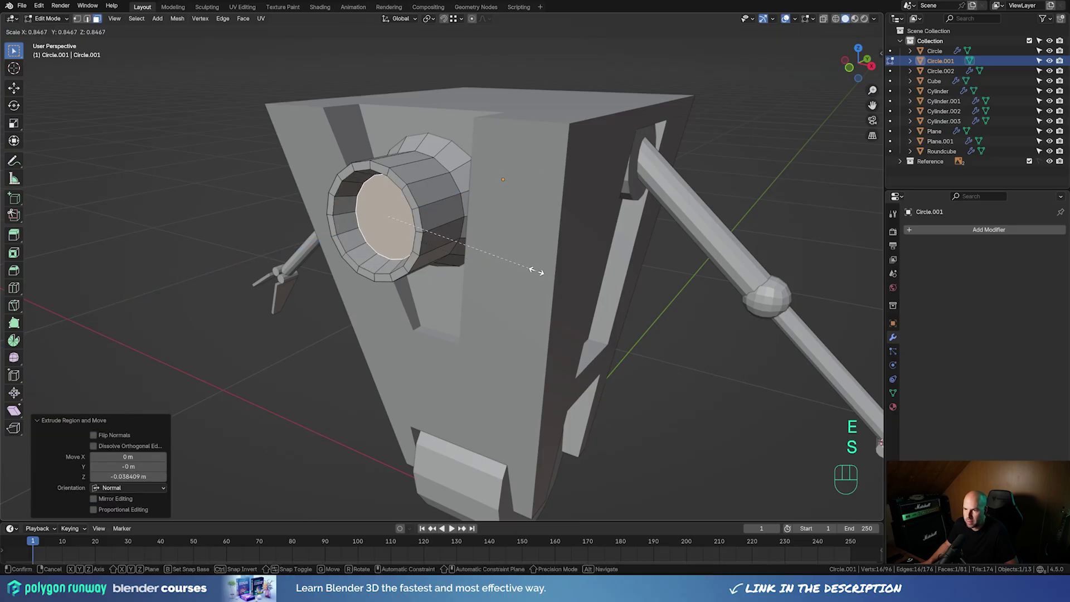
{"action": "left_click", "coordinate": [527, 270]}
{"action": "key", "text": "g"}
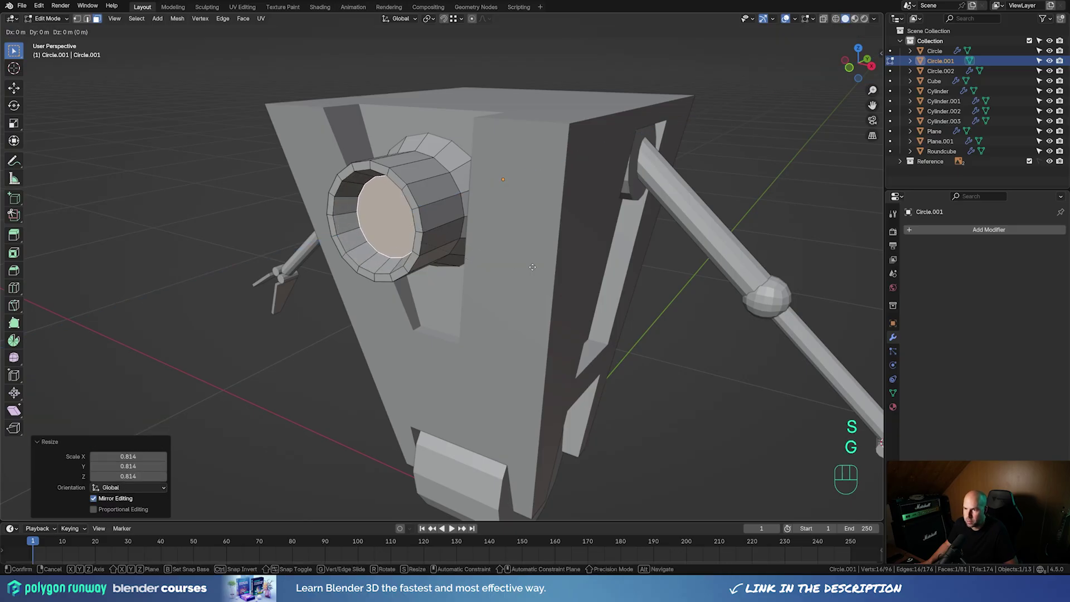
{"action": "key", "text": "y"}
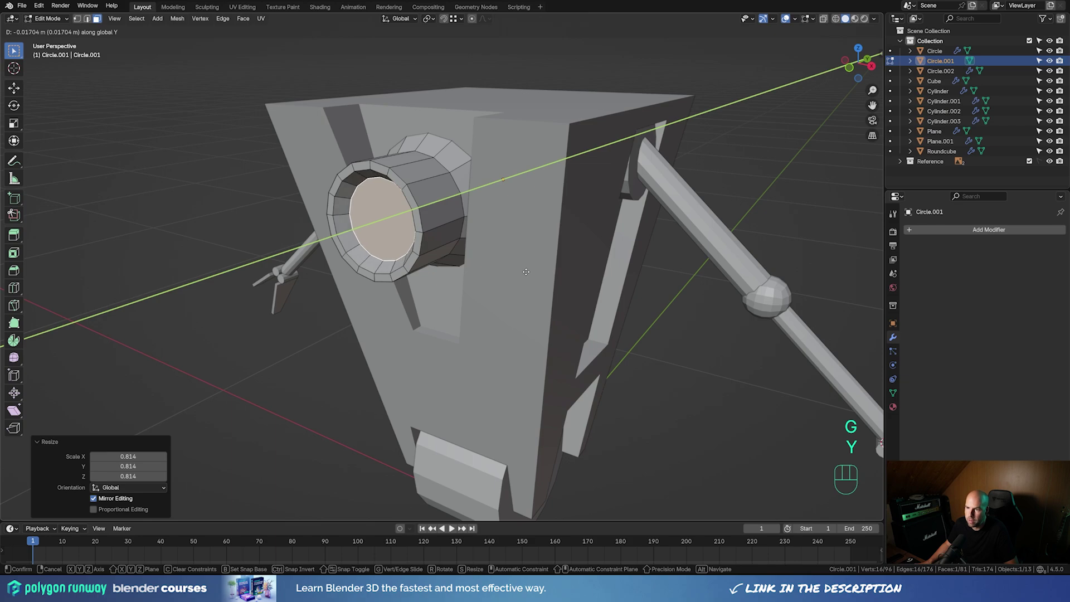
{"action": "left_click", "coordinate": [526, 272]}
Inset the recessed face by about 0.03 m and move its center forward about 0.013 m along negative Y
{"action": "key", "text": "i"}
{"action": "left_click", "coordinate": [519, 275]}
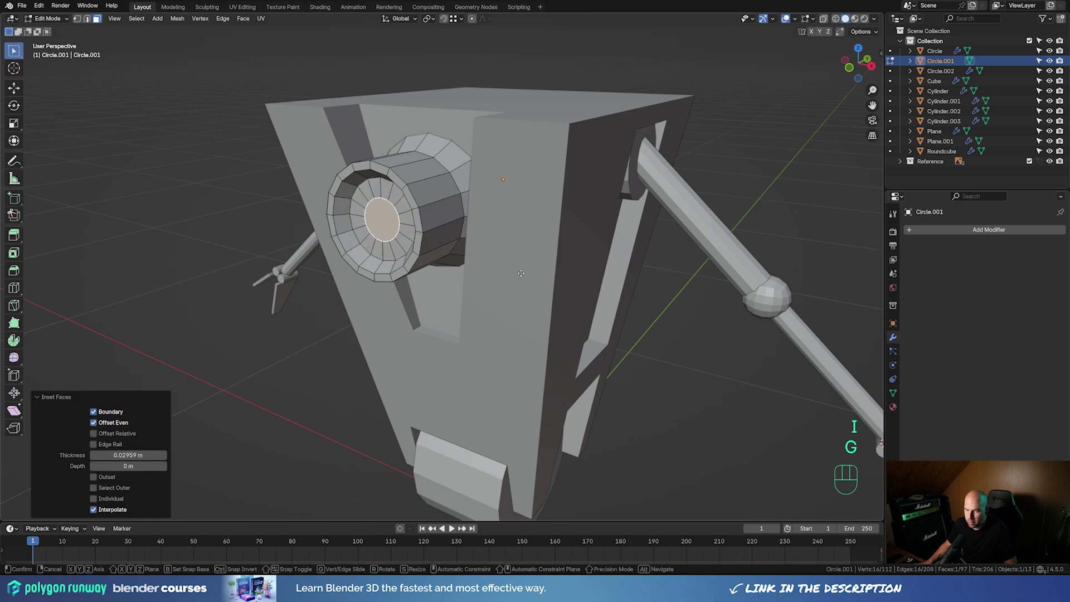
{"action": "key", "text": "g"}
{"action": "key", "text": "y"}
{"action": "left_click", "coordinate": [517, 276]}
Bevel the edges of the central lens face by about 0.015 m to round the lens, and leave mesh editing
{"action": "middle_click_drag", "start_coordinate": [517, 275], "coordinate": [580, 297]}
{"action": "key", "text": "ctrl+b"}
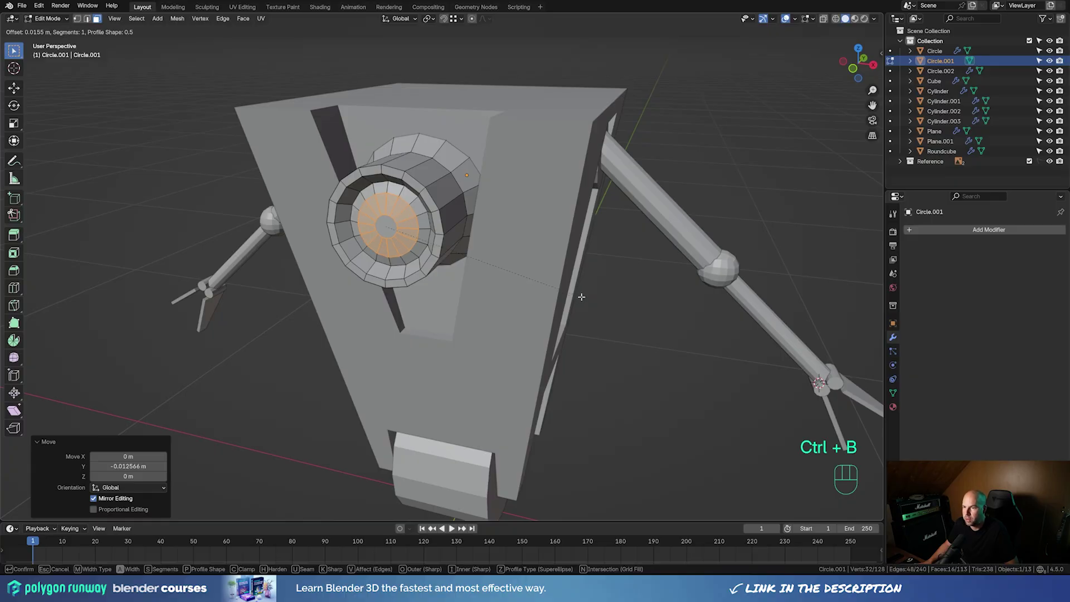
{"action": "left_click", "coordinate": [579, 297]}
{"action": "key", "text": "Tab"}
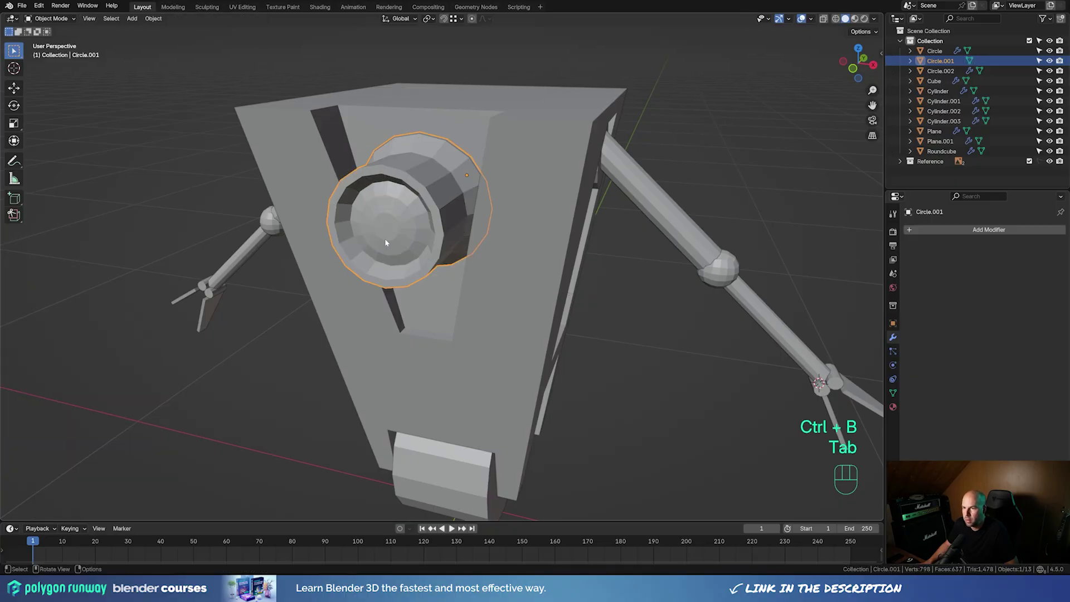
{"action": "scroll", "coordinate": [580, 297], "scroll_direction": "down", "scroll_amount": 4}
{"action": "middle_click_drag", "start_coordinate": [580, 297], "coordinate": [527, 254]}
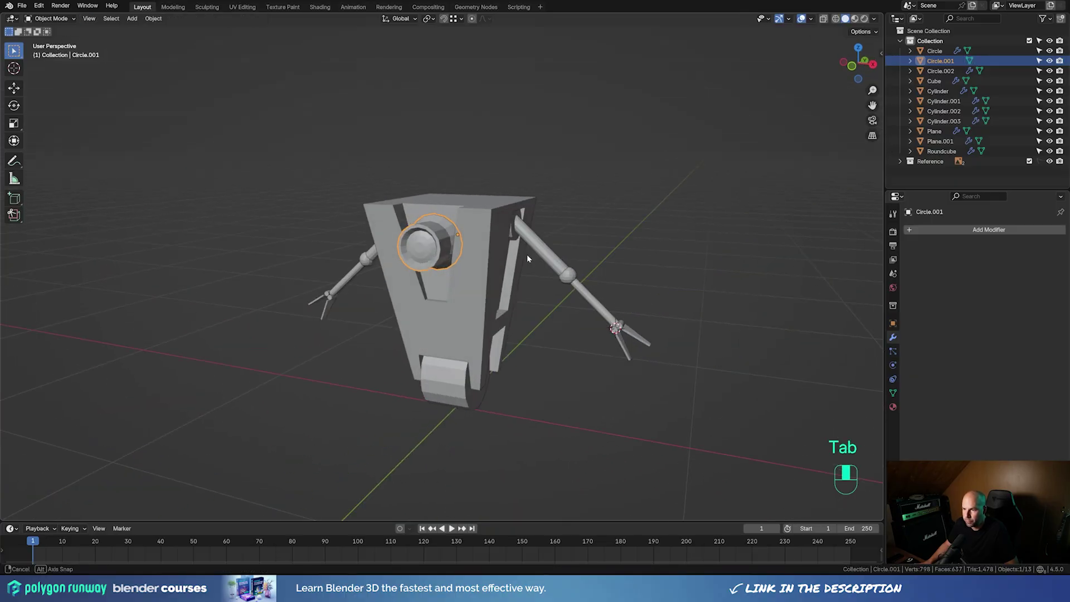
{"action": "middle_click_drag", "start_coordinate": [435, 332], "coordinate": [428, 177]}
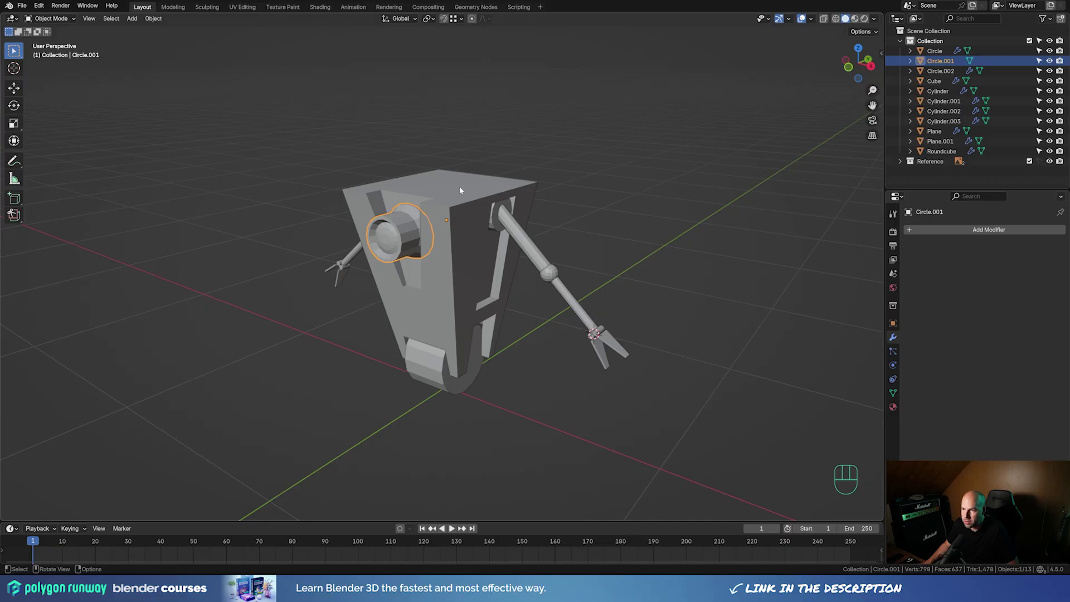
Bevel the outer top edges of the robot body by about 0.019 m with one segment, and leave mesh editing
{"action": "left_click", "coordinate": [450, 211]}
{"action": "key", "text": "Tab"}
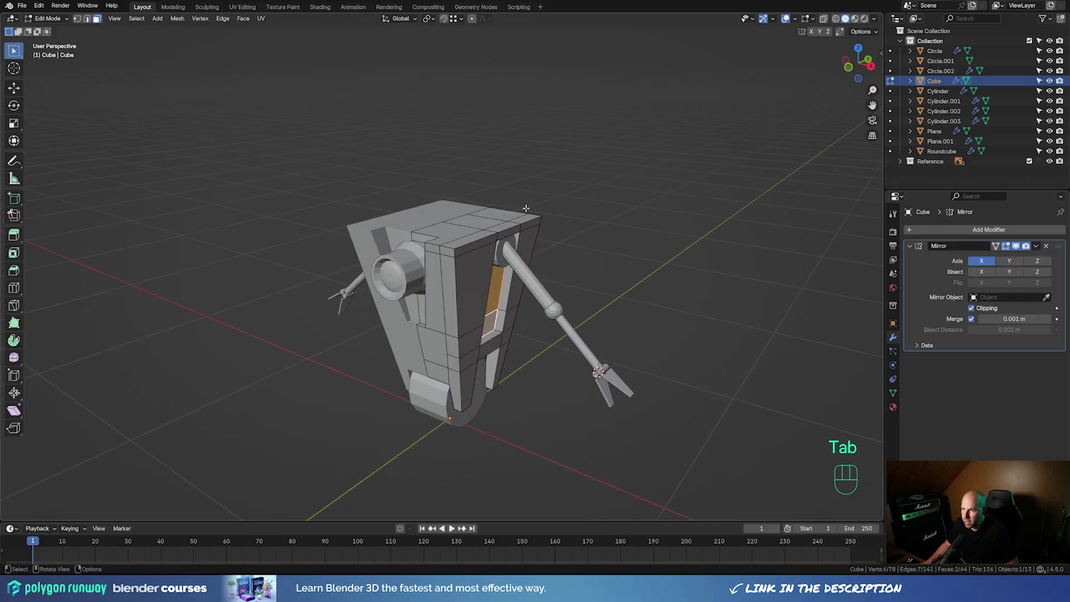
{"action": "scroll", "coordinate": [479, 276], "scroll_direction": "up", "scroll_amount": 2}
{"action": "scroll", "coordinate": [478, 276], "scroll_direction": "up", "scroll_amount": 2}
{"action": "left_click", "coordinate": [455, 312]}
{"action": "key", "text": "2"}
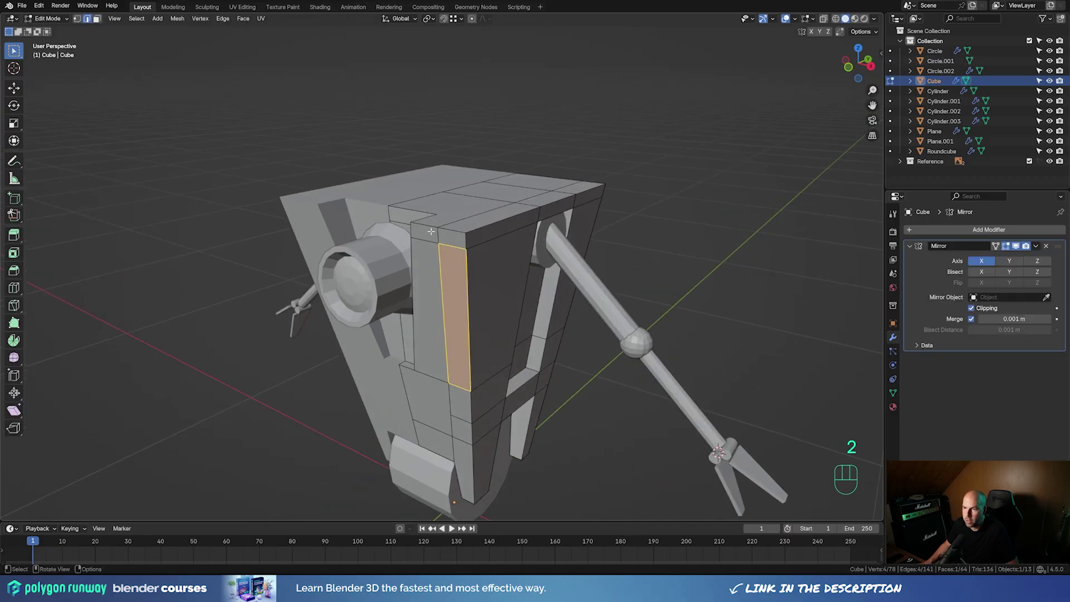
{"action": "left_click", "coordinate": [428, 224], "text": "alt"}
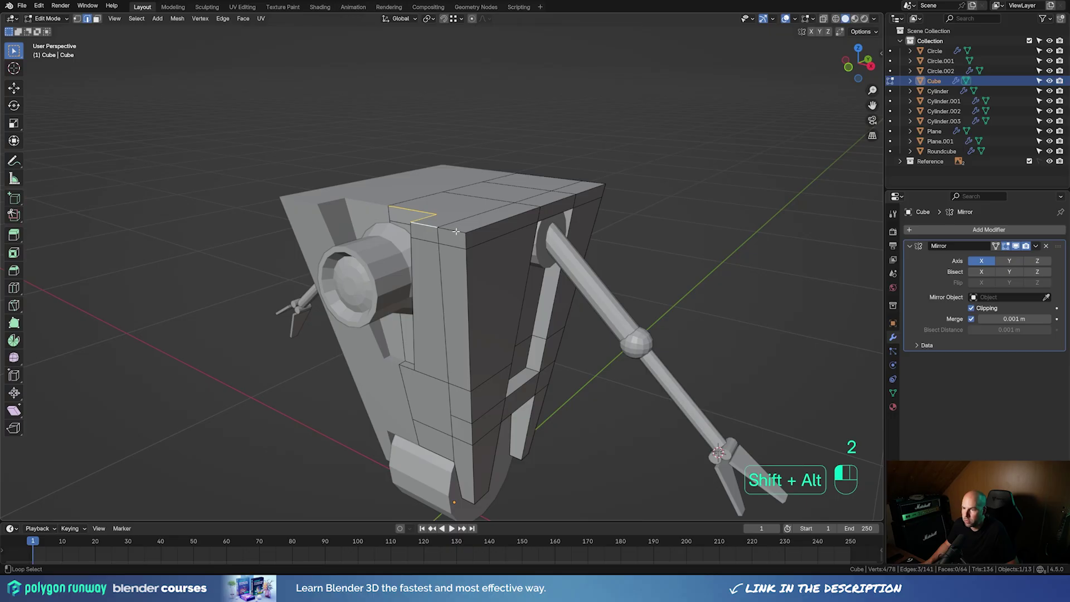
{"action": "left_click", "coordinate": [516, 220], "text": "alt+shift"}
{"action": "left_click", "coordinate": [592, 180], "text": "alt+shift"}
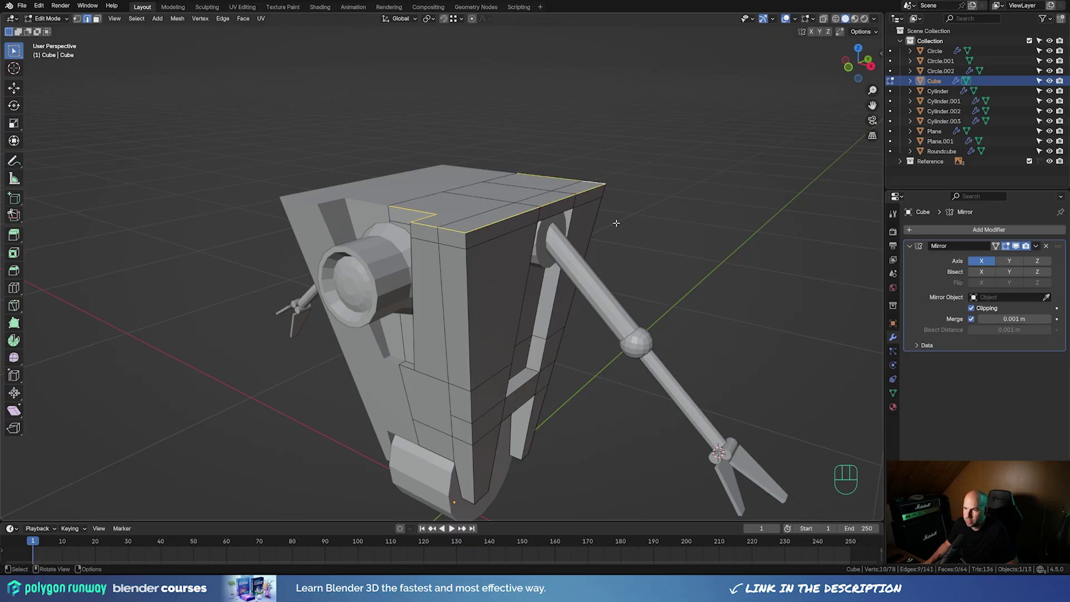
{"action": "key", "text": "ctrl+b"}
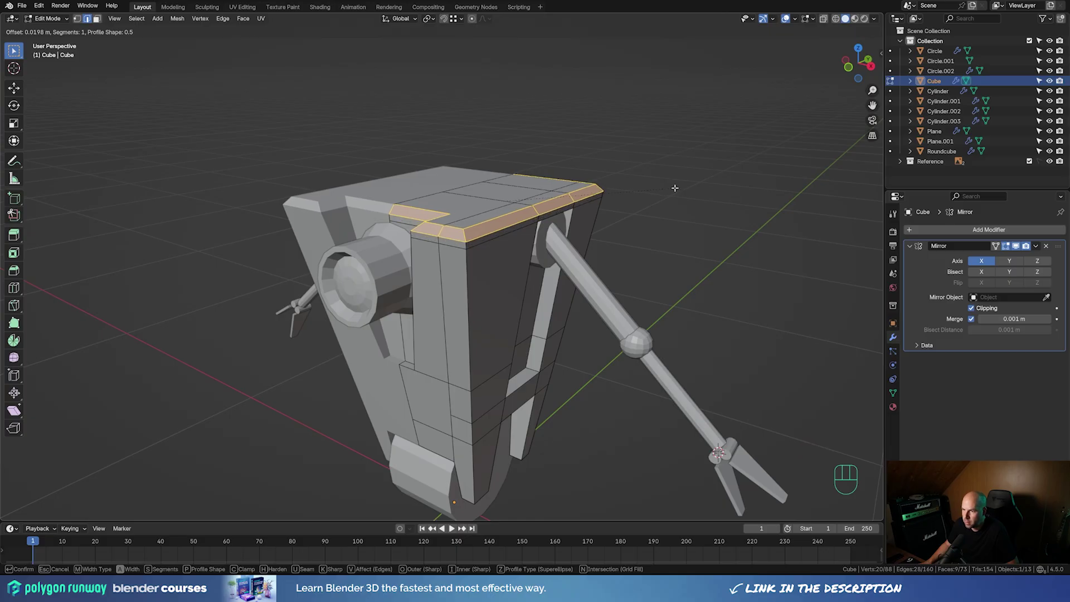
{"action": "left_click", "coordinate": [674, 187]}
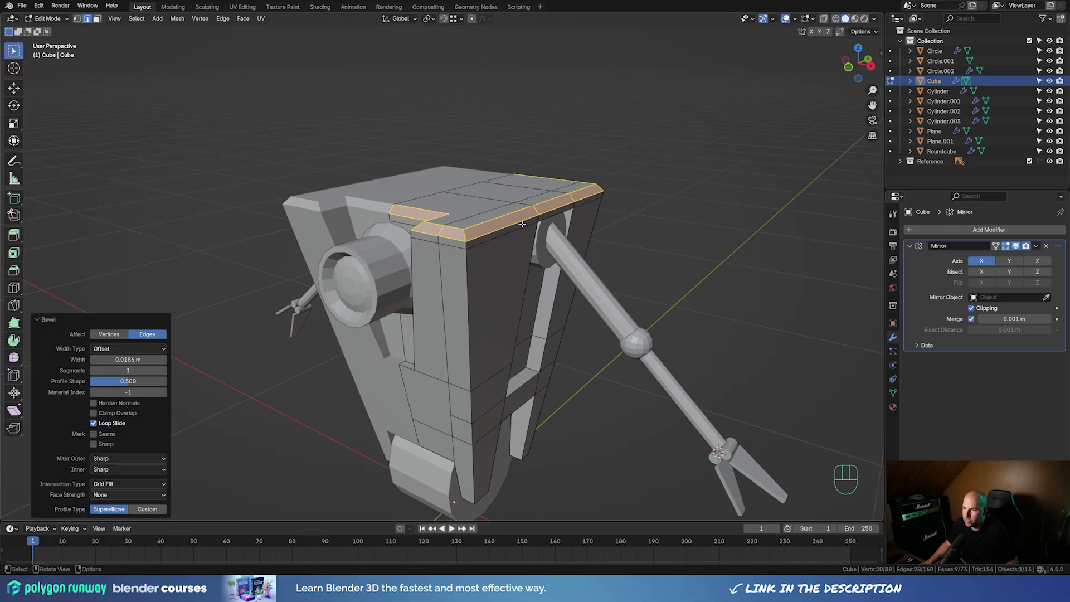
{"action": "middle_click_drag", "start_coordinate": [549, 237], "coordinate": [523, 243]}
{"action": "middle_click_drag", "start_coordinate": [524, 243], "coordinate": [476, 366], "text": "shift"}
{"action": "key", "text": "Tab"}
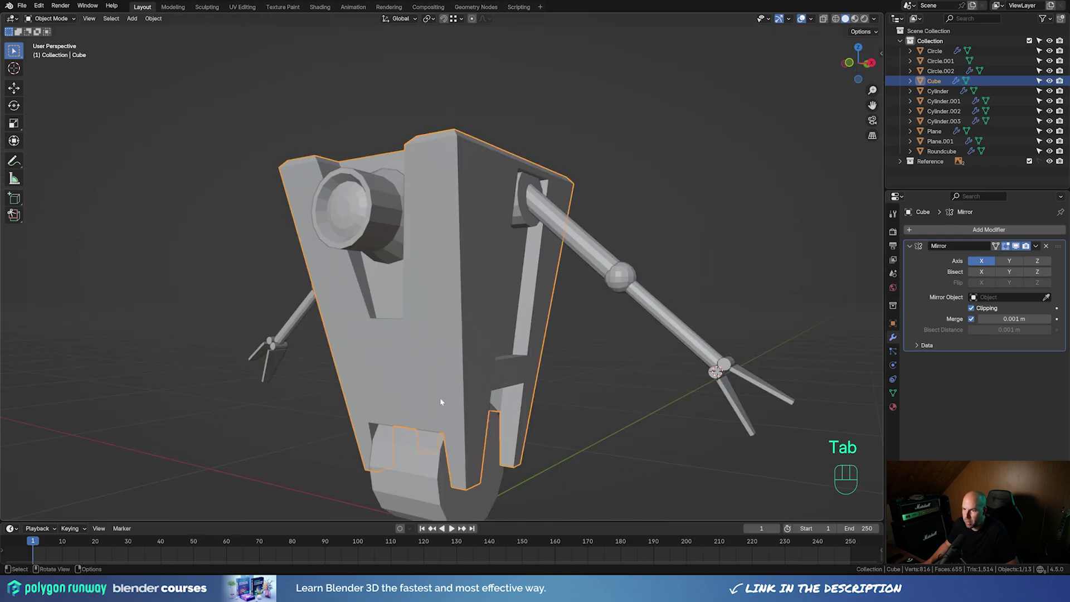
Place the 3D cursor at the origin of the wheel and add a single vertex there as a new object
{"action": "middle_click_drag", "start_coordinate": [440, 401], "coordinate": [508, 345]}
{"action": "left_click", "coordinate": [500, 380]}
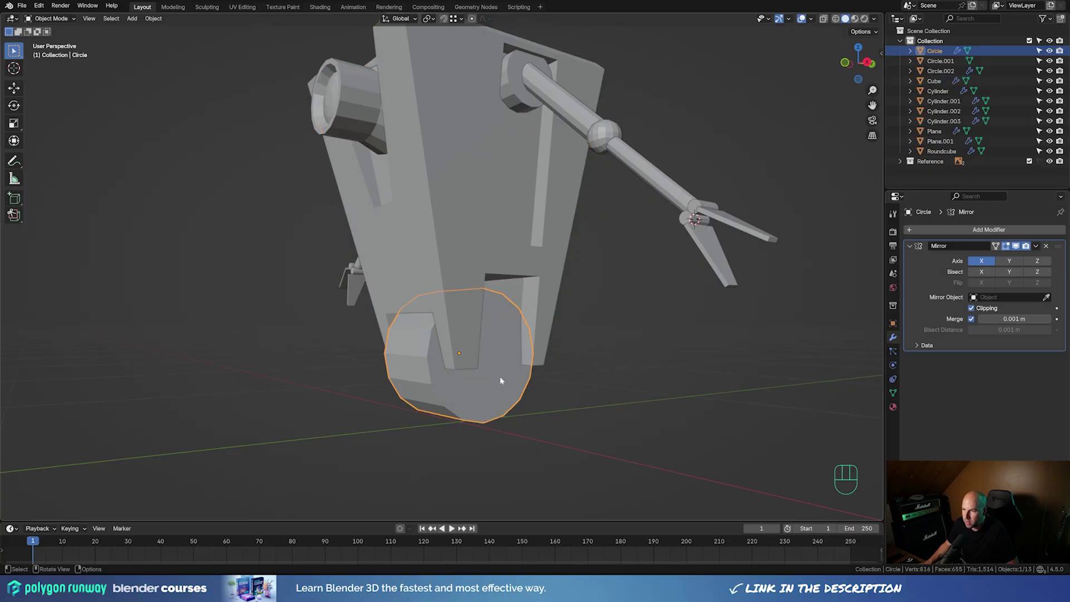
{"action": "key", "text": "shift+s"}
{"action": "left_click", "coordinate": [548, 331]}
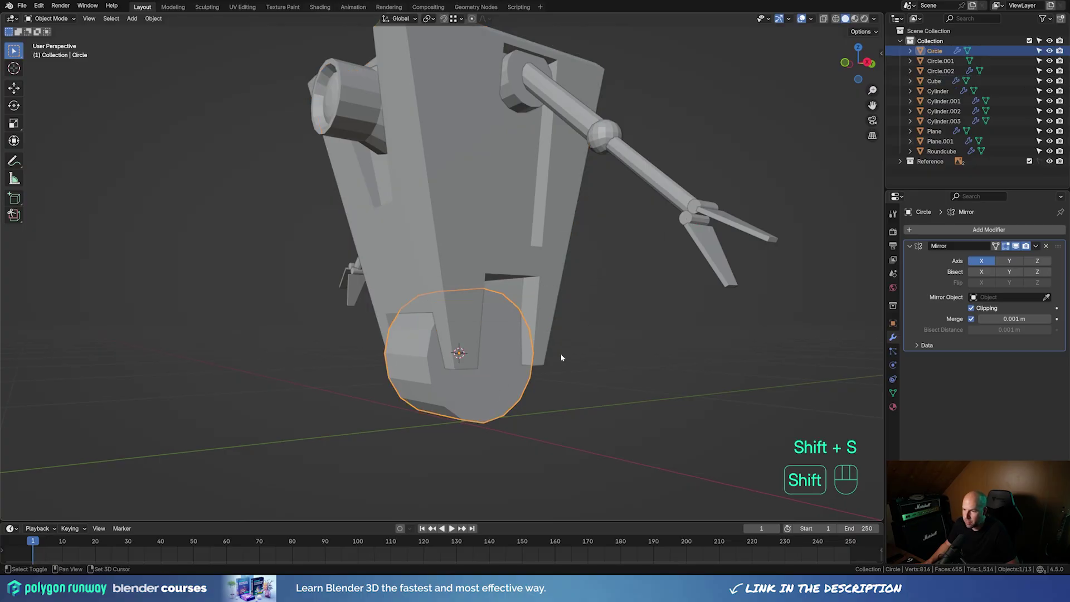
{"action": "key", "text": "shift+a"}
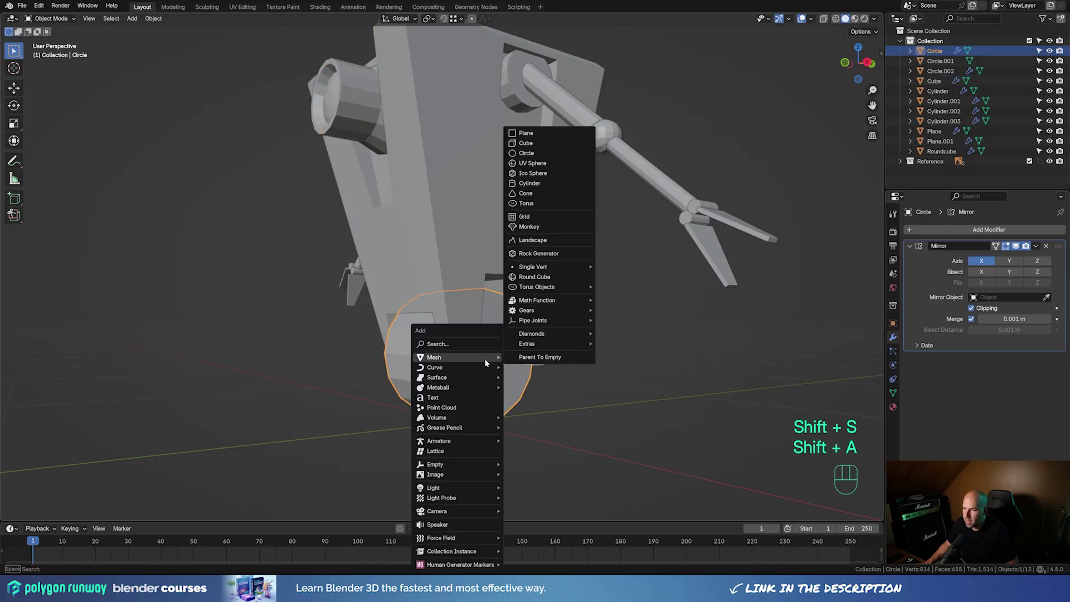
{"action": "mouse_move", "coordinate": [555, 267]}
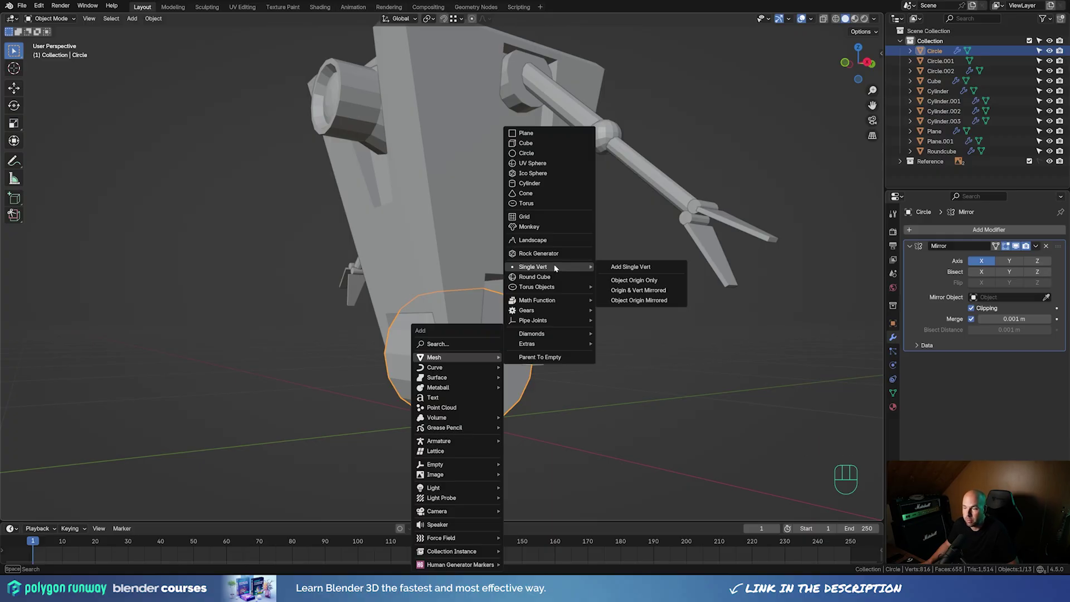
{"action": "left_click", "coordinate": [658, 265]}
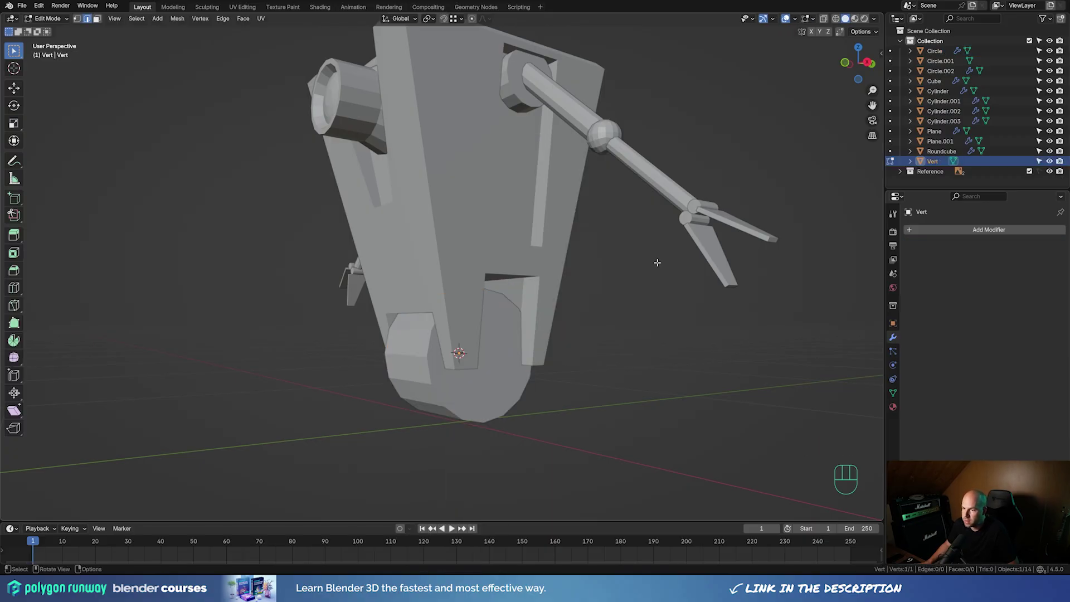
In front view with X-ray on, move the vertex about 0.099 m along X to just outside the wheel
{"action": "key", "text": "KP_1"}
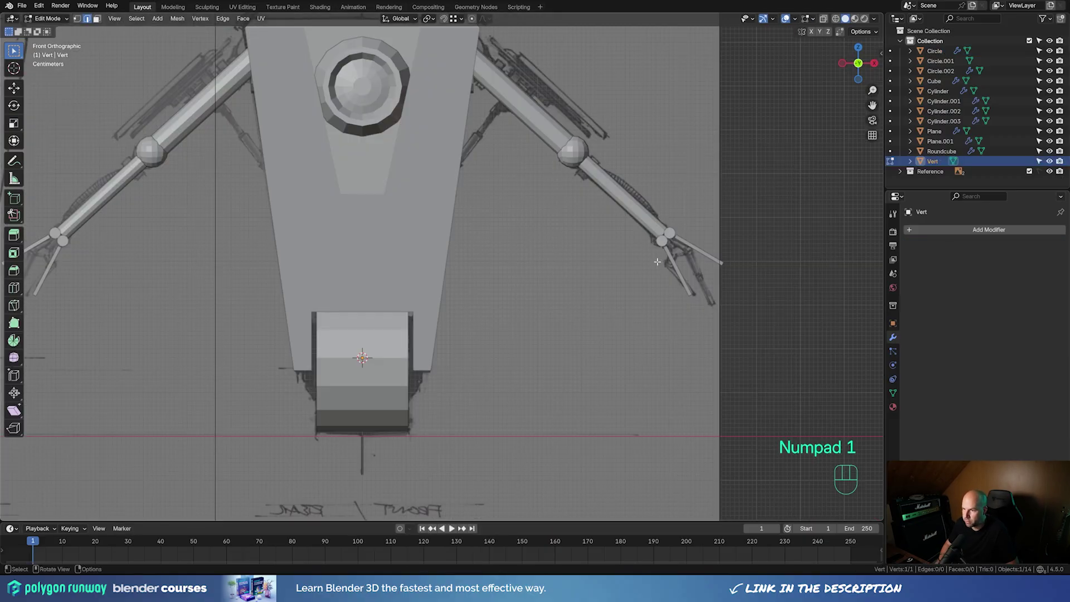
{"action": "left_click", "coordinate": [78, 19]}
{"action": "key", "text": "g"}
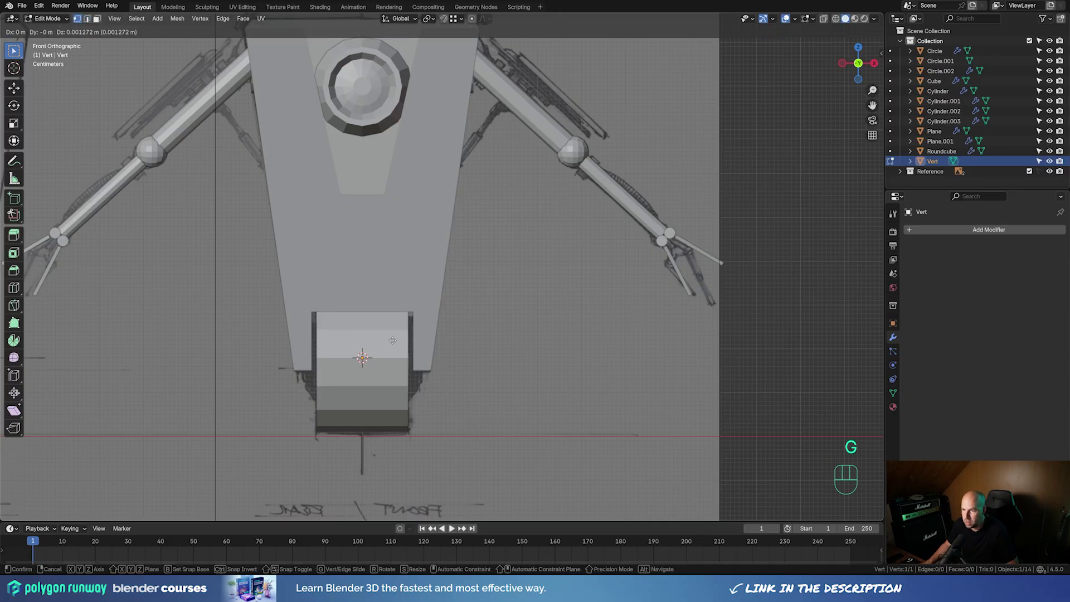
{"action": "key", "text": "x"}
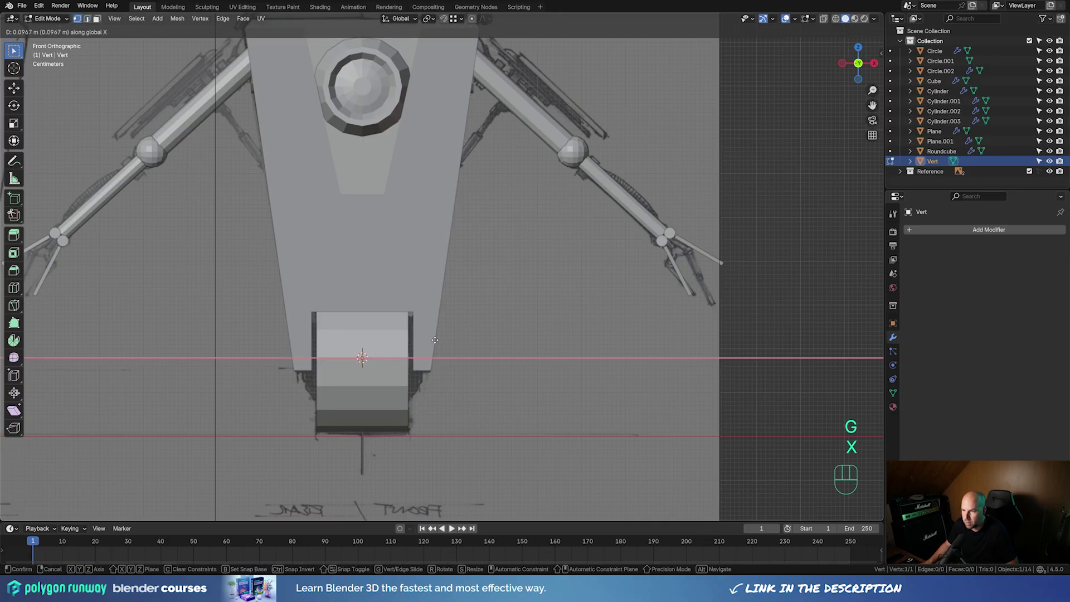
{"action": "left_click", "coordinate": [437, 340]}
{"action": "left_click", "coordinate": [823, 19]}
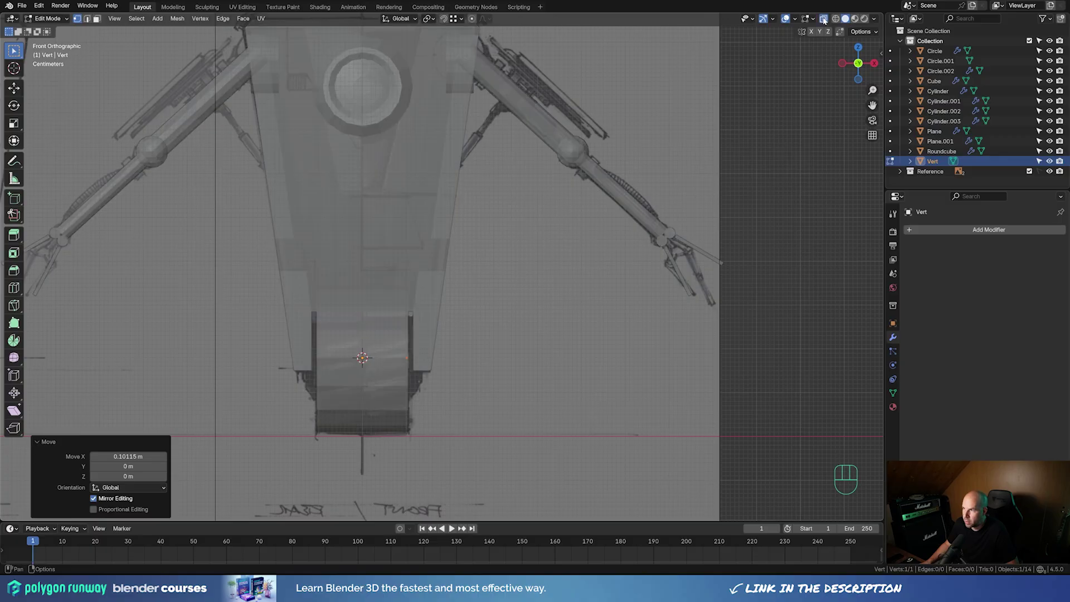
{"action": "middle_click_drag", "start_coordinate": [472, 356], "coordinate": [489, 337], "text": "shift"}
{"action": "key", "text": "g"}
{"action": "key", "text": "x"}
{"action": "left_click", "coordinate": [441, 344], "text": "shift"}
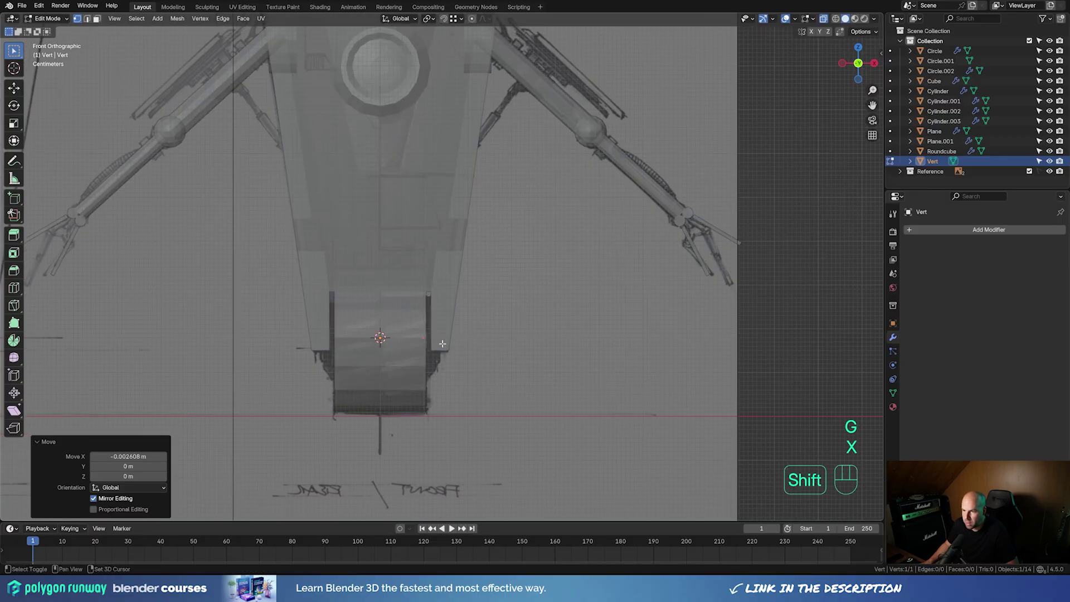
Extrude the vertex about 0.053 m outward along X, and extrude its end about 0.08 m up along Z
{"action": "key", "text": "e"}
{"action": "key", "text": "x"}
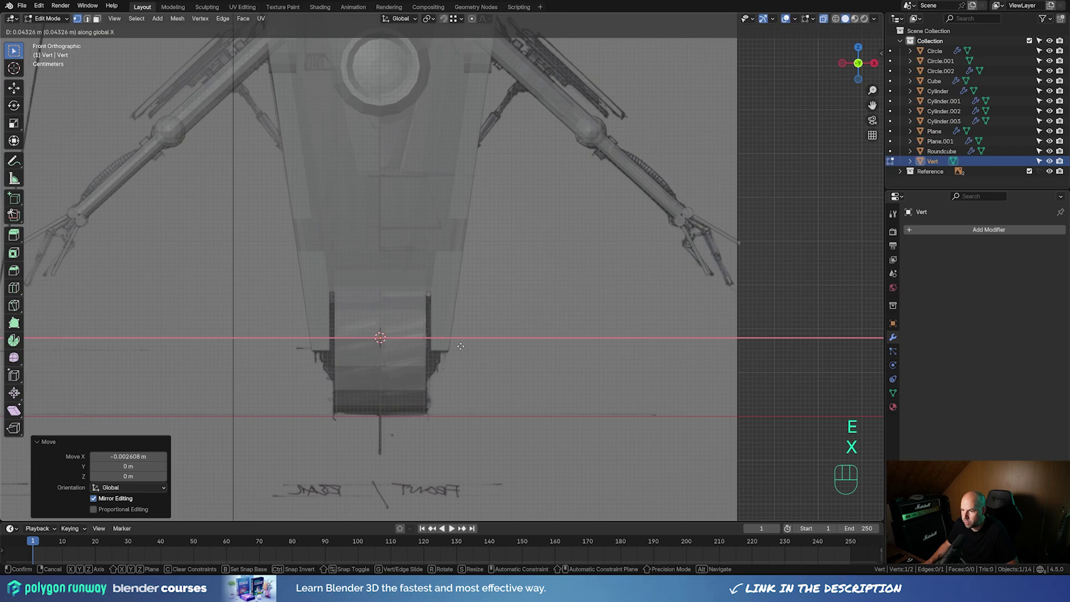
{"action": "left_click", "coordinate": [462, 369]}
{"action": "key", "text": "e"}
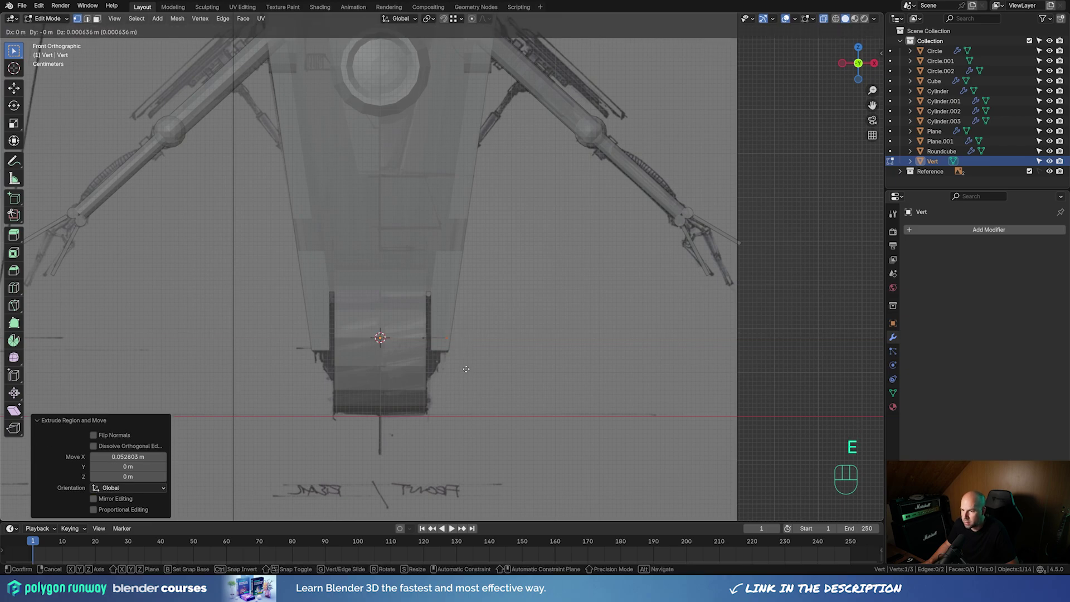
{"action": "key", "text": "z"}
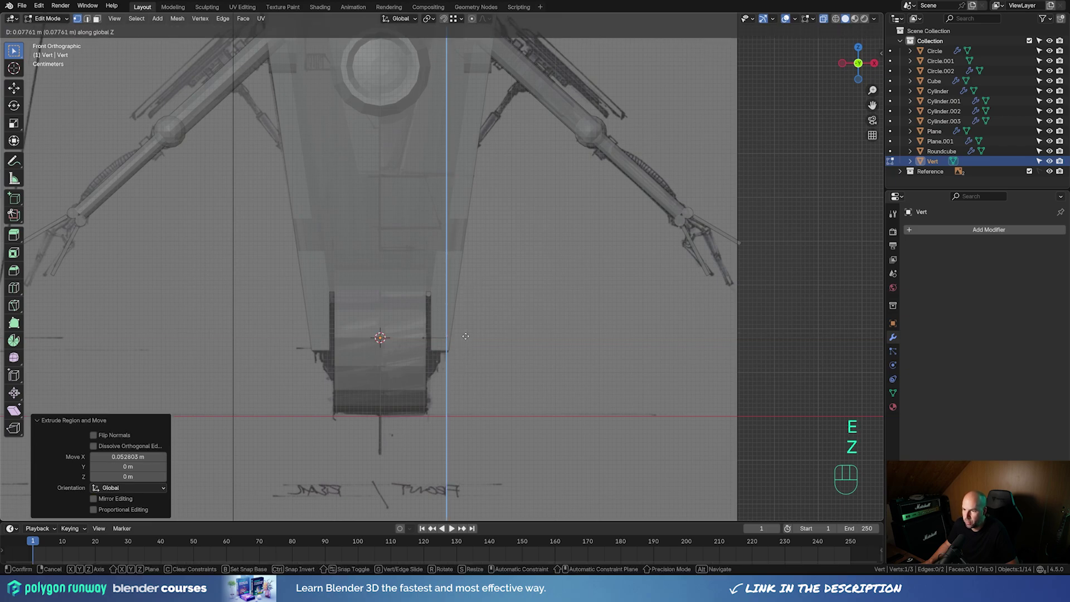
{"action": "left_click", "coordinate": [464, 333]}
Check the wheel bracket in the side view and robot references, and lower the strut's top vertex by about 0.002 m along Z
{"action": "key", "text": "KP_3"}
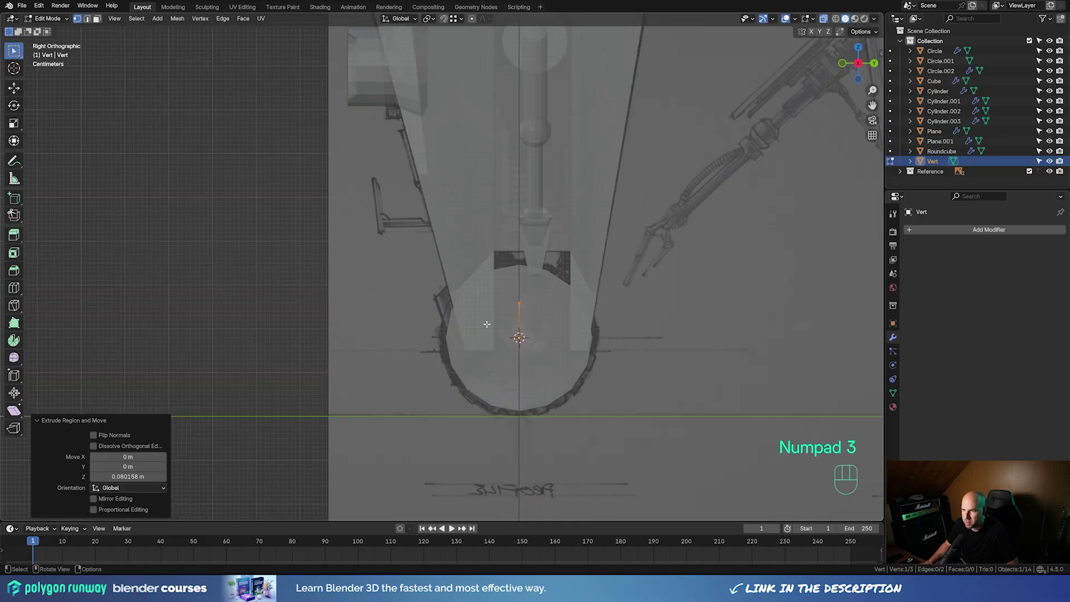
{"action": "scroll", "coordinate": [565, 334], "scroll_direction": "up", "scroll_amount": 5}
{"action": "middle_click_drag", "start_coordinate": [640, 325], "coordinate": [515, 217], "text": "shift"}
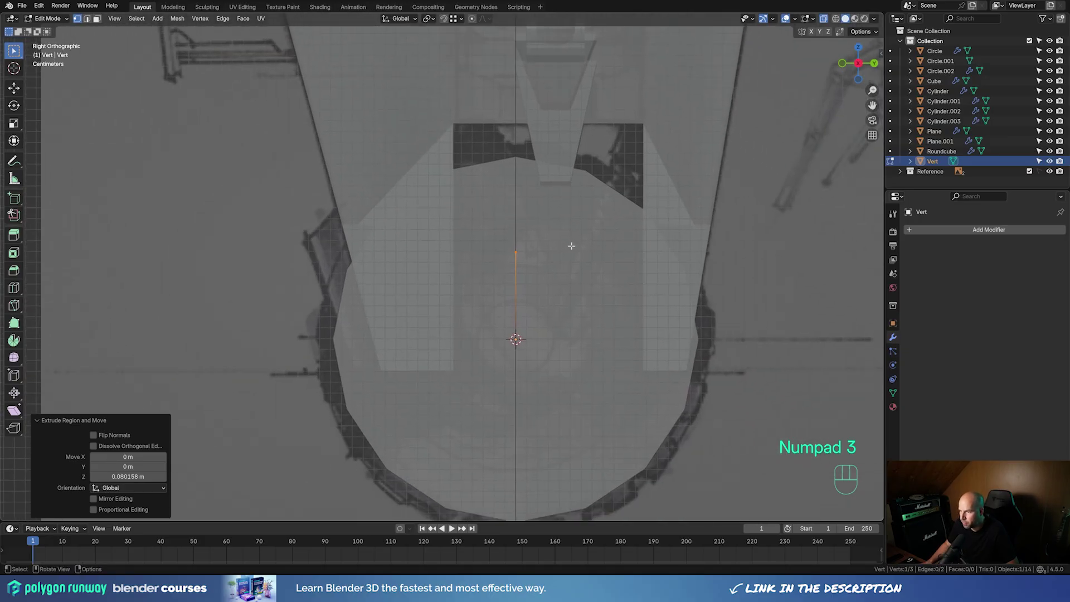
{"action": "left_click", "coordinate": [446, 590]}
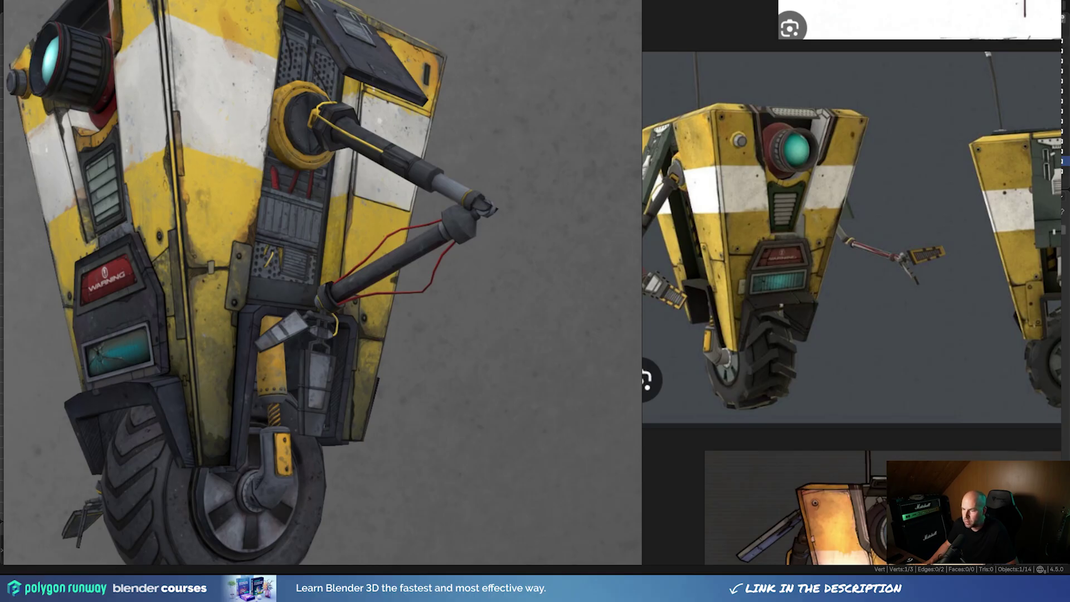
{"action": "key", "text": "alt+Tab"}
{"action": "key", "text": "g"}
{"action": "key", "text": "z"}
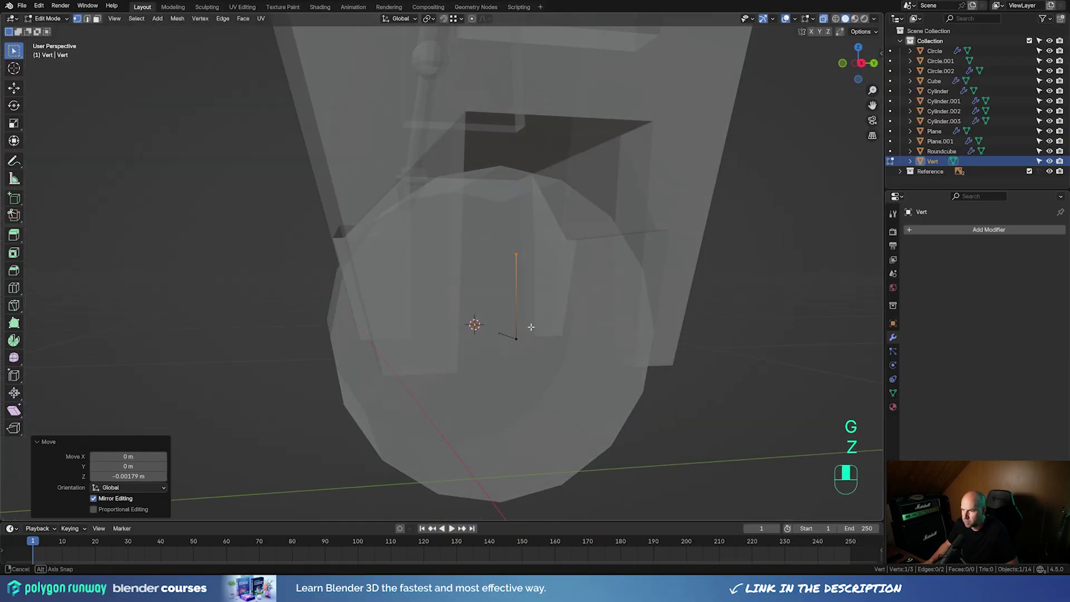
Bevel the corner vertex of the L-shaped strut by about 0.027 m, and bevel the resulting vertices by about 0.004 m
{"action": "middle_click_drag", "start_coordinate": [531, 327], "coordinate": [597, 330]}
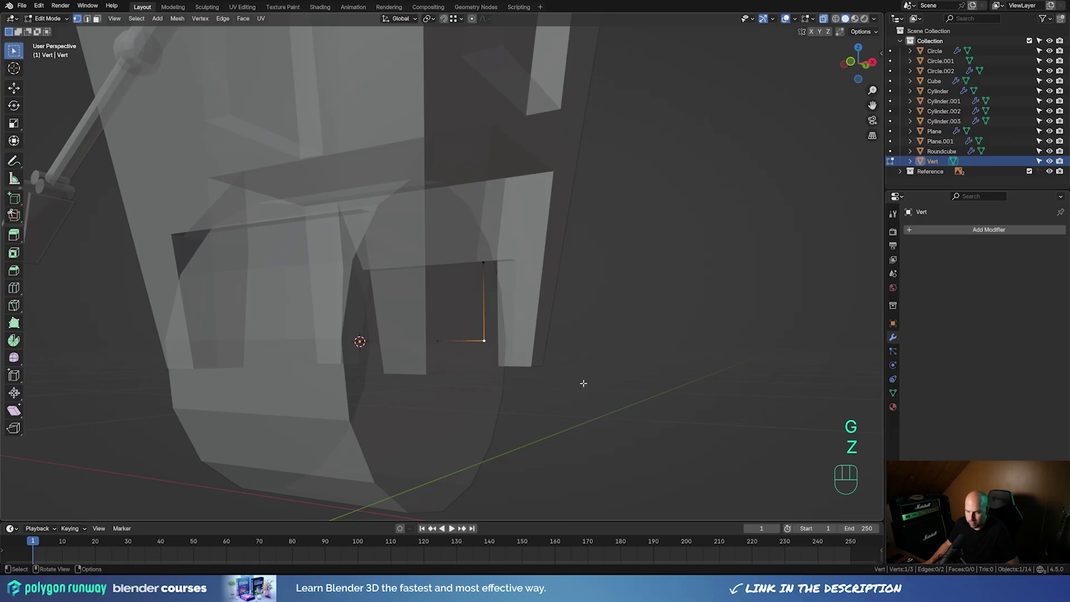
{"action": "key", "text": "ctrl+shift+b"}
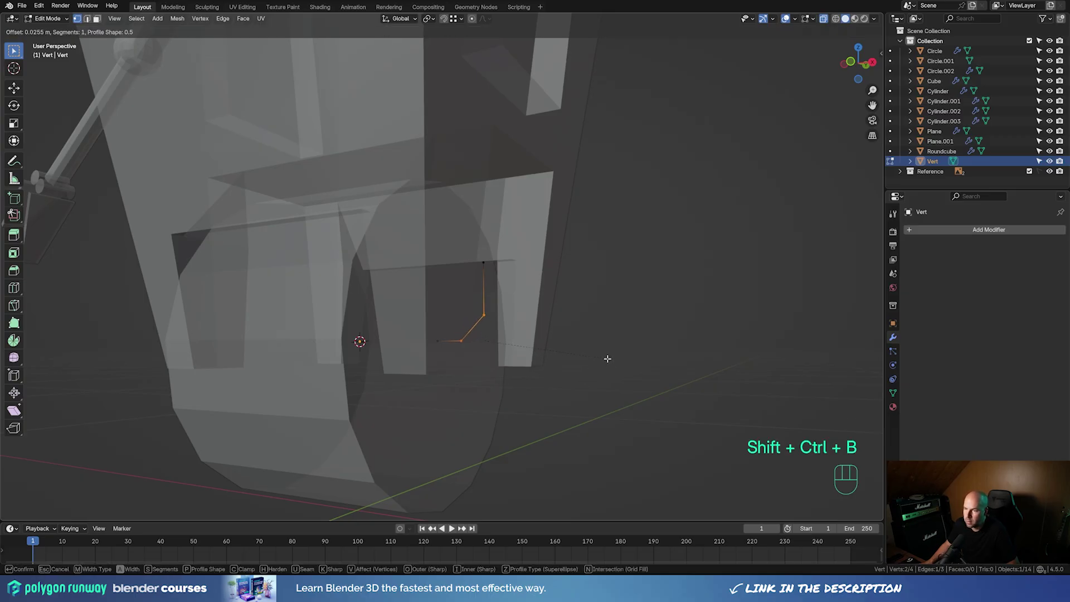
{"action": "left_click", "coordinate": [477, 369]}
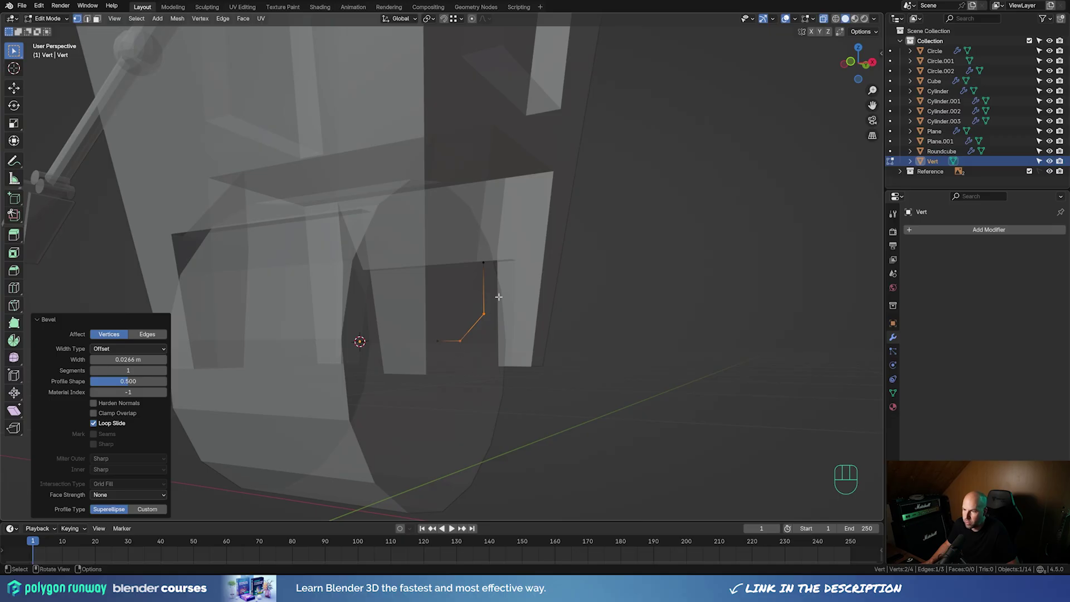
{"action": "key", "text": "shift+ctrl+b"}
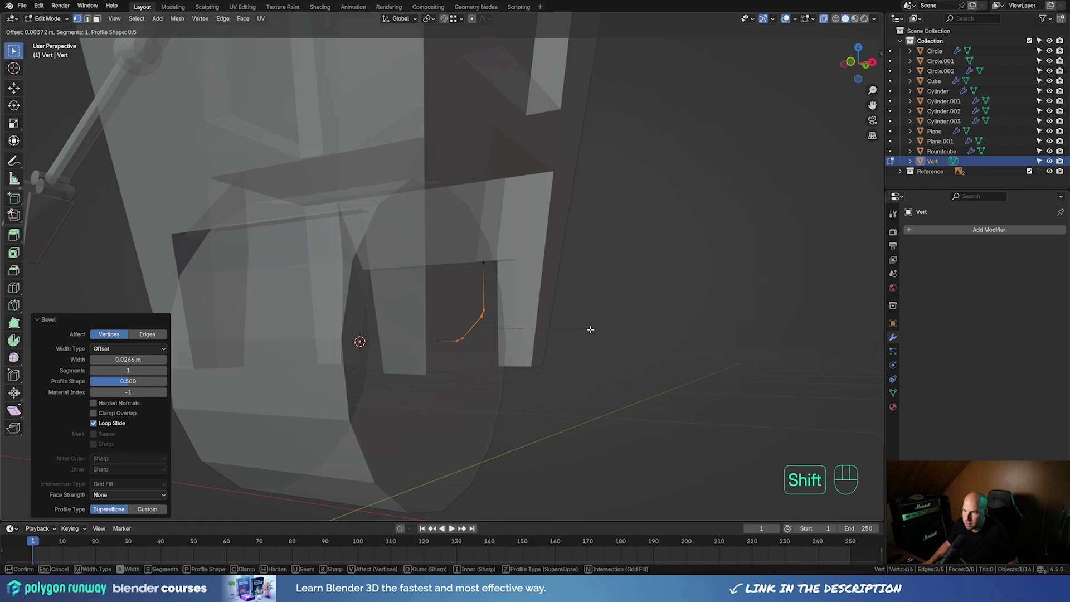
{"action": "left_click", "coordinate": [584, 331]}
{"action": "middle_click_drag", "start_coordinate": [584, 331], "coordinate": [549, 237]}
Duplicate the strut's top vertex about 0.01 m lower along Z and extrude the copy about 0.046 m upward
{"action": "left_click", "coordinate": [500, 253]}
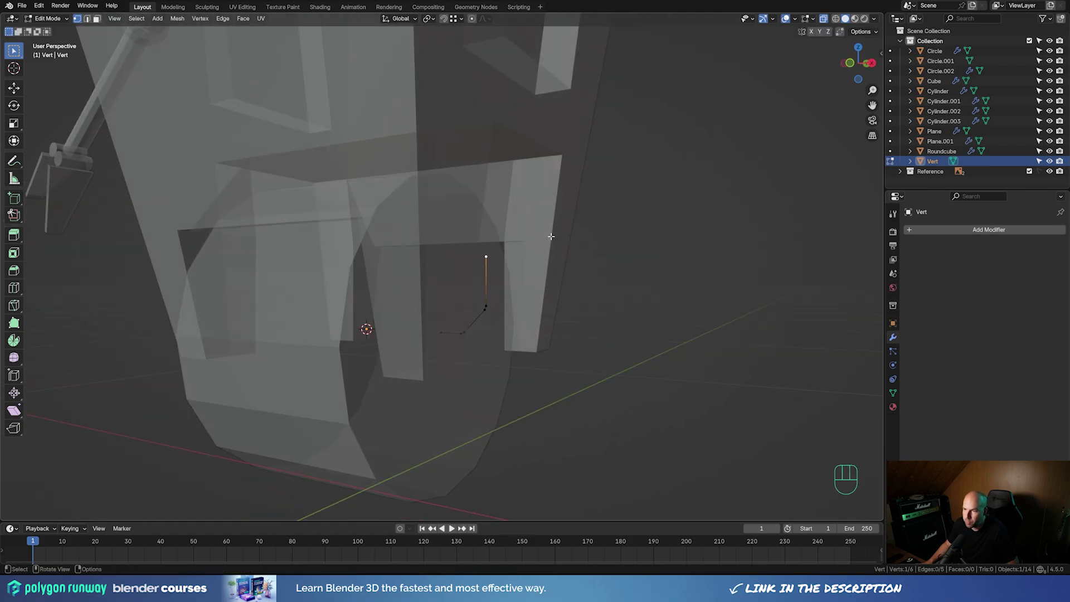
{"action": "key", "text": "shift+d"}
{"action": "key", "text": "z"}
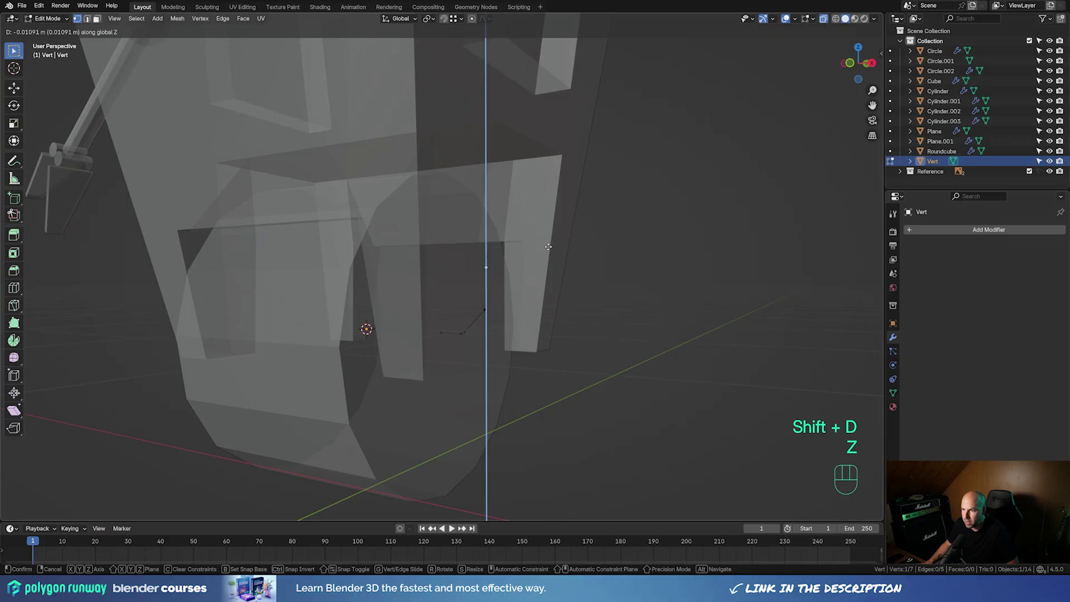
{"action": "left_click", "coordinate": [548, 245]}
{"action": "key", "text": "e"}
{"action": "key", "text": "z"}
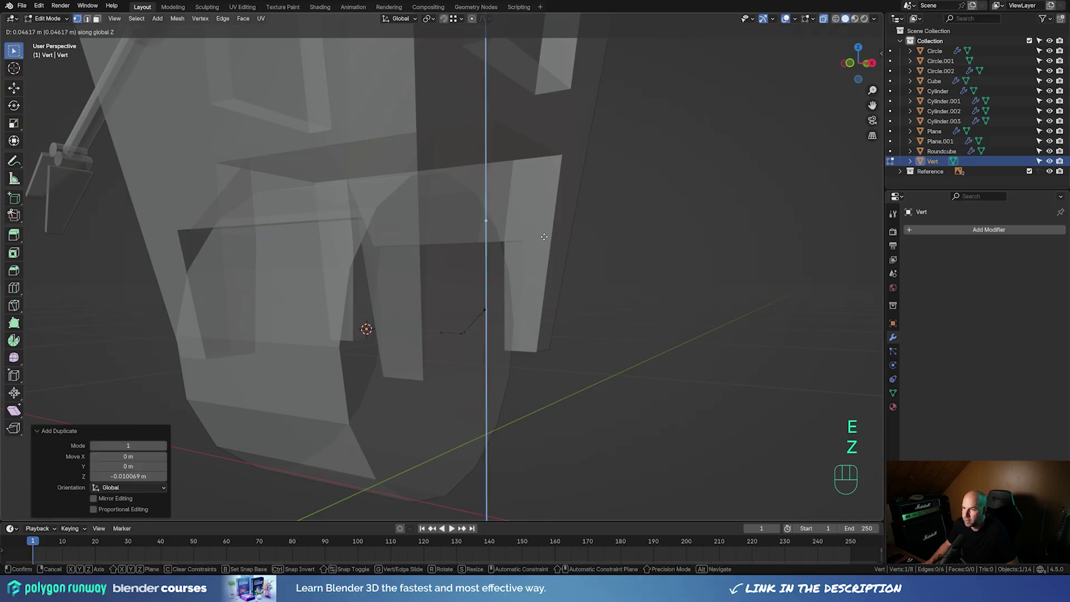
{"action": "left_click", "coordinate": [544, 236]}
Duplicate the new top vertex about 0.005 m lower along Z and extrude the copy upward into the body's wheel cutout
{"action": "middle_click_drag", "start_coordinate": [645, 258], "coordinate": [590, 262]}
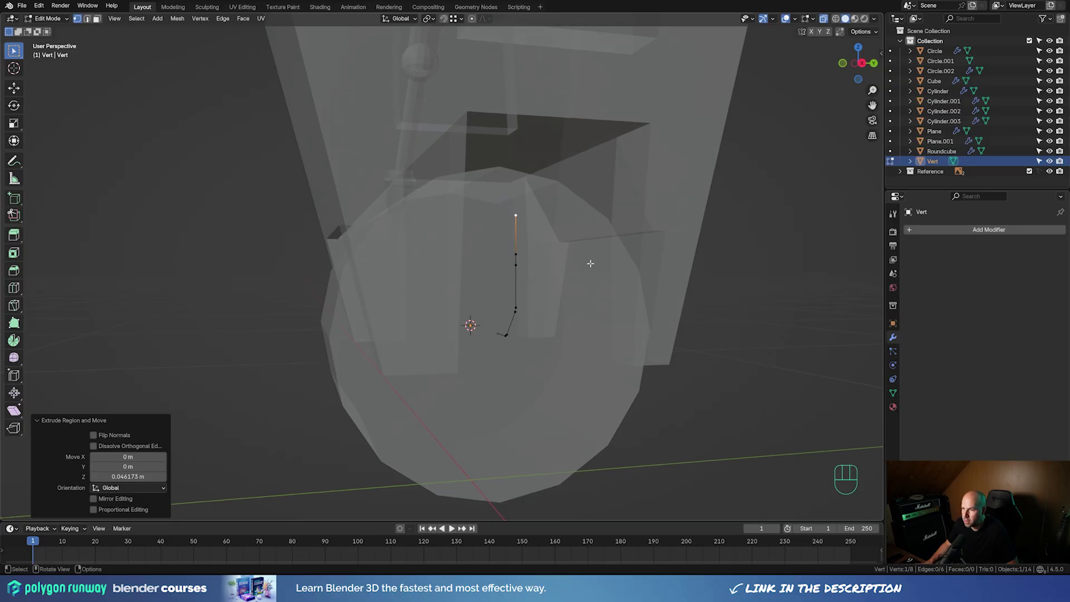
{"action": "key", "text": "ctrl+z"}
{"action": "key", "text": "shift+d"}
{"action": "key", "text": "z"}
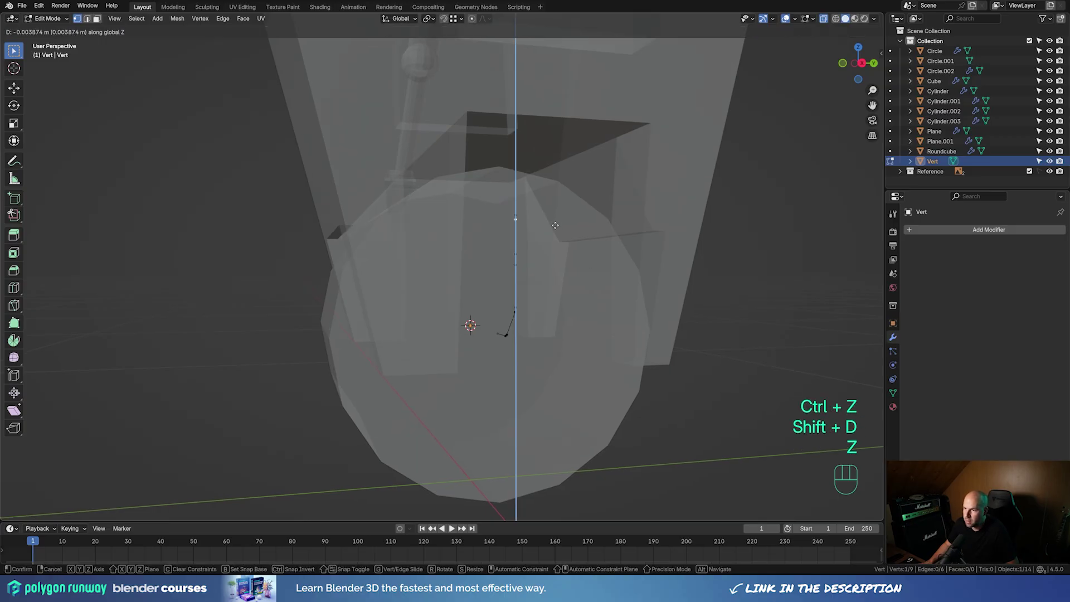
{"action": "left_click", "coordinate": [555, 225]}
{"action": "key", "text": "e"}
{"action": "key", "text": "z"}
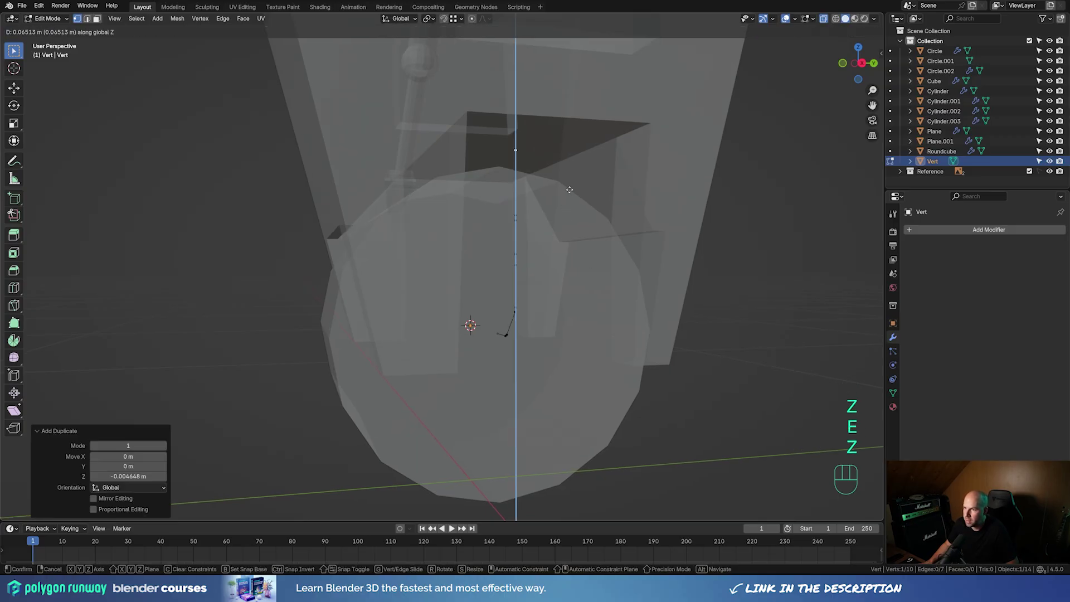
{"action": "left_click", "coordinate": [570, 166]}
Raise the uppermost strut vertex by about 0.006 m along Z
{"action": "middle_click_drag", "start_coordinate": [532, 178], "coordinate": [558, 193]}
{"action": "middle_click_drag", "start_coordinate": [567, 245], "coordinate": [549, 228]}
{"action": "key", "text": "g"}
{"action": "key", "text": "z"}
{"action": "left_click", "coordinate": [550, 216]}
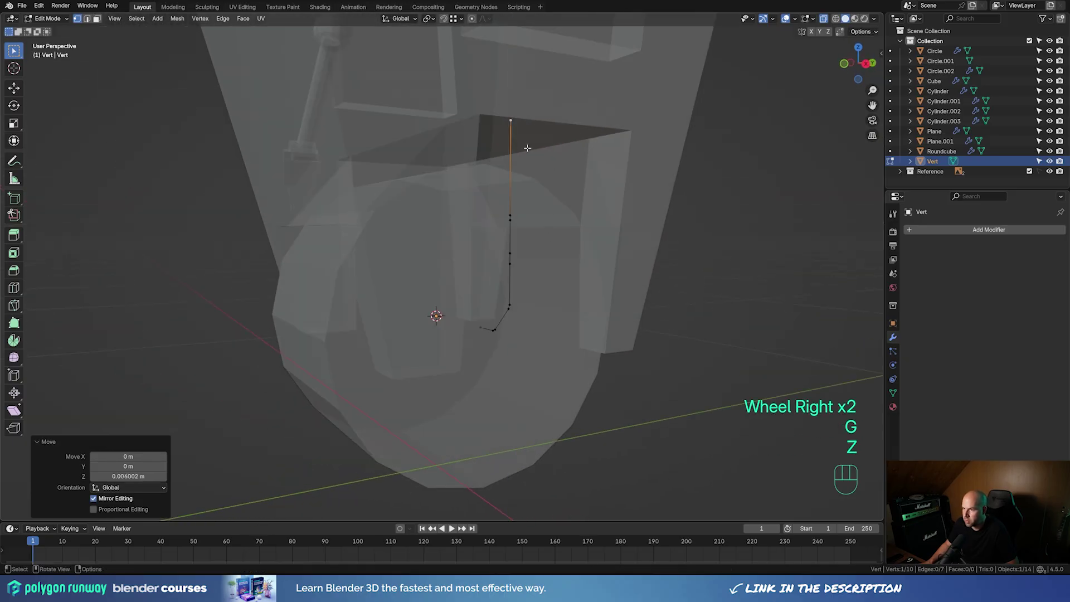
Leave mesh editing and convert the strut's vertex line to a curve
{"action": "key", "text": "Tab"}
{"action": "right_click", "coordinate": [536, 235]}
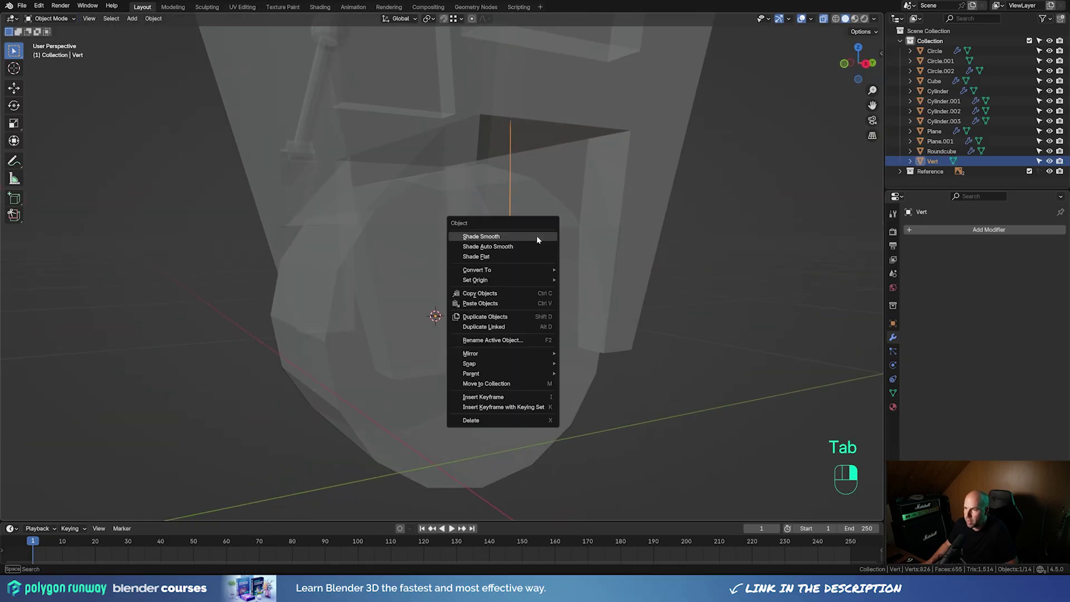
{"action": "mouse_move", "coordinate": [529, 270]}
{"action": "left_click", "coordinate": [600, 284]}
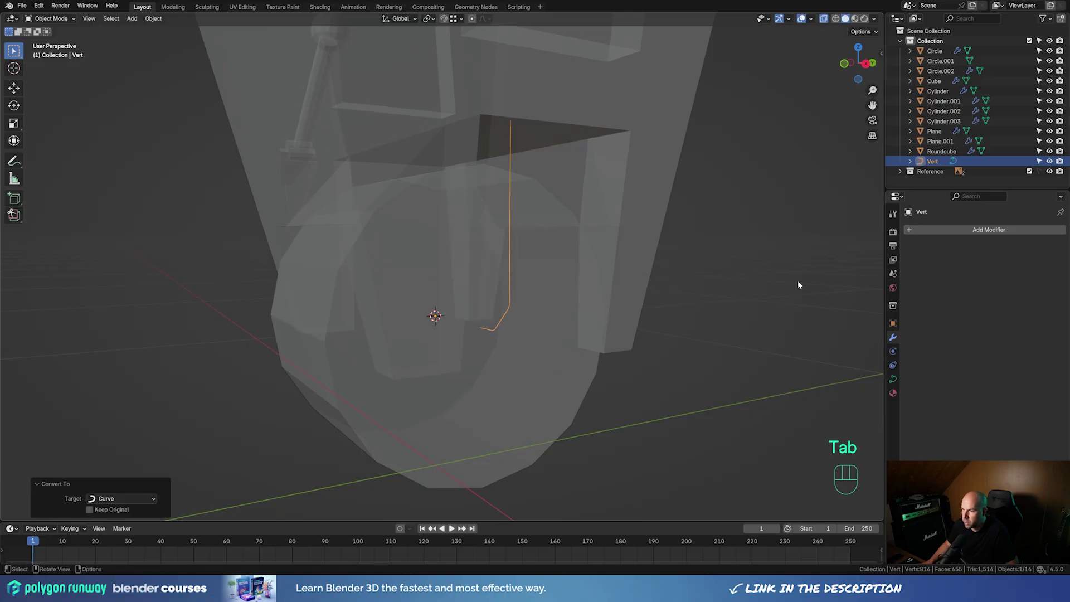
Give the strut curve a round bevel depth to turn it into a thick low-poly tube
{"action": "left_click", "coordinate": [892, 378]}
{"action": "left_click", "coordinate": [923, 391]}
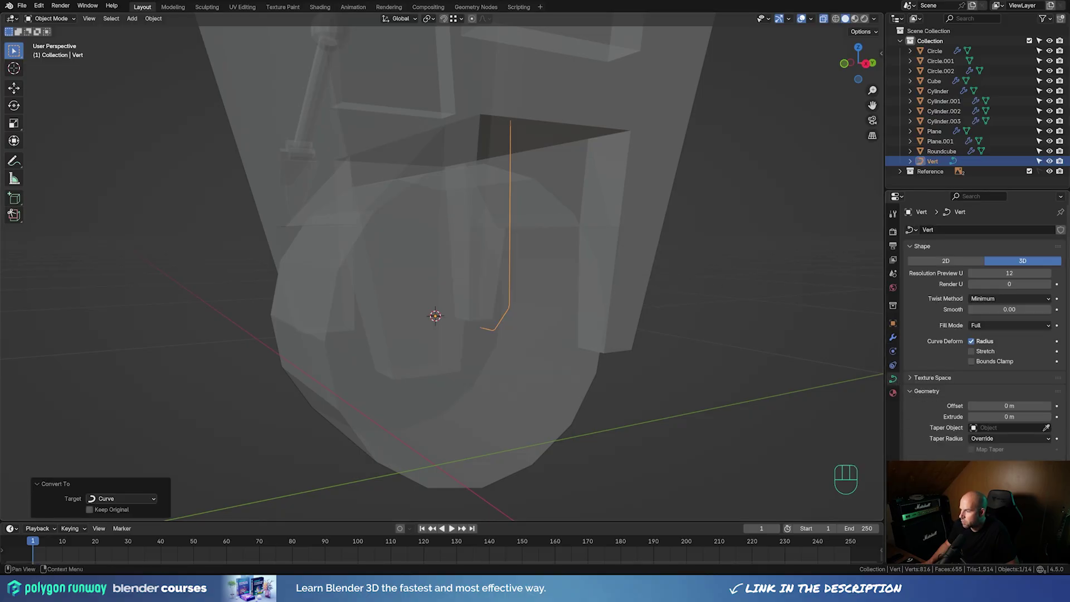
{"action": "mouse_move", "coordinate": [1009, 503]}
{"action": "left_mouse_down"}
{"action": "mouse_move", "coordinate": [992, 503]}
{"action": "mouse_move", "coordinate": [1022, 491]}
{"action": "left_mouse_up"}
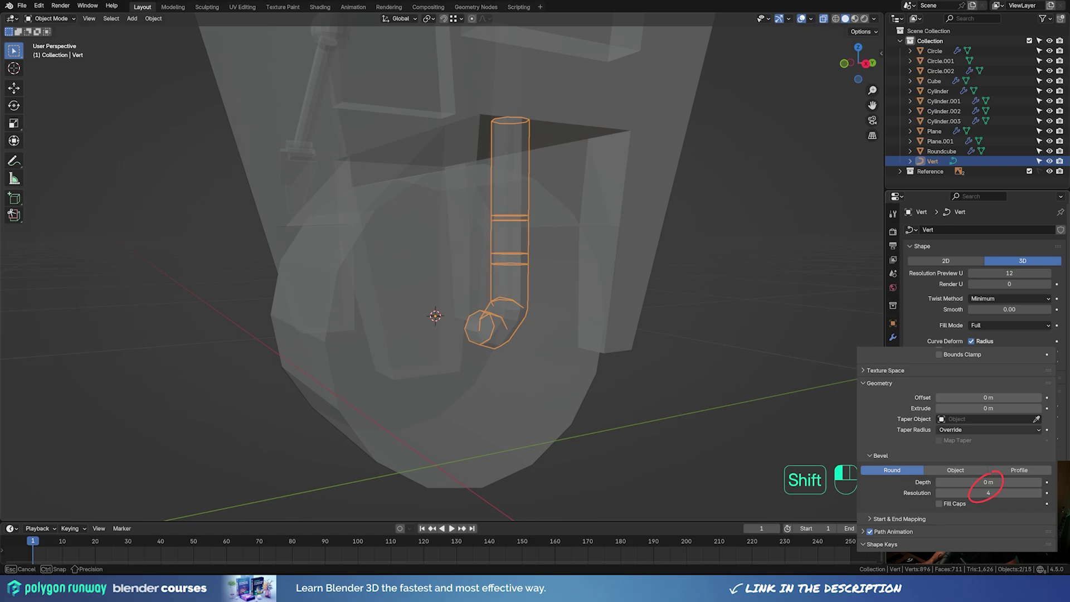
{"action": "mouse_move", "coordinate": [539, 257]}
{"action": "middle_mouse_down"}
{"action": "mouse_move", "coordinate": [607, 279]}
{"action": "mouse_move", "coordinate": [552, 262]}
{"action": "middle_mouse_up"}
{"action": "key", "text": "q"}
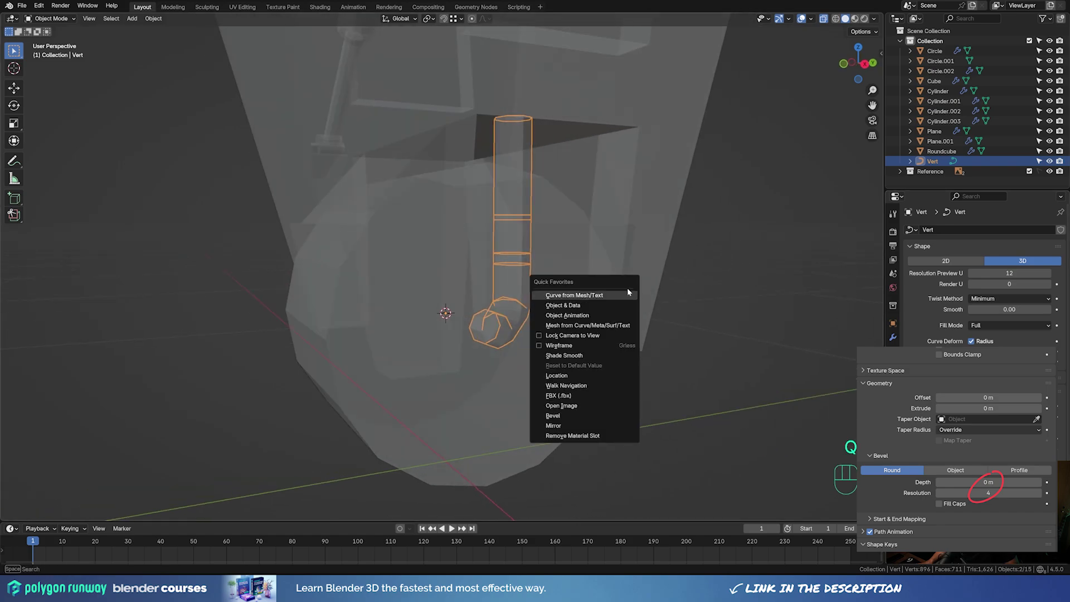
Shrink the curve radius of the strut's top section by about 0.865 and its thin middle section by about 0.494
{"action": "key", "text": "Tab"}
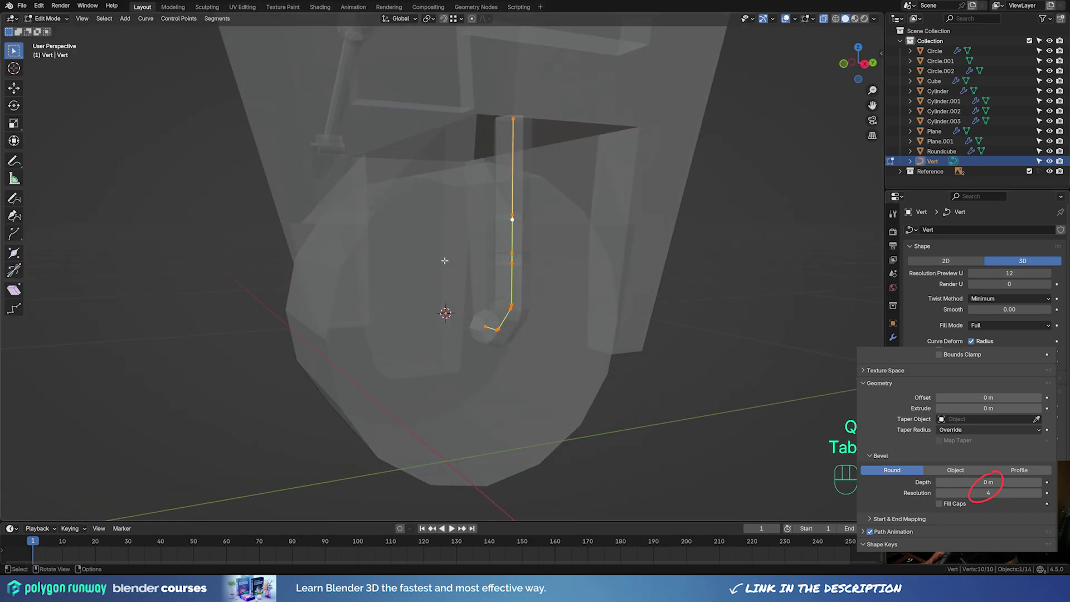
{"action": "left_click", "coordinate": [511, 221]}
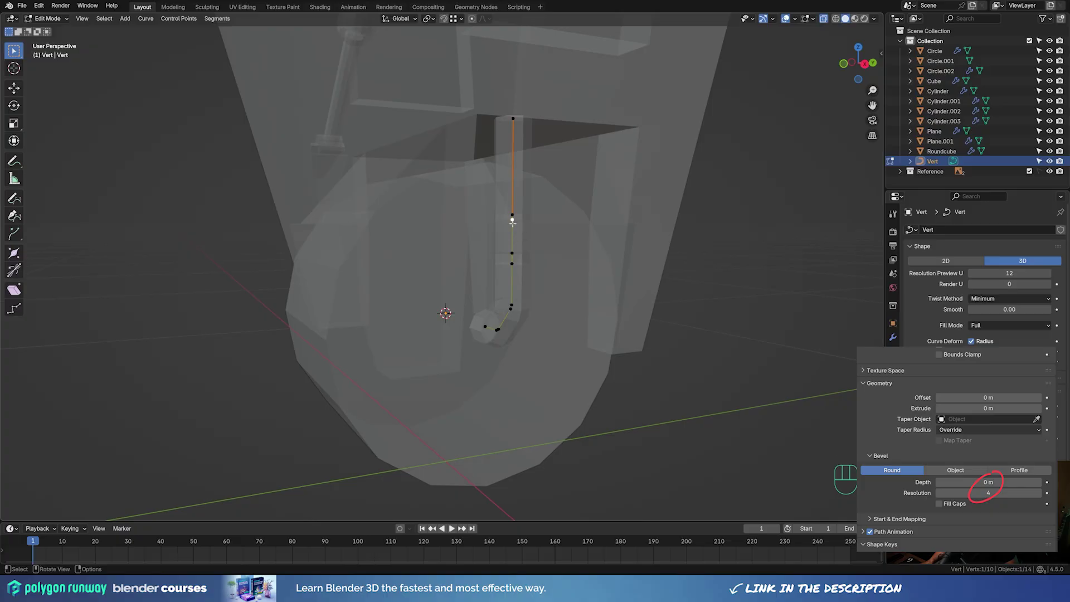
{"action": "key", "text": "l"}
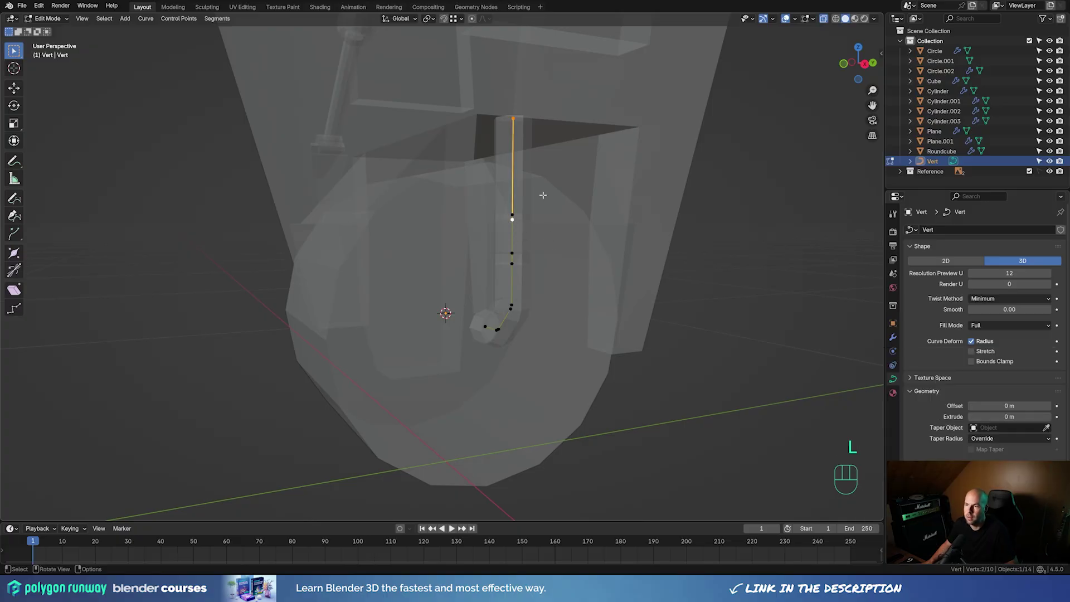
{"action": "key", "text": "alt+s"}
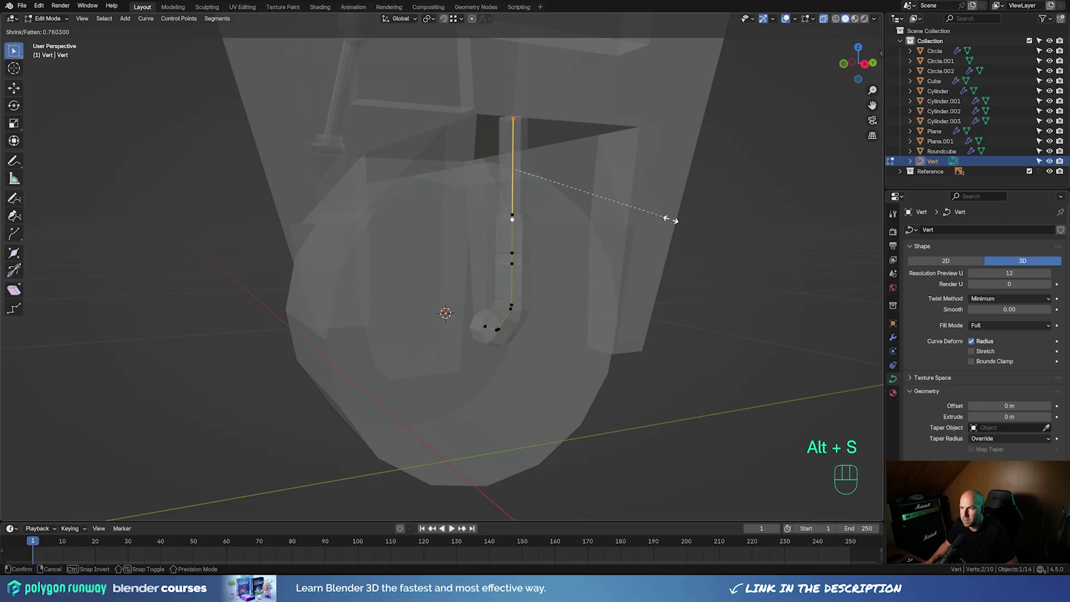
{"action": "left_click", "coordinate": [691, 218]}
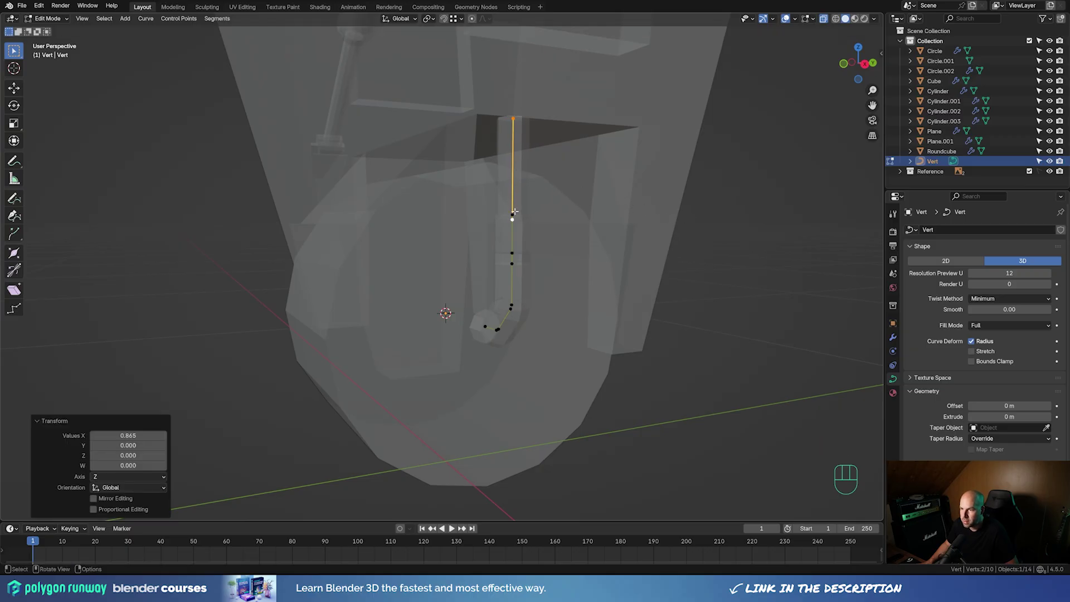
{"action": "key", "text": "l"}
{"action": "key", "text": "alt+s"}
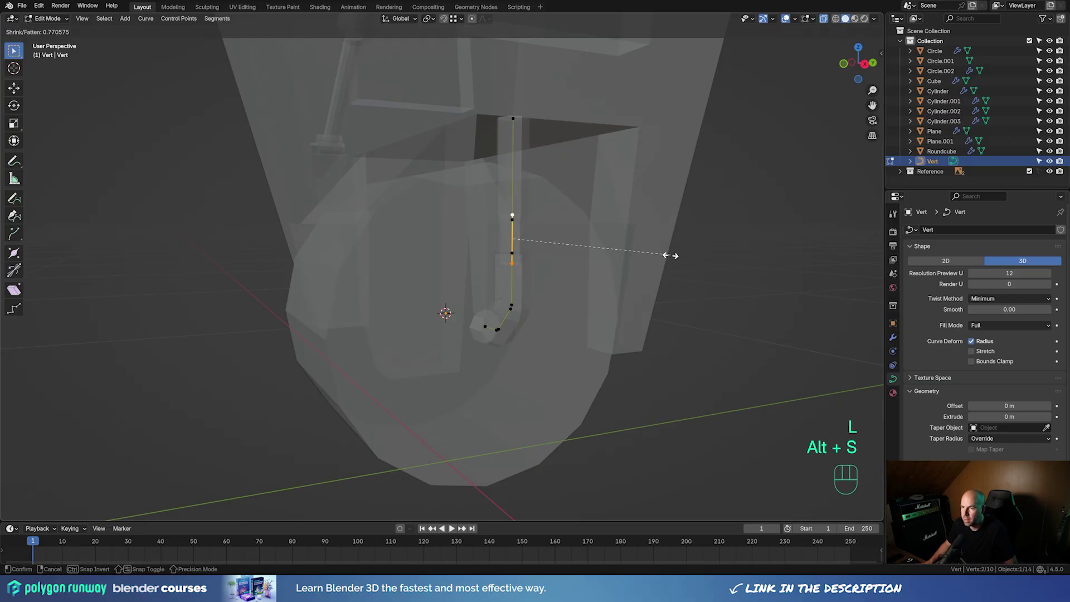
{"action": "left_click", "coordinate": [614, 246]}
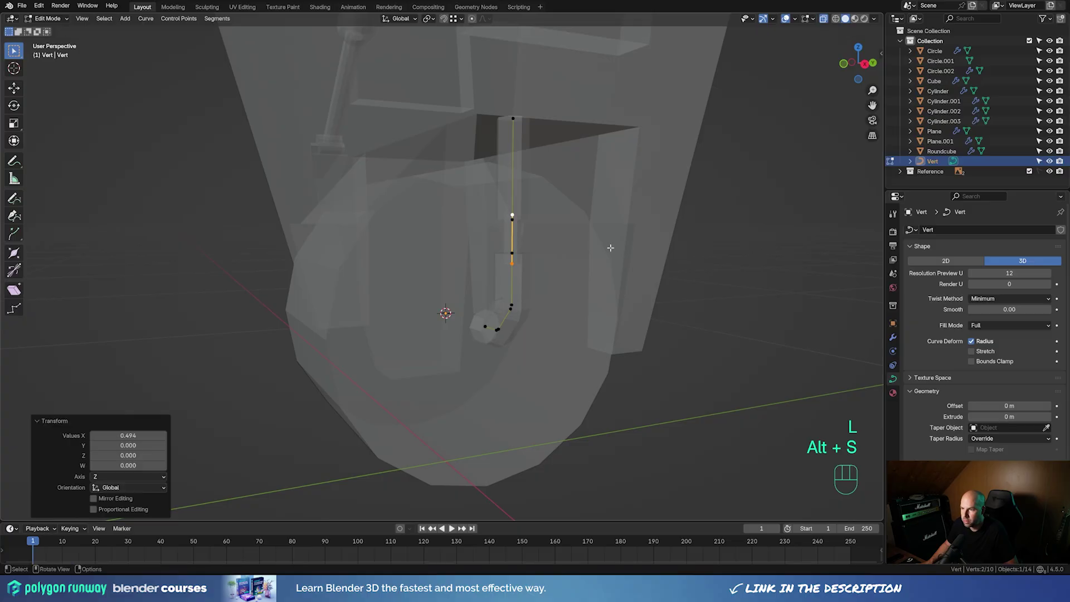
Finish editing the strut curve and convert it back to a mesh
{"action": "middle_click_drag", "start_coordinate": [615, 245], "coordinate": [561, 255]}
{"action": "key", "text": "Tab"}
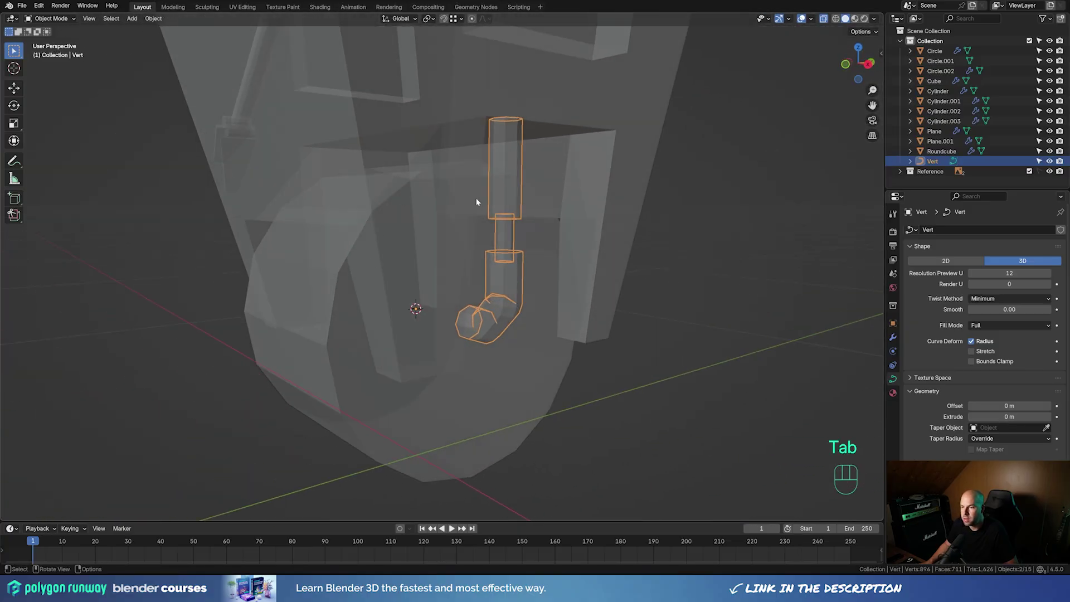
{"action": "right_click", "coordinate": [544, 260]}
{"action": "left_click", "coordinate": [583, 256]}
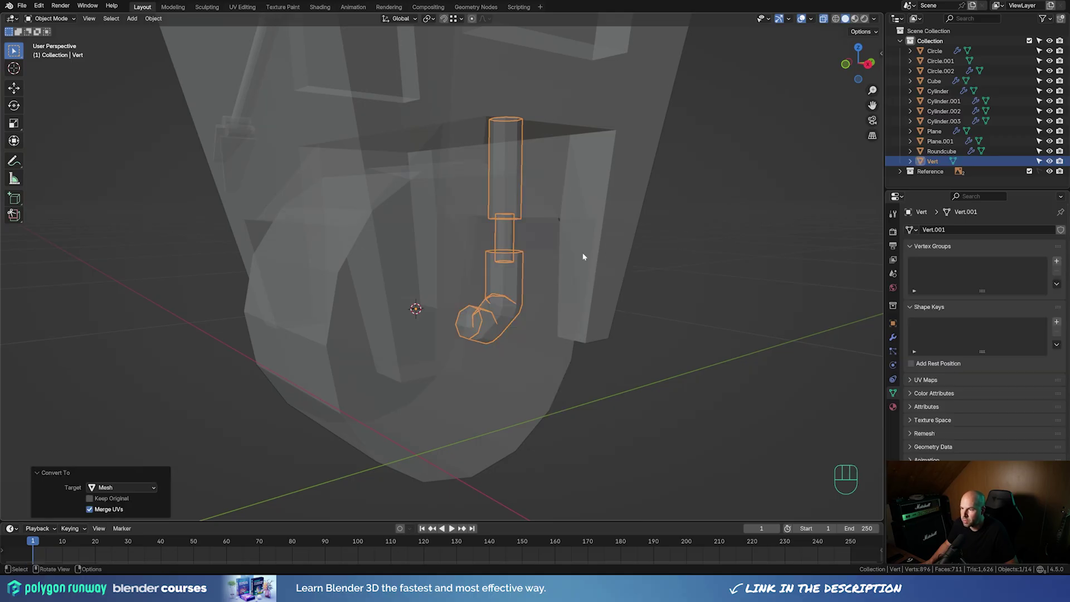
Turn off X-ray and fill the open rims of the strut's upper and lower tube sections around the thin rod with faces
{"action": "key", "text": "alt+z"}
{"action": "mouse_move", "coordinate": [642, 182]}
{"action": "middle_mouse_down"}
{"action": "mouse_move", "coordinate": [561, 122]}
{"action": "mouse_move", "coordinate": [595, 238]}
{"action": "mouse_move", "coordinate": [579, 210]}
{"action": "mouse_move", "coordinate": [549, 221]}
{"action": "mouse_move", "coordinate": [583, 242]}
{"action": "middle_mouse_up"}
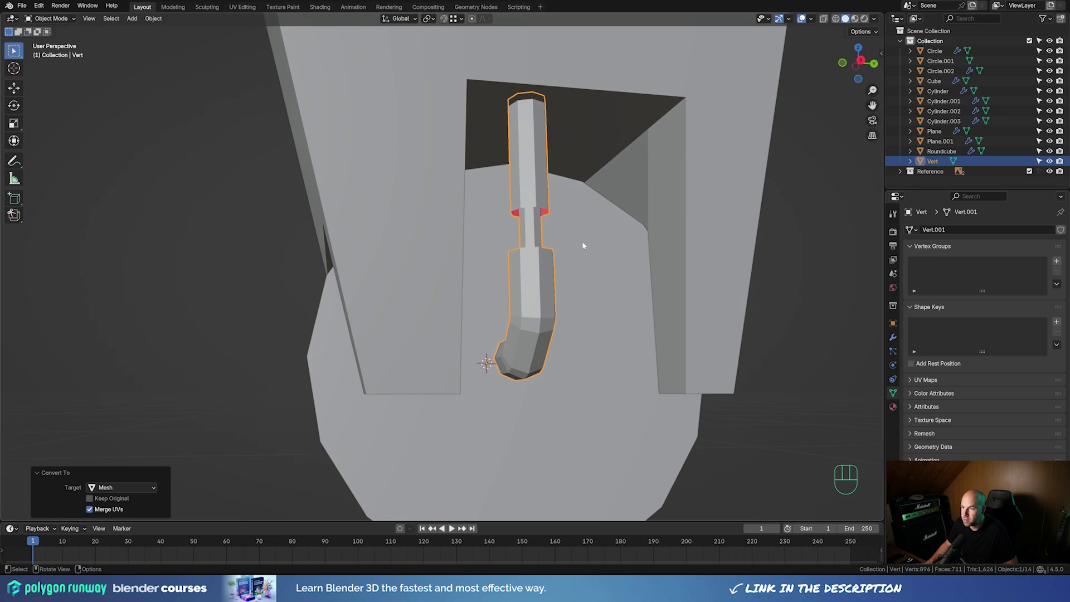
{"action": "key", "text": "Tab"}
{"action": "left_click", "coordinate": [545, 213], "text": "alt"}
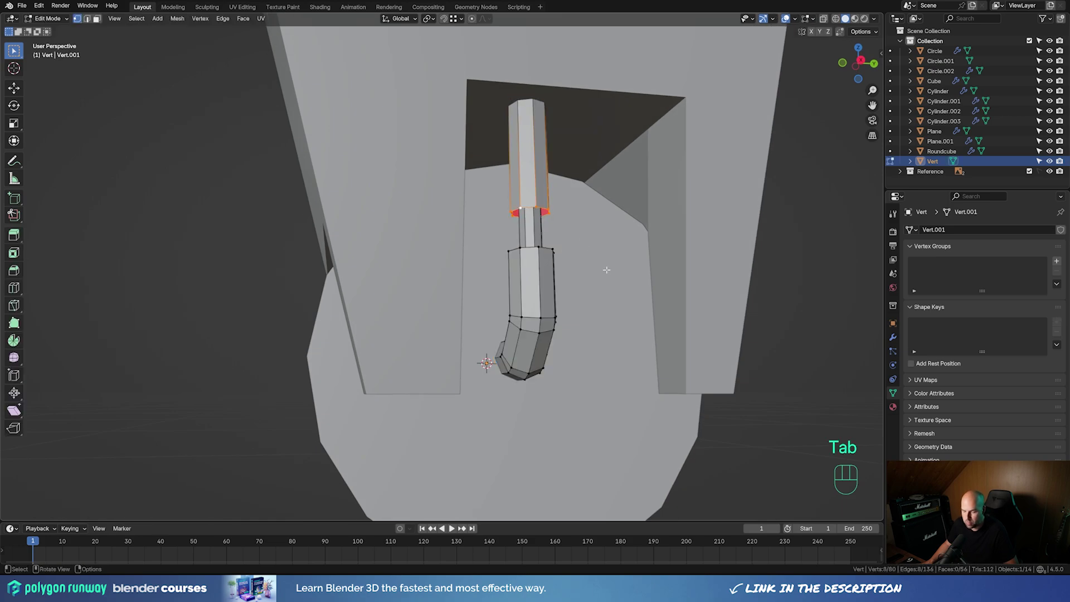
{"action": "key", "text": "f"}
{"action": "middle_click_drag", "start_coordinate": [573, 223], "coordinate": [523, 257]}
{"action": "left_click", "coordinate": [578, 281], "text": "alt"}
{"action": "key", "text": "f"}
Check the reference image, scale the strut's upper tube section by 1.53 and raise it about 0.03 m along Z
{"action": "key", "text": "alt+Tab"}
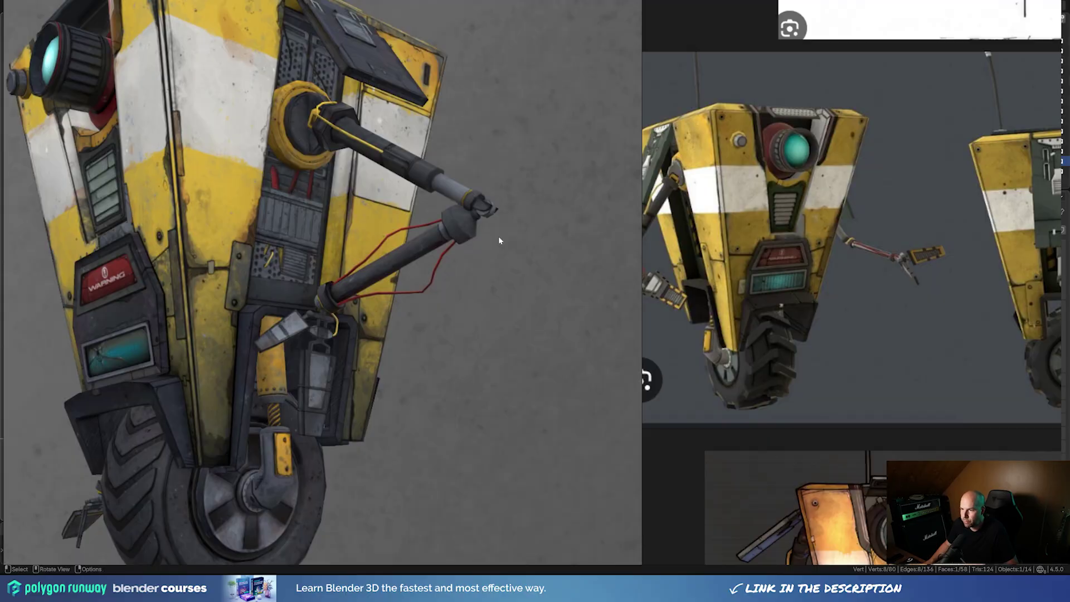
{"action": "key", "text": "alt+Tab"}
{"action": "left_click", "coordinate": [495, 231]}
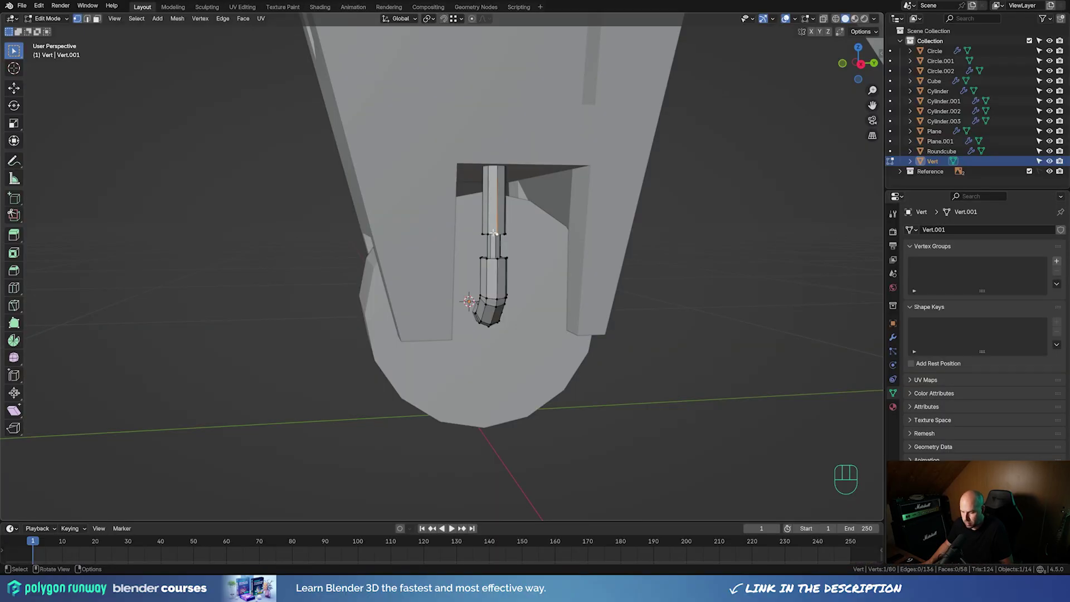
{"action": "key", "text": "l"}
{"action": "key", "text": "s"}
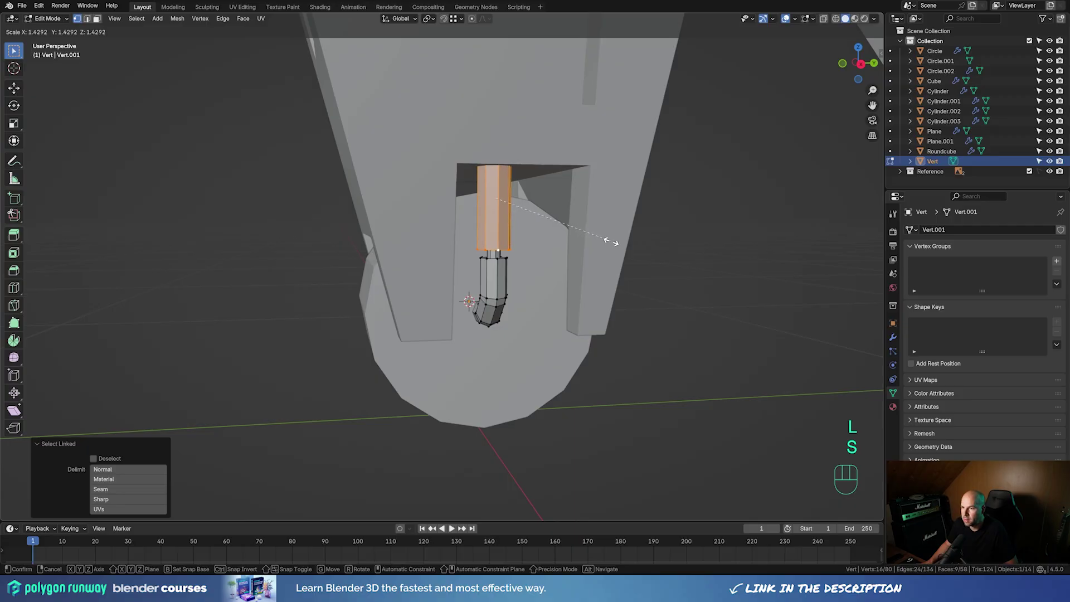
{"action": "left_click", "coordinate": [616, 239]}
{"action": "key", "text": "g"}
{"action": "key", "text": "z"}
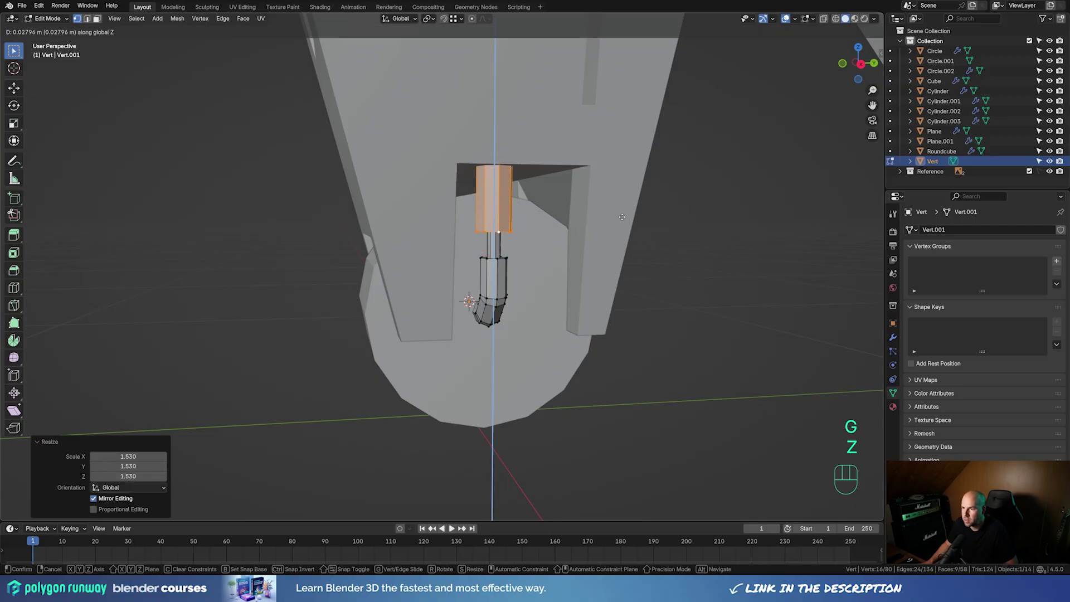
{"action": "left_click", "coordinate": [621, 220]}
Bevel the bottom edge loop of the strut's upper tube section by about 0.008 m
{"action": "scroll", "coordinate": [619, 220], "scroll_direction": "right", "scroll_amount": 5}
{"action": "left_click", "coordinate": [490, 237], "text": "alt"}
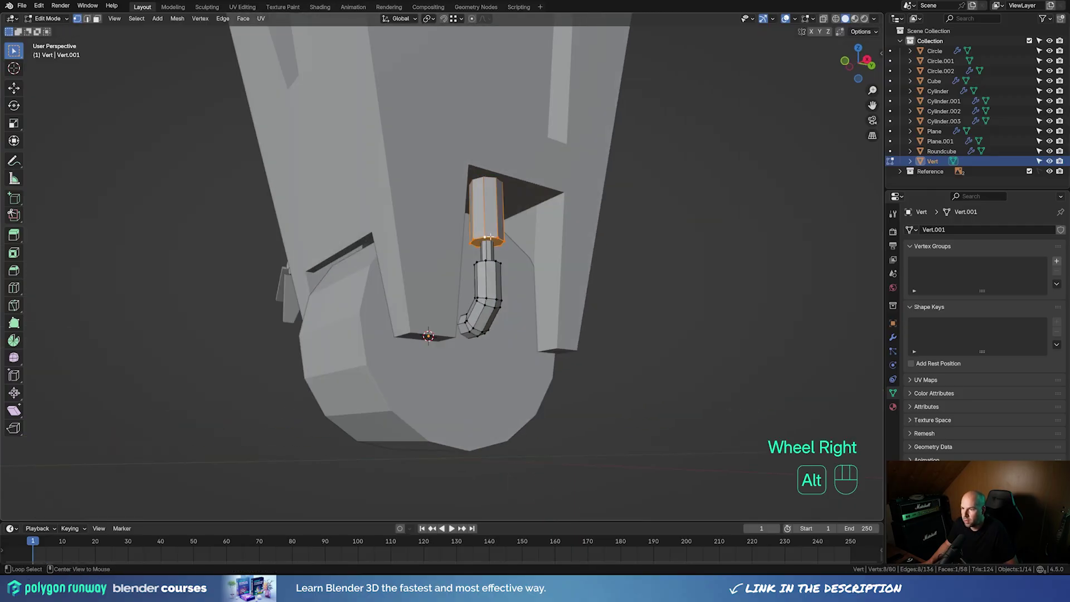
{"action": "key", "text": "ctrl+b"}
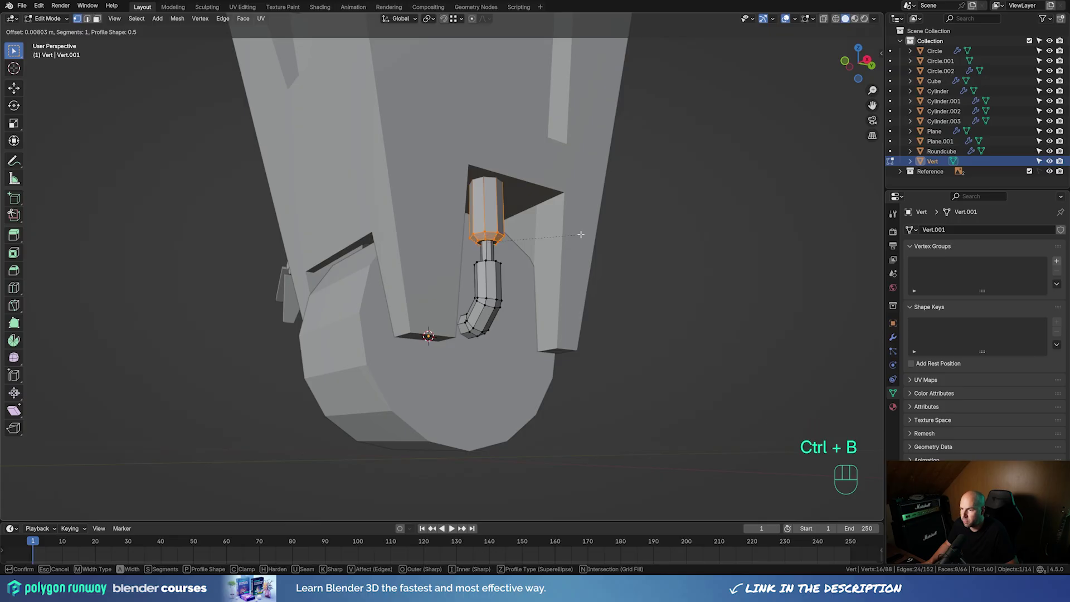
{"action": "left_click", "coordinate": [579, 233], "text": "shift"}
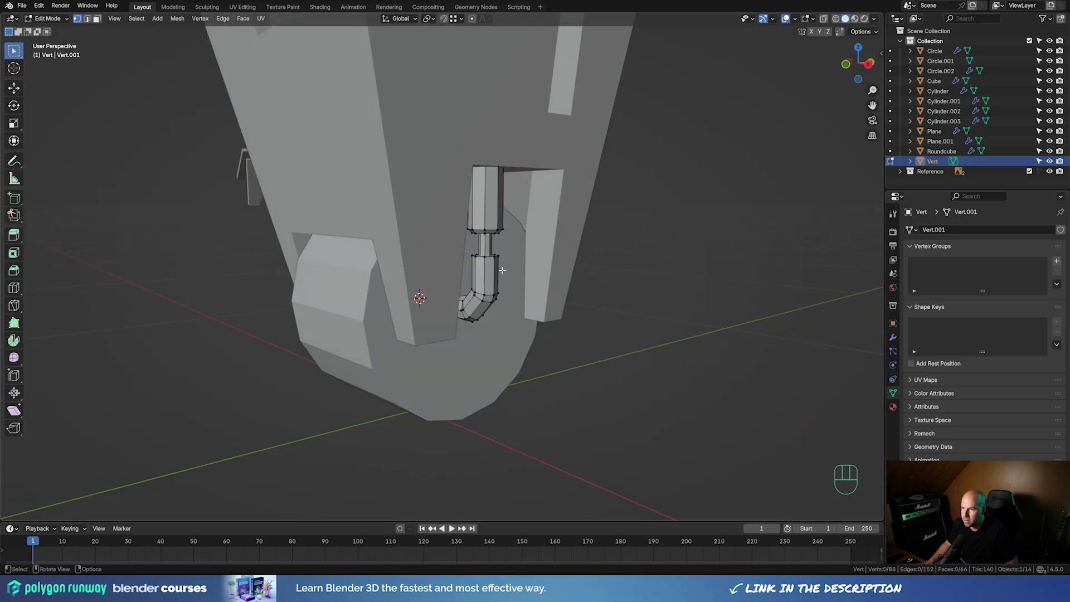
Add a Mirror modifier on the X axis to the strut to create its counterpart on the wheel's other side
{"action": "key", "text": "Tab"}
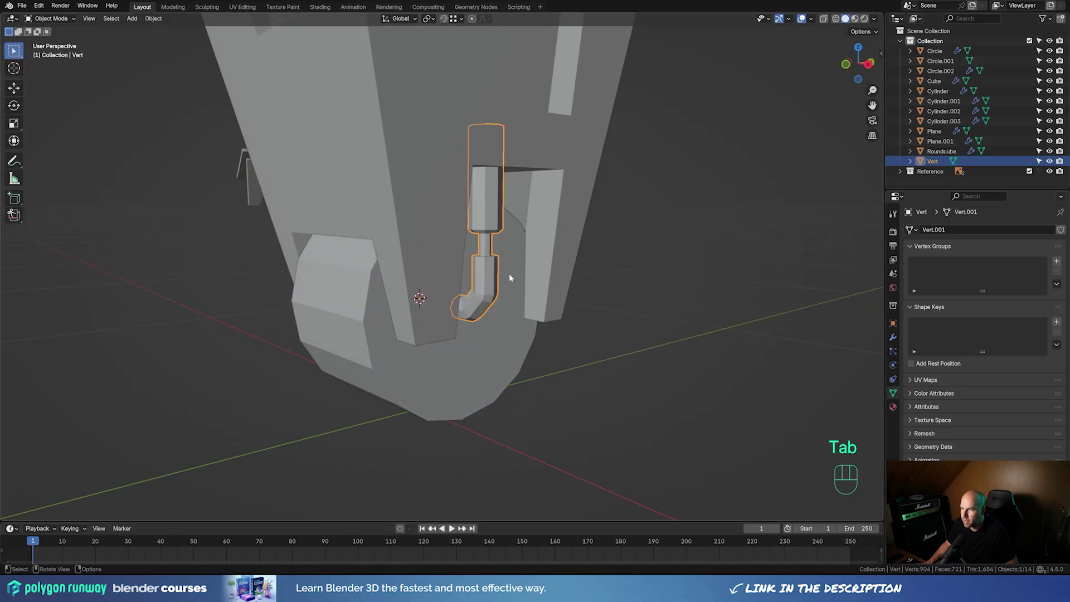
{"action": "left_click", "coordinate": [892, 338]}
{"action": "left_click", "coordinate": [939, 233]}
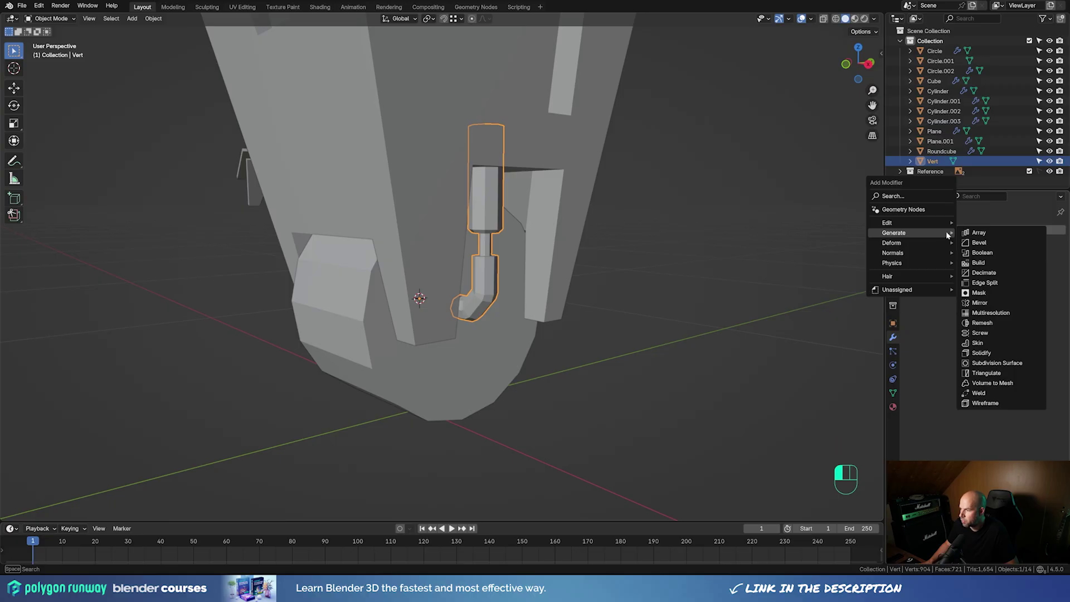
{"action": "left_click", "coordinate": [979, 302]}
{"action": "middle_click_drag", "start_coordinate": [468, 312], "coordinate": [487, 305]}
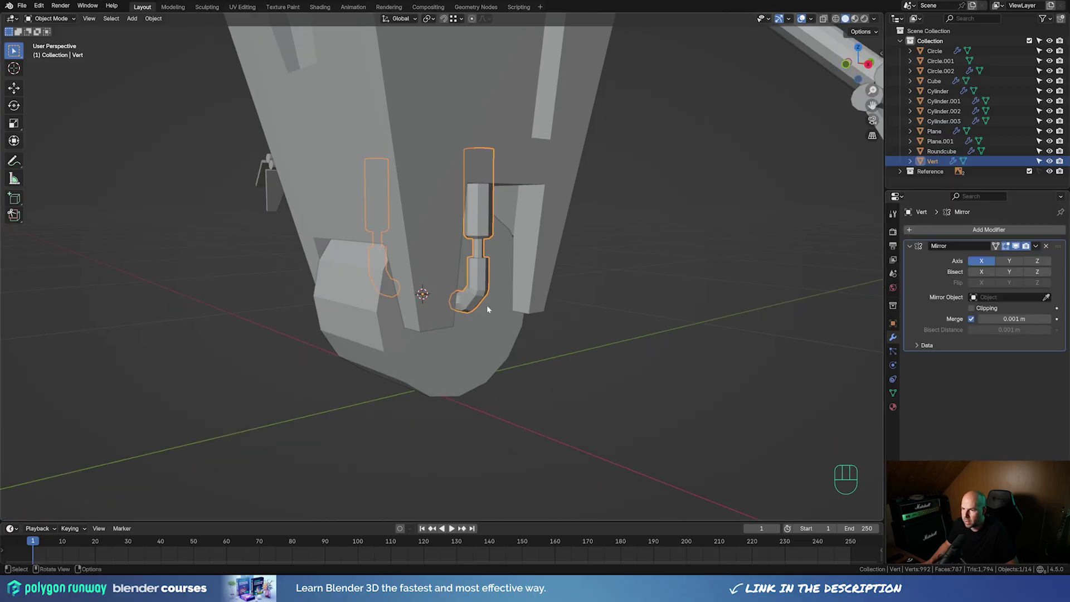
Bevel the wheel's outer rim edges by about 0.039 m with 2 segments
{"action": "scroll", "coordinate": [487, 306], "scroll_direction": "down", "scroll_amount": 6}
{"action": "middle_click_drag", "start_coordinate": [537, 279], "coordinate": [493, 313], "text": "shift"}
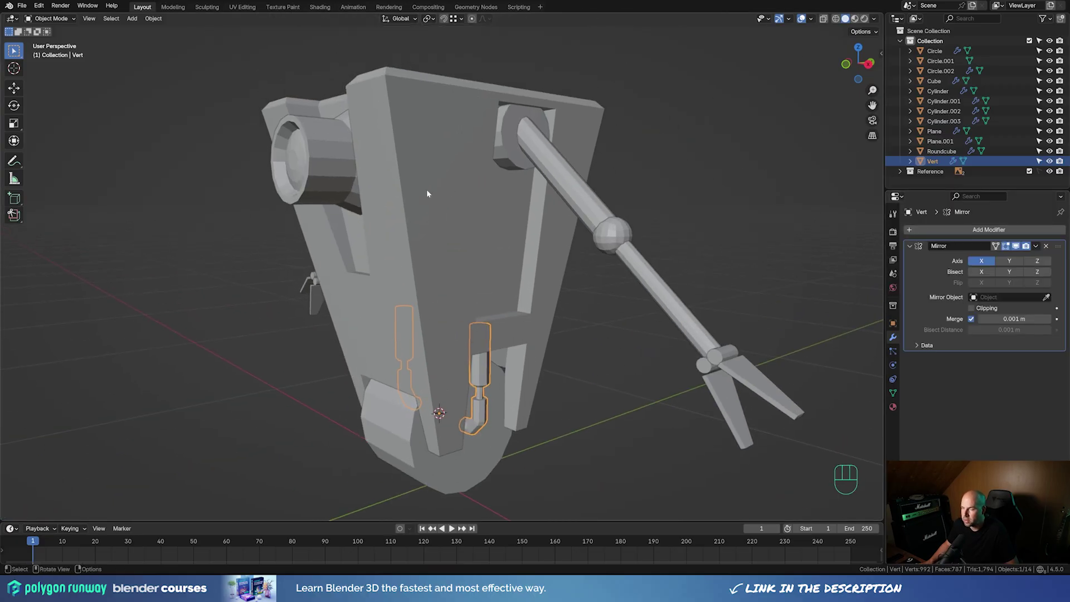
{"action": "middle_click_drag", "start_coordinate": [511, 222], "coordinate": [446, 363]}
{"action": "left_click", "coordinate": [454, 357]}
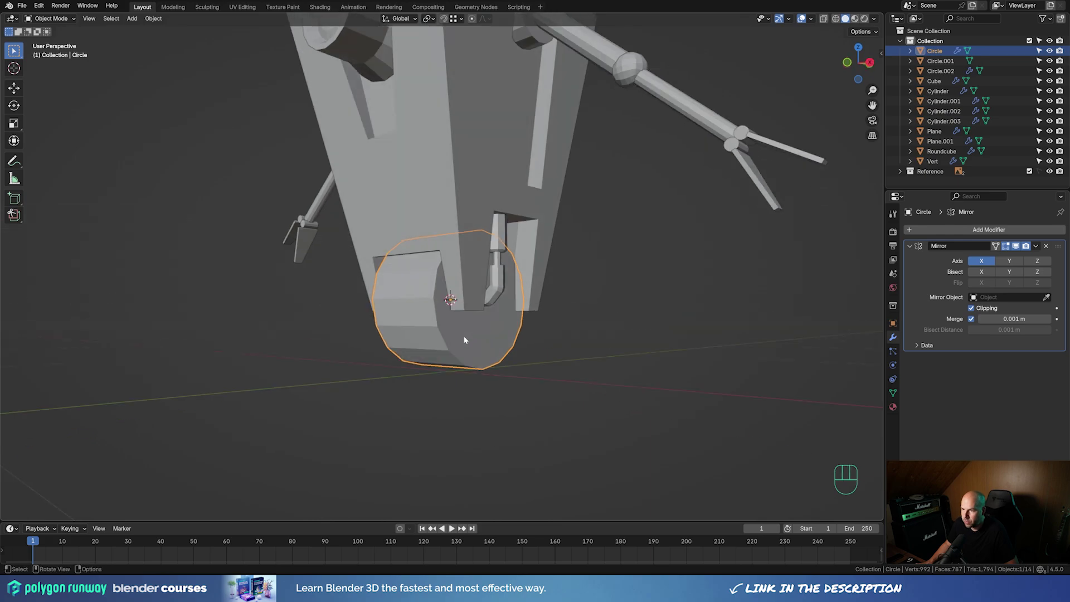
{"action": "key", "text": "Tab"}
{"action": "middle_click_drag", "start_coordinate": [511, 344], "coordinate": [529, 345]}
{"action": "key", "text": "ctrl+b"}
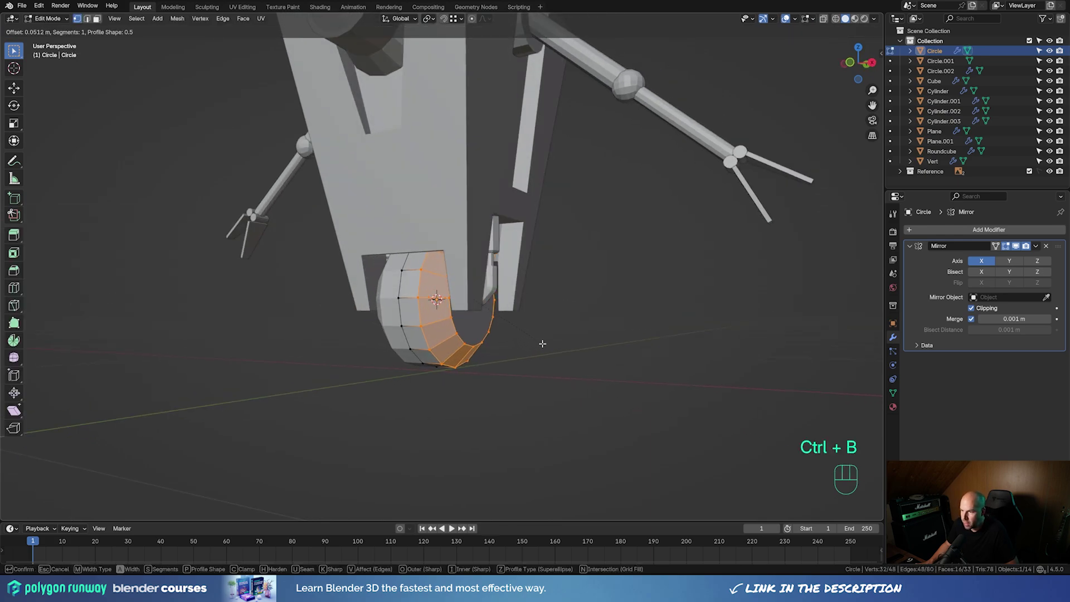
{"action": "scroll", "coordinate": [538, 344], "scroll_direction": "up", "scroll_amount": 1}
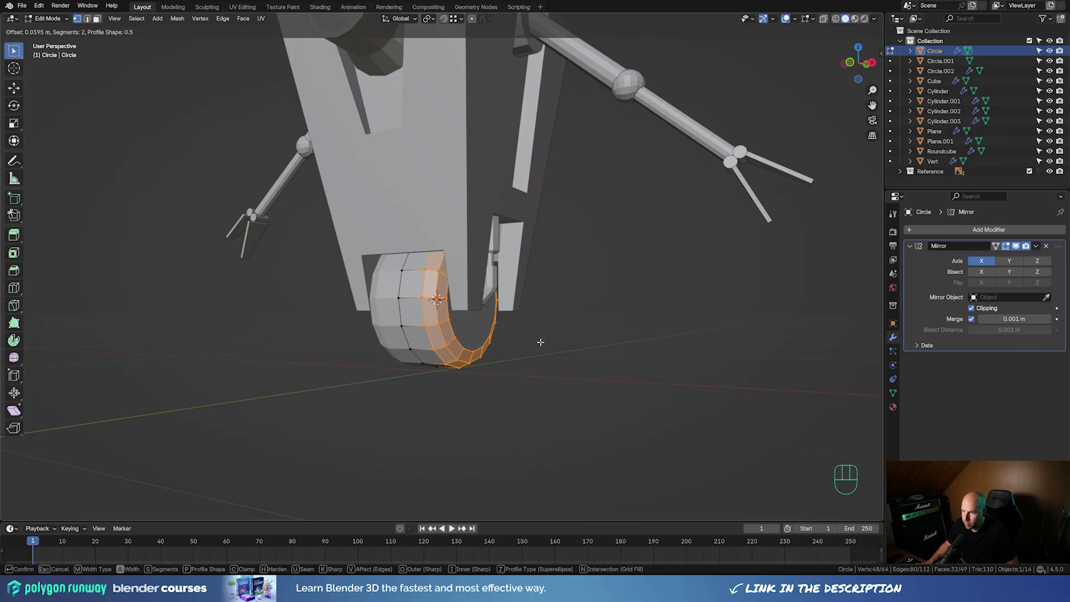
{"action": "left_click", "coordinate": [540, 342]}
Isolate the wheel in local view and duplicate two adjacent faces, one on the tread and one on the rim bevel, in place
{"action": "middle_click_drag", "start_coordinate": [540, 342], "coordinate": [529, 300]}
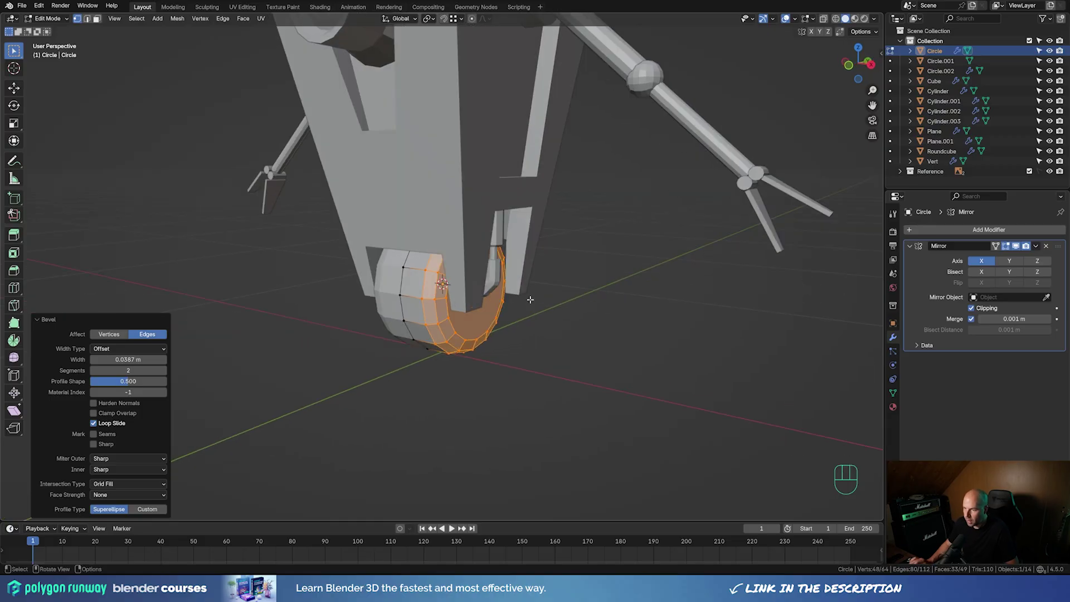
{"action": "key", "text": "KP_Divide"}
{"action": "scroll", "coordinate": [563, 266], "scroll_direction": "down", "scroll_amount": 3}
{"action": "middle_click_drag", "start_coordinate": [563, 266], "coordinate": [557, 265]}
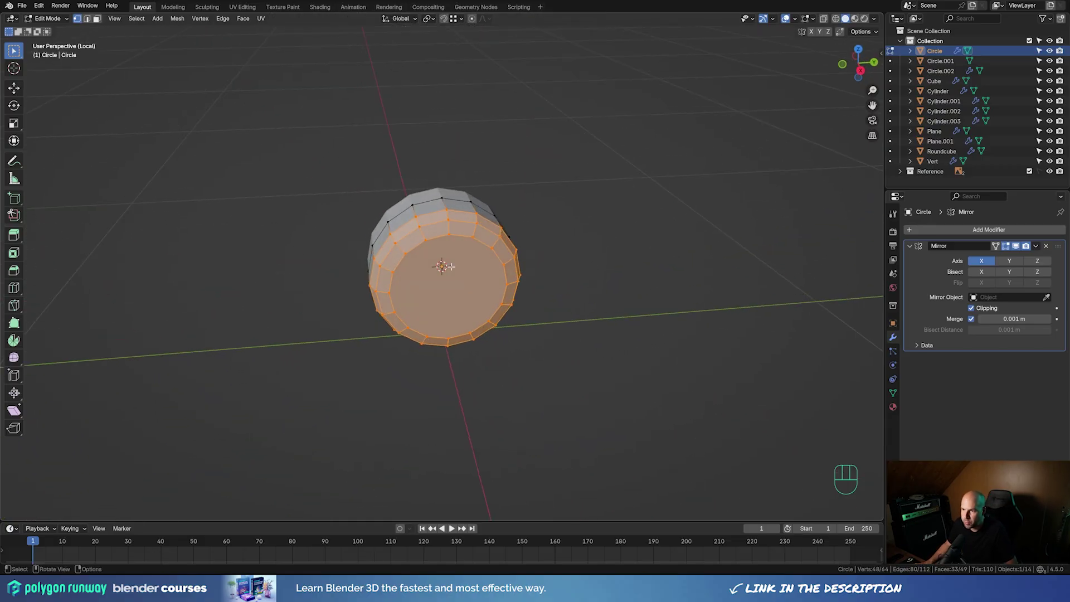
{"action": "left_click", "coordinate": [427, 208]}
{"action": "left_click", "coordinate": [432, 221], "text": "ctrl"}
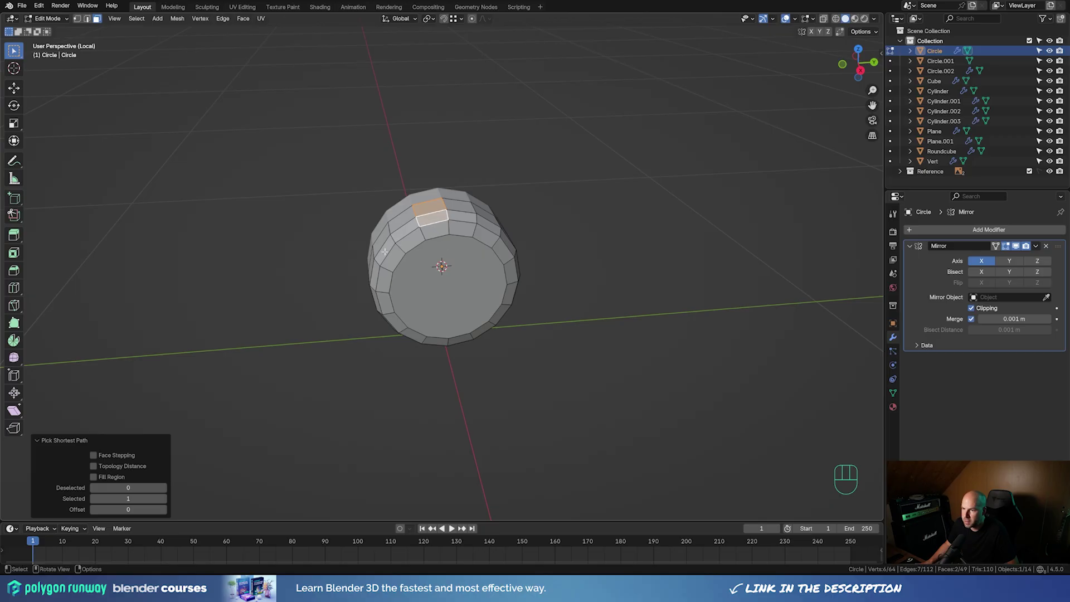
{"action": "middle_click_drag", "start_coordinate": [408, 248], "coordinate": [436, 252]}
{"action": "key", "text": "shift+d"}
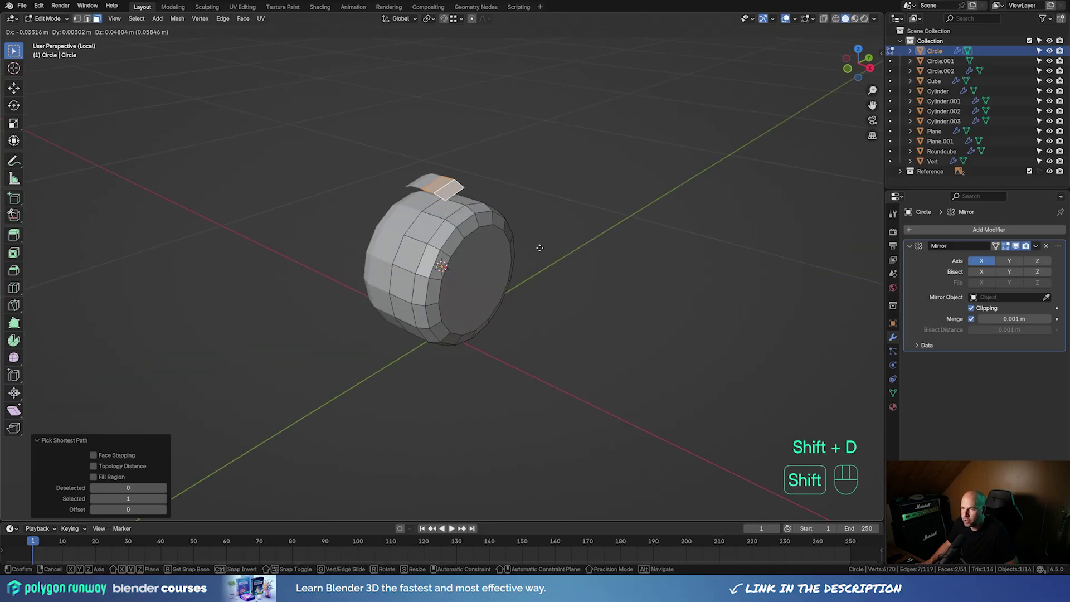
{"action": "right_click", "coordinate": [557, 236]}
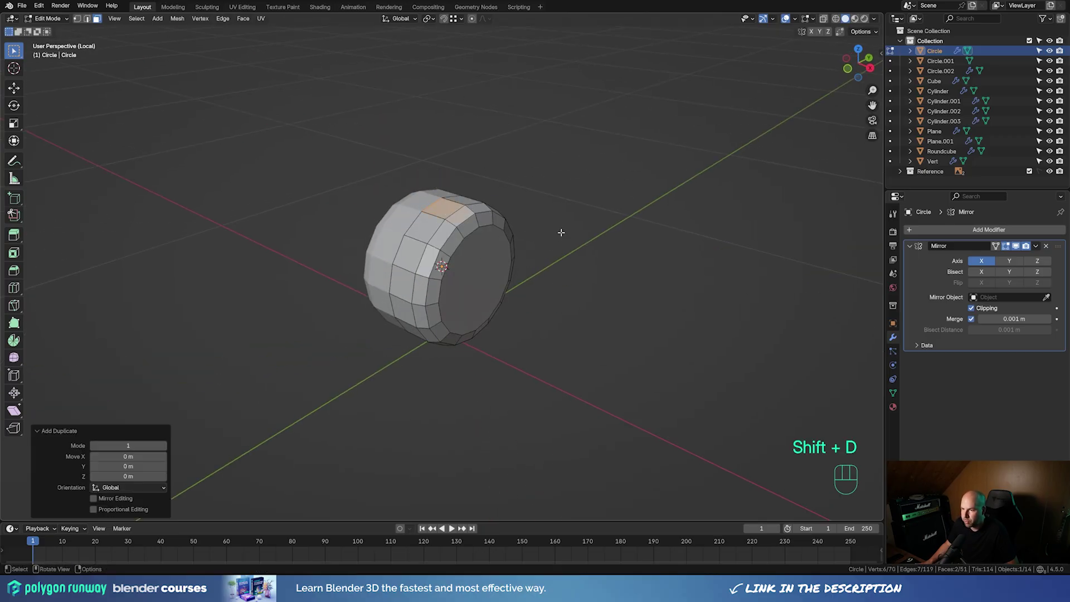
Separate the duplicated tread and rim faces into their own object and select it in Object Mode
{"action": "key", "text": "p"}
{"action": "left_click", "coordinate": [532, 233]}
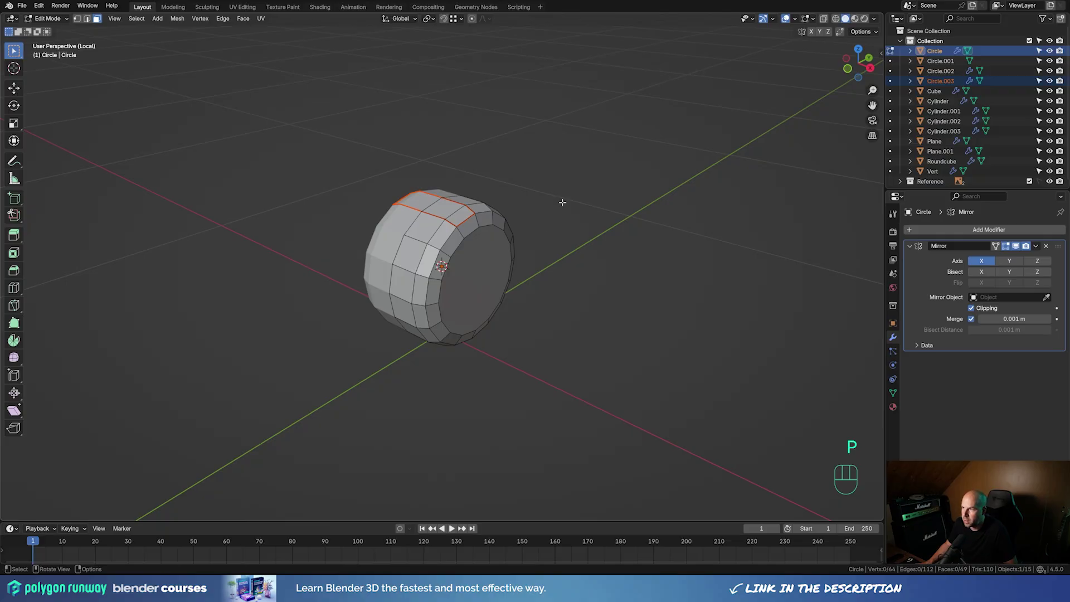
{"action": "key", "text": "Tab"}
{"action": "left_click", "coordinate": [452, 207]}
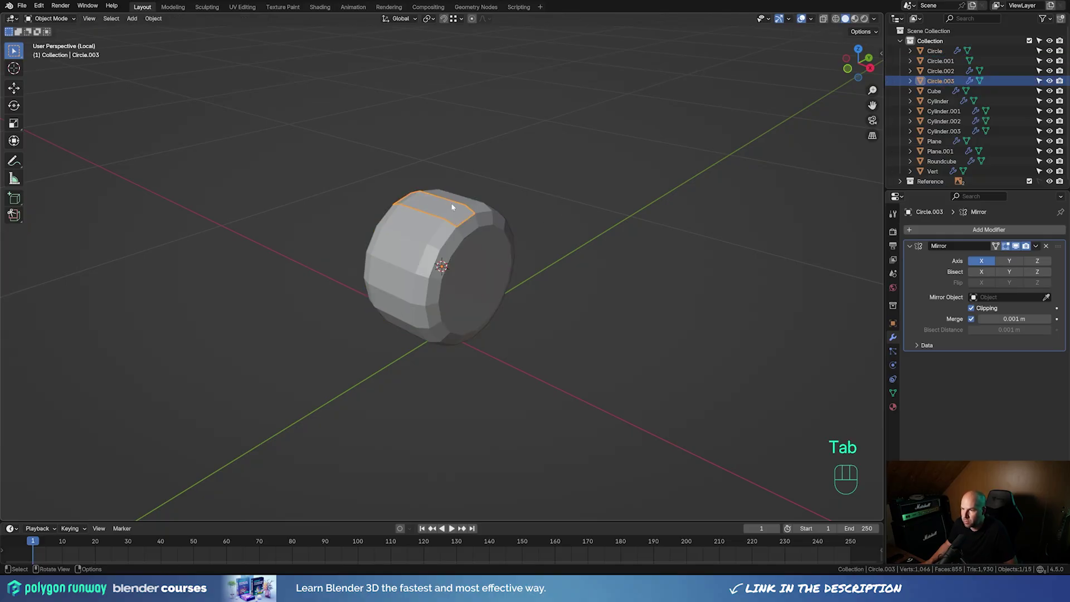
Add a centred loop cut across both faces of the separated patch and bevel it into two parallel edges with one segment
{"action": "middle_click_drag", "start_coordinate": [452, 207], "coordinate": [485, 203]}
{"action": "key", "text": "Tab"}
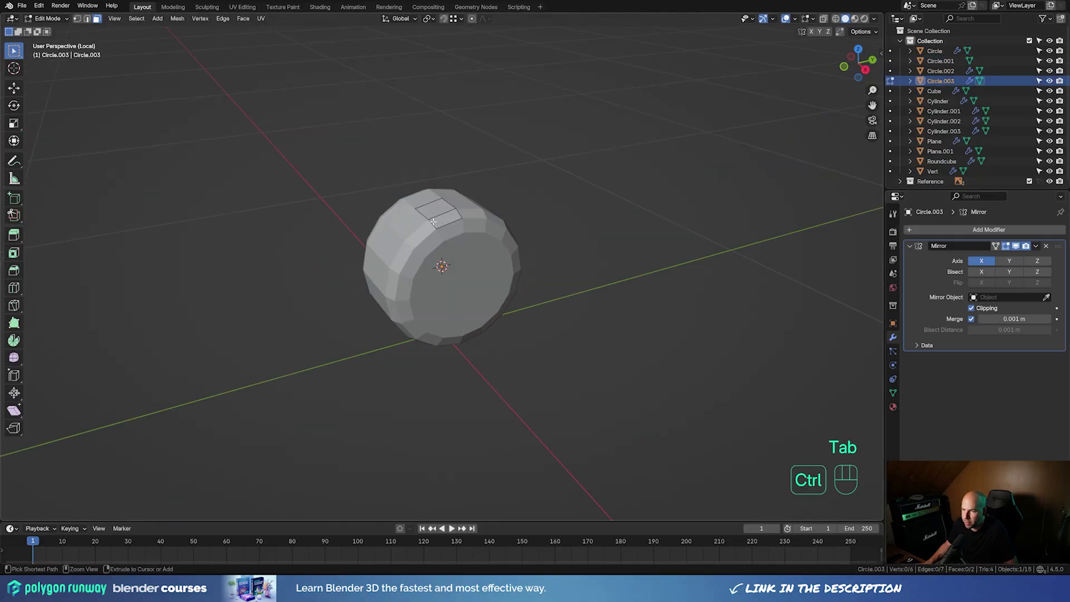
{"action": "key", "text": "ctrl+r"}
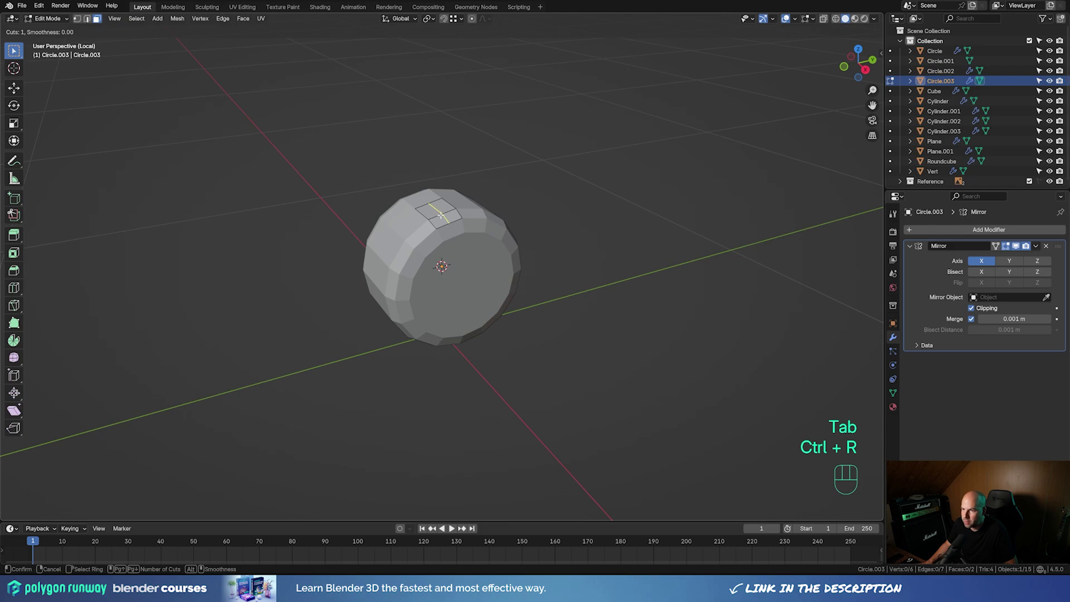
{"action": "left_click", "coordinate": [441, 215]}
{"action": "right_click", "coordinate": [441, 214]}
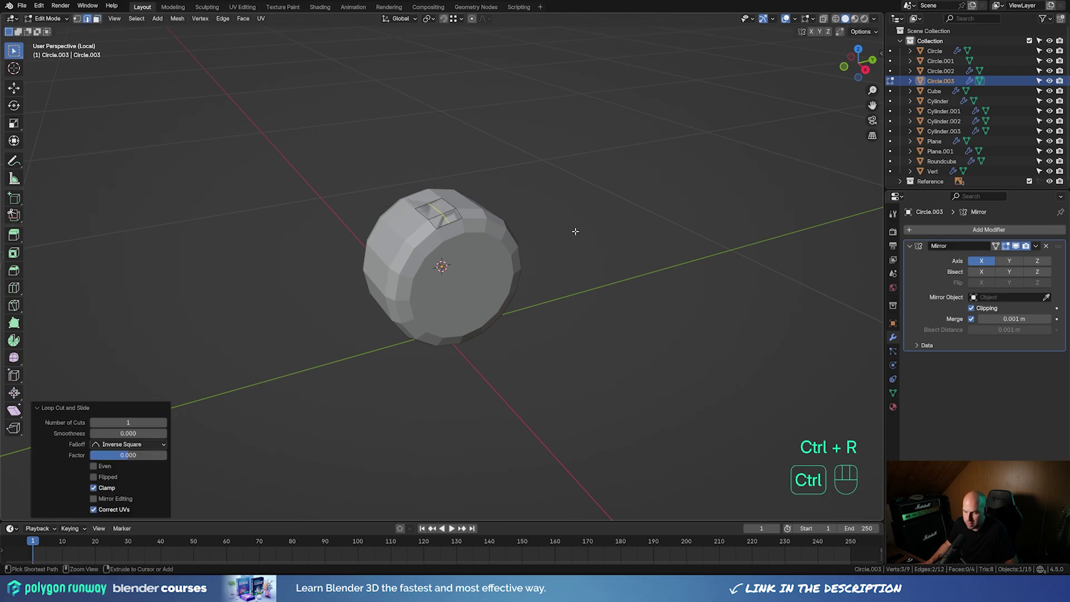
{"action": "key", "text": "ctrl+z"}
{"action": "key", "text": "ctrl+b"}
{"action": "scroll", "coordinate": [528, 224], "scroll_direction": "down", "scroll_amount": 1}
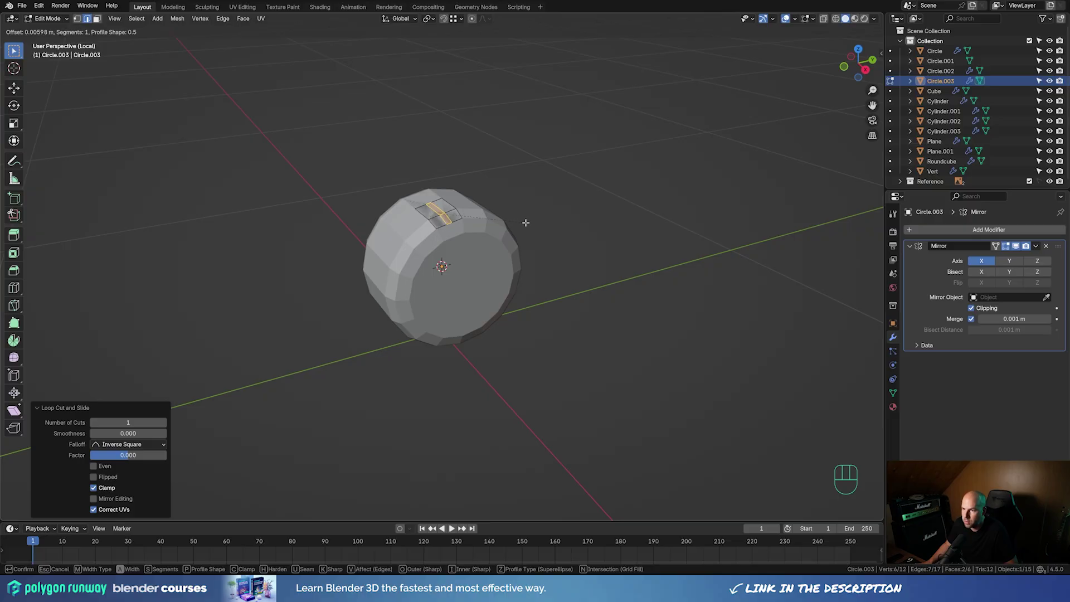
{"action": "left_click", "coordinate": [526, 222]}
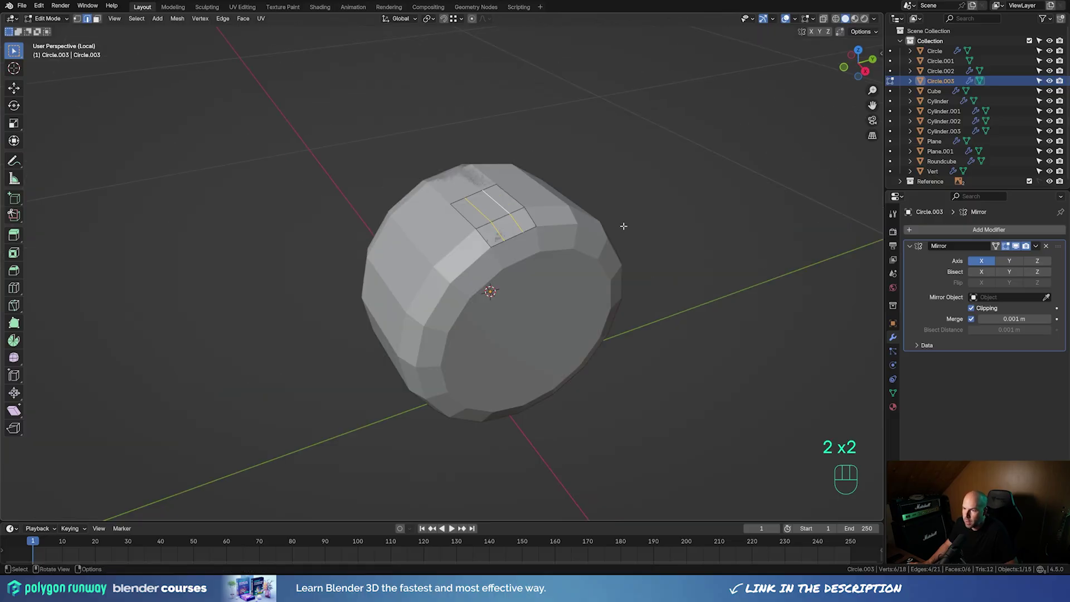
From the top view, slide the two new vertices on the patch's centre line toward negative Y to slant the middle strip
{"action": "key", "text": "KP_7"}
{"action": "scroll", "coordinate": [623, 225], "scroll_direction": "up", "scroll_amount": 3}
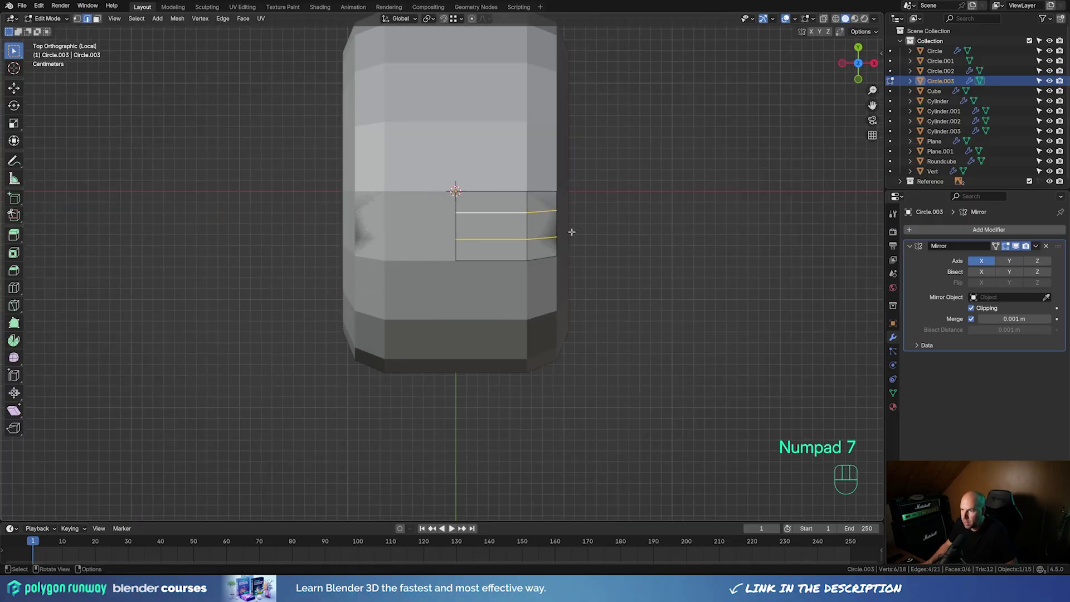
{"action": "key", "text": "1"}
{"action": "left_click", "coordinate": [456, 239]}
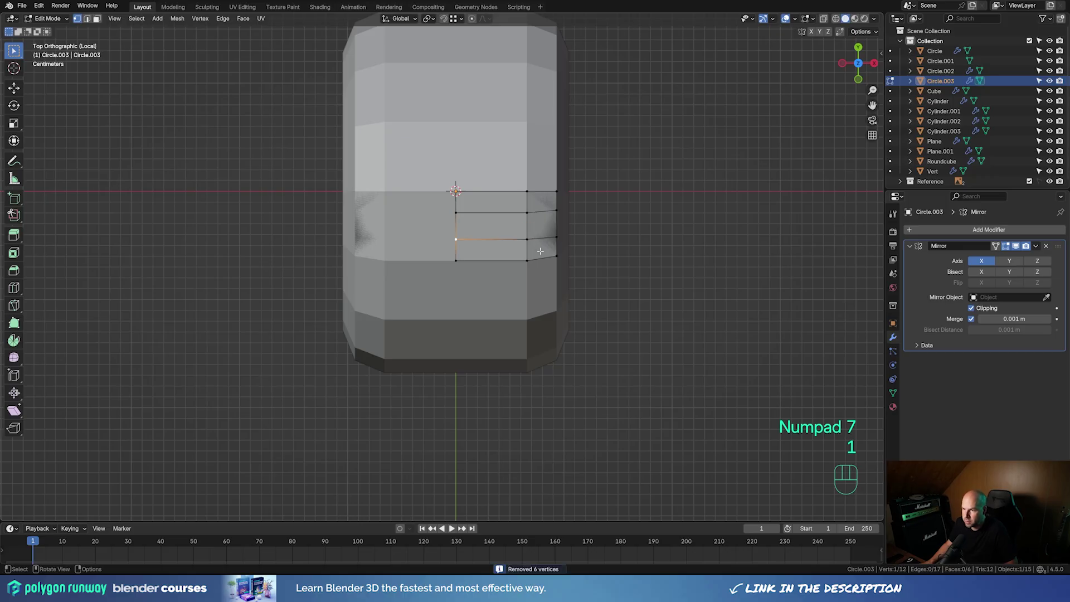
{"action": "key", "text": "g"}
{"action": "key", "text": "g"}
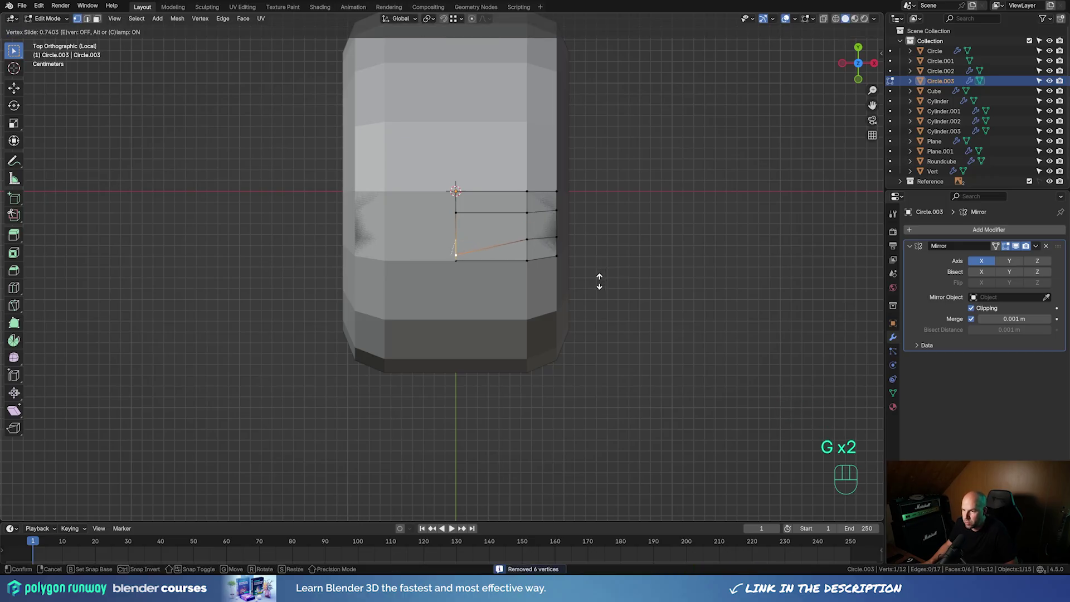
{"action": "left_click", "coordinate": [599, 280]}
{"action": "left_click", "coordinate": [457, 213]}
{"action": "key", "text": "g"}
{"action": "key", "text": "g"}
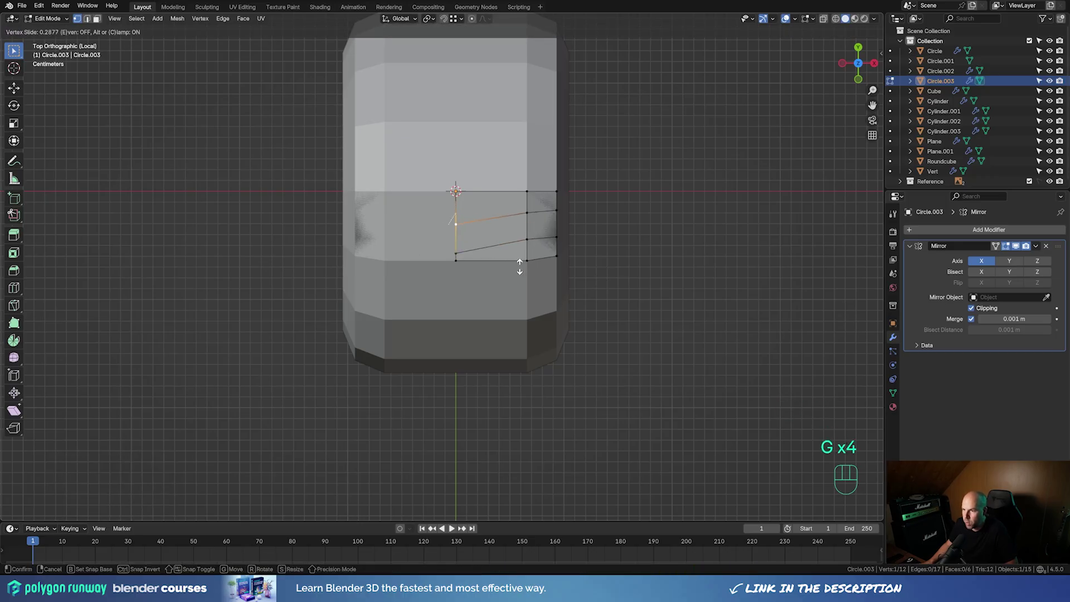
{"action": "left_click", "coordinate": [519, 267]}
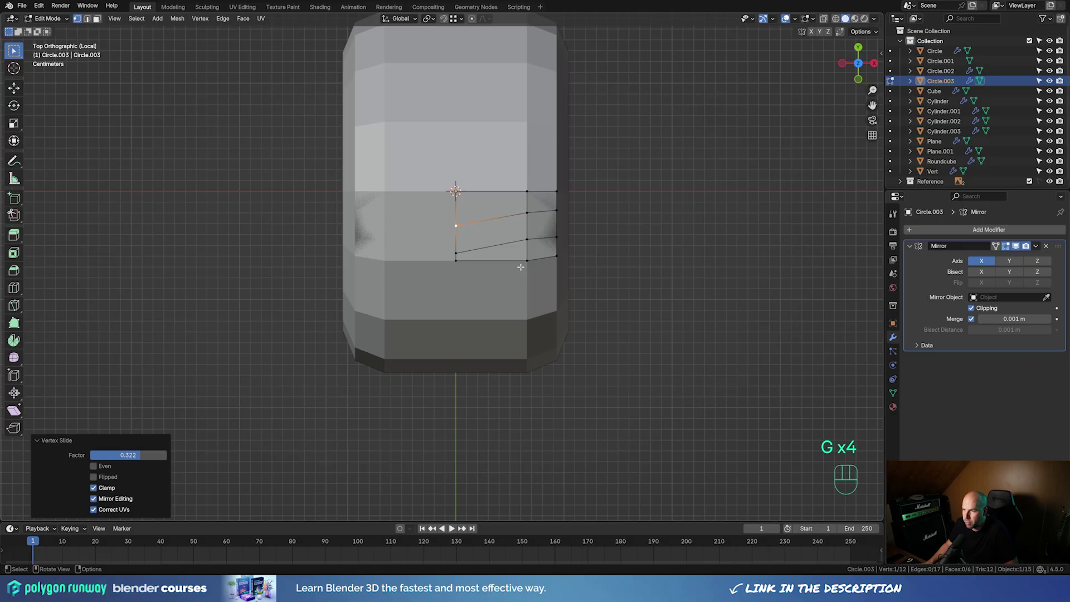
Slide the two new vertices on the patch's outer rim edge toward positive Y to continue the slant
{"action": "left_click", "coordinate": [554, 212]}
{"action": "key", "text": "g"}
{"action": "key", "text": "g"}
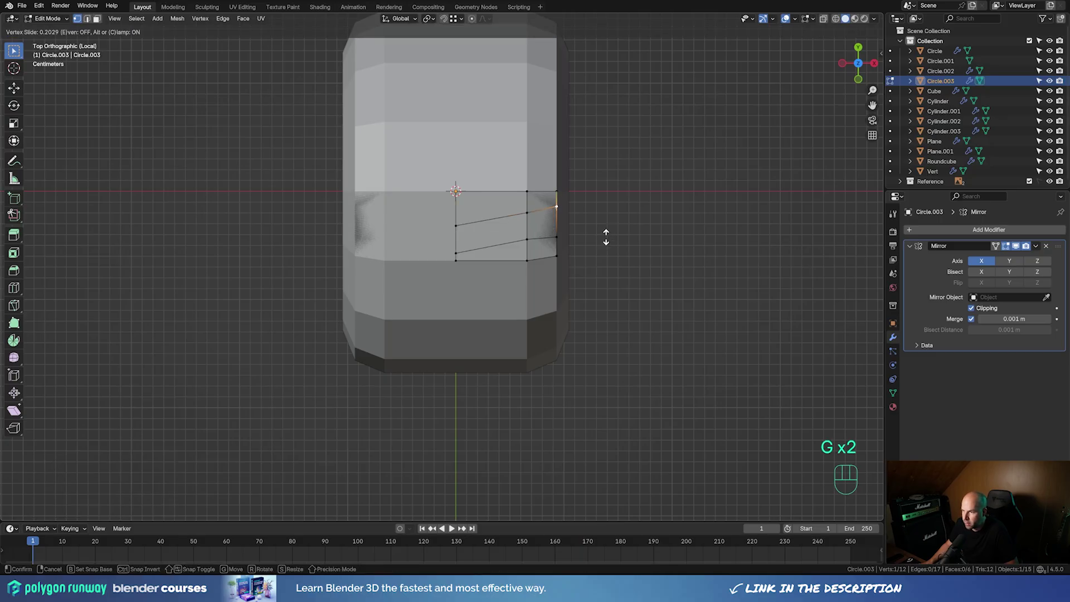
{"action": "left_click", "coordinate": [606, 236]}
{"action": "left_click", "coordinate": [547, 239]}
{"action": "key", "text": "g"}
{"action": "key", "text": "g"}
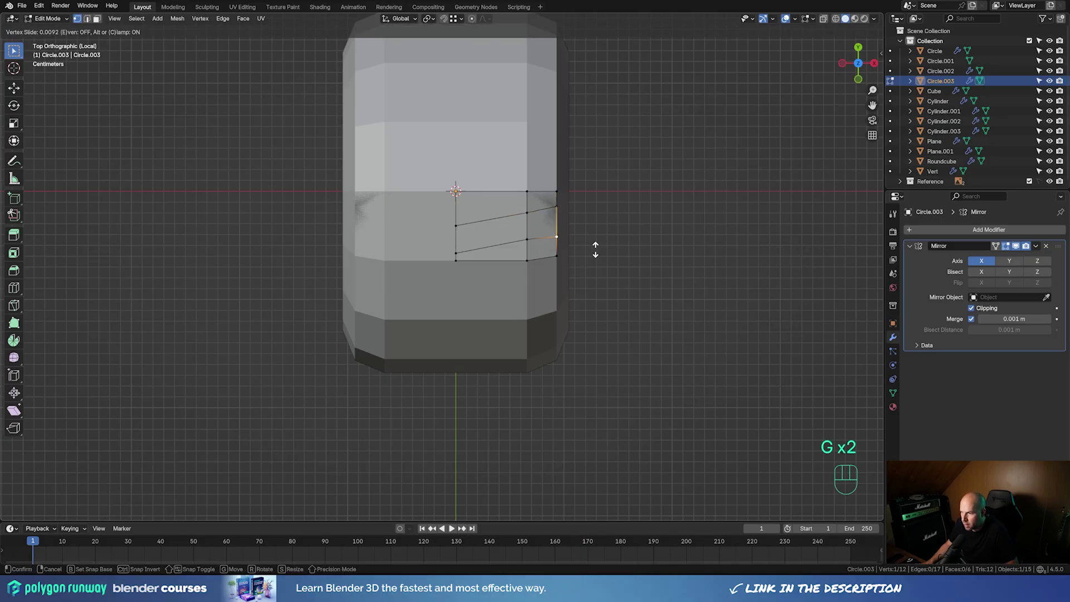
{"action": "left_click", "coordinate": [596, 245]}
Extrude the two faces of the slanted middle strip outward by about 0.016 m to form a raised tread block
{"action": "middle_click_drag", "start_coordinate": [604, 258], "coordinate": [498, 268]}
{"action": "key", "text": "3"}
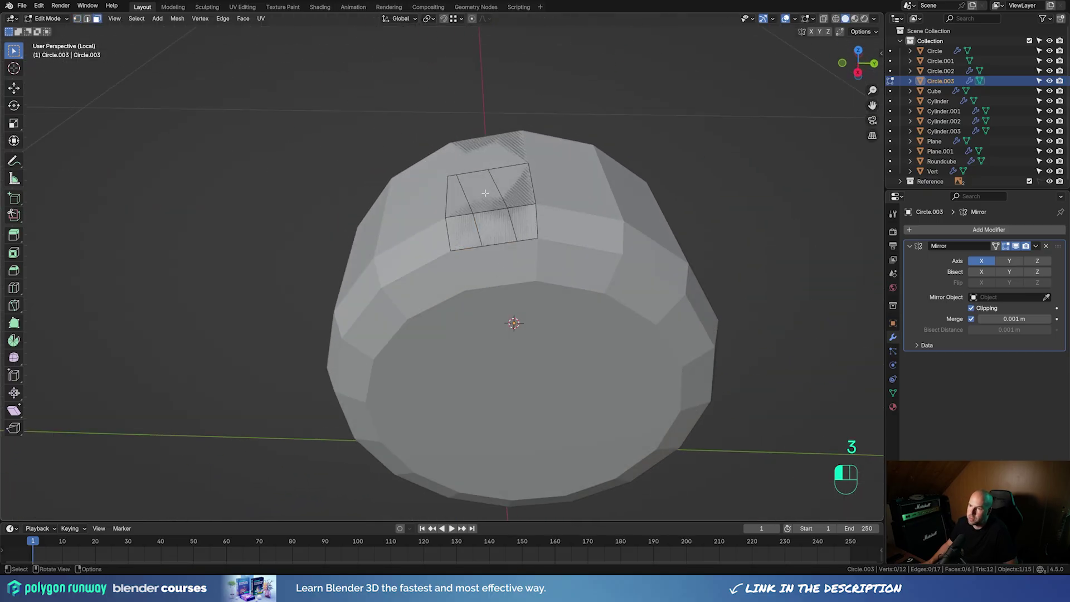
{"action": "left_click", "coordinate": [487, 190]}
{"action": "left_click", "coordinate": [489, 225], "text": "shift"}
{"action": "middle_click_drag", "start_coordinate": [489, 225], "coordinate": [557, 242]}
{"action": "key", "text": "e"}
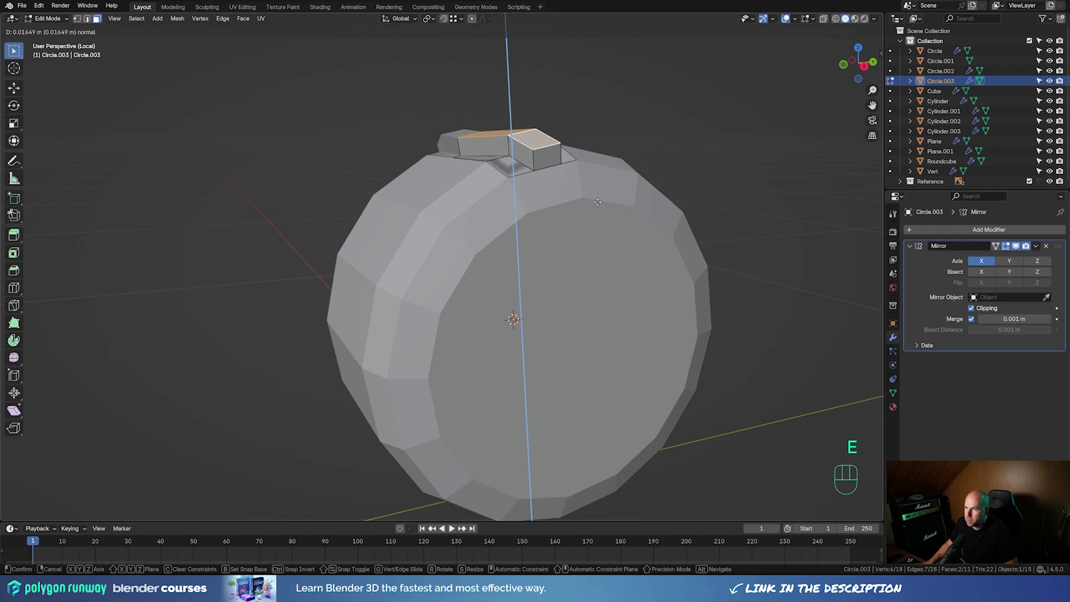
{"action": "left_click", "coordinate": [594, 204]}
Move the tread block's upper edge at the mirror centre up along Z by about 0.009 m
{"action": "middle_click_drag", "start_coordinate": [430, 171], "coordinate": [471, 192]}
{"action": "key", "text": "2"}
{"action": "left_click", "coordinate": [471, 139]}
{"action": "middle_click_drag", "start_coordinate": [537, 249], "coordinate": [561, 217]}
{"action": "key", "text": "g"}
{"action": "key", "text": "z"}
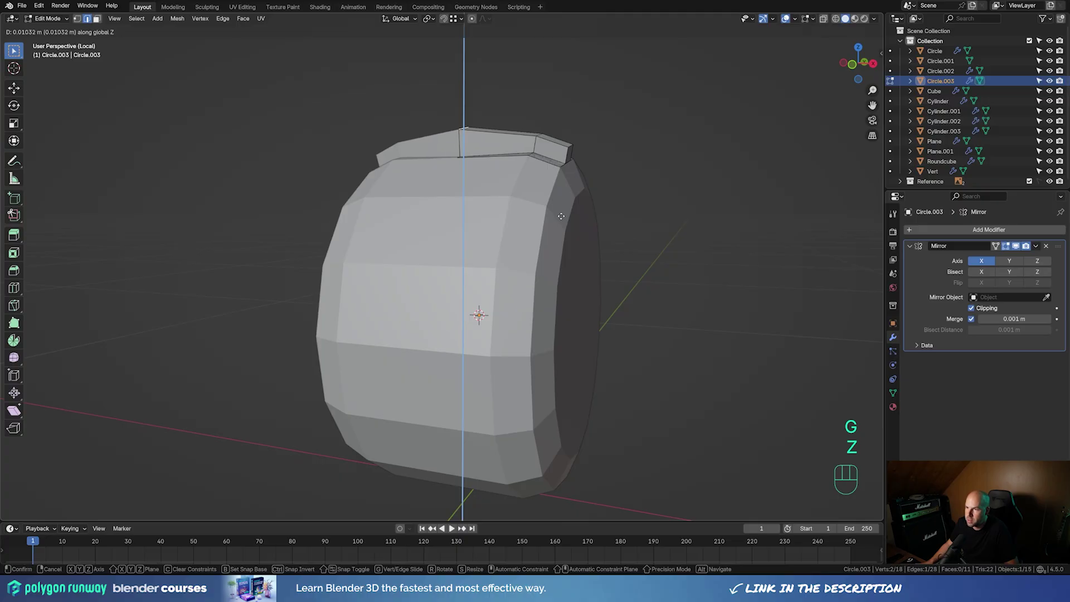
{"action": "left_click", "coordinate": [560, 216]}
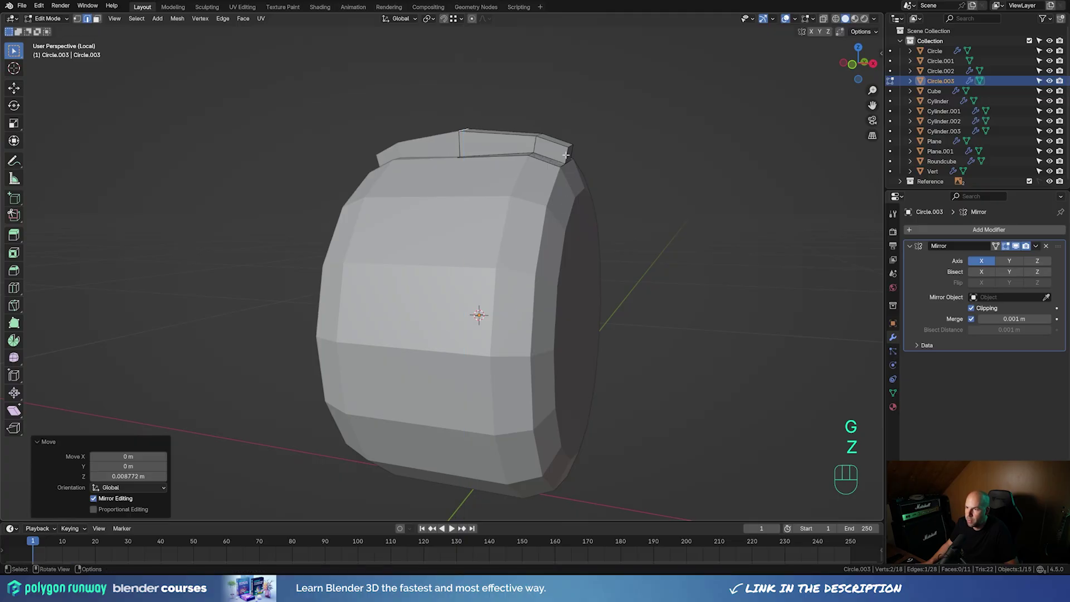
Slide the upper edge at the tread block's outer end inward to taper that end toward the rim
{"action": "middle_click_drag", "start_coordinate": [630, 181], "coordinate": [590, 200]}
{"action": "key", "text": "g"}
{"action": "key", "text": "g"}
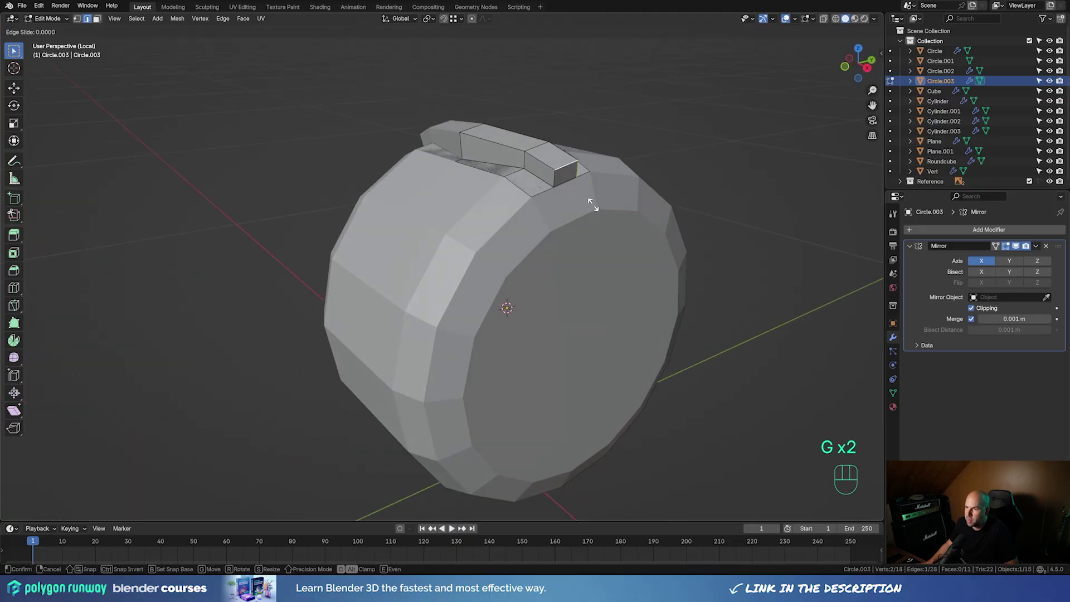
{"action": "left_click", "coordinate": [579, 195]}
{"action": "key", "text": "g"}
{"action": "key", "text": "g"}
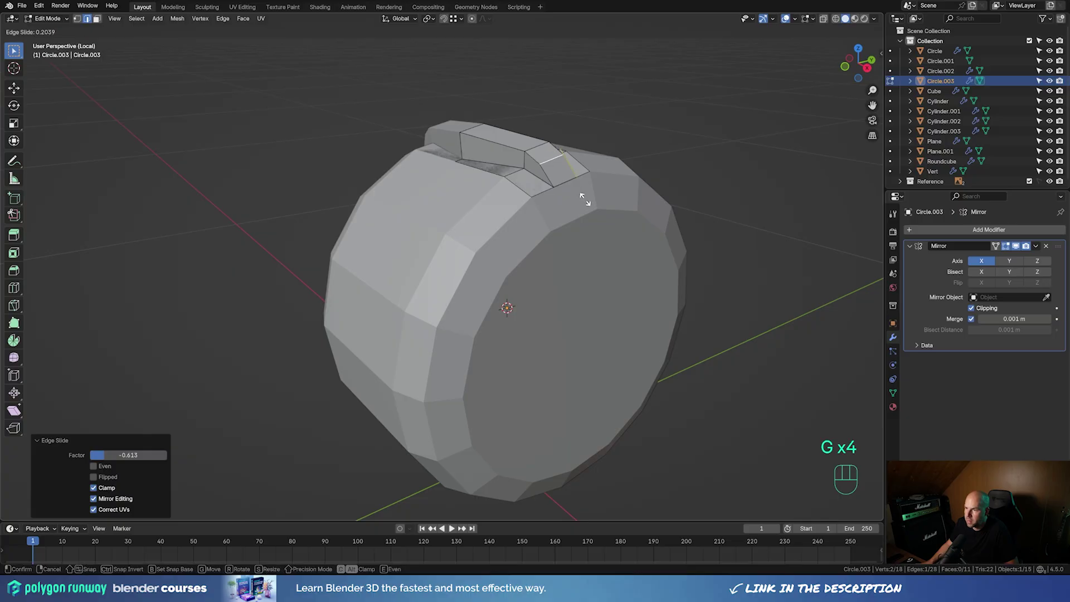
{"action": "left_click", "coordinate": [586, 201]}
Add an Array modifier to the tread object, with Relative Offset disabled and Object Offset enabled
{"action": "middle_click_drag", "start_coordinate": [587, 202], "coordinate": [564, 200]}
{"action": "key", "text": "Tab"}
{"action": "left_click", "coordinate": [945, 229]}
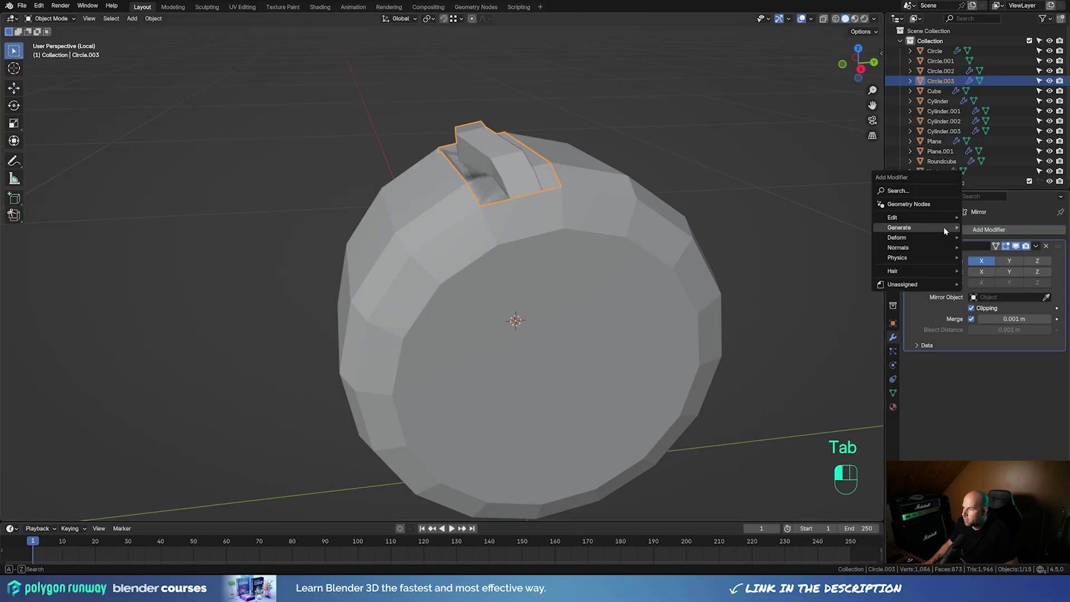
{"action": "type", "text": "a"}
{"action": "left_click", "coordinate": [929, 250]}
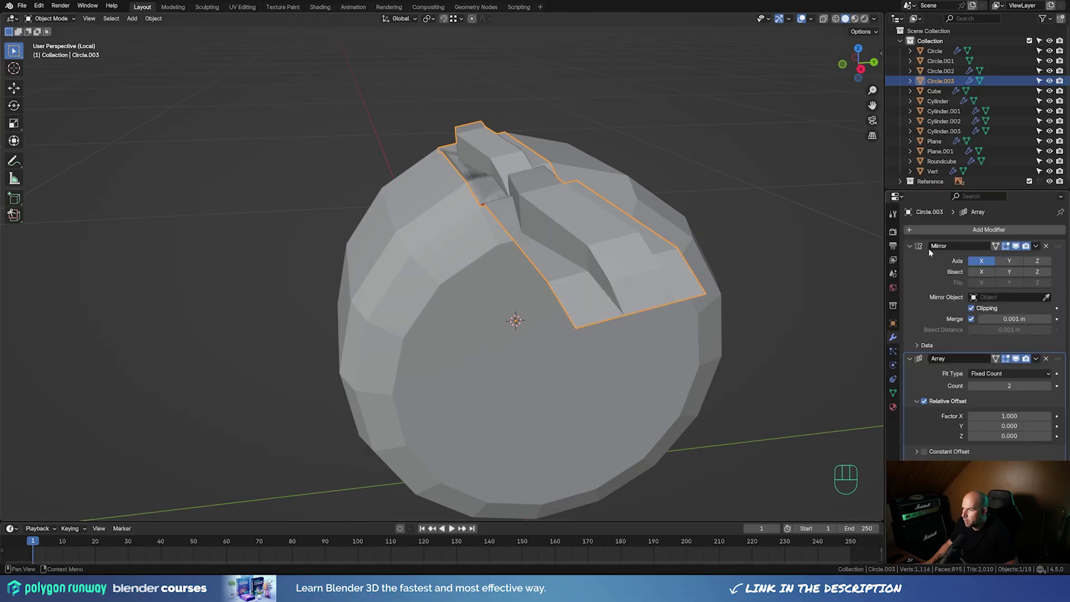
{"action": "left_click", "coordinate": [924, 402]}
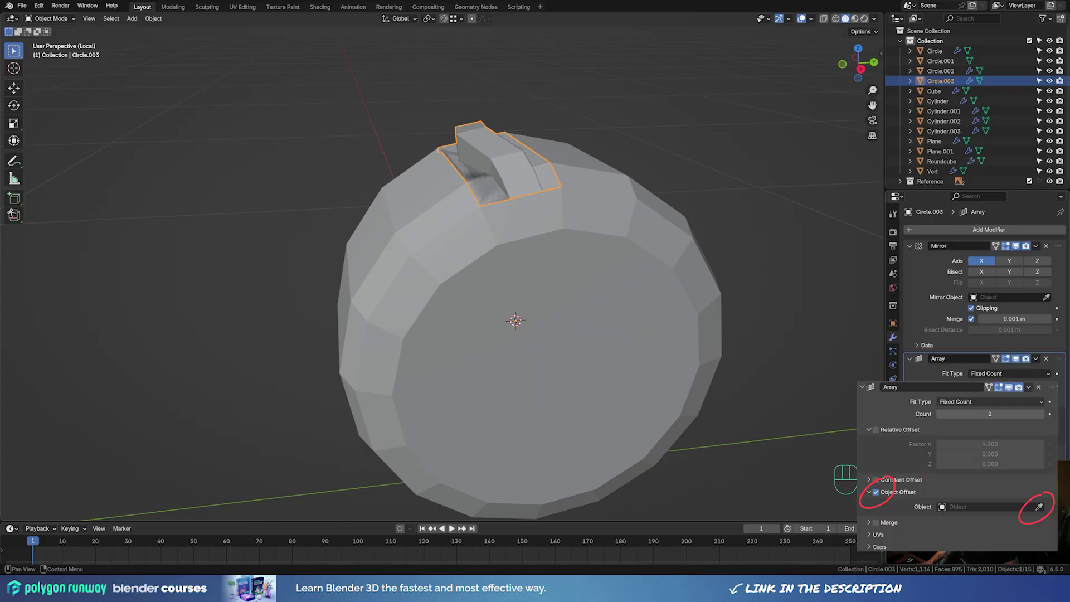
Add a Plain Axes empty at the wheel's centre as the array's offset object, and select the empty
{"action": "key", "text": "shift+a"}
{"action": "mouse_move", "coordinate": [514, 405]}
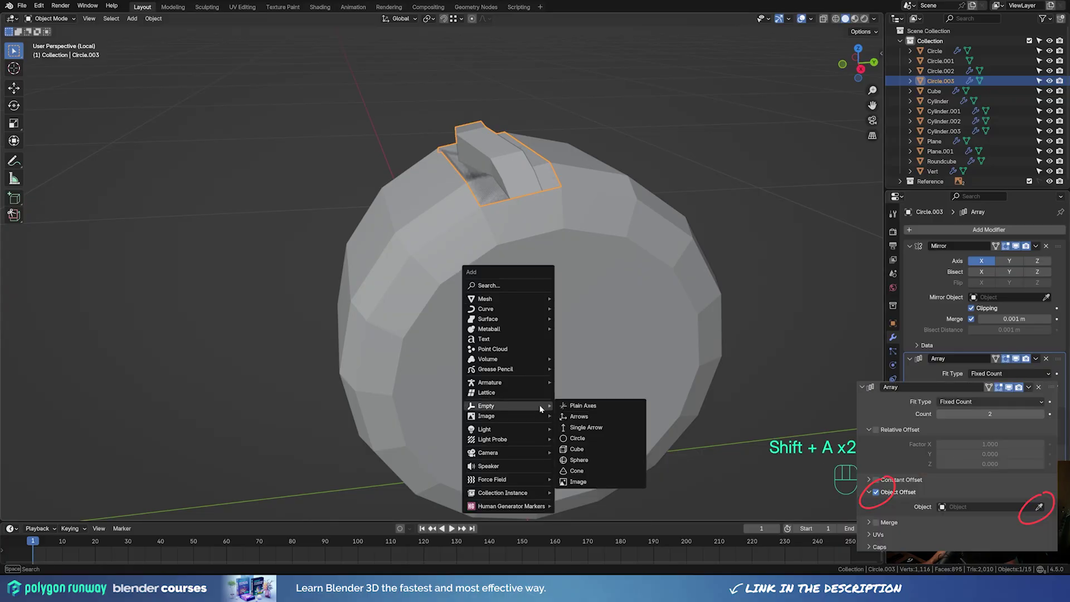
{"action": "left_click", "coordinate": [582, 406]}
{"action": "left_click", "coordinate": [510, 152]}
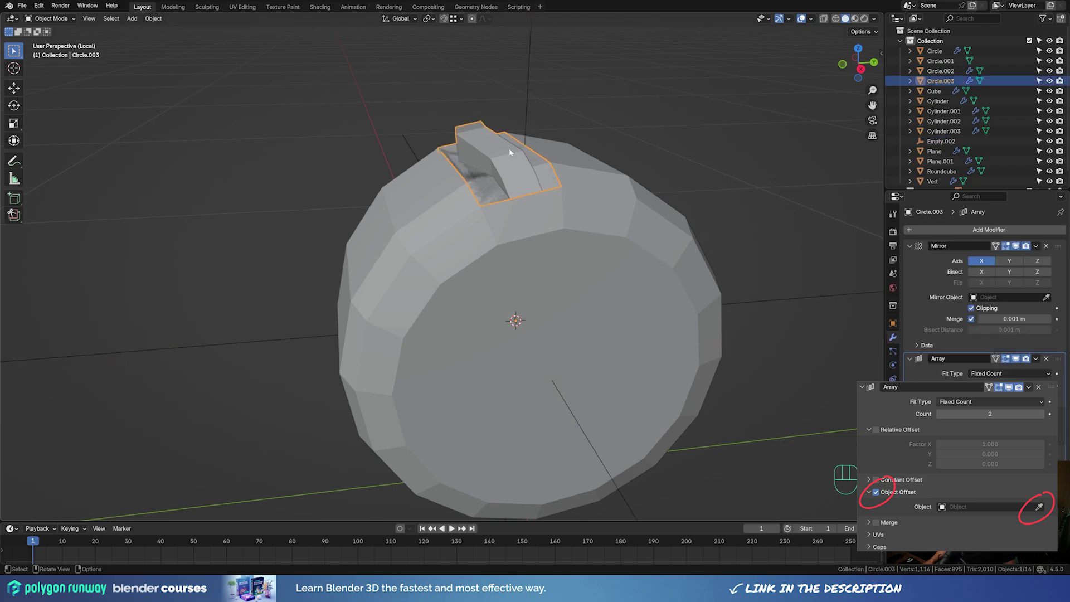
{"action": "left_click", "coordinate": [1039, 507]}
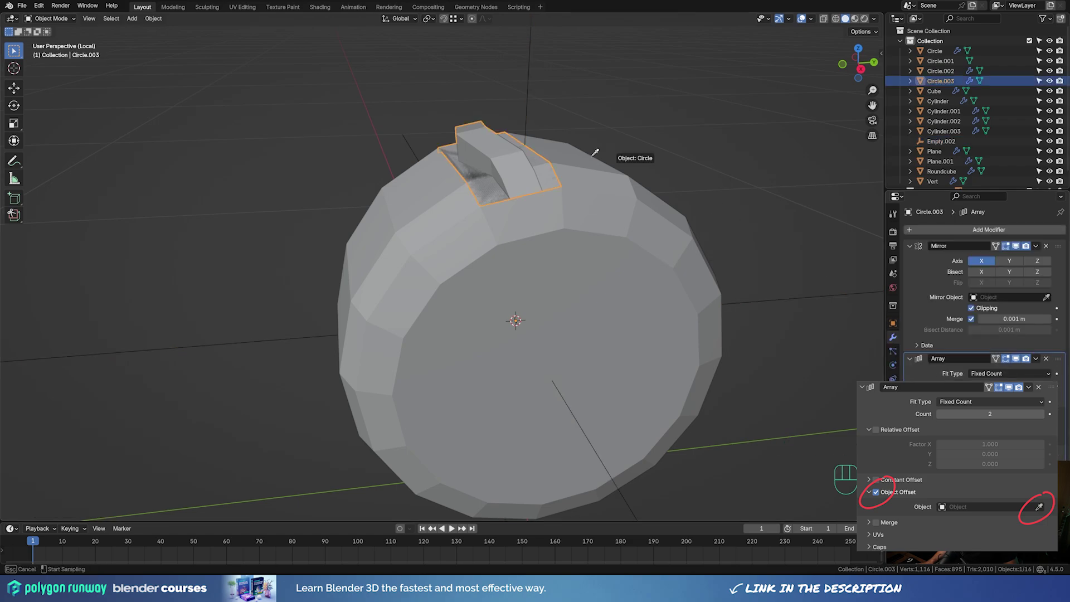
{"action": "left_click", "coordinate": [528, 103]}
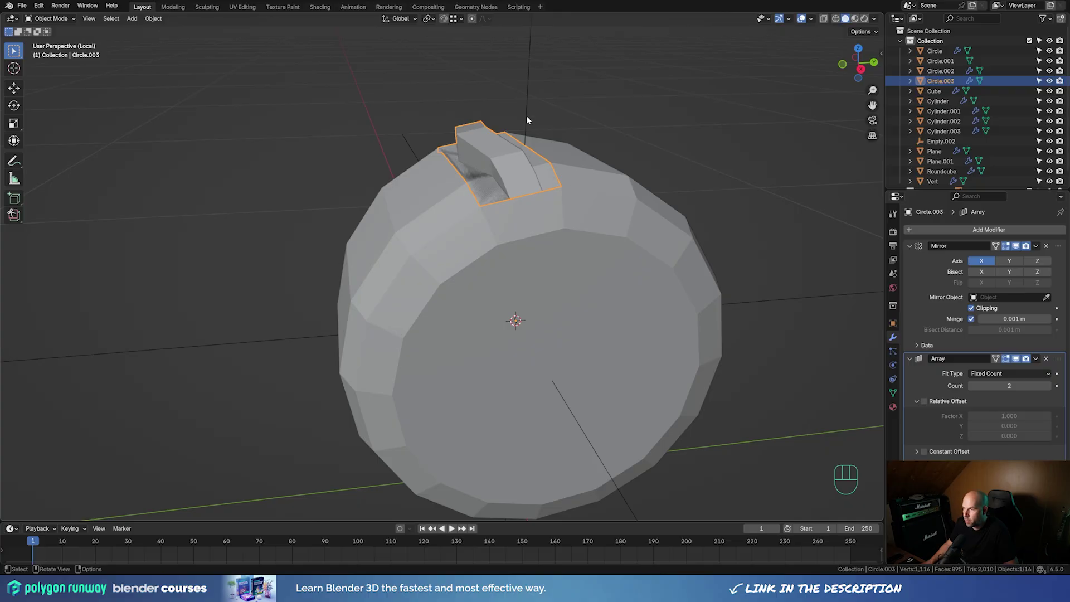
{"action": "left_click", "coordinate": [527, 119]}
{"action": "key", "text": "r"}
{"action": "key", "text": "y"}
{"action": "key", "text": "Escape"}
Rotate the empty around the X axis and set its X rotation to exactly 22.5°
{"action": "key", "text": "r"}
{"action": "key", "text": "x"}
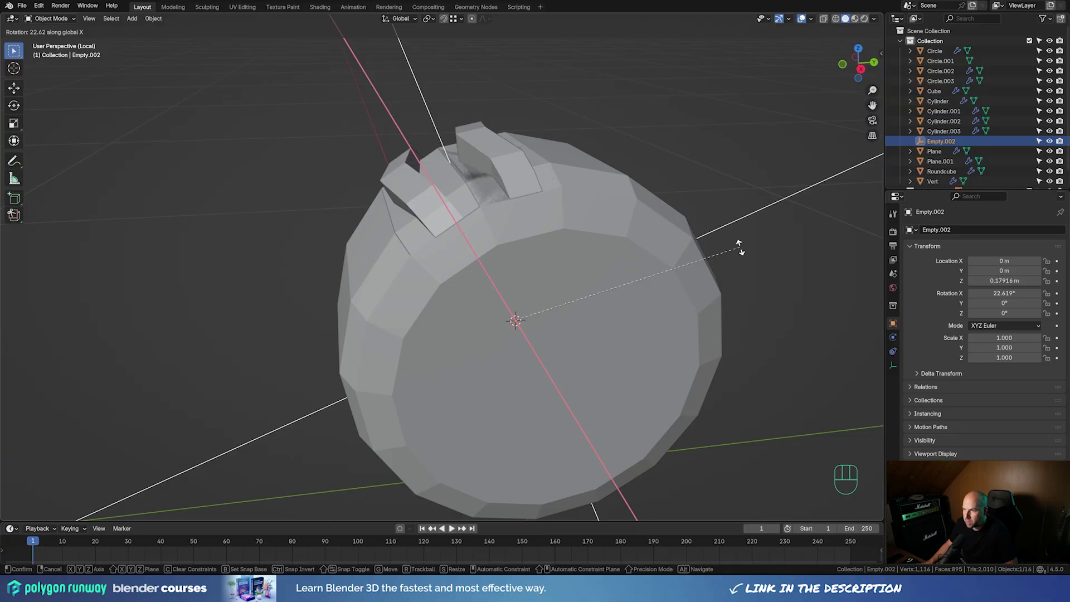
{"action": "left_click", "coordinate": [740, 246]}
{"action": "key", "text": "n"}
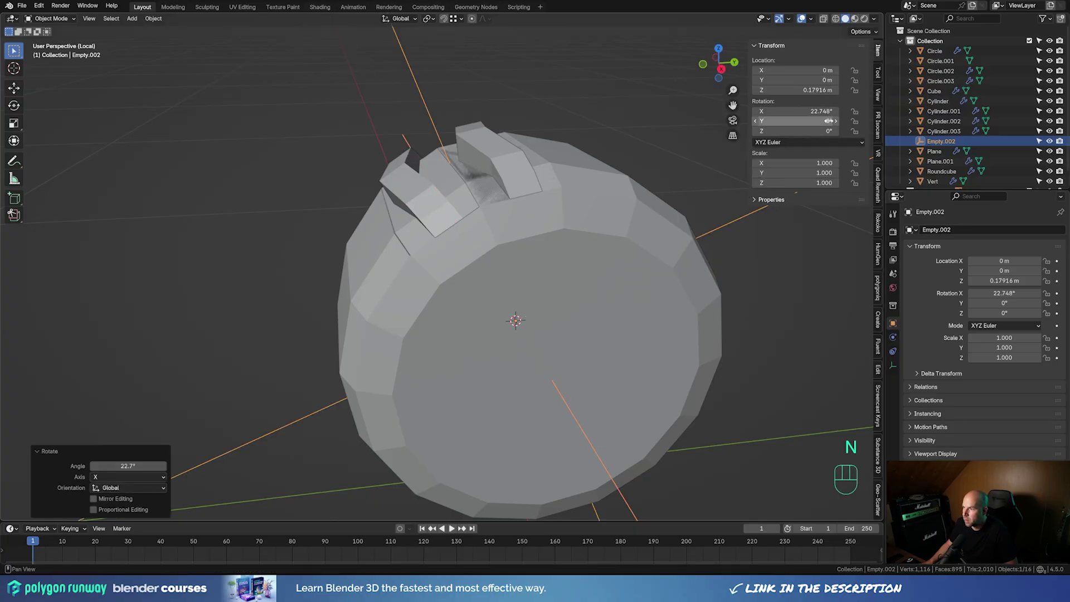
{"action": "left_click", "coordinate": [797, 111]}
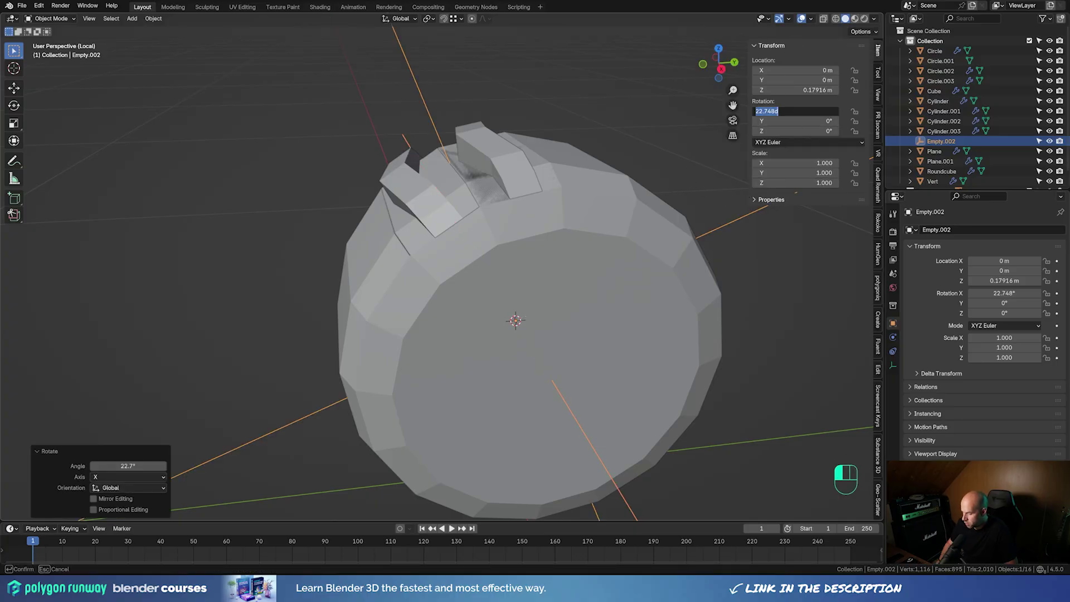
{"action": "type", "text": "22.5"}
{"action": "key", "text": "Return"}
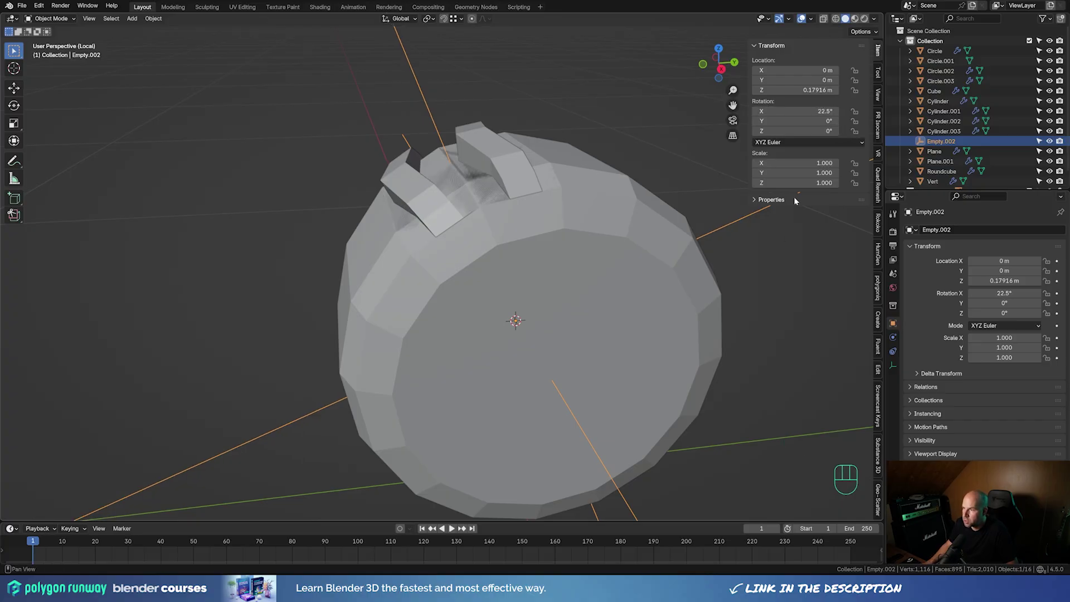
Set the tread object's Array count to 16 so the blocks go all the way around the wheel
{"action": "left_click", "coordinate": [501, 167]}
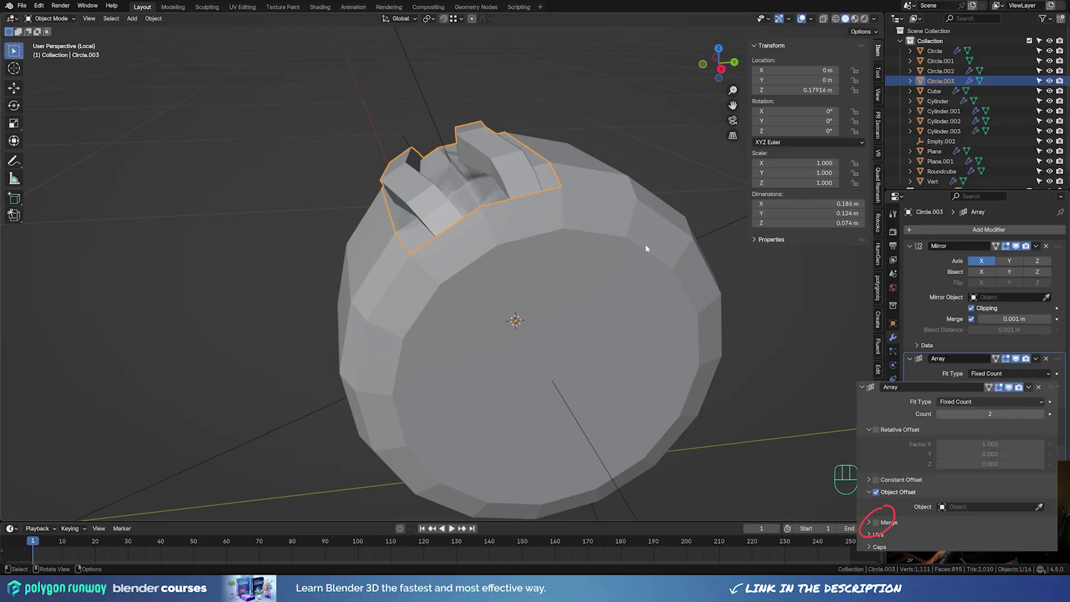
{"action": "scroll", "coordinate": [575, 246], "scroll_direction": "down", "scroll_amount": 2}
{"action": "left_click", "coordinate": [1047, 385]}
{"action": "left_click", "coordinate": [1048, 386]}
{"action": "left_click", "coordinate": [1047, 386]}
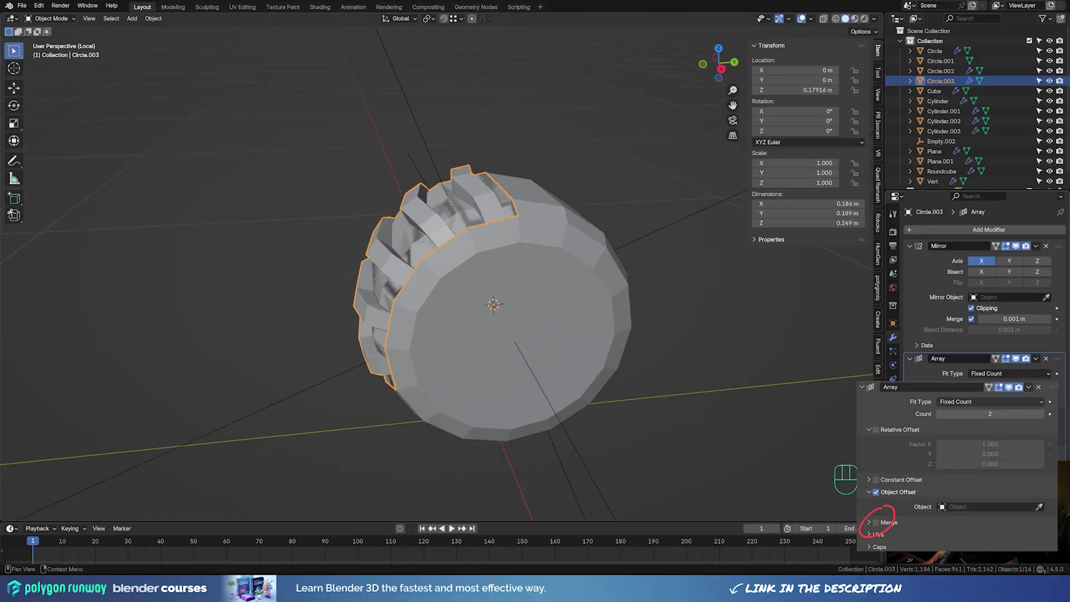
{"action": "left_click", "coordinate": [1047, 386]}
{"action": "left_click", "coordinate": [1047, 385]}
{"action": "left_click", "coordinate": [1048, 386]}
{"action": "left_click", "coordinate": [1048, 386]}
{"action": "left_click", "coordinate": [1048, 387]}
{"action": "left_click", "coordinate": [1047, 387]}
{"action": "left_click", "coordinate": [1047, 386]}
{"action": "left_click", "coordinate": [1047, 386]}
{"action": "left_click", "coordinate": [1048, 387]}
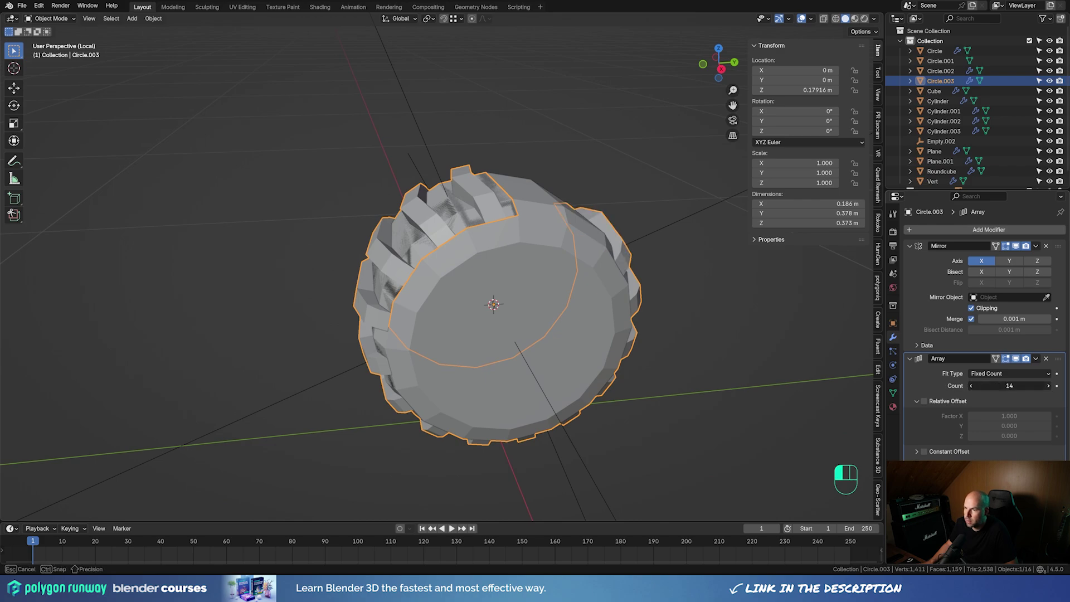
{"action": "left_click", "coordinate": [1047, 386]}
{"action": "middle_click_drag", "start_coordinate": [548, 287], "coordinate": [603, 286]}
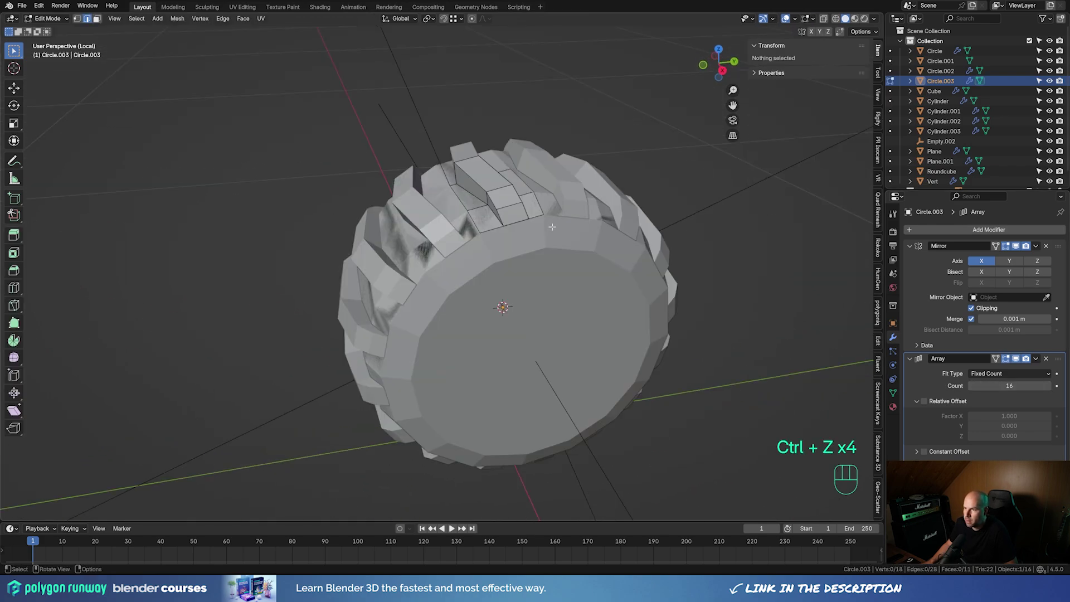
Slide the centre and outer base vertices on one side of the tread block along their edges towards the raised part
{"action": "key", "text": "1"}
{"action": "left_click", "coordinate": [454, 184]}
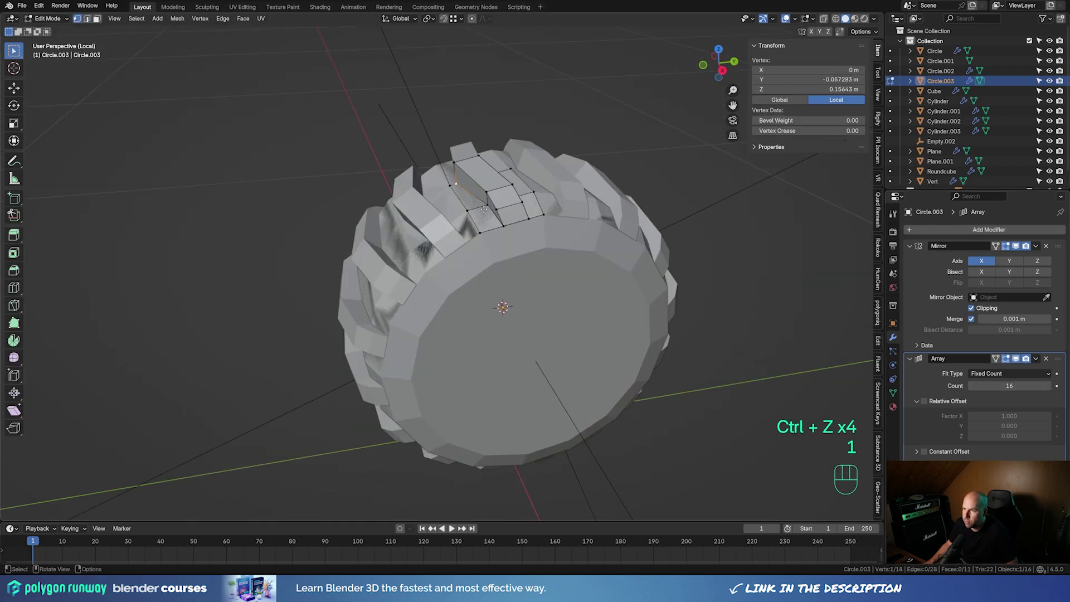
{"action": "key", "text": "g"}
{"action": "key", "text": "g"}
{"action": "key", "text": "g"}
{"action": "key", "text": "g"}
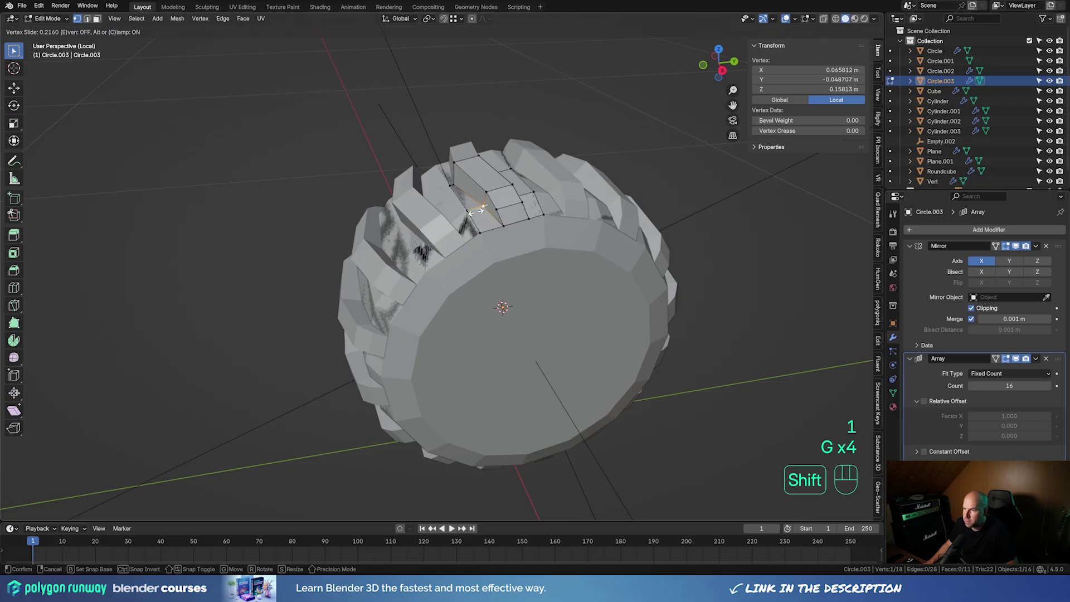
{"action": "left_click", "coordinate": [419, 241]}
Slide the outer and centre base vertices on the tread block's opposite side inward, by factors of about 0.49 and 0.48
{"action": "middle_click_drag", "start_coordinate": [419, 240], "coordinate": [456, 230]}
{"action": "key", "text": "g"}
{"action": "key", "text": "g"}
{"action": "left_click", "coordinate": [465, 232]}
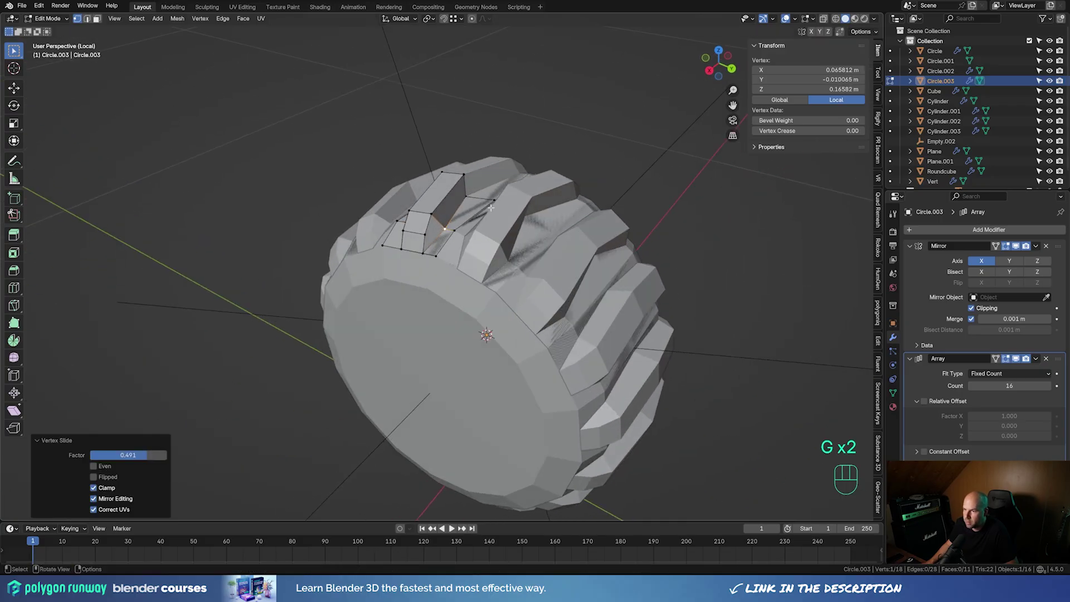
{"action": "left_click", "coordinate": [465, 199]}
{"action": "key", "text": "g"}
{"action": "key", "text": "g"}
{"action": "left_click", "coordinate": [478, 201]}
{"action": "middle_click_drag", "start_coordinate": [535, 242], "coordinate": [626, 236]}
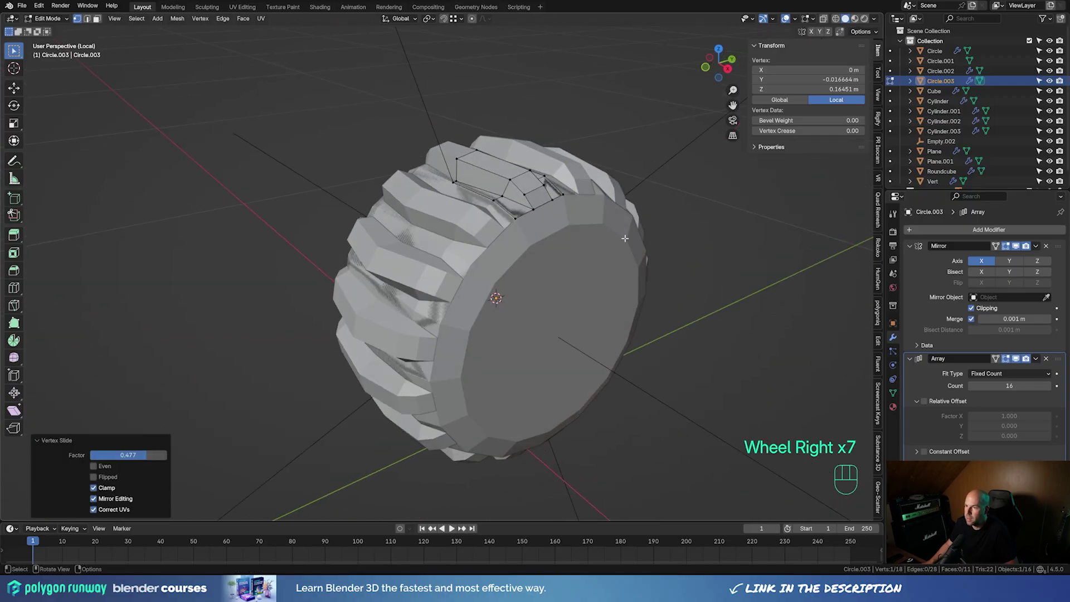
{"action": "key", "text": "Tab"}
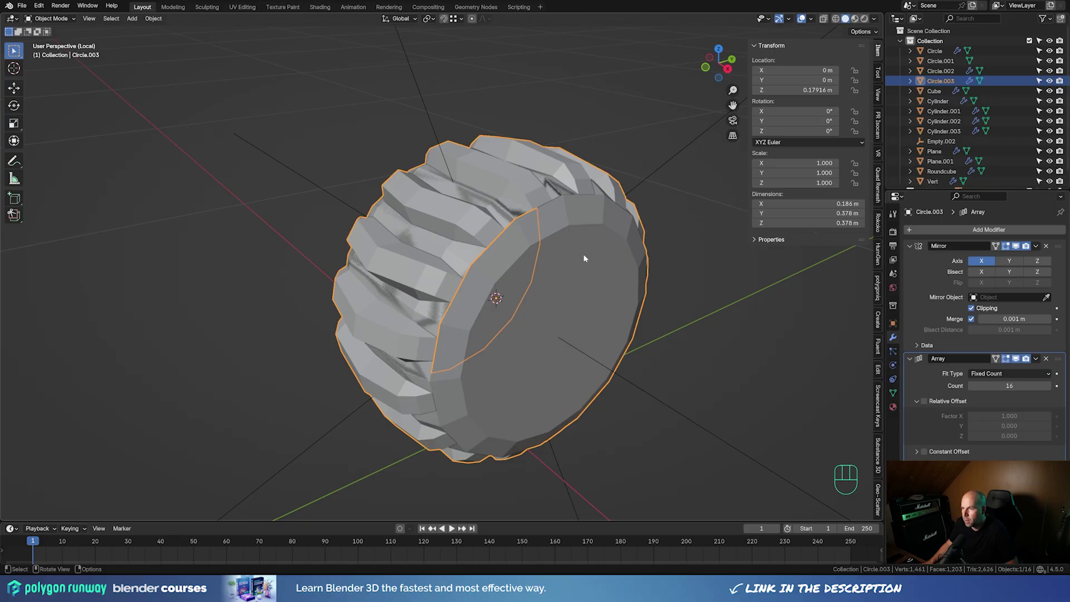
Delete the vertices of the face loop beneath the treads on the wheel body, leaving only its side
{"action": "left_click", "coordinate": [585, 257]}
{"action": "key", "text": "Tab"}
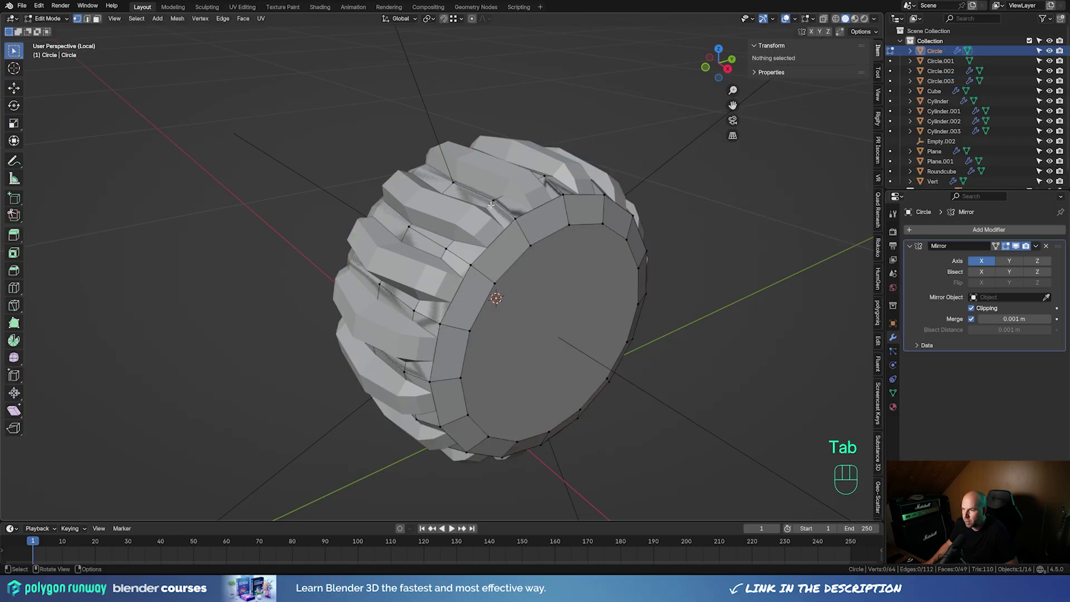
{"action": "key", "text": "3"}
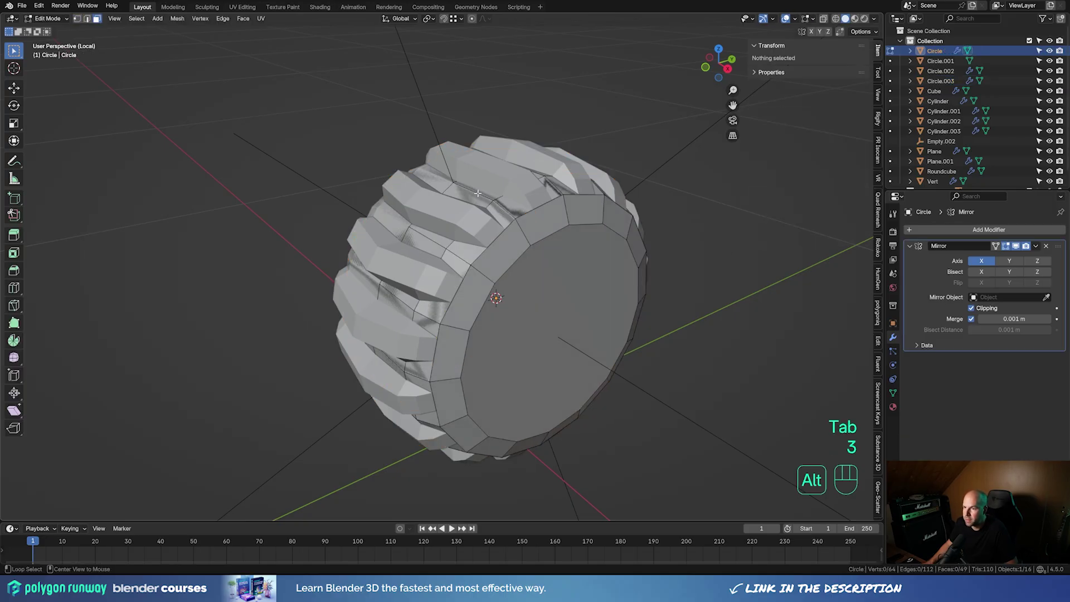
{"action": "left_click", "coordinate": [477, 194], "text": "alt"}
{"action": "key", "text": "x"}
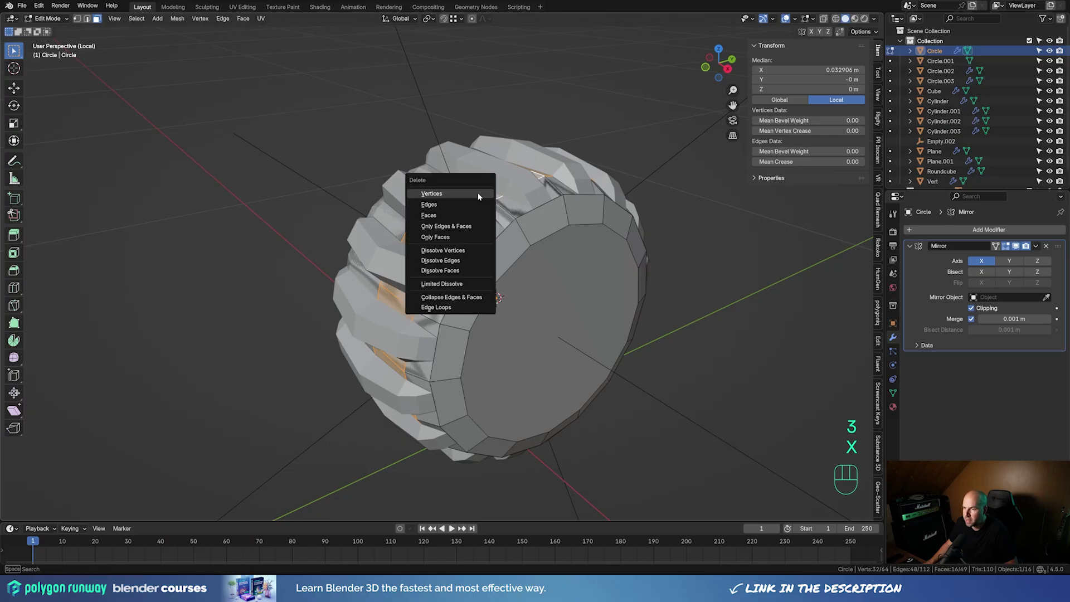
{"action": "left_click", "coordinate": [478, 193]}
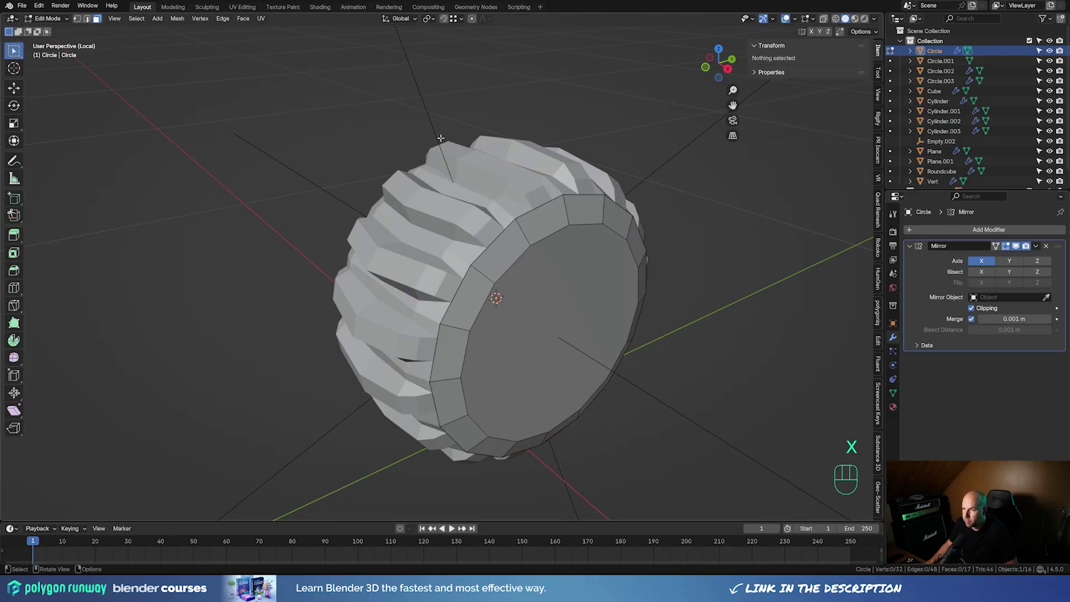
{"action": "key", "text": "Tab"}
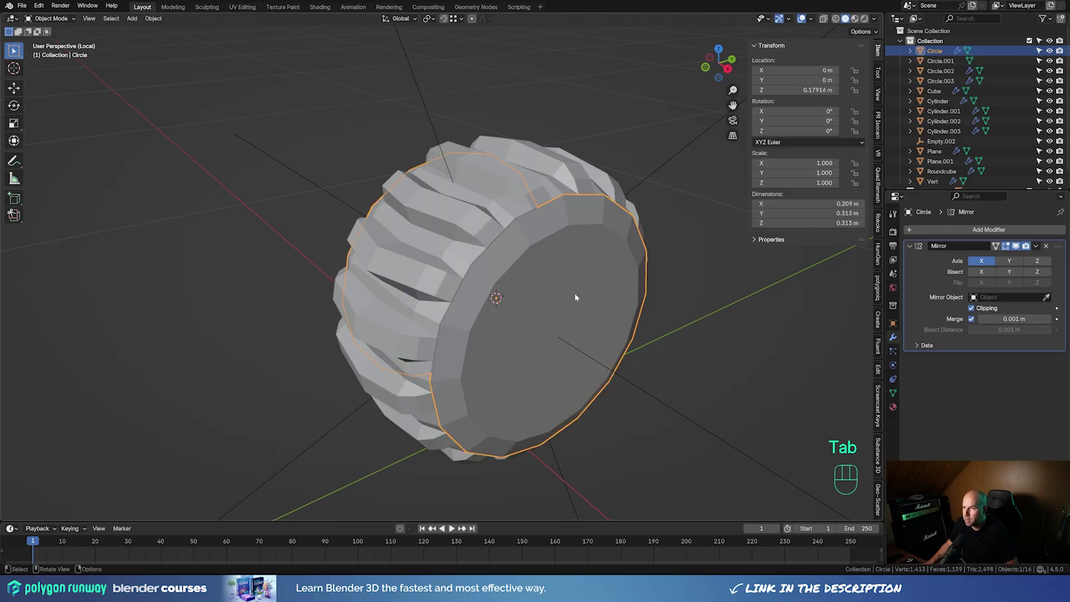
Leave local view and enable X-ray in the right side view to compare the wheel with the profile reference
{"action": "scroll", "coordinate": [574, 293], "scroll_direction": "down", "scroll_amount": 3}
{"action": "middle_click_drag", "start_coordinate": [490, 301], "coordinate": [342, 222]}
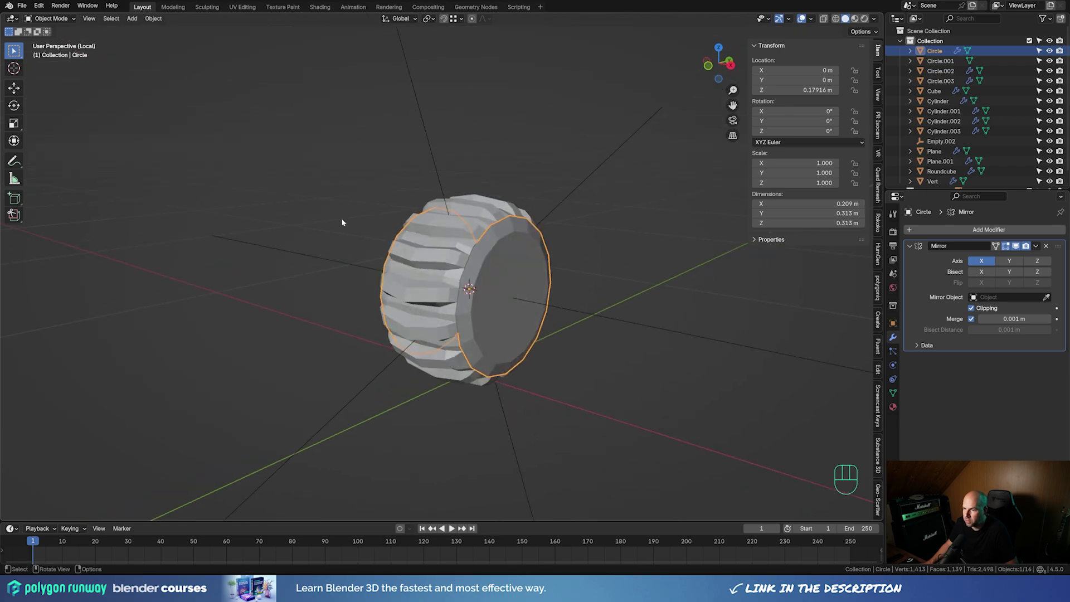
{"action": "key", "text": "Tab"}
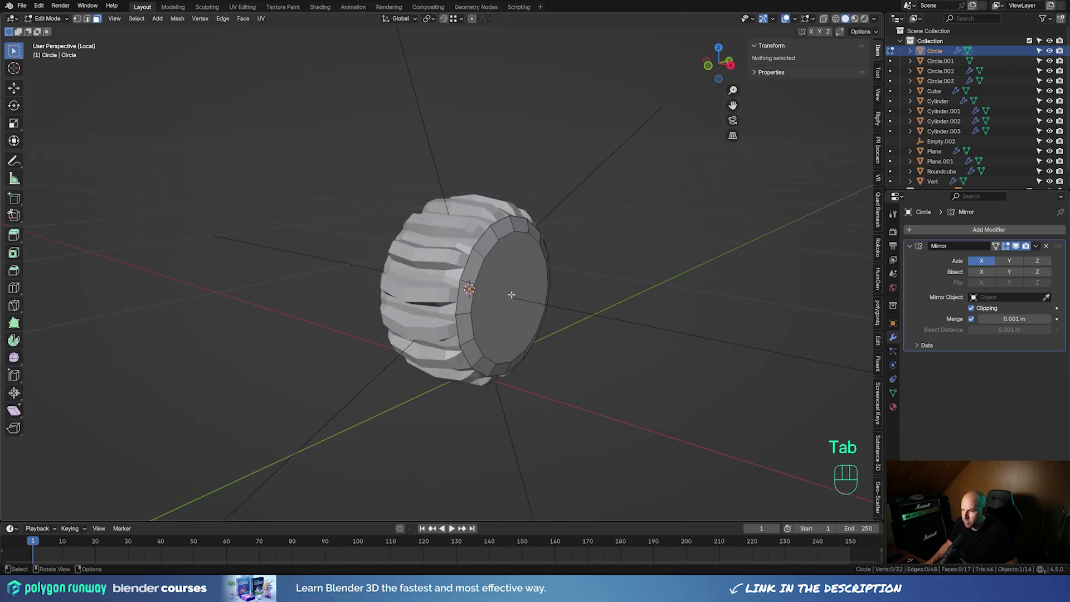
{"action": "key", "text": "KP_3"}
{"action": "key", "text": "KP_Divide"}
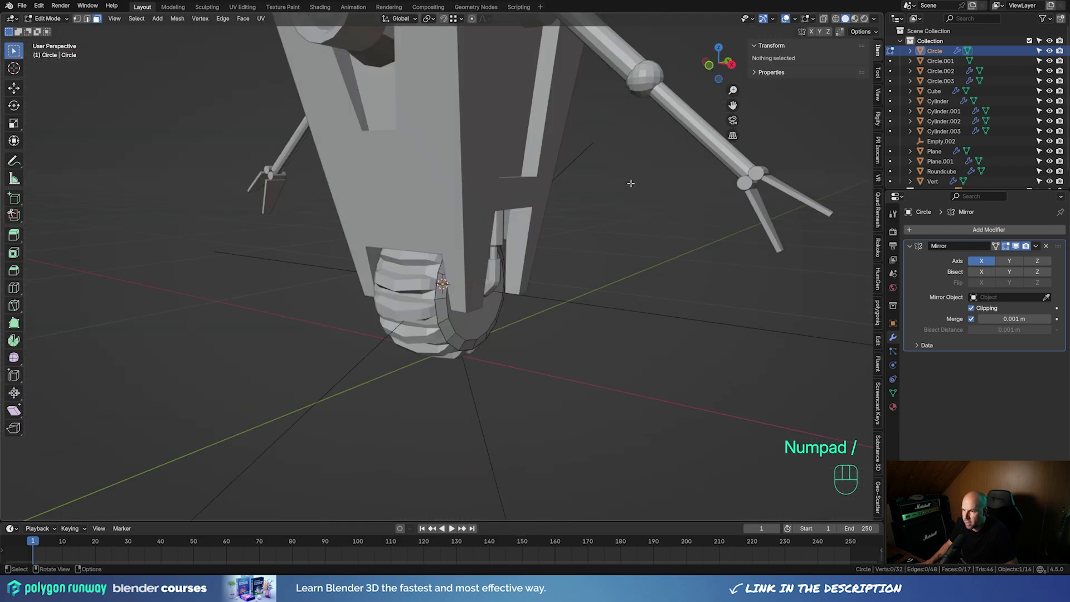
{"action": "key", "text": "KP_3"}
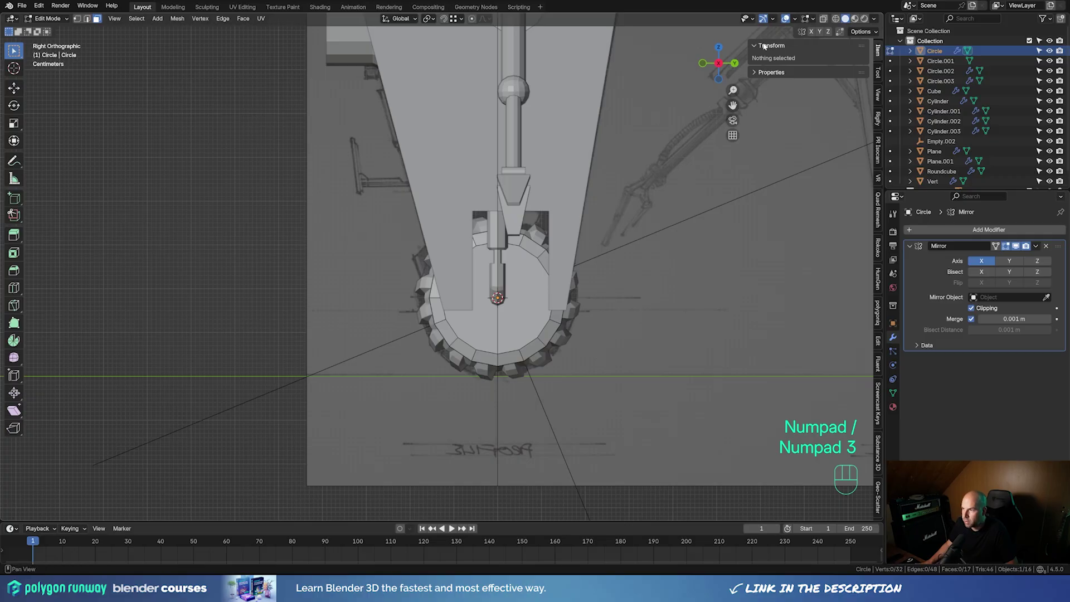
{"action": "left_click", "coordinate": [825, 20]}
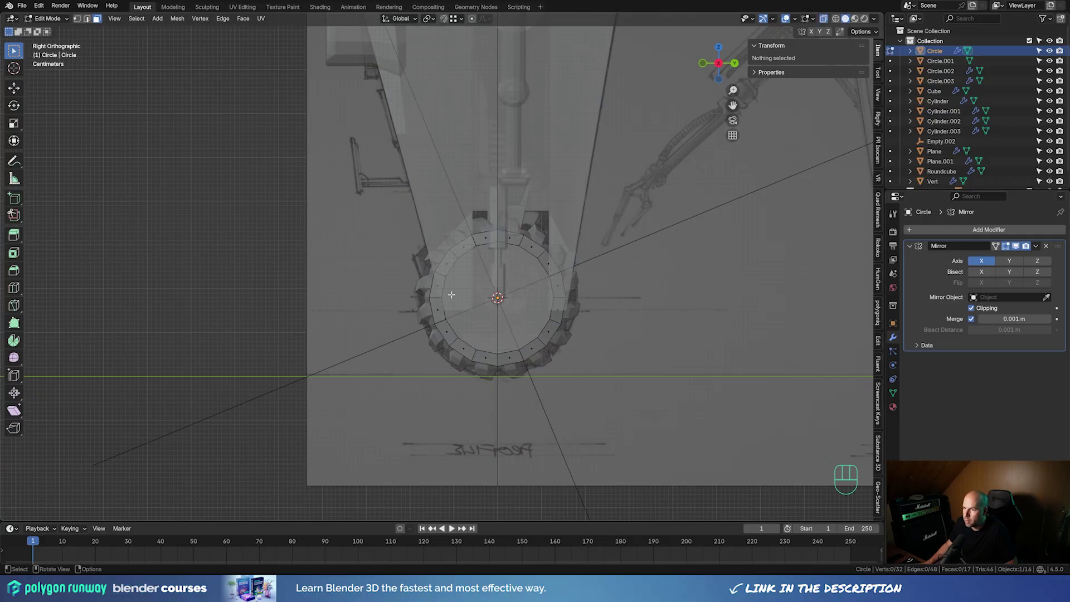
Inset the wheel's flat round side face by about 0.045 m
{"action": "left_click", "coordinate": [495, 297]}
{"action": "scroll", "coordinate": [616, 323], "scroll_direction": "up", "scroll_amount": 4}
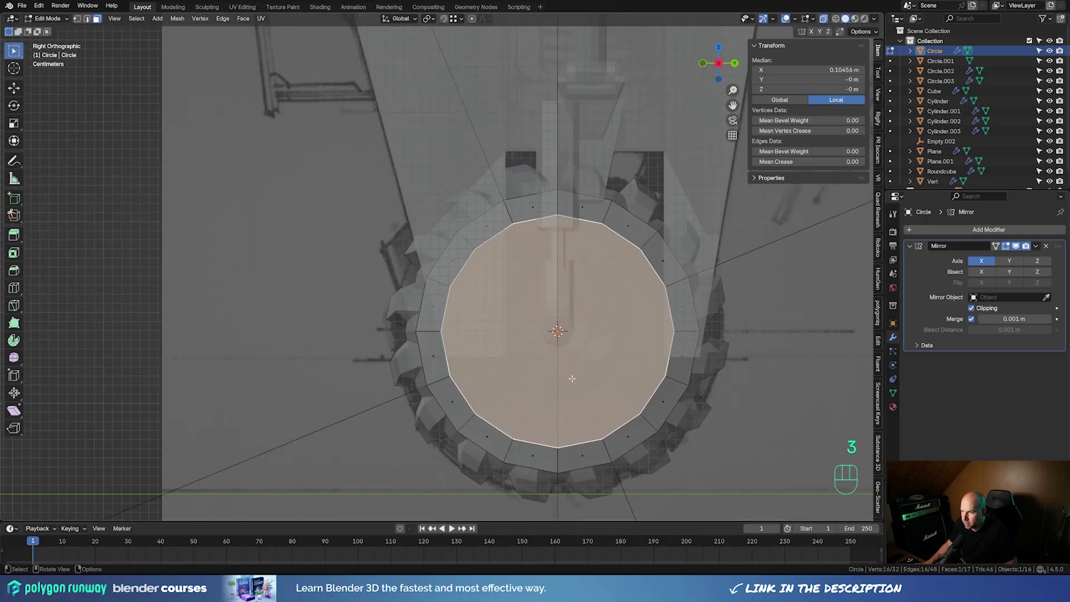
{"action": "middle_click_drag", "start_coordinate": [568, 374], "coordinate": [447, 320], "text": "shift"}
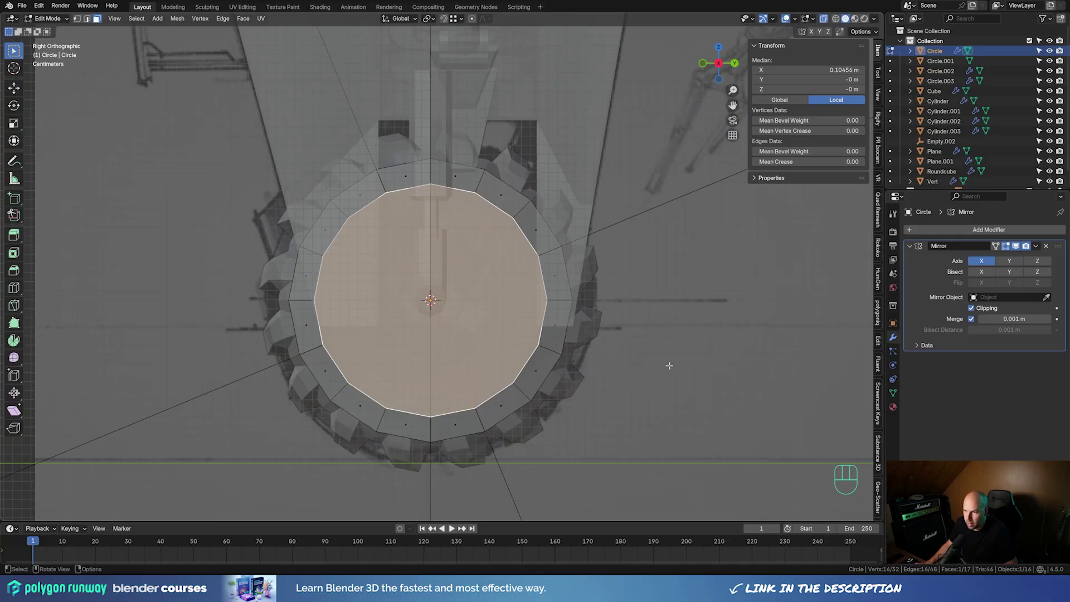
{"action": "key", "text": "i"}
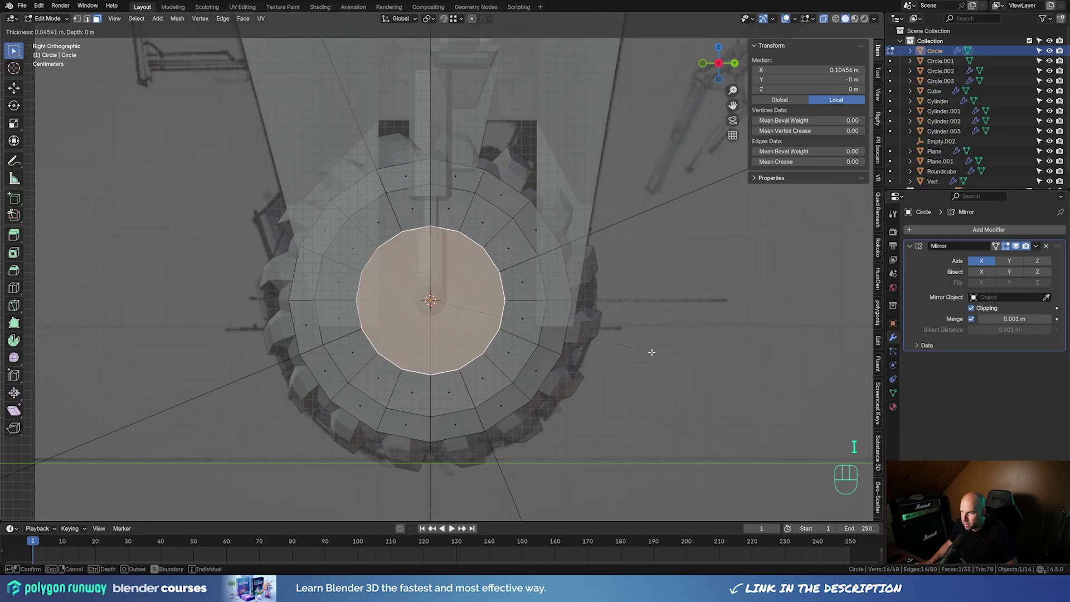
{"action": "left_click", "coordinate": [647, 354]}
Extrude the inset wheel face about 0.022 m inward and scale it down to taper the recess
{"action": "middle_click_drag", "start_coordinate": [646, 353], "coordinate": [617, 362]}
{"action": "key", "text": "e"}
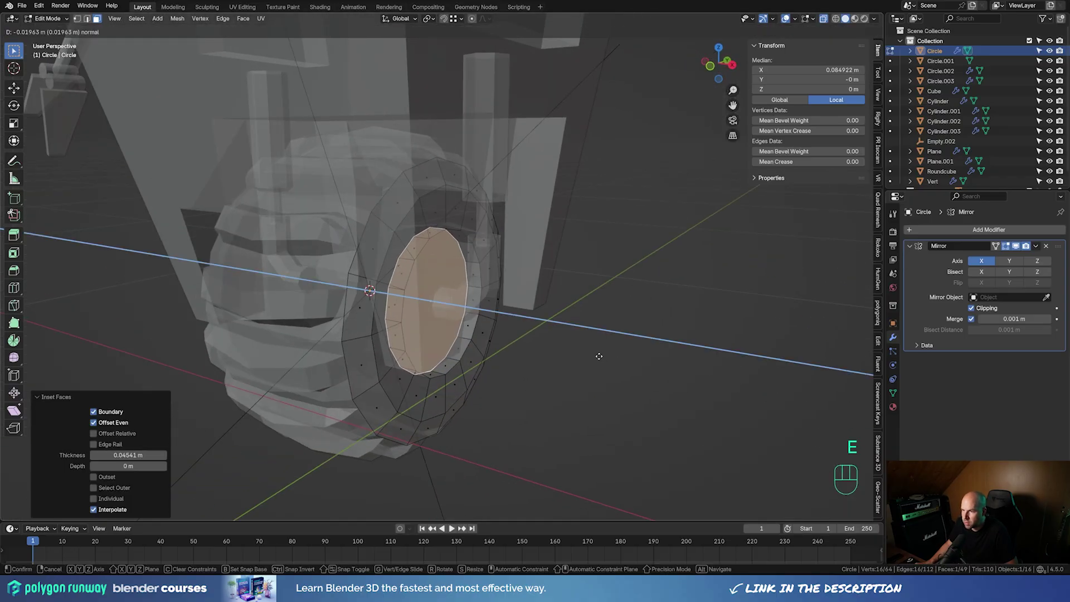
{"action": "left_click", "coordinate": [596, 355]}
{"action": "key", "text": "s"}
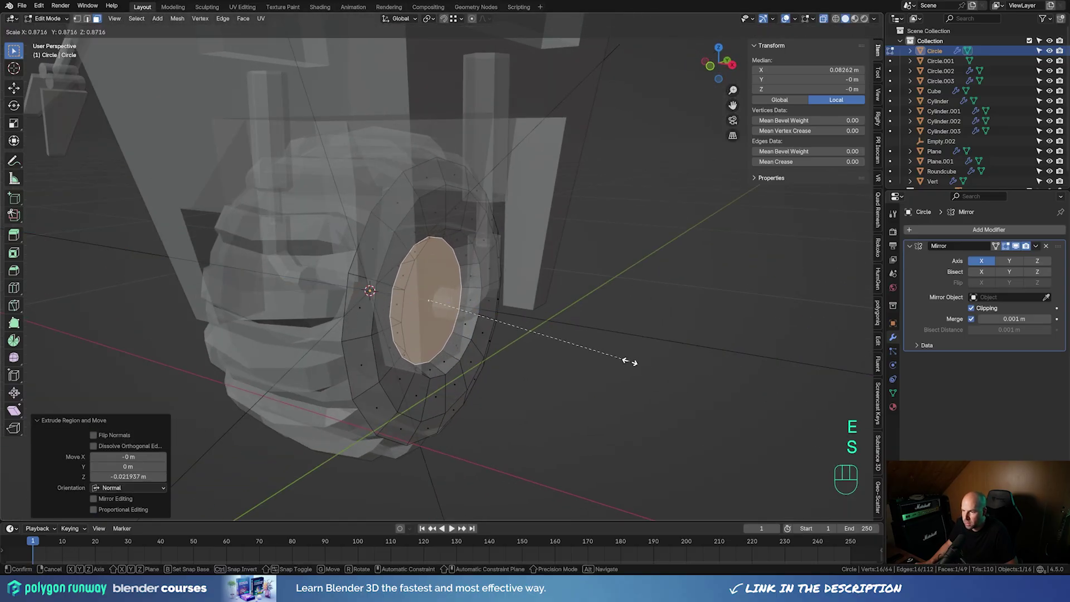
{"action": "left_click", "coordinate": [629, 360]}
Extrude the recessed face about 0.024 m back outward as a hub, scale it to about 0.82, and turn X-ray off
{"action": "key", "text": "e"}
{"action": "left_click", "coordinate": [644, 363]}
{"action": "key", "text": "s"}
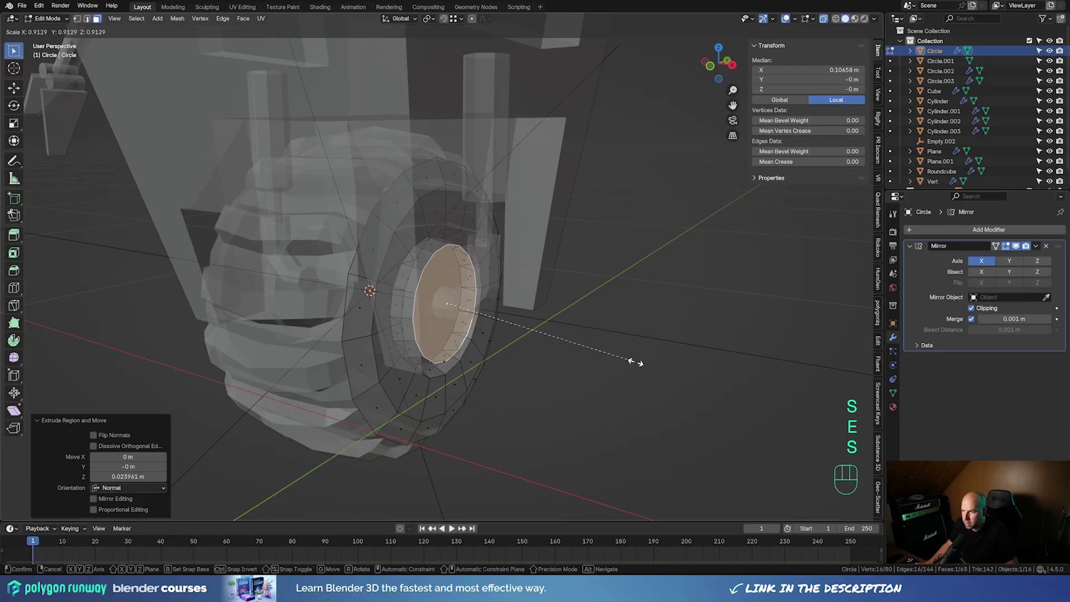
{"action": "left_click", "coordinate": [616, 356]}
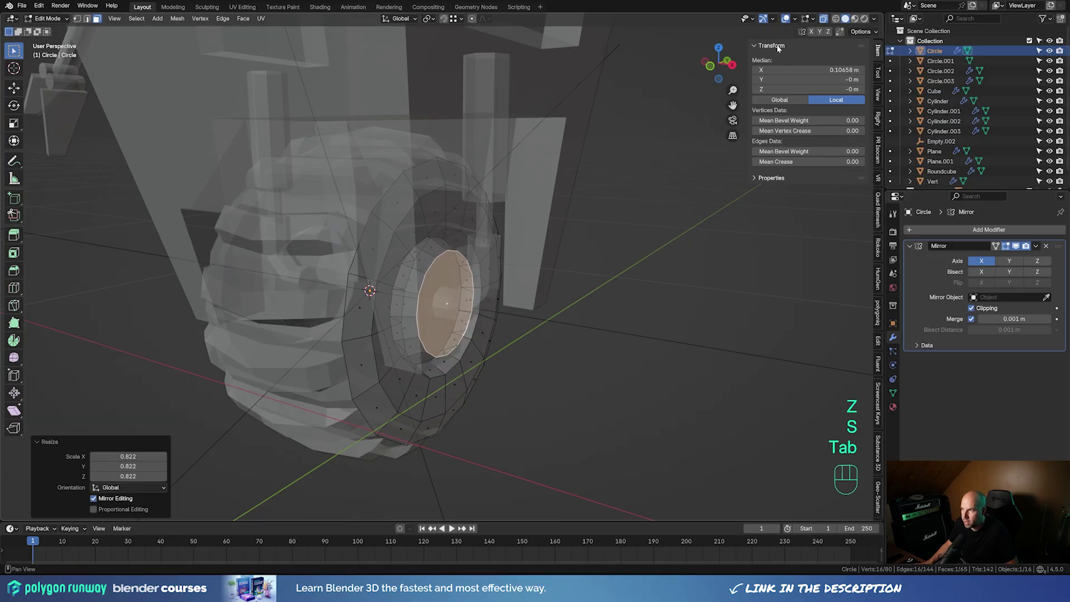
{"action": "left_click", "coordinate": [823, 19]}
{"action": "middle_click_drag", "start_coordinate": [551, 312], "coordinate": [430, 288]}
{"action": "key", "text": "Tab"}
Bevel the outer face of the shoulder disc by about 0.016 m with one segment
{"action": "middle_click_drag", "start_coordinate": [372, 290], "coordinate": [448, 237]}
{"action": "left_click", "coordinate": [445, 184]}
{"action": "middle_click_drag", "start_coordinate": [446, 184], "coordinate": [490, 206]}
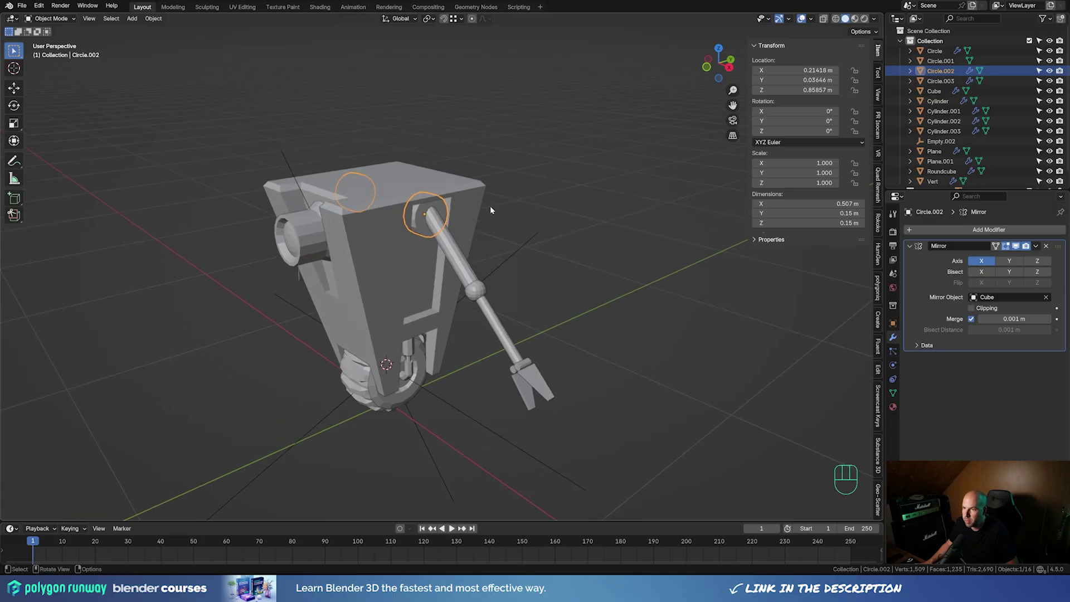
{"action": "scroll", "coordinate": [490, 205], "scroll_direction": "up", "scroll_amount": 4}
{"action": "key", "text": "Tab"}
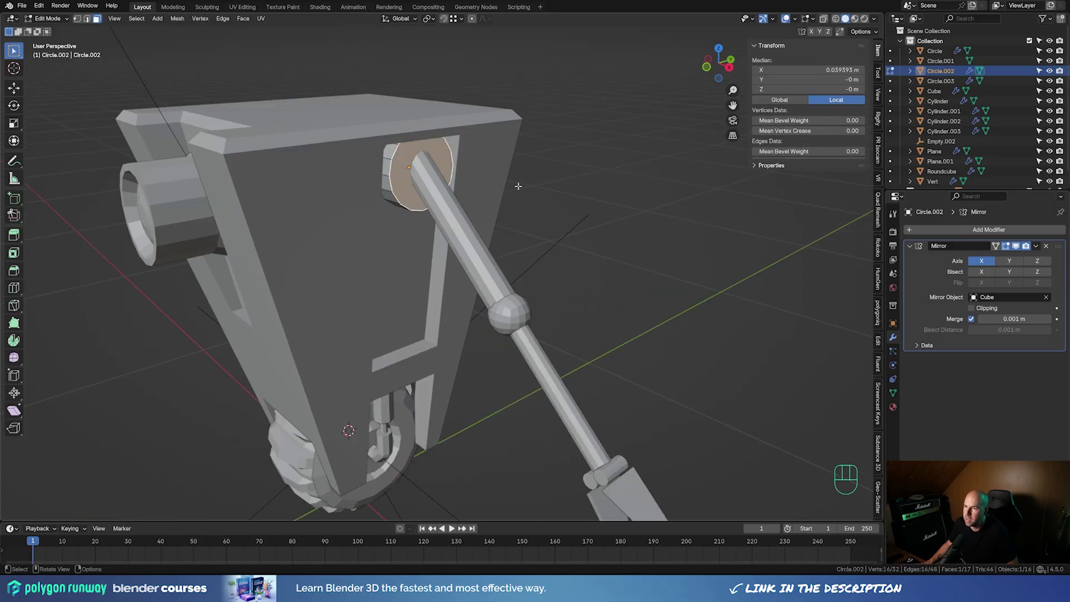
{"action": "key", "text": "ctrl+b"}
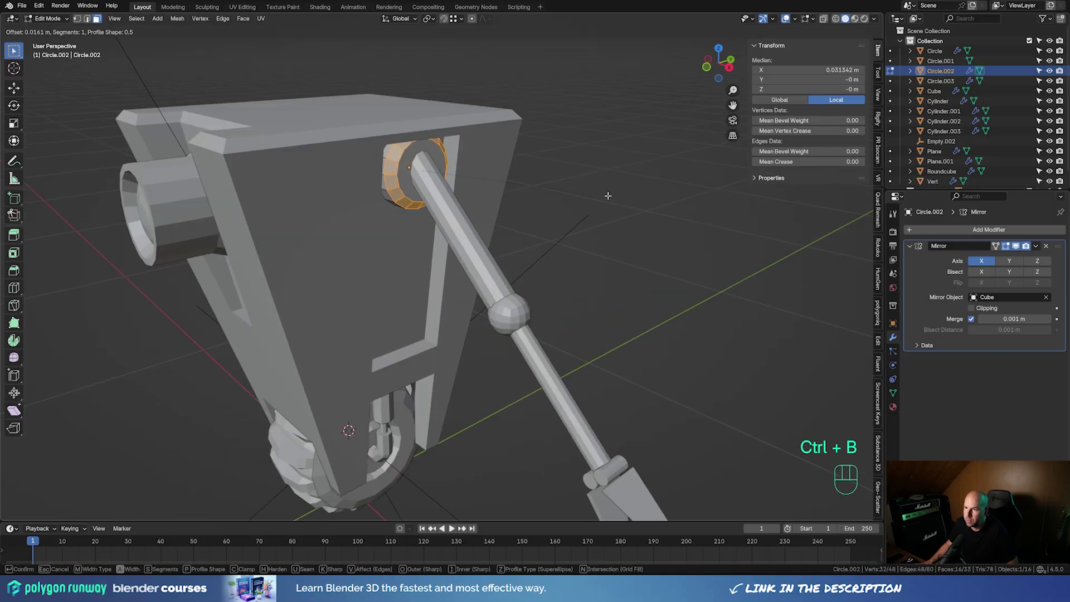
{"action": "left_click", "coordinate": [608, 195]}
{"action": "key", "text": "Tab"}
With X-ray on in the front view, add an edge loop to the upper arm cylinder and slide it towards the shoulder
{"action": "left_click", "coordinate": [459, 241]}
{"action": "key", "text": "KP_1"}
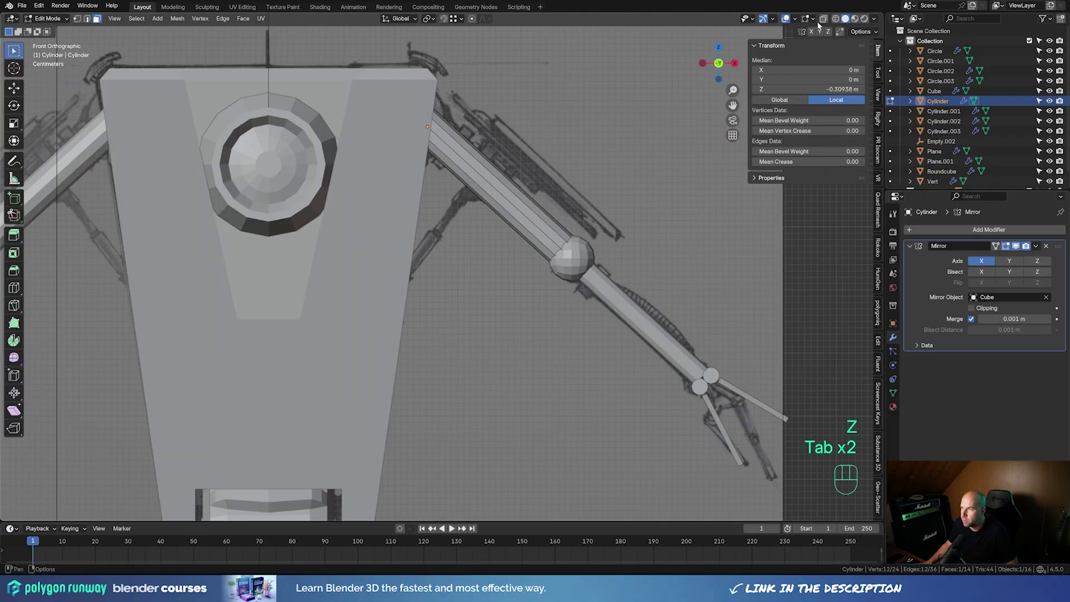
{"action": "left_click", "coordinate": [822, 19]}
{"action": "key", "text": "ctrl+z"}
{"action": "key", "text": "ctrl+z"}
{"action": "key", "text": "ctrl+z"}
{"action": "key", "text": "ctrl+z"}
{"action": "key", "text": "ctrl+r"}
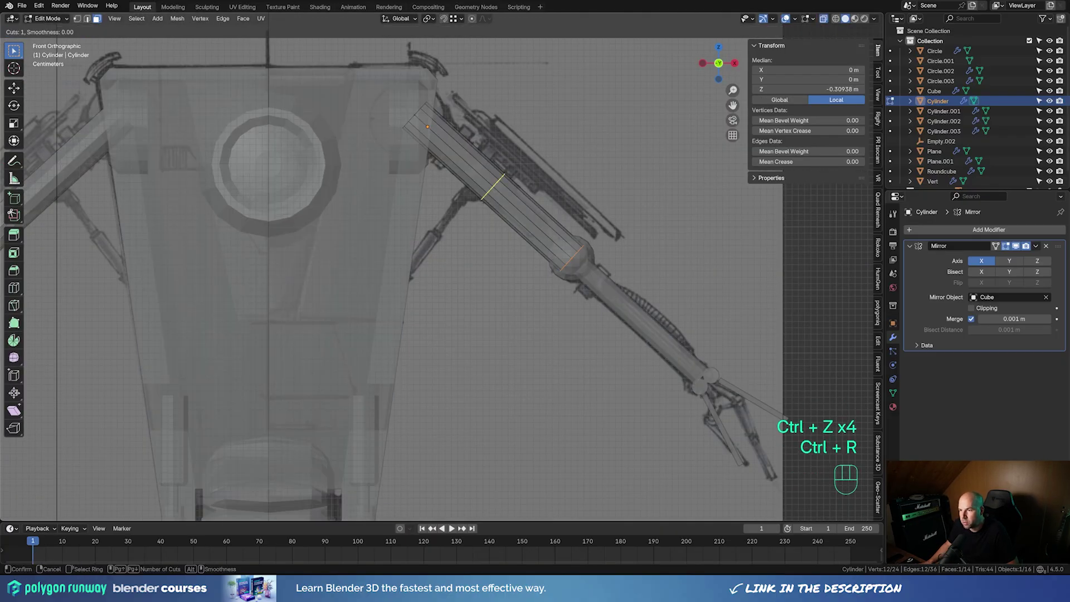
{"action": "left_click", "coordinate": [501, 149]}
{"action": "left_click", "coordinate": [502, 151]}
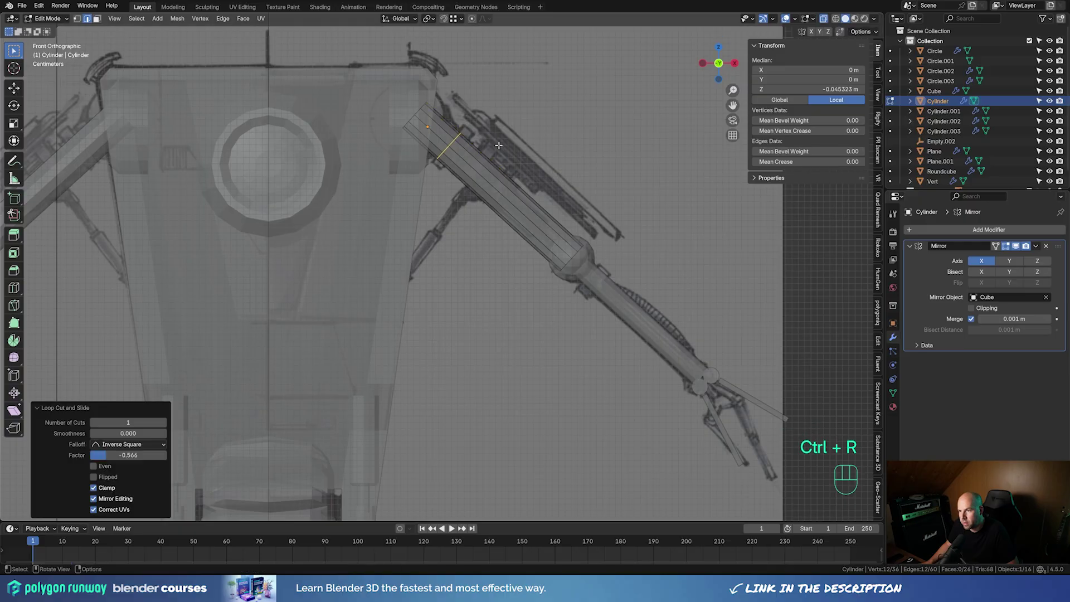
Add a second edge loop to the upper arm just beyond the first, slid close to it
{"action": "key", "text": "ctrl+r"}
{"action": "left_click", "coordinate": [513, 166]}
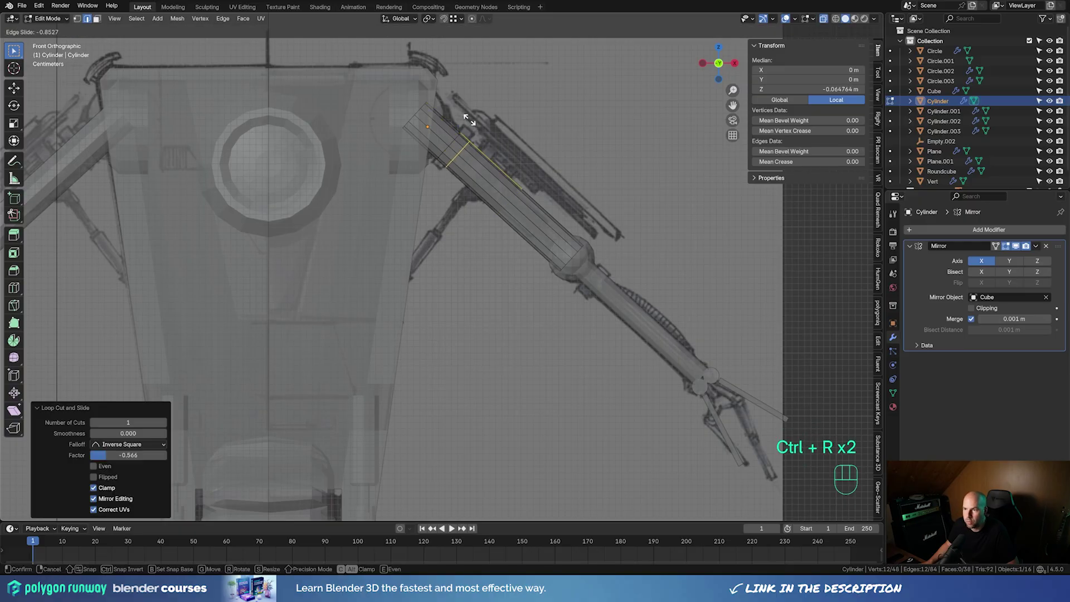
{"action": "left_click", "coordinate": [469, 120]}
Move the upper arm's elbow end back about 0.144 m along its local Z axis to match the reference's thick section
{"action": "key", "text": "ctrl+r"}
{"action": "left_click_drag", "start_coordinate": [489, 191], "coordinate": [696, 359]}
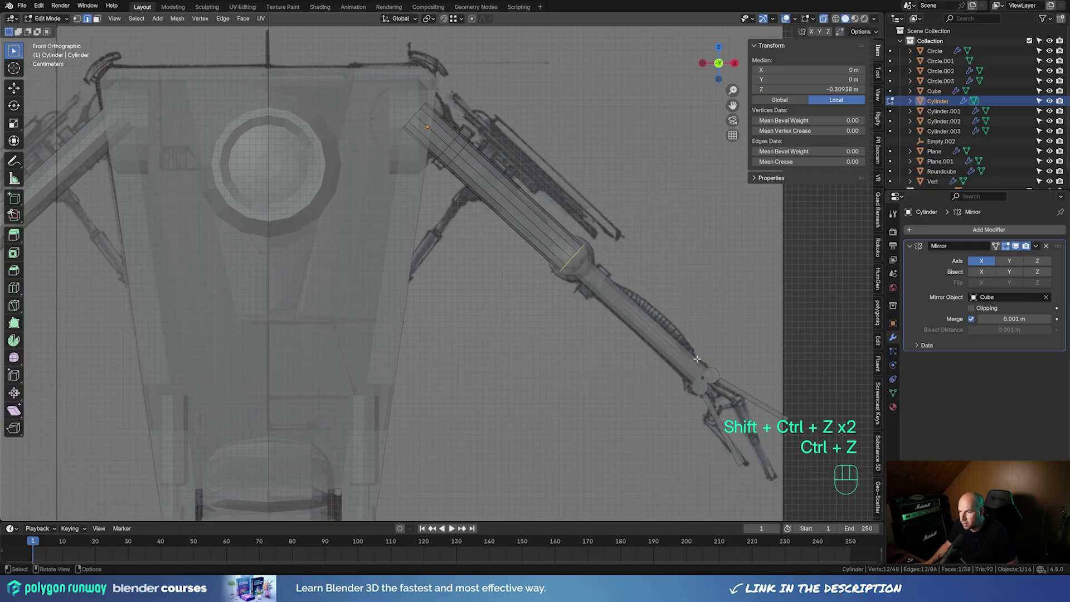
{"action": "key", "text": "g"}
{"action": "key", "text": "z"}
{"action": "key", "text": "z"}
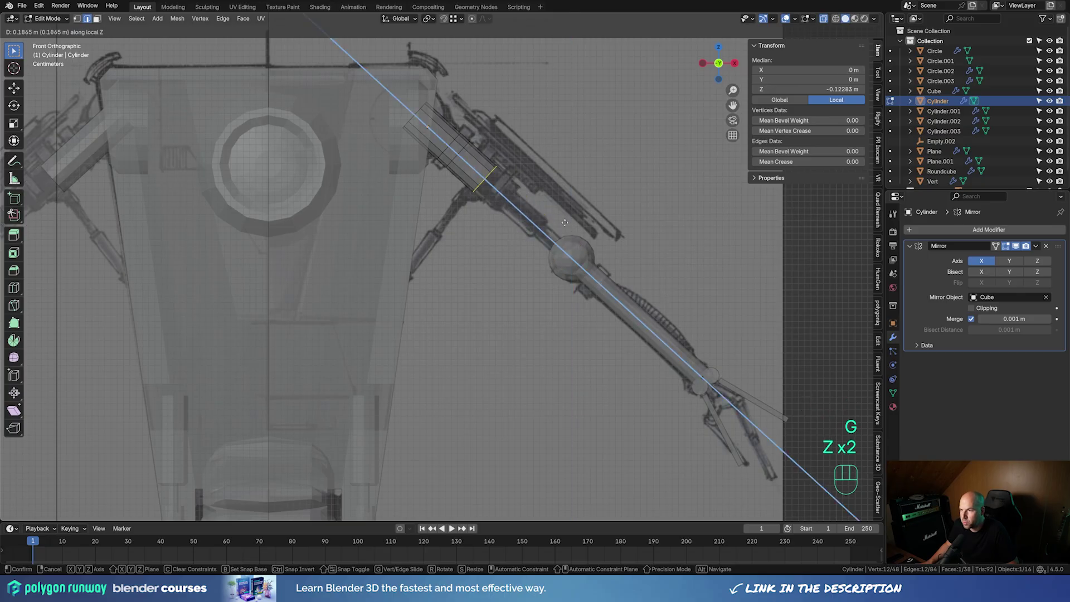
{"action": "left_click", "coordinate": [598, 232]}
Inset the shortened upper arm's end face about 0.0076 m and extrude it about 0.072 m towards the elbow
{"action": "key", "text": "KP_1"}
{"action": "key", "text": "i"}
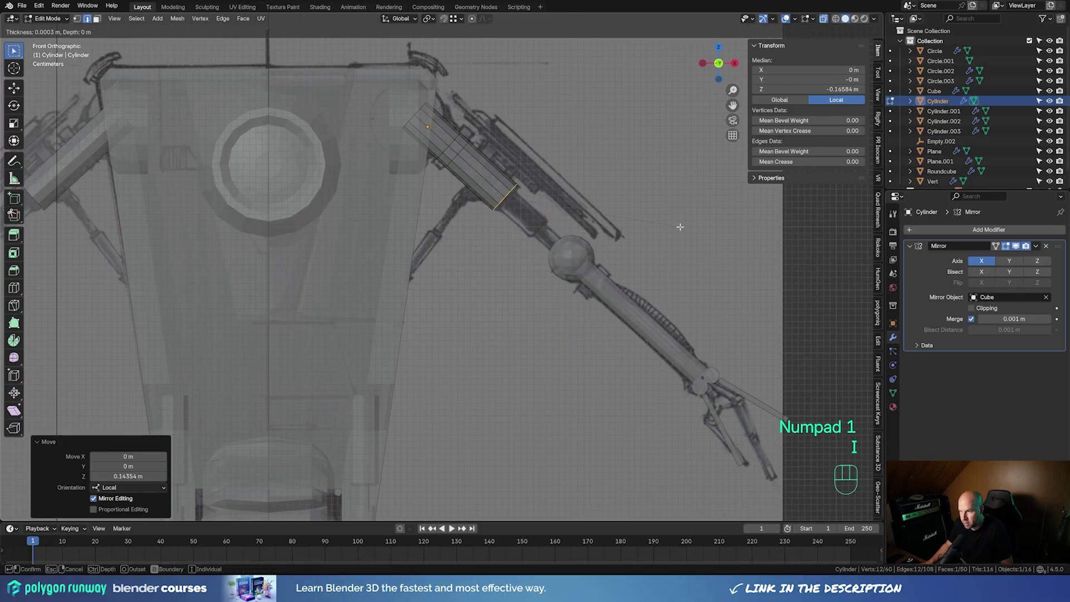
{"action": "left_click", "coordinate": [658, 222]}
{"action": "key", "text": "e"}
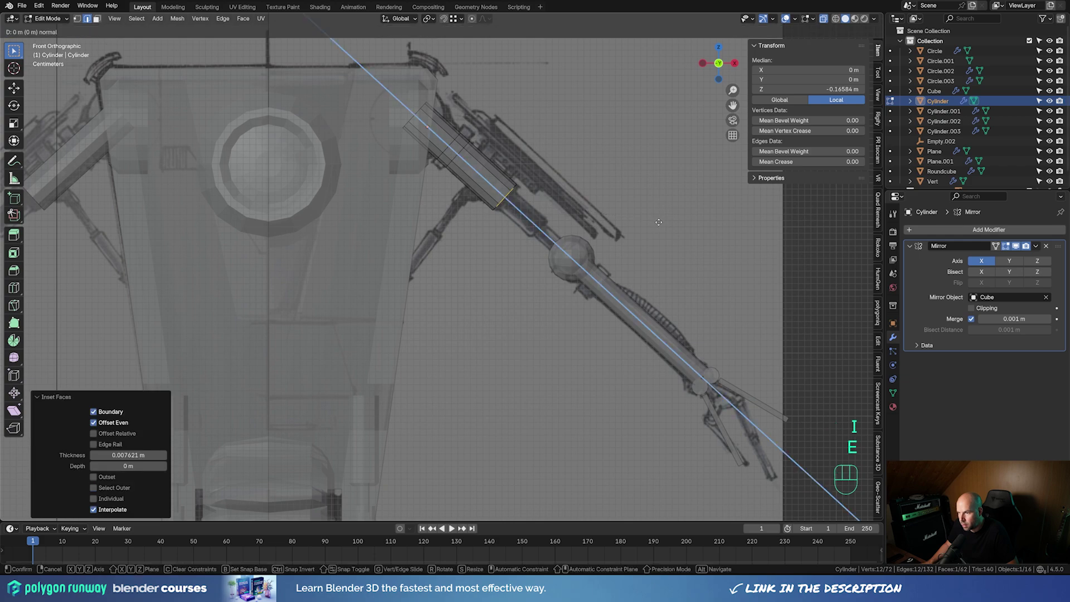
{"action": "left_click", "coordinate": [696, 246]}
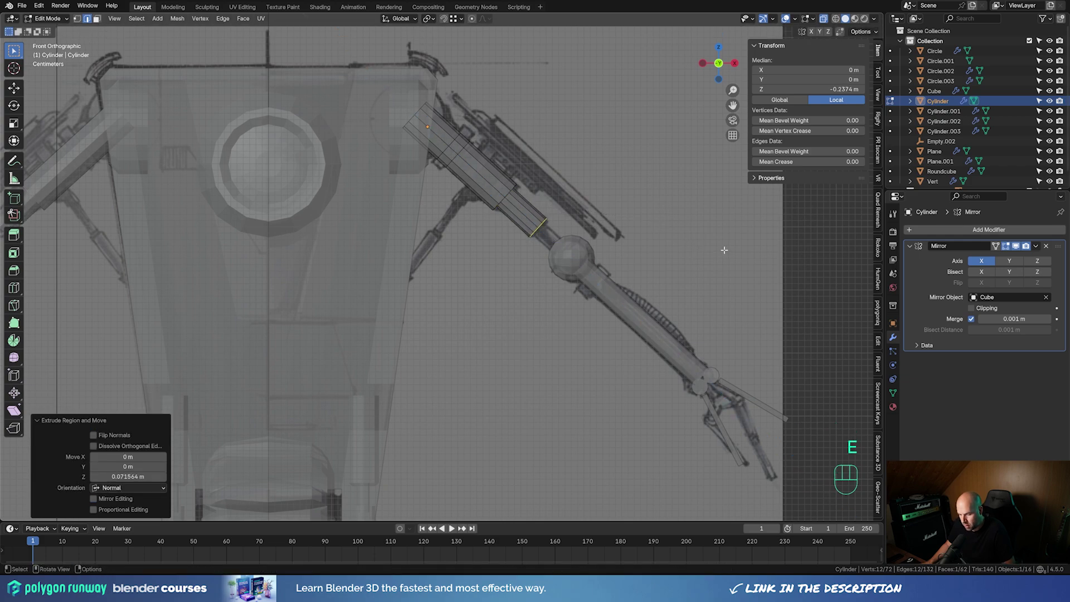
Inset the upper arm's new end face about 0.0069 m and extrude it about 0.060 m into the elbow ball
{"action": "key", "text": "i"}
{"action": "left_click", "coordinate": [708, 242]}
{"action": "key", "text": "e"}
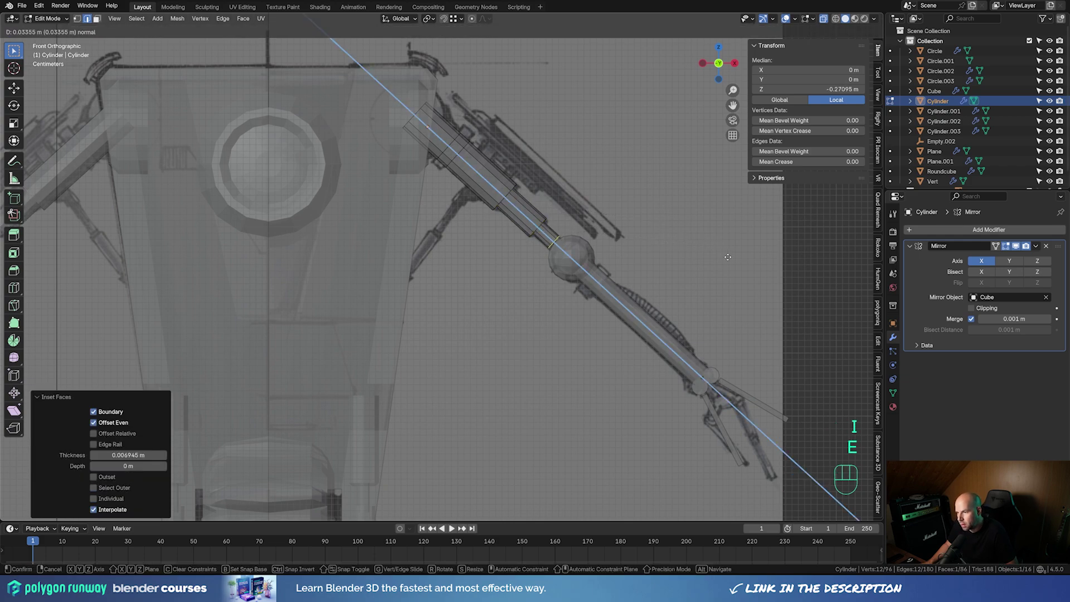
{"action": "left_click", "coordinate": [741, 266]}
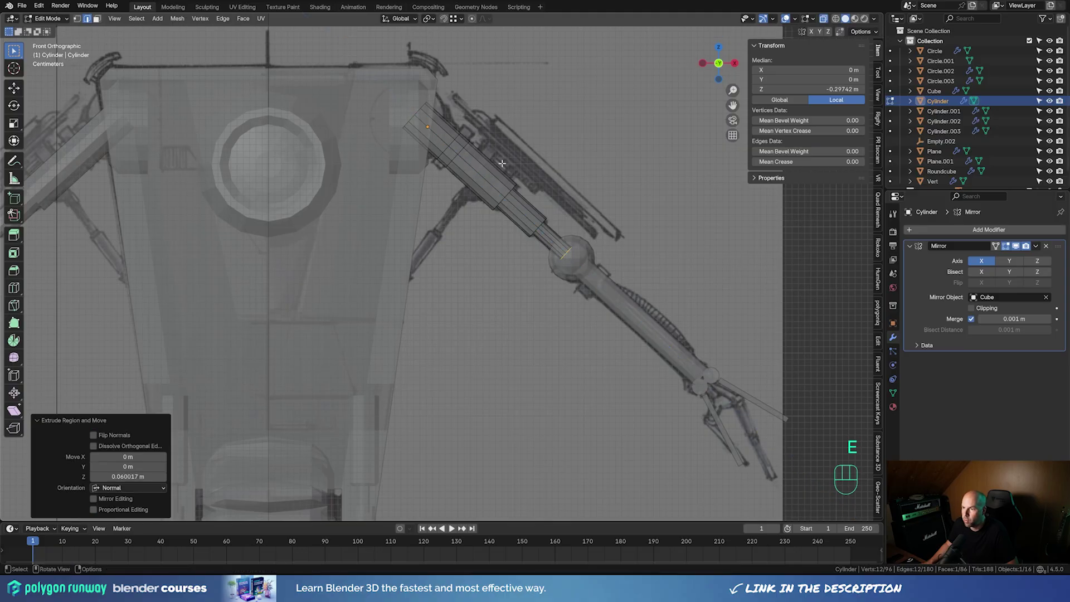
Extrude the face band between the two edge loops near the shoulder along its normals by about 0.0124 m
{"action": "key", "text": "3"}
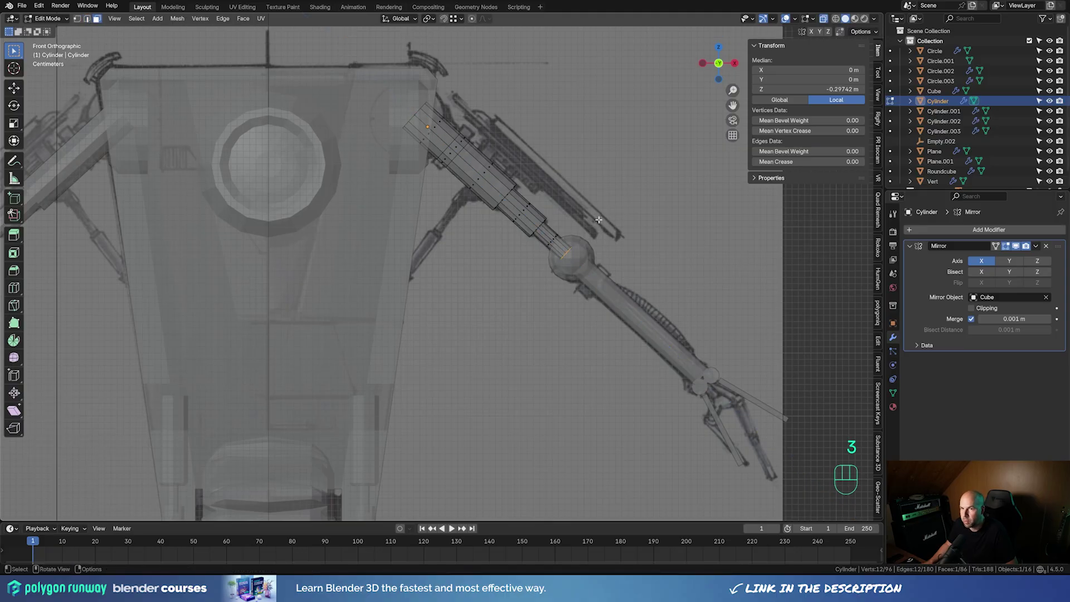
{"action": "left_click", "coordinate": [463, 142], "text": "alt"}
{"action": "key", "text": "alt+e"}
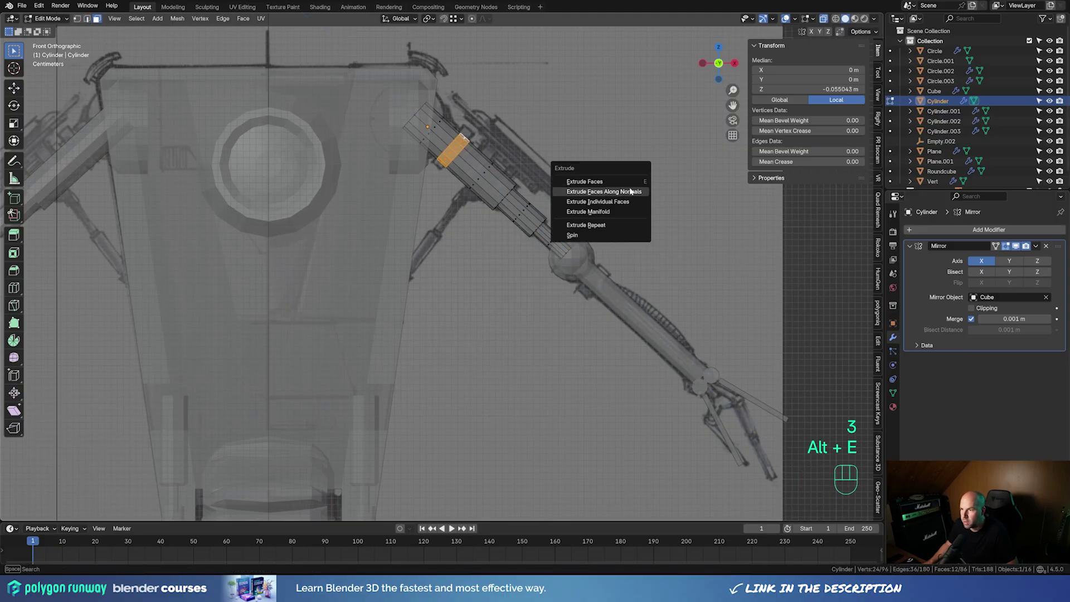
{"action": "left_click", "coordinate": [631, 191]}
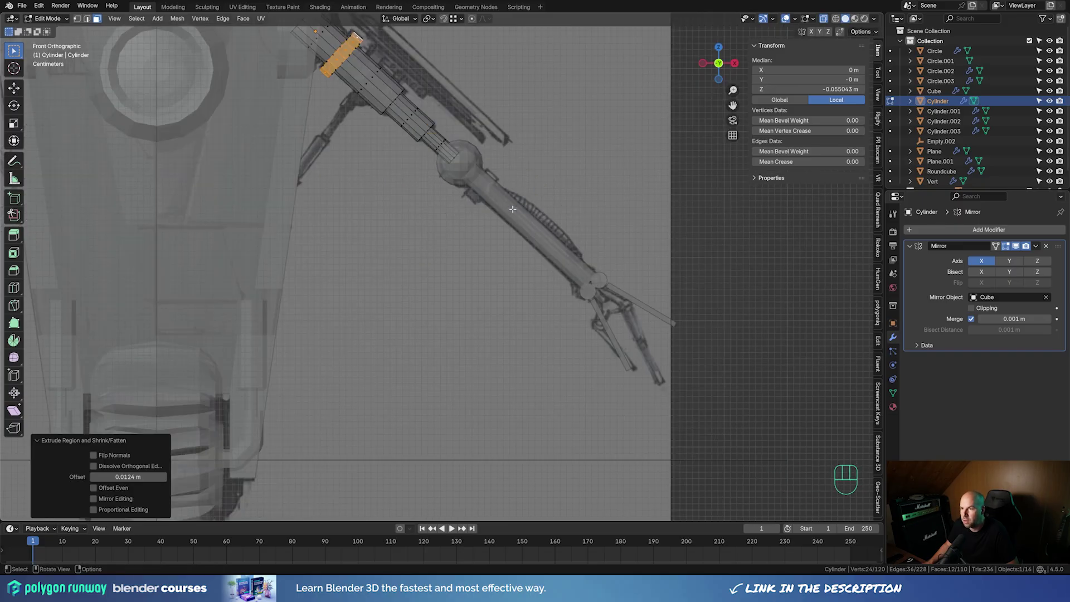
Add two edge loops to the forearm cylinder, sliding both close together near the elbow
{"action": "key", "text": "Tab"}
{"action": "left_click", "coordinate": [521, 222]}
{"action": "key", "text": "Tab"}
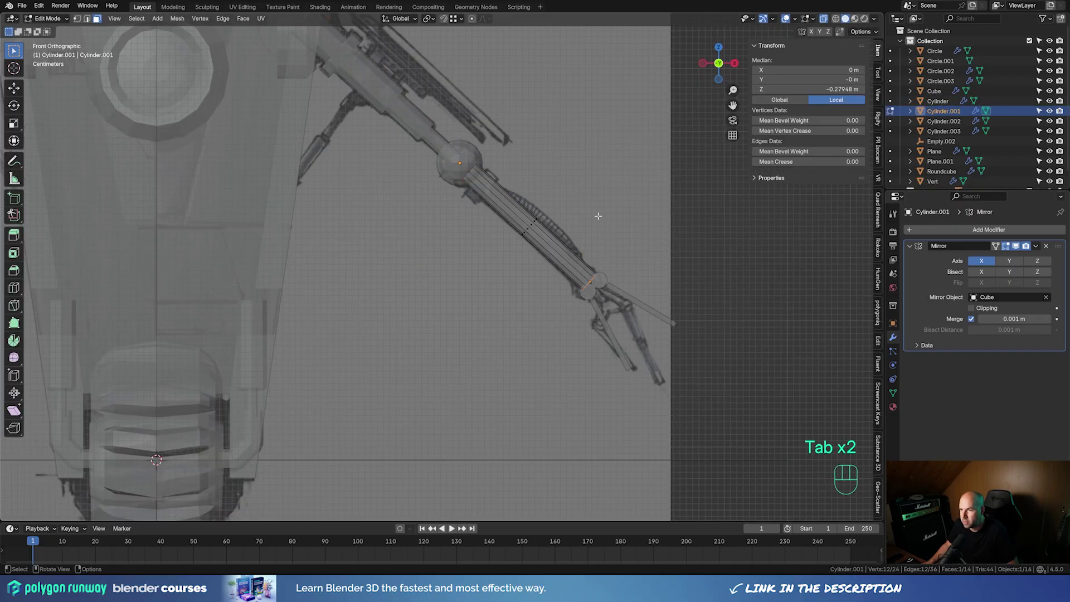
{"action": "key", "text": "ctrl+r"}
{"action": "left_click", "coordinate": [527, 202]}
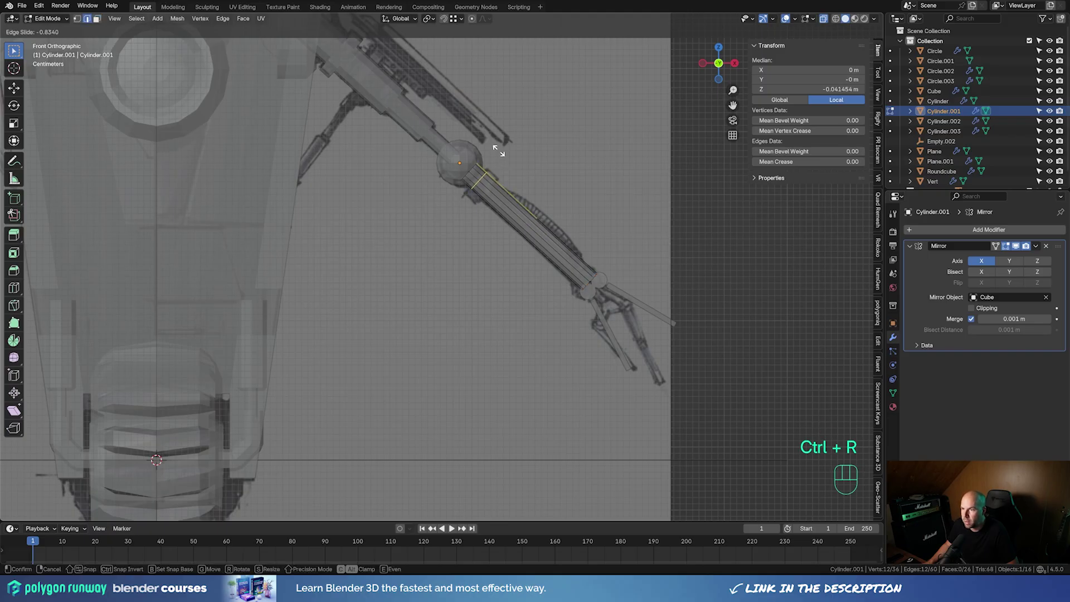
{"action": "left_click", "coordinate": [498, 149]}
{"action": "key", "text": "ctrl+r"}
{"action": "left_click", "coordinate": [539, 190]}
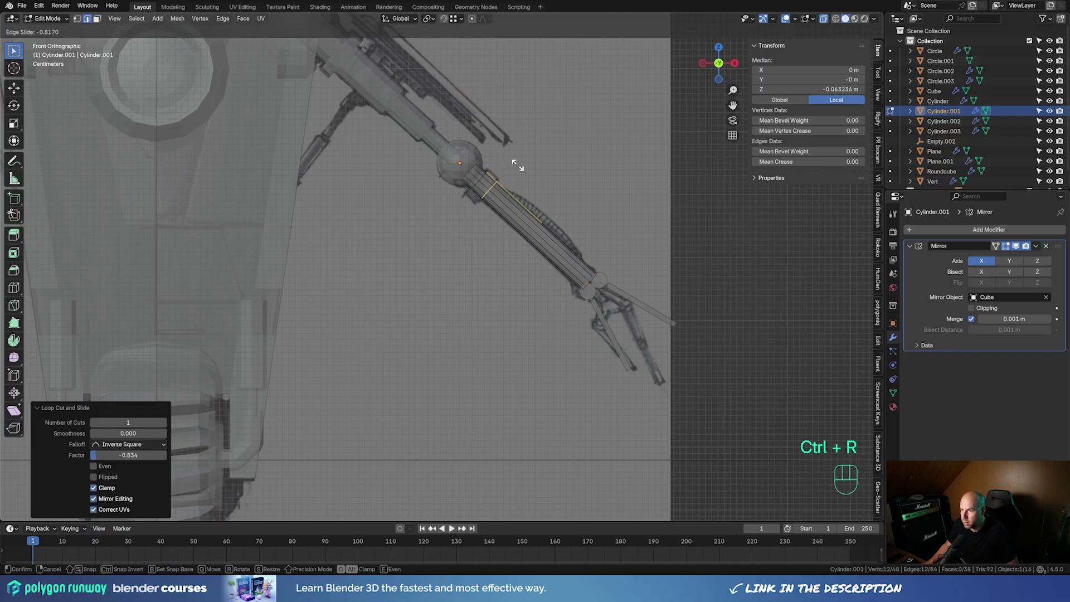
{"action": "left_click", "coordinate": [517, 165]}
Move the forearm's wrist end back about 0.193 m along its local Z axis to match the reference's thick section
{"action": "left_click_drag", "start_coordinate": [543, 224], "coordinate": [666, 342]}
{"action": "key", "text": "g"}
{"action": "key", "text": "z"}
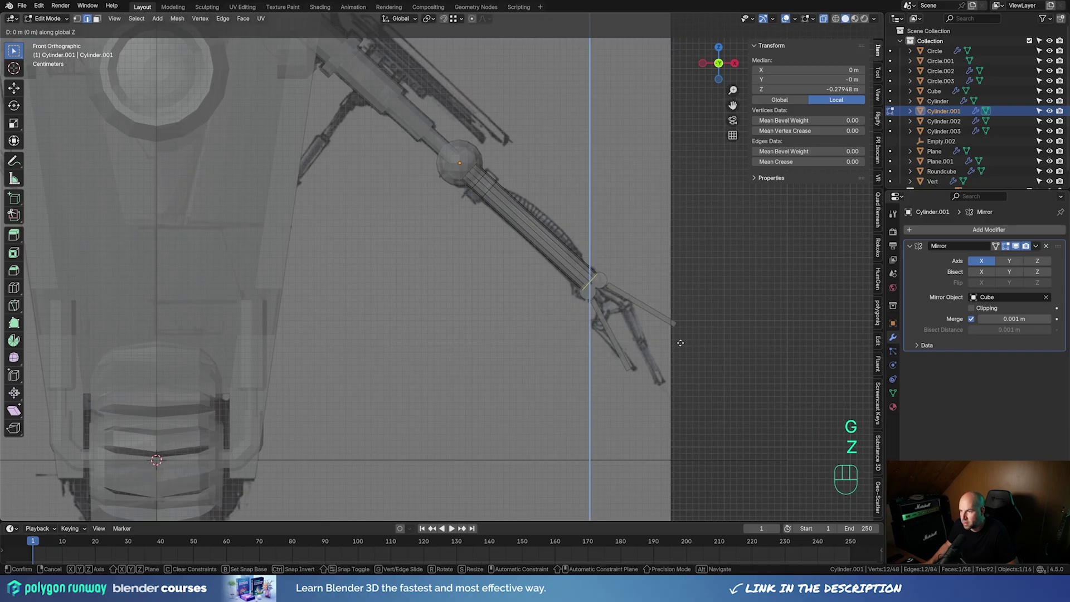
{"action": "key", "text": "z"}
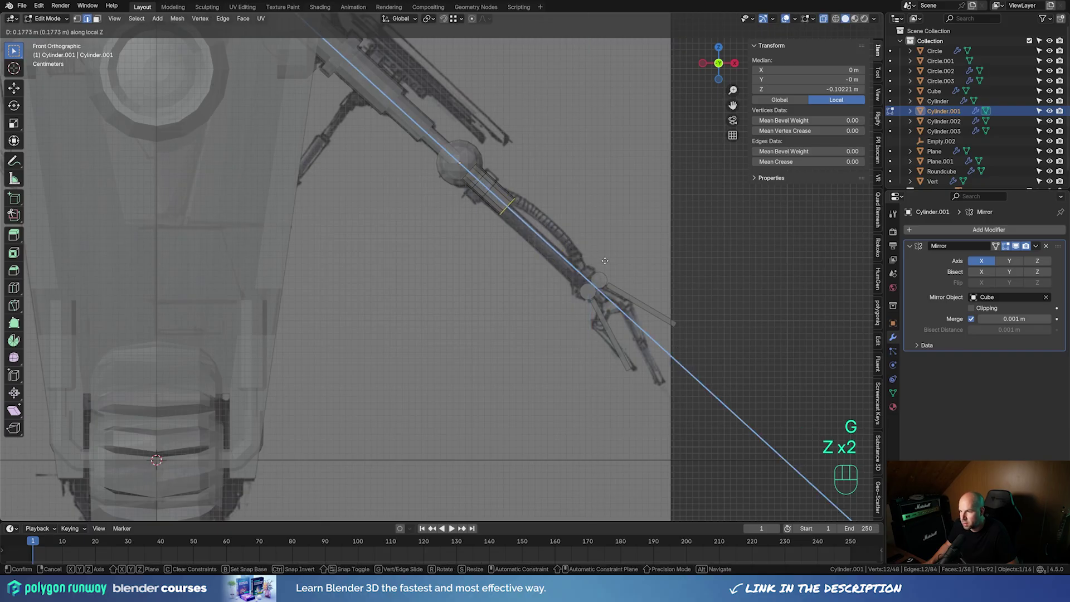
{"action": "left_click", "coordinate": [663, 265]}
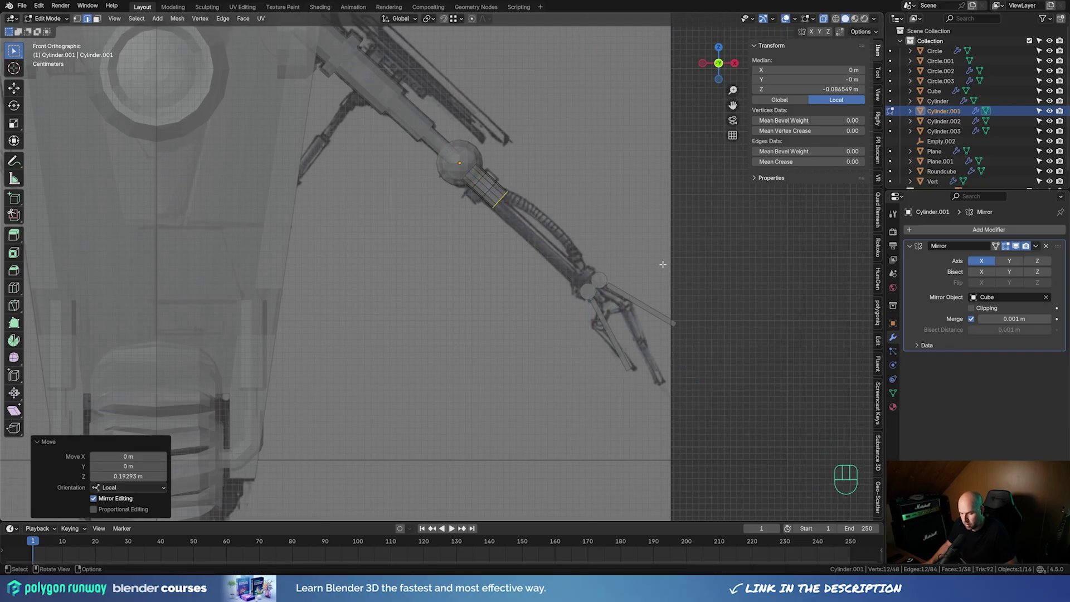
Inset the shortened forearm's end face about 0.0045 m and extrude it about 0.162 m towards the wrist
{"action": "key", "text": "i"}
{"action": "left_click", "coordinate": [686, 267], "text": "shift"}
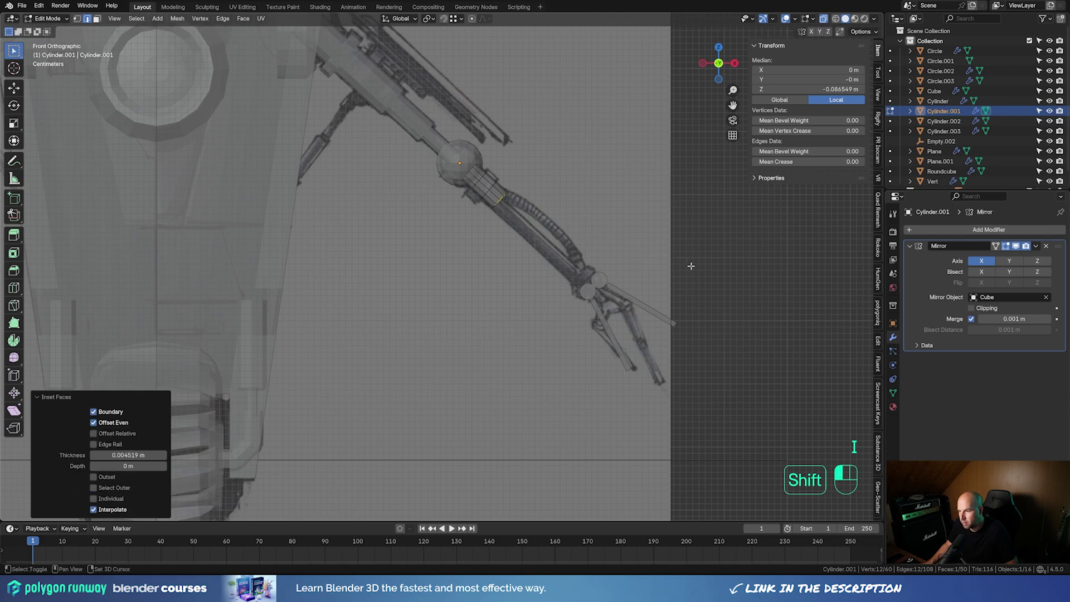
{"action": "key", "text": "e"}
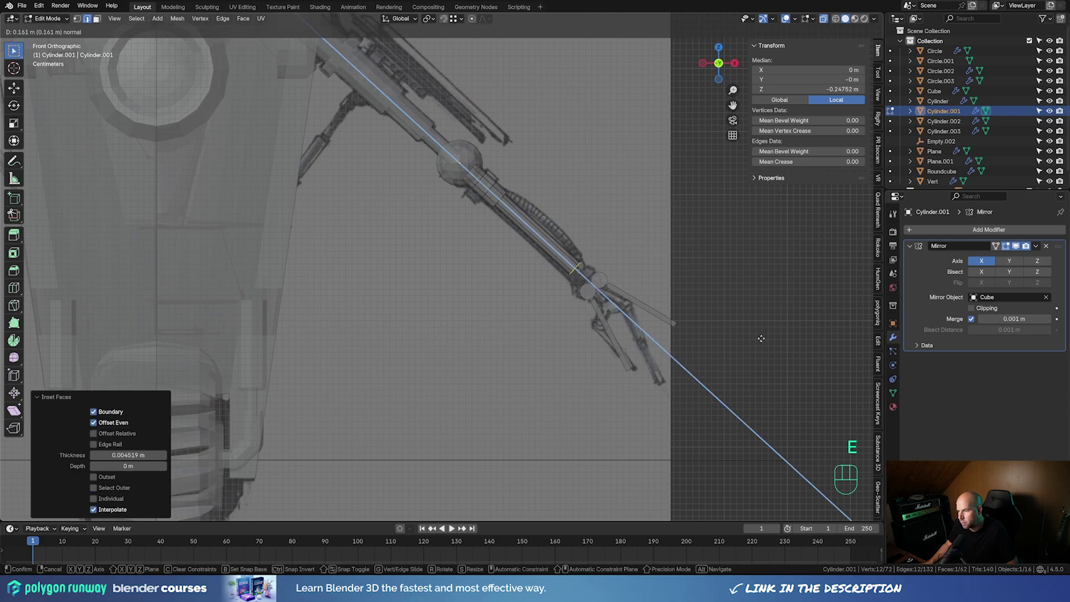
{"action": "left_click", "coordinate": [761, 338]}
Form a wider wrist collar by extruding the end about 0.007 m, scaling it by 1.562 and extruding about 0.018 m
{"action": "key", "text": "e"}
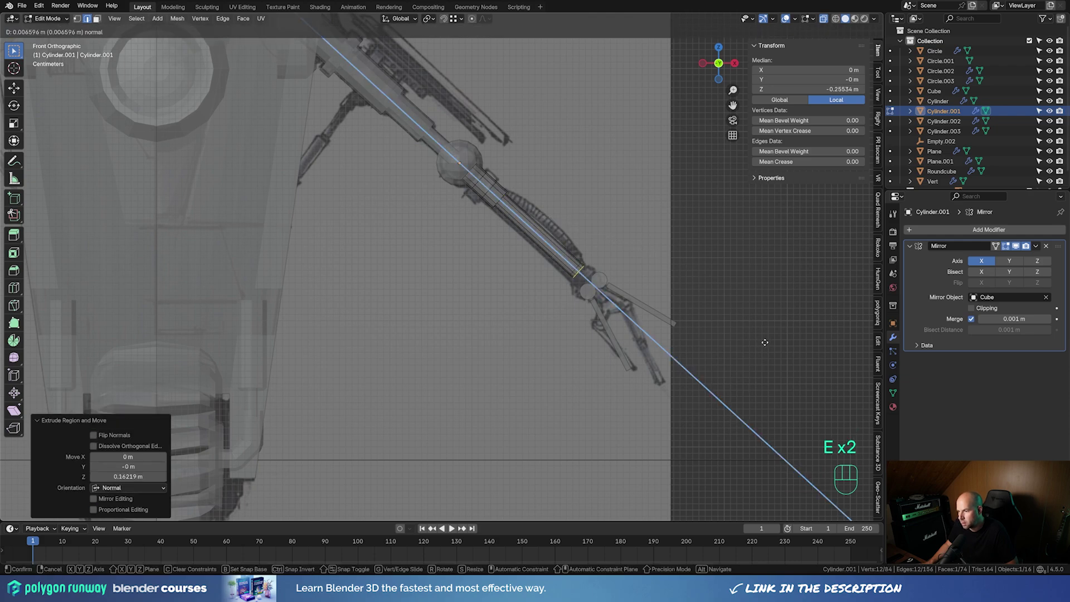
{"action": "left_click", "coordinate": [766, 343]}
{"action": "key", "text": "s"}
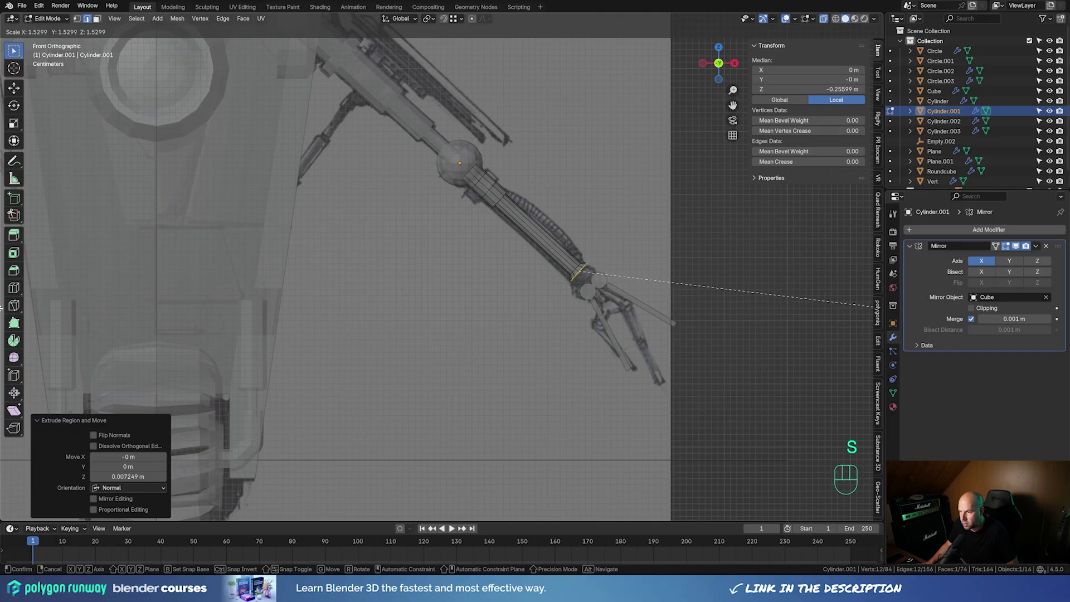
{"action": "left_click", "coordinate": [19, 312]}
{"action": "key", "text": "e"}
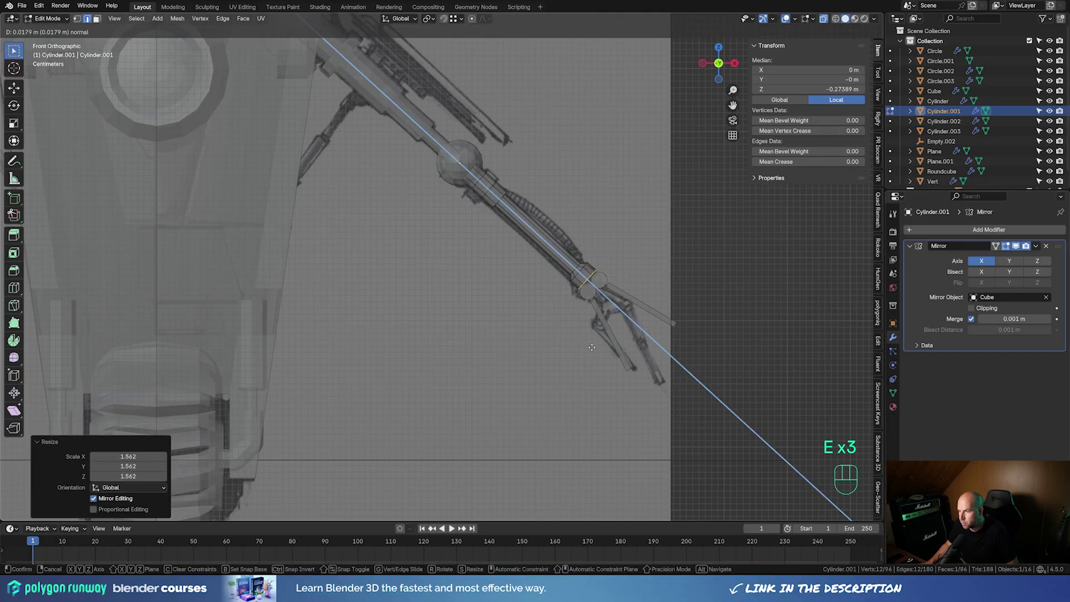
{"action": "right_click", "coordinate": [591, 347]}
Extrude the forearm's face band between the two elbow-side loops along its normals by about 0.009 m
{"action": "key", "text": "3"}
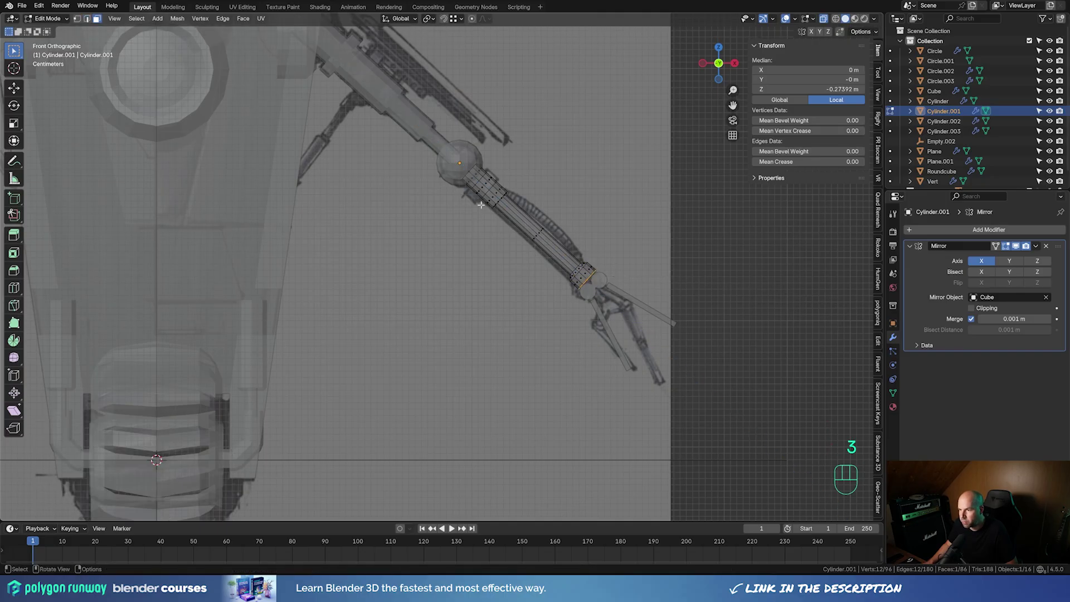
{"action": "left_click", "coordinate": [482, 185], "text": "alt"}
{"action": "key", "text": "alt+e"}
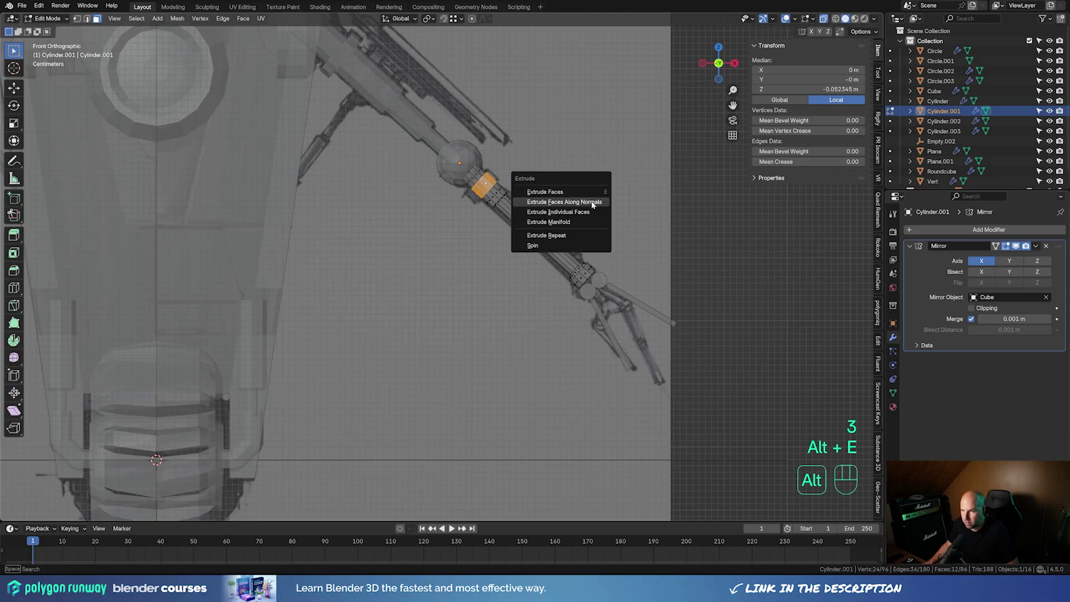
{"action": "left_click", "coordinate": [589, 196]}
{"action": "key", "text": "shift"}
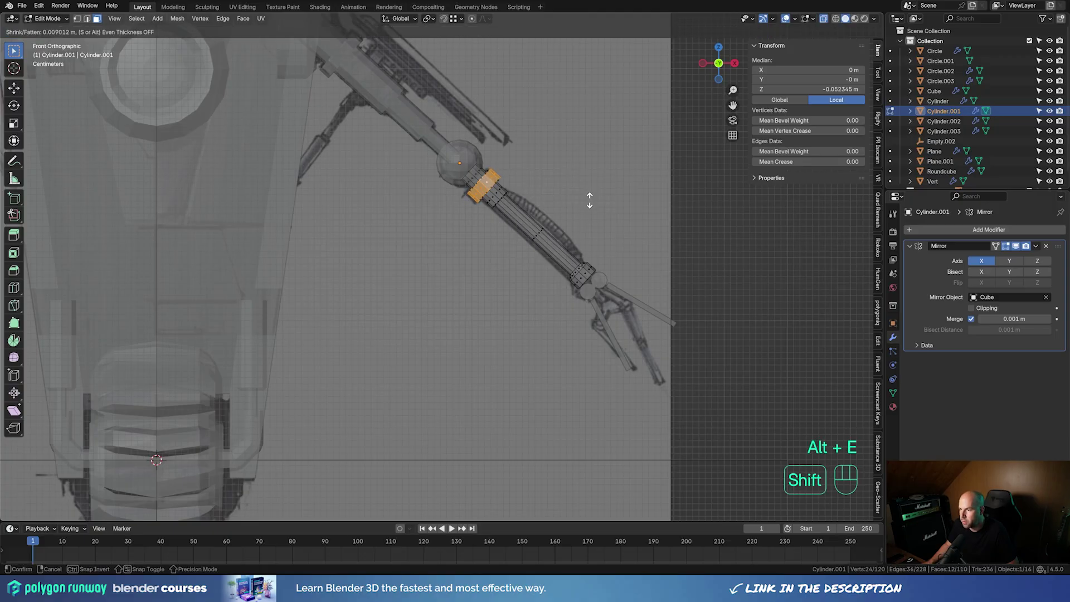
{"action": "left_click", "coordinate": [589, 200]}
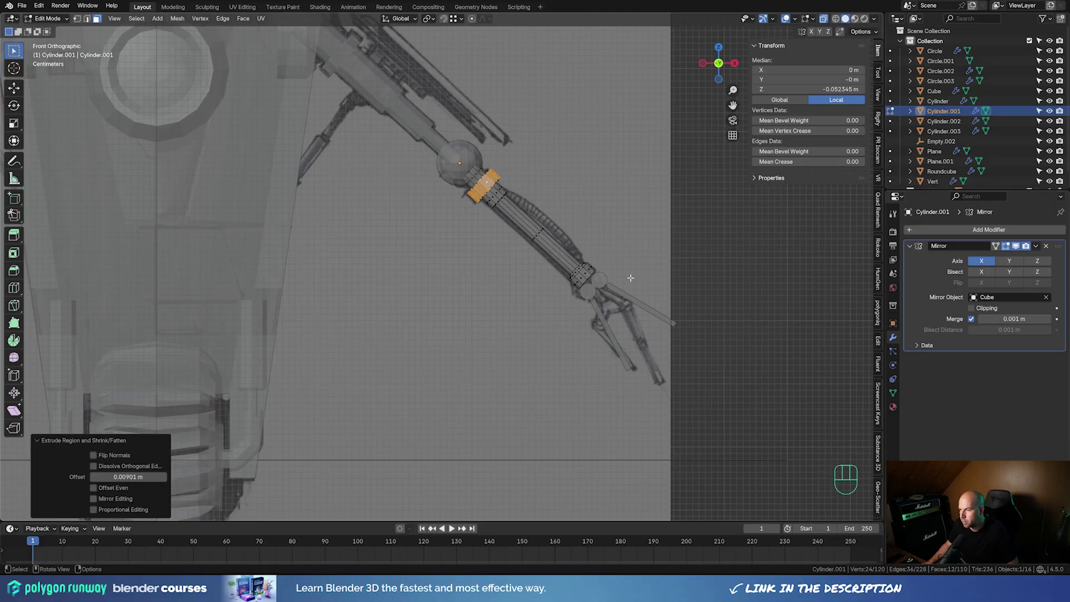
Leave forearm editing with X-ray off and compare the robot's body and arms with the reference images
{"action": "middle_click_drag", "start_coordinate": [590, 200], "coordinate": [577, 287]}
{"action": "key", "text": "Tab"}
{"action": "scroll", "coordinate": [446, 225], "scroll_direction": "down", "scroll_amount": 6}
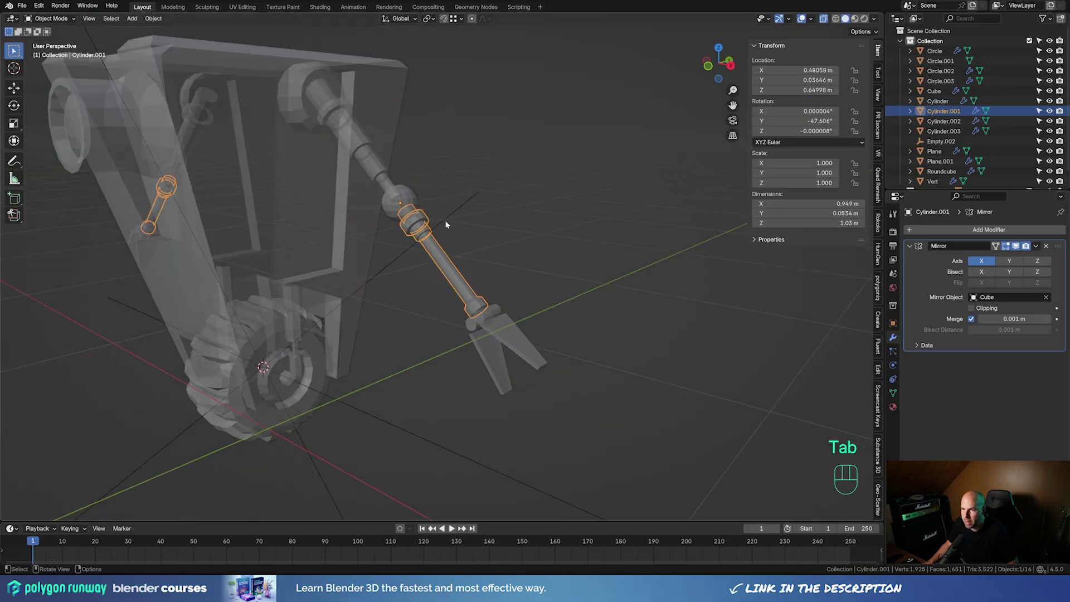
{"action": "mouse_move", "coordinate": [447, 225]}
{"action": "middle_mouse_down", "text": "shift"}
{"action": "mouse_move", "coordinate": [538, 232]}
{"action": "mouse_move", "coordinate": [439, 246]}
{"action": "mouse_move", "coordinate": [500, 236]}
{"action": "mouse_move", "coordinate": [453, 238]}
{"action": "middle_mouse_up", "text": "shift"}
{"action": "key", "text": "alt+z"}
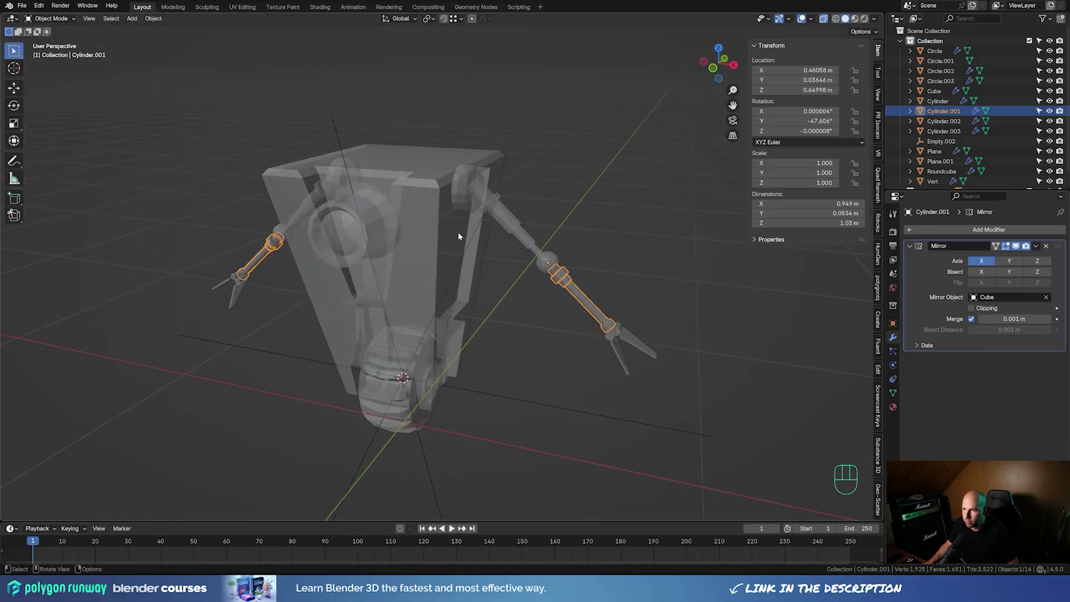
{"action": "scroll", "coordinate": [415, 275], "scroll_direction": "up", "scroll_amount": 2}
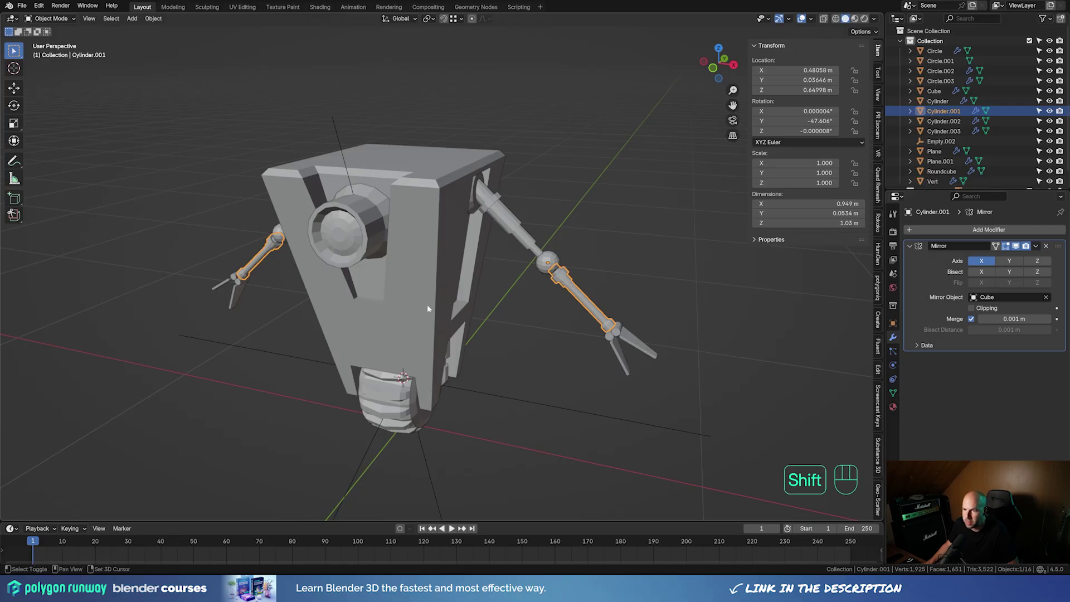
{"action": "middle_click_drag", "start_coordinate": [427, 304], "coordinate": [423, 234]}
{"action": "left_click", "coordinate": [401, 589]}
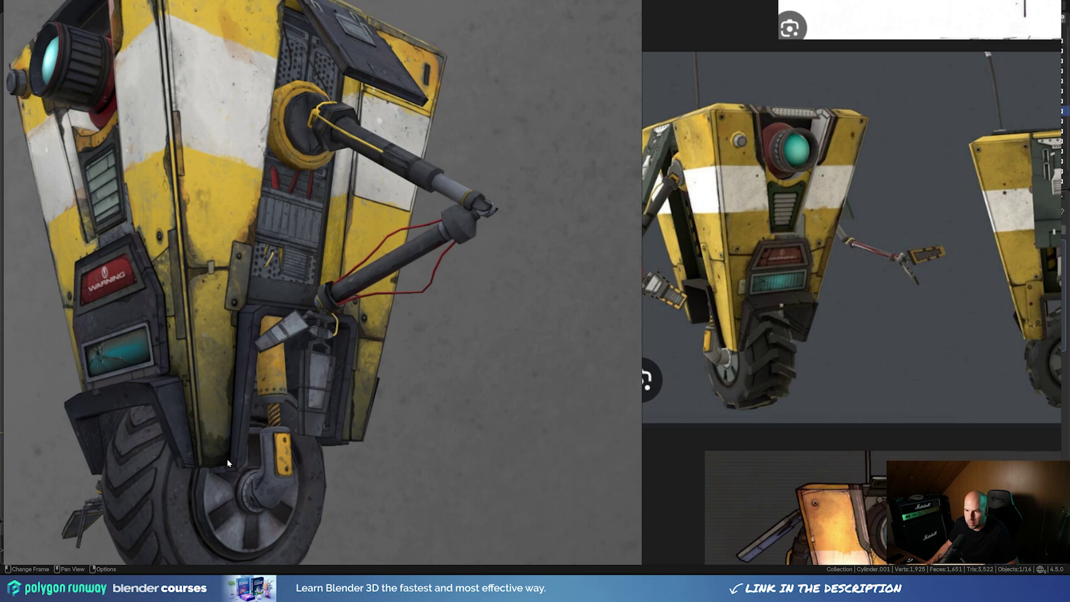
{"action": "scroll", "coordinate": [168, 400], "scroll_direction": "down", "scroll_amount": 1}
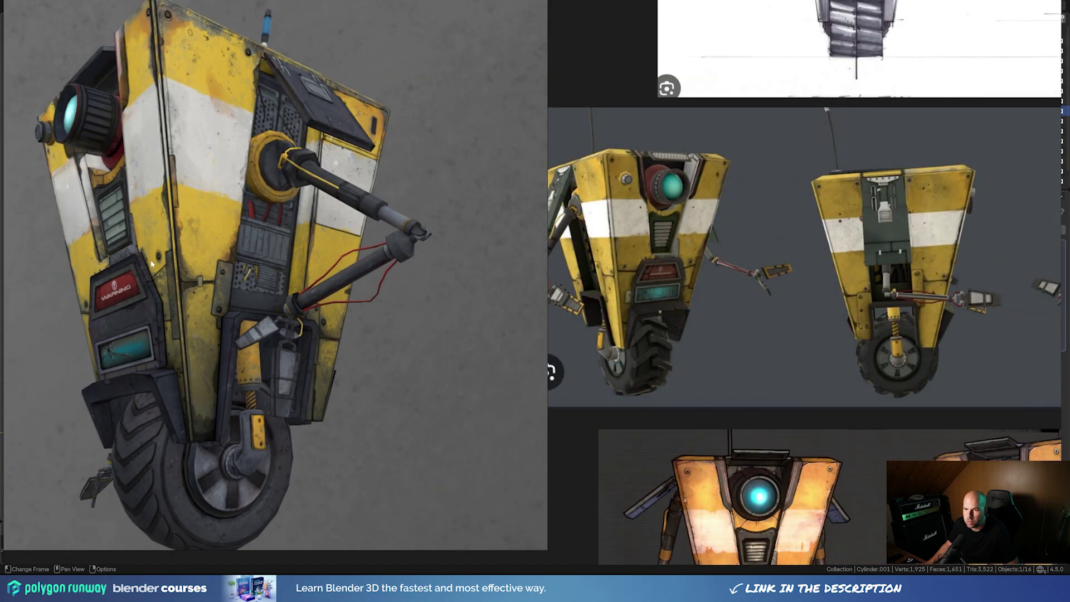
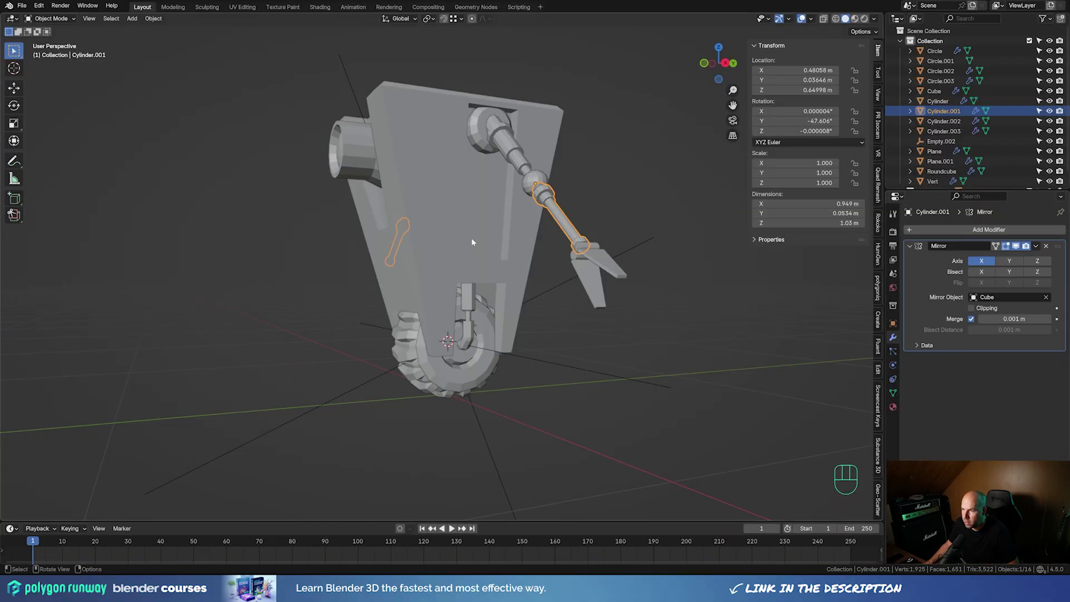
Snap the 3D cursor to the top edge of the body's side opening above the shoulder
{"action": "left_click", "coordinate": [507, 102]}
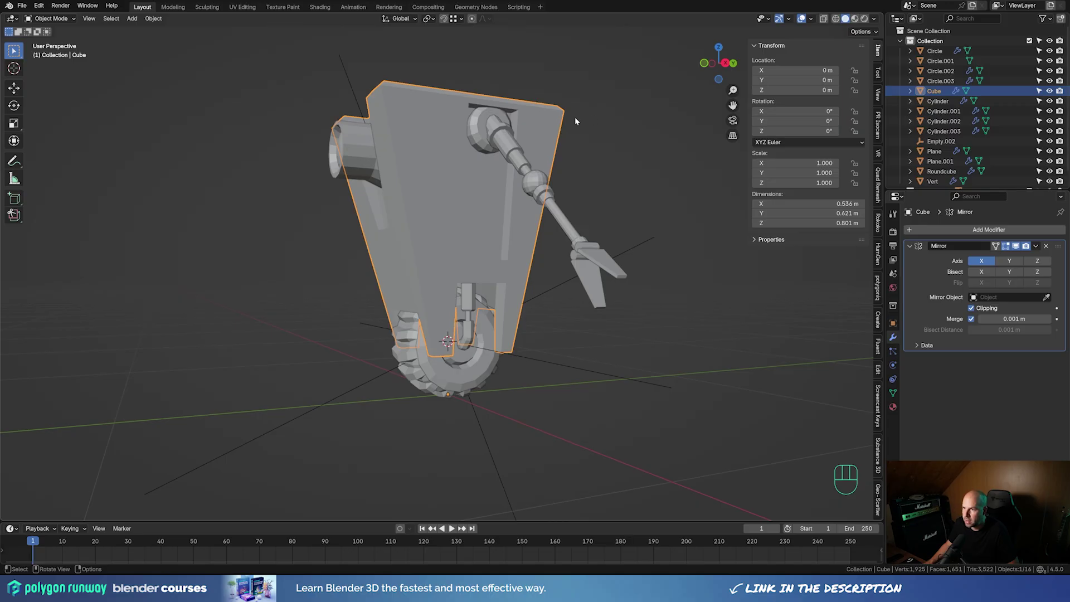
{"action": "key", "text": "Tab"}
{"action": "key", "text": "2"}
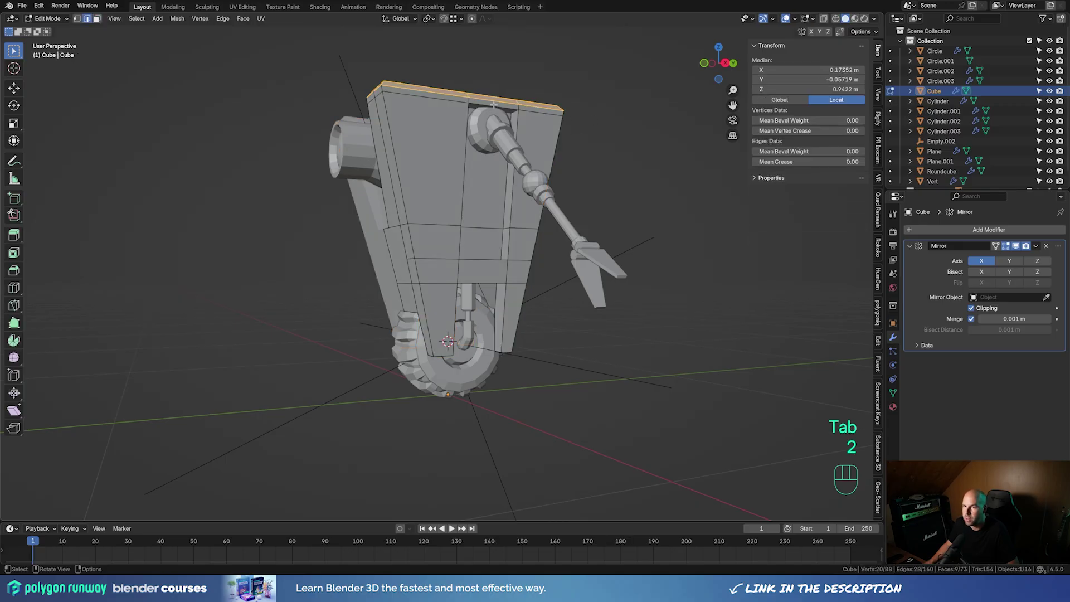
{"action": "left_click", "coordinate": [492, 105]}
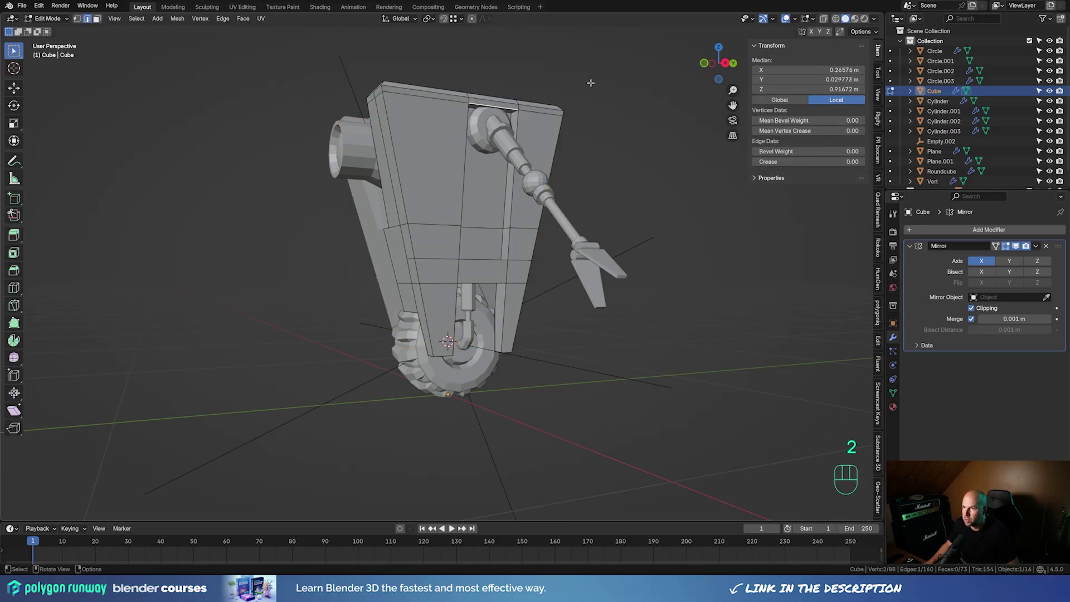
{"action": "key", "text": "shift+s"}
{"action": "left_click", "coordinate": [597, 135]}
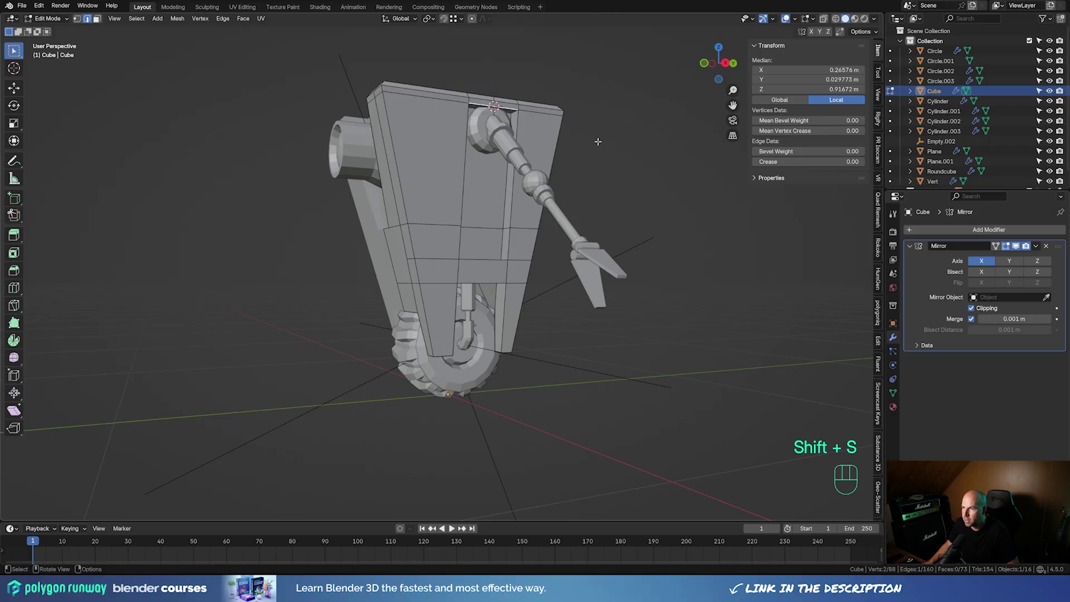
{"action": "middle_click_drag", "start_coordinate": [579, 115], "coordinate": [522, 181], "text": "shift"}
Add a mesh plane at the 3D cursor and scale it to 0.084 in Edit Mode
{"action": "key", "text": "Tab"}
{"action": "key", "text": "shift+a"}
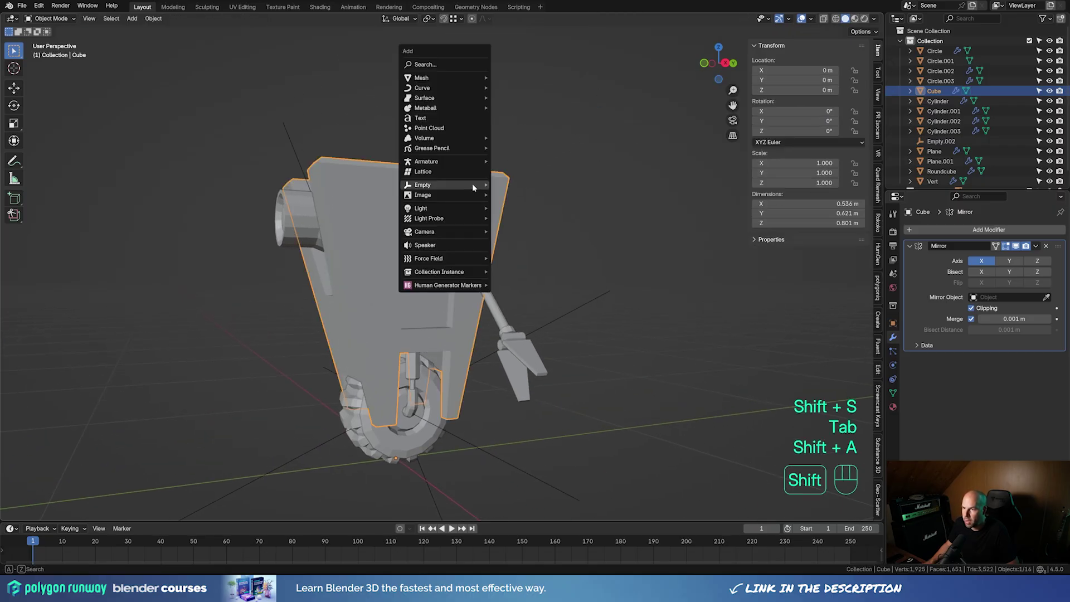
{"action": "mouse_move", "coordinate": [460, 80]}
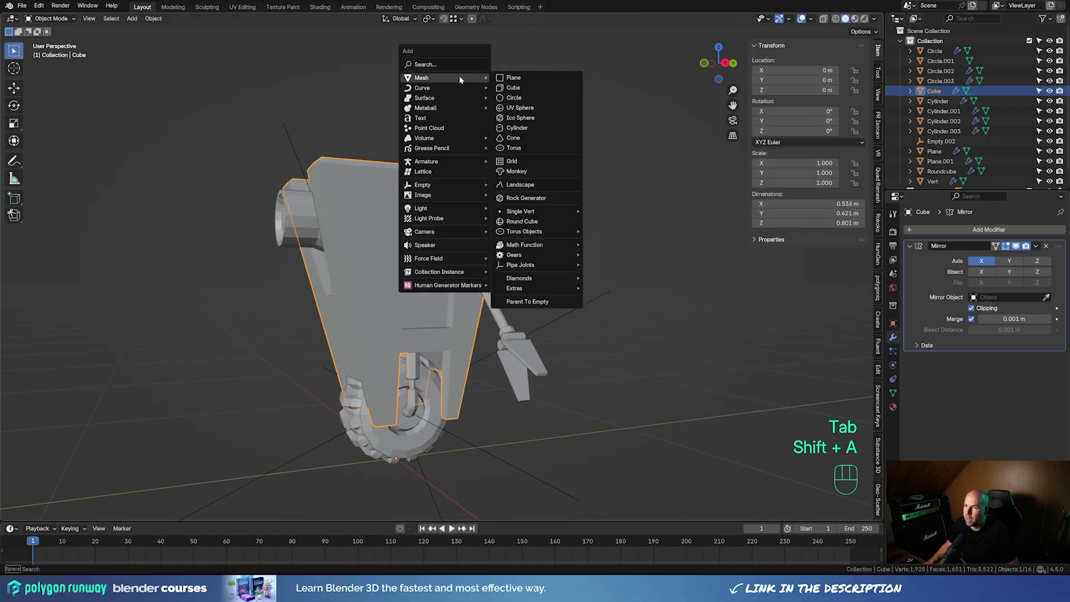
{"action": "left_click", "coordinate": [532, 80]}
{"action": "middle_click_drag", "start_coordinate": [588, 165], "coordinate": [633, 250]}
{"action": "key", "text": "Tab"}
{"action": "key", "text": "s"}
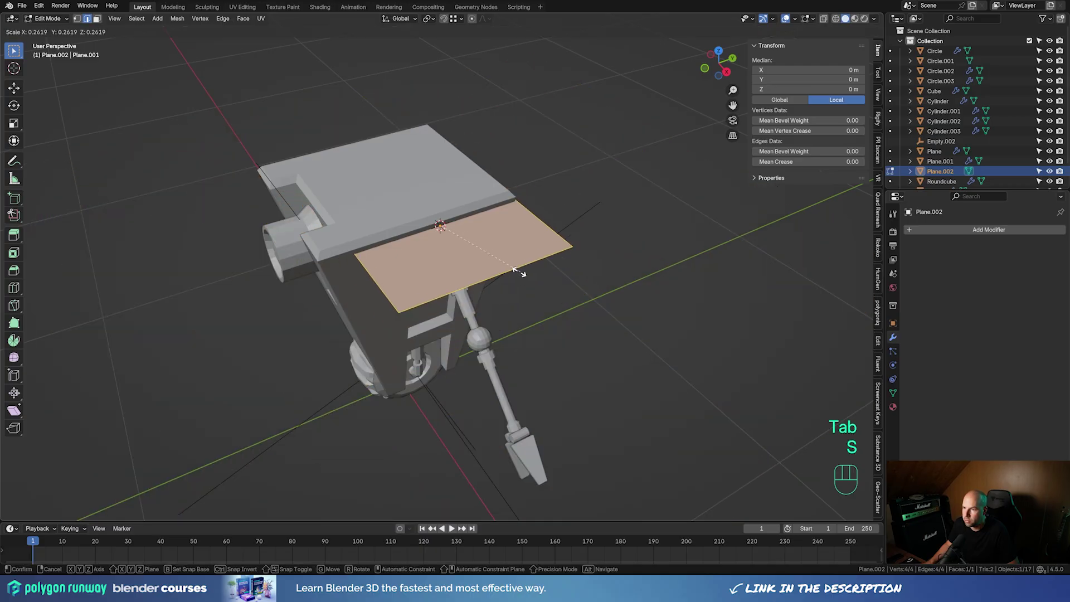
{"action": "left_click", "coordinate": [461, 245]}
Move the plane about 0.085 m outward from the body along the X axis and select its outer edge
{"action": "middle_click_drag", "start_coordinate": [462, 246], "coordinate": [506, 226]}
{"action": "key", "text": "g"}
{"action": "key", "text": "x"}
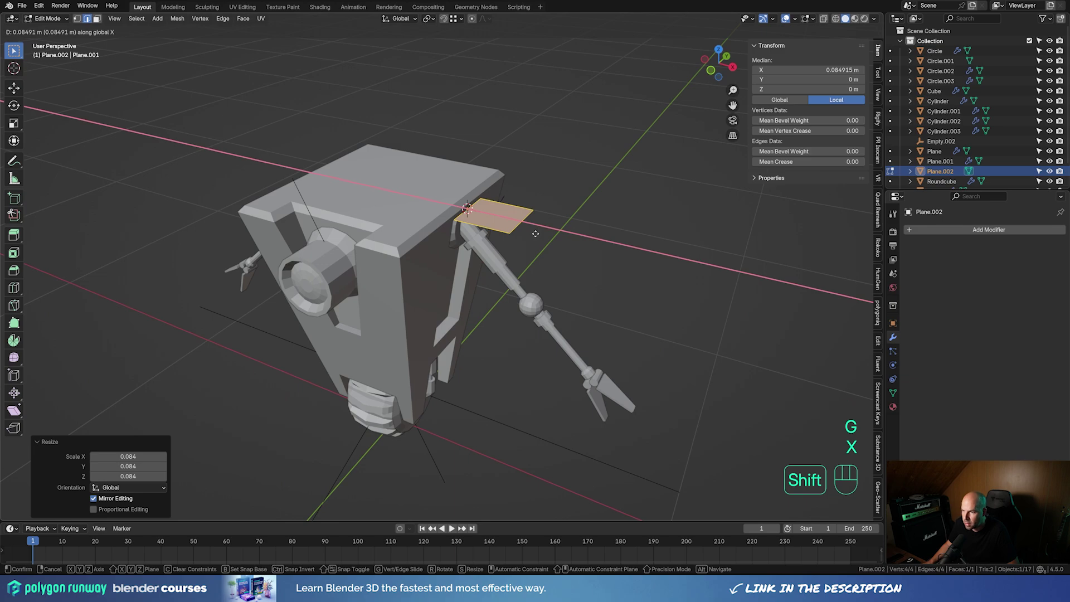
{"action": "left_click", "coordinate": [535, 234]}
{"action": "left_click", "coordinate": [527, 223]}
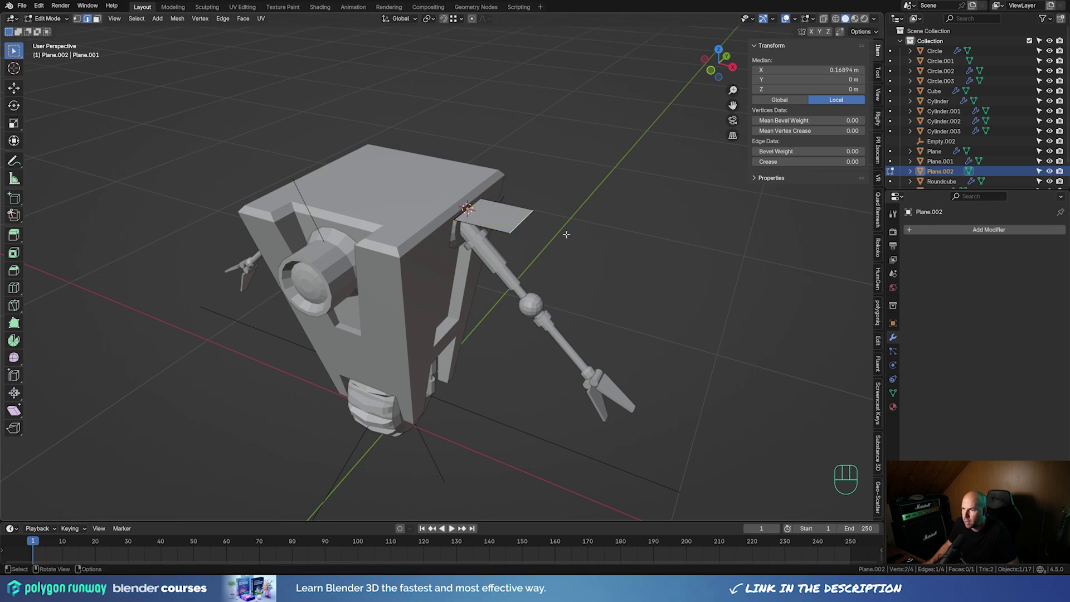
Move the shoulder plane's outer edge about 0.066 m farther outward along the X axis
{"action": "key", "text": "g"}
{"action": "key", "text": "x"}
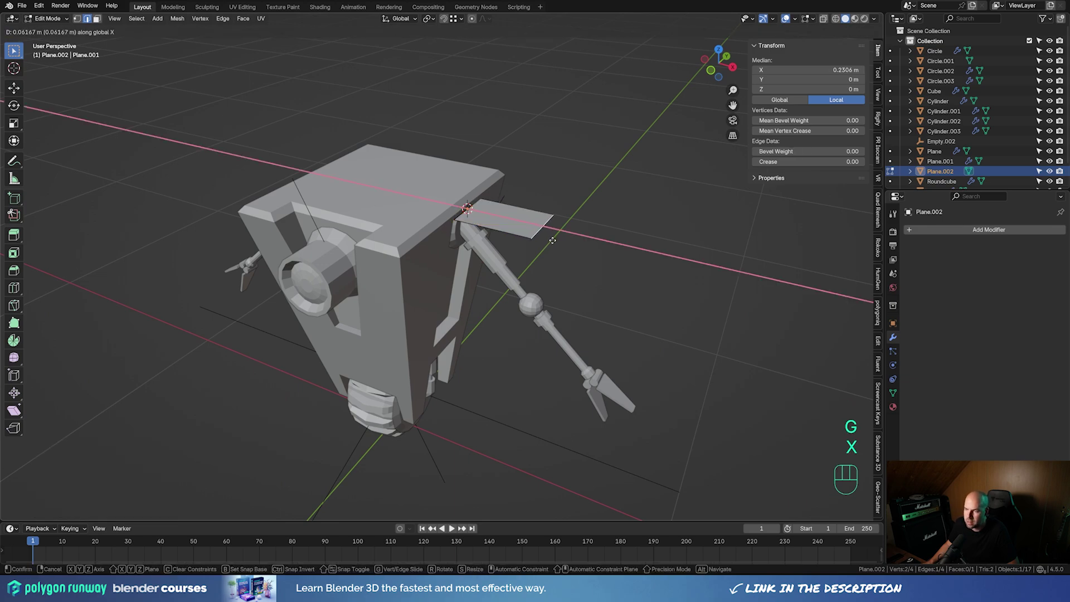
{"action": "left_click", "coordinate": [553, 240]}
{"action": "middle_click_drag", "start_coordinate": [553, 240], "coordinate": [571, 203]}
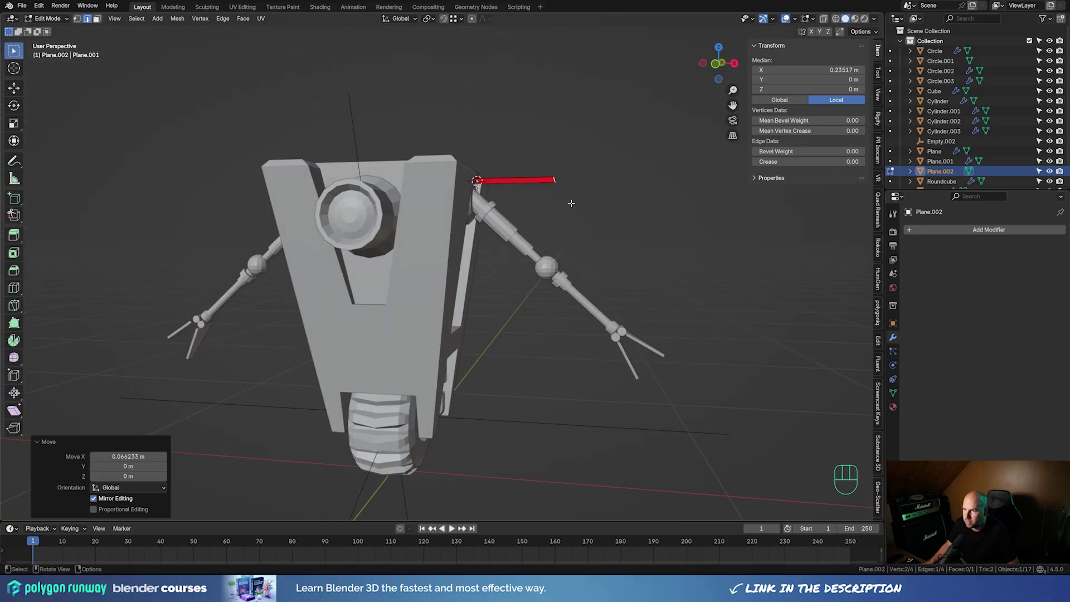
Extrude the whole shoulder plane downward about 0.018 m into a thin slab and recalculate its normals
{"action": "key", "text": "a"}
{"action": "key", "text": "e"}
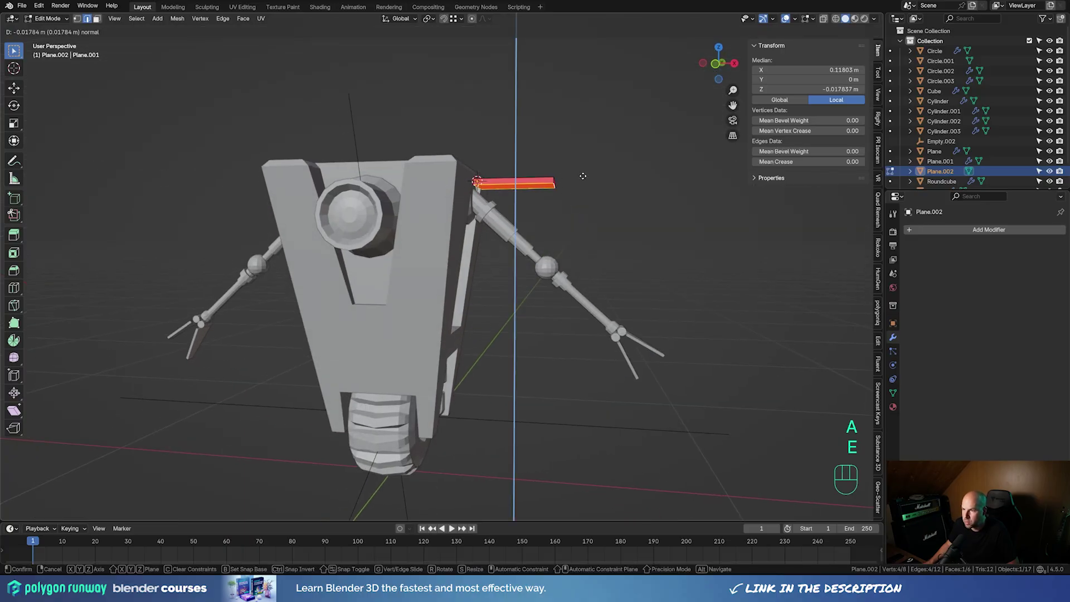
{"action": "left_click", "coordinate": [582, 176]}
{"action": "key", "text": "a"}
{"action": "key", "text": "shift+n"}
{"action": "middle_click_drag", "start_coordinate": [583, 176], "coordinate": [574, 219]}
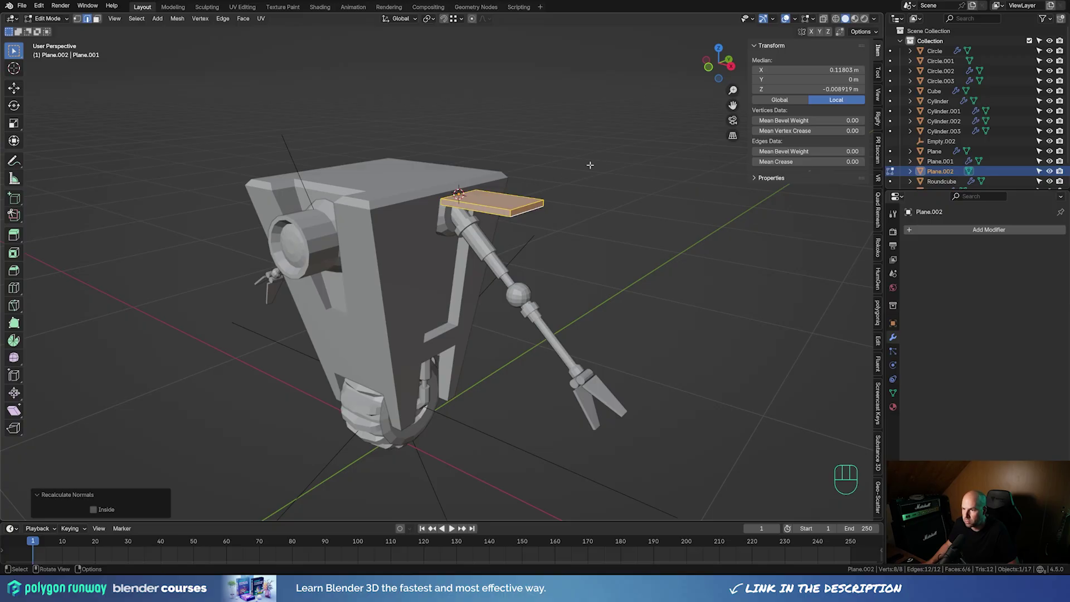
In Object Mode and front view, rotate the shoulder flap about 23.6° so it slopes down over the arm
{"action": "key", "text": "KP_1"}
{"action": "key", "text": "Tab"}
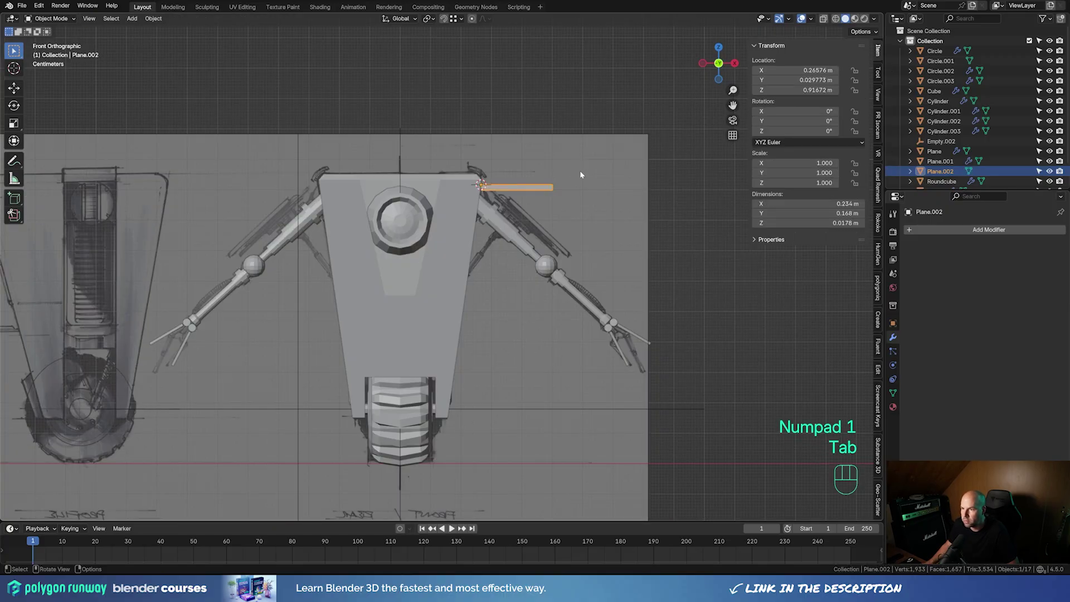
{"action": "key", "text": "r"}
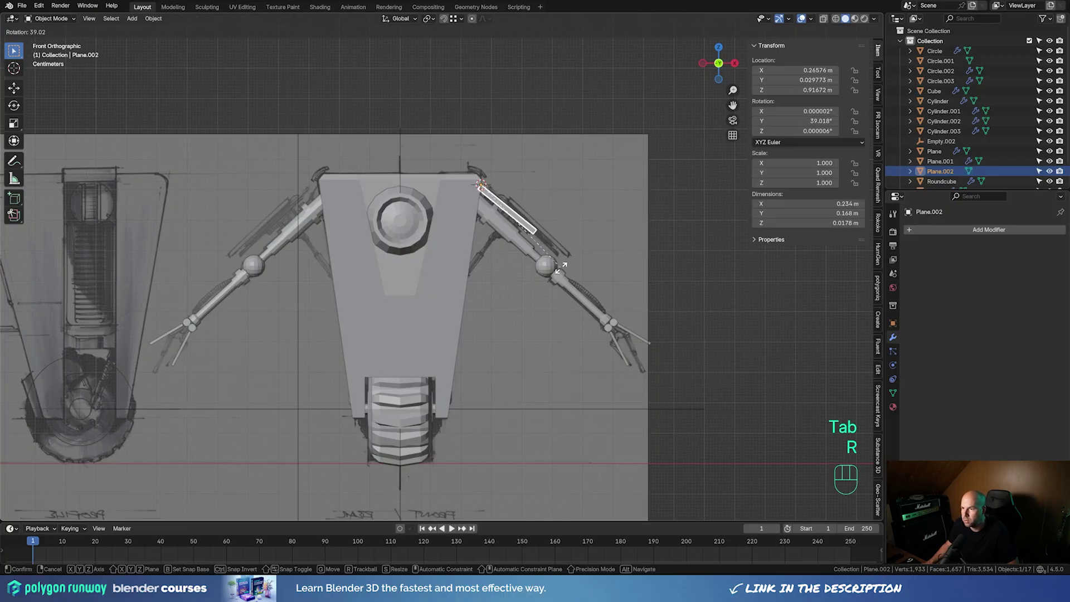
{"action": "left_click", "coordinate": [580, 243]}
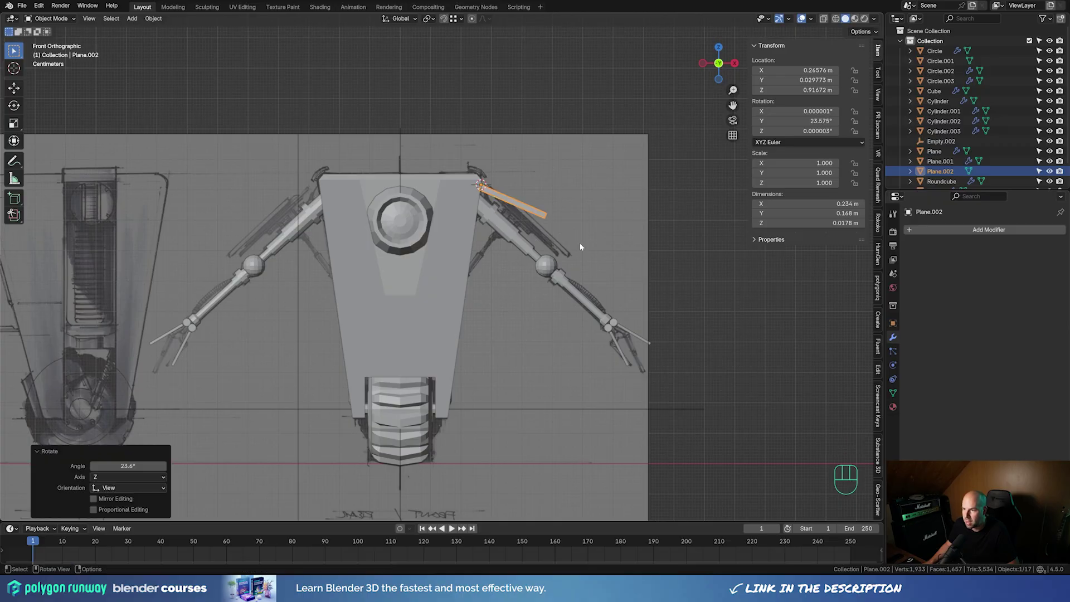
Add a Mirror modifier to the shoulder flap with the robot's body, Cube, as the mirror object
{"action": "left_click", "coordinate": [939, 228]}
{"action": "type", "text": "m"}
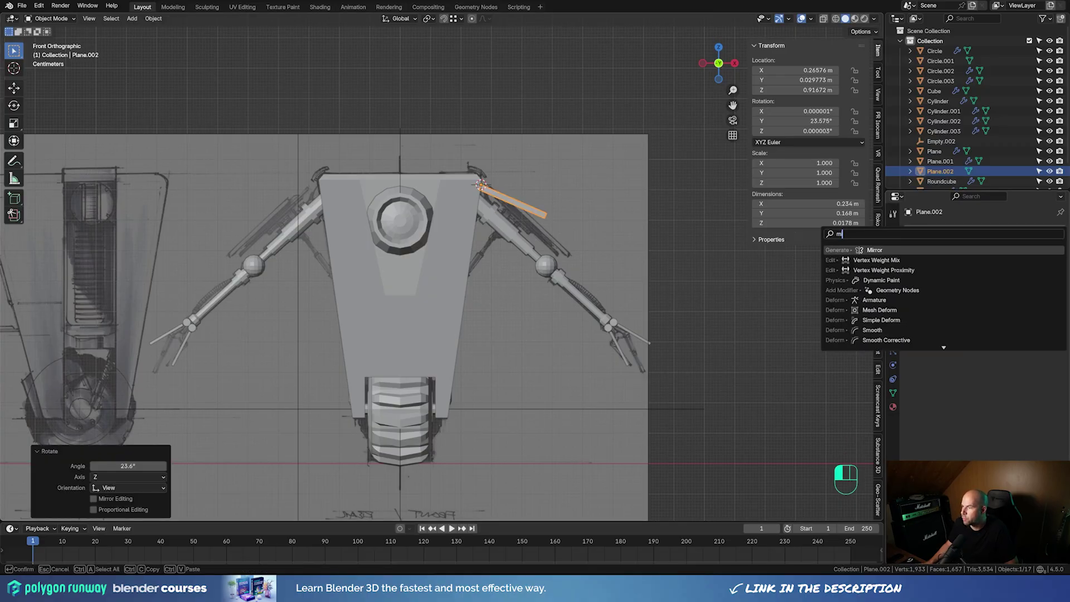
{"action": "key", "text": "Return"}
{"action": "left_click", "coordinate": [1046, 297]}
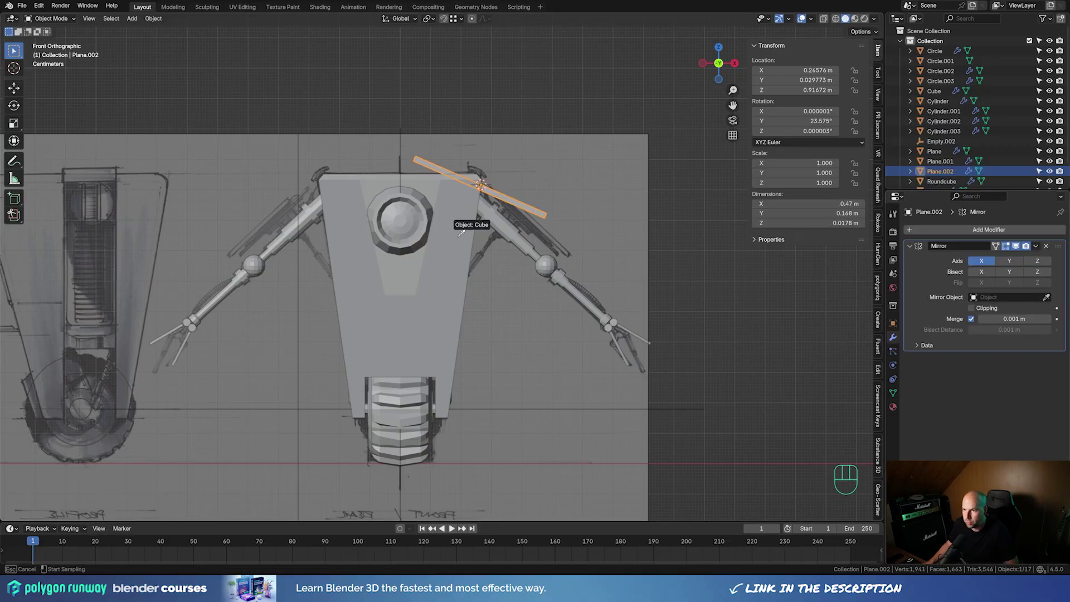
{"action": "left_click", "coordinate": [397, 210]}
{"action": "middle_click_drag", "start_coordinate": [592, 251], "coordinate": [593, 284]}
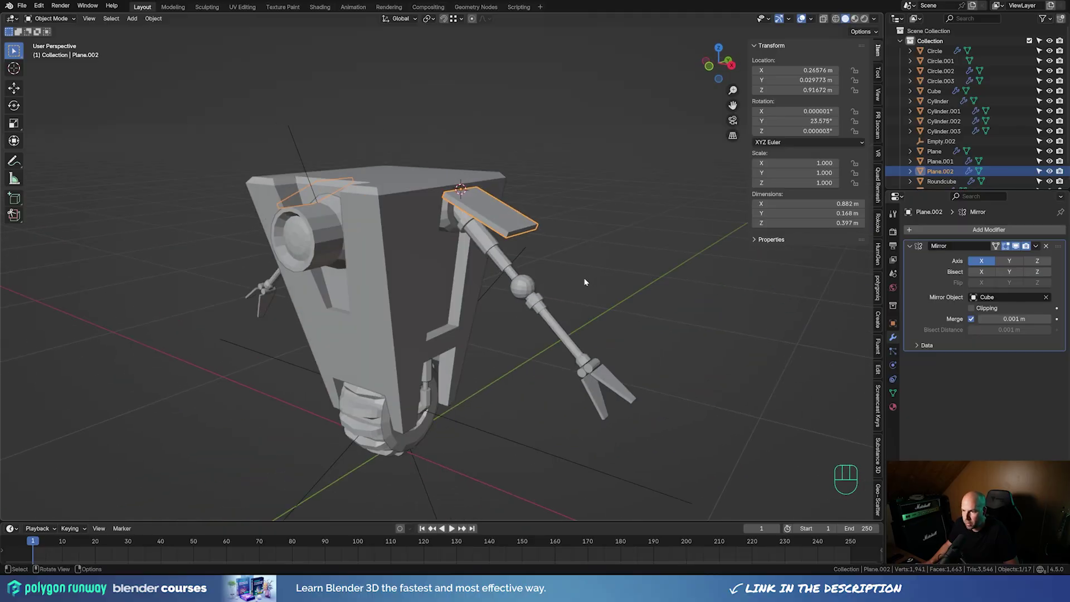
Edge-slide the selected edge below the body's side opening by a factor of about -0.322
{"action": "left_click", "coordinate": [449, 337]}
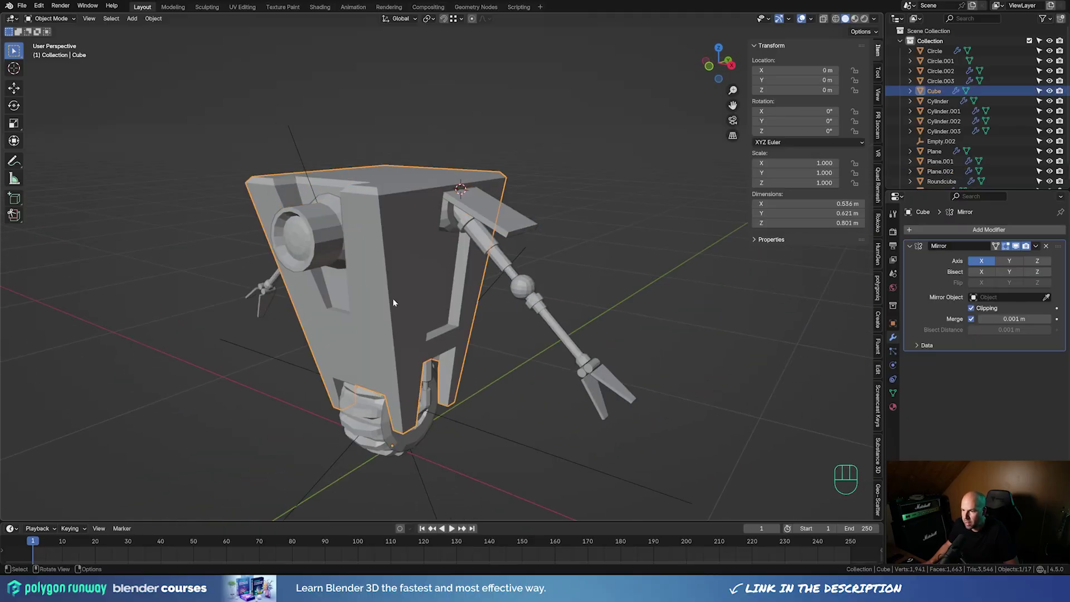
{"action": "key", "text": "Tab"}
{"action": "key", "text": "g"}
{"action": "key", "text": "g"}
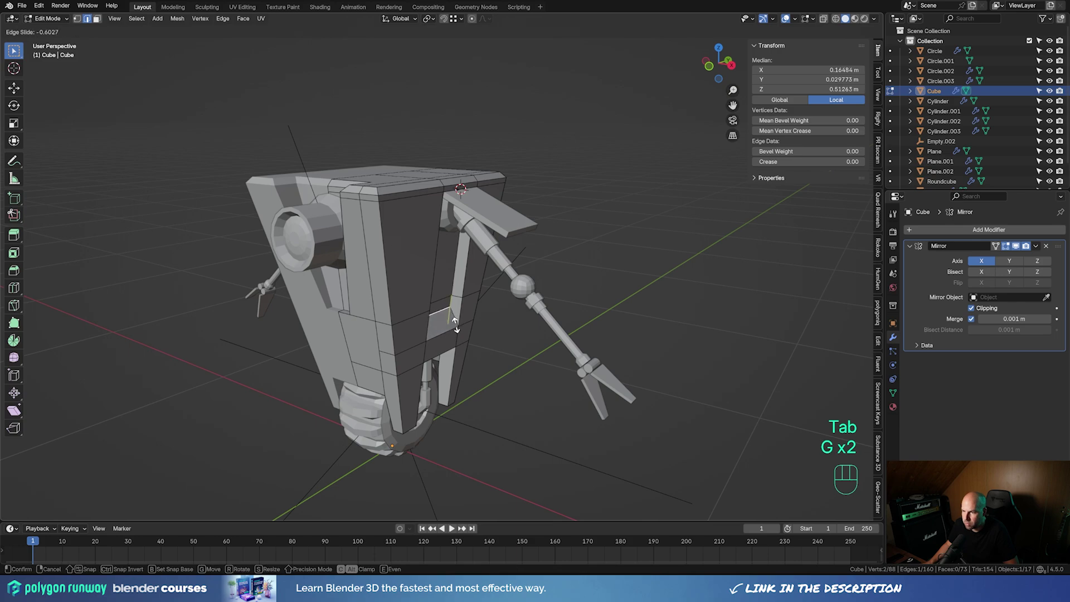
{"action": "left_click", "coordinate": [455, 330]}
Duplicate the body's front wheel-opening edges in place and separate them into their own object
{"action": "middle_click_drag", "start_coordinate": [454, 330], "coordinate": [289, 326]}
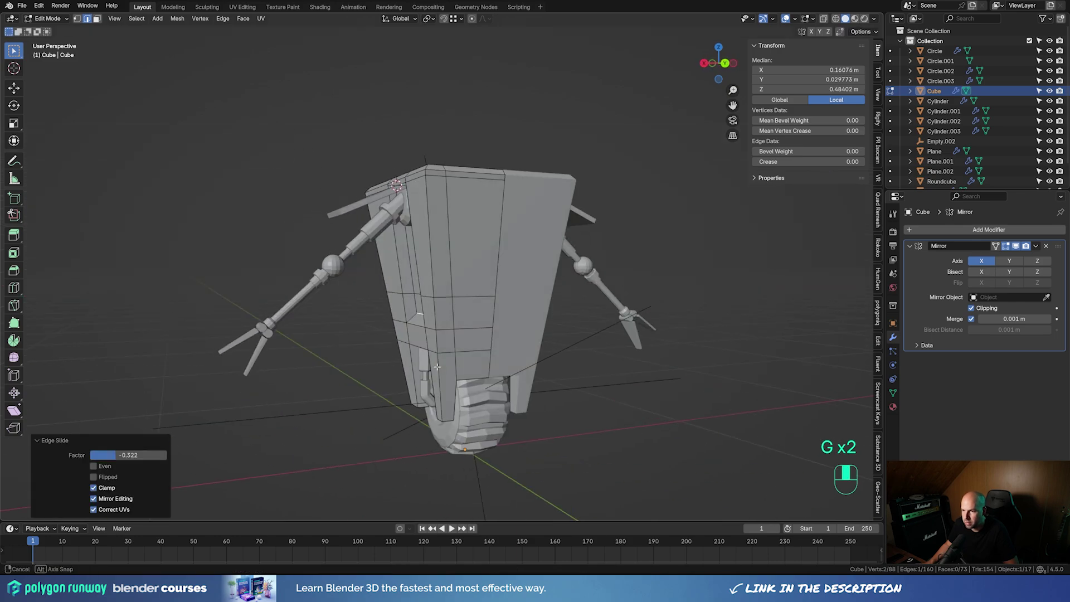
{"action": "middle_click_drag", "start_coordinate": [426, 370], "coordinate": [521, 365]}
{"action": "scroll", "coordinate": [485, 341], "scroll_direction": "up", "scroll_amount": 2}
{"action": "middle_click_drag", "start_coordinate": [521, 365], "coordinate": [519, 282], "text": "shift"}
{"action": "scroll", "coordinate": [479, 327], "scroll_direction": "up", "scroll_amount": 2}
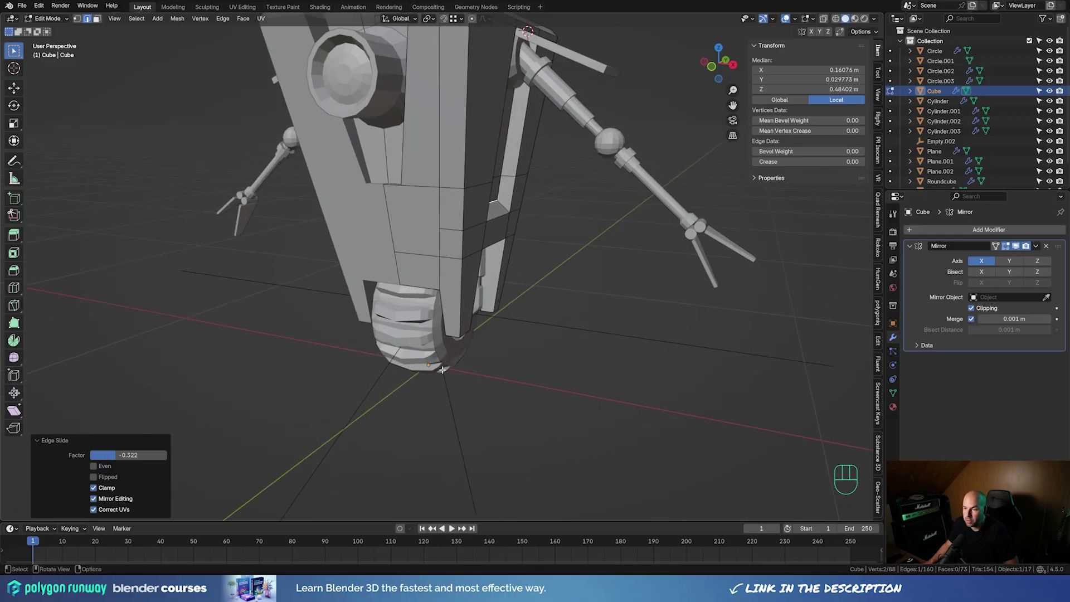
{"action": "left_click", "coordinate": [415, 284]}
{"action": "left_click", "coordinate": [444, 310], "text": "shift"}
{"action": "middle_click_drag", "start_coordinate": [549, 325], "coordinate": [525, 322]}
{"action": "key", "text": "shift+d"}
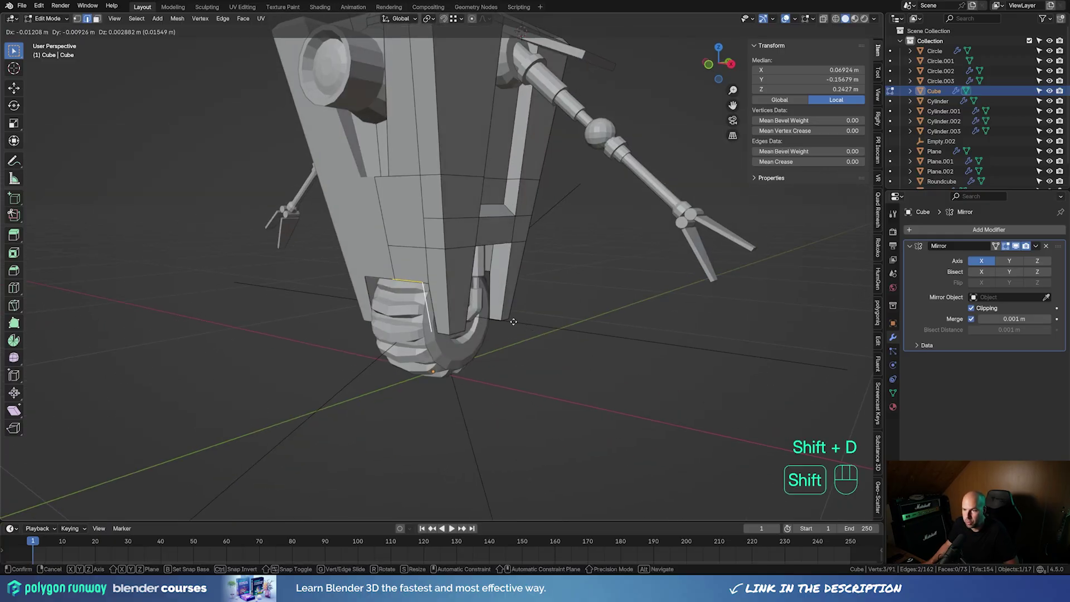
{"action": "right_click", "coordinate": [633, 358]}
{"action": "key", "text": "p"}
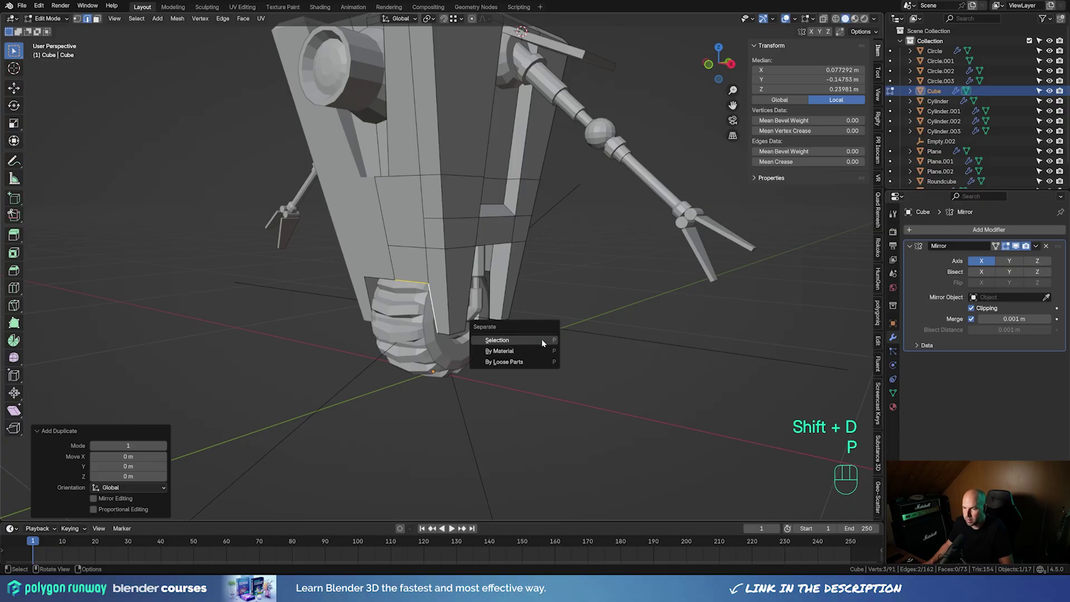
{"action": "left_click", "coordinate": [543, 337]}
{"action": "key", "text": "Tab"}
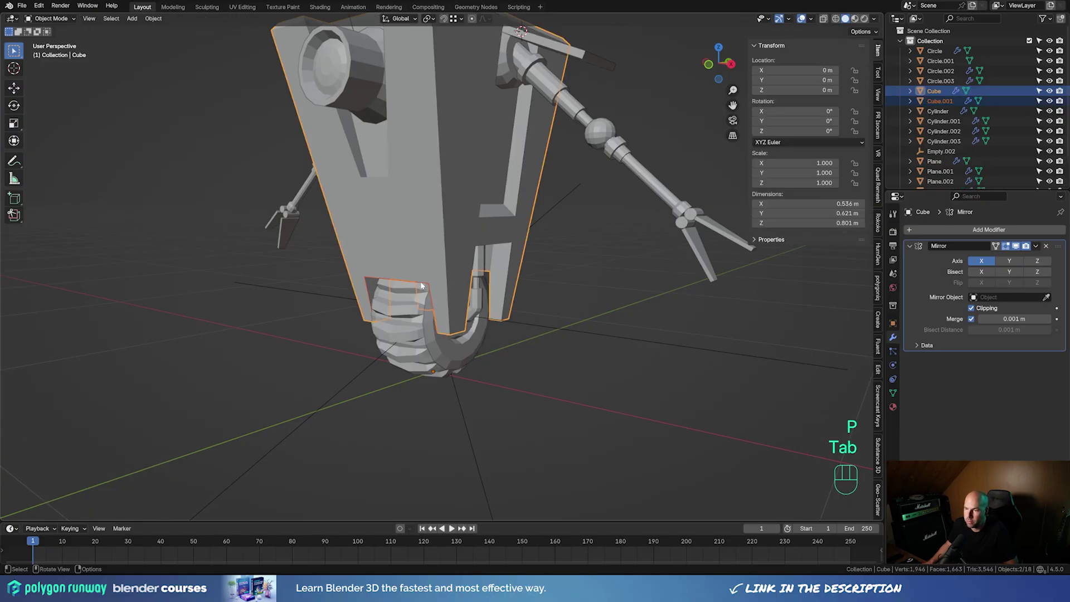
Extrude all the separated wheel-opening edges about 0.062 m forward along the Y axis
{"action": "left_click", "coordinate": [421, 283]}
{"action": "key", "text": "Tab"}
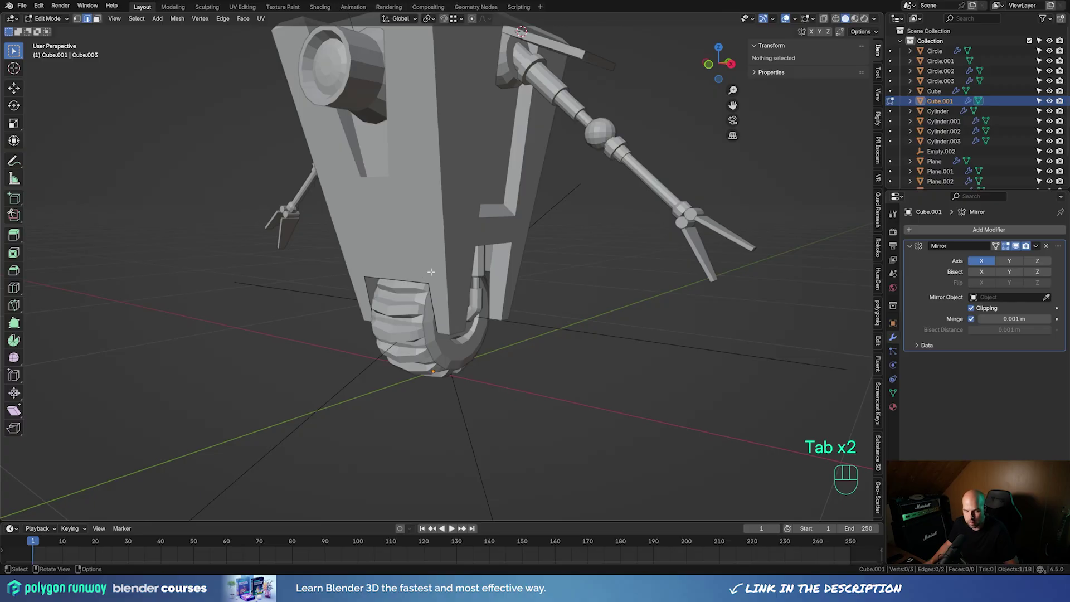
{"action": "key", "text": "a"}
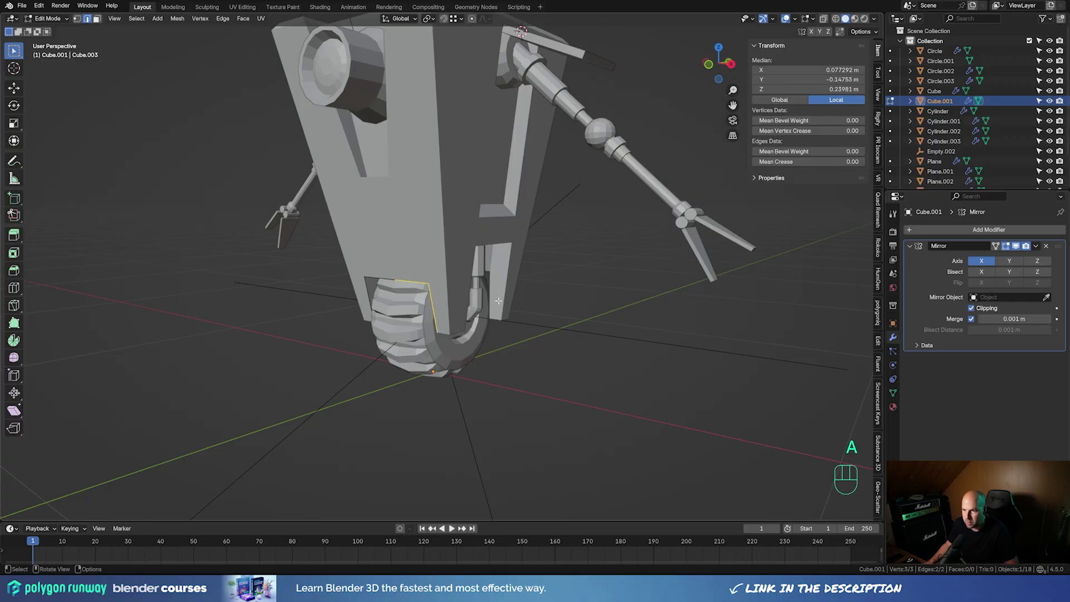
{"action": "key", "text": "1"}
{"action": "key", "text": "e"}
{"action": "key", "text": "y"}
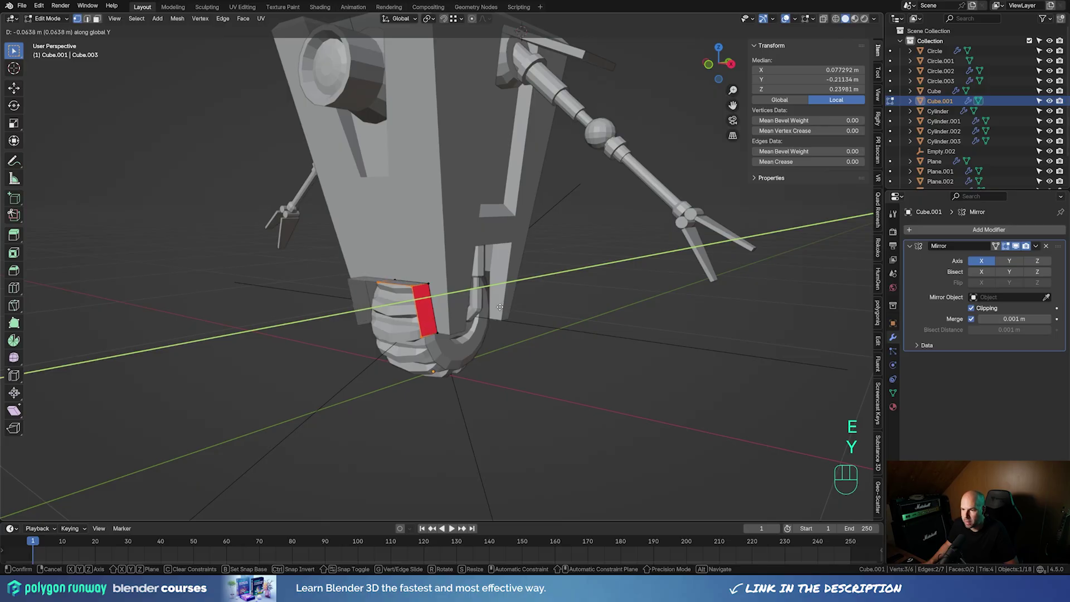
{"action": "left_click", "coordinate": [500, 305]}
In right side view with X-ray on, pull the fender's outer edges closer to the body and shear them by 0.265
{"action": "key", "text": "KP_3"}
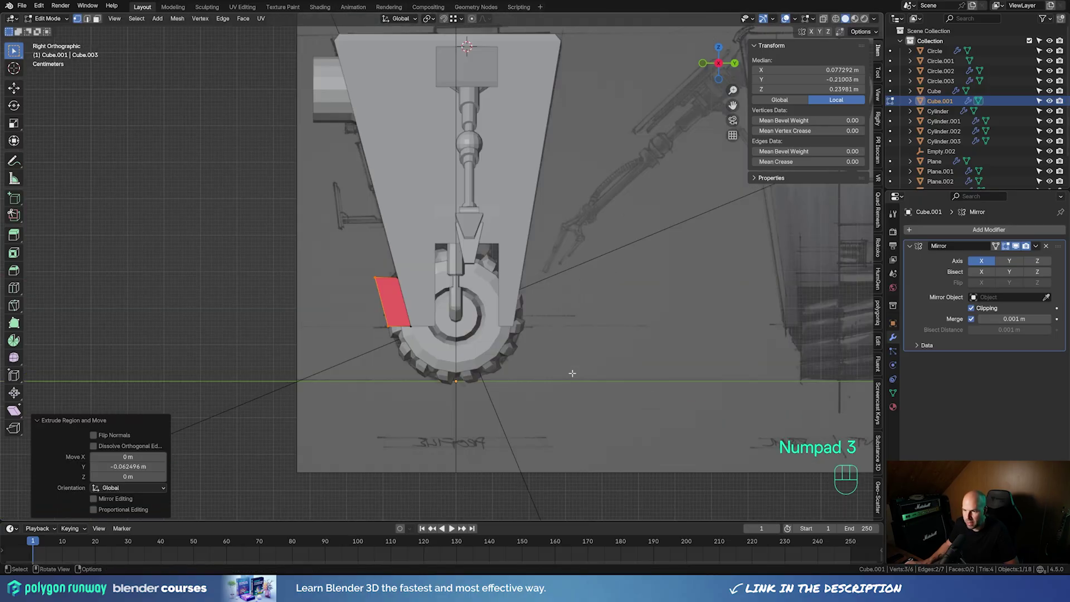
{"action": "scroll", "coordinate": [434, 299], "scroll_direction": "up", "scroll_amount": 4}
{"action": "key", "text": "z"}
{"action": "key", "text": "z"}
{"action": "key", "text": "z"}
{"action": "left_click", "coordinate": [345, 589]}
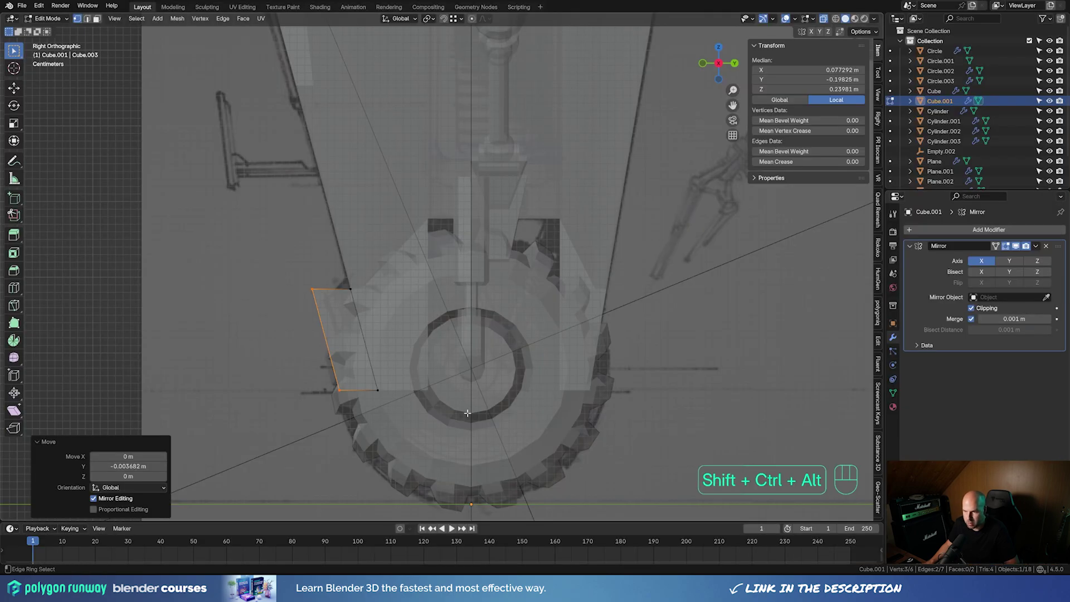
{"action": "key", "text": "shift+ctrl+alt+s"}
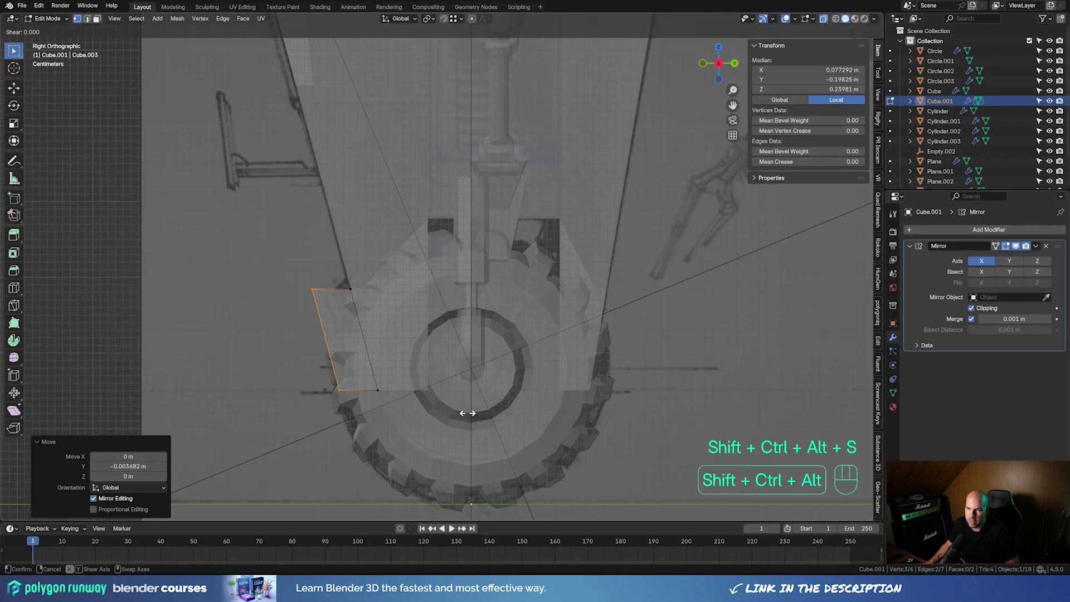
{"action": "left_click", "coordinate": [535, 399]}
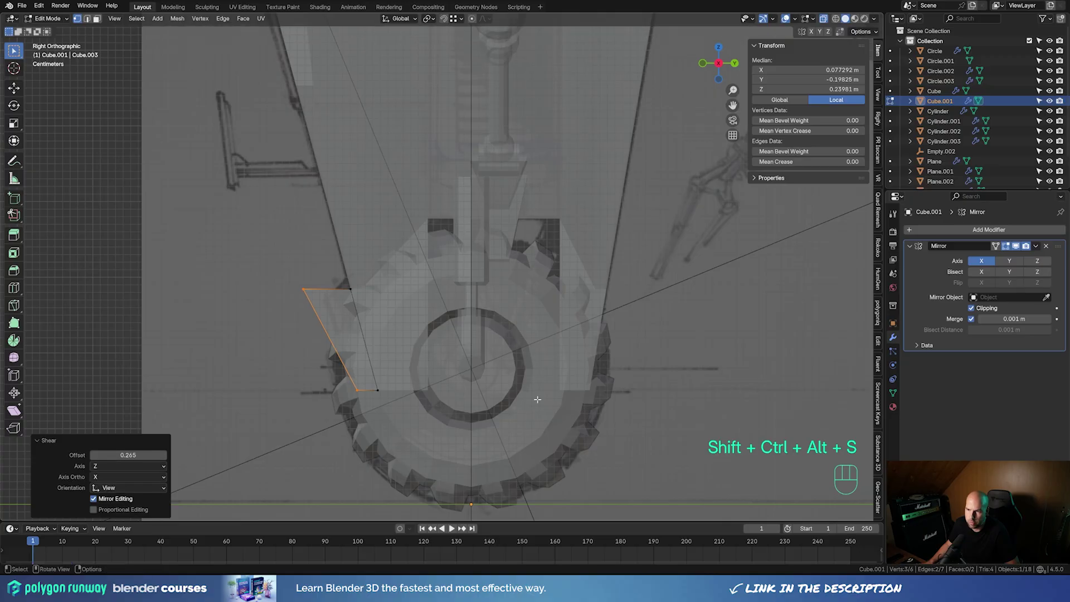
Move the fender's upper outer vertices down and toward the body to match the reference, and leave Edit Mode
{"action": "key", "text": "KP_3"}
{"action": "left_click_drag", "start_coordinate": [263, 252], "coordinate": [346, 369]}
{"action": "key", "text": "g"}
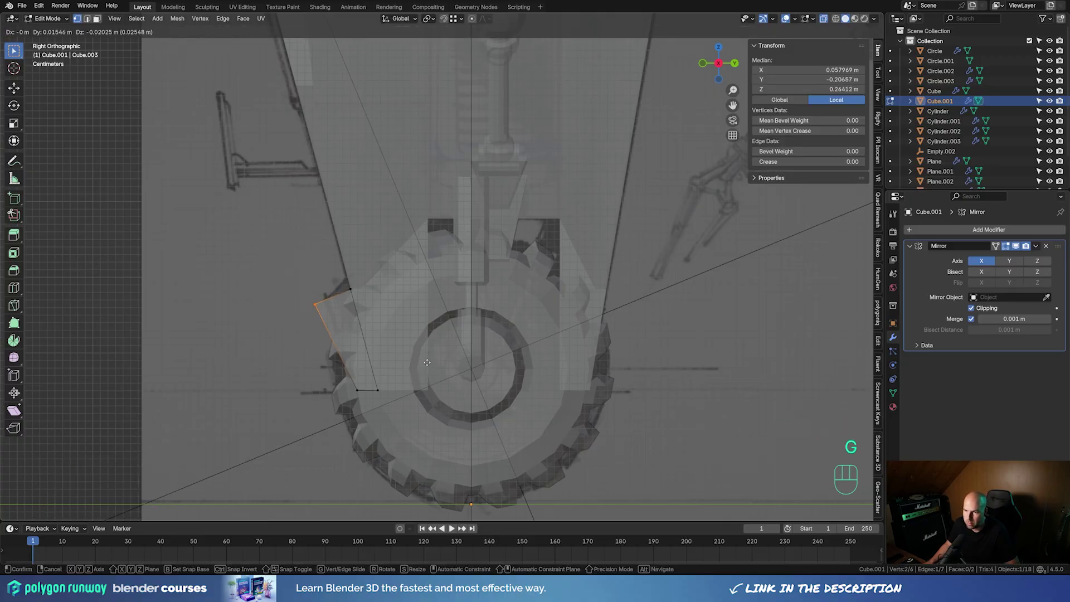
{"action": "left_click", "coordinate": [407, 353]}
{"action": "middle_click_drag", "start_coordinate": [406, 353], "coordinate": [423, 312]}
{"action": "key", "text": "Tab"}
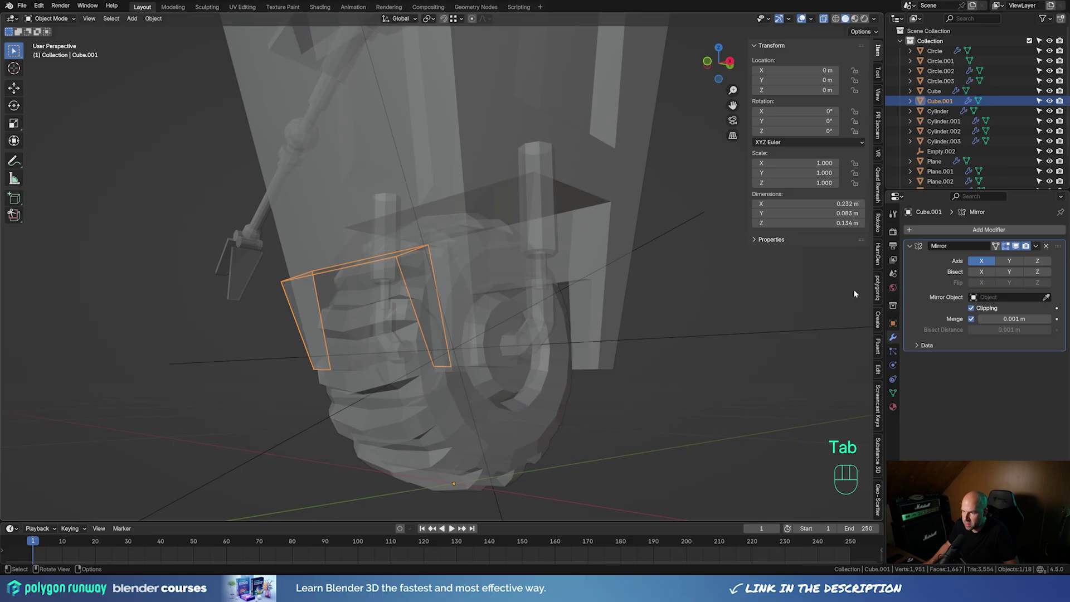
Add a Solidify modifier with -0.009 m thickness to the wheel fender and turn X-ray off
{"action": "left_click", "coordinate": [956, 229]}
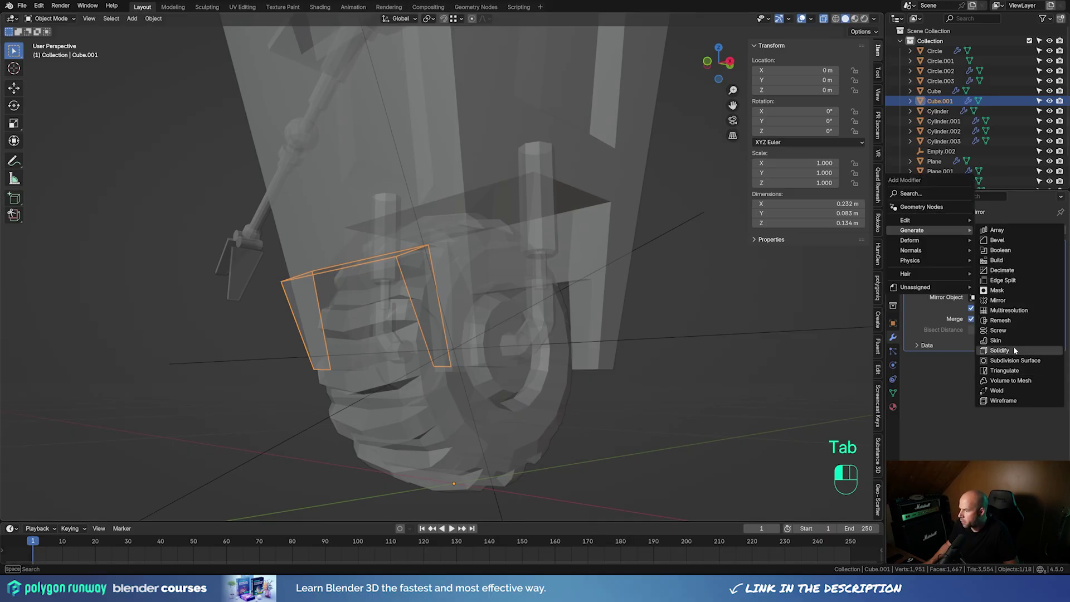
{"action": "left_click", "coordinate": [999, 350]}
{"action": "middle_click_drag", "start_coordinate": [424, 279], "coordinate": [389, 269]}
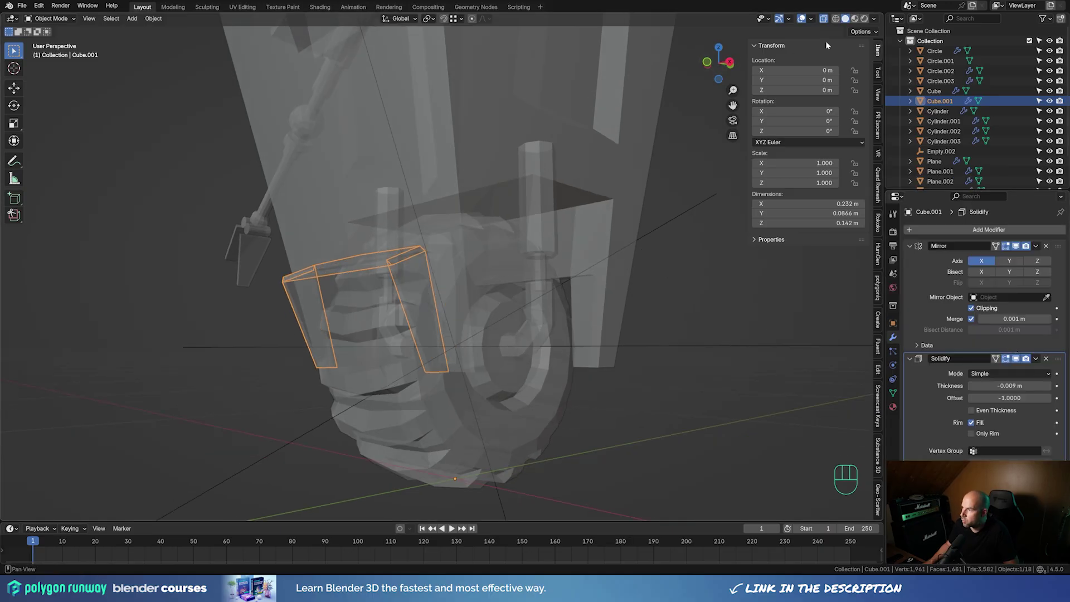
{"action": "left_click", "coordinate": [828, 20]}
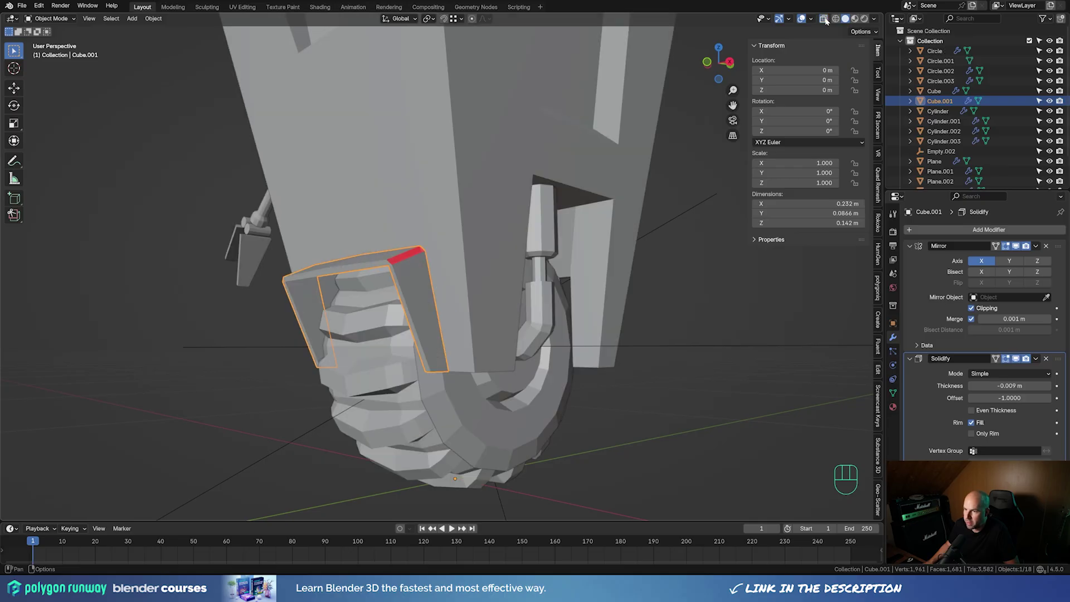
Recalculate the normals of the whole wheel fender mesh and return to Object Mode
{"action": "middle_click_drag", "start_coordinate": [393, 256], "coordinate": [444, 277]}
{"action": "key", "text": "Tab"}
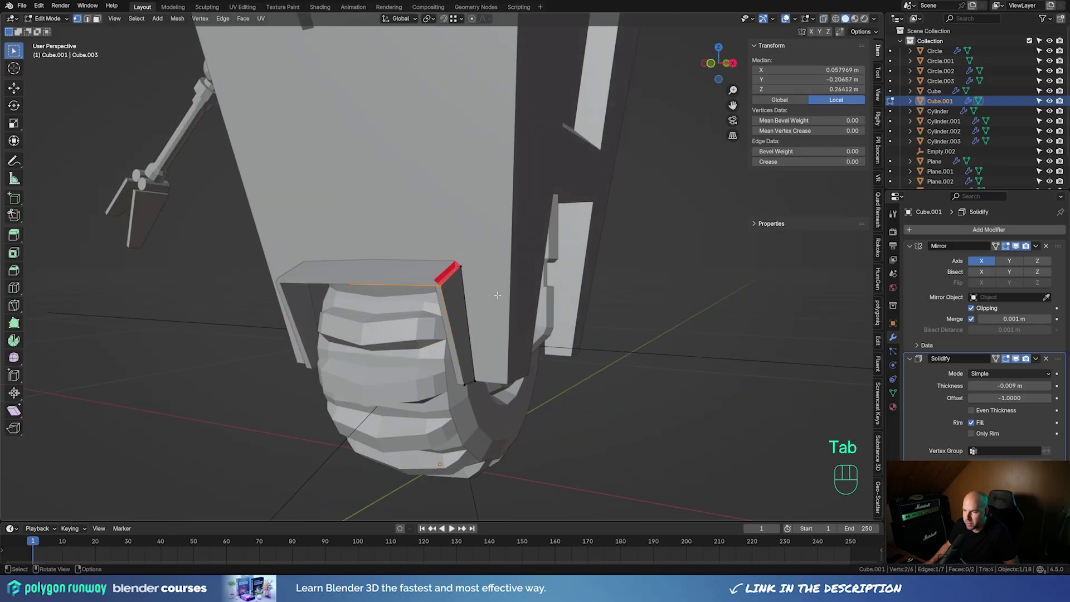
{"action": "key", "text": "a"}
{"action": "key", "text": "shift+n"}
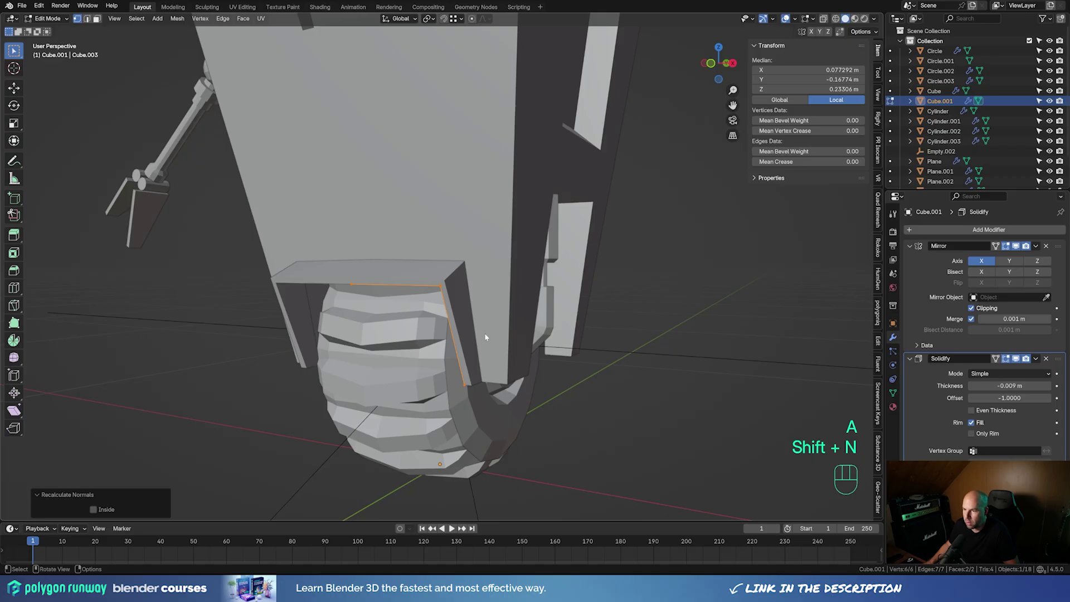
{"action": "key", "text": "Tab"}
Enable Even Thickness on the fender's Solidify modifier and set its thickness to 0.013 m
{"action": "left_click_drag", "start_coordinate": [1010, 385], "coordinate": [1032, 386], "text": "shift"}
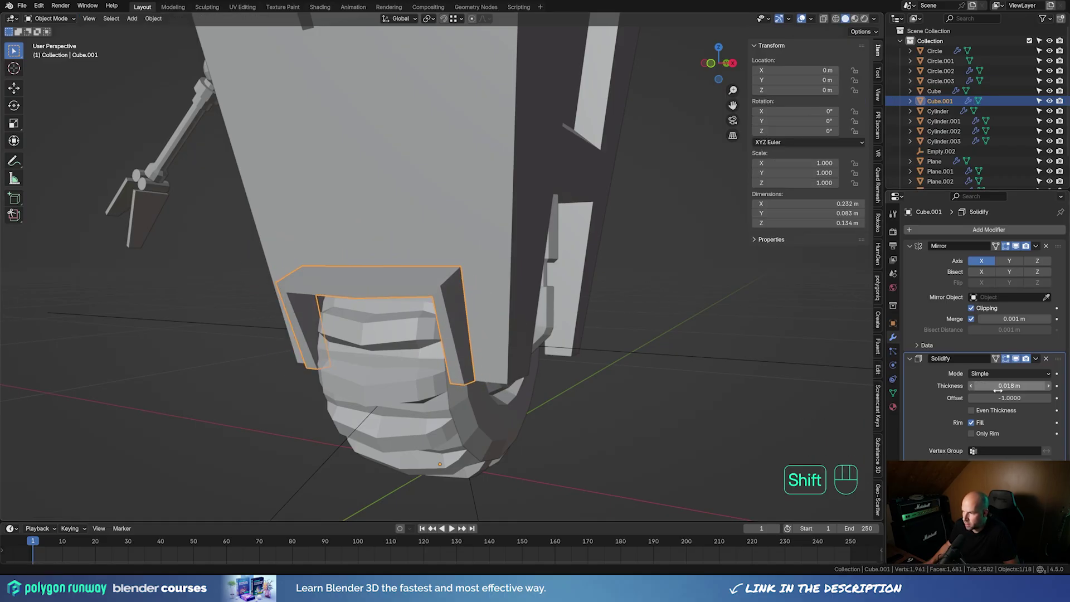
{"action": "left_click", "coordinate": [971, 410]}
{"action": "middle_click_drag", "start_coordinate": [617, 291], "coordinate": [652, 285]}
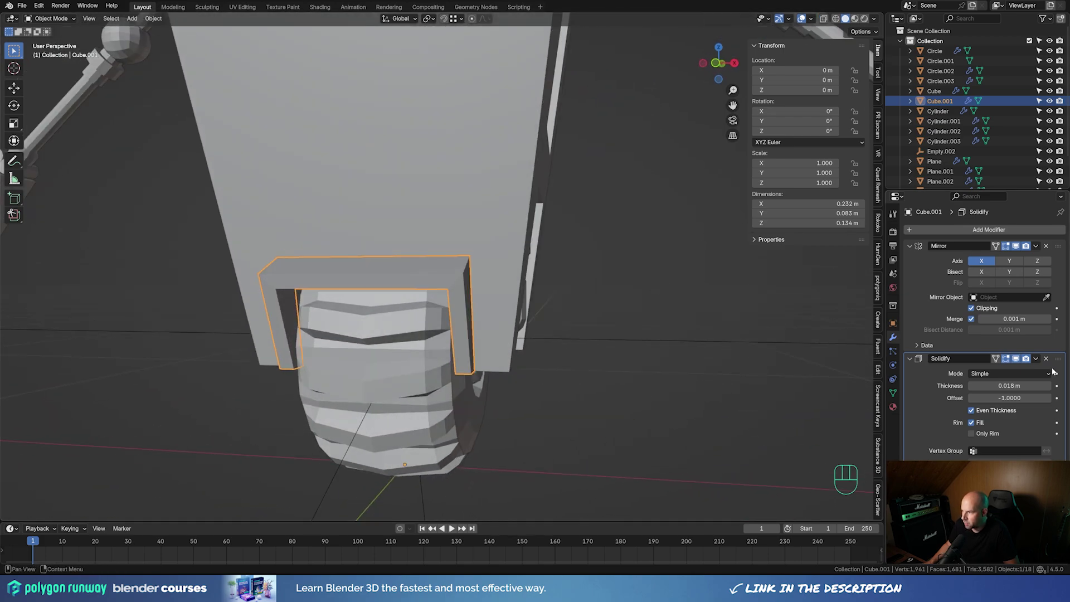
{"action": "mouse_move", "coordinate": [1009, 386]}
{"action": "left_mouse_down"}
{"action": "mouse_move", "coordinate": [997, 385]}
{"action": "mouse_move", "coordinate": [1008, 386]}
{"action": "left_mouse_up"}
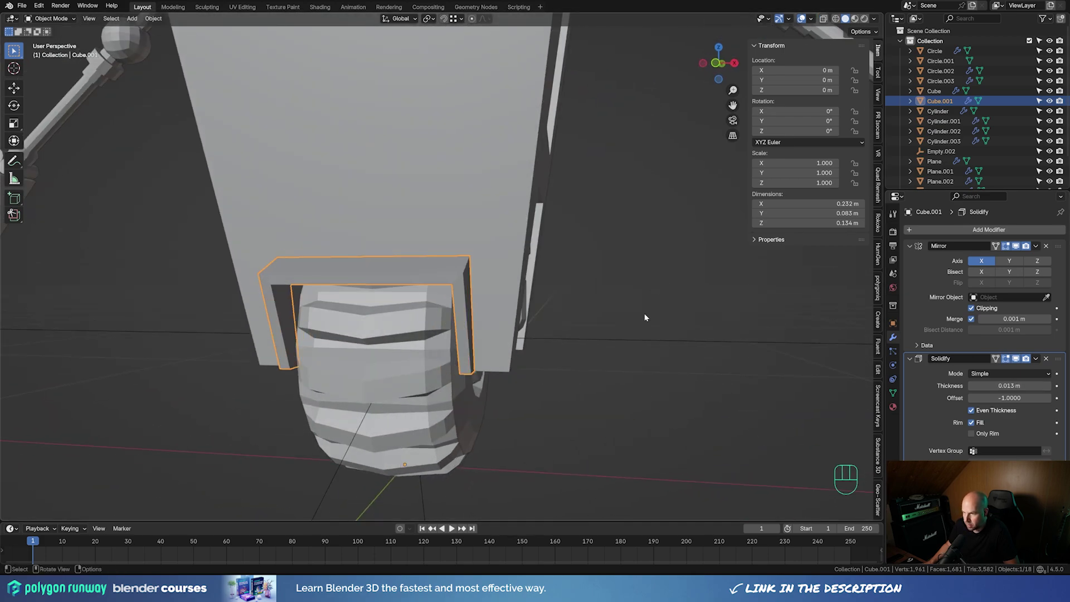
{"action": "middle_click_drag", "start_coordinate": [643, 313], "coordinate": [583, 306]}
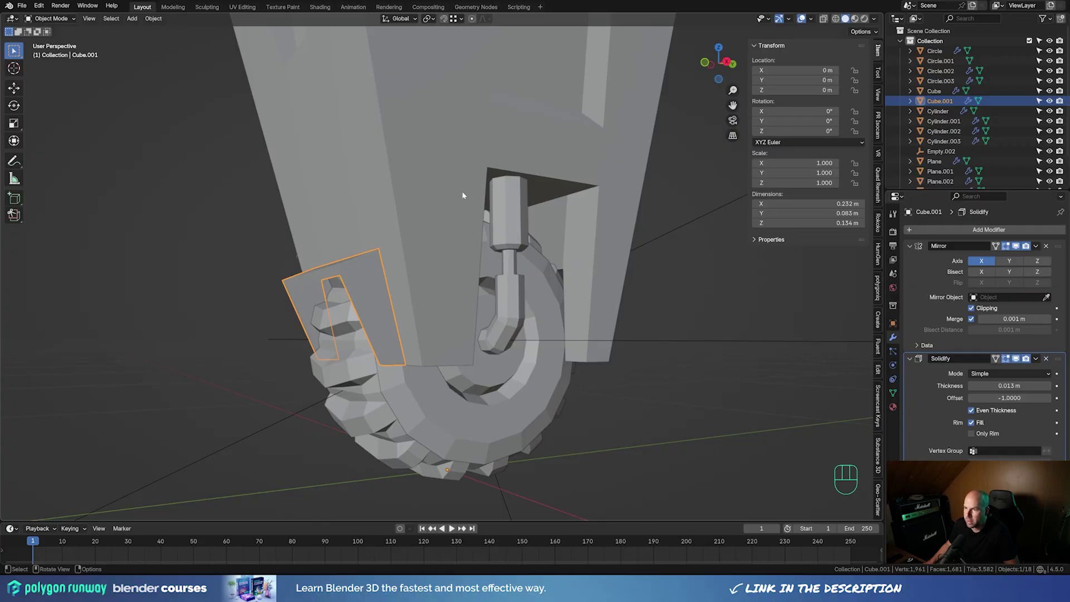
Duplicate the three edges around the body's lower side opening, separate them into their own object, and leave Edit Mode
{"action": "left_click", "coordinate": [372, 589]}
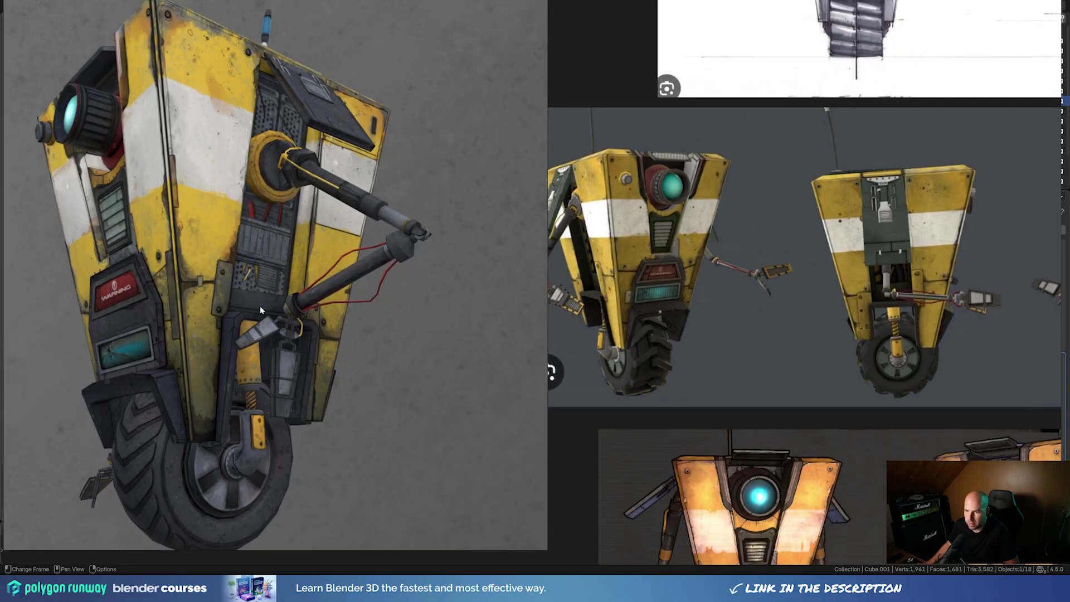
{"action": "key", "text": "alt+Tab"}
{"action": "left_click", "coordinate": [583, 336]}
{"action": "key", "text": "Tab"}
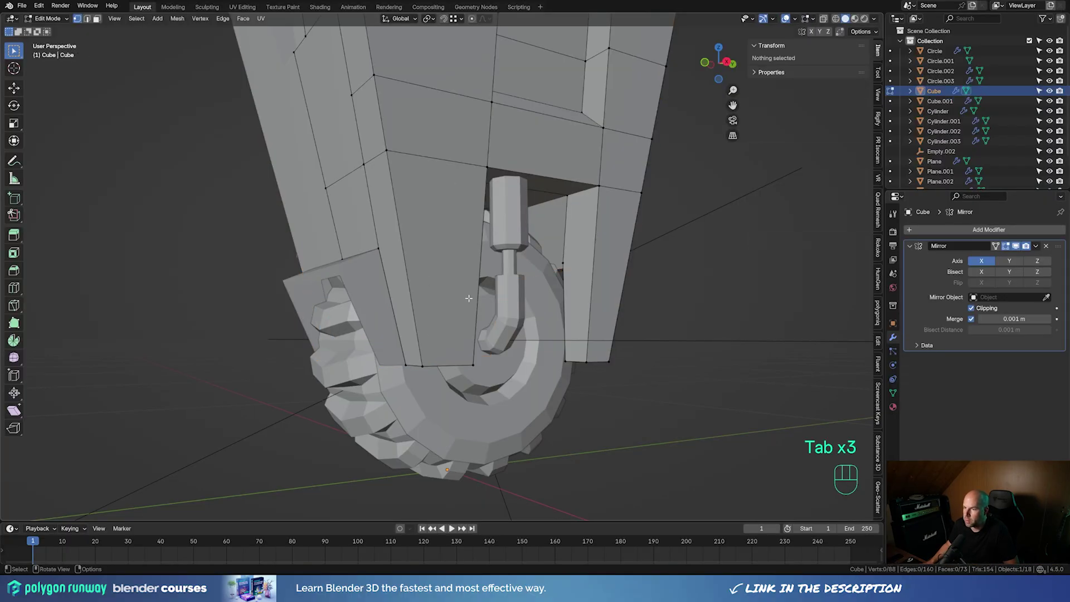
{"action": "left_click", "coordinate": [473, 363]}
{"action": "left_click", "coordinate": [490, 168], "text": "shift"}
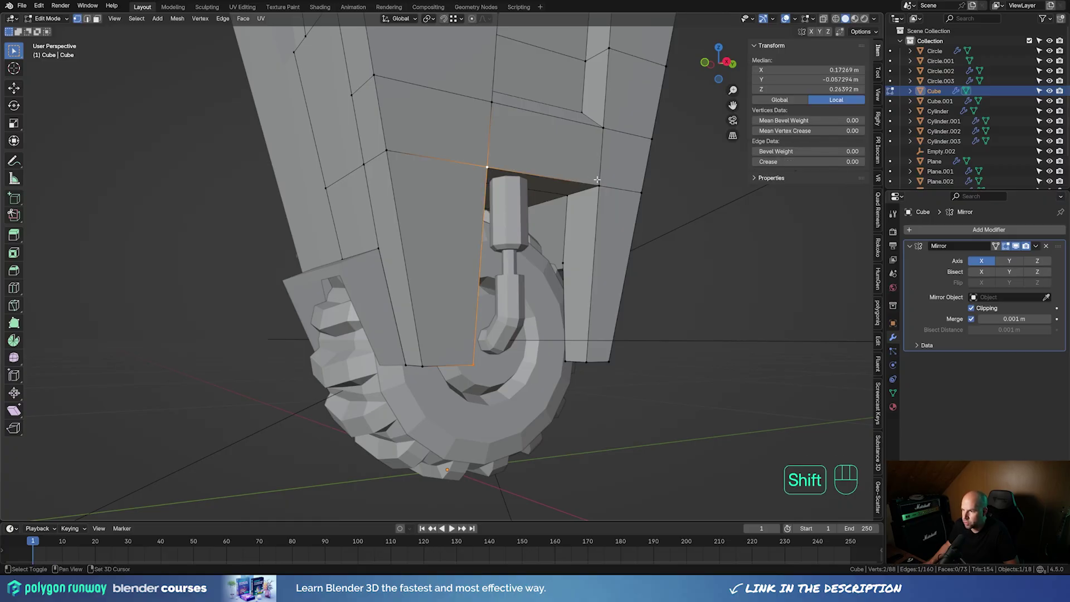
{"action": "left_click", "coordinate": [599, 186], "text": "shift"}
{"action": "key", "text": "shift+d"}
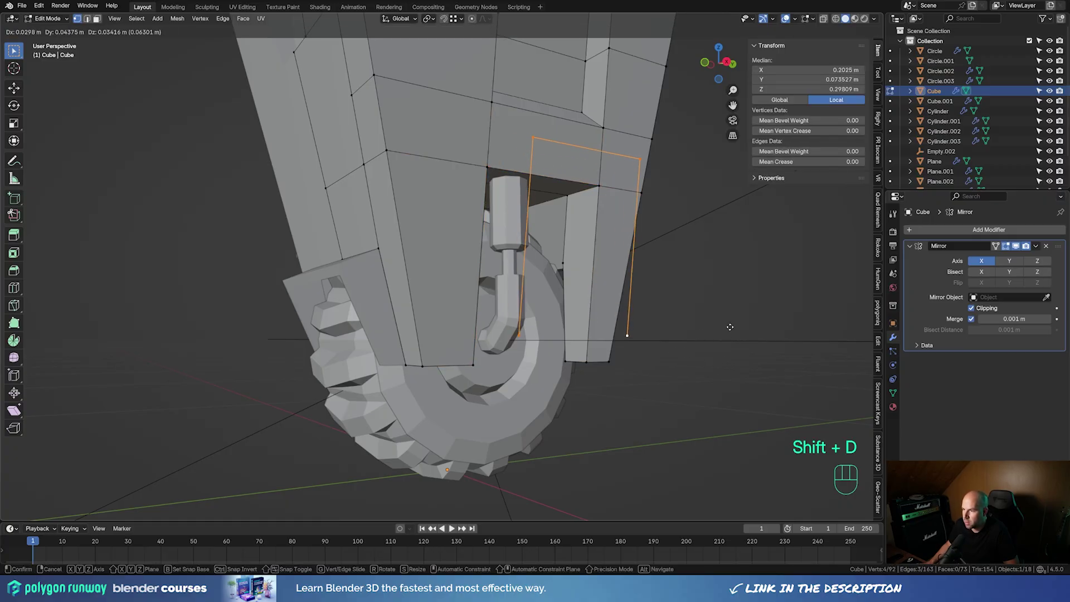
{"action": "right_click", "coordinate": [763, 325]}
{"action": "key", "text": "p"}
{"action": "left_click", "coordinate": [739, 326]}
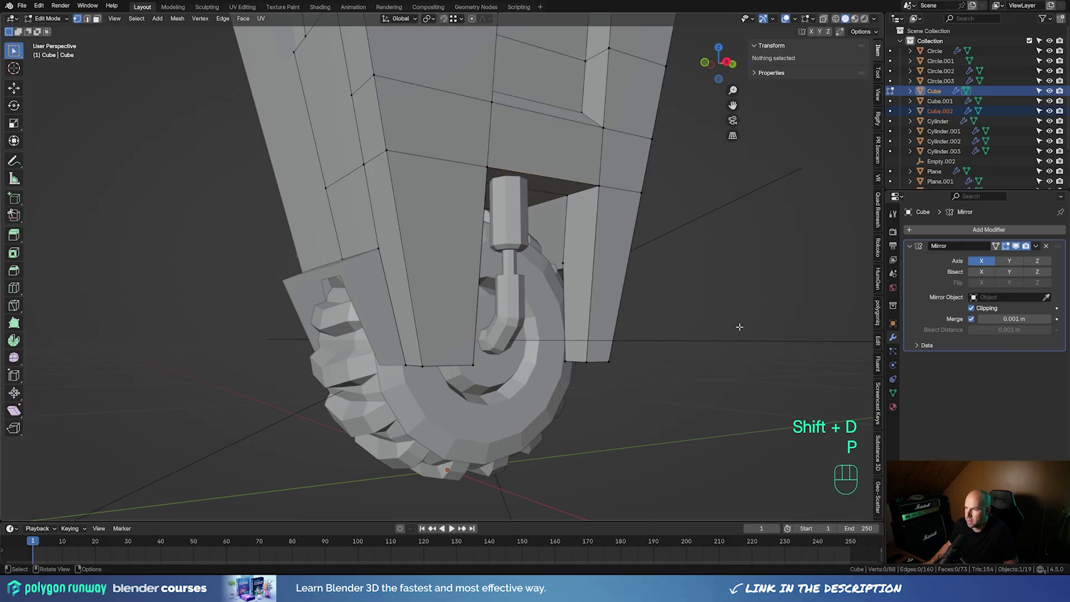
{"action": "key", "text": "Tab"}
Extrude the separated side-opening edges outward along X by about 0.024 m and recalculate the mesh's normals
{"action": "left_click", "coordinate": [591, 186]}
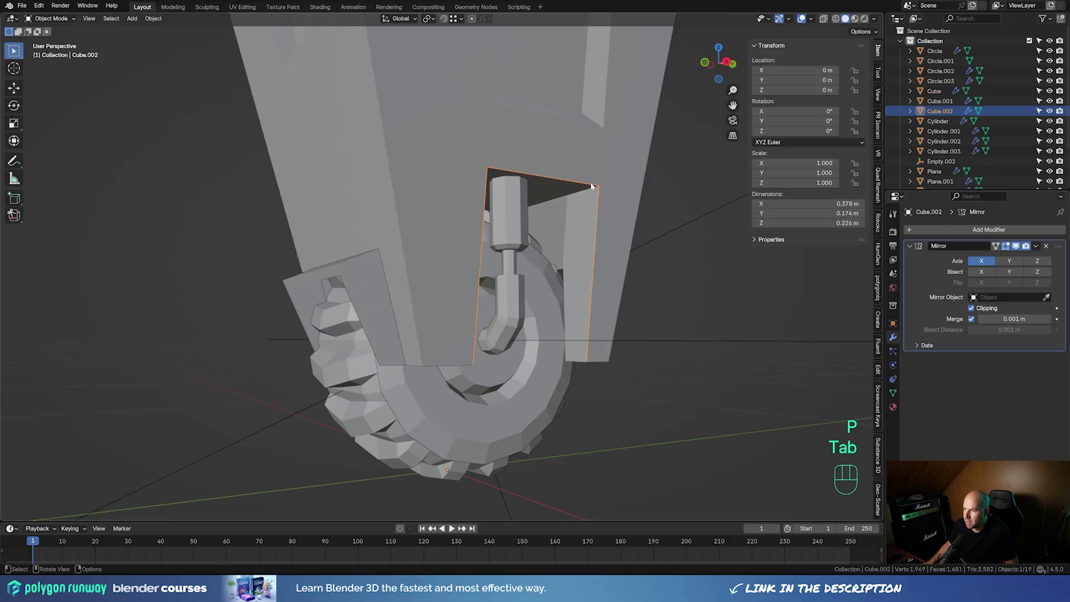
{"action": "key", "text": "Tab"}
{"action": "key", "text": "a"}
{"action": "middle_click_drag", "start_coordinate": [629, 254], "coordinate": [656, 261]}
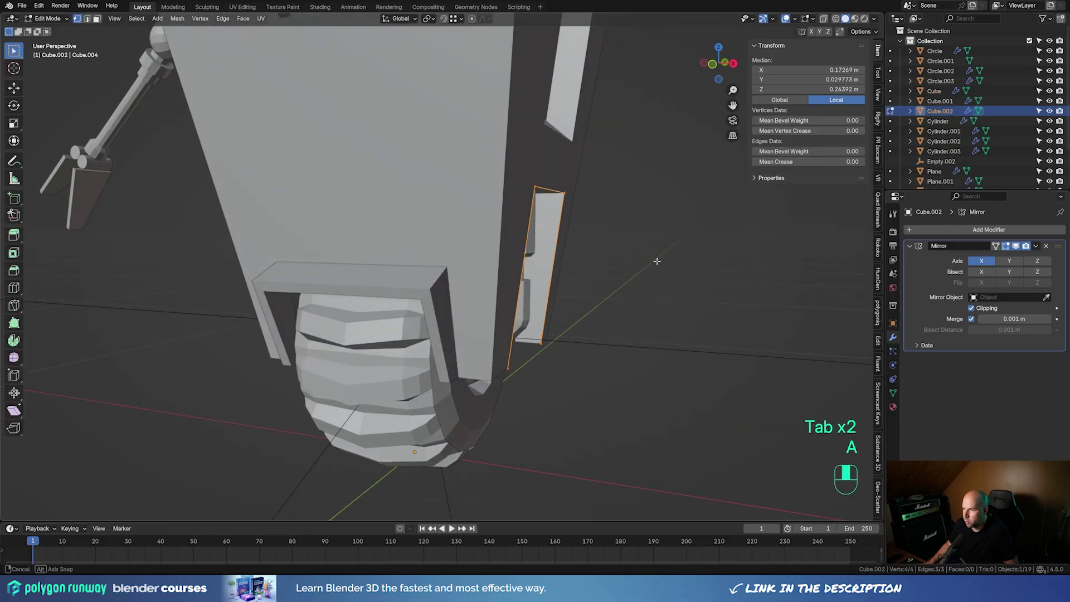
{"action": "key", "text": "e"}
{"action": "key", "text": "x"}
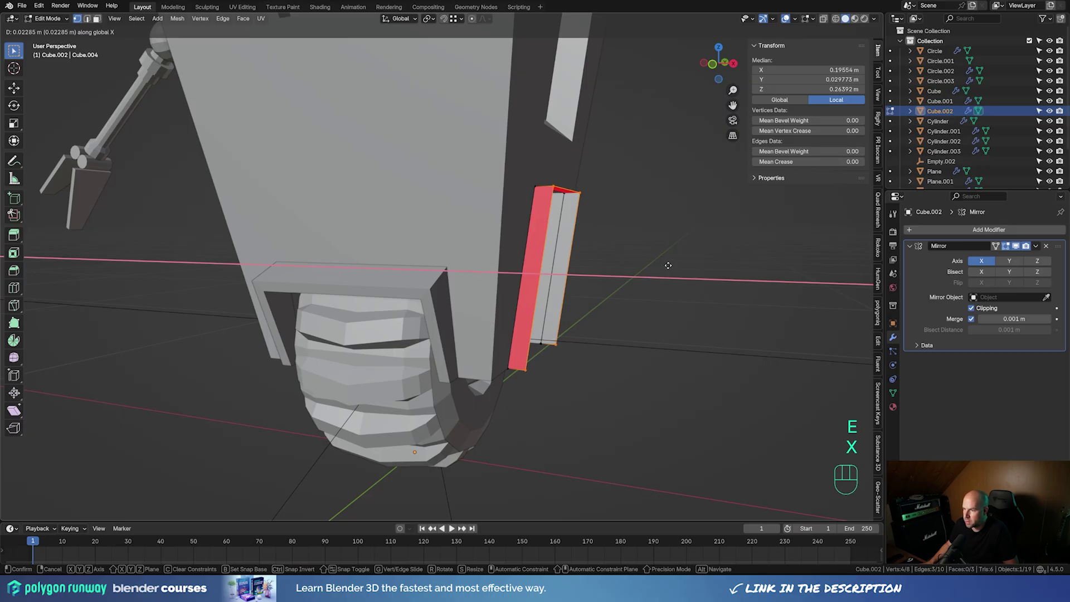
{"action": "left_click", "coordinate": [666, 266]}
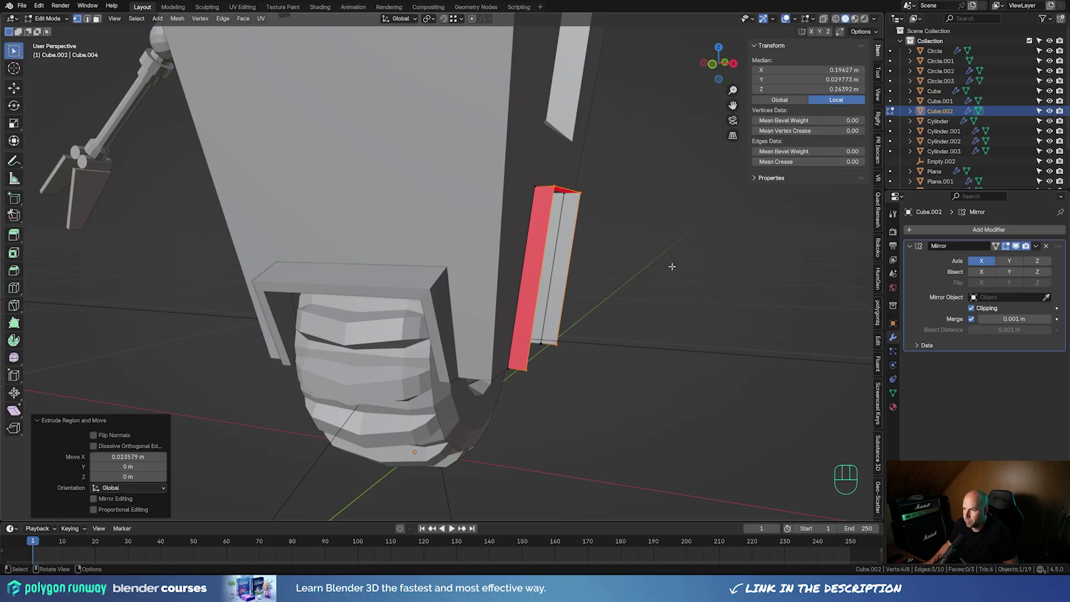
{"action": "middle_click_drag", "start_coordinate": [667, 265], "coordinate": [695, 286]}
{"action": "key", "text": "a"}
{"action": "key", "text": "shift+n"}
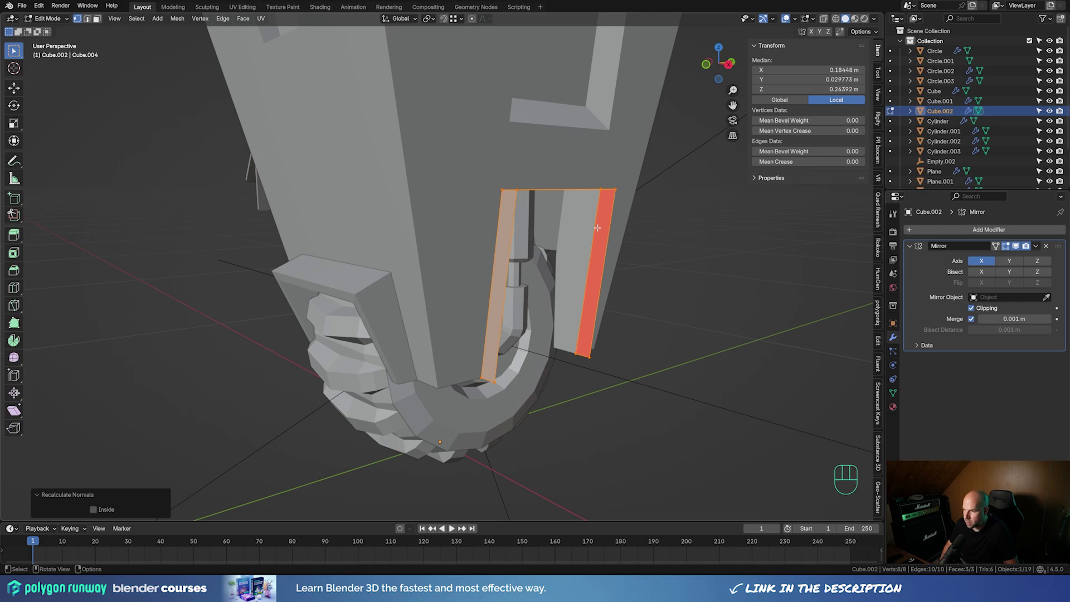
Move the side frame's upper outer vertices about 0.016 m down and slightly outward, and its lower outer vertices about 0.01 m inward
{"action": "key", "text": "KP_1"}
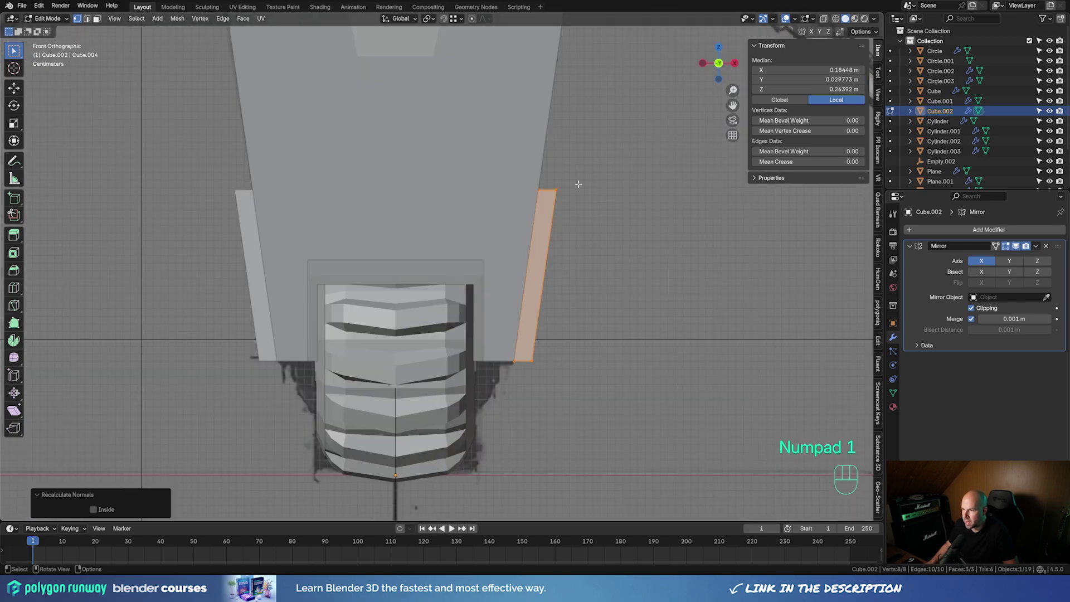
{"action": "left_click", "coordinate": [824, 19]}
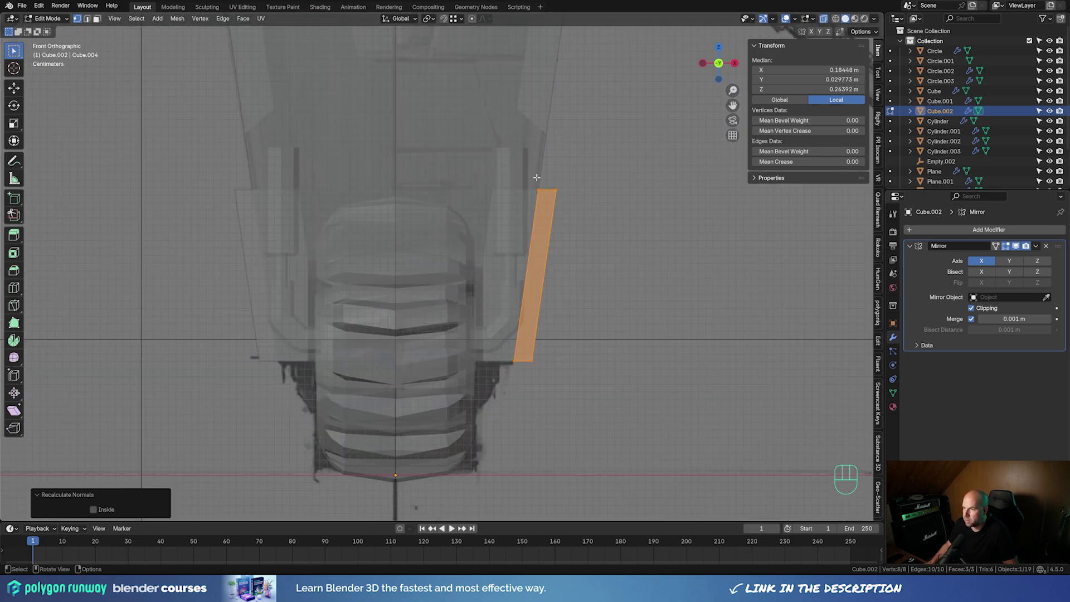
{"action": "left_click_drag", "start_coordinate": [548, 174], "coordinate": [584, 226]}
{"action": "key", "text": "g"}
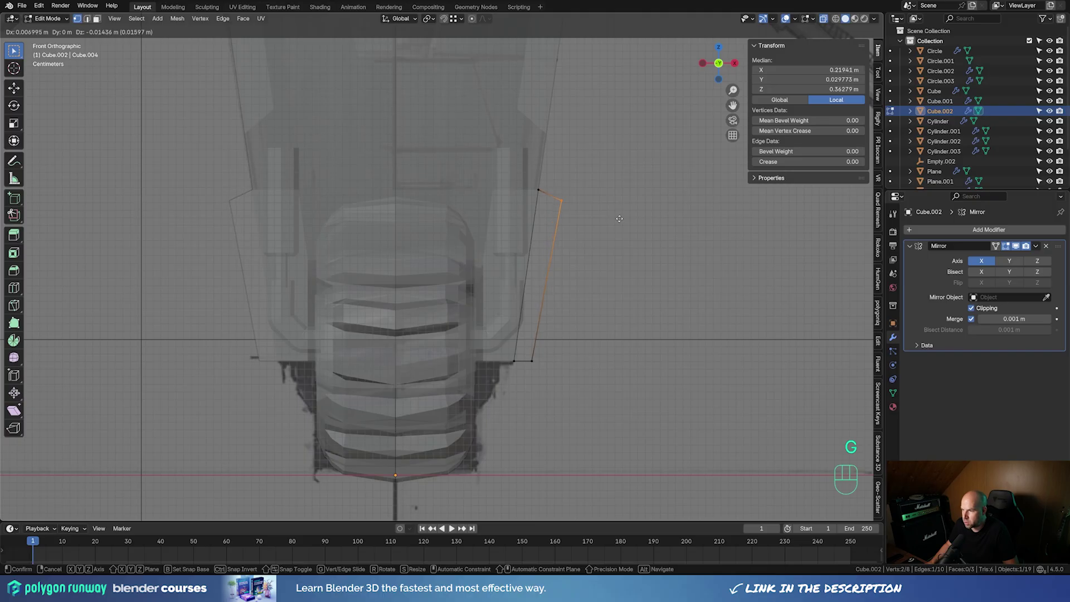
{"action": "left_click", "coordinate": [618, 219]}
{"action": "left_click", "coordinate": [547, 366]}
{"action": "key", "text": "g"}
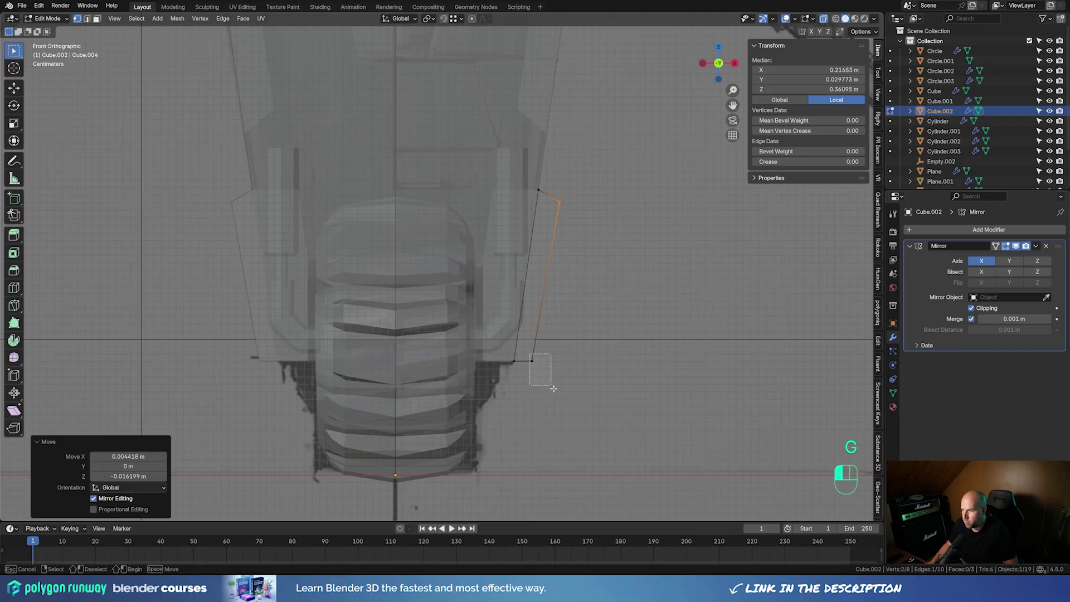
{"action": "left_click", "coordinate": [561, 409]}
{"action": "middle_click_drag", "start_coordinate": [611, 322], "coordinate": [566, 321]}
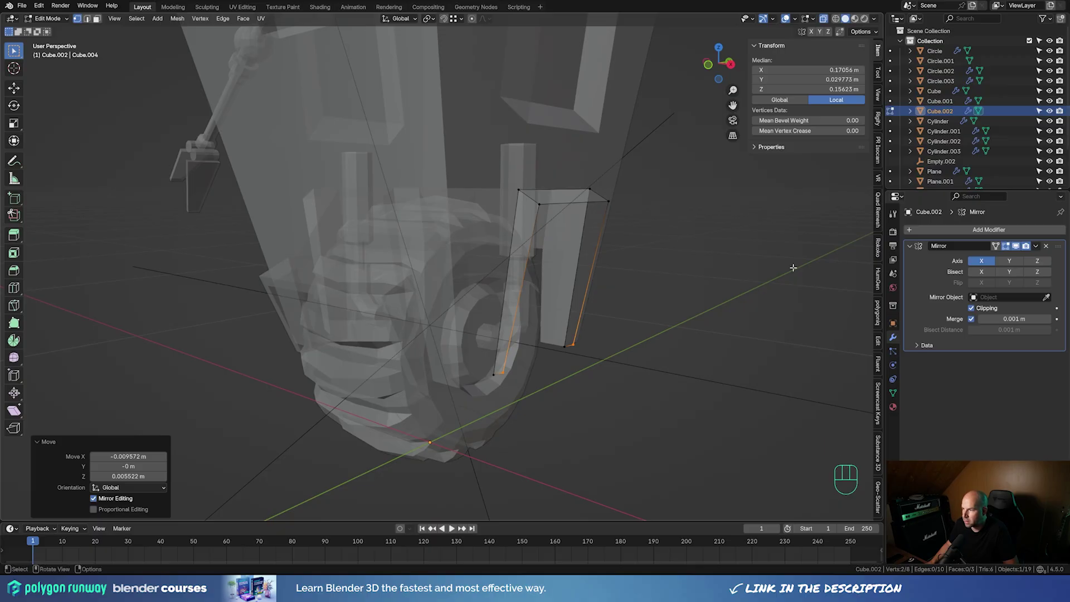
{"action": "key", "text": "Tab"}
{"action": "left_click", "coordinate": [824, 19]}
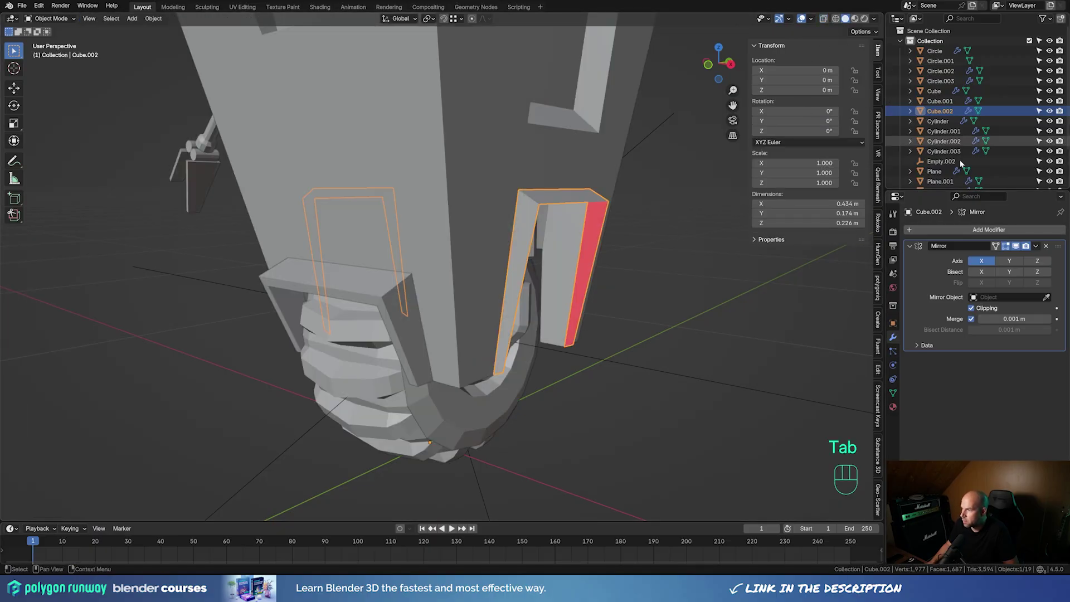
Add a Solidify modifier to the side frame with 0.017 m thickness and Even Thickness enabled
{"action": "left_click", "coordinate": [967, 229]}
{"action": "mouse_move", "coordinate": [968, 228]}
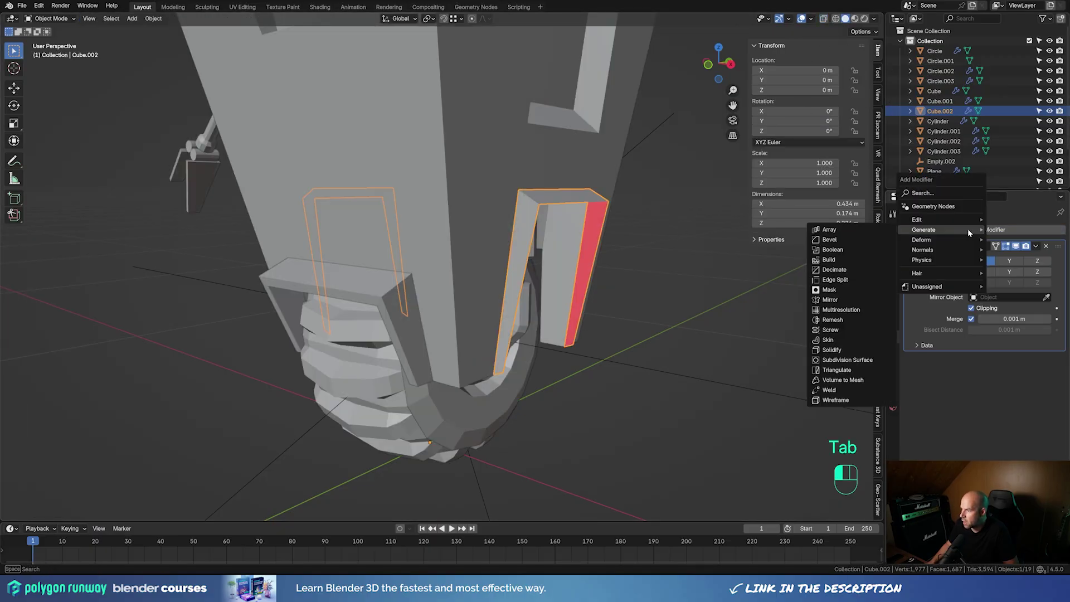
{"action": "left_click", "coordinate": [831, 349]}
{"action": "left_click_drag", "start_coordinate": [1010, 385], "coordinate": [1020, 386], "text": "shift"}
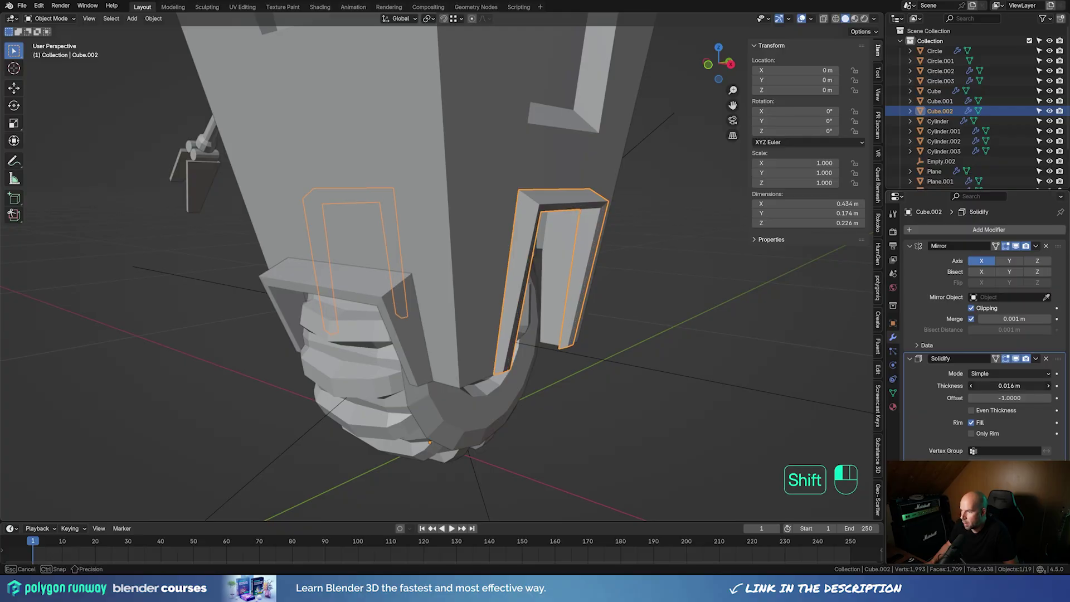
{"action": "left_click", "coordinate": [972, 410]}
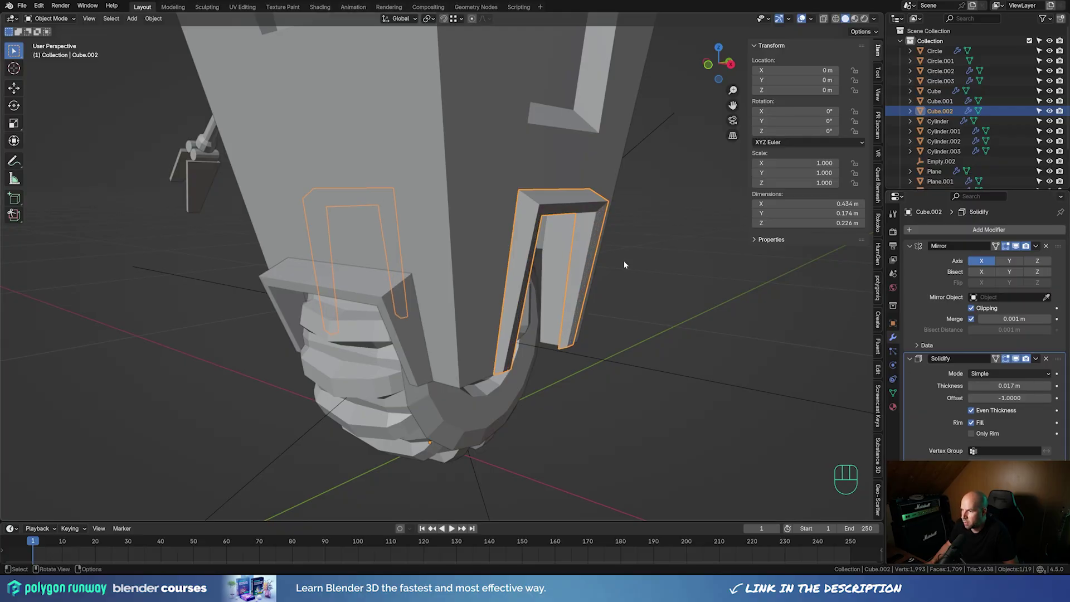
{"action": "middle_click_drag", "start_coordinate": [624, 265], "coordinate": [475, 256]}
{"action": "middle_click_drag", "start_coordinate": [475, 256], "coordinate": [464, 258]}
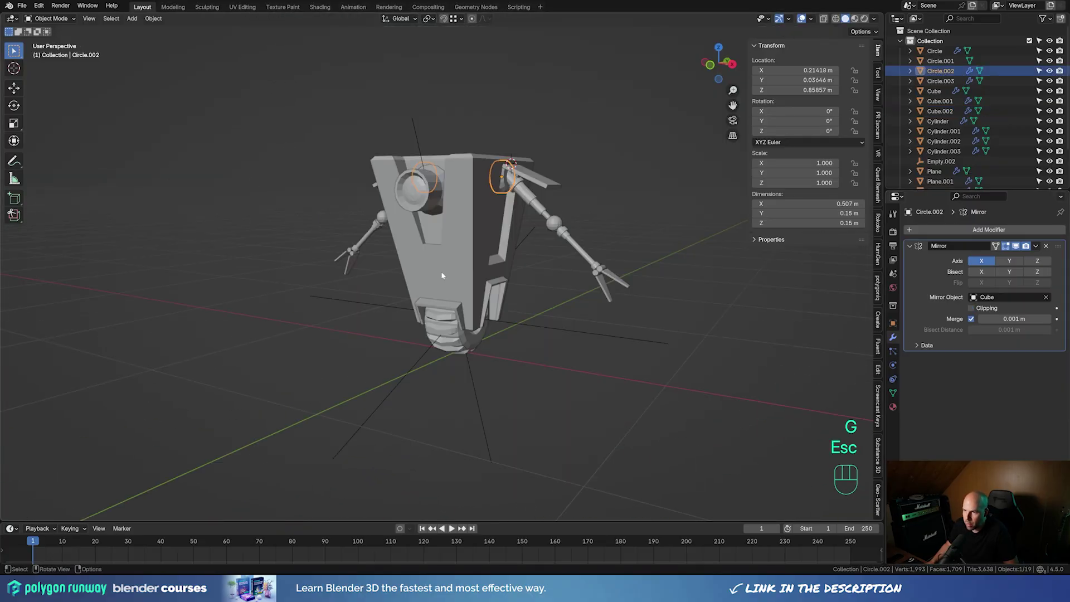
{"action": "scroll", "coordinate": [463, 269], "scroll_direction": "up", "scroll_amount": 2}
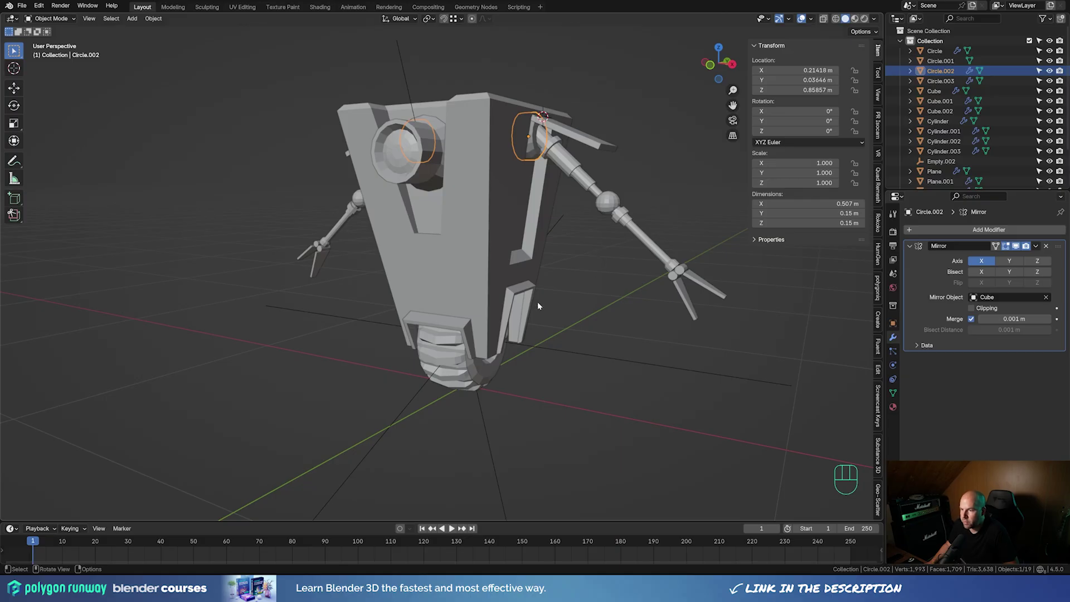
{"action": "mouse_move", "coordinate": [547, 352]}
{"action": "middle_mouse_down"}
{"action": "mouse_move", "coordinate": [546, 369]}
{"action": "mouse_move", "coordinate": [548, 348]}
{"action": "middle_mouse_up"}
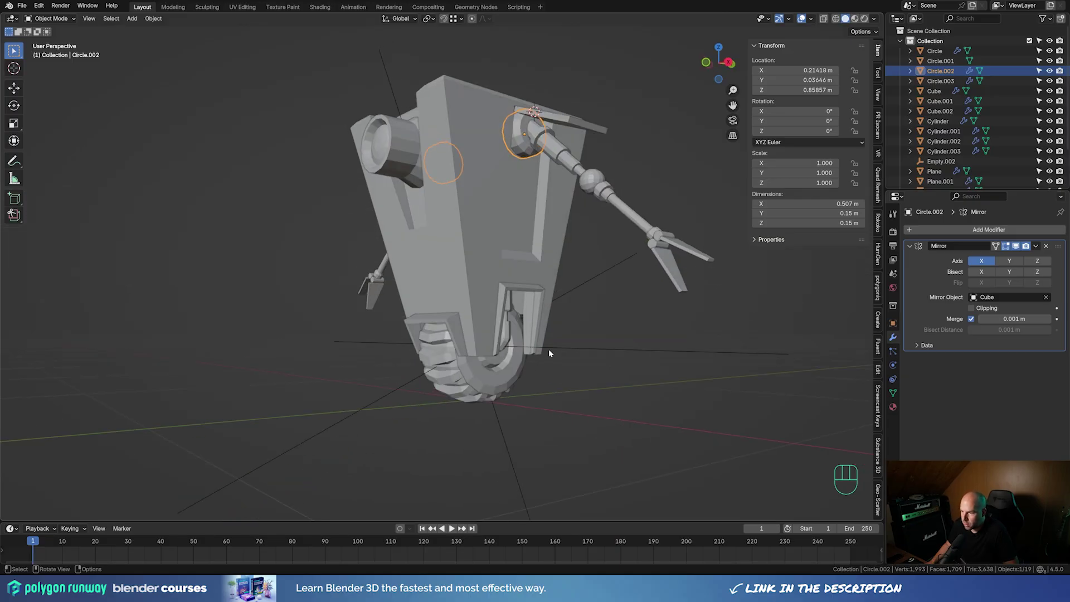
{"action": "left_click", "coordinate": [548, 349]}
{"action": "key", "text": "g"}
{"action": "key", "text": "Escape"}
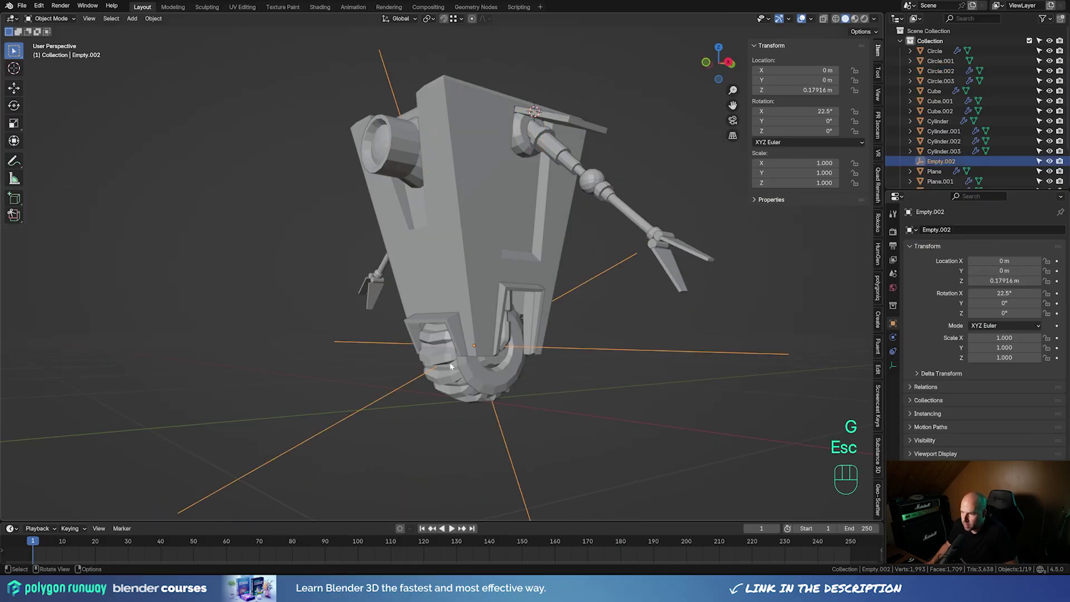
Parent the tire tread and the wheel rim to the wheel's empty using the Object option
{"action": "left_click", "coordinate": [440, 339]}
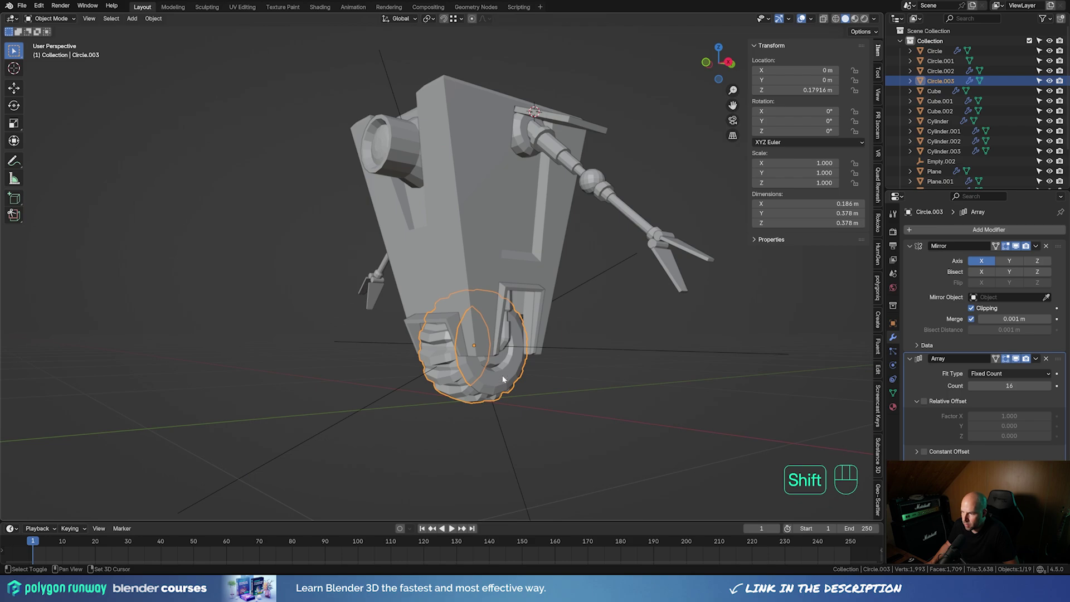
{"action": "left_click", "coordinate": [503, 379], "text": "shift"}
{"action": "middle_click_drag", "start_coordinate": [532, 406], "coordinate": [581, 357]}
{"action": "left_click", "coordinate": [583, 354], "text": "shift"}
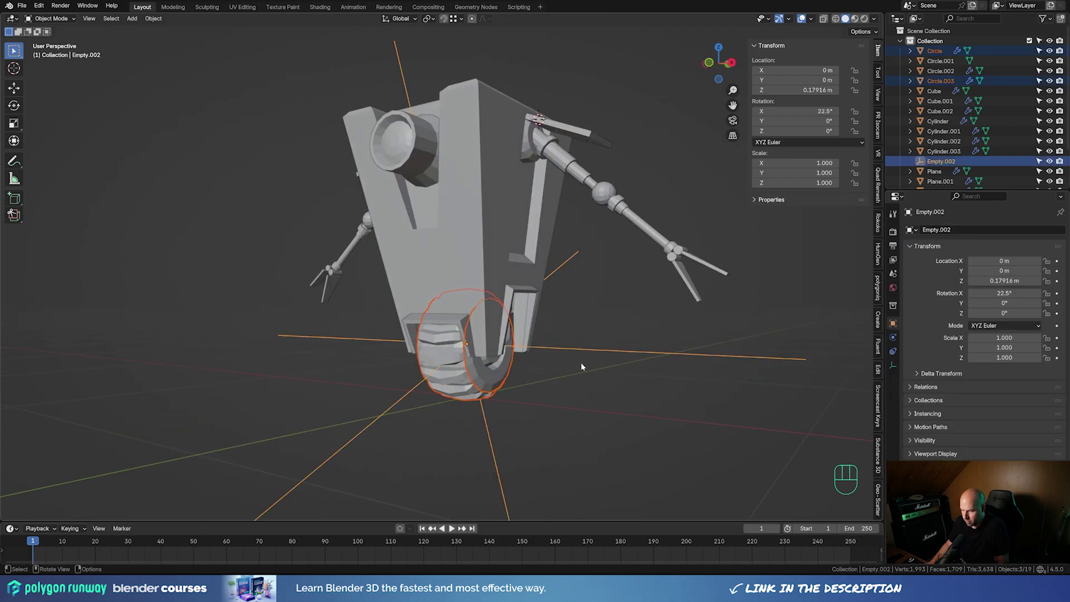
{"action": "key", "text": "ctrl+p"}
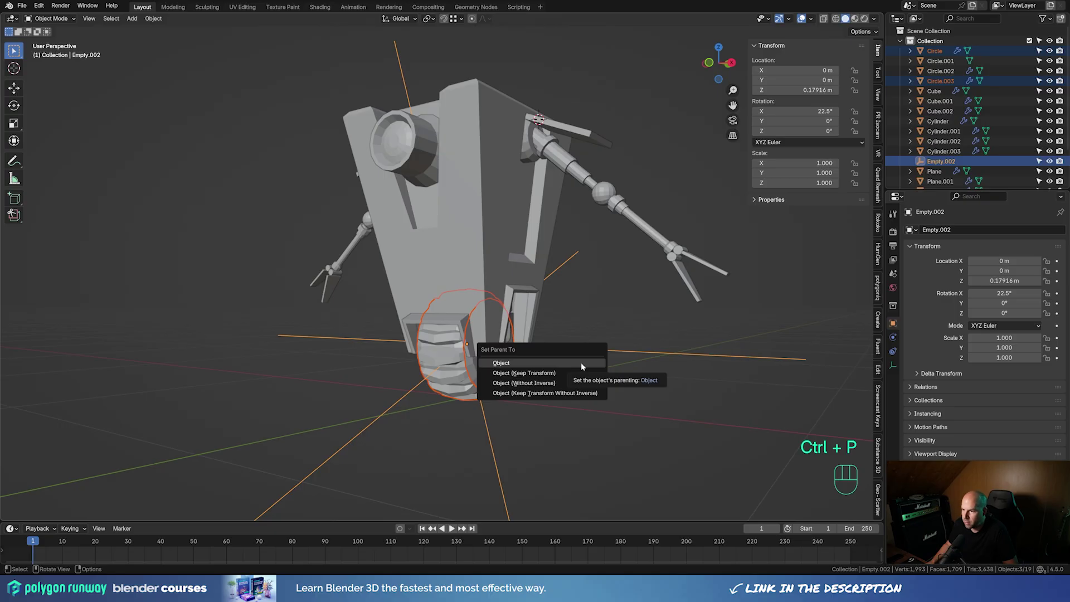
{"action": "left_click", "coordinate": [580, 362]}
{"action": "left_click", "coordinate": [615, 355]}
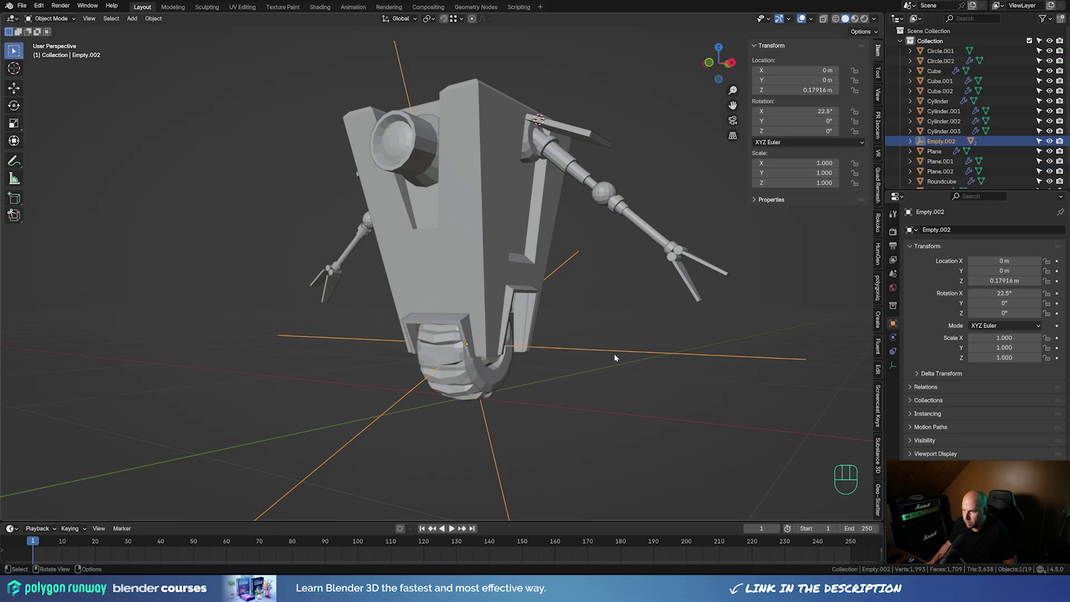
Try rotating the wheel's parent empty about the global X axis
{"action": "key", "text": "r"}
{"action": "key", "text": "y"}
{"action": "key", "text": "x"}
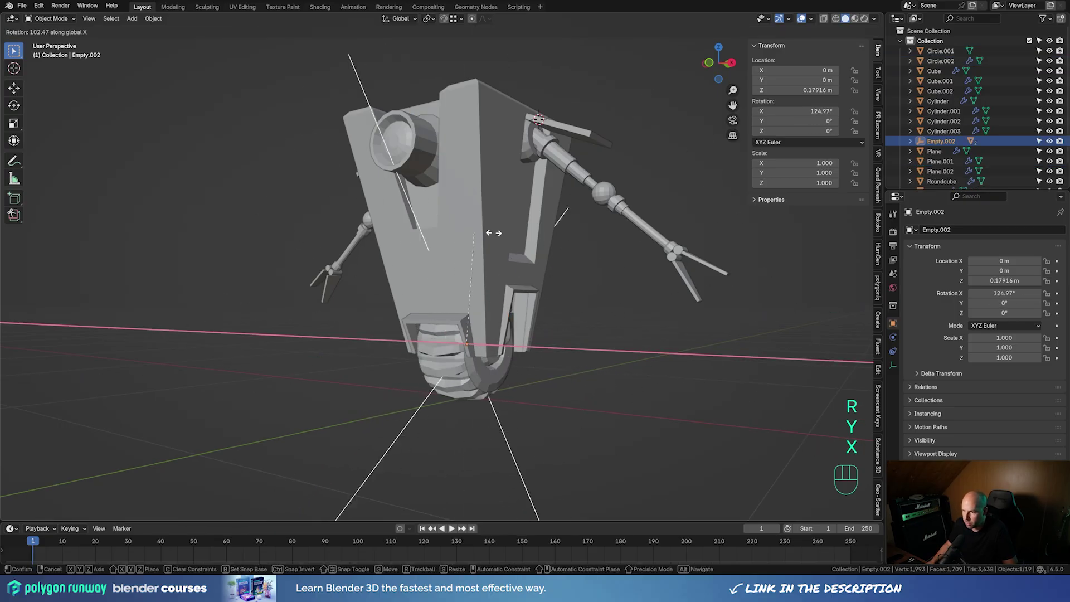
{"action": "key", "text": "Escape"}
Parent the wheel struts, fender, side frame, eye, shoulder joint and shoulder flap to the body using the Object option, and clear the selection
{"action": "middle_click_drag", "start_coordinate": [490, 402], "coordinate": [501, 336]}
{"action": "left_click", "coordinate": [501, 336]}
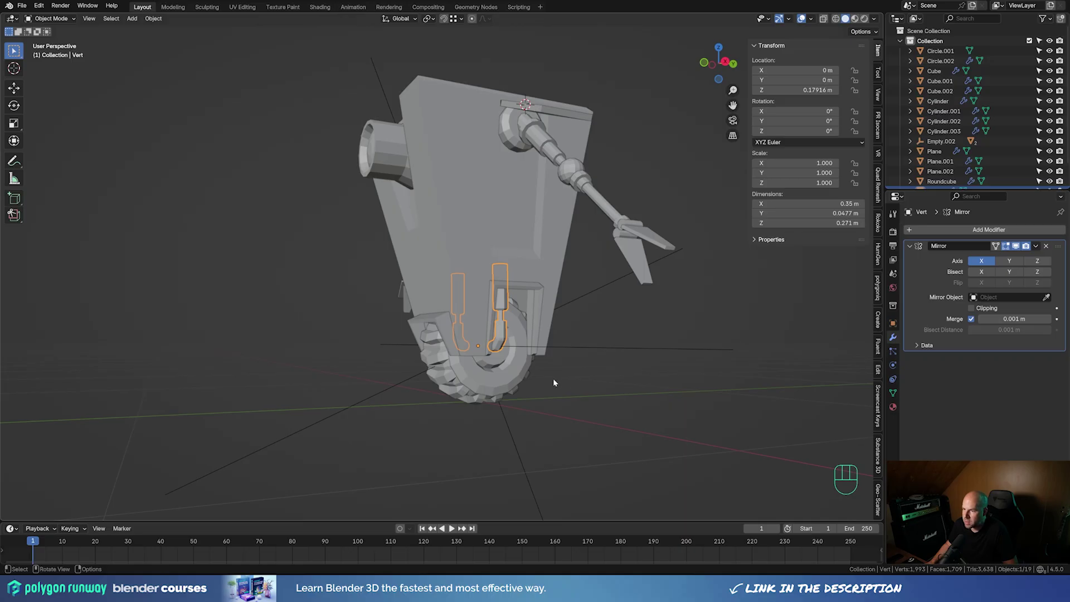
{"action": "left_click", "coordinate": [429, 335], "text": "shift"}
{"action": "left_click", "coordinate": [532, 312], "text": "shift"}
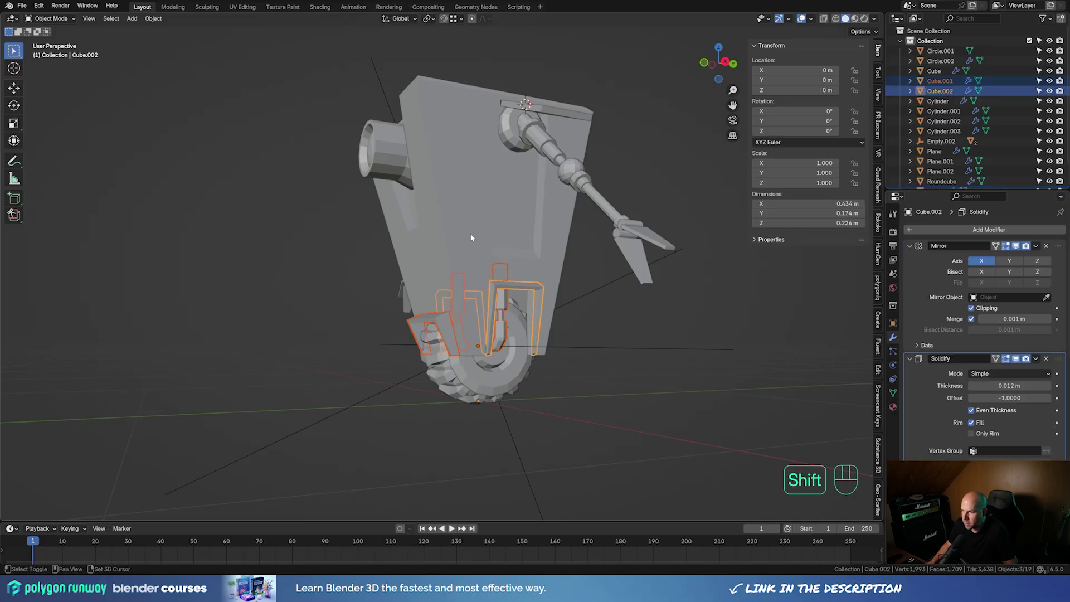
{"action": "left_click", "coordinate": [415, 167], "text": "shift"}
{"action": "middle_click_drag", "start_coordinate": [539, 242], "coordinate": [564, 277]}
{"action": "scroll", "coordinate": [563, 277], "scroll_direction": "down", "scroll_amount": 1}
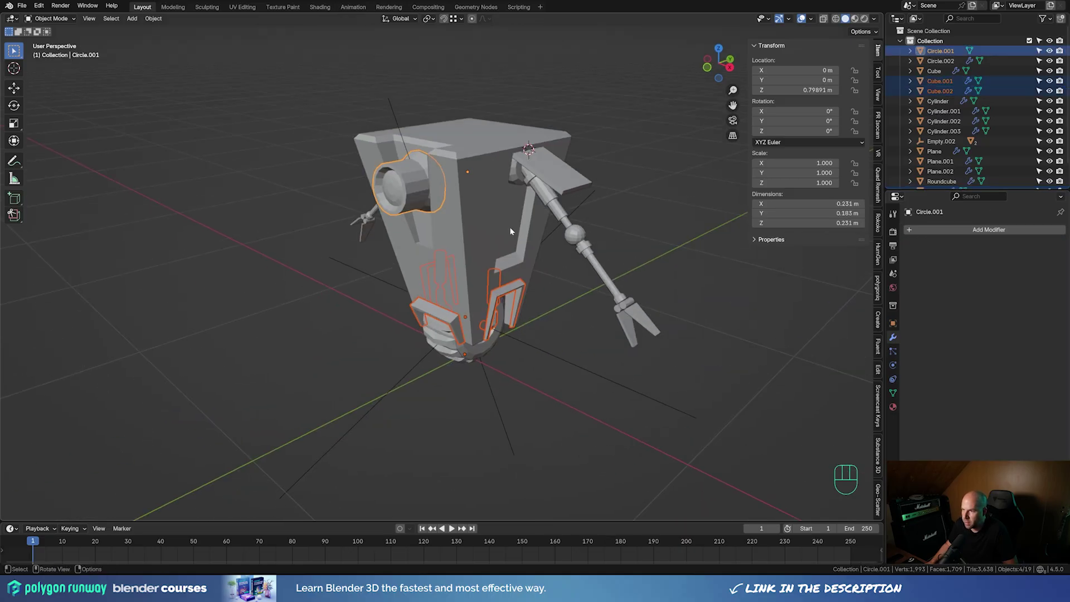
{"action": "left_click", "coordinate": [515, 172], "text": "shift"}
{"action": "left_click", "coordinate": [539, 175], "text": "shift"}
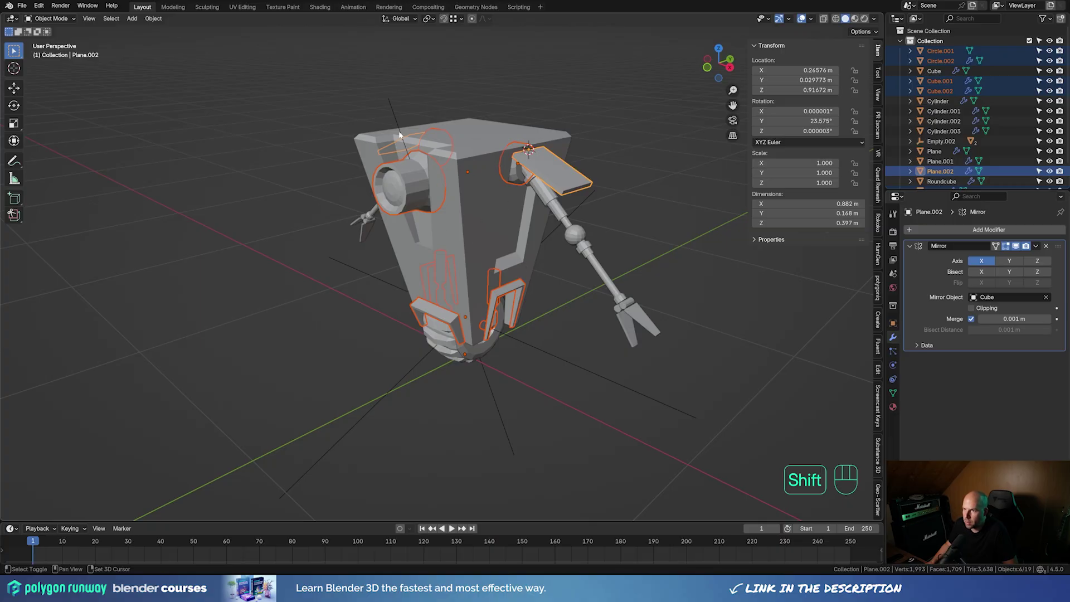
{"action": "left_click", "coordinate": [476, 132], "text": "shift"}
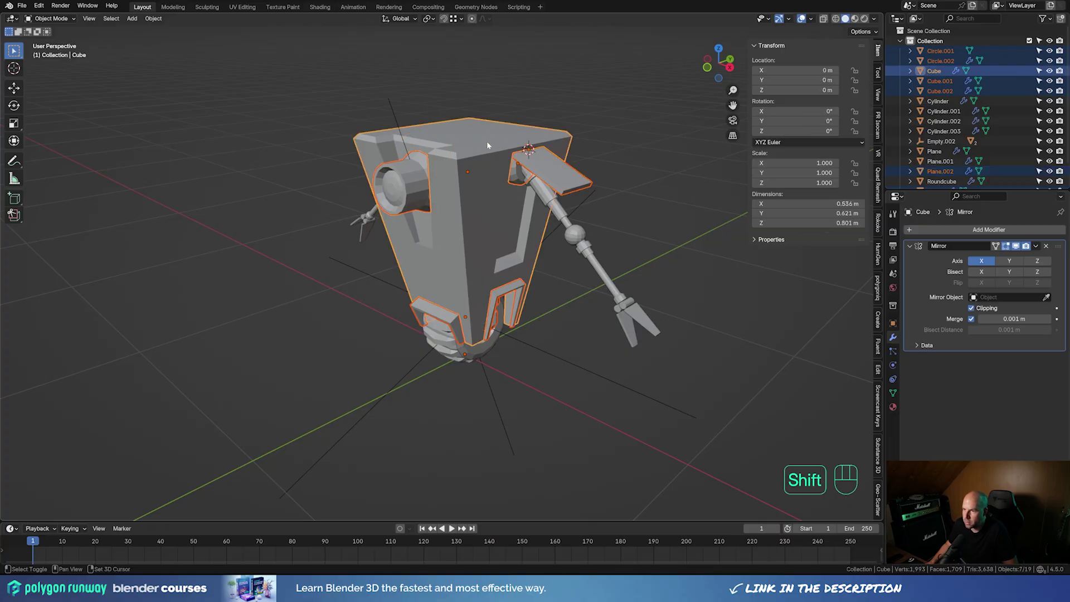
{"action": "key", "text": "ctrl+p"}
{"action": "left_click", "coordinate": [533, 152]}
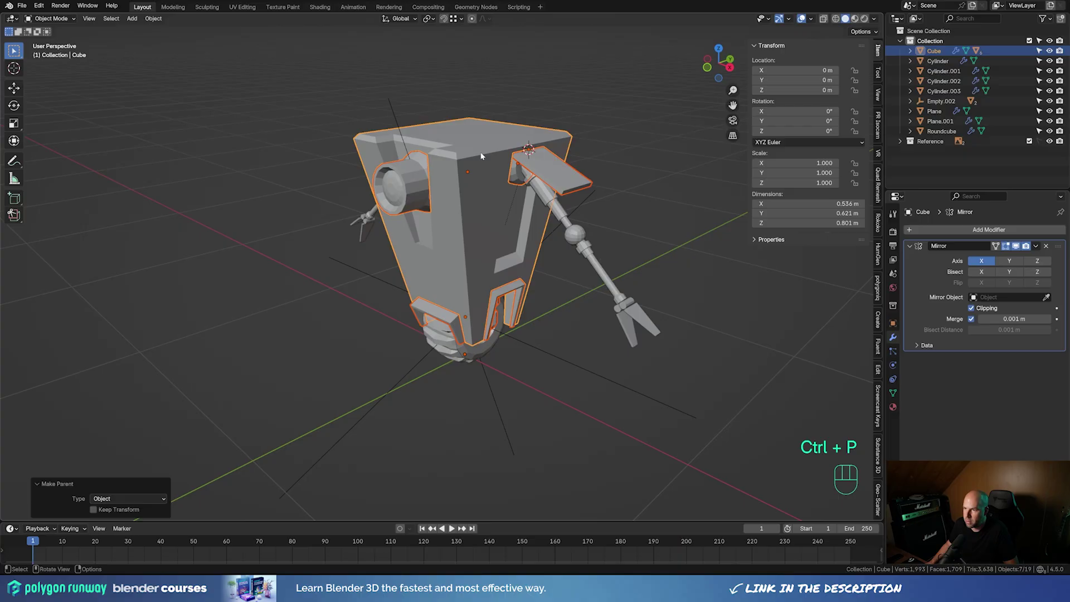
{"action": "left_click", "coordinate": [389, 111]}
{"action": "left_click", "coordinate": [640, 185]}
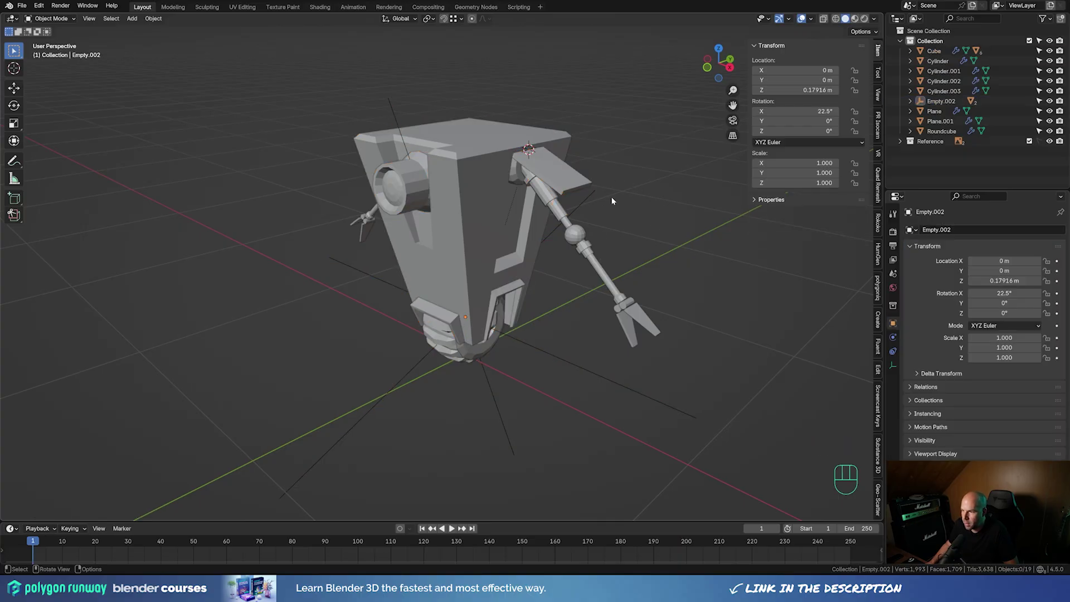
Parent the upper claw finger to its round joint at the arm's end using the Object option
{"action": "mouse_move", "coordinate": [611, 201]}
{"action": "middle_mouse_down"}
{"action": "mouse_move", "coordinate": [685, 202]}
{"action": "mouse_move", "coordinate": [613, 222]}
{"action": "middle_mouse_up"}
{"action": "middle_click_drag", "start_coordinate": [613, 222], "coordinate": [574, 234]}
{"action": "scroll", "coordinate": [597, 246], "scroll_direction": "up", "scroll_amount": 4}
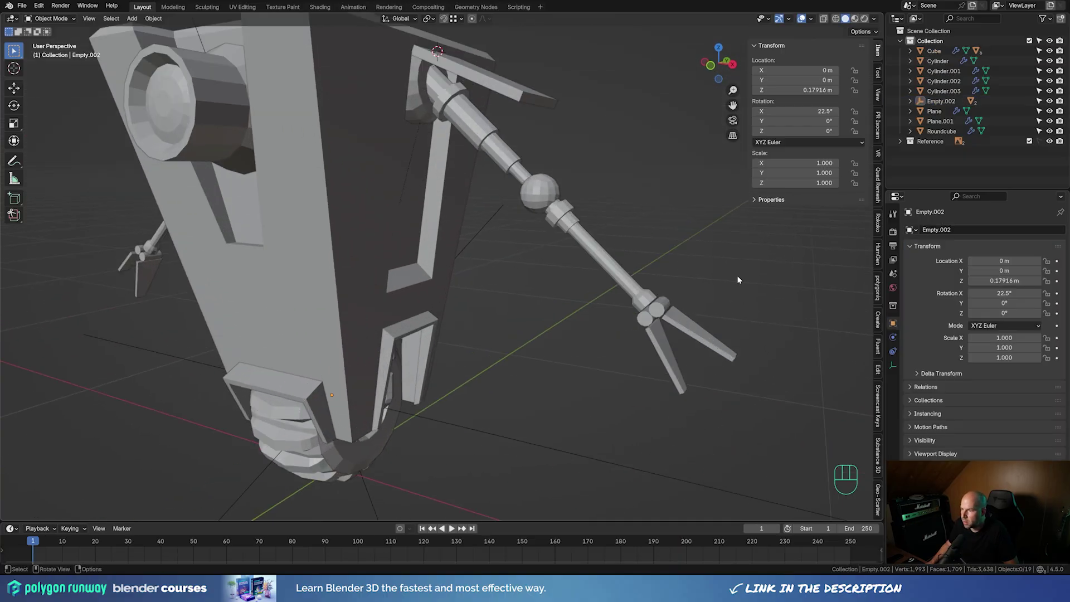
{"action": "middle_click_drag", "start_coordinate": [737, 280], "coordinate": [681, 249], "text": "shift"}
{"action": "left_click", "coordinate": [642, 297]}
{"action": "left_click", "coordinate": [602, 264], "text": "shift"}
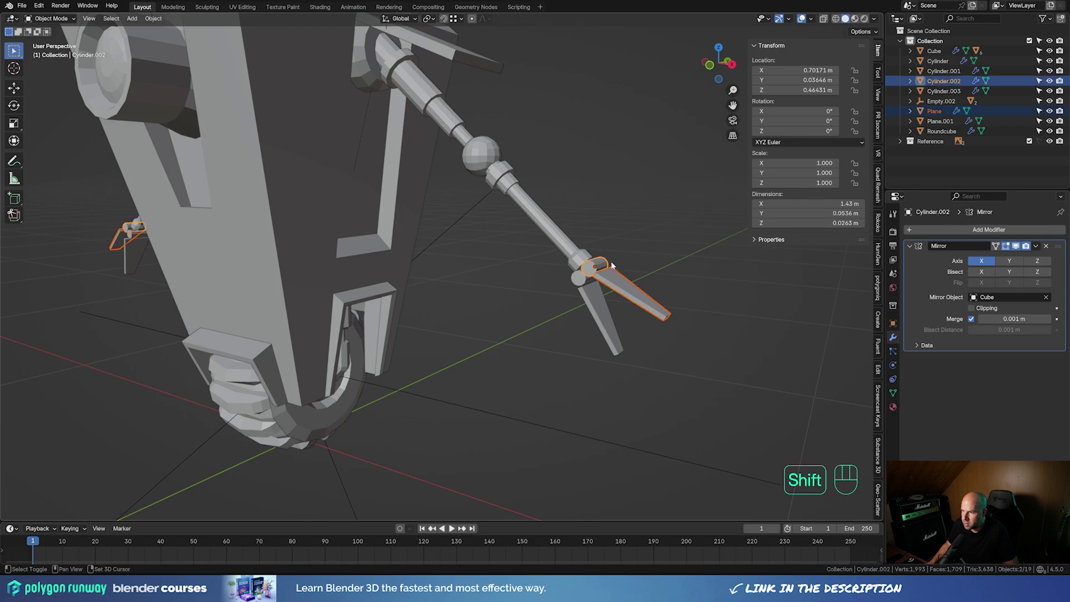
{"action": "key", "text": "ctrl+p"}
{"action": "key", "text": "ctrl+p"}
{"action": "left_click", "coordinate": [636, 260]}
Parent the lower claw finger to its own round joint using the Object option
{"action": "left_click", "coordinate": [579, 283]}
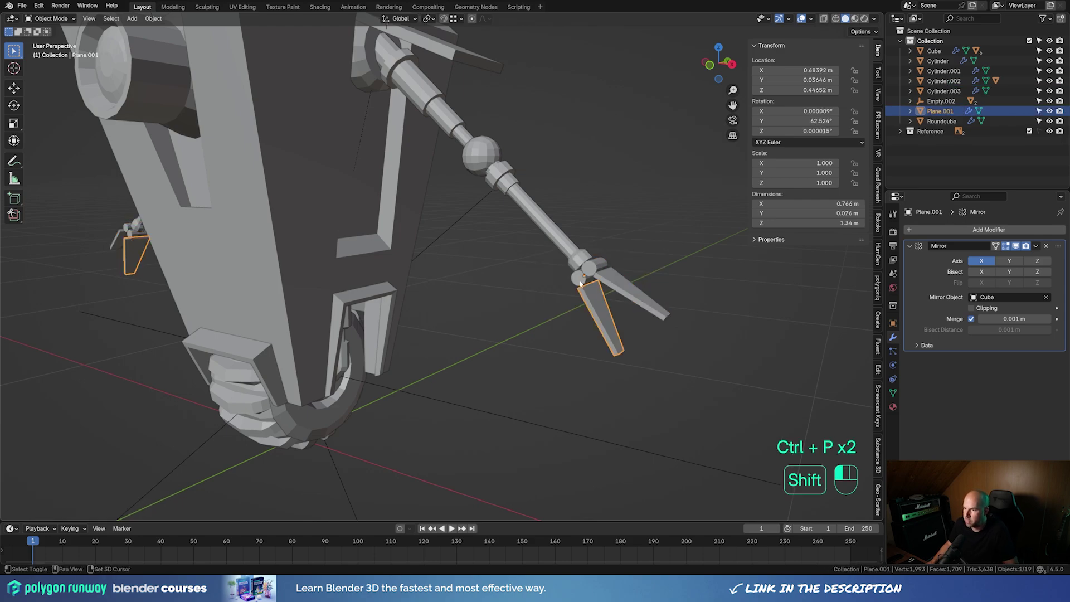
{"action": "left_click", "coordinate": [579, 283], "text": "shift"}
{"action": "key", "text": "ctrl+p"}
{"action": "left_click", "coordinate": [579, 283]}
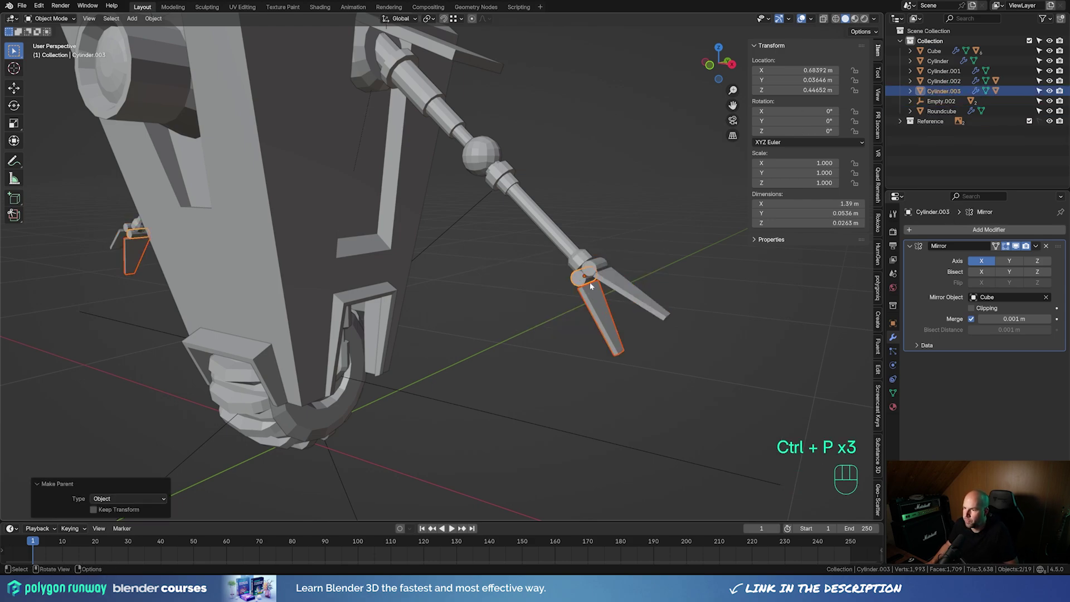
Parent both claw joints to the forearm using the Object option
{"action": "left_click", "coordinate": [589, 270]}
{"action": "left_click", "coordinate": [578, 277], "text": "shift"}
{"action": "left_click", "coordinate": [574, 255], "text": "shift"}
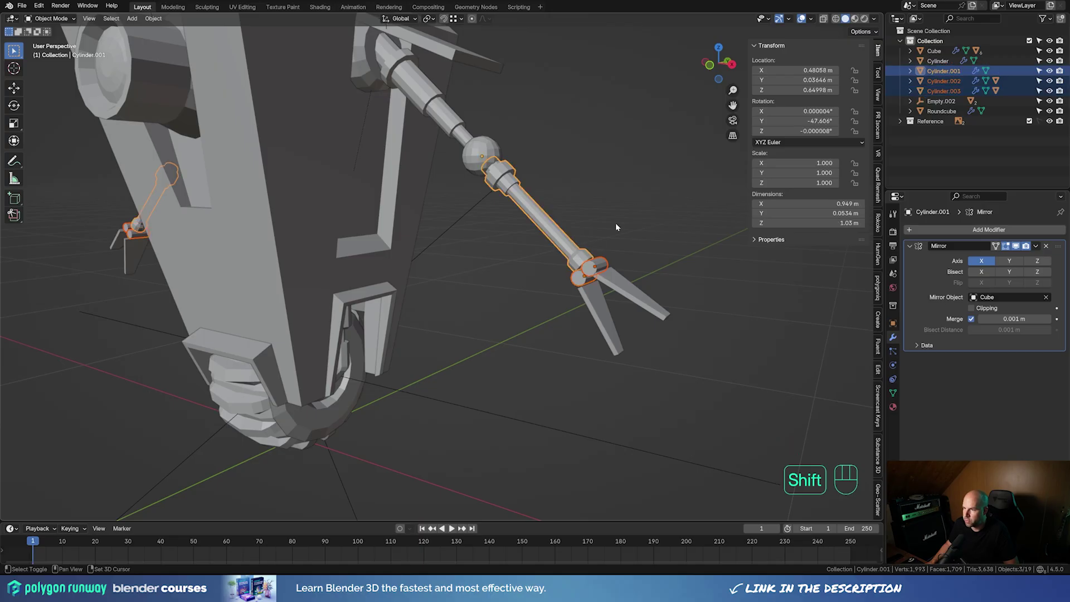
{"action": "key", "text": "ctrl+p"}
{"action": "left_click", "coordinate": [615, 223]}
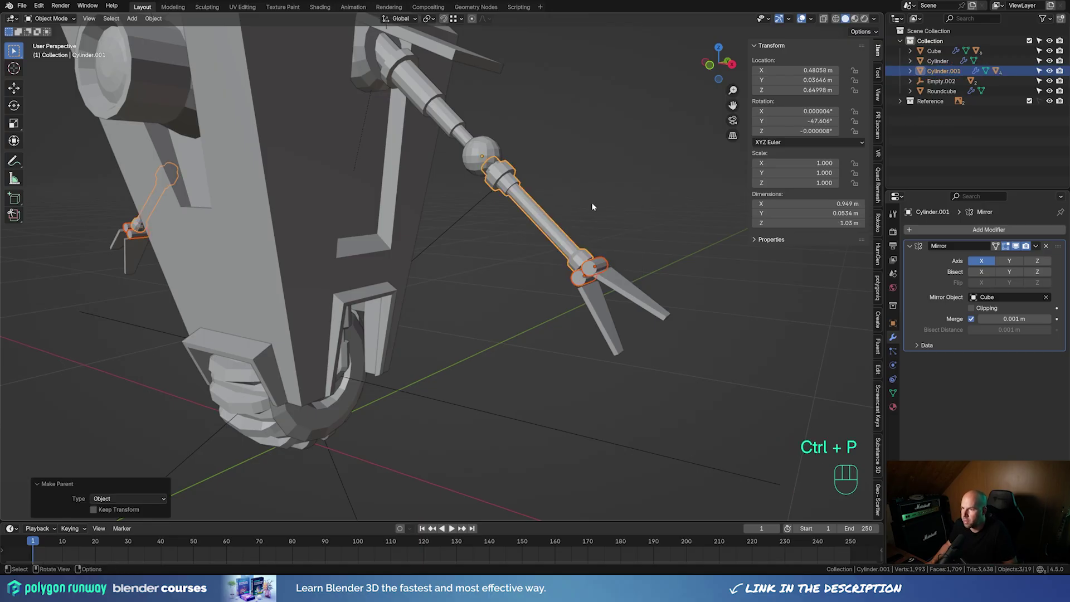
Try rotating the forearm to check that the claw follows it
{"action": "middle_click_drag", "start_coordinate": [544, 134], "coordinate": [585, 182], "text": "shift"}
{"action": "left_click", "coordinate": [568, 249]}
{"action": "key", "text": "r"}
{"action": "key", "text": "Escape"}
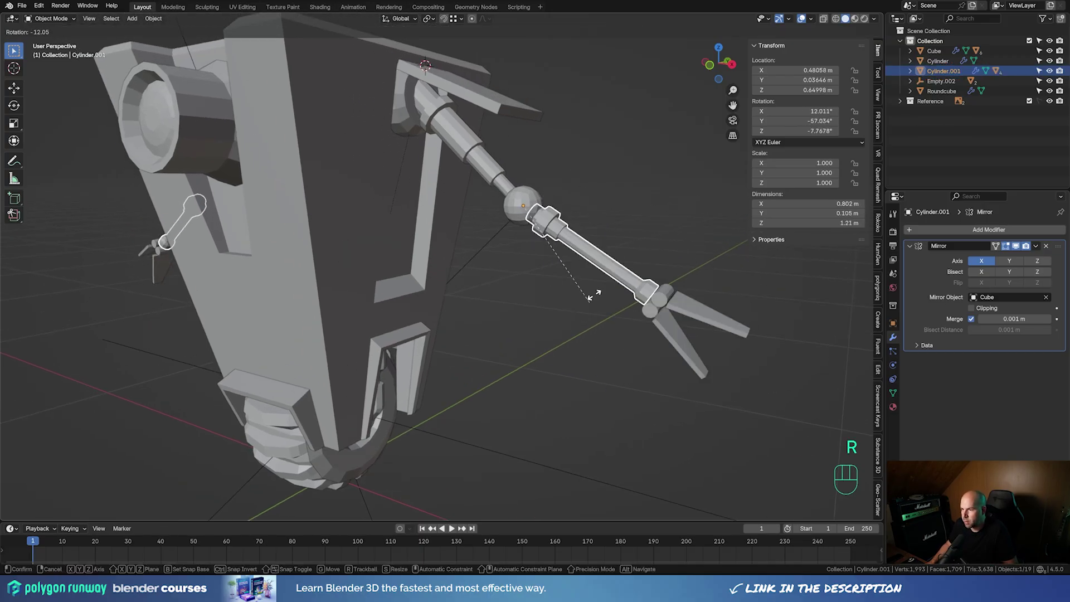
Parent the elbow ball and the forearm to the upper arm using the Object option
{"action": "left_click", "coordinate": [518, 201]}
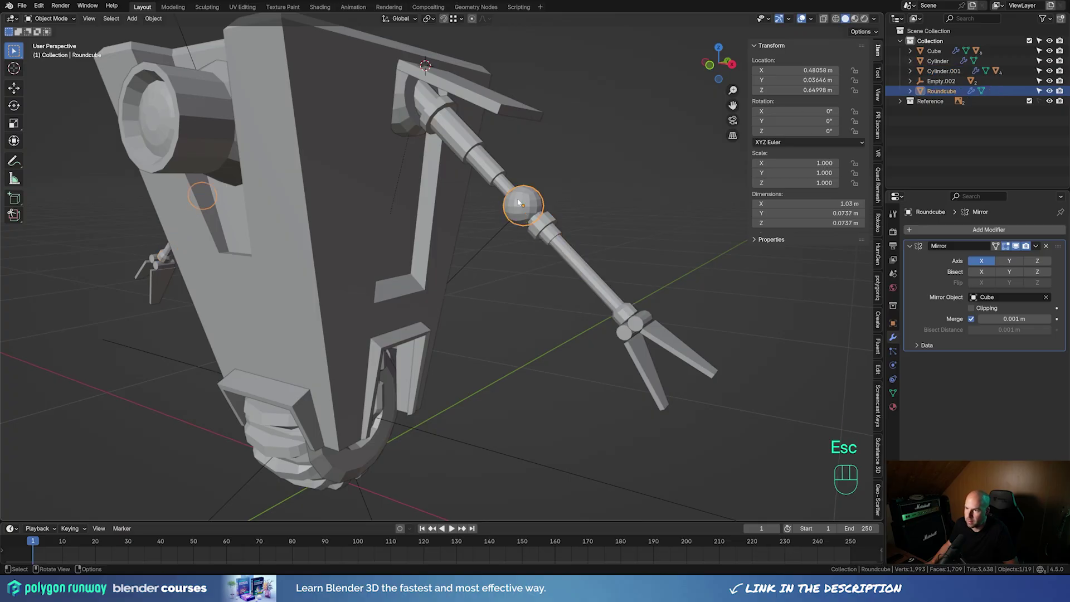
{"action": "left_click", "coordinate": [494, 168], "text": "shift"}
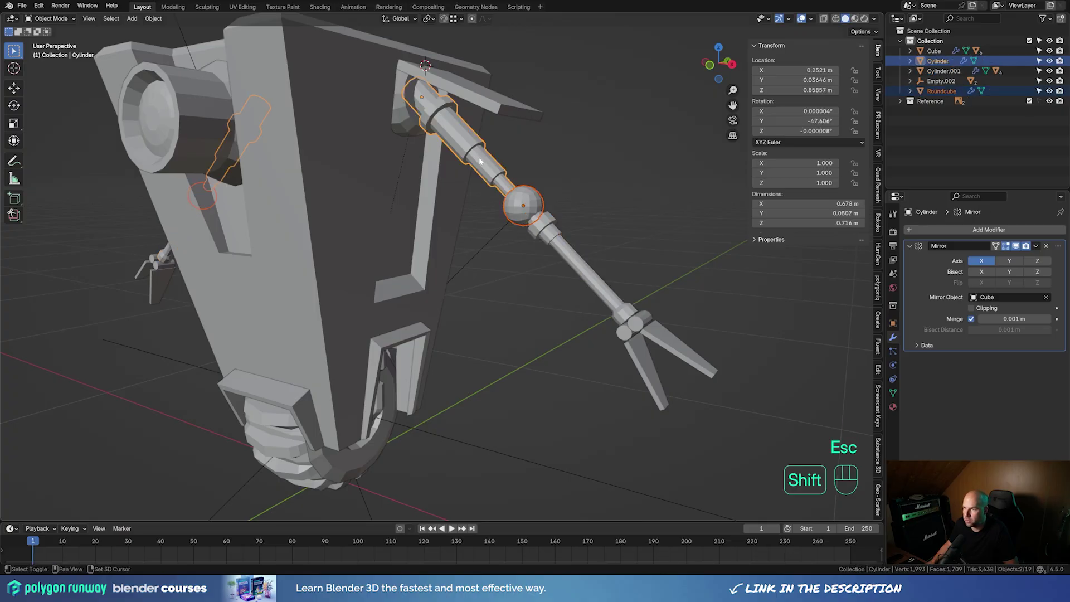
{"action": "key", "text": "ctrl+p"}
{"action": "left_click", "coordinate": [527, 168]}
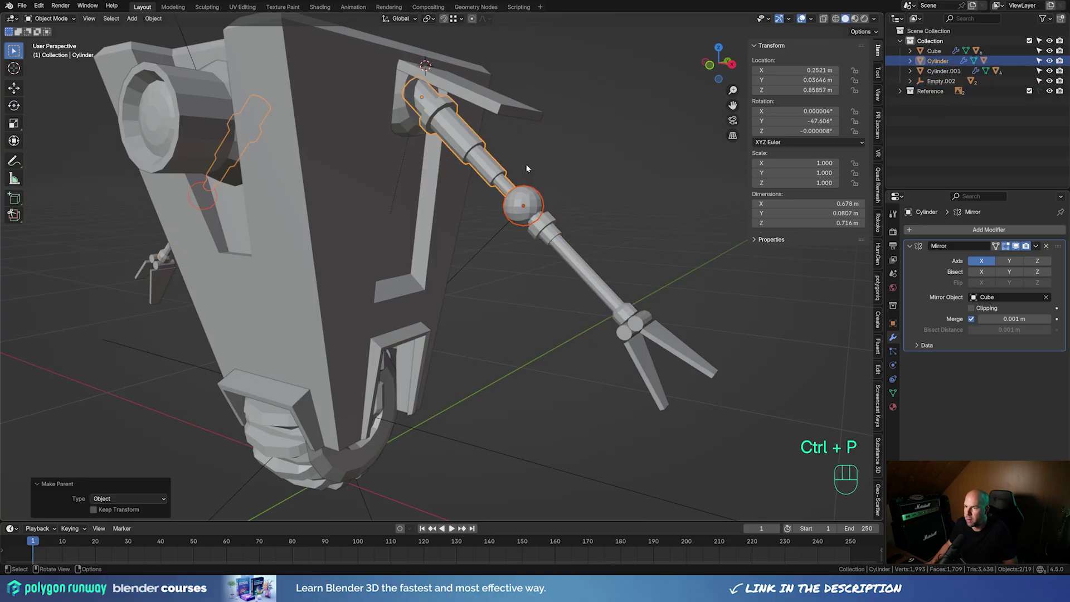
{"action": "left_click", "coordinate": [559, 245]}
{"action": "left_click", "coordinate": [477, 142], "text": "shift"}
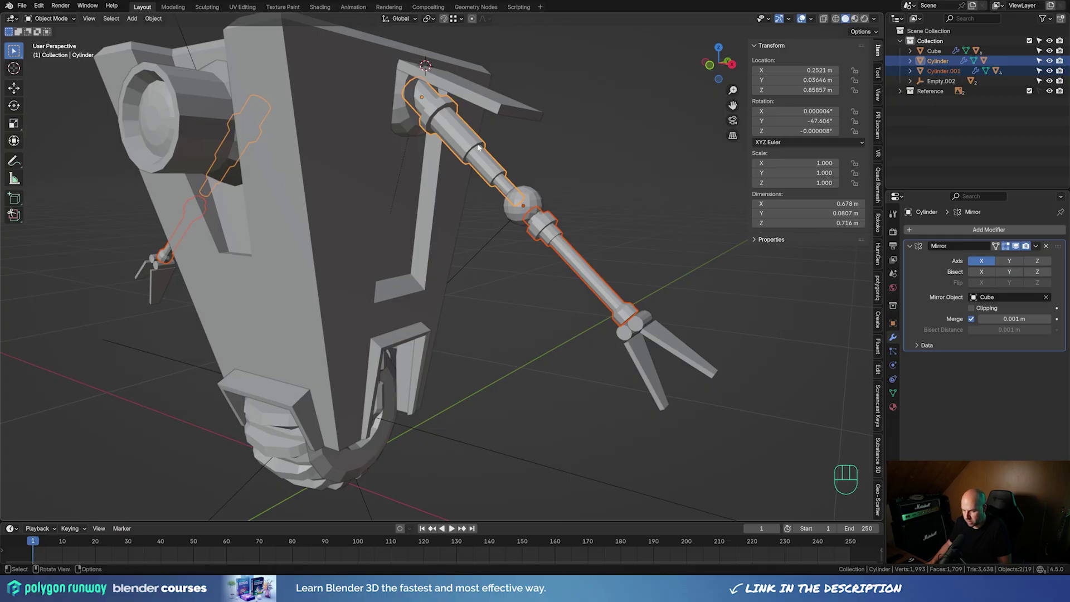
{"action": "key", "text": "ctrl+p"}
{"action": "left_click", "coordinate": [477, 146]}
Try rotating the upper arm and the forearm in front view, and undo the rotation
{"action": "left_click", "coordinate": [473, 140]}
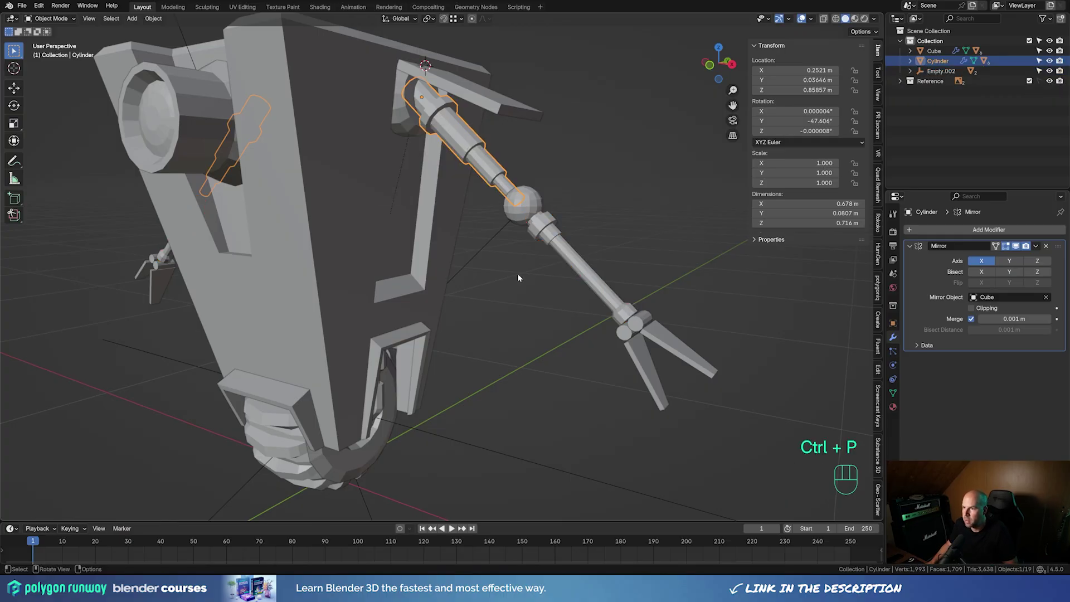
{"action": "key", "text": "r"}
{"action": "key", "text": "Escape"}
{"action": "key", "text": "KP_1"}
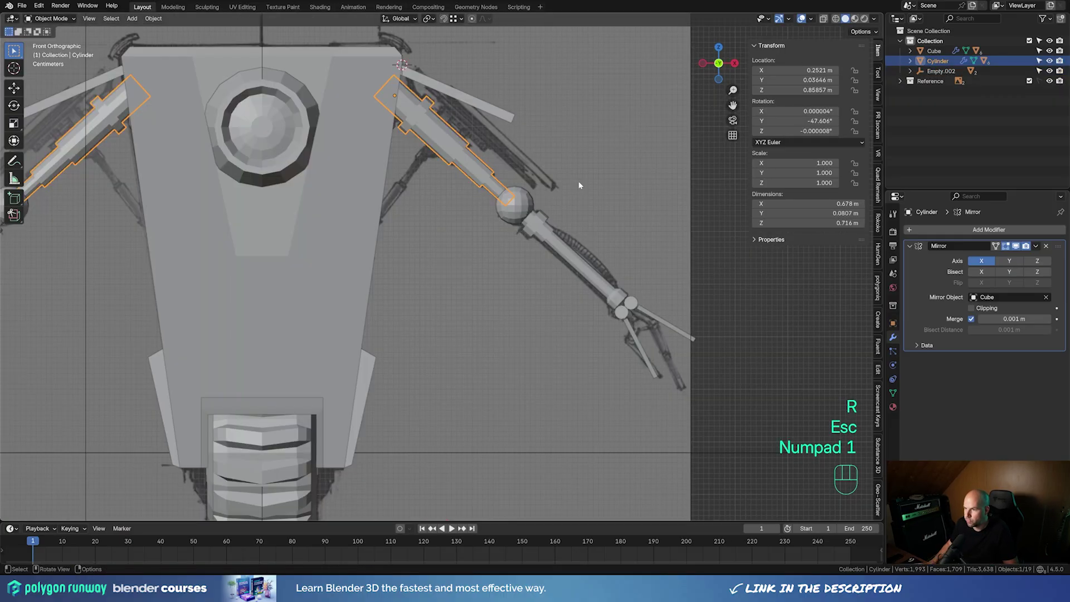
{"action": "key", "text": "r"}
{"action": "key", "text": "Escape"}
{"action": "left_click", "coordinate": [576, 264]}
{"action": "key", "text": "r"}
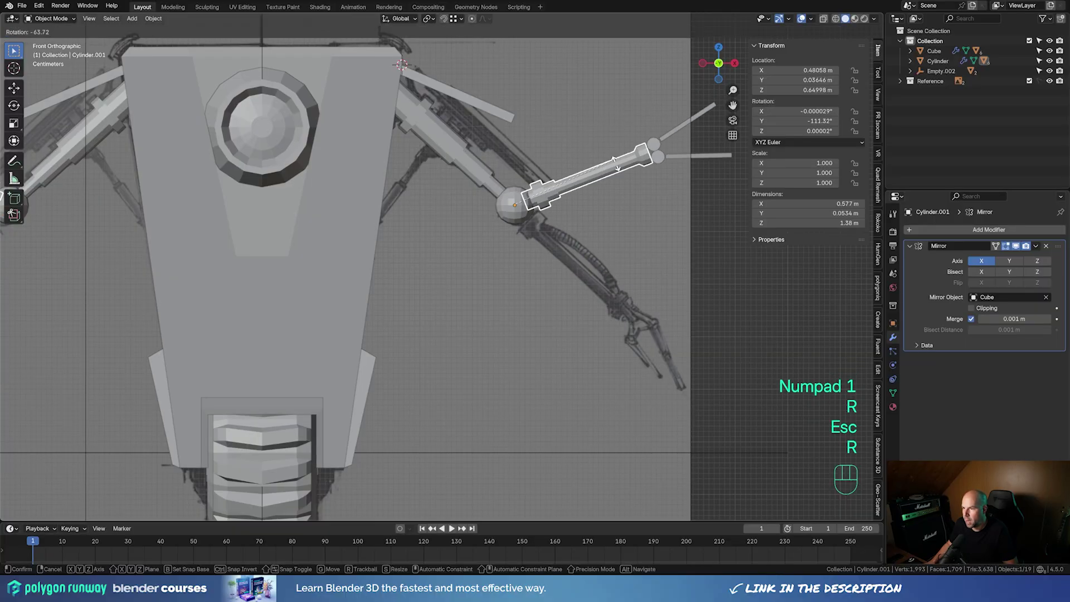
{"action": "left_click", "coordinate": [598, 227]}
{"action": "middle_click_drag", "start_coordinate": [598, 234], "coordinate": [567, 299]}
{"action": "key", "text": "ctrl+z"}
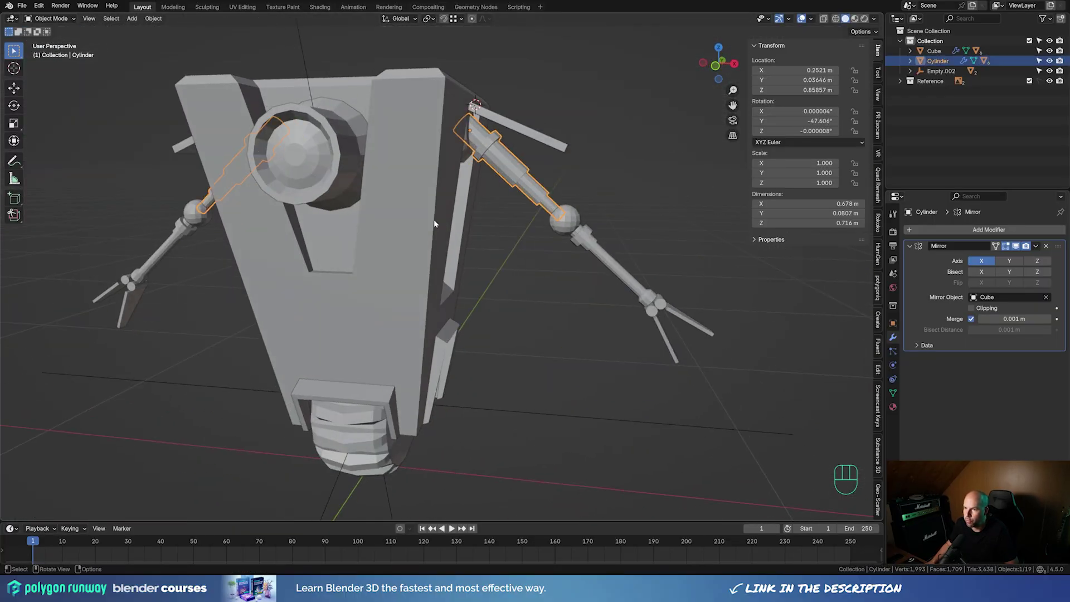
Rotate the upper arm about 34.3° around the view axis to pose it
{"action": "middle_click_drag", "start_coordinate": [434, 219], "coordinate": [418, 237]}
{"action": "scroll", "coordinate": [561, 256], "scroll_direction": "down", "scroll_amount": 4}
{"action": "key", "text": "r"}
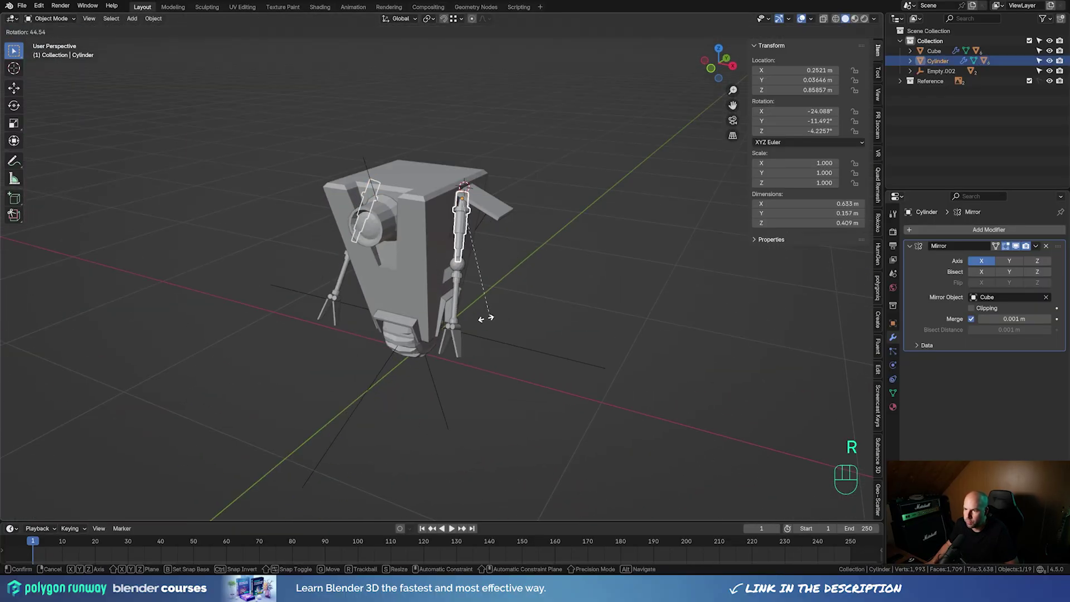
{"action": "key", "text": "Escape"}
{"action": "middle_click_drag", "start_coordinate": [532, 299], "coordinate": [653, 264]}
{"action": "key", "text": "r"}
{"action": "left_click", "coordinate": [531, 291]}
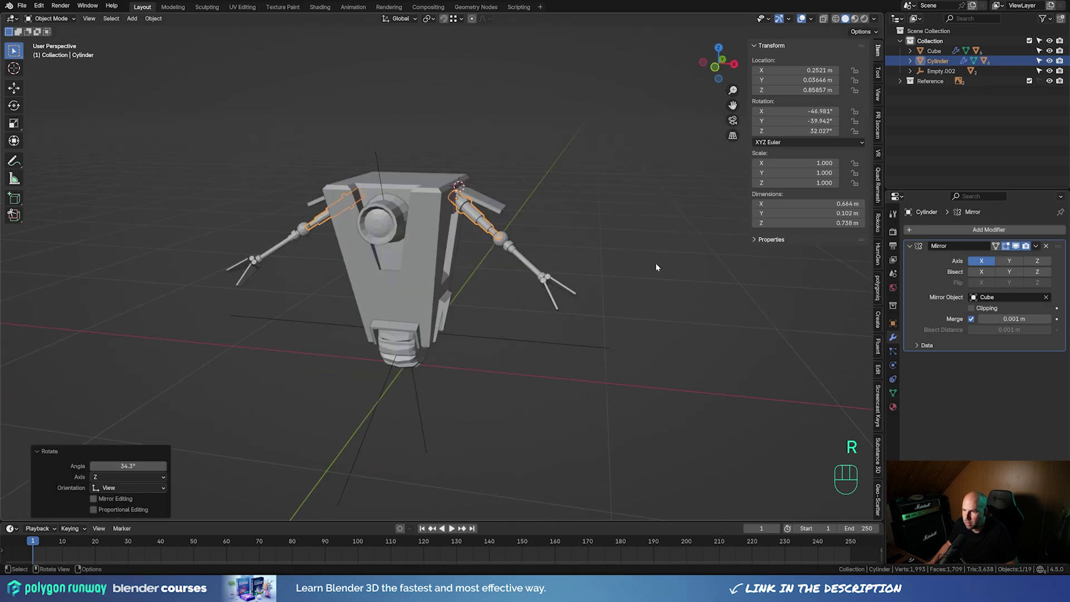
Rotate the forearm upward at the elbow so the claw is raised
{"action": "middle_click_drag", "start_coordinate": [561, 250], "coordinate": [480, 263]}
{"action": "left_click", "coordinate": [467, 287]}
{"action": "middle_click_drag", "start_coordinate": [612, 282], "coordinate": [566, 317]}
{"action": "key", "text": "r"}
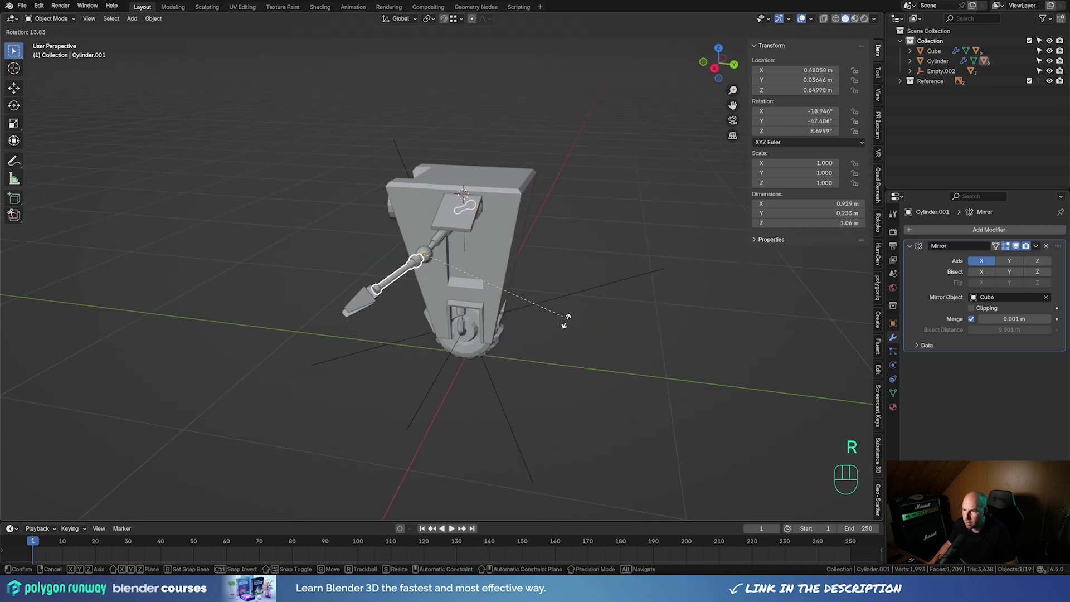
{"action": "left_click", "coordinate": [415, 360]}
Try moving the body to check which parts follow it
{"action": "middle_click_drag", "start_coordinate": [479, 345], "coordinate": [570, 278]}
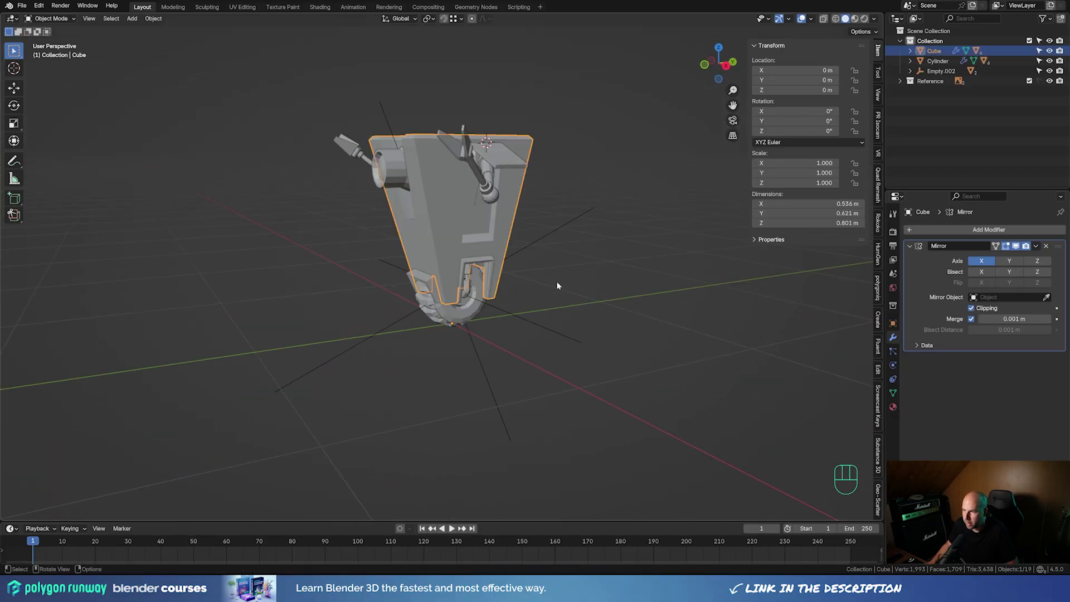
{"action": "key", "text": "g"}
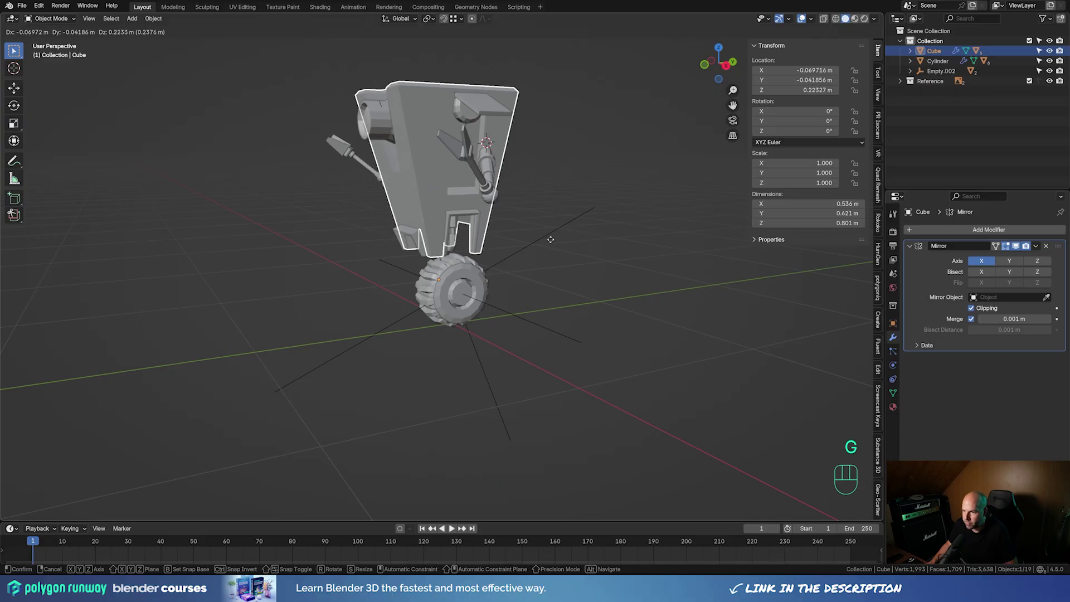
{"action": "key", "text": "Escape"}
Parent the wheel's empty and the upper arm to the body using the Object option
{"action": "left_click", "coordinate": [503, 316]}
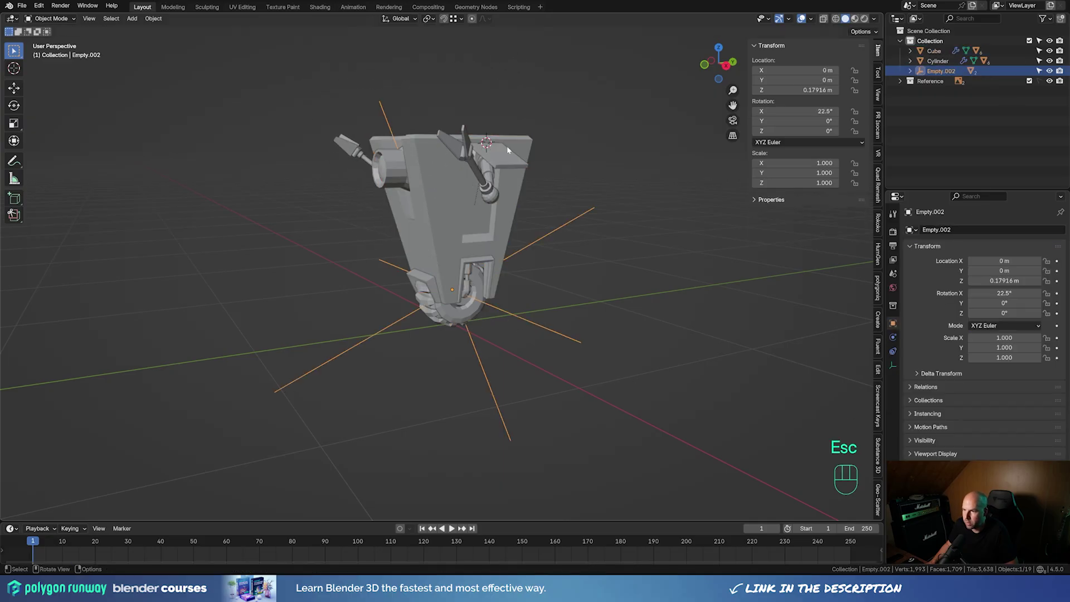
{"action": "middle_click_drag", "start_coordinate": [507, 150], "coordinate": [521, 123]}
{"action": "scroll", "coordinate": [554, 166], "scroll_direction": "up", "scroll_amount": 3}
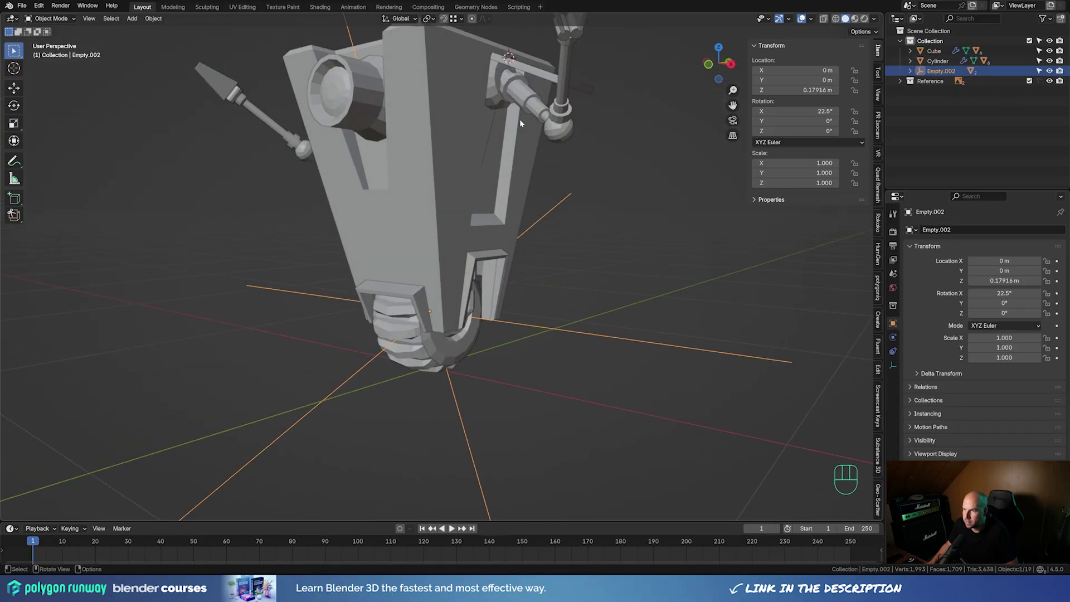
{"action": "left_click", "coordinate": [507, 92], "text": "shift"}
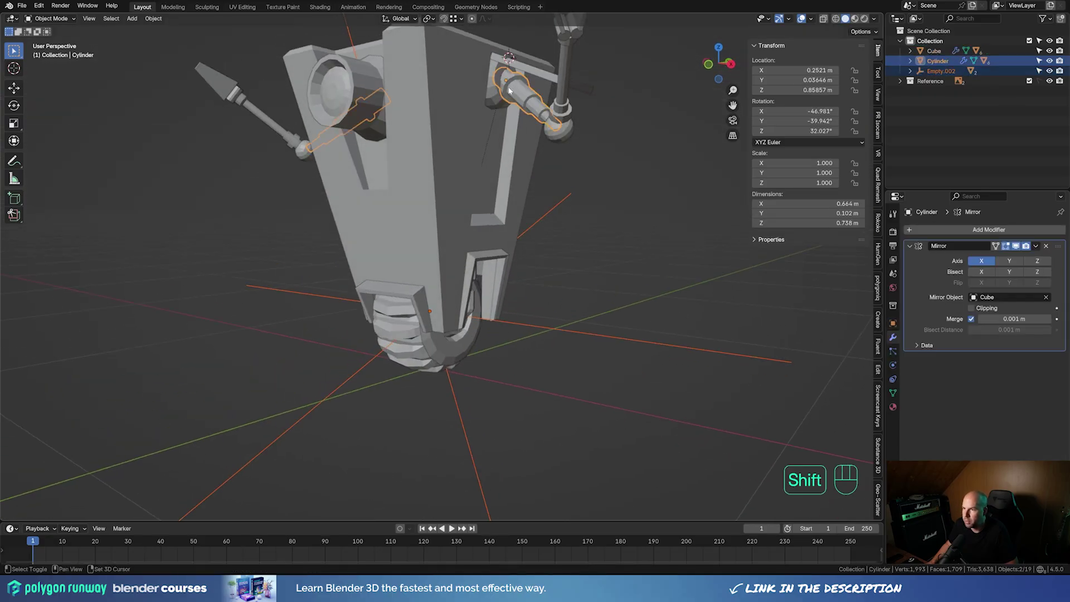
{"action": "left_click", "coordinate": [453, 142], "text": "shift"}
{"action": "key", "text": "ctrl+p"}
{"action": "left_click", "coordinate": [453, 139]}
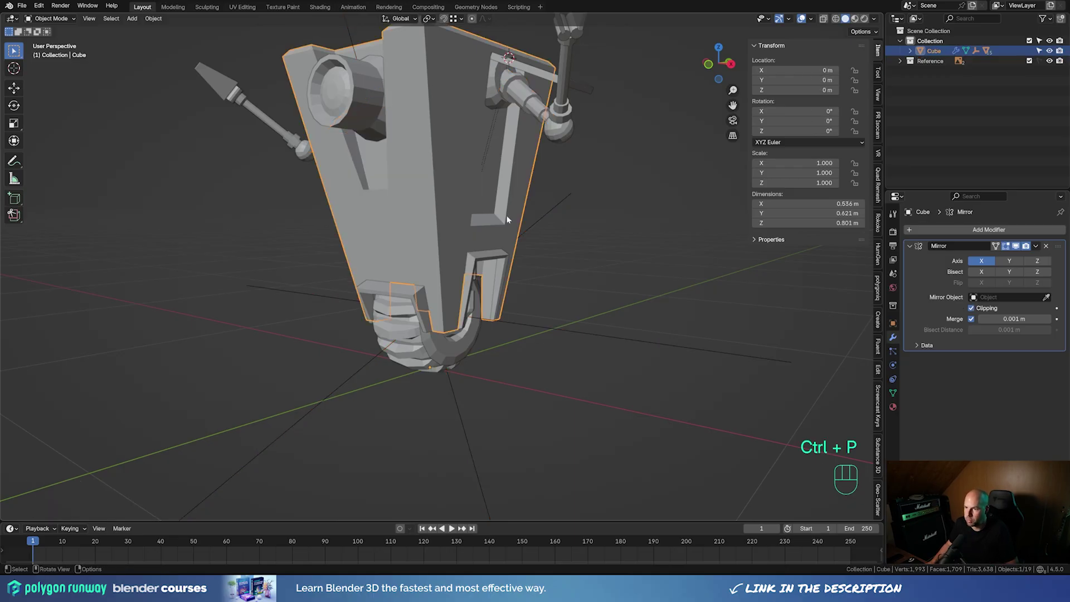
Try moving and rotating the body, including free trackball rotation, to check that the whole robot follows
{"action": "scroll", "coordinate": [507, 219], "scroll_direction": "down", "scroll_amount": 4}
{"action": "middle_click_drag", "start_coordinate": [548, 192], "coordinate": [561, 213]}
{"action": "key", "text": "g"}
{"action": "key", "text": "Escape"}
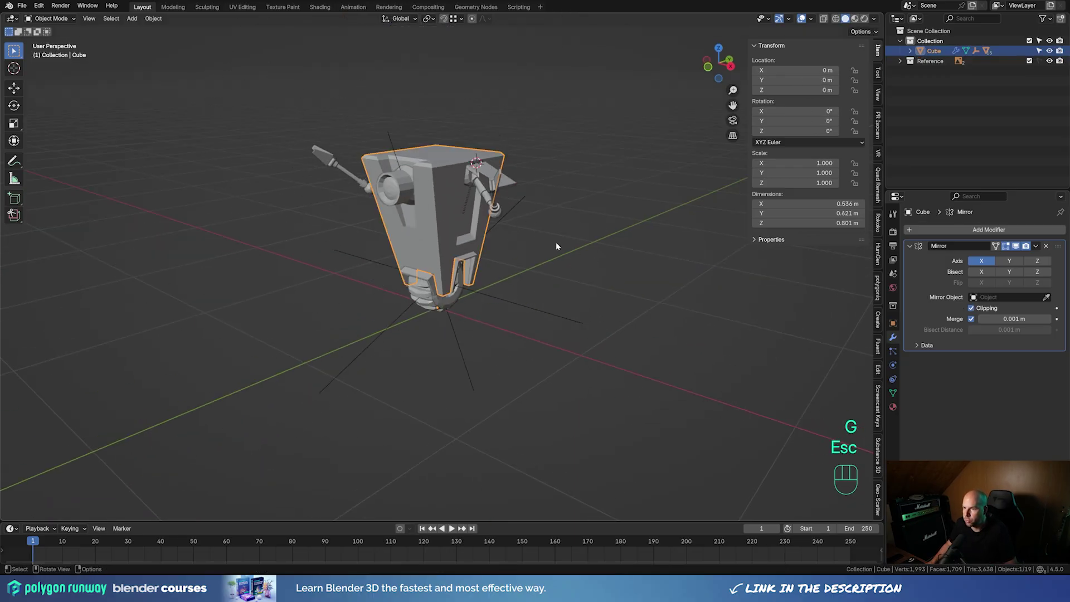
{"action": "key", "text": "r"}
{"action": "key", "text": "r"}
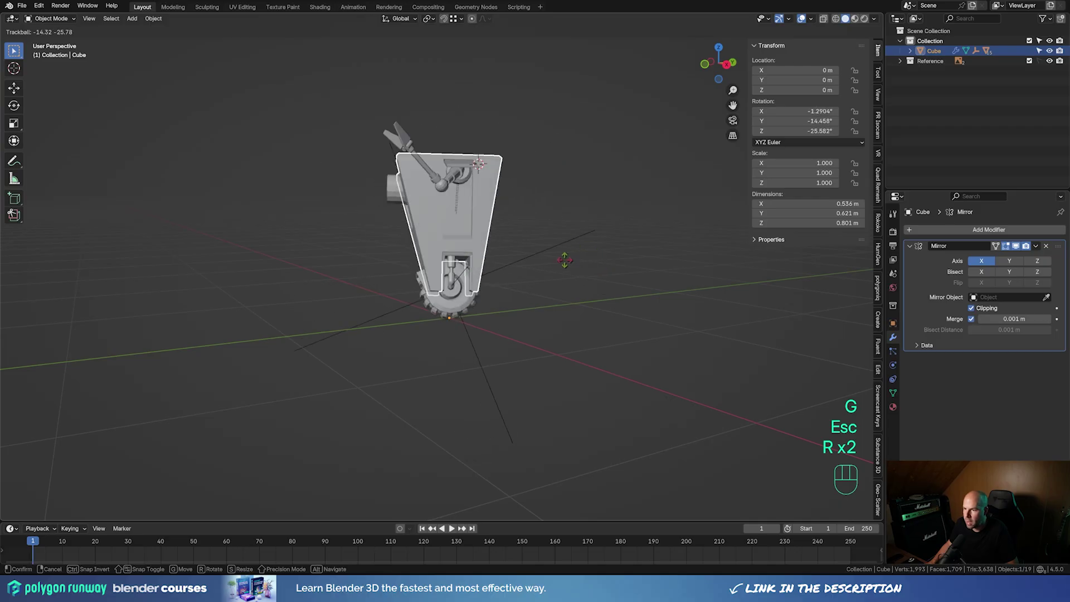
{"action": "key", "text": "Escape"}
{"action": "middle_click_drag", "start_coordinate": [450, 319], "coordinate": [567, 266]}
{"action": "key", "text": "r"}
{"action": "key", "text": "Escape"}
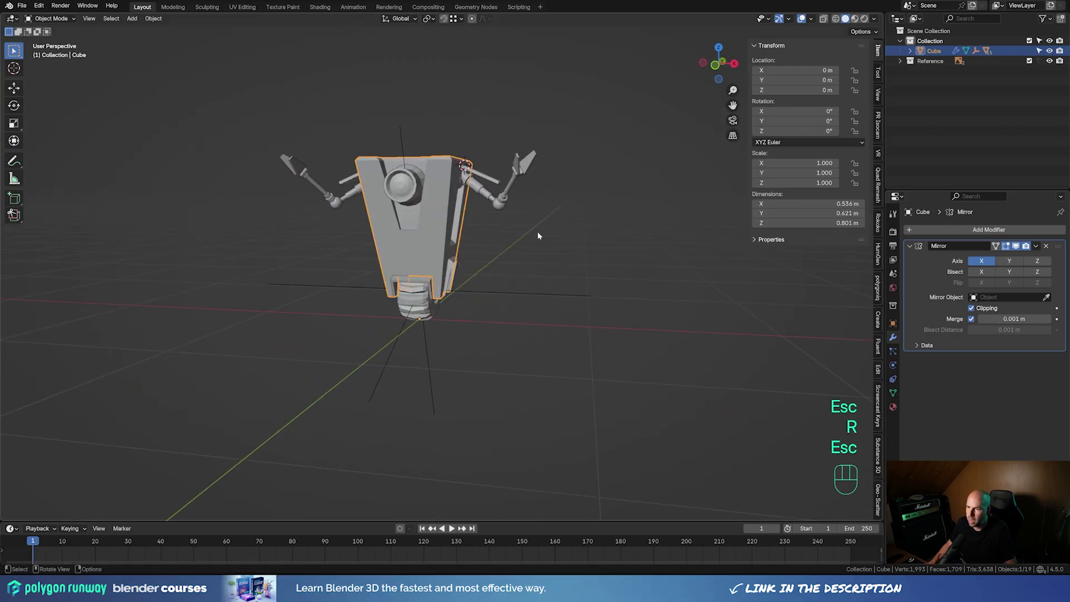
{"action": "key", "text": "r"}
{"action": "key", "text": "Escape"}
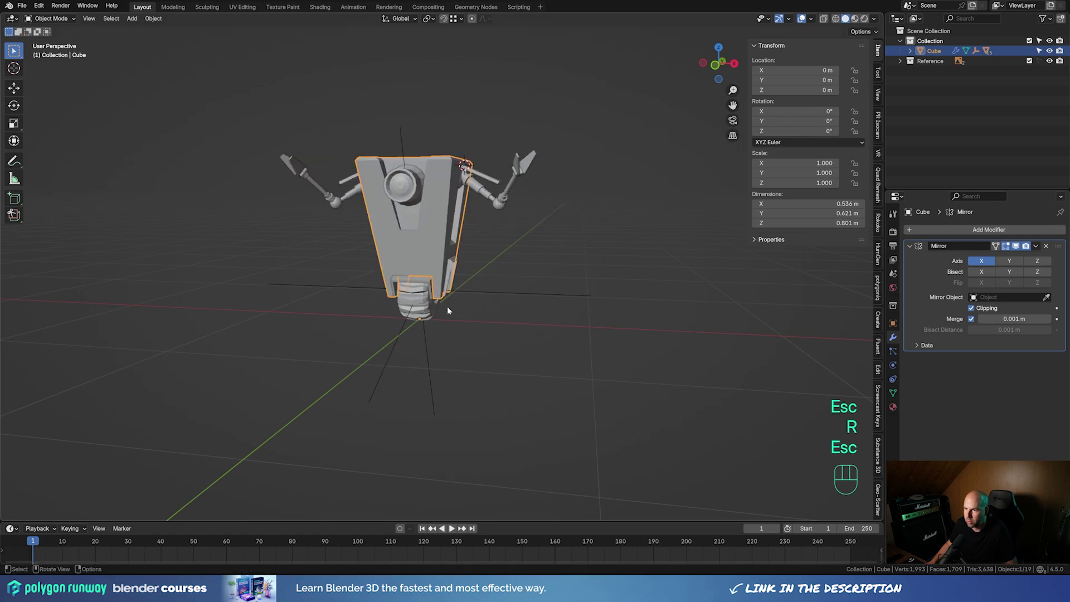
Add a Bevel modifier to the body with 2 segments and the outer miter set to Arc
{"action": "middle_click_drag", "start_coordinate": [431, 319], "coordinate": [516, 266]}
{"action": "scroll", "coordinate": [514, 279], "scroll_direction": "up", "scroll_amount": 3}
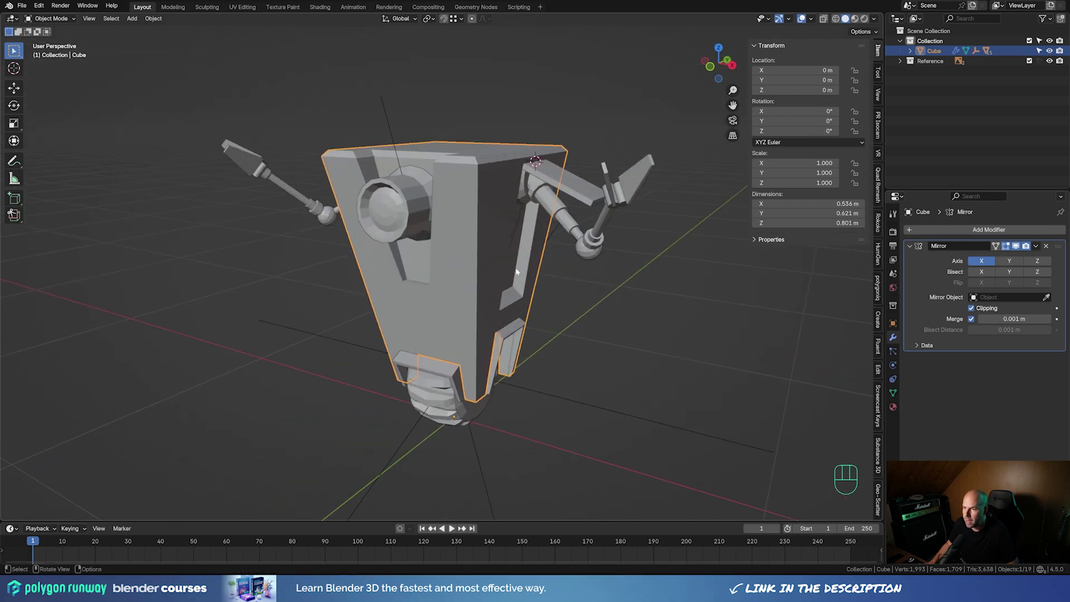
{"action": "left_click", "coordinate": [947, 229]}
{"action": "mouse_move", "coordinate": [947, 229]}
{"action": "left_click", "coordinate": [998, 240]}
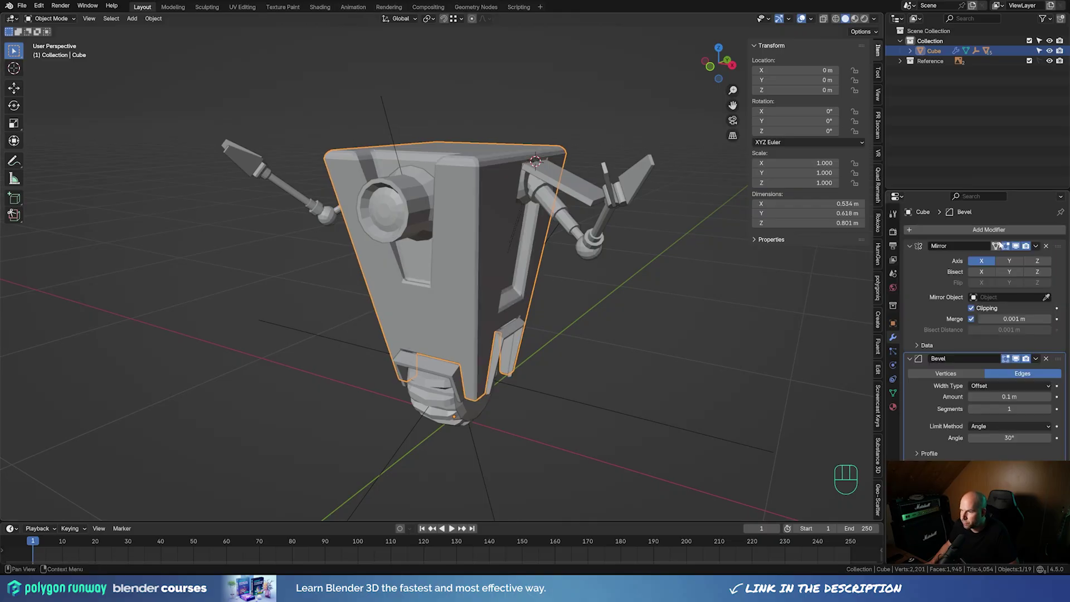
{"action": "left_click", "coordinate": [1049, 409]}
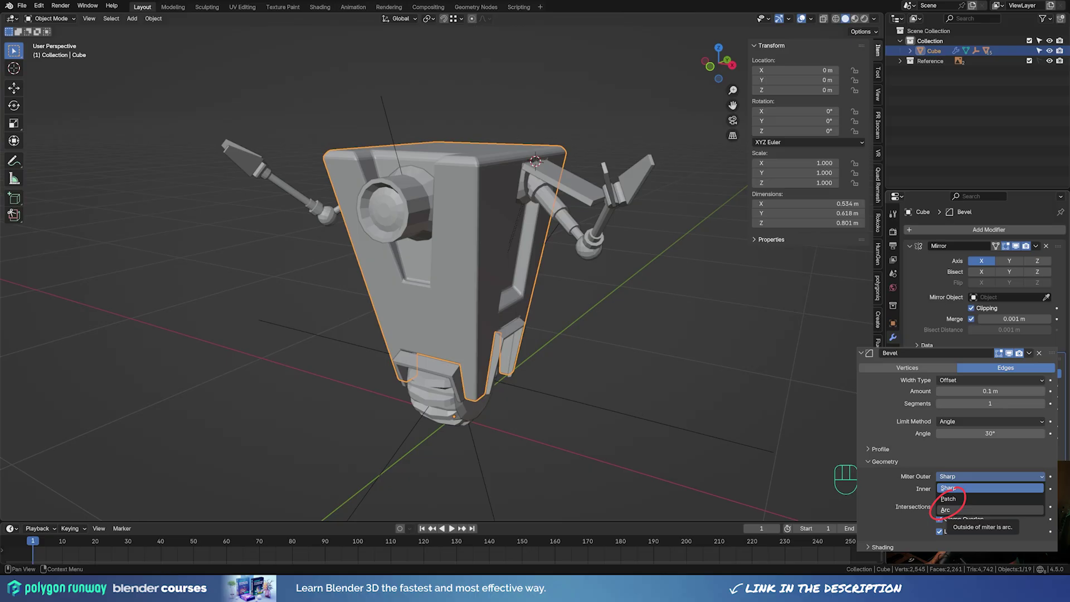
{"action": "left_click", "coordinate": [997, 514]}
Knife a straight horizontal cut through the body's lower leg, from the wheel opening's upper corner to the outer edge, in X-ray front view
{"action": "middle_click_drag", "start_coordinate": [488, 341], "coordinate": [489, 366]}
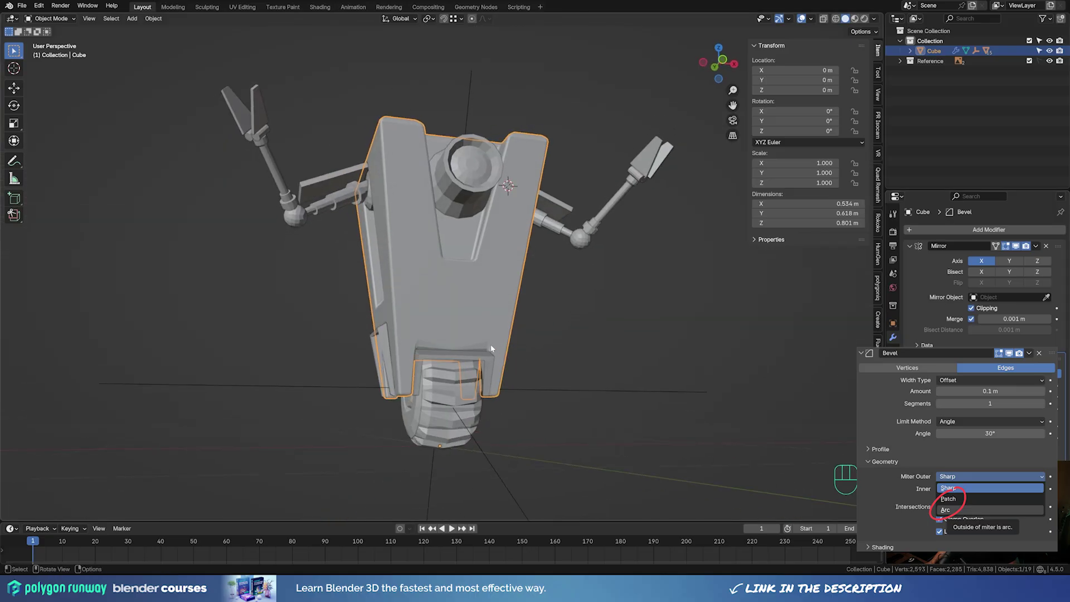
{"action": "scroll", "coordinate": [482, 387], "scroll_direction": "up", "scroll_amount": 5}
{"action": "middle_click_drag", "start_coordinate": [541, 442], "coordinate": [492, 302]}
{"action": "key", "text": "Tab"}
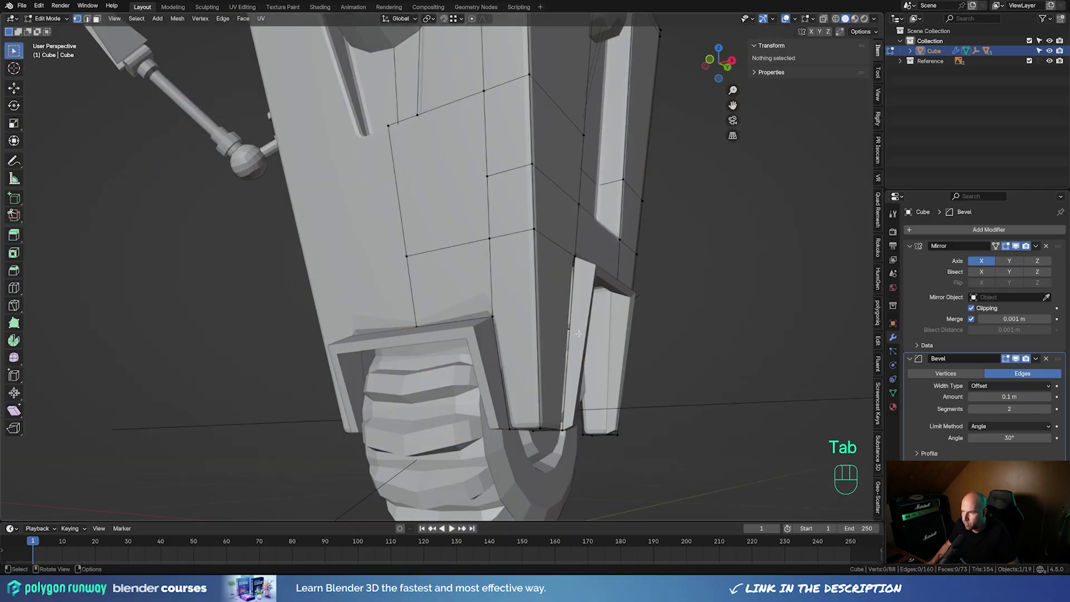
{"action": "mouse_move", "coordinate": [578, 333]}
{"action": "middle_mouse_down"}
{"action": "mouse_move", "coordinate": [557, 317]}
{"action": "mouse_move", "coordinate": [601, 334]}
{"action": "mouse_move", "coordinate": [574, 339]}
{"action": "mouse_move", "coordinate": [584, 344]}
{"action": "middle_mouse_up"}
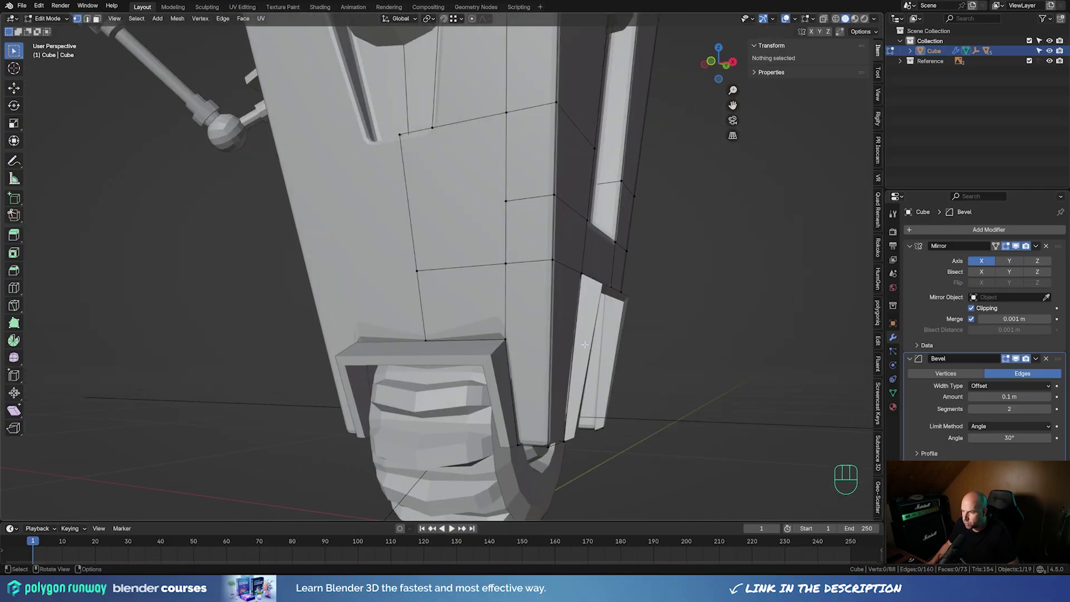
{"action": "key", "text": "KP_1"}
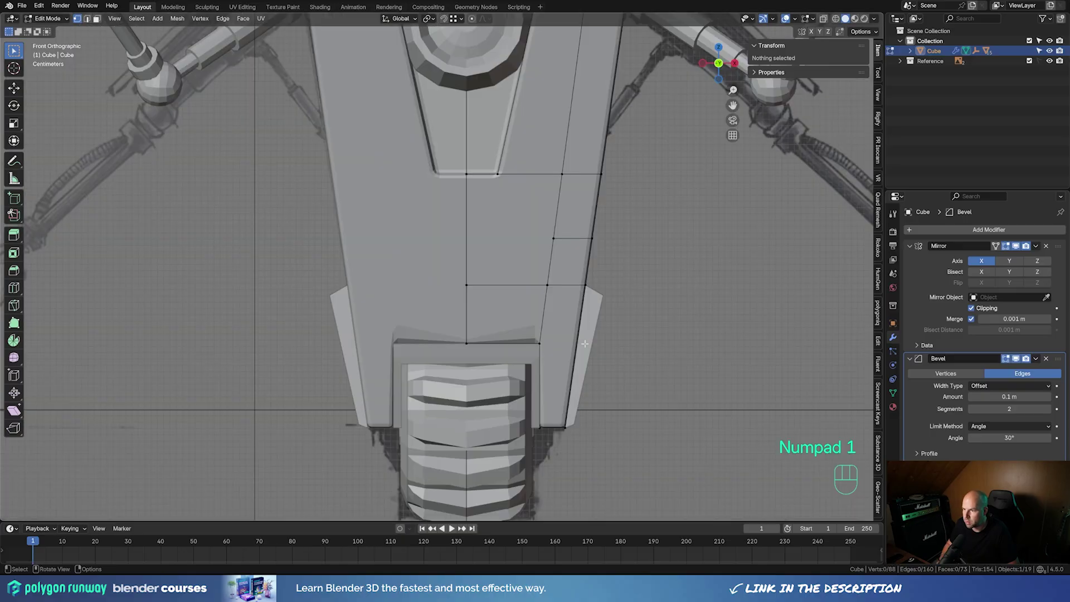
{"action": "left_click", "coordinate": [824, 19]}
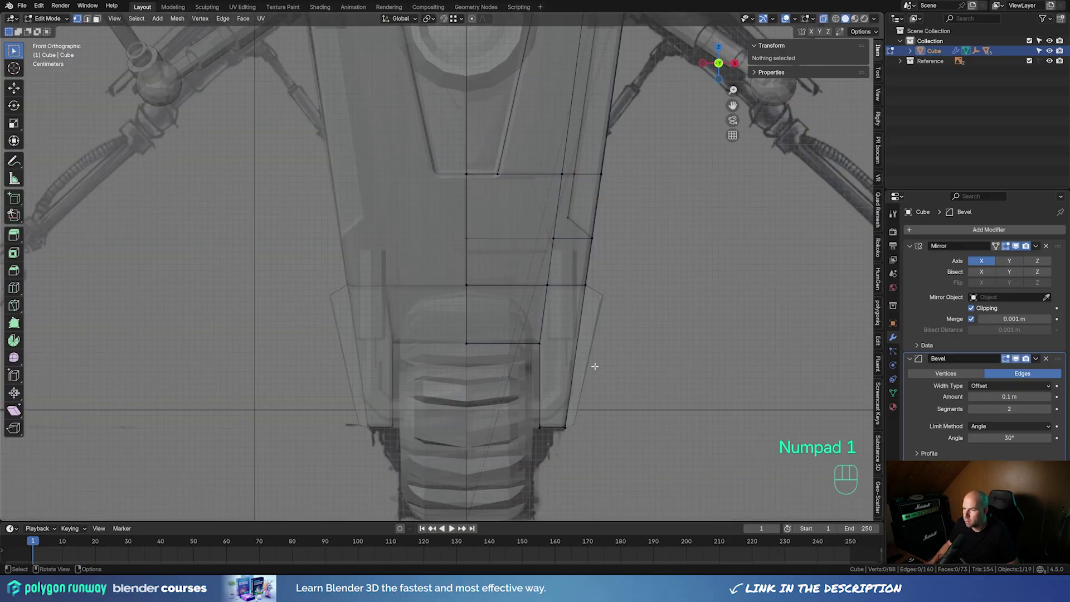
{"action": "key", "text": "k"}
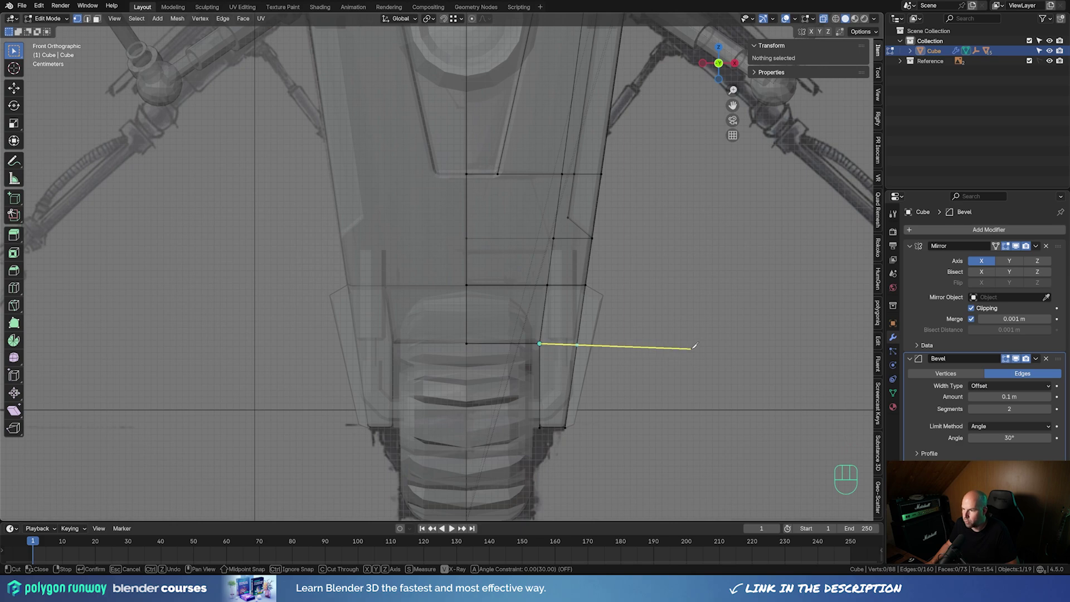
{"action": "key", "text": "a"}
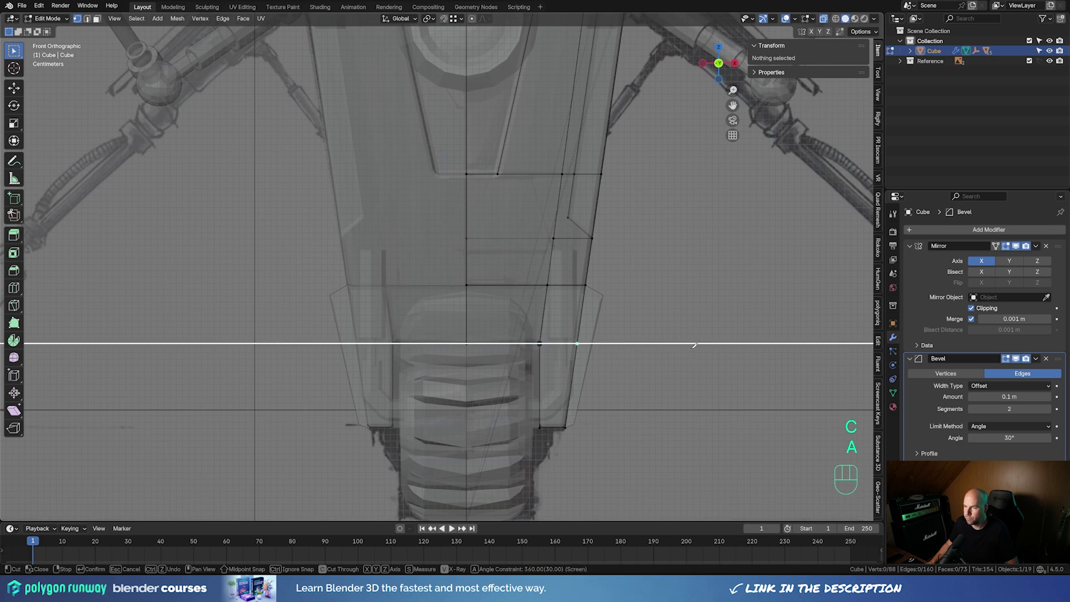
{"action": "left_click", "coordinate": [694, 345]}
{"action": "key", "text": "Return"}
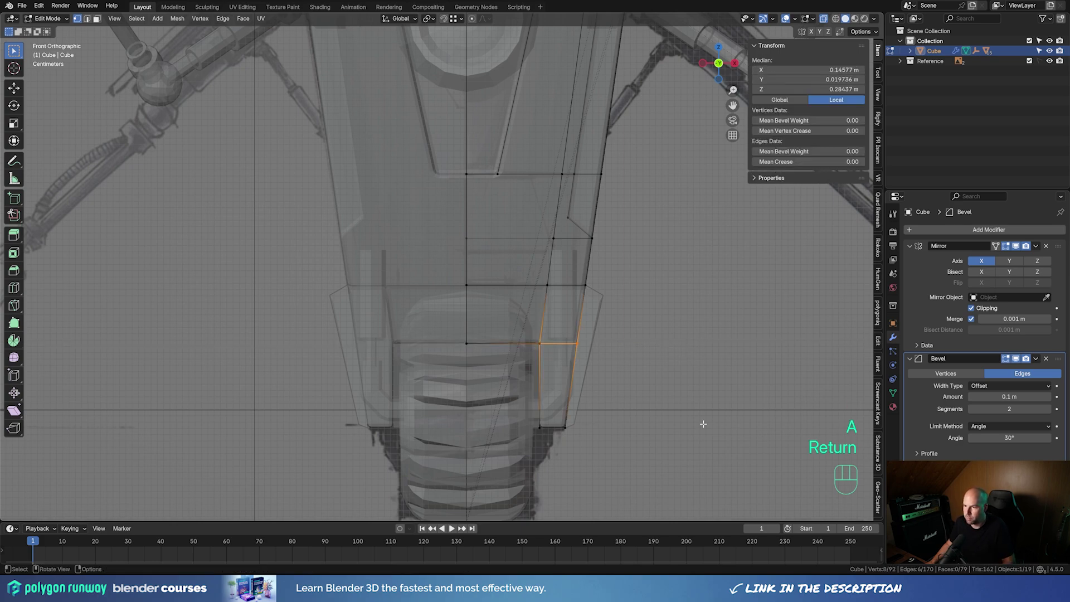
{"action": "middle_click_drag", "start_coordinate": [702, 423], "coordinate": [618, 424]}
{"action": "middle_click_drag", "start_coordinate": [761, 396], "coordinate": [684, 400]}
{"action": "key", "text": "Tab"}
{"action": "middle_click_drag", "start_coordinate": [558, 415], "coordinate": [576, 403]}
{"action": "left_click", "coordinate": [824, 18]}
Shade the body smooth and enable Harden Normals in its Bevel modifier
{"action": "middle_click_drag", "start_coordinate": [506, 285], "coordinate": [473, 331]}
{"action": "middle_click_drag", "start_coordinate": [609, 414], "coordinate": [504, 163]}
{"action": "right_click", "coordinate": [489, 203]}
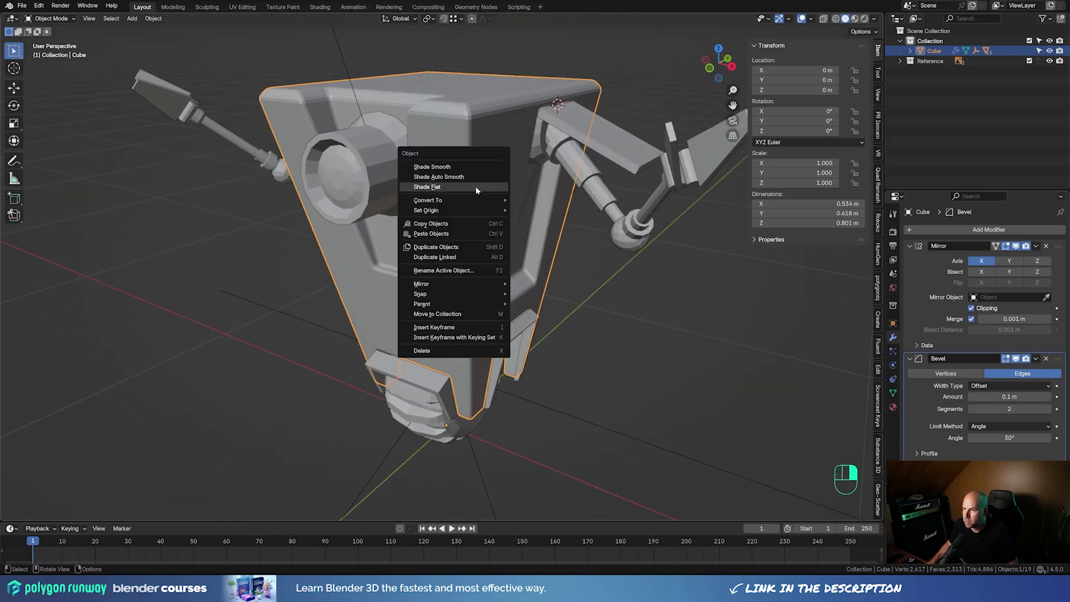
{"action": "left_click", "coordinate": [446, 164]}
{"action": "middle_click_drag", "start_coordinate": [460, 308], "coordinate": [802, 446]}
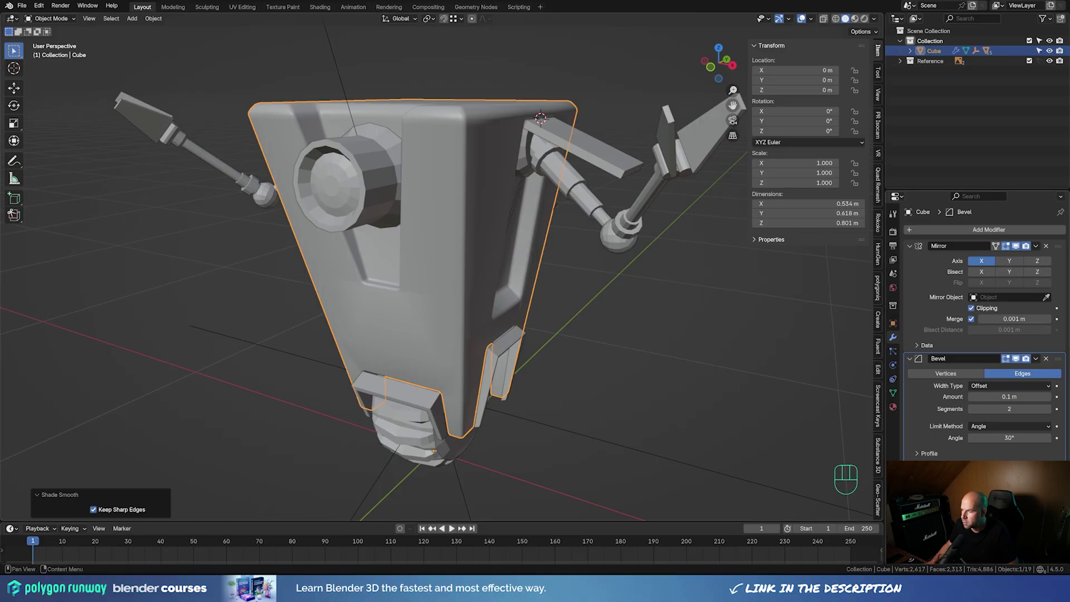
{"action": "scroll", "coordinate": [986, 390], "scroll_direction": "down", "scroll_amount": 3}
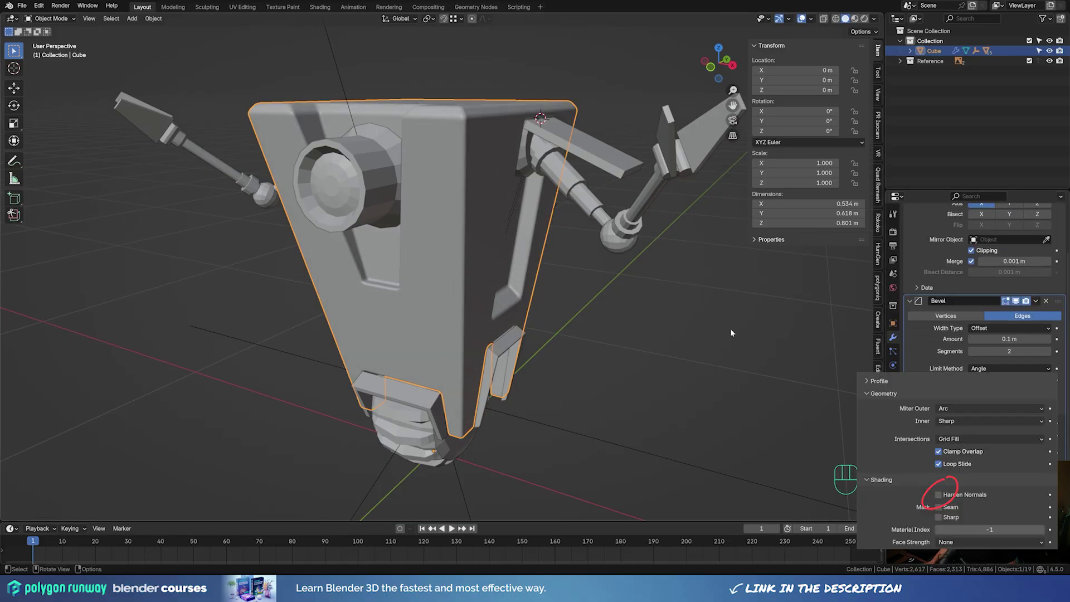
{"action": "middle_click_drag", "start_coordinate": [730, 328], "coordinate": [519, 258]}
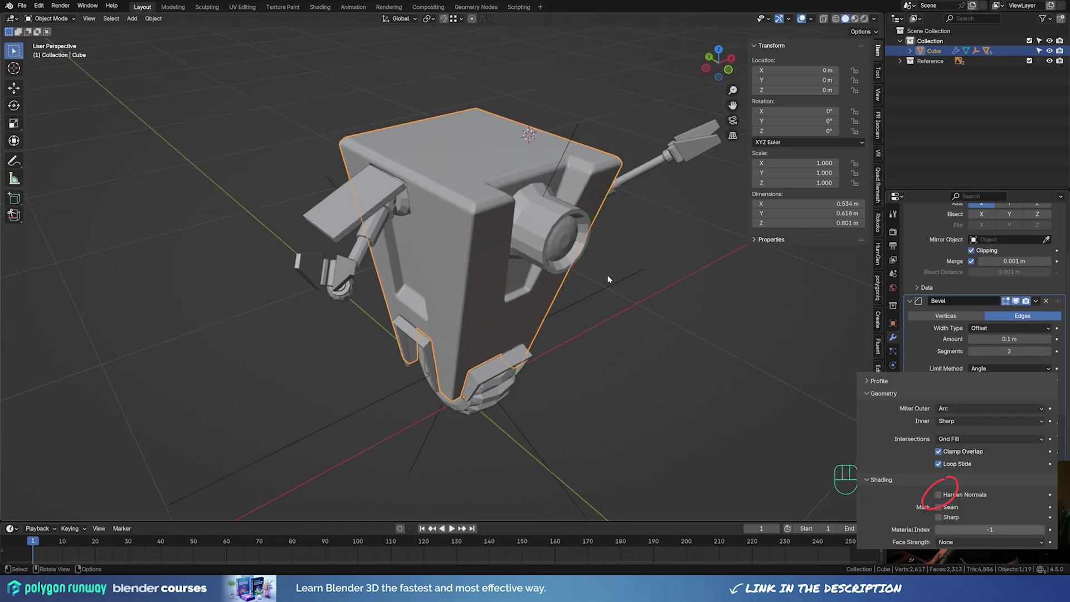
{"action": "middle_click_drag", "start_coordinate": [608, 280], "coordinate": [509, 270]}
Copy the body's Bevel modifier to the front and side trim frames around the wheel
{"action": "middle_click_drag", "start_coordinate": [516, 341], "coordinate": [501, 279], "text": "shift"}
{"action": "scroll", "coordinate": [471, 295], "scroll_direction": "up", "scroll_amount": 3}
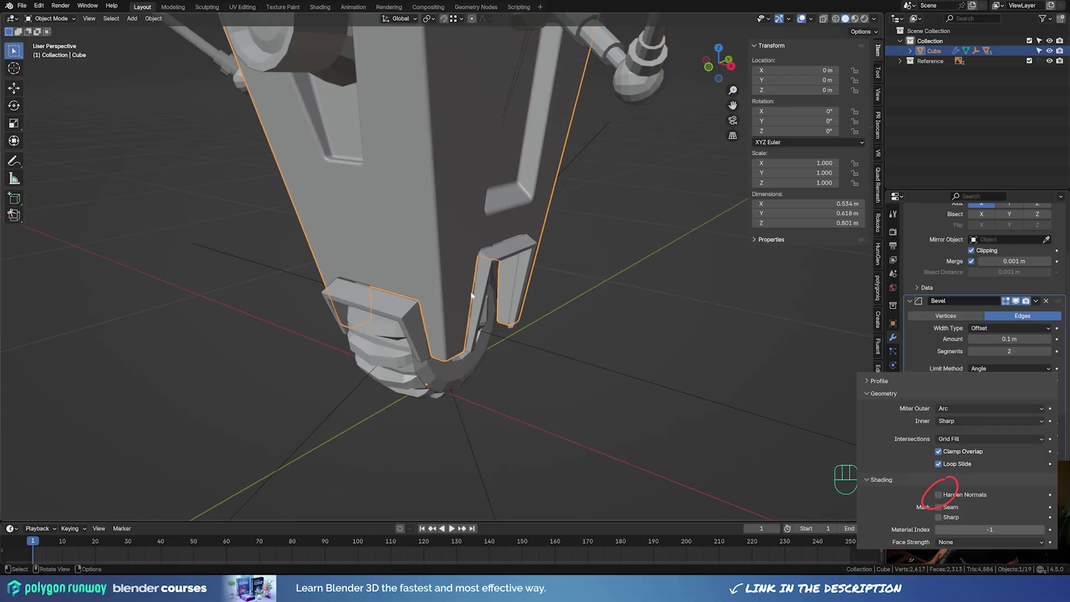
{"action": "left_click", "coordinate": [402, 306]}
{"action": "left_click", "coordinate": [508, 249], "text": "shift"}
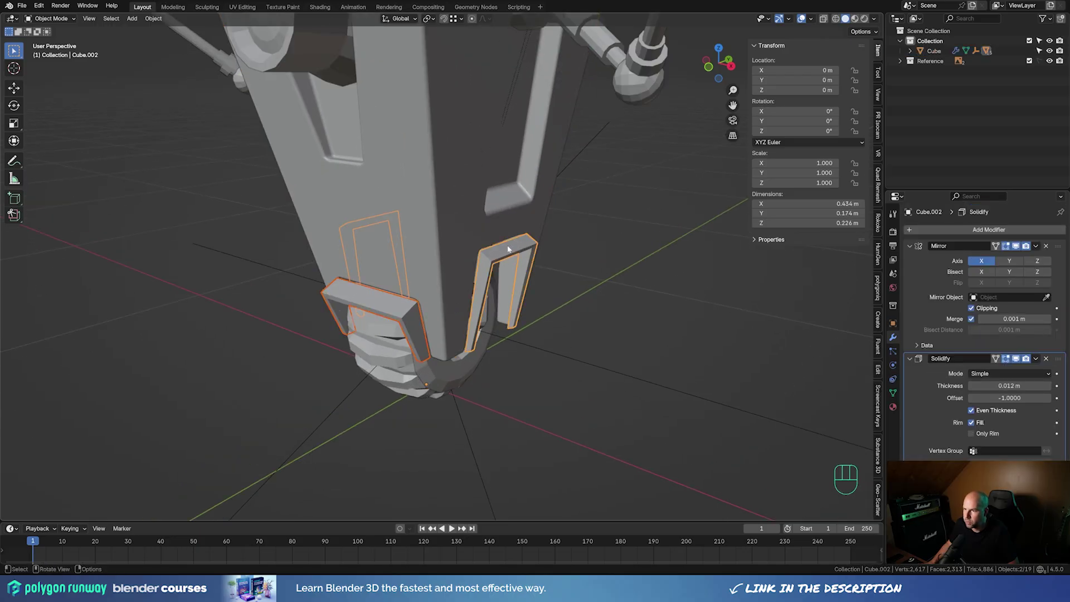
{"action": "left_click", "coordinate": [427, 203], "text": "shift"}
{"action": "left_click", "coordinate": [1036, 358]}
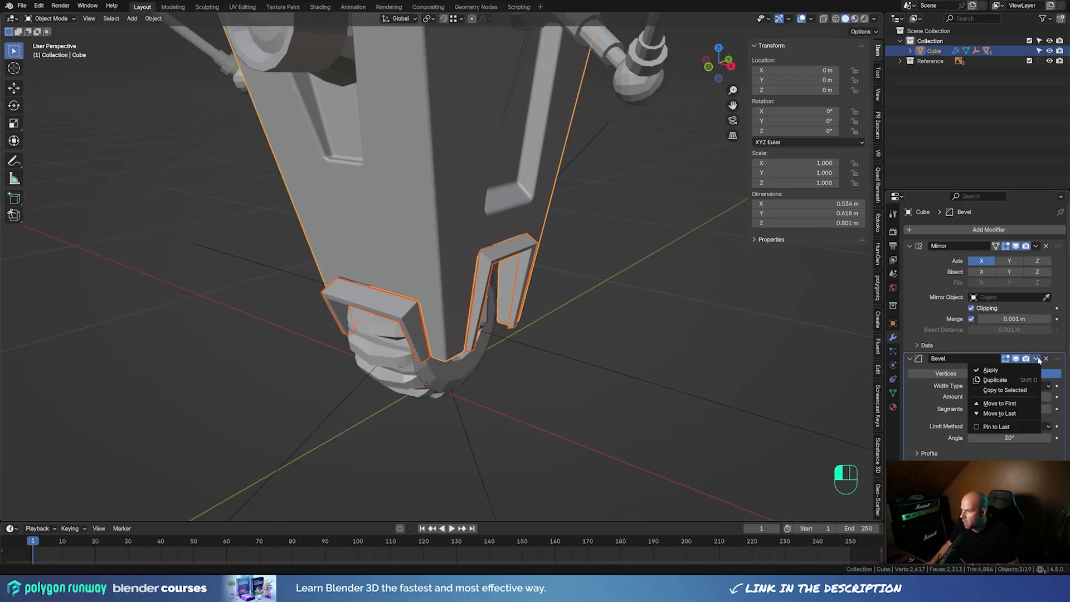
{"action": "left_click", "coordinate": [1004, 390]}
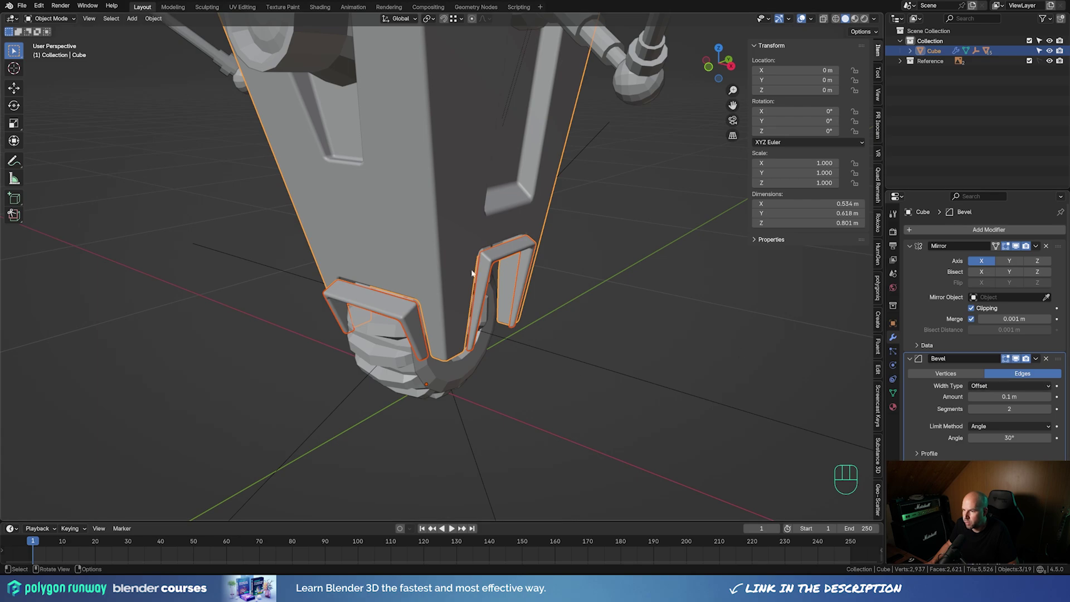
Set the Bevel amount to 0.004 m on both the front and side trim frames together
{"action": "left_click", "coordinate": [496, 258]}
{"action": "left_click", "coordinate": [407, 317], "text": "shift"}
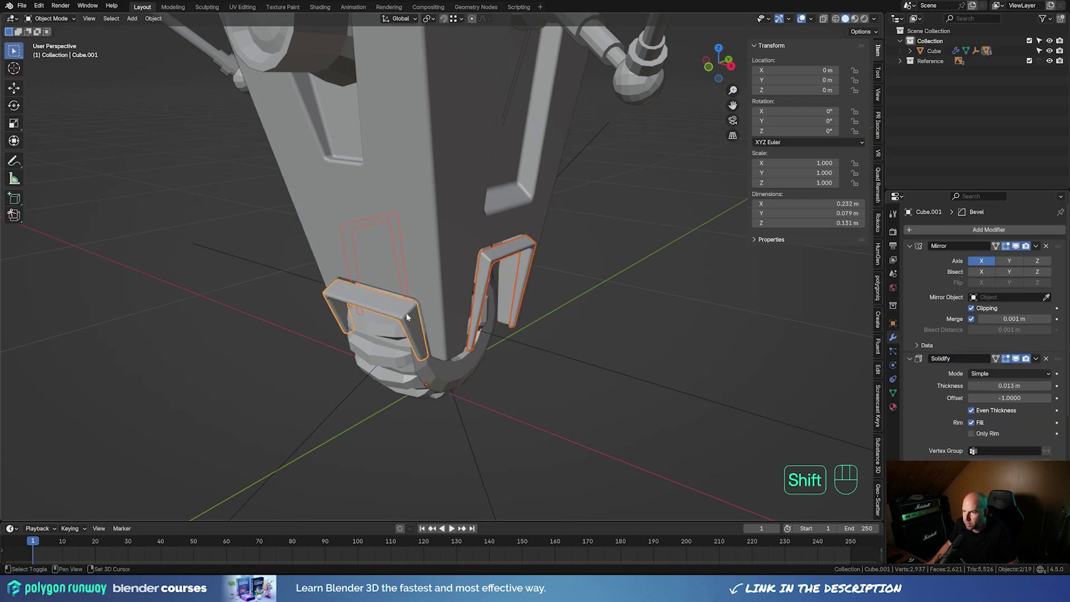
{"action": "scroll", "coordinate": [1015, 418], "scroll_direction": "down", "scroll_amount": 7}
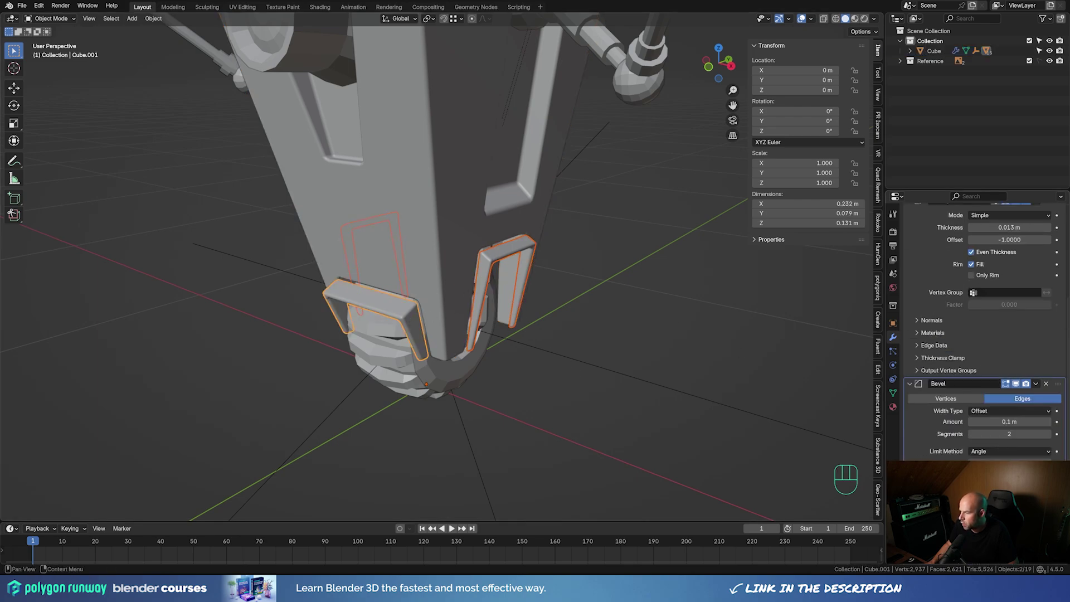
{"action": "left_click_drag", "start_coordinate": [1011, 422], "coordinate": [992, 422], "text": "alt+shift"}
{"action": "middle_click_drag", "start_coordinate": [659, 350], "coordinate": [499, 282], "text": "shift"}
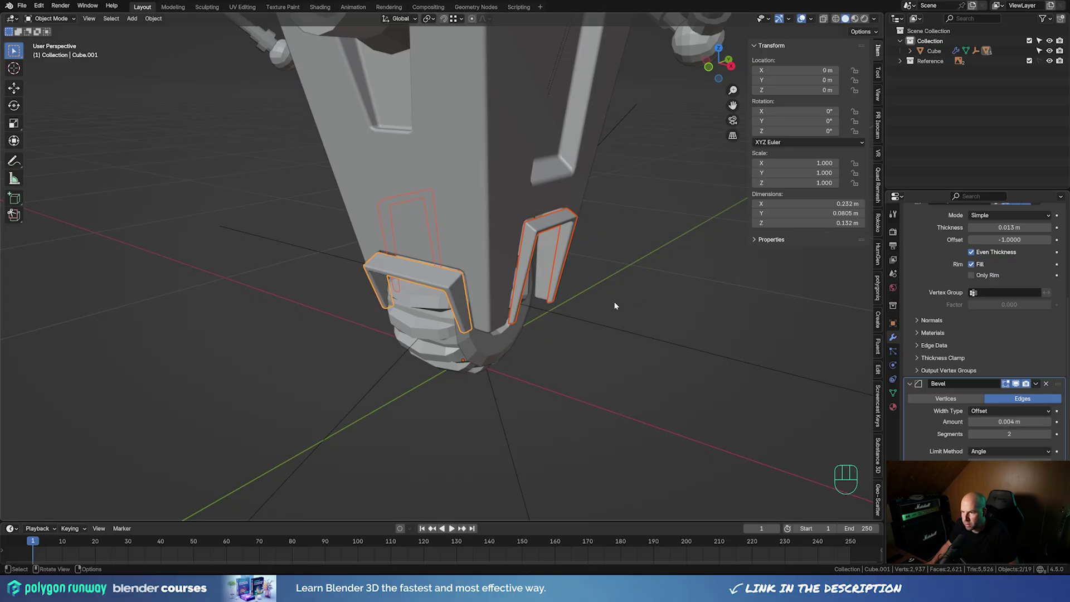
Move the front trim frame's mesh about 0.003 m along Y and raise it slightly along Z
{"action": "left_click", "coordinate": [423, 287]}
{"action": "key", "text": "Tab"}
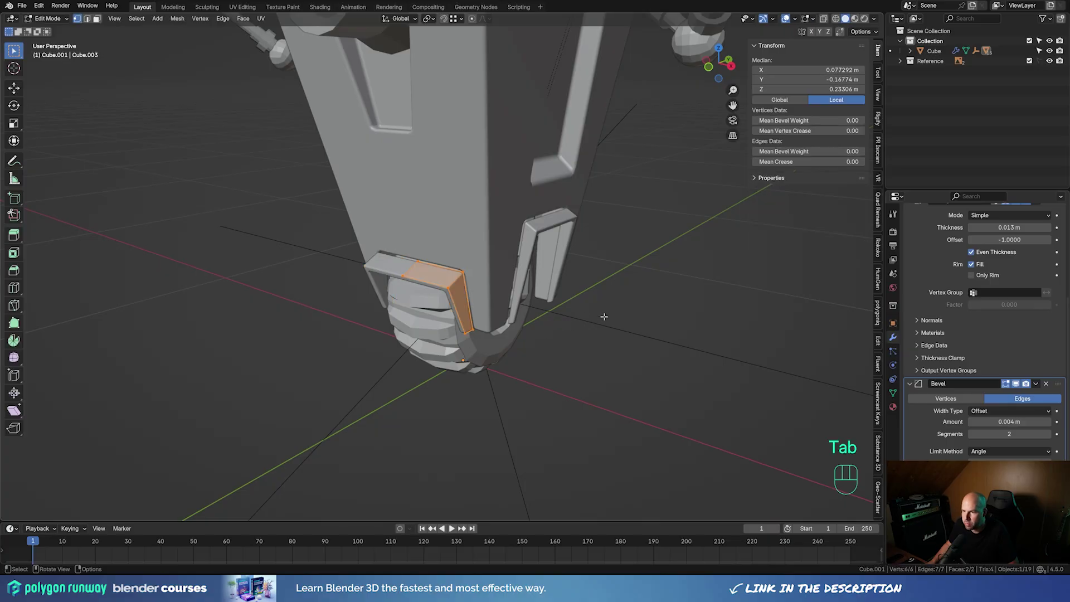
{"action": "key", "text": "g"}
{"action": "key", "text": "y"}
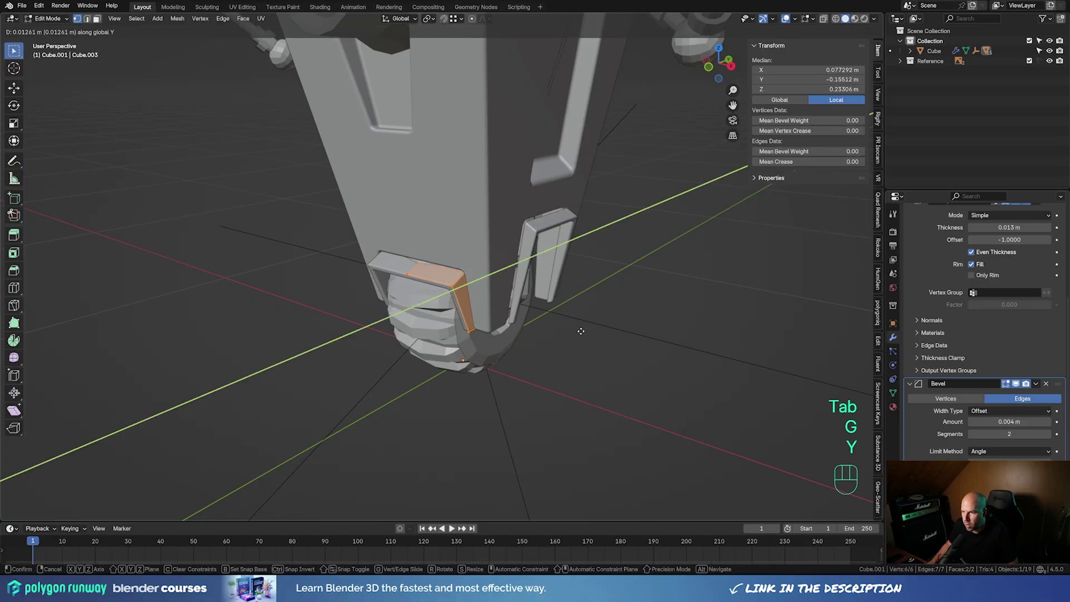
{"action": "left_click", "coordinate": [577, 329]}
{"action": "key", "text": "g"}
{"action": "key", "text": "z"}
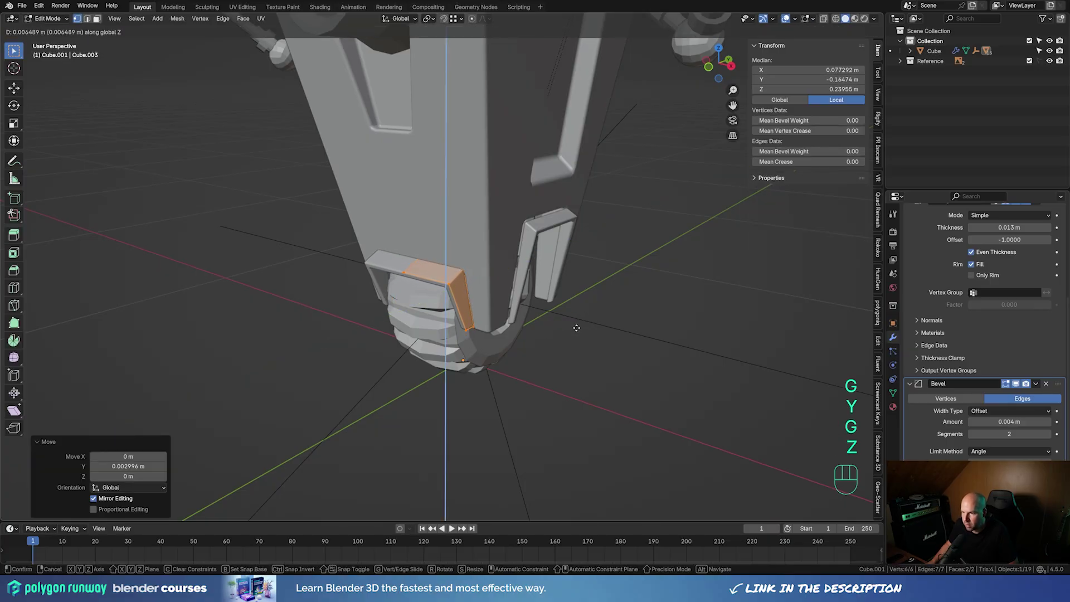
Raise the selected faces of the front wheel bracket about 0.0065 m along the global Z axis
{"action": "left_click", "coordinate": [576, 328]}
{"action": "key", "text": "Tab"}
Raise the whole mesh of the side wheel bracket about 0.005 m along the Z axis
{"action": "left_click", "coordinate": [529, 234]}
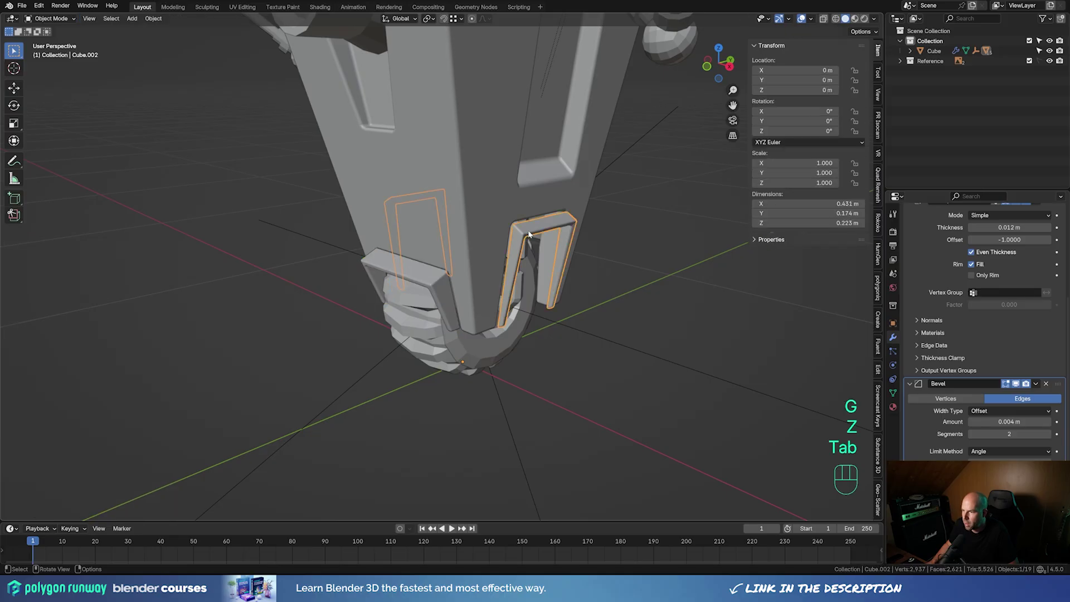
{"action": "key", "text": "Tab"}
{"action": "key", "text": "a"}
{"action": "key", "text": "g"}
{"action": "key", "text": "z"}
{"action": "left_click", "coordinate": [642, 271]}
Shift the side bracket's mesh slightly inward along X and fine-tune its height along Z
{"action": "key", "text": "g"}
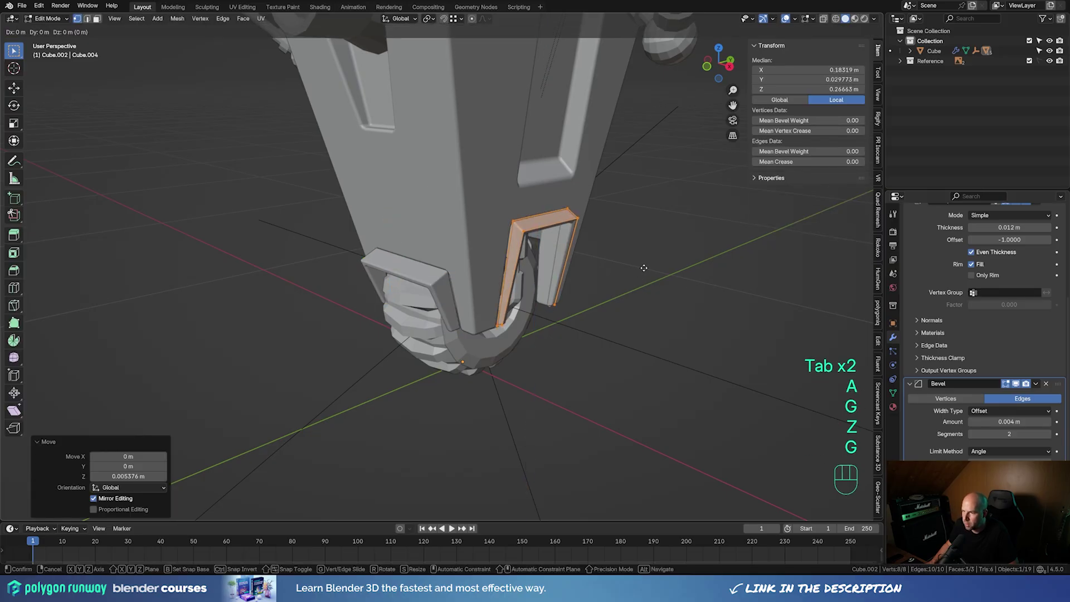
{"action": "key", "text": "x"}
{"action": "left_click", "coordinate": [630, 270]}
{"action": "key", "text": "g"}
{"action": "key", "text": "z"}
{"action": "left_click", "coordinate": [626, 276]}
{"action": "key", "text": "Tab"}
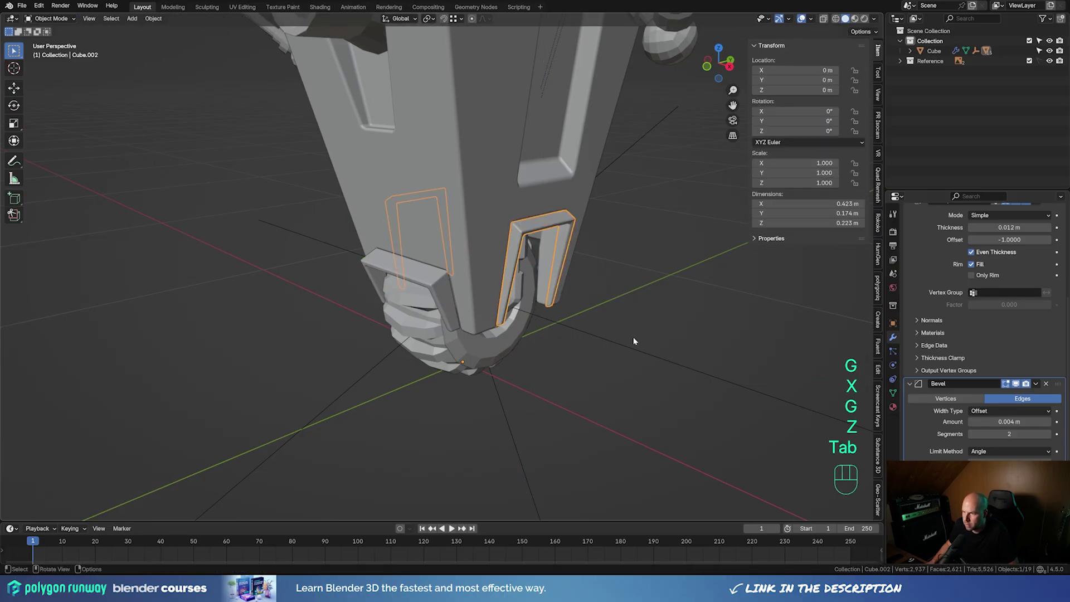
Copy the side bracket's Bevel modifier to the wheel strut, eye, arm segments, claws and hinges, shoulder disc, shoulder flap, tyre treads and wheel
{"action": "left_click", "coordinate": [634, 341]}
{"action": "middle_click_drag", "start_coordinate": [634, 341], "coordinate": [531, 313]}
{"action": "left_click", "coordinate": [549, 275]}
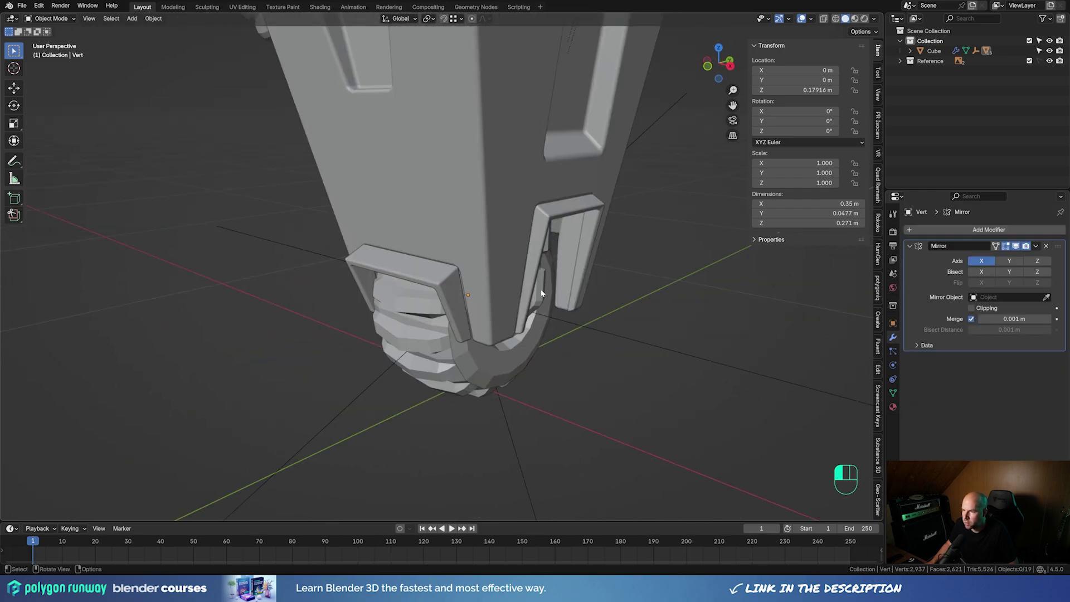
{"action": "left_click", "coordinate": [541, 293]}
{"action": "scroll", "coordinate": [636, 294], "scroll_direction": "down", "scroll_amount": 3}
{"action": "middle_click_drag", "start_coordinate": [643, 225], "coordinate": [620, 277], "text": "shift"}
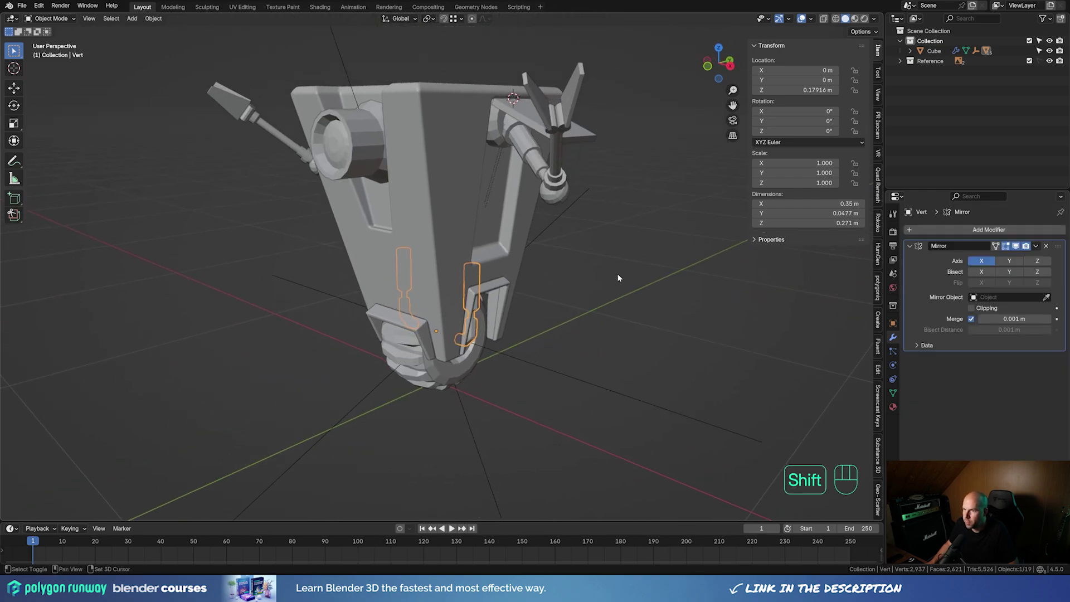
{"action": "left_click", "coordinate": [348, 150], "text": "shift"}
{"action": "middle_click_drag", "start_coordinate": [357, 152], "coordinate": [563, 162]}
{"action": "left_click", "coordinate": [578, 157], "text": "shift"}
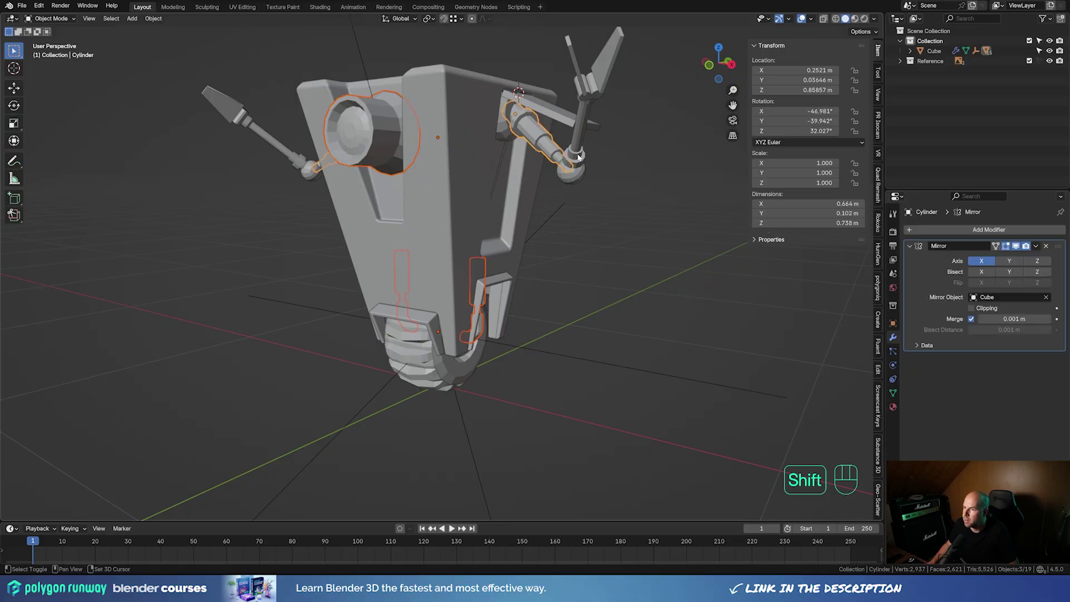
{"action": "left_click", "coordinate": [582, 123], "text": "shift"}
{"action": "left_click", "coordinate": [581, 77], "text": "shift"}
{"action": "left_click", "coordinate": [600, 68], "text": "shift"}
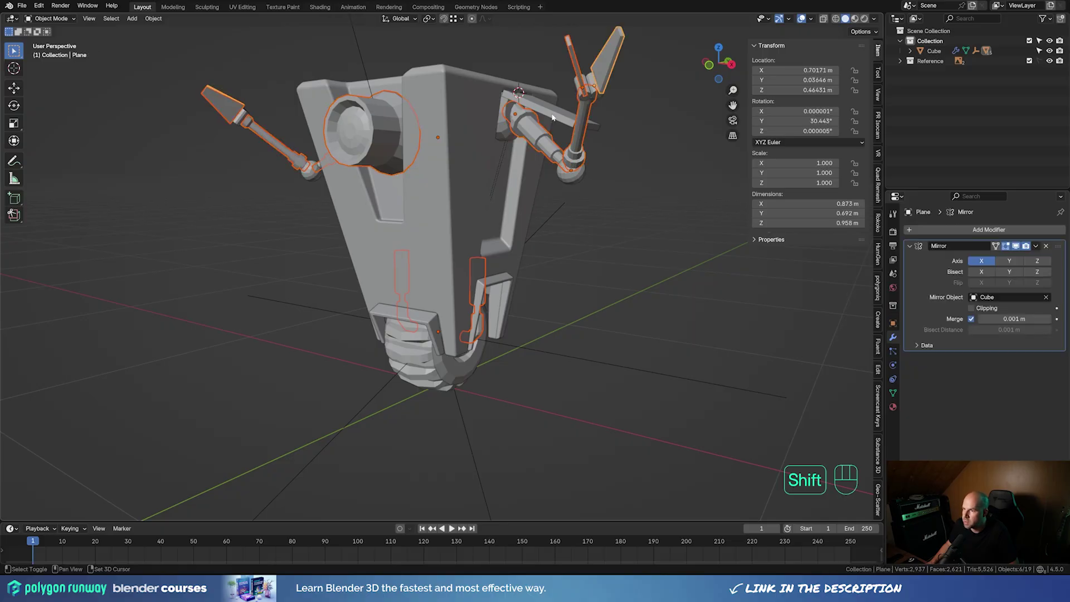
{"action": "left_click", "coordinate": [594, 97], "text": "shift"}
{"action": "left_click", "coordinate": [577, 86], "text": "shift"}
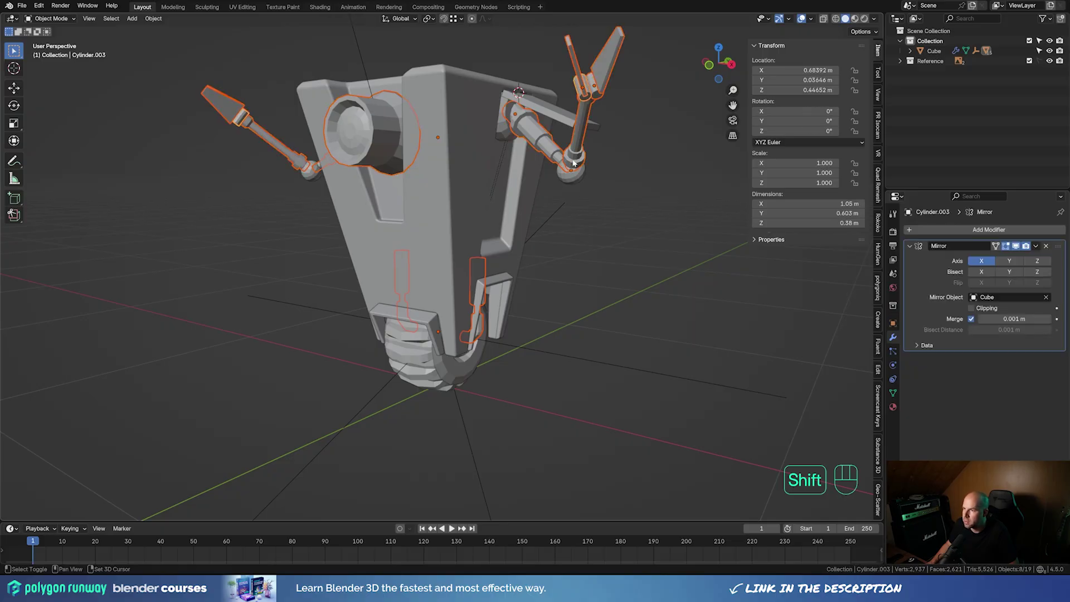
{"action": "left_click", "coordinate": [517, 128], "text": "shift"}
{"action": "left_click", "coordinate": [561, 109], "text": "shift"}
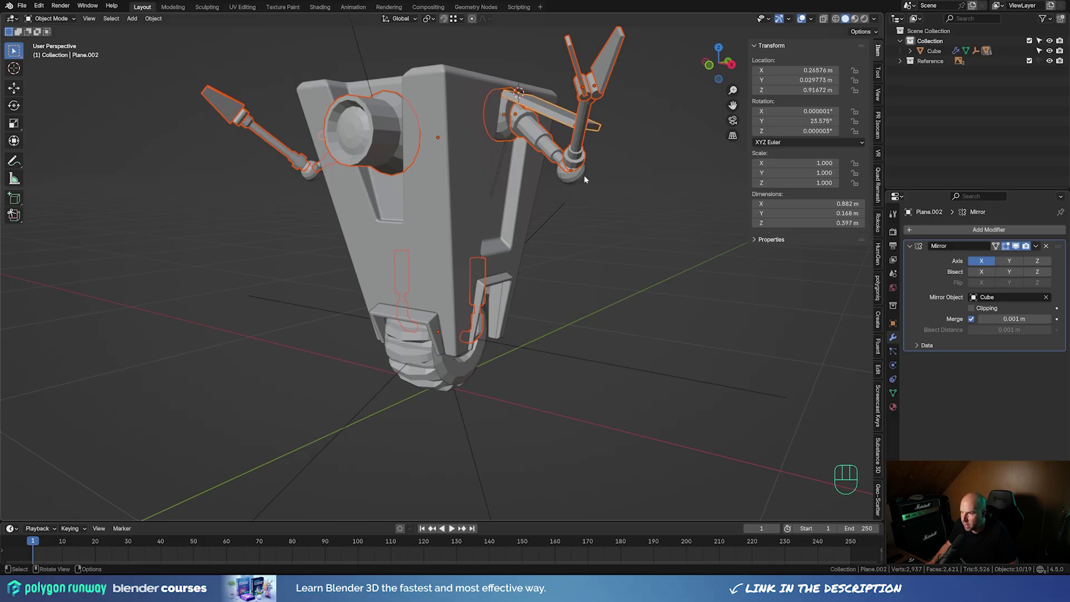
{"action": "middle_click_drag", "start_coordinate": [555, 173], "coordinate": [517, 201]}
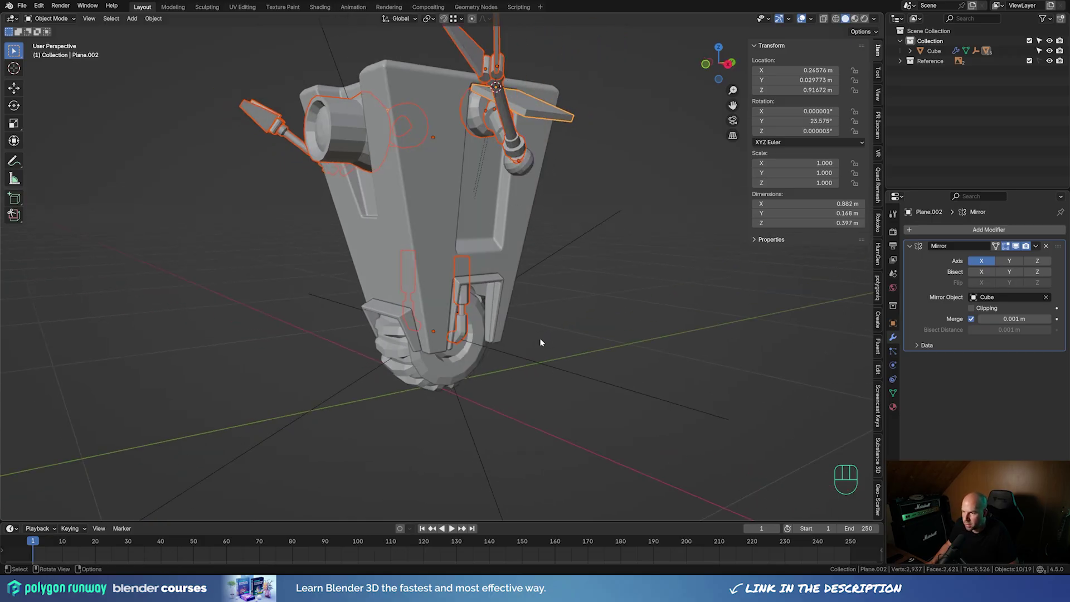
{"action": "middle_click_drag", "start_coordinate": [540, 339], "coordinate": [528, 339]}
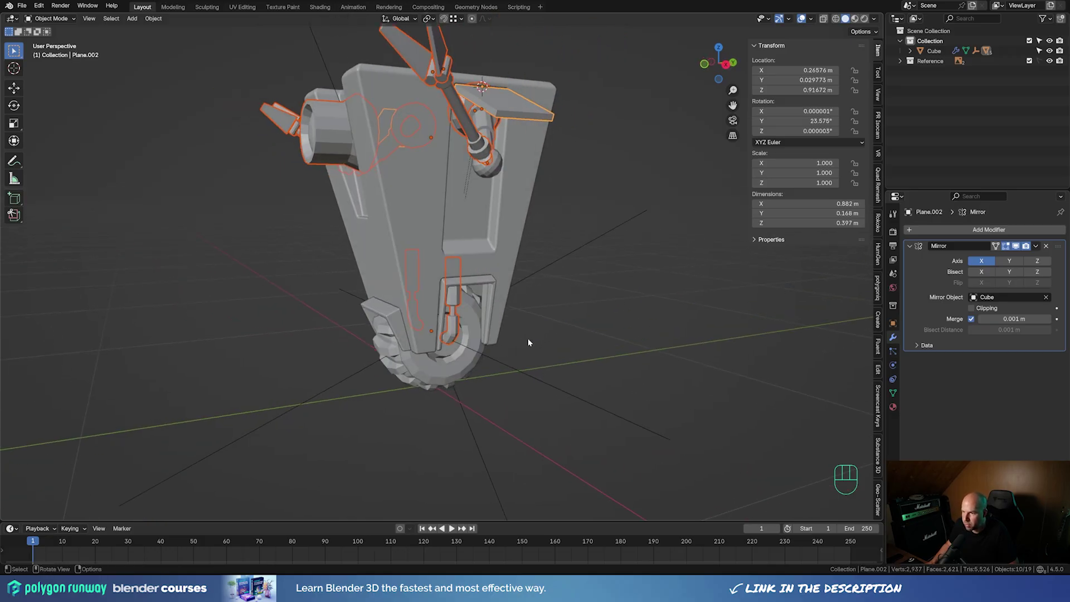
{"action": "left_click", "coordinate": [388, 383], "text": "shift"}
{"action": "left_click", "coordinate": [474, 335], "text": "shift"}
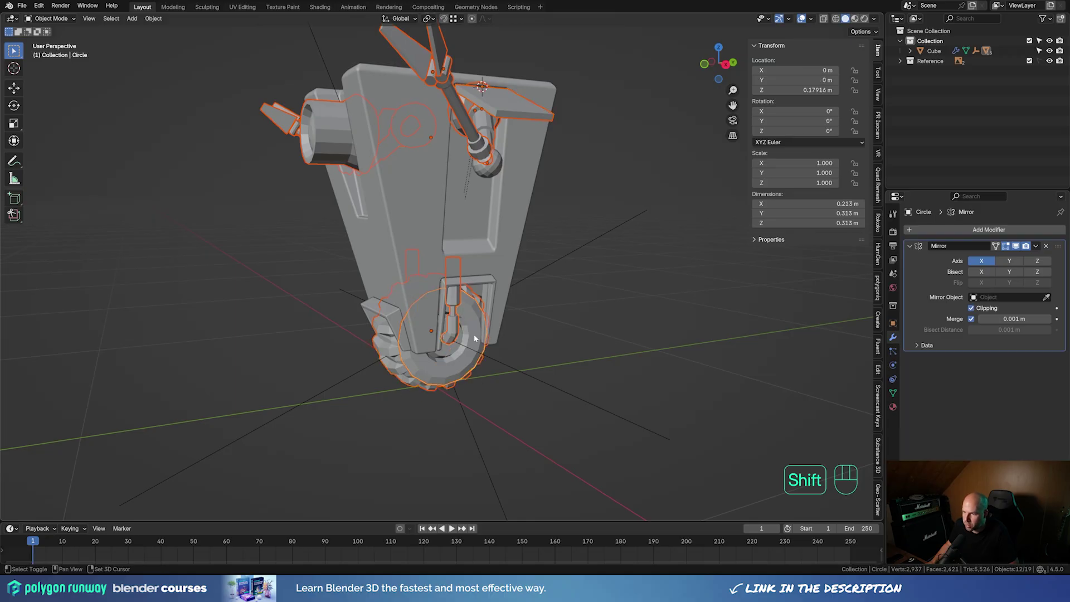
{"action": "middle_click_drag", "start_coordinate": [473, 358], "coordinate": [412, 330]}
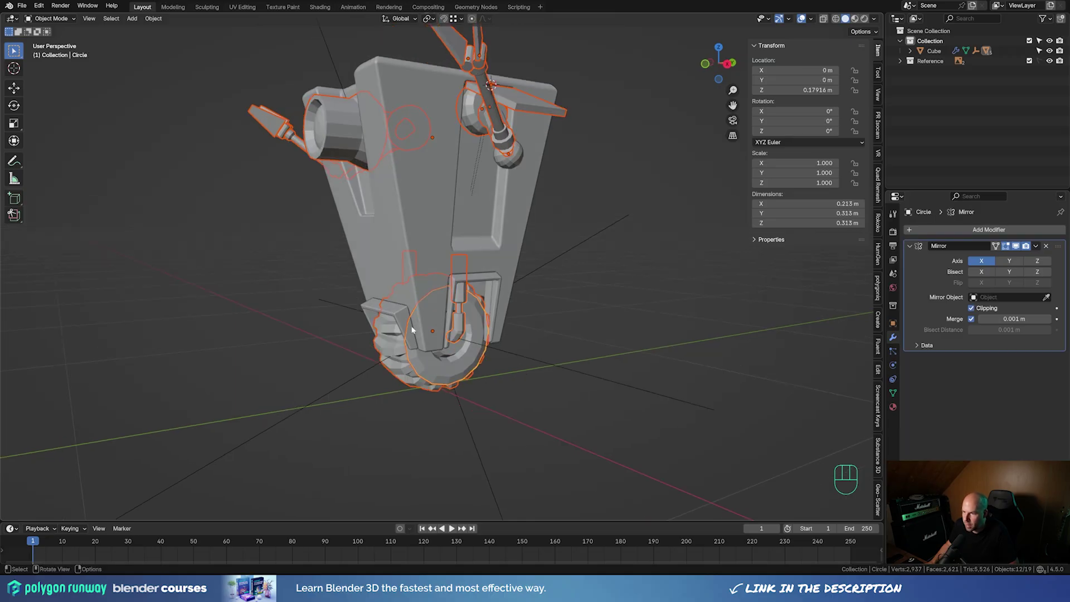
{"action": "left_click", "coordinate": [480, 276], "text": "shift"}
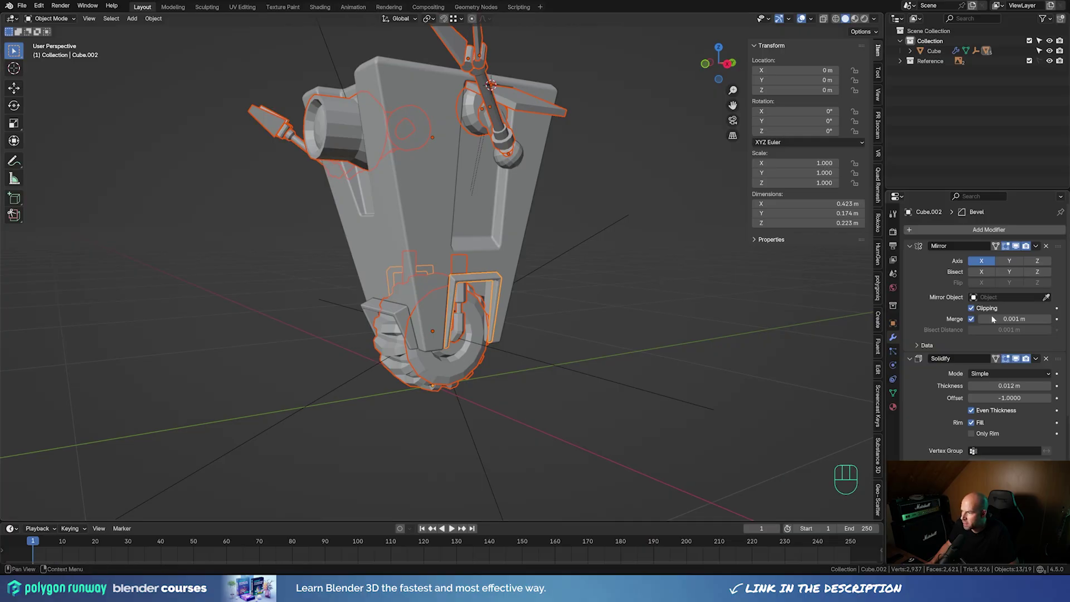
{"action": "scroll", "coordinate": [1019, 450], "scroll_direction": "down", "scroll_amount": 5}
{"action": "left_click", "coordinate": [1035, 403]}
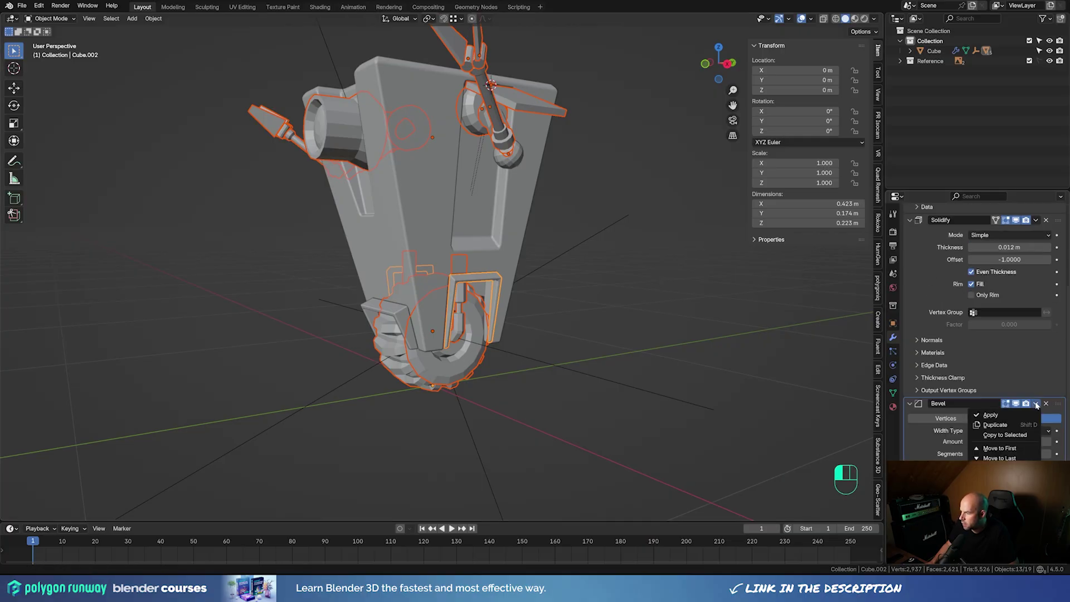
{"action": "left_click", "coordinate": [1019, 438]}
Apply Shade Smooth to all the selected robot parts and to the elbow ball joint
{"action": "middle_click_drag", "start_coordinate": [552, 240], "coordinate": [513, 248]}
{"action": "right_click", "coordinate": [480, 217]}
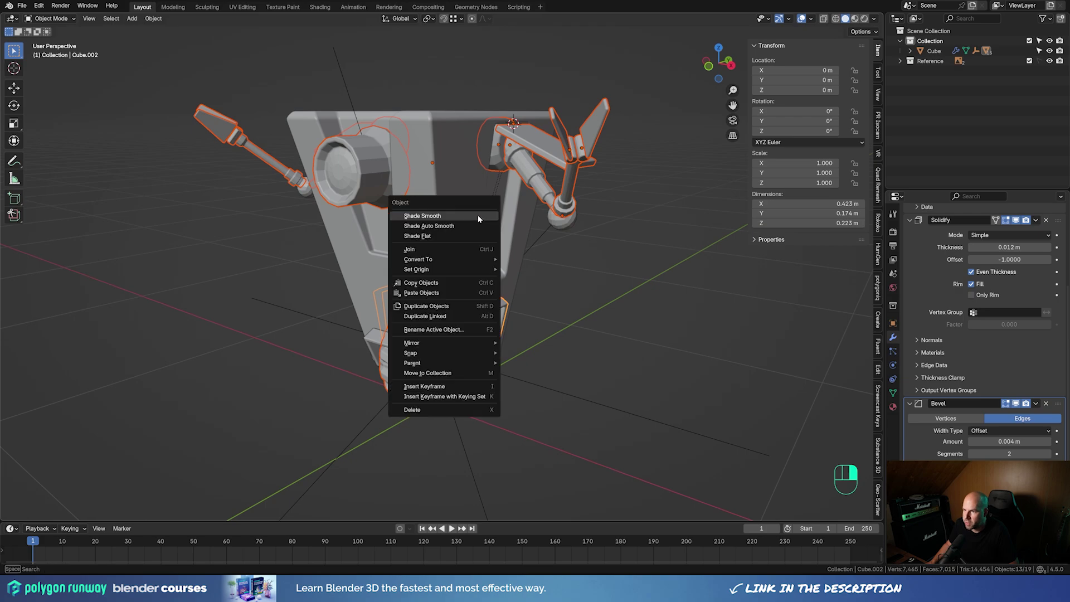
{"action": "left_click", "coordinate": [467, 219]}
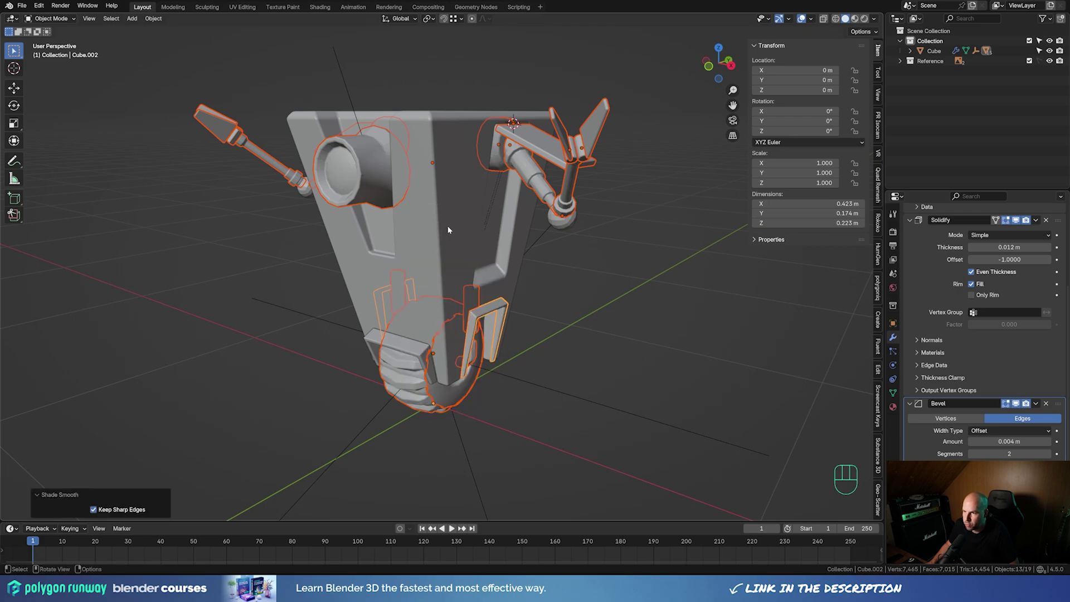
{"action": "left_click", "coordinate": [558, 222]}
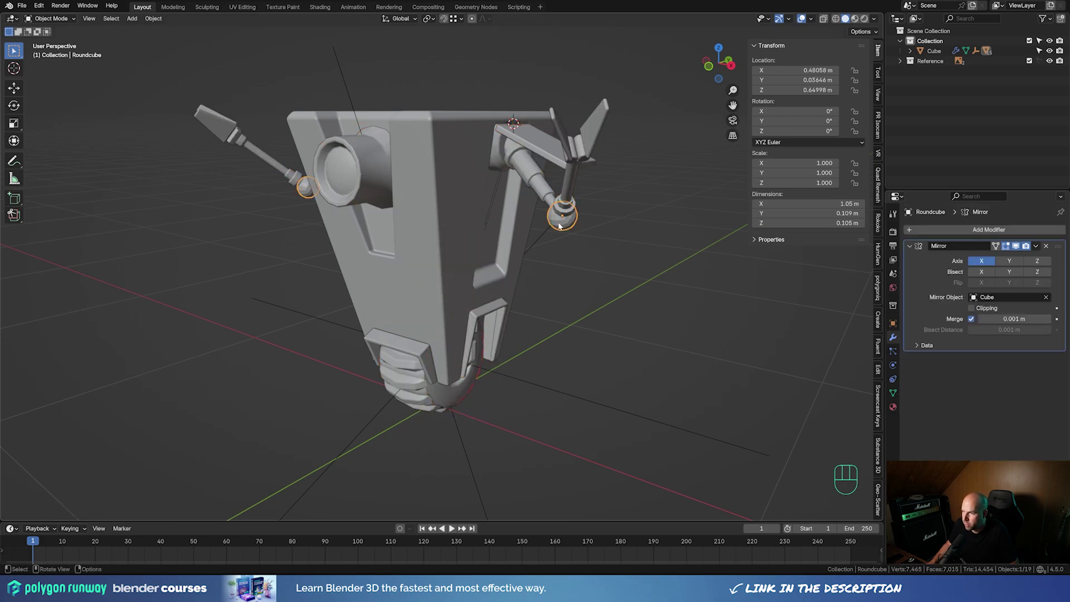
{"action": "right_click", "coordinate": [557, 222]}
{"action": "left_click", "coordinate": [557, 221]}
Check the upper arm's topology in wireframe and set its Bevel angle limit to 45°
{"action": "middle_click_drag", "start_coordinate": [552, 301], "coordinate": [582, 277]}
{"action": "scroll", "coordinate": [582, 277], "scroll_direction": "up", "scroll_amount": 3}
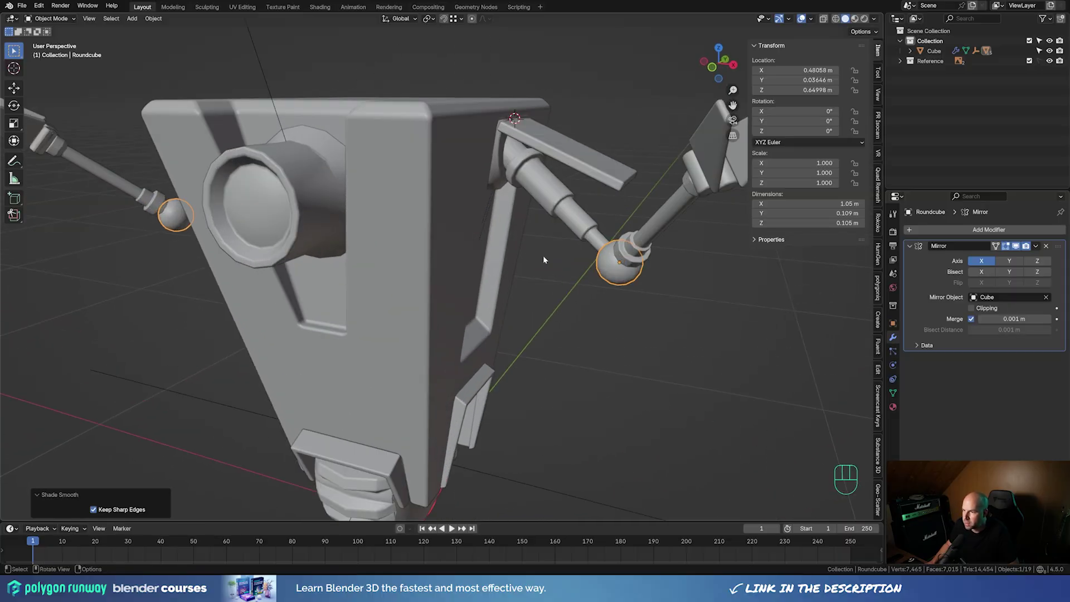
{"action": "left_click", "coordinate": [550, 208]}
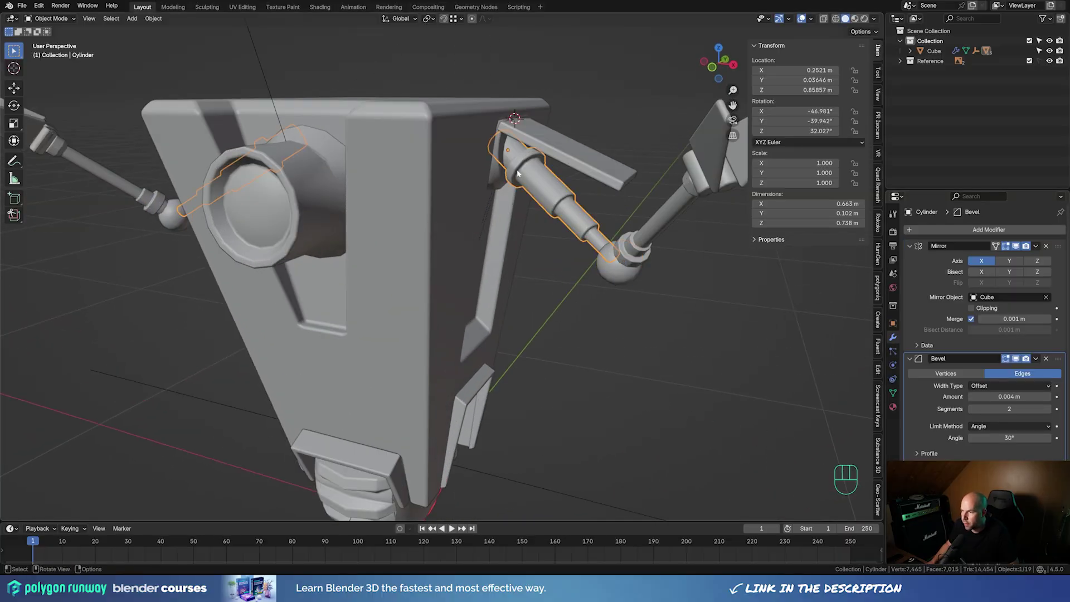
{"action": "middle_click_drag", "start_coordinate": [542, 186], "coordinate": [563, 274]}
{"action": "key", "text": "less"}
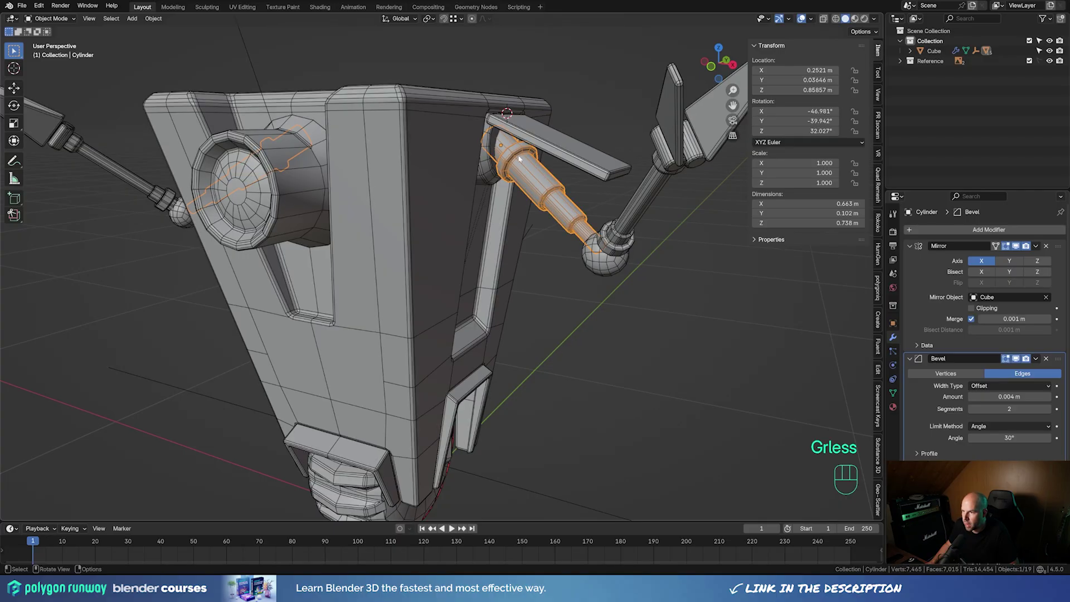
{"action": "key", "text": "less"}
{"action": "left_click", "coordinate": [1021, 438]}
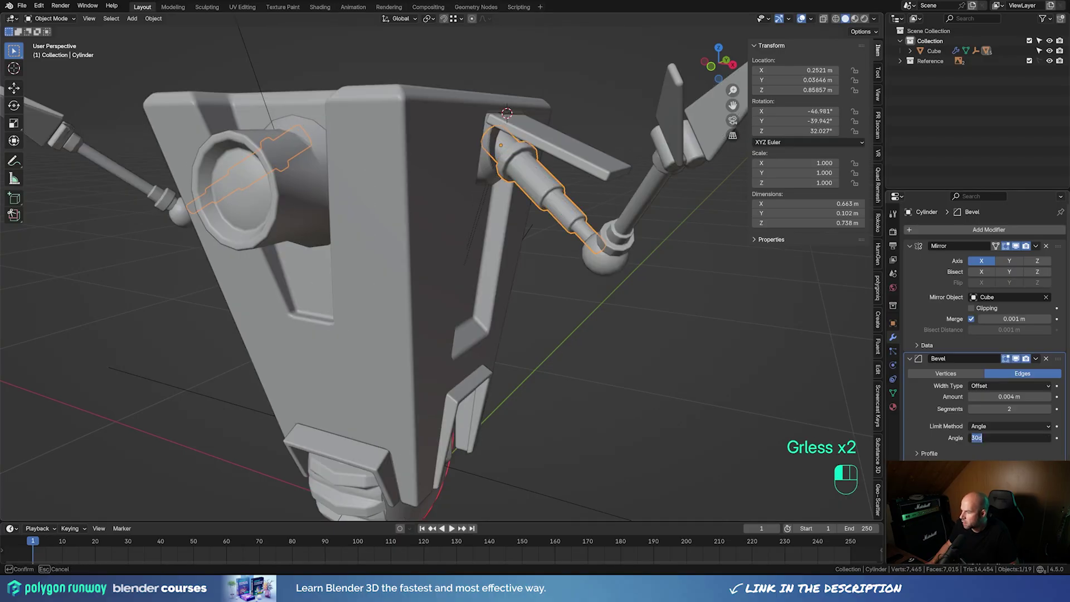
{"action": "type", "text": "45"}
{"action": "key", "text": "Return"}
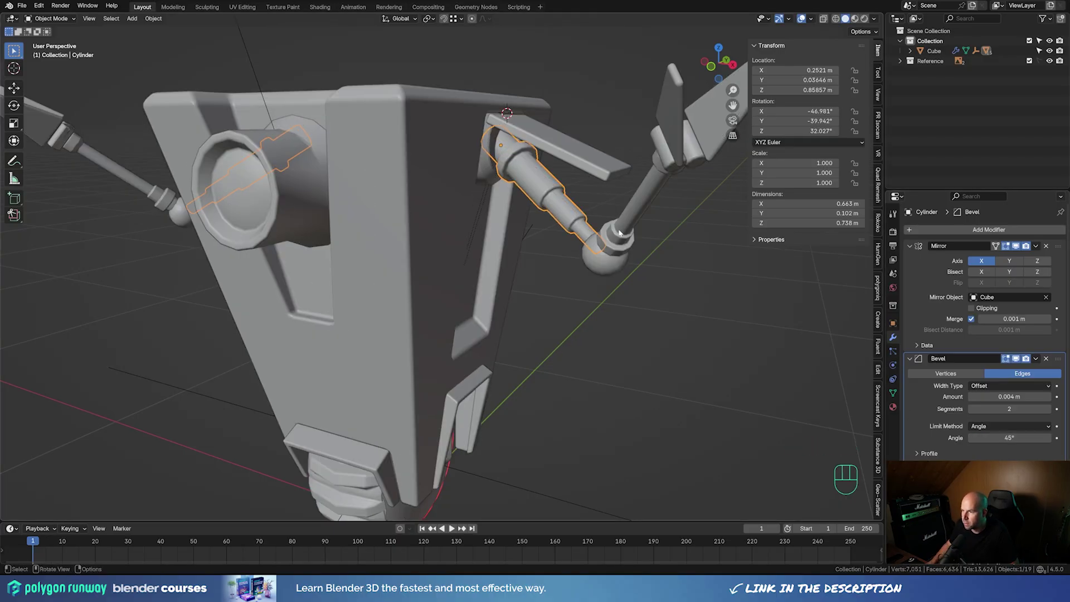
Raise the angle limit of the forearm's Bevel modifier
{"action": "left_click", "coordinate": [653, 200]}
{"action": "left_click", "coordinate": [1010, 438]}
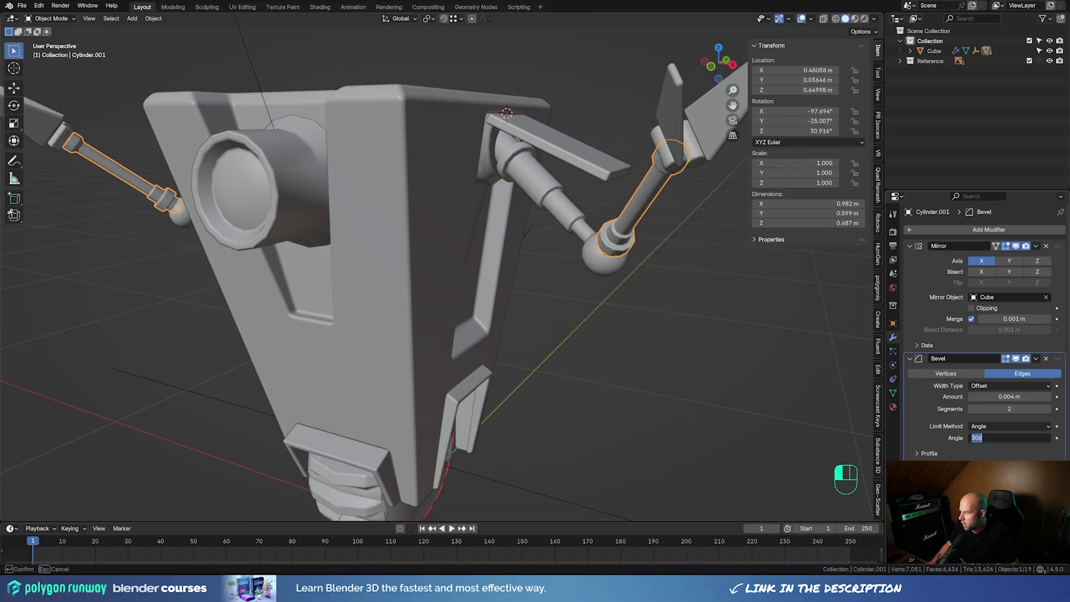
{"action": "type", "text": "465"}
{"action": "key", "text": "Return"}
Set the Bevel angle limit to 45° on both claw hinge cylinders at once
{"action": "left_click", "coordinate": [695, 158]}
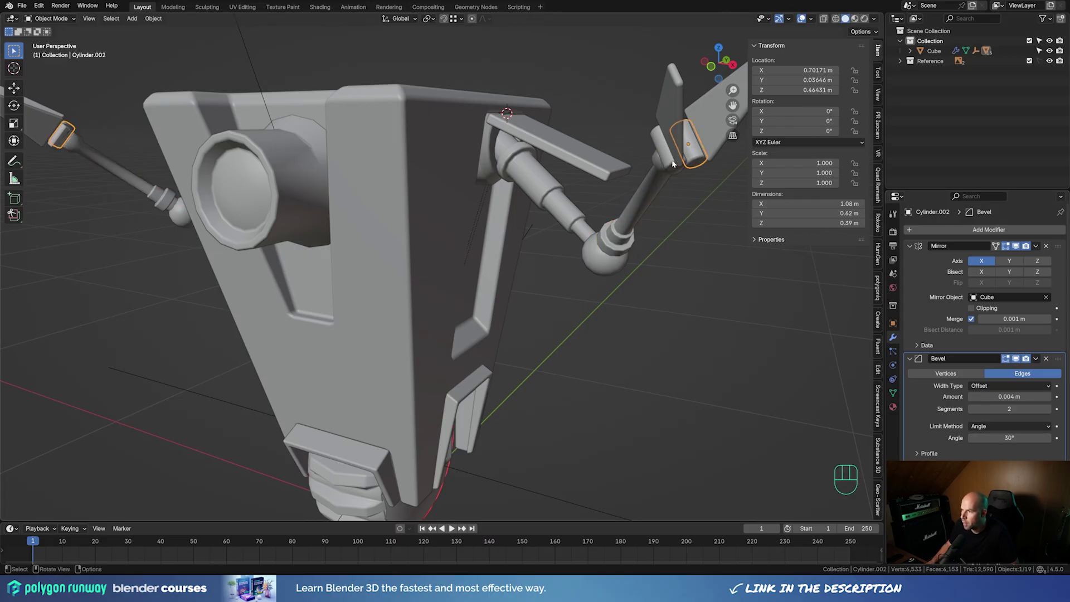
{"action": "left_click", "coordinate": [670, 163], "text": "shift"}
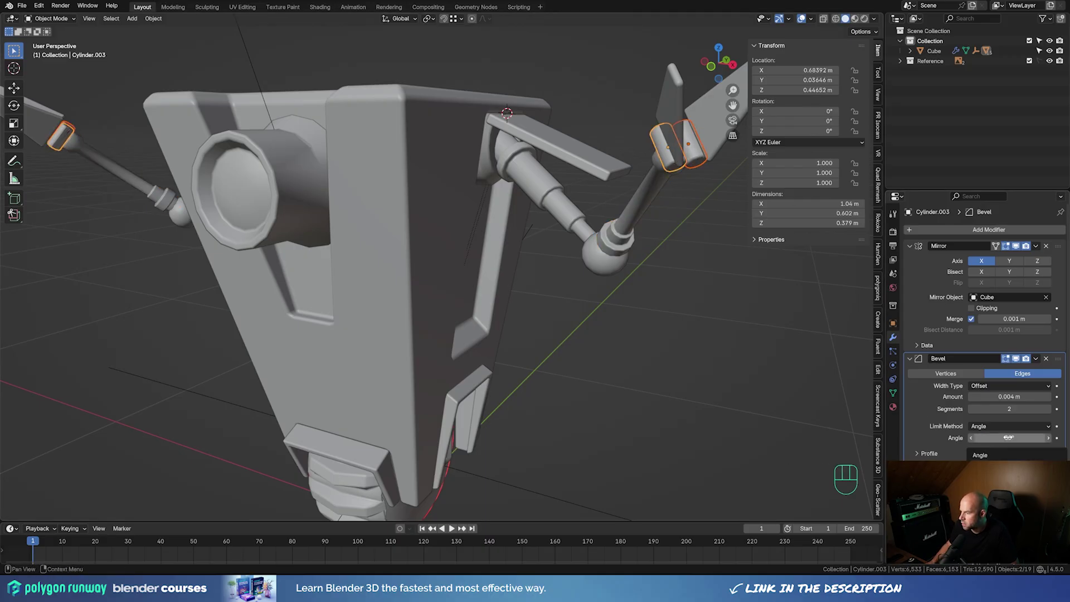
{"action": "left_click", "coordinate": [1008, 438]}
{"action": "type", "text": "45"}
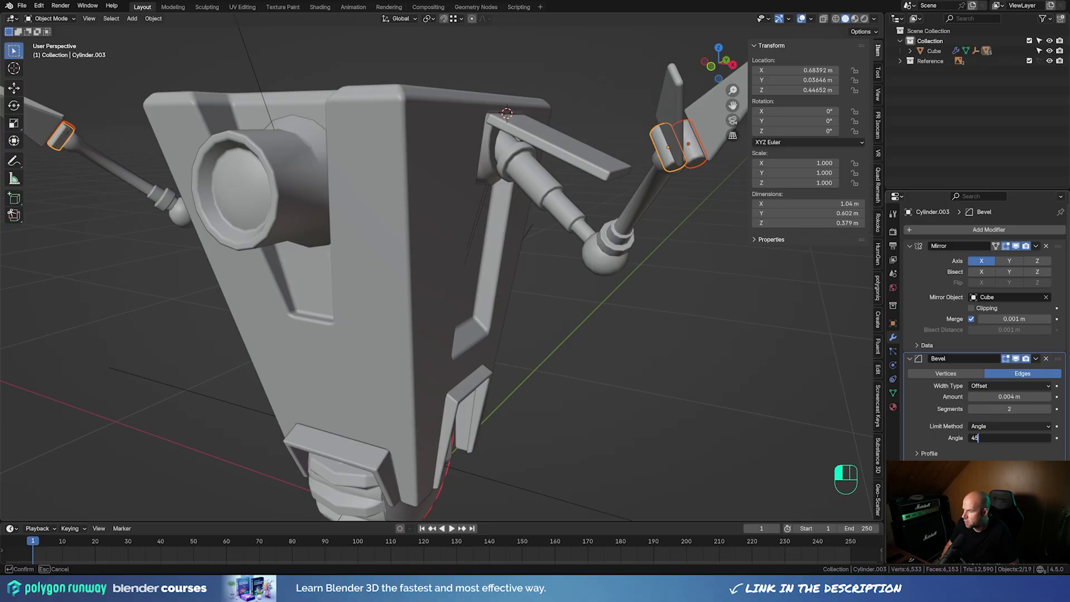
{"action": "key", "text": "alt+Return"}
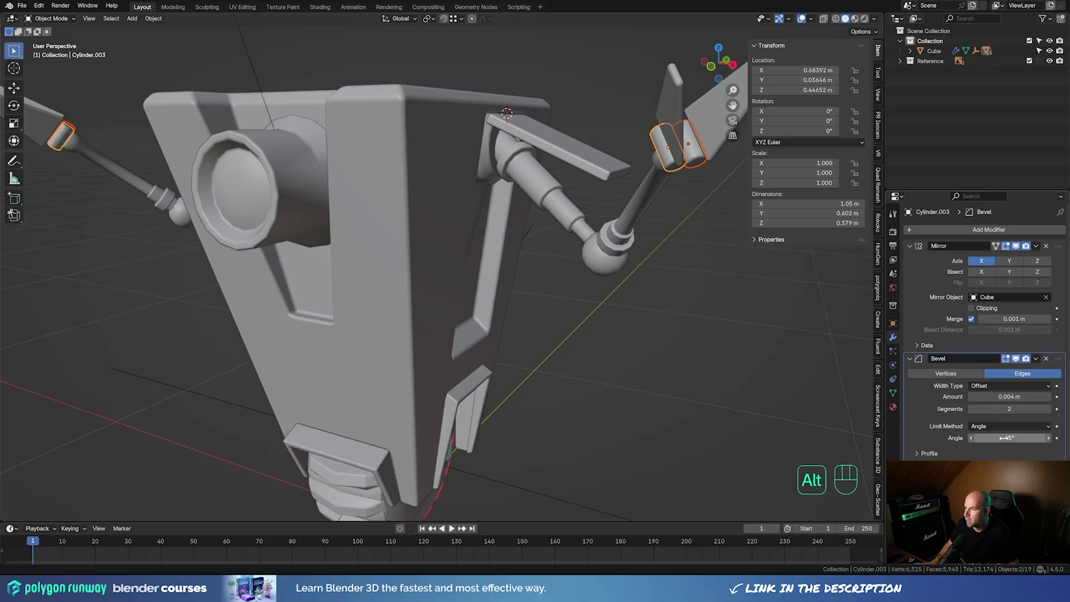
Isolate the wheel and its tyre treads in local view
{"action": "middle_click_drag", "start_coordinate": [587, 361], "coordinate": [485, 363]}
{"action": "middle_click_drag", "start_coordinate": [486, 363], "coordinate": [530, 357], "text": "shift"}
{"action": "middle_click_drag", "start_coordinate": [530, 357], "coordinate": [490, 319], "text": "shift"}
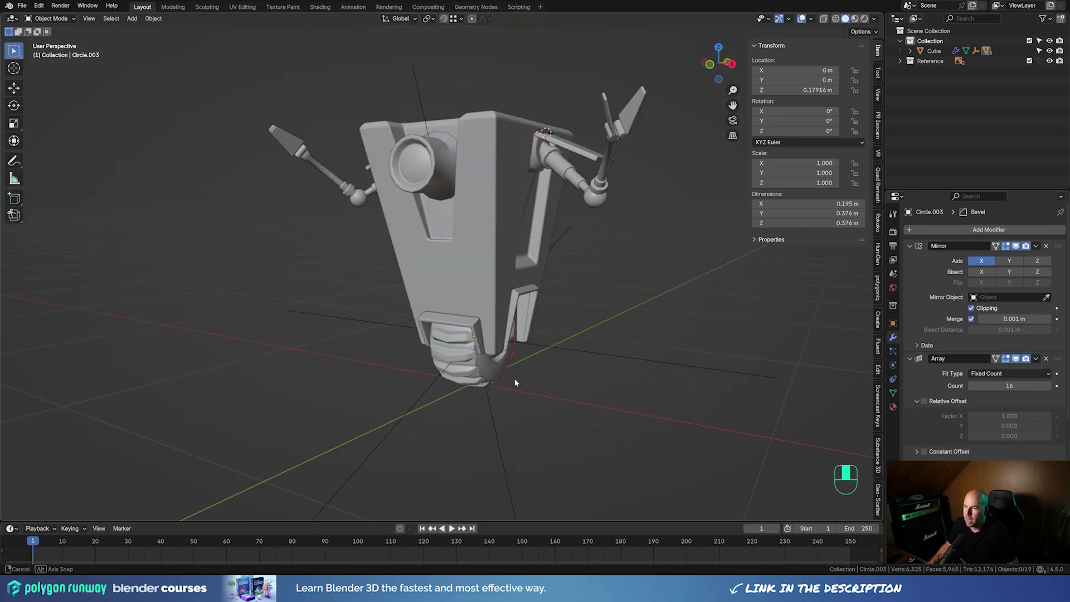
{"action": "scroll", "coordinate": [487, 309], "scroll_direction": "up", "scroll_amount": 6}
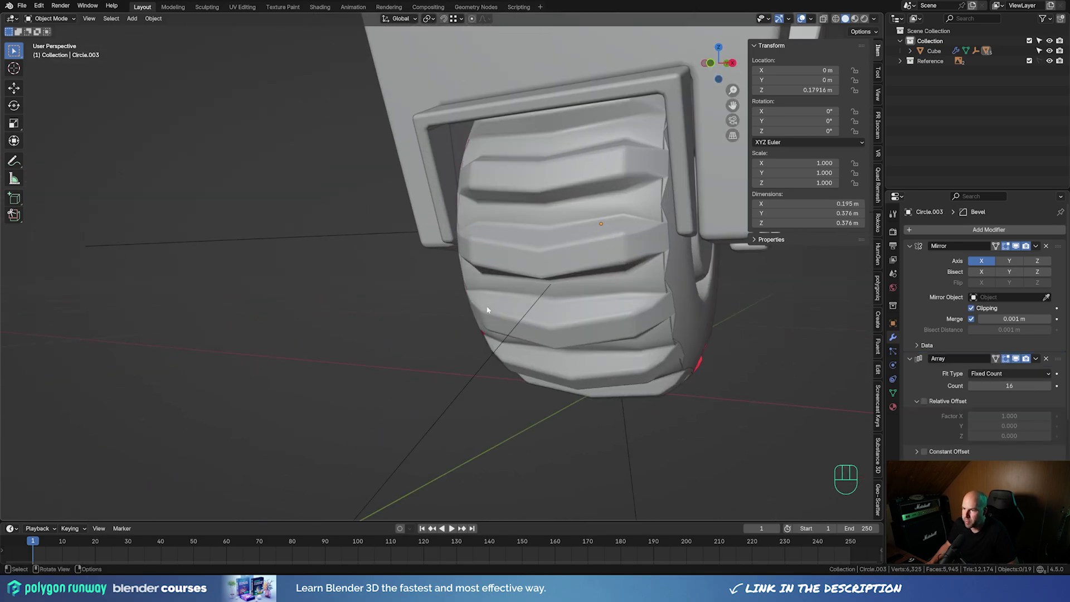
{"action": "left_click", "coordinate": [599, 249]}
{"action": "middle_click_drag", "start_coordinate": [744, 301], "coordinate": [665, 315], "text": "shift"}
{"action": "middle_click_drag", "start_coordinate": [561, 312], "coordinate": [649, 322]}
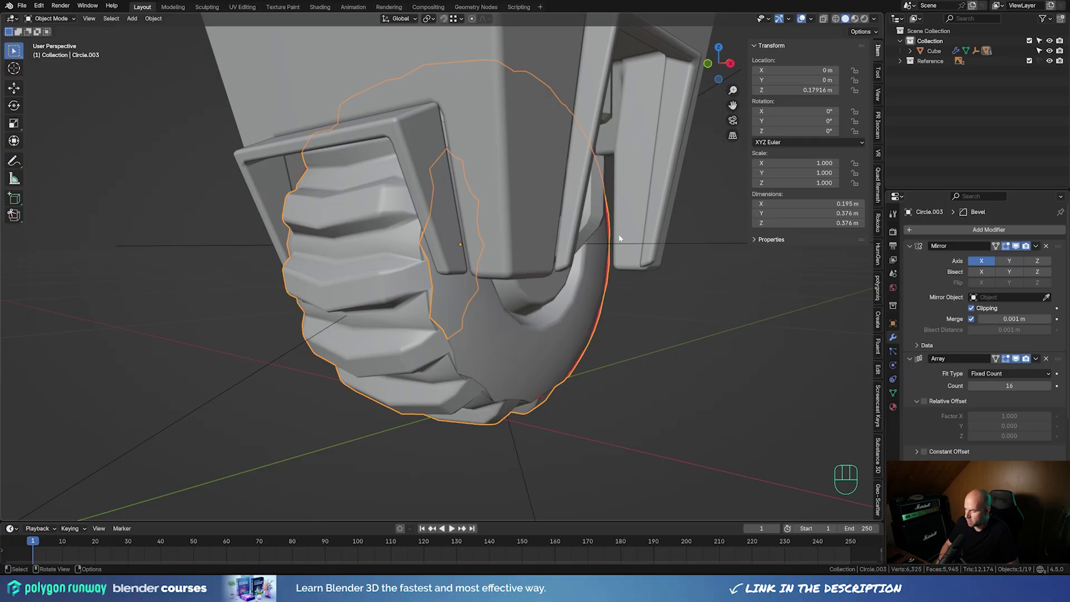
{"action": "left_click", "coordinate": [546, 337], "text": "shift"}
{"action": "key", "text": "KP_Divide"}
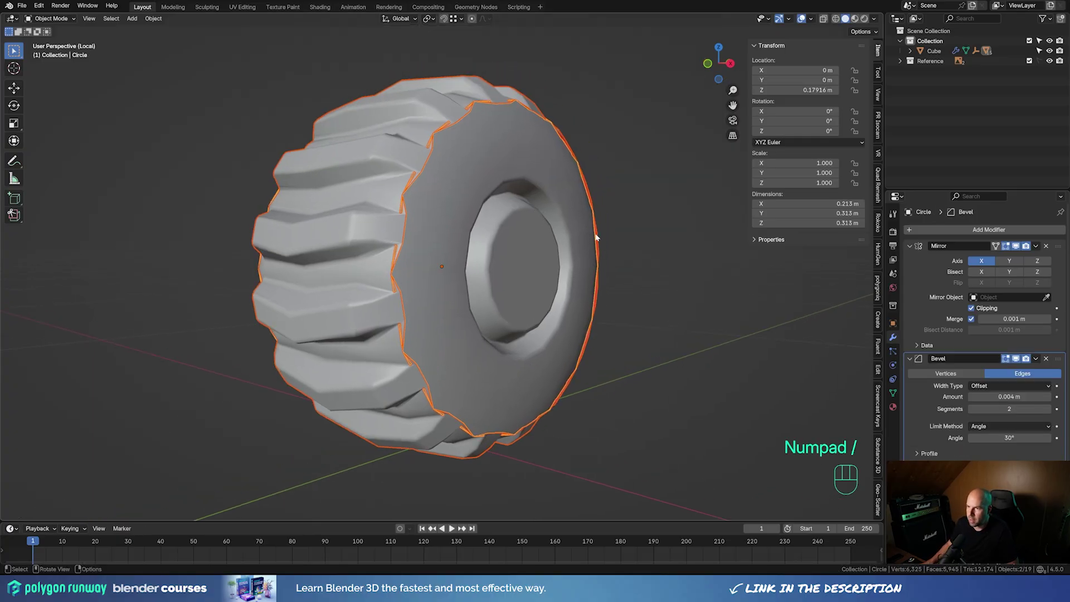
Extrude the lower outer edge run of the tyre tread segment about 0.009 m toward the wheel's hub, working in the right side view
{"action": "middle_click_drag", "start_coordinate": [659, 175], "coordinate": [467, 134]}
{"action": "left_click", "coordinate": [435, 152]}
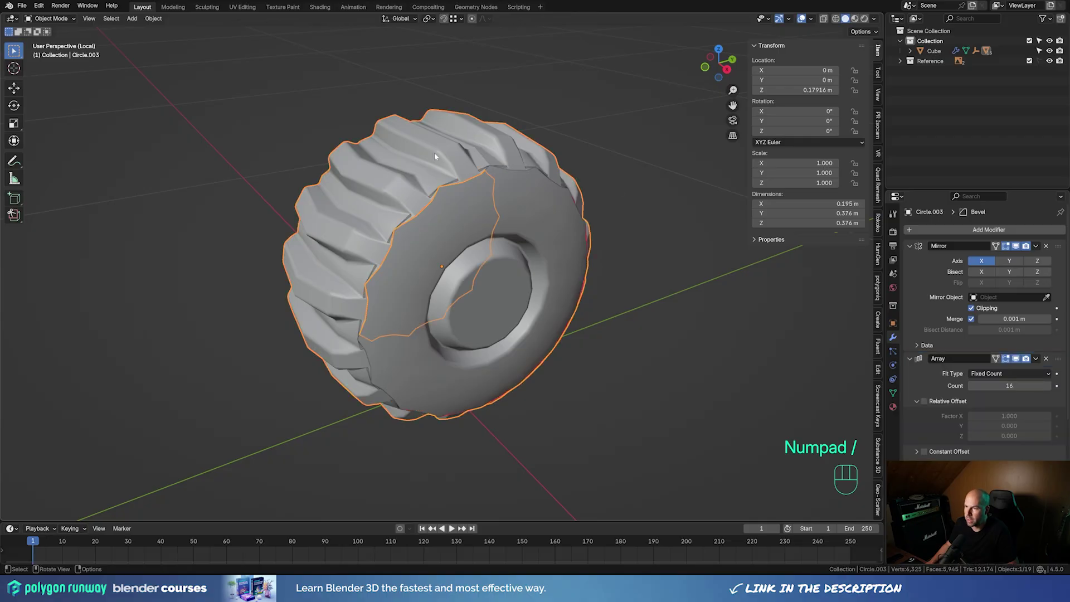
{"action": "key", "text": "Tab"}
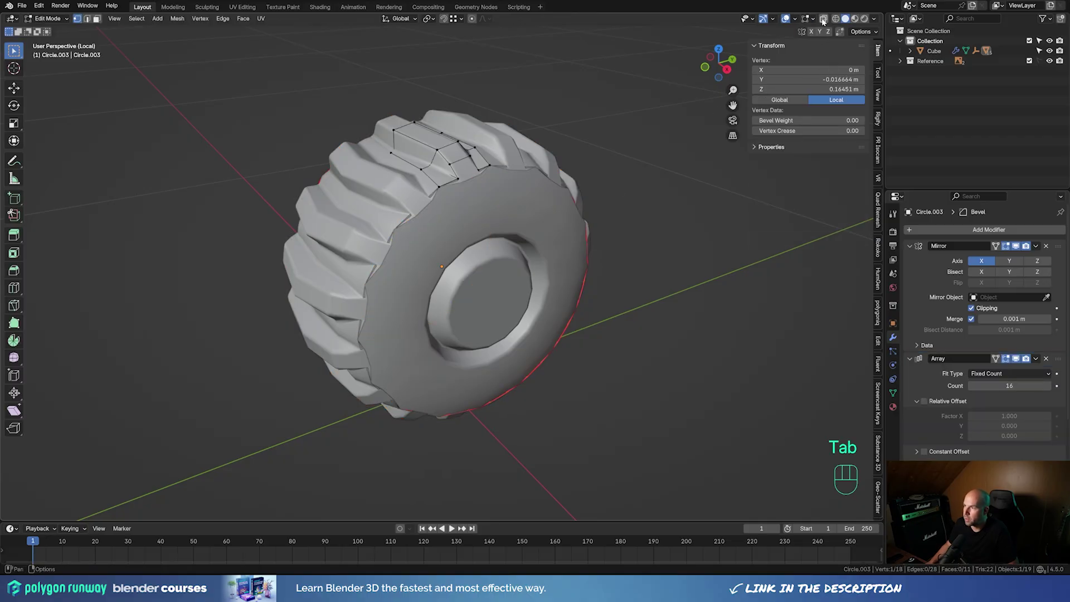
{"action": "key", "text": "alt+z"}
{"action": "left_click", "coordinate": [450, 184]}
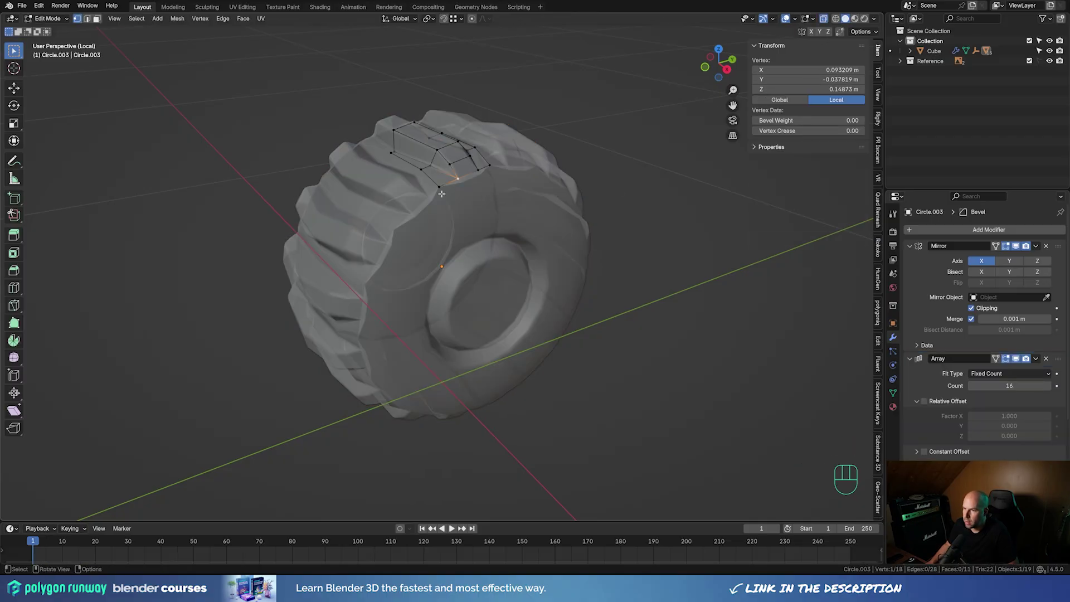
{"action": "left_click", "coordinate": [489, 167], "text": "ctrl"}
{"action": "middle_click_drag", "start_coordinate": [560, 195], "coordinate": [537, 172]}
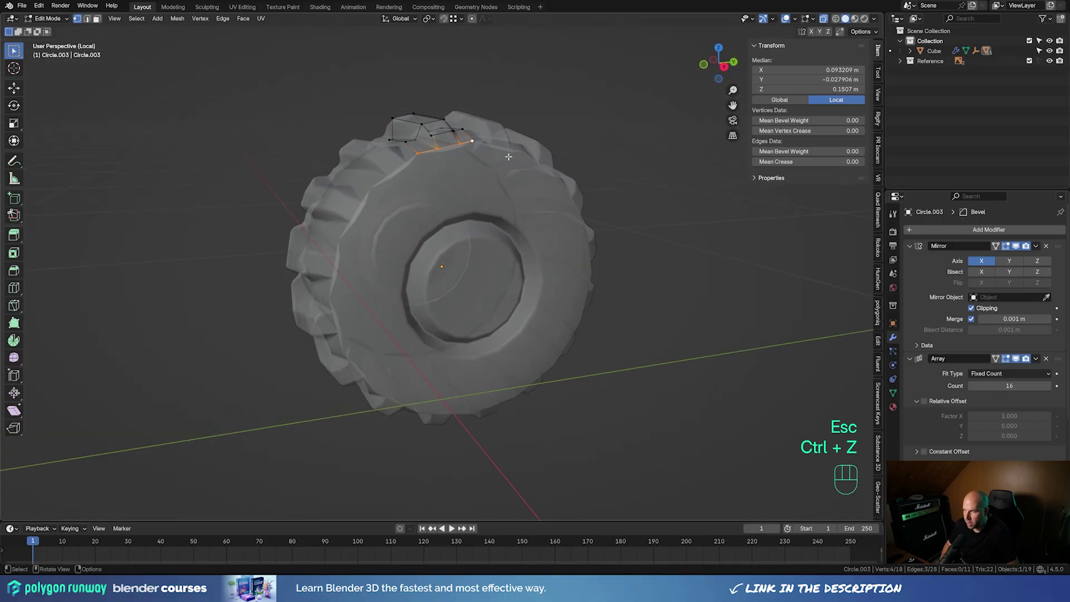
{"action": "key", "text": "KP_3"}
{"action": "scroll", "coordinate": [554, 202], "scroll_direction": "up", "scroll_amount": 4}
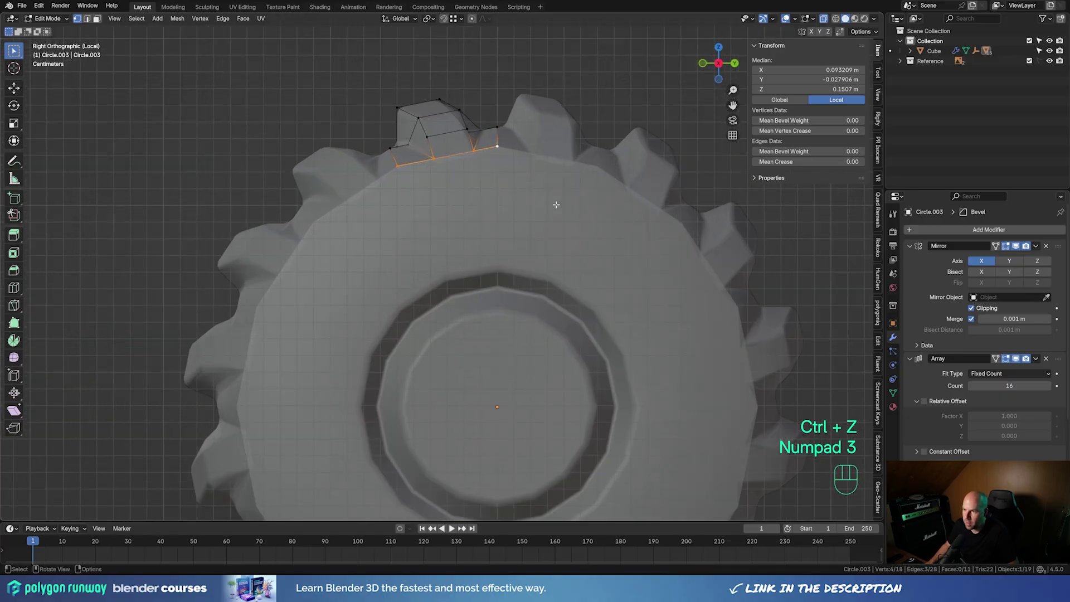
{"action": "key", "text": "e"}
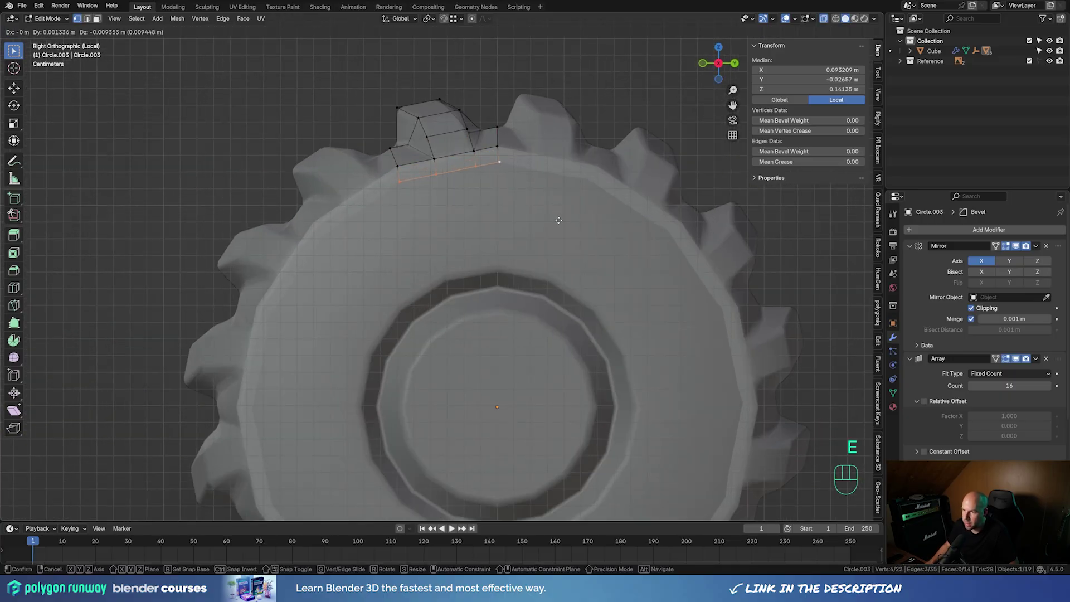
{"action": "left_click", "coordinate": [561, 219]}
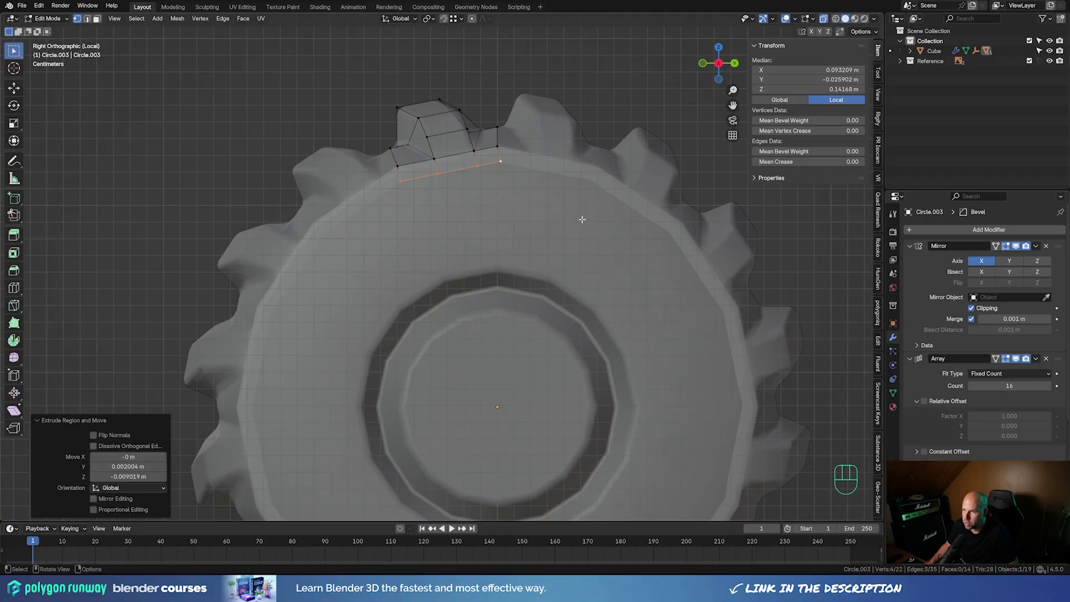
Scale the extruded tread edges to 0.952 and return the view to opaque solid shading
{"action": "key", "text": "s"}
{"action": "left_click", "coordinate": [578, 219]}
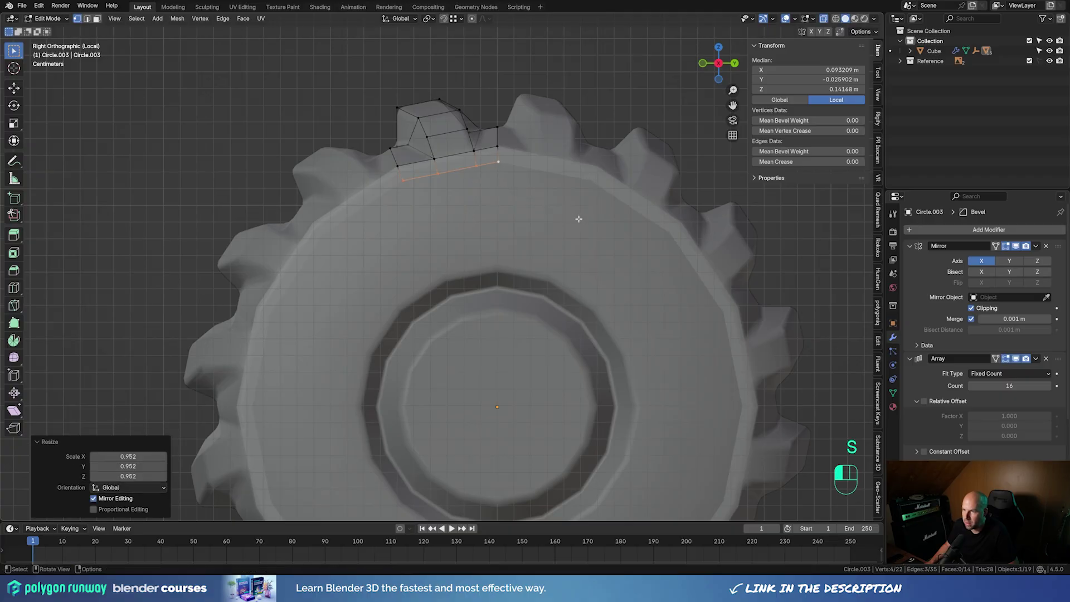
{"action": "middle_click_drag", "start_coordinate": [445, 228], "coordinate": [620, 171]}
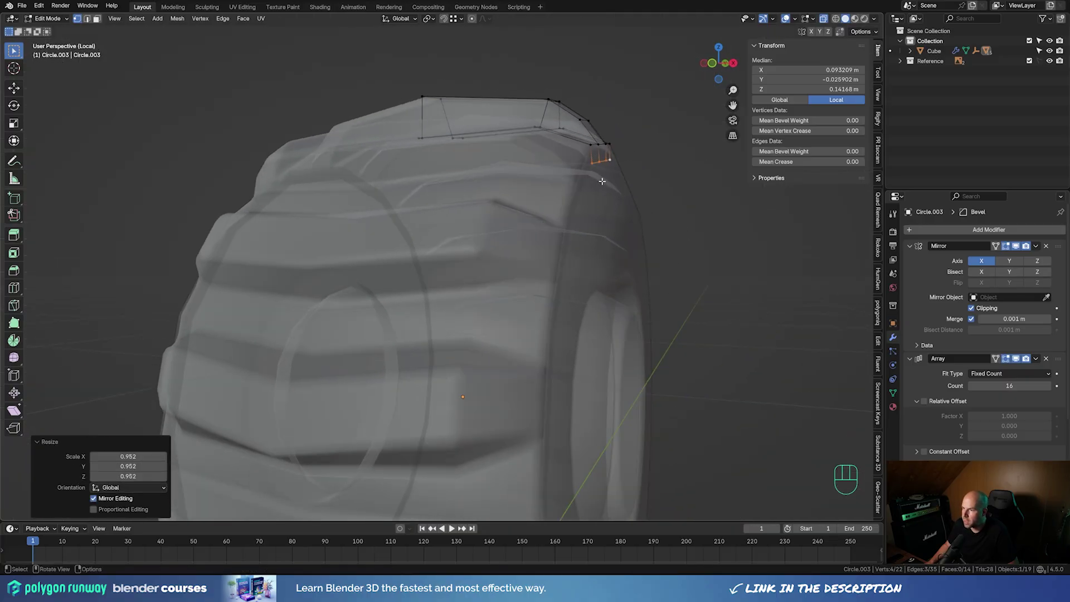
{"action": "key", "text": "z"}
{"action": "left_click", "coordinate": [519, 183]}
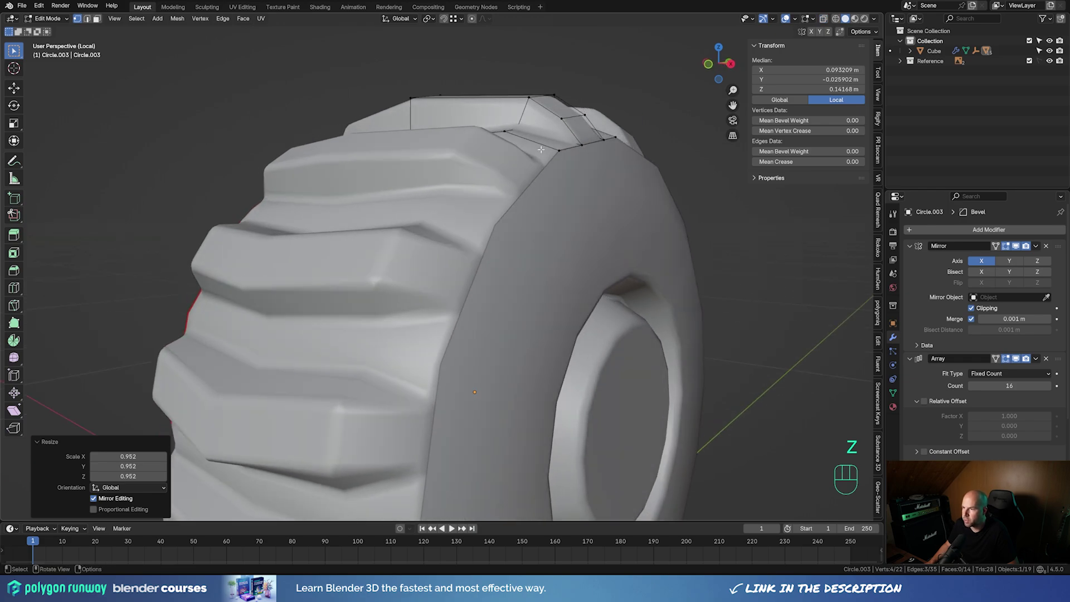
Compare the tread segment's lowered edge with the outer edge loop of the wheel's sidewall
{"action": "key", "text": "Tab"}
{"action": "key", "text": "Tab"}
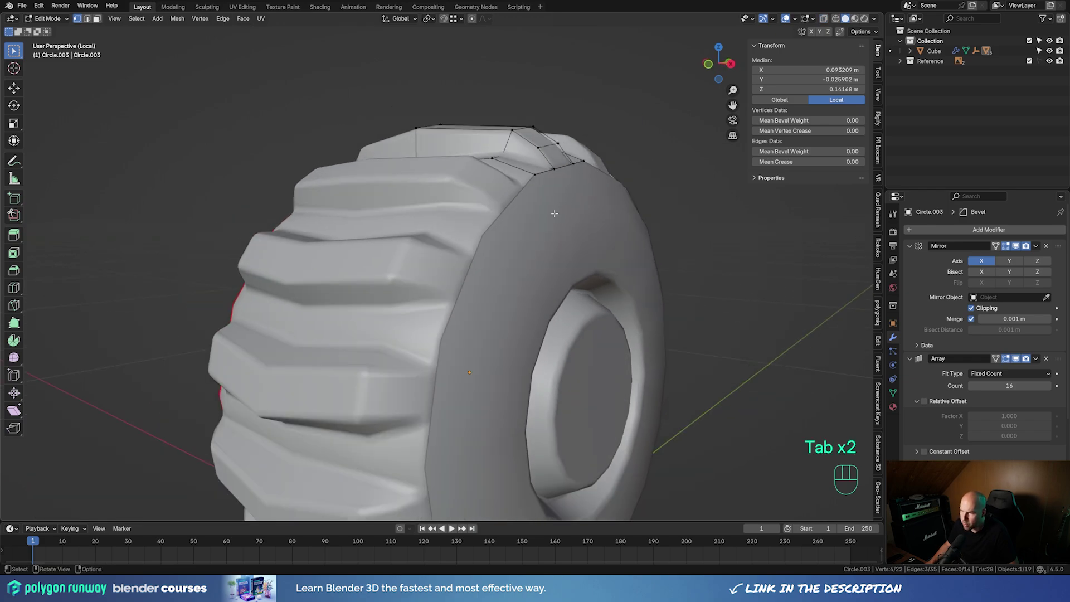
{"action": "key", "text": "Tab"}
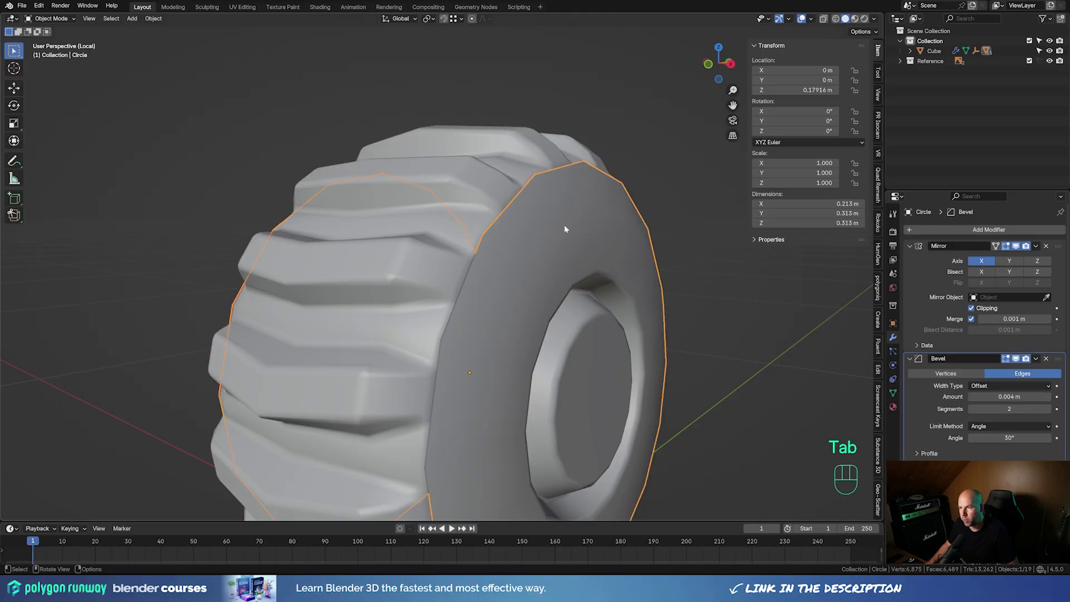
{"action": "key", "text": "Tab"}
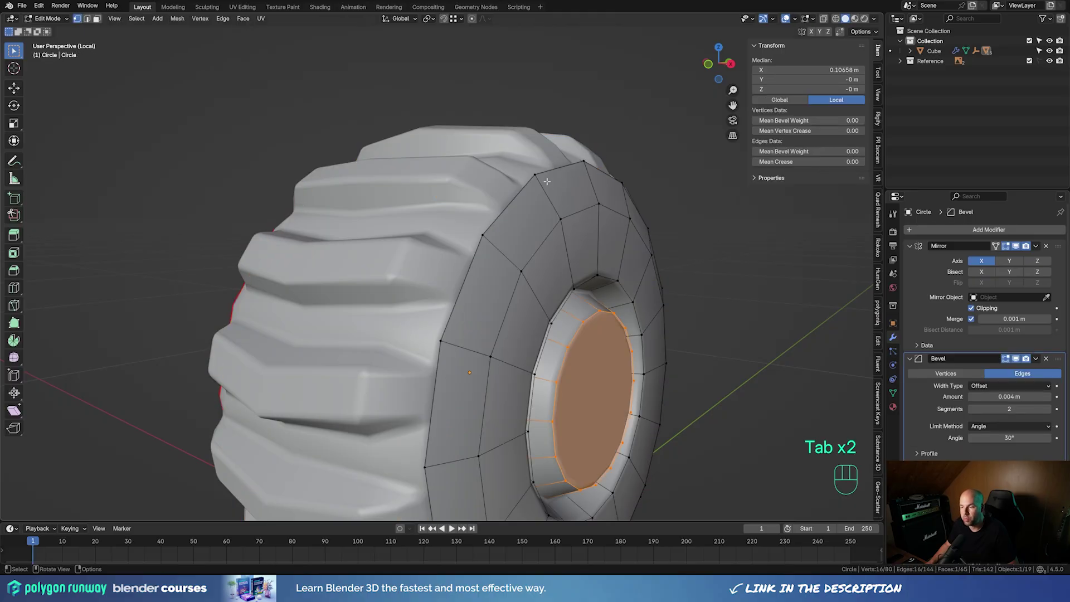
{"action": "key", "text": "Tab"}
{"action": "left_click", "coordinate": [554, 175]}
{"action": "key", "text": "Tab"}
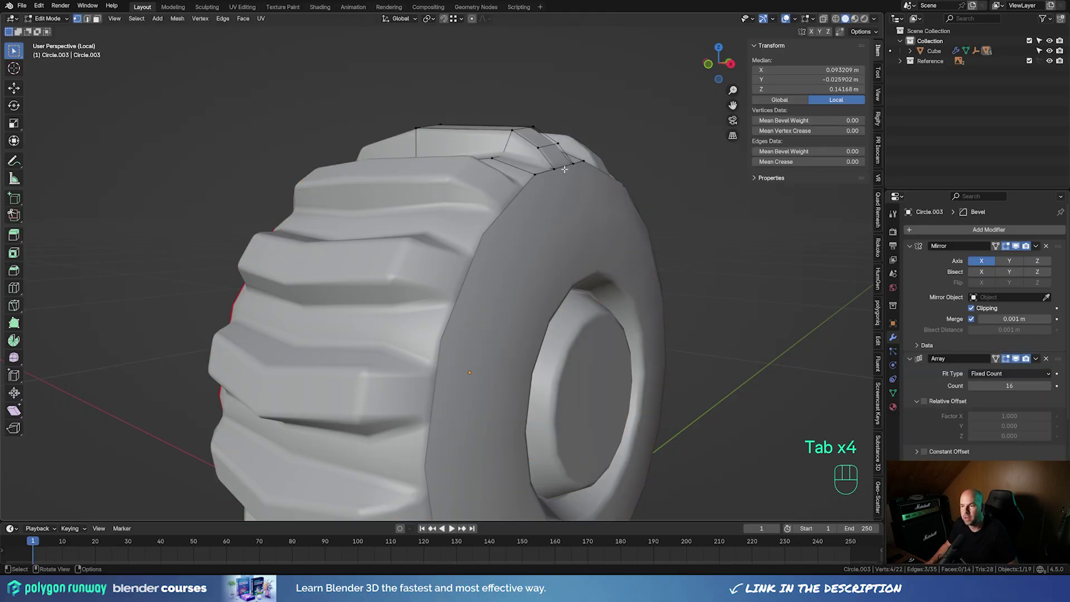
{"action": "middle_click_drag", "start_coordinate": [608, 218], "coordinate": [595, 229]}
{"action": "scroll", "coordinate": [595, 229], "scroll_direction": "down", "scroll_amount": 2}
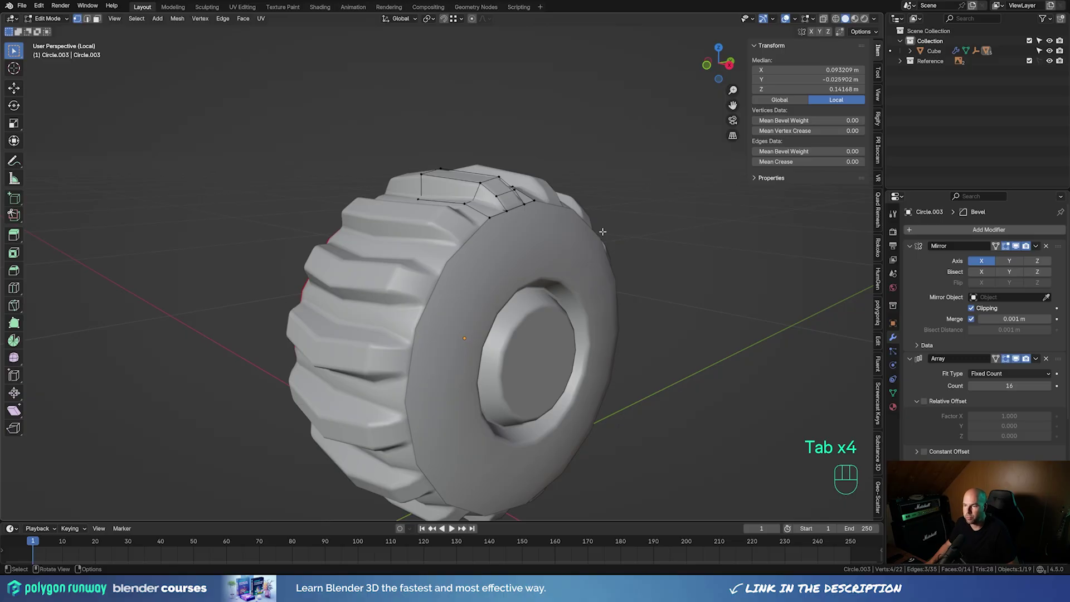
{"action": "key", "text": "Tab"}
Extrude the outer edge loop of the wheel's sidewall about 0.009 m inward along X, underneath the treads
{"action": "left_click", "coordinate": [584, 249]}
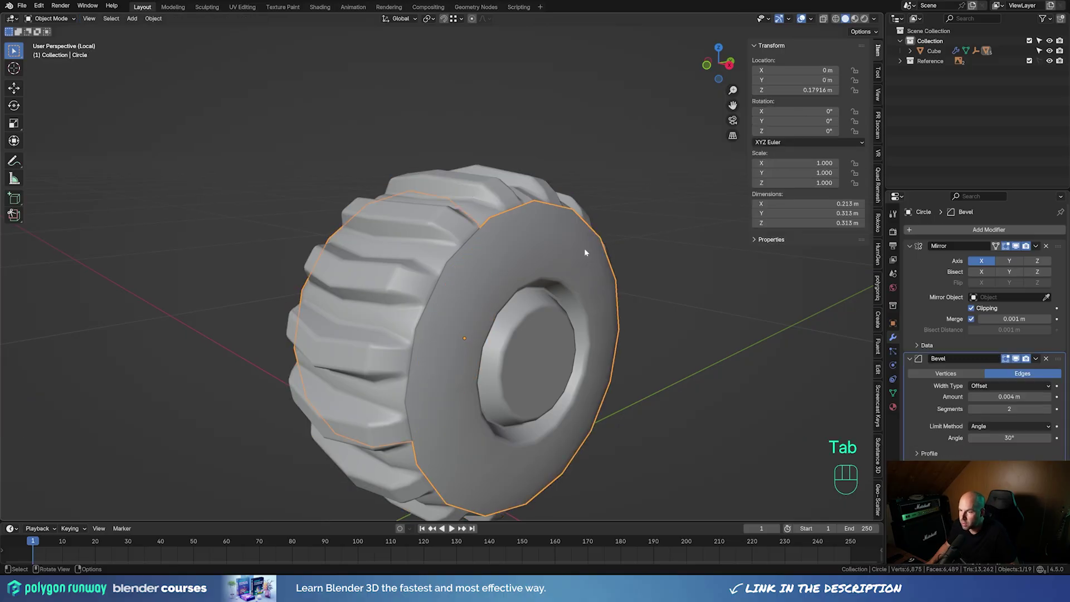
{"action": "key", "text": "Tab"}
{"action": "left_click", "coordinate": [515, 209], "text": "alt"}
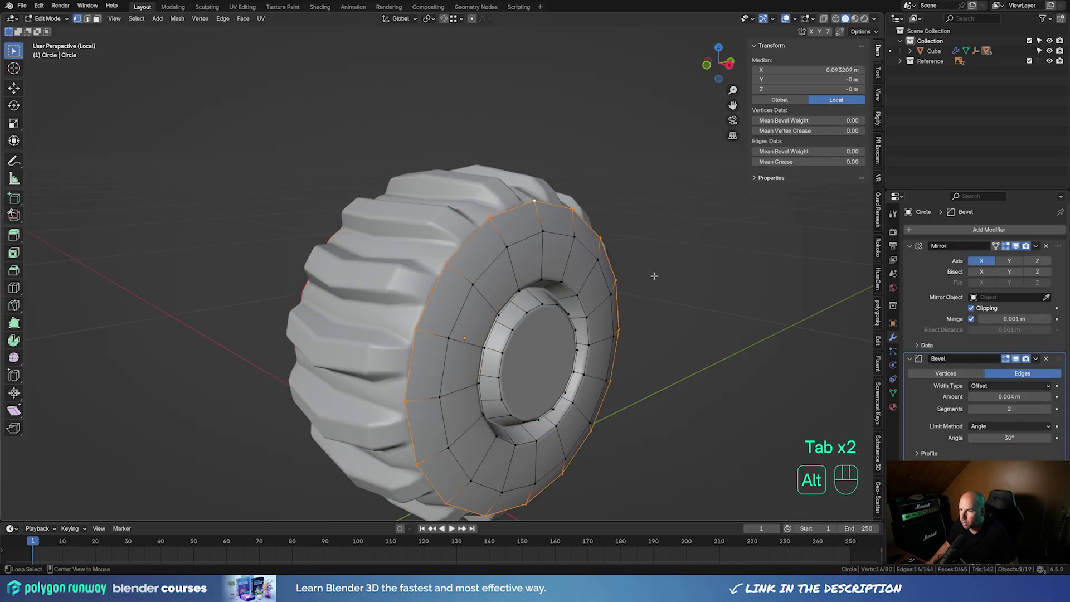
{"action": "middle_click_drag", "start_coordinate": [515, 210], "coordinate": [724, 287]}
{"action": "key", "text": "e"}
{"action": "key", "text": "x"}
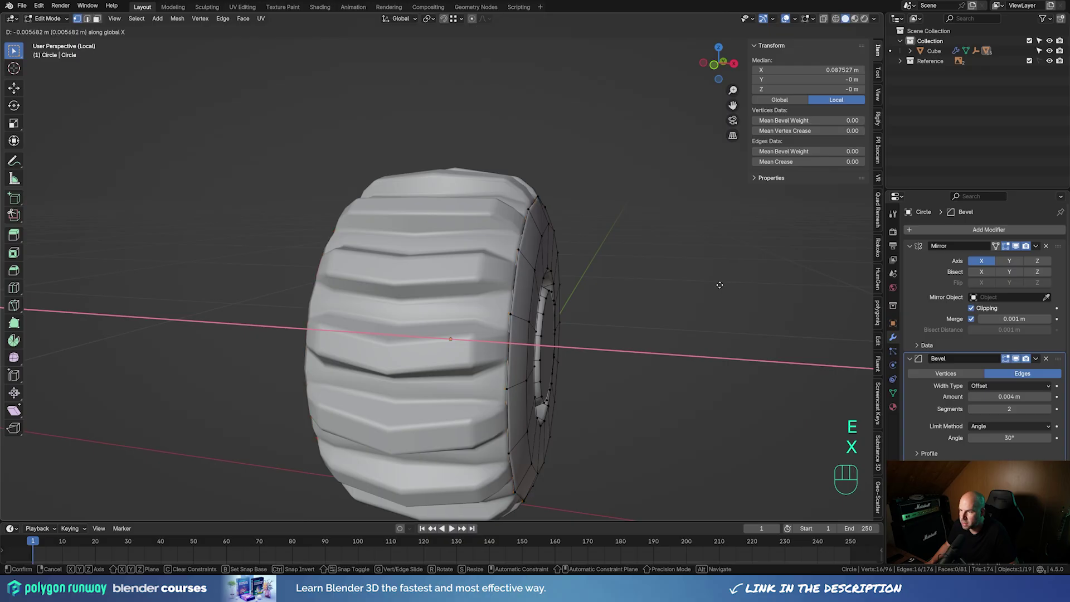
{"action": "left_click", "coordinate": [713, 286]}
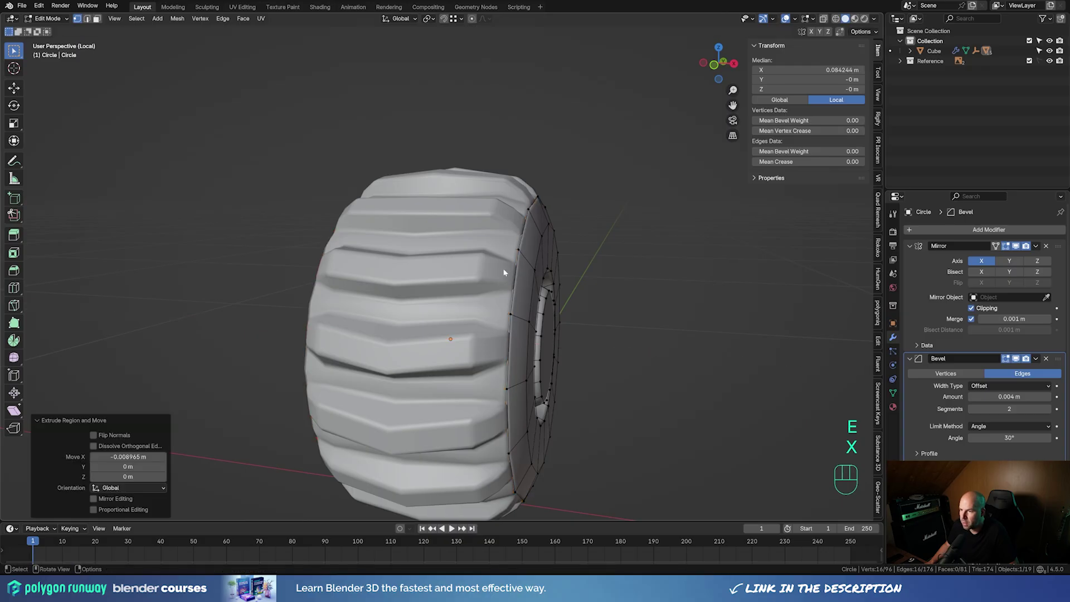
{"action": "key", "text": "Tab"}
Inspect the wheel and treads from several angles, and leave local view to show the whole robot
{"action": "middle_click_drag", "start_coordinate": [513, 310], "coordinate": [567, 302]}
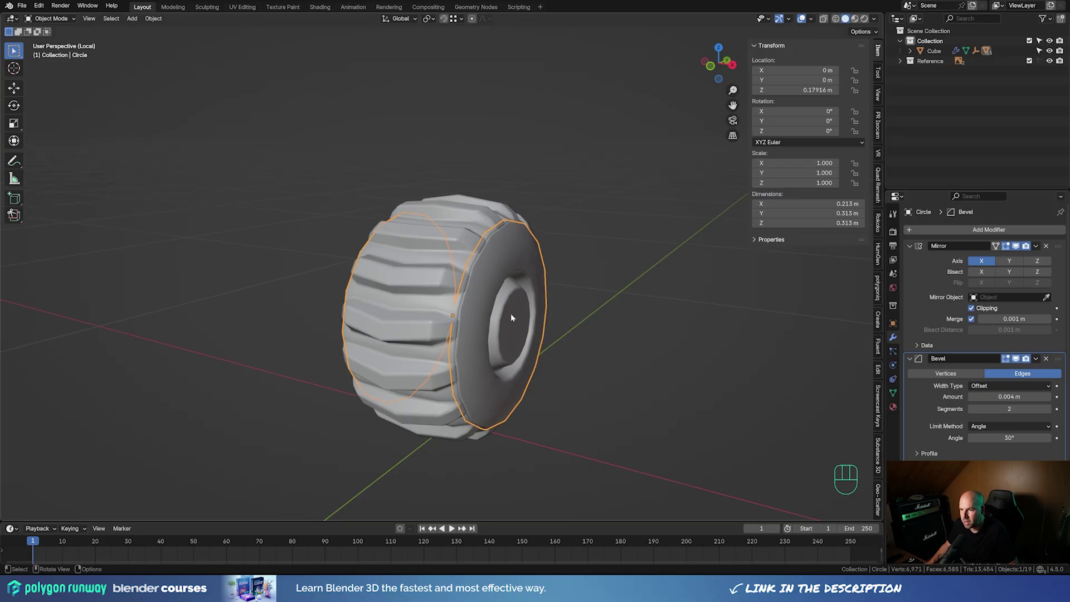
{"action": "middle_click_drag", "start_coordinate": [511, 317], "coordinate": [606, 339]}
{"action": "scroll", "coordinate": [606, 339], "scroll_direction": "up", "scroll_amount": 2}
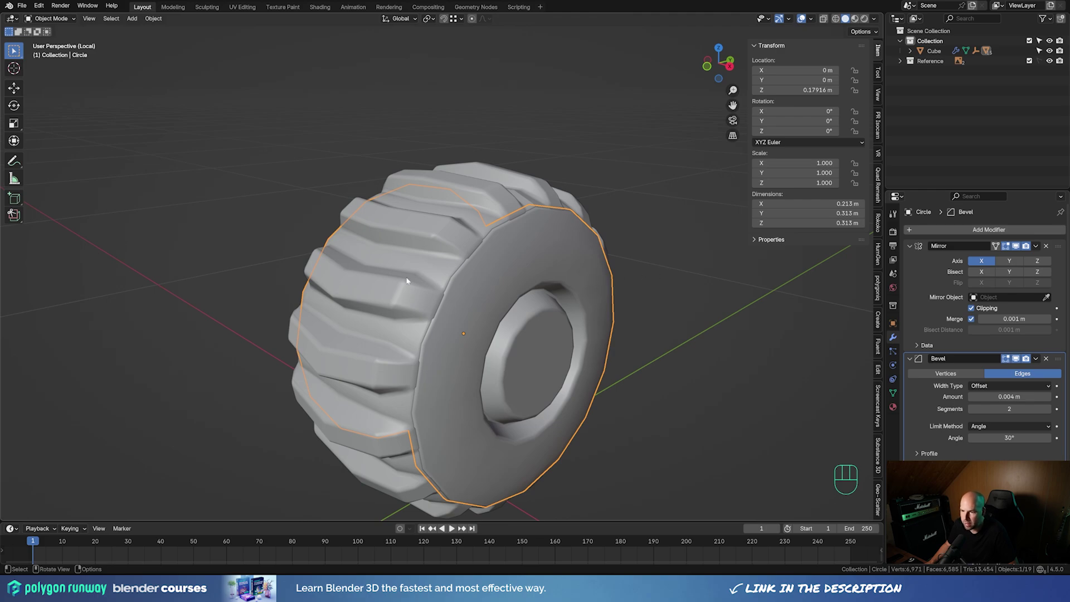
{"action": "middle_click_drag", "start_coordinate": [406, 281], "coordinate": [421, 241], "text": "shift"}
{"action": "key", "text": "KP_Divide"}
{"action": "key", "text": "KP_Divide"}
{"action": "key", "text": "KP_Divide"}
{"action": "key", "text": "KP_Divide"}
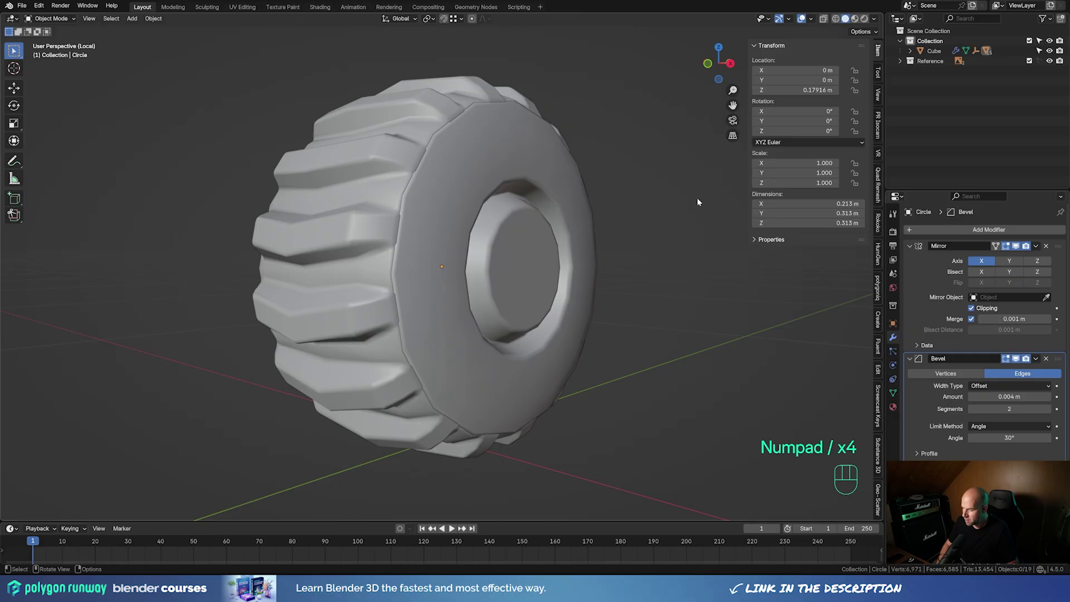
{"action": "key", "text": "KP_Divide"}
{"action": "middle_click_drag", "start_coordinate": [698, 201], "coordinate": [528, 294], "text": "shift"}
{"action": "left_click", "coordinate": [524, 301]}
{"action": "key", "text": "g"}
{"action": "key", "text": "Escape"}
{"action": "key", "text": "g"}
{"action": "key", "text": "Escape"}
Set the angle limit of the robot eye's Bevel modifier to 25°
{"action": "left_click", "coordinate": [412, 244]}
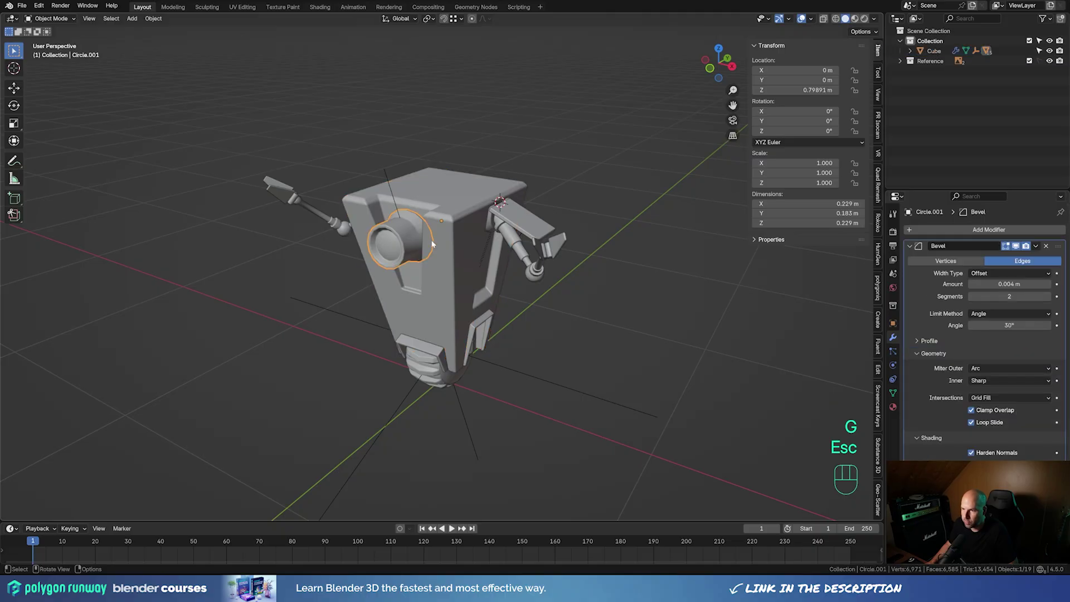
{"action": "scroll", "coordinate": [436, 242], "scroll_direction": "up", "scroll_amount": 4}
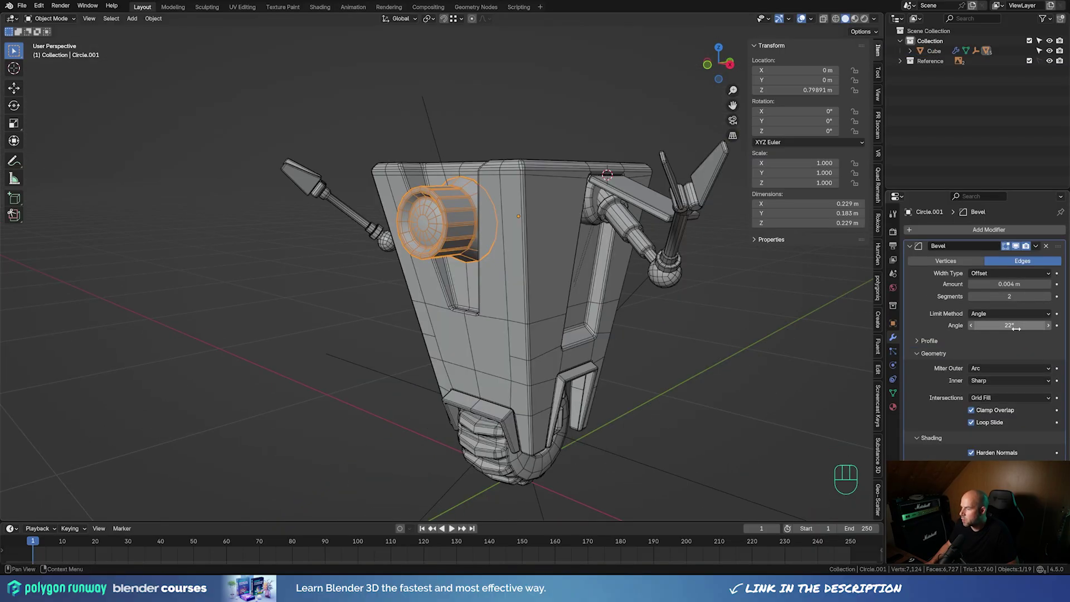
{"action": "double_click", "coordinate": [1010, 324]}
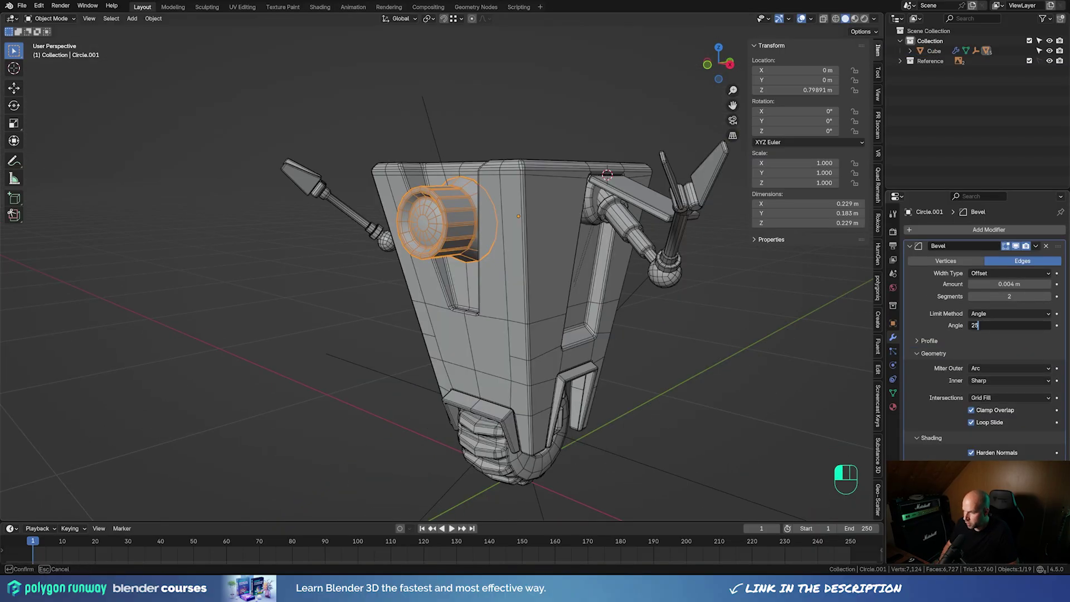
{"action": "type", "text": "25"}
{"action": "key", "text": "Return"}
{"action": "middle_click_drag", "start_coordinate": [587, 276], "coordinate": [613, 307], "text": "shift"}
{"action": "scroll", "coordinate": [453, 231], "scroll_direction": "up", "scroll_amount": 4}
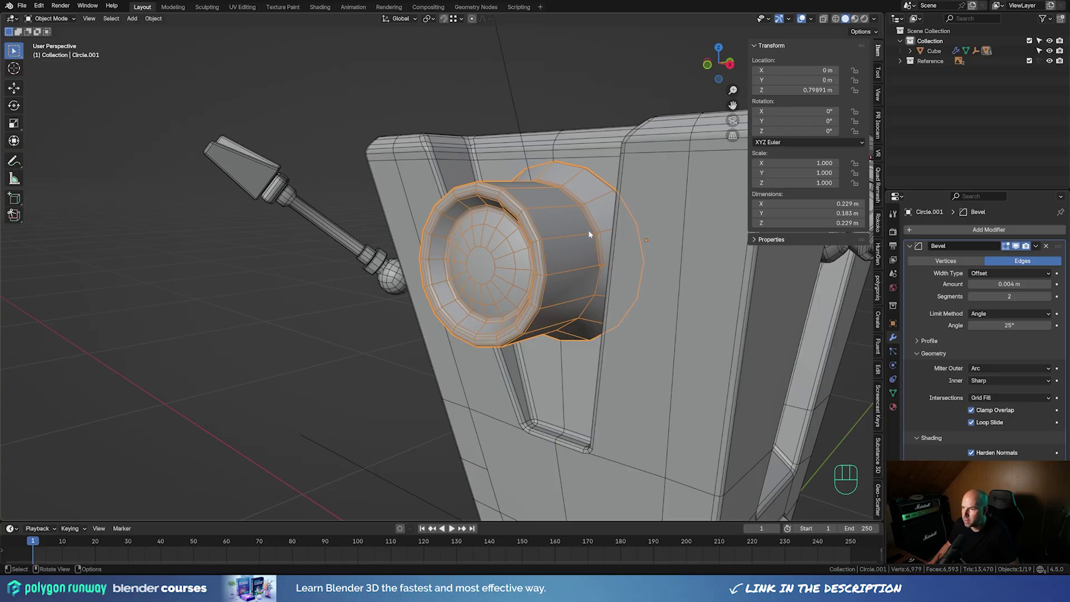
Move the rear edge loop of the eye's front cylinder about 0.016 m along Y toward the robot's body
{"action": "middle_click_drag", "start_coordinate": [590, 235], "coordinate": [618, 246]}
{"action": "key", "text": "Tab"}
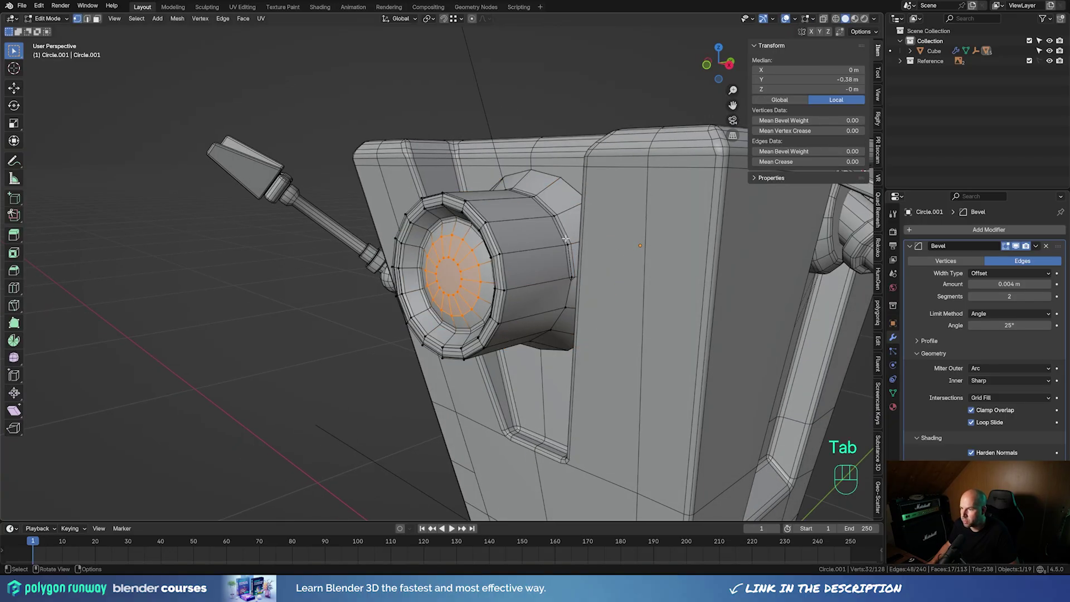
{"action": "left_click", "coordinate": [566, 273], "text": "alt"}
{"action": "key", "text": "g"}
{"action": "key", "text": "y"}
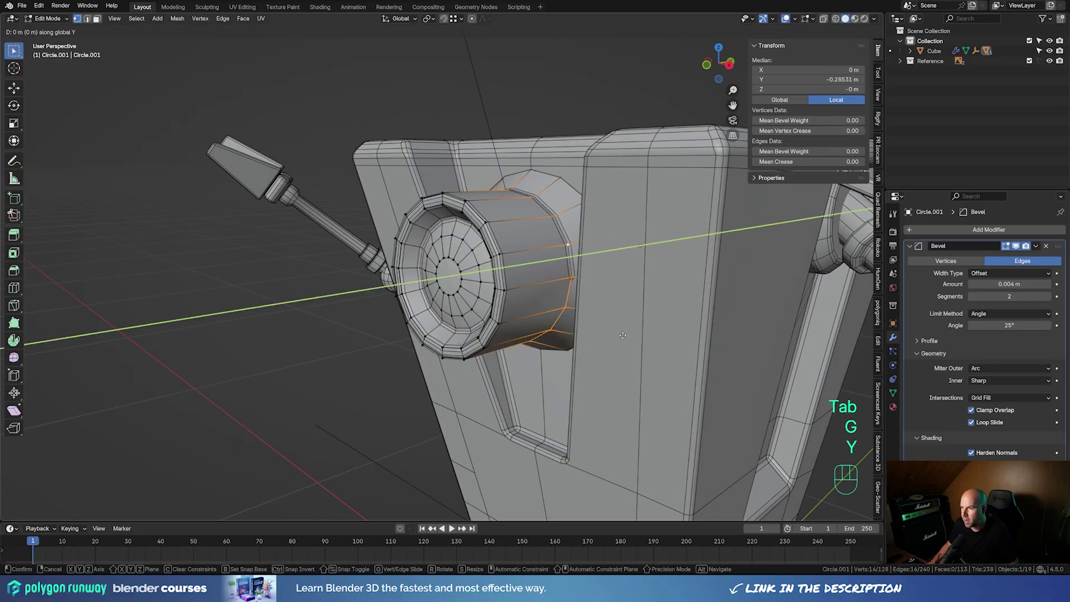
{"action": "left_click", "coordinate": [620, 337]}
{"action": "middle_click_drag", "start_coordinate": [619, 338], "coordinate": [618, 341]}
{"action": "key", "text": "g"}
{"action": "key", "text": "y"}
{"action": "left_click", "coordinate": [495, 214]}
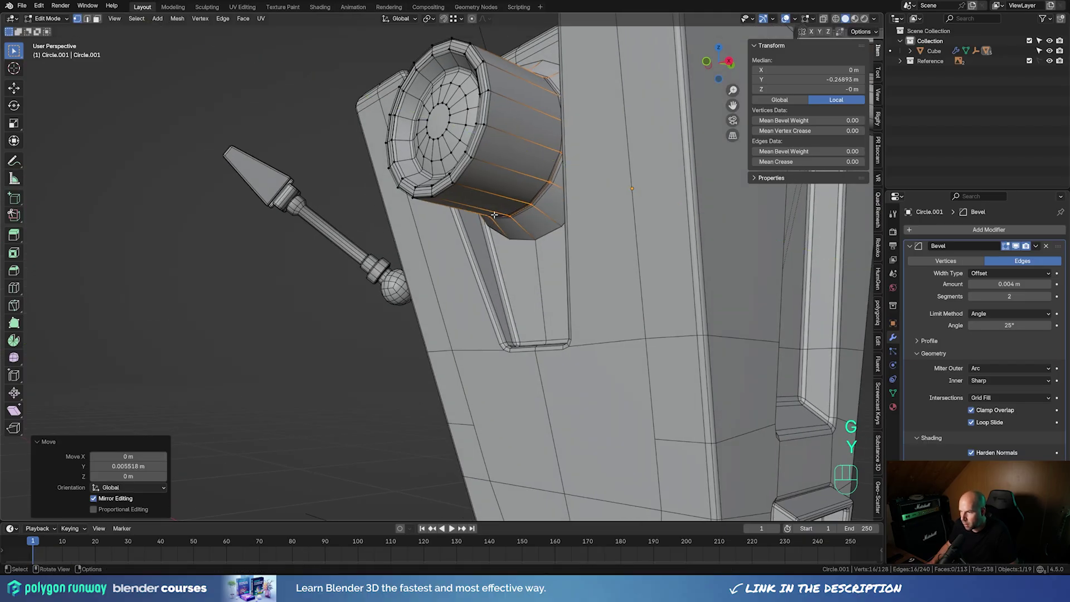
{"action": "key", "text": "Tab"}
{"action": "scroll", "coordinate": [554, 162], "scroll_direction": "down", "scroll_amount": 5}
{"action": "middle_click_drag", "start_coordinate": [554, 161], "coordinate": [533, 270]}
{"action": "scroll", "coordinate": [533, 270], "scroll_direction": "down", "scroll_amount": 4}
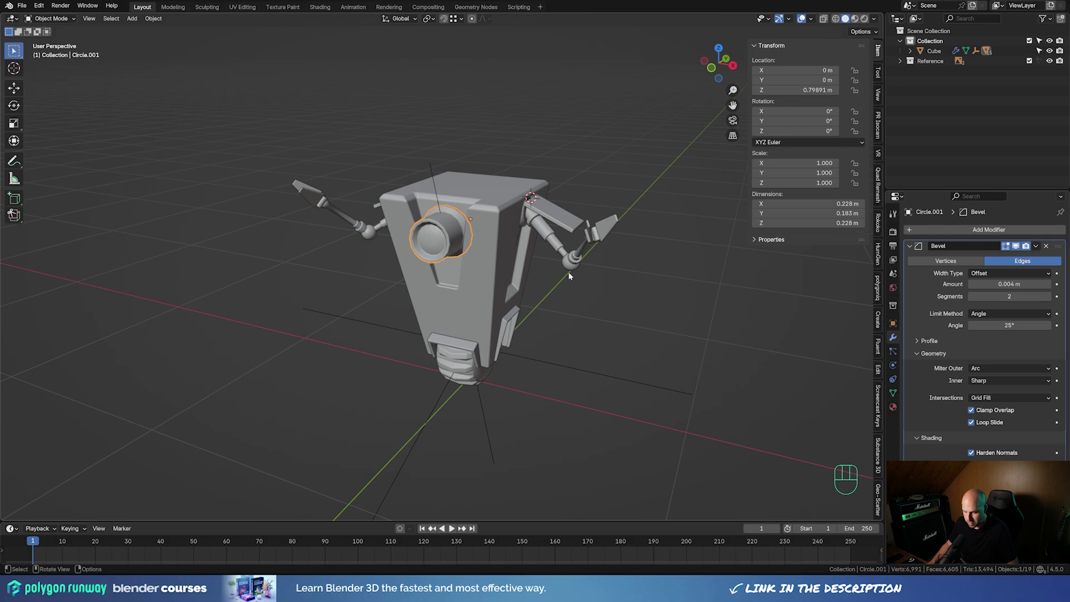
Hide the viewport sidebar, enlarge the timeline, and split the viewport to show a Shader Editor beside it, about half the width
{"action": "key", "text": "n"}
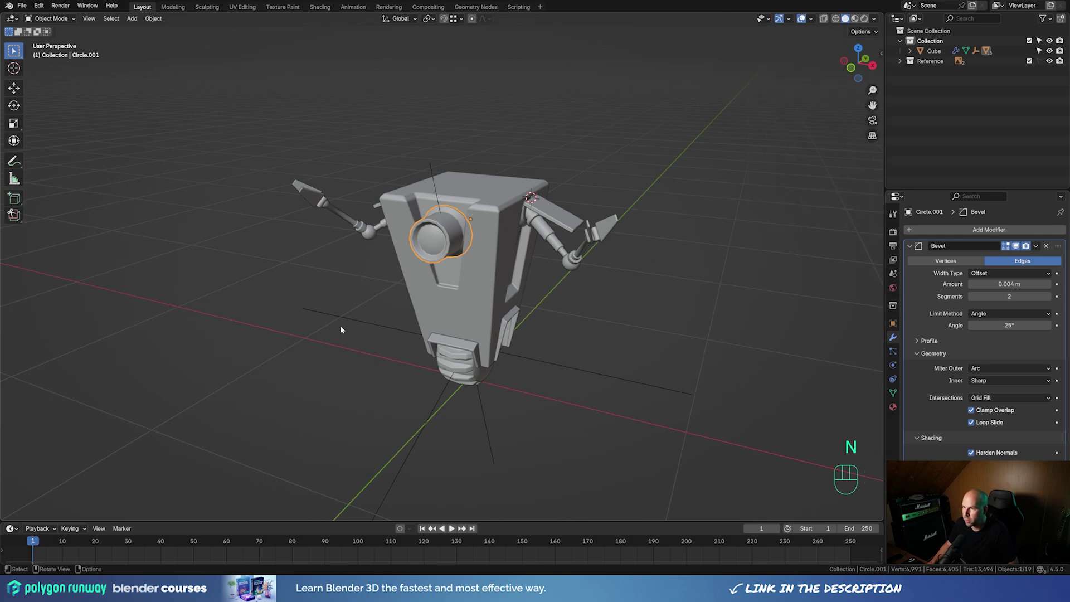
{"action": "left_click_drag", "start_coordinate": [139, 521], "coordinate": [139, 483]}
{"action": "left_click_drag", "start_coordinate": [4, 19], "coordinate": [399, 27]}
{"action": "left_click", "coordinate": [11, 19]}
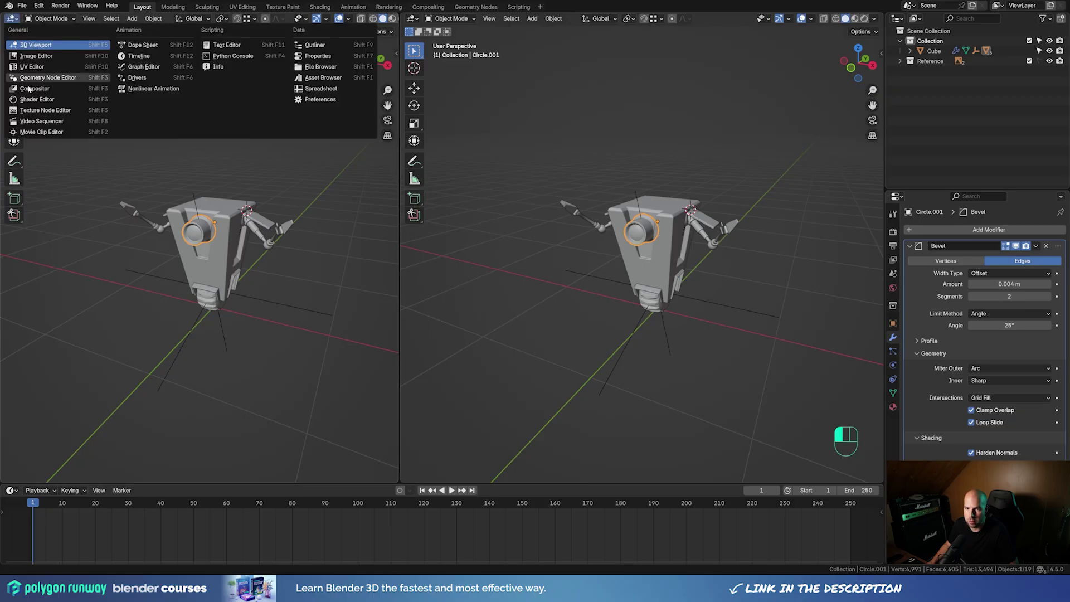
{"action": "left_click", "coordinate": [34, 100]}
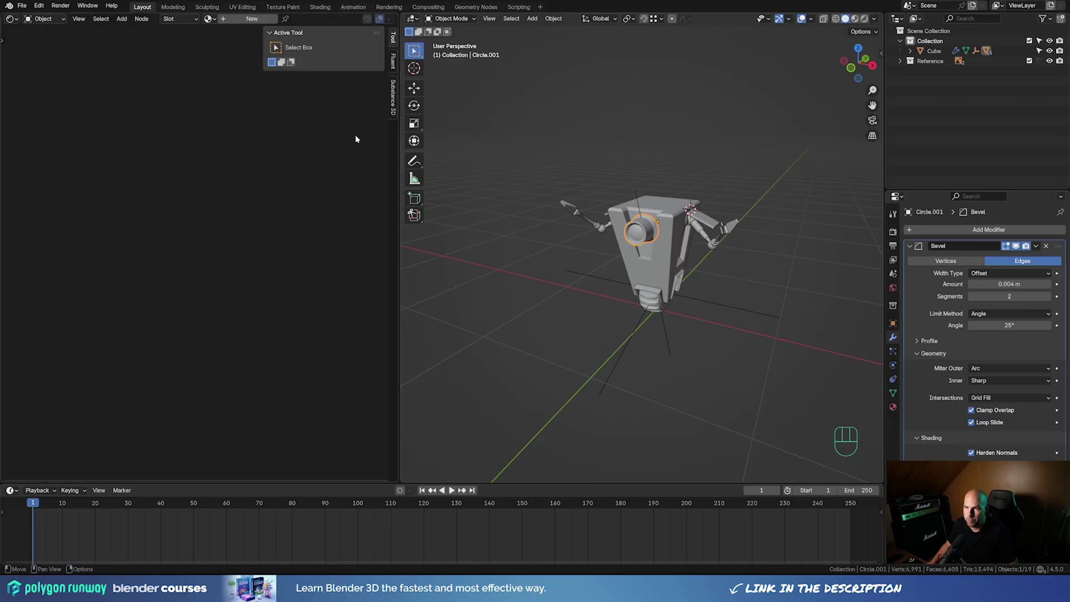
{"action": "left_click_drag", "start_coordinate": [399, 167], "coordinate": [471, 178]}
Create a new material on the robot's main body and name it Body\
{"action": "scroll", "coordinate": [707, 202], "scroll_direction": "up", "scroll_amount": 3}
{"action": "left_click", "coordinate": [708, 202]}
{"action": "left_click", "coordinate": [892, 407]}
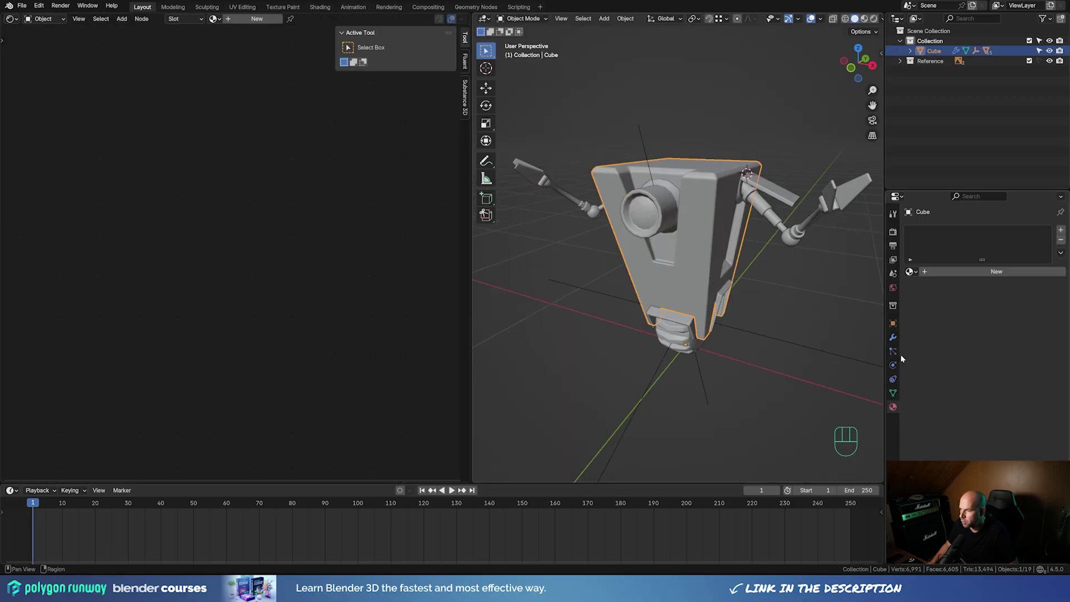
{"action": "double_click", "coordinate": [933, 234]}
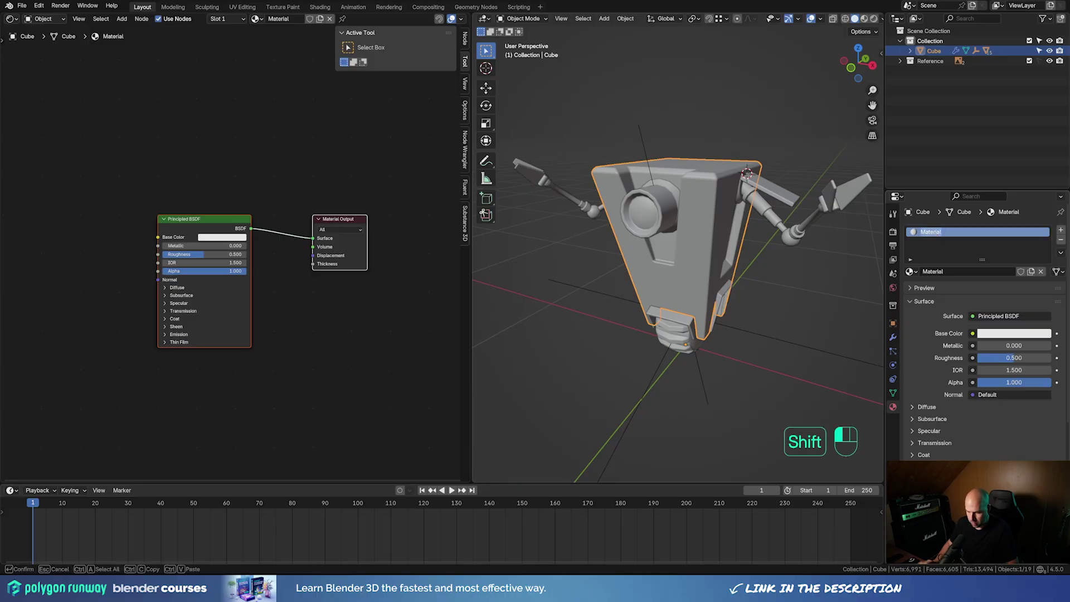
{"action": "type", "text": "Body\\"}
{"action": "key", "text": "Return"}
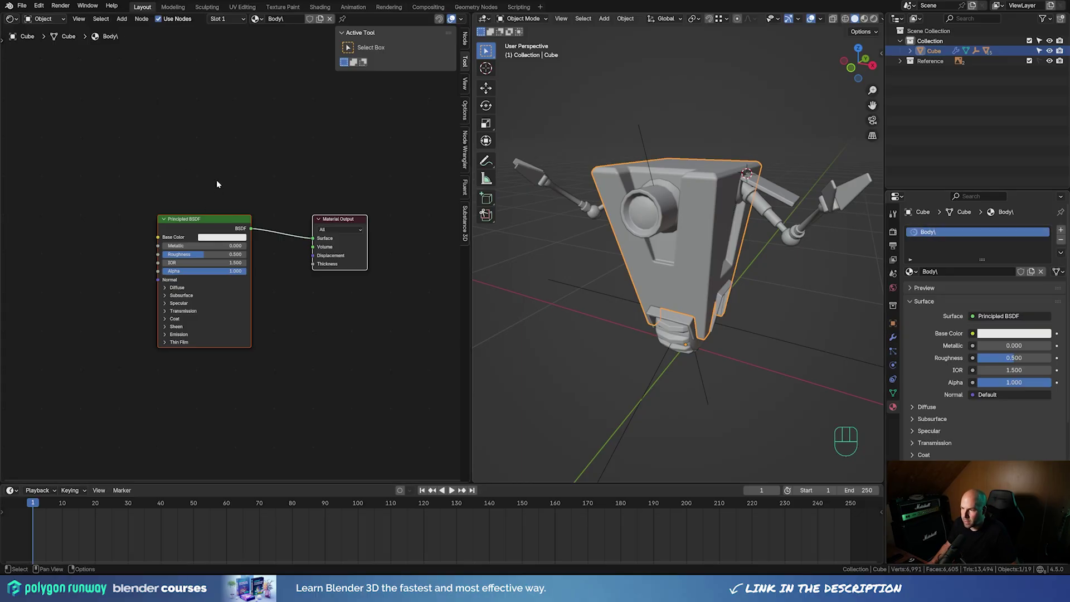
Check the body's colours in the reference images, and add a Gradient Texture node ahead of the Principled BSDF
{"action": "left_click", "coordinate": [364, 588]}
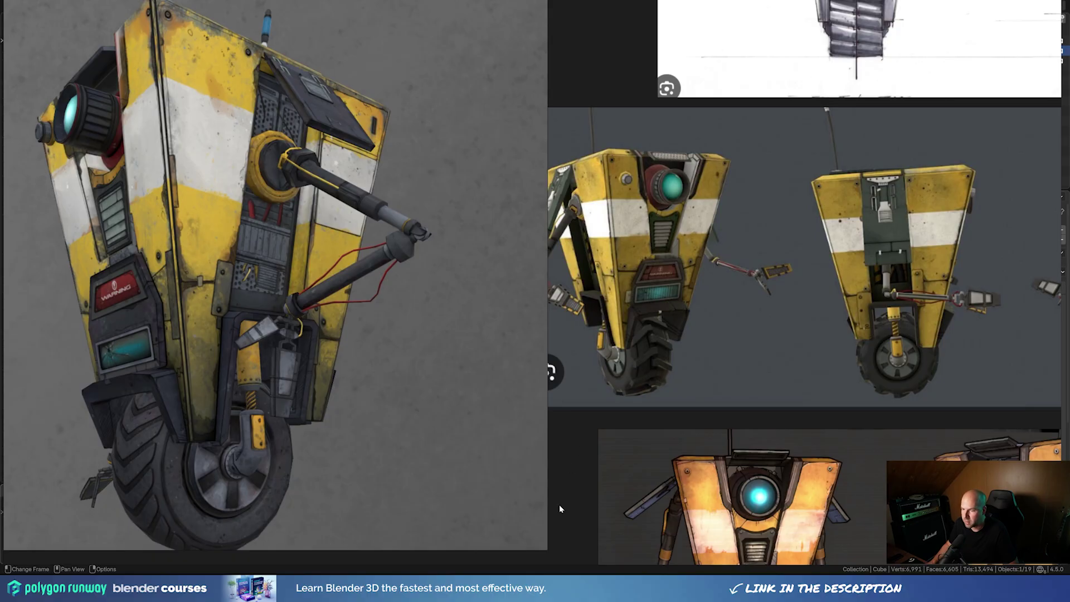
{"action": "left_click", "coordinate": [575, 588]}
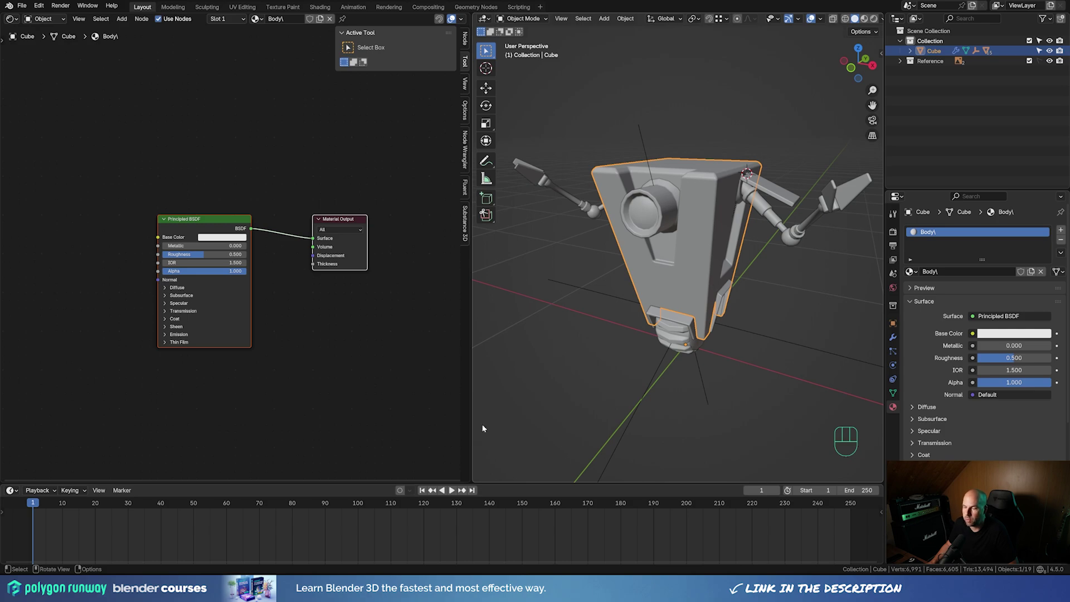
{"action": "left_click", "coordinate": [575, 589]}
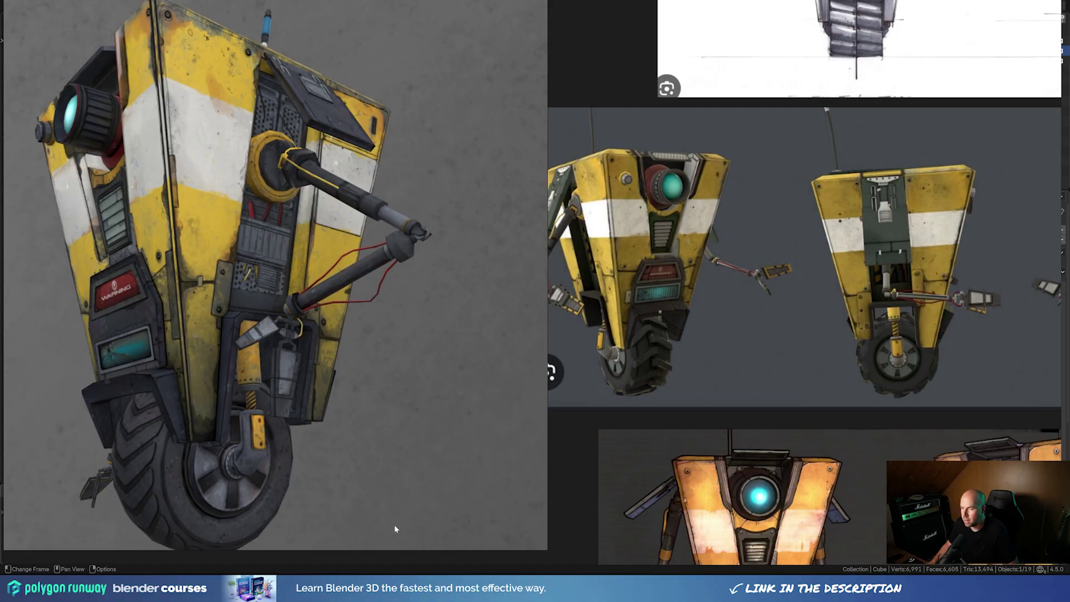
{"action": "left_click", "coordinate": [574, 589]}
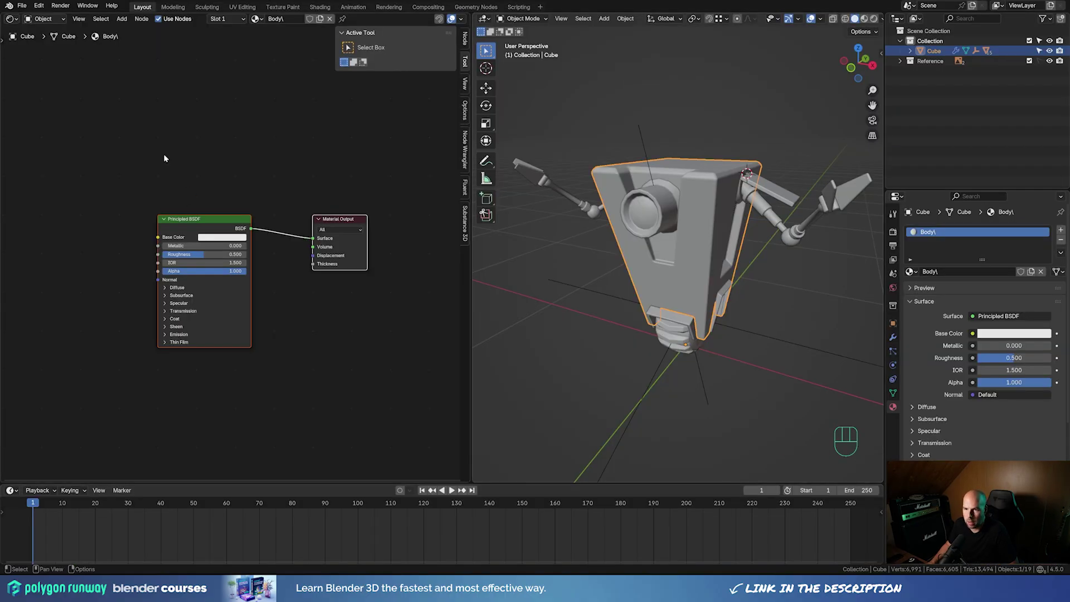
{"action": "key", "text": "shift+a"}
{"action": "mouse_move", "coordinate": [148, 219]}
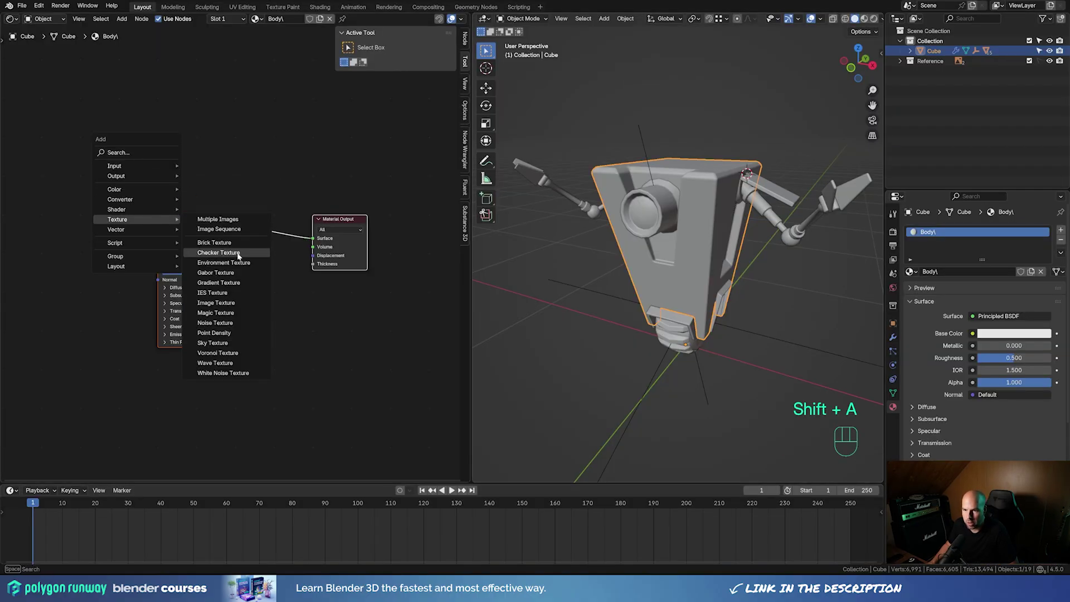
{"action": "left_click", "coordinate": [218, 282]}
{"action": "left_click", "coordinate": [54, 248]}
{"action": "middle_click_drag", "start_coordinate": [96, 191], "coordinate": [263, 173]}
{"action": "left_click_drag", "start_coordinate": [216, 226], "coordinate": [117, 224]}
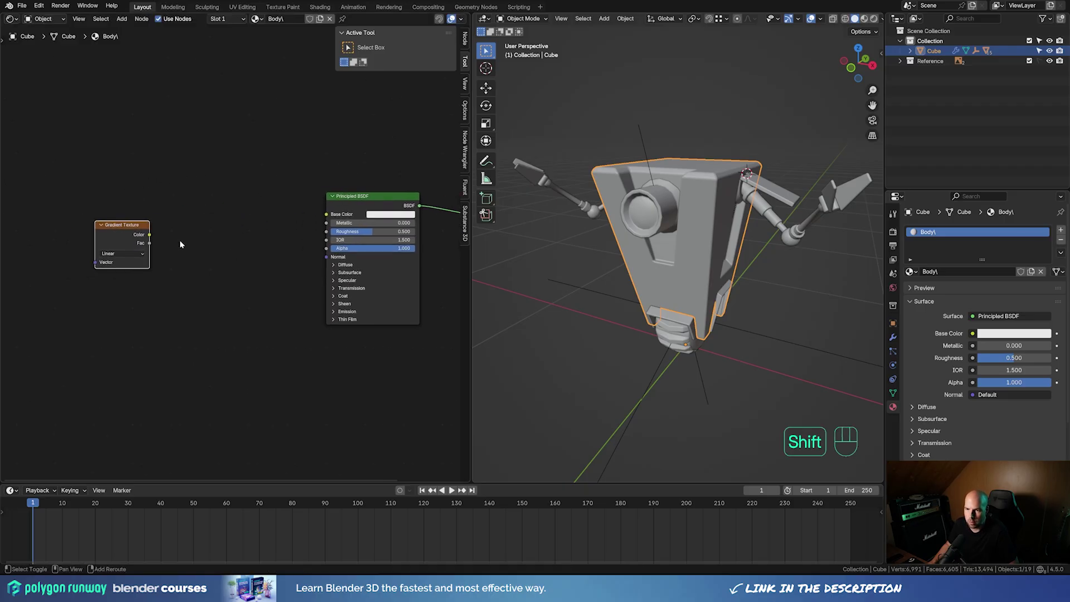
Add a Color Ramp node, feed its Fac from the Gradient Texture's Color, and connect its Color to the Material Output's Surface
{"action": "key", "text": "shift+a"}
{"action": "mouse_move", "coordinate": [171, 249]}
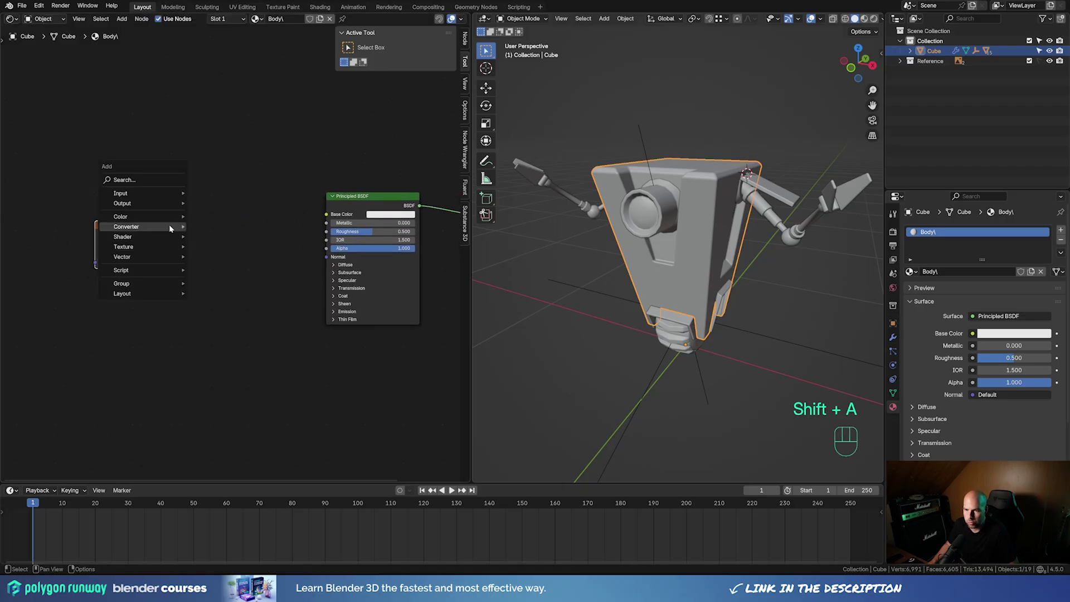
{"action": "mouse_move", "coordinate": [169, 225]}
{"action": "left_click", "coordinate": [234, 247]}
{"action": "left_click", "coordinate": [164, 214]}
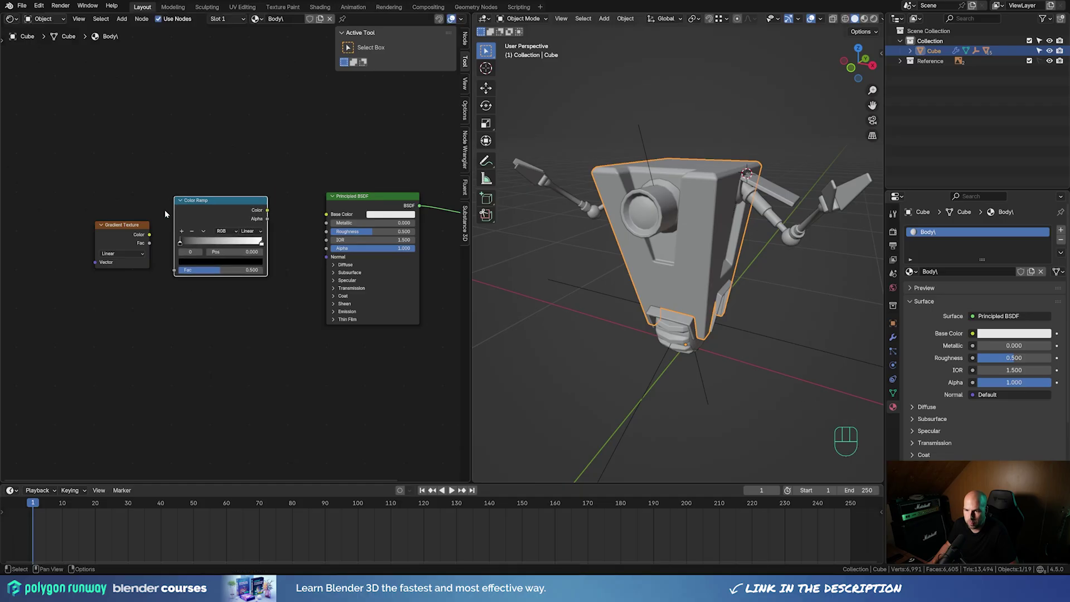
{"action": "left_click_drag", "start_coordinate": [149, 235], "coordinate": [173, 273]}
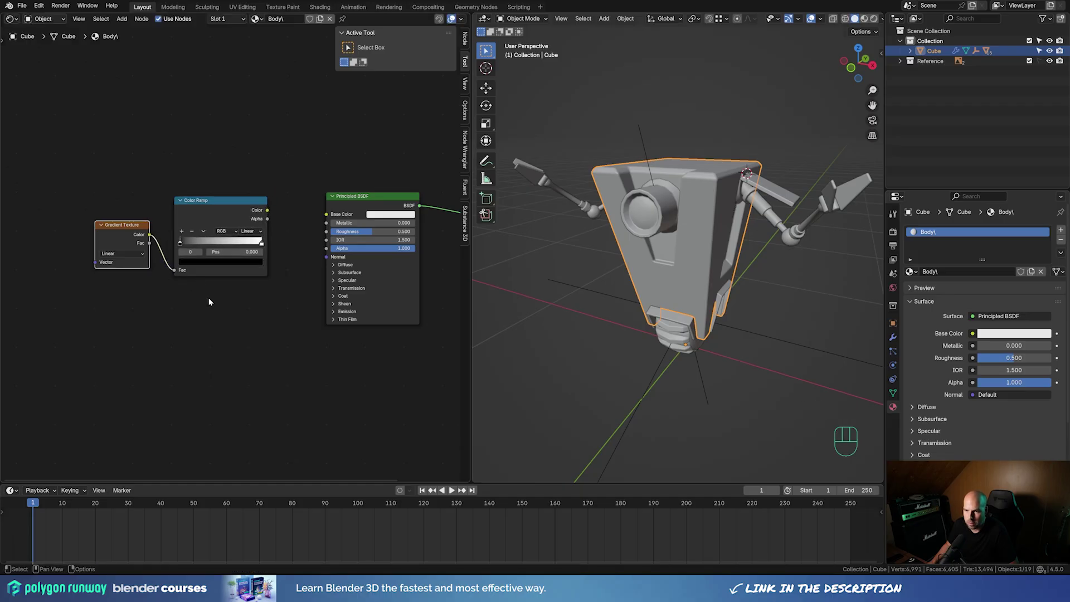
{"action": "middle_click_drag", "start_coordinate": [219, 212], "coordinate": [156, 206]}
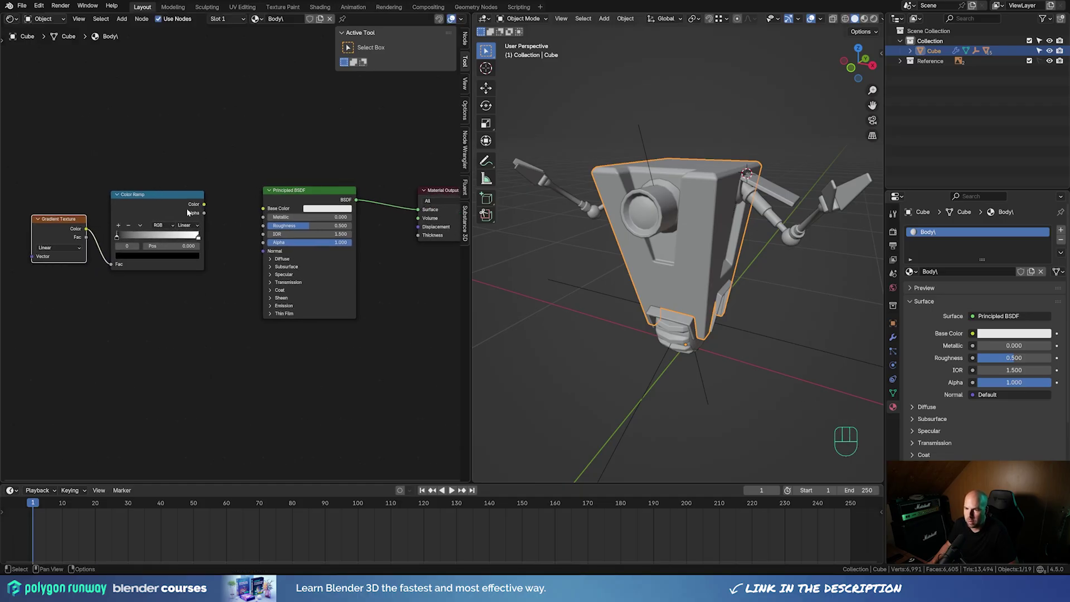
{"action": "left_click_drag", "start_coordinate": [204, 204], "coordinate": [428, 209]}
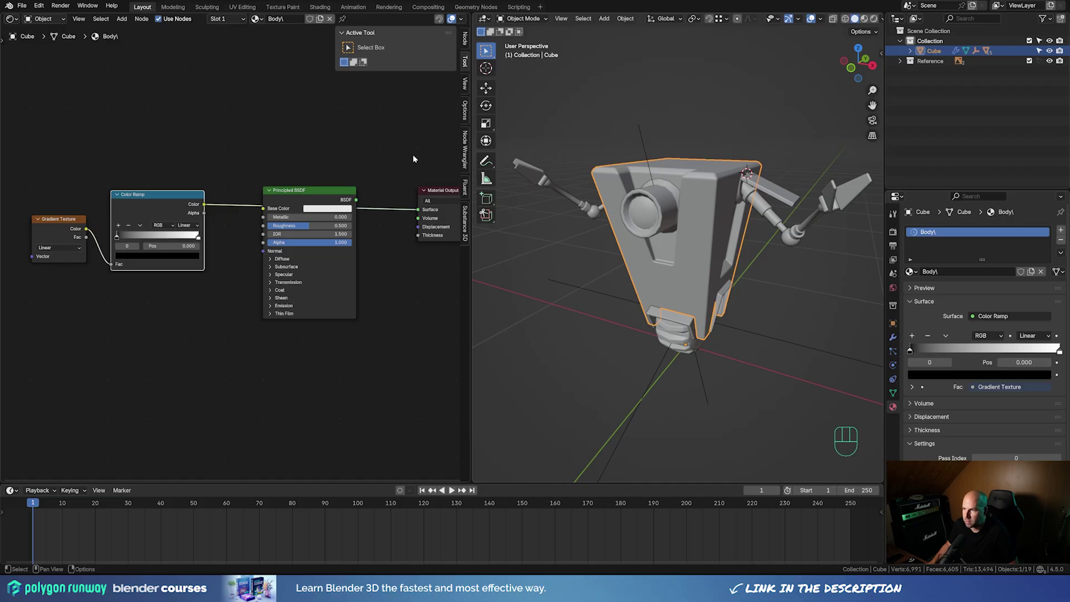
Show the robot in Material Preview shading and view its body from the front
{"action": "key", "text": "z"}
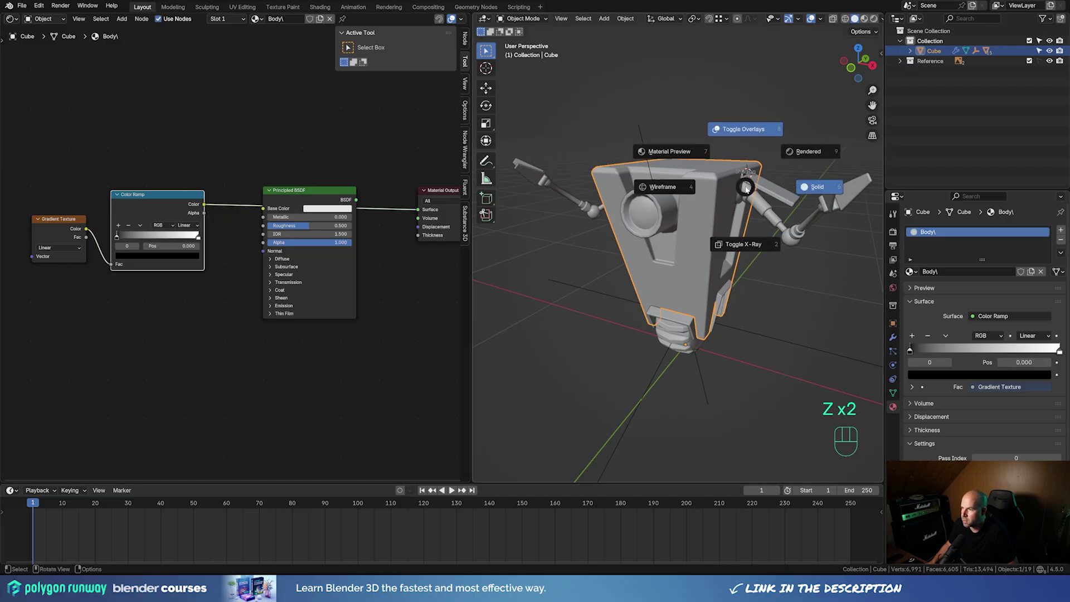
{"action": "left_click", "coordinate": [650, 135]}
{"action": "middle_click_drag", "start_coordinate": [651, 144], "coordinate": [540, 218]}
Drive the Gradient Texture's vector from a new Texture Coordinate node's Object output, with a Mapping node inserted between them
{"action": "middle_click_drag", "start_coordinate": [22, 151], "coordinate": [136, 129]}
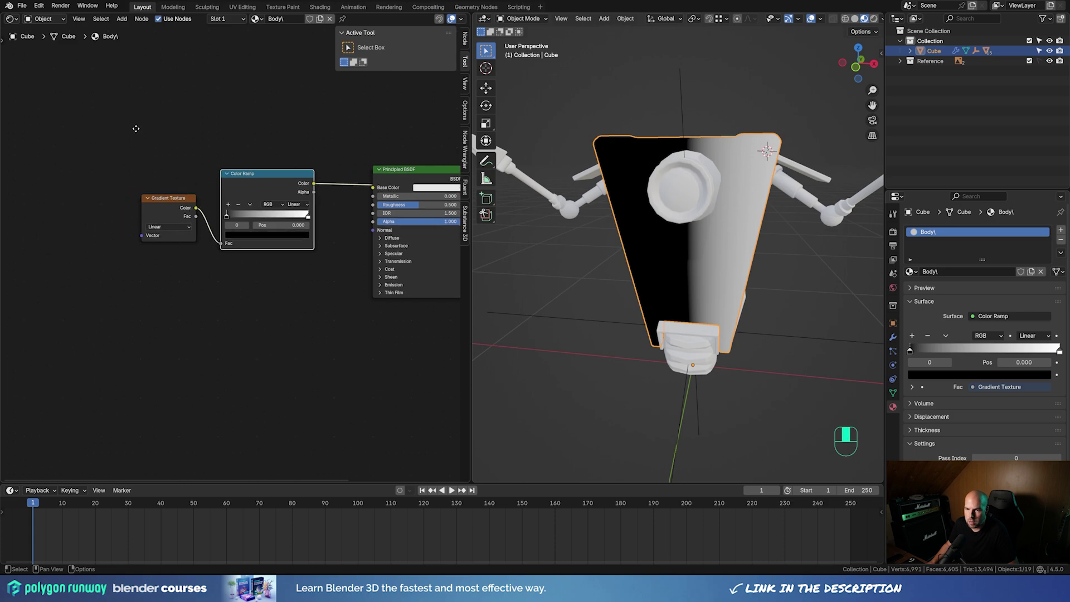
{"action": "left_click_drag", "start_coordinate": [140, 235], "coordinate": [67, 261]}
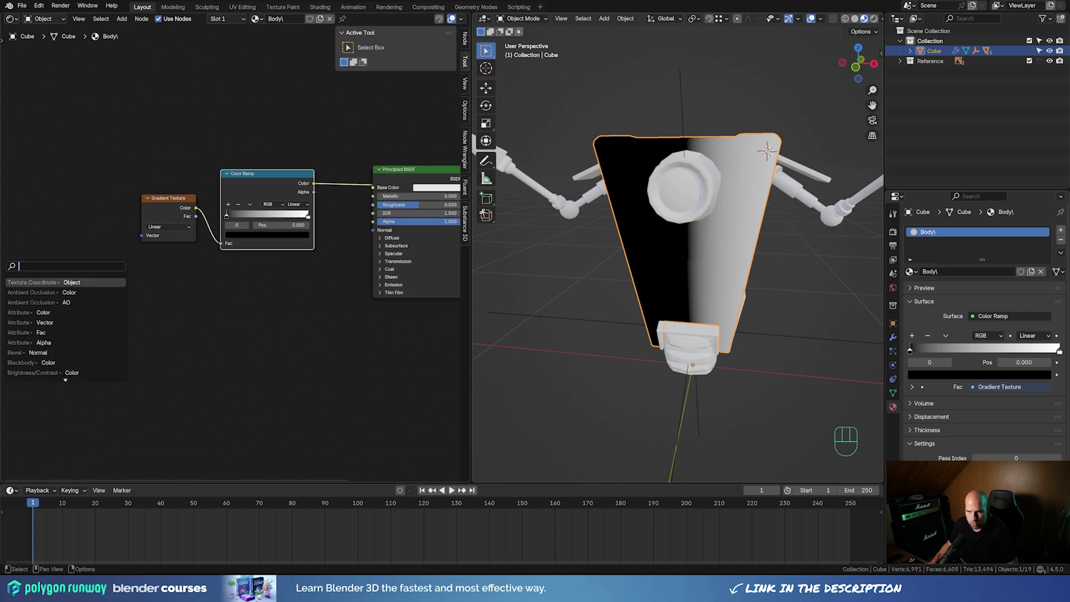
{"action": "left_click", "coordinate": [56, 282]}
{"action": "left_click", "coordinate": [66, 244]}
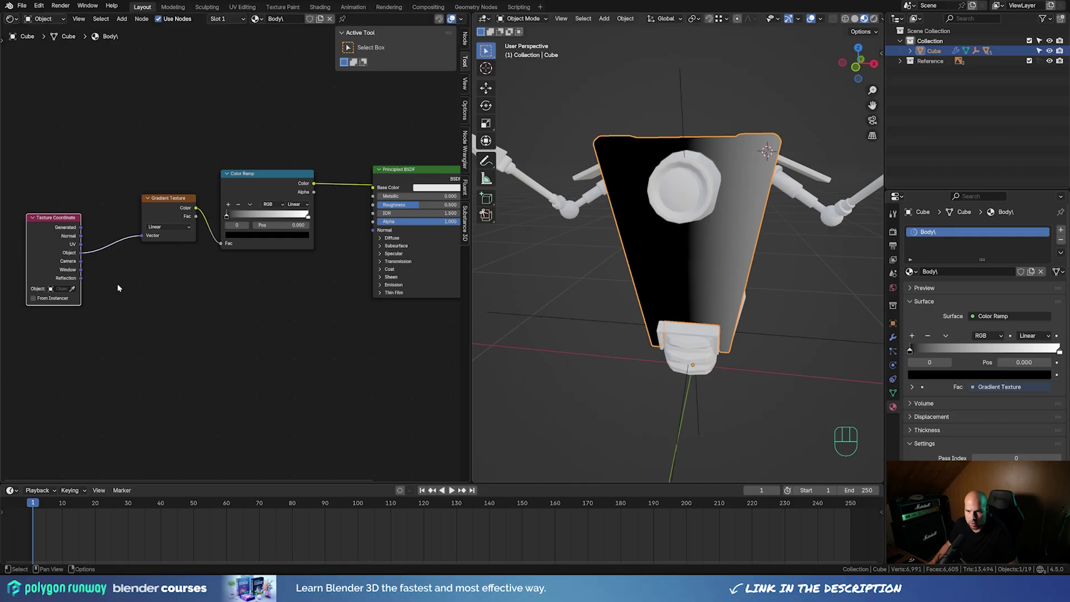
{"action": "key", "text": "shift+a"}
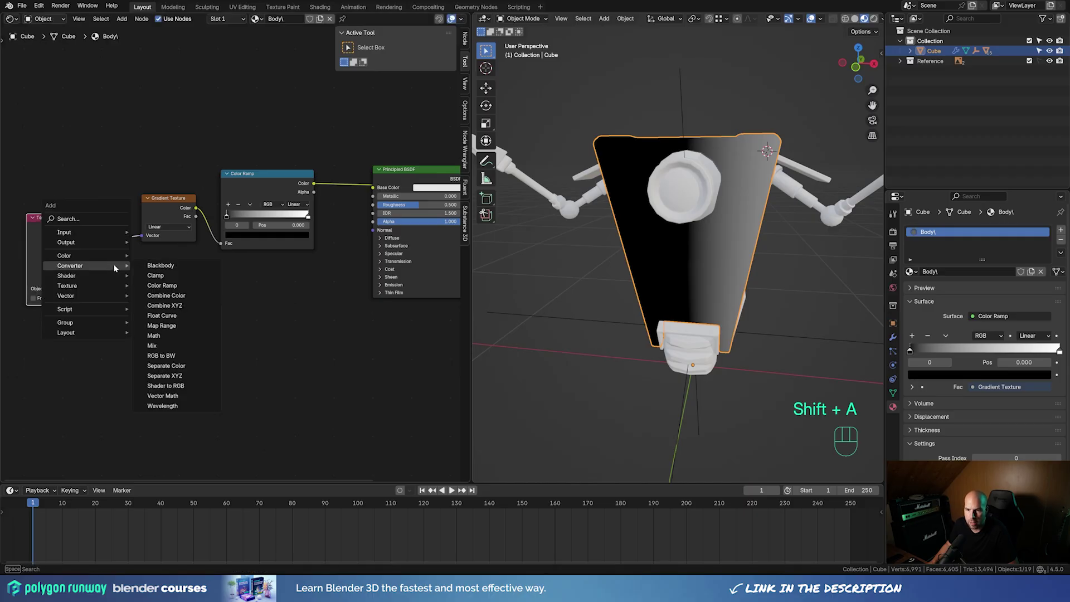
{"action": "mouse_move", "coordinate": [89, 296]}
{"action": "left_click", "coordinate": [178, 316]}
{"action": "left_click", "coordinate": [111, 237]}
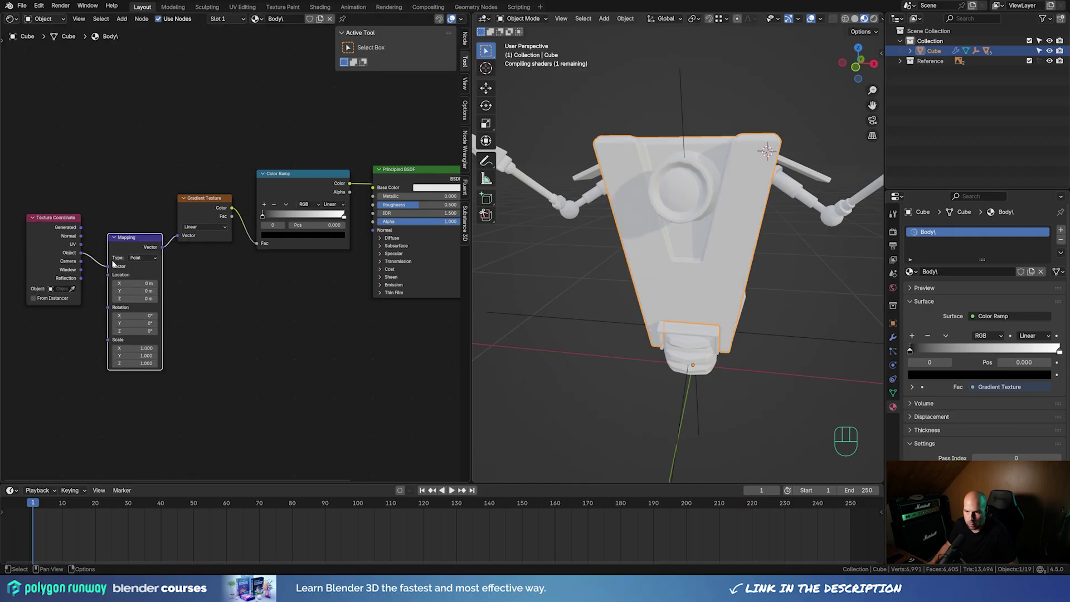
Set the Mapping node's Y rotation to 90° and its X location to about -0.58 m
{"action": "left_click_drag", "start_coordinate": [143, 324], "coordinate": [174, 323]}
{"action": "left_click_drag", "start_coordinate": [144, 323], "coordinate": [145, 324]}
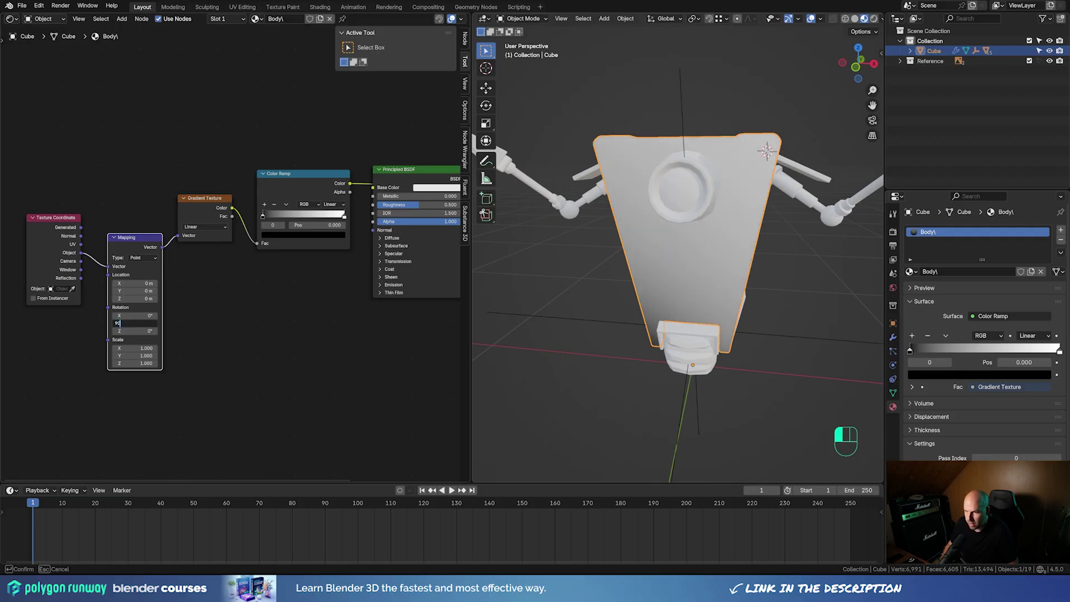
{"action": "type", "text": "90"}
{"action": "key", "text": "Return"}
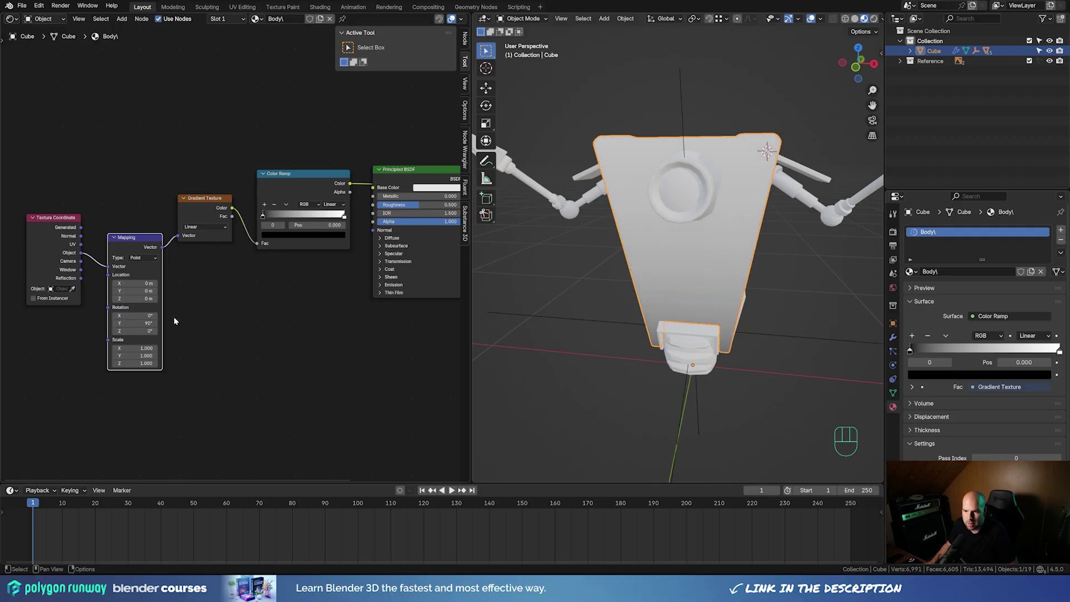
{"action": "left_click_drag", "start_coordinate": [134, 284], "coordinate": [147, 284]}
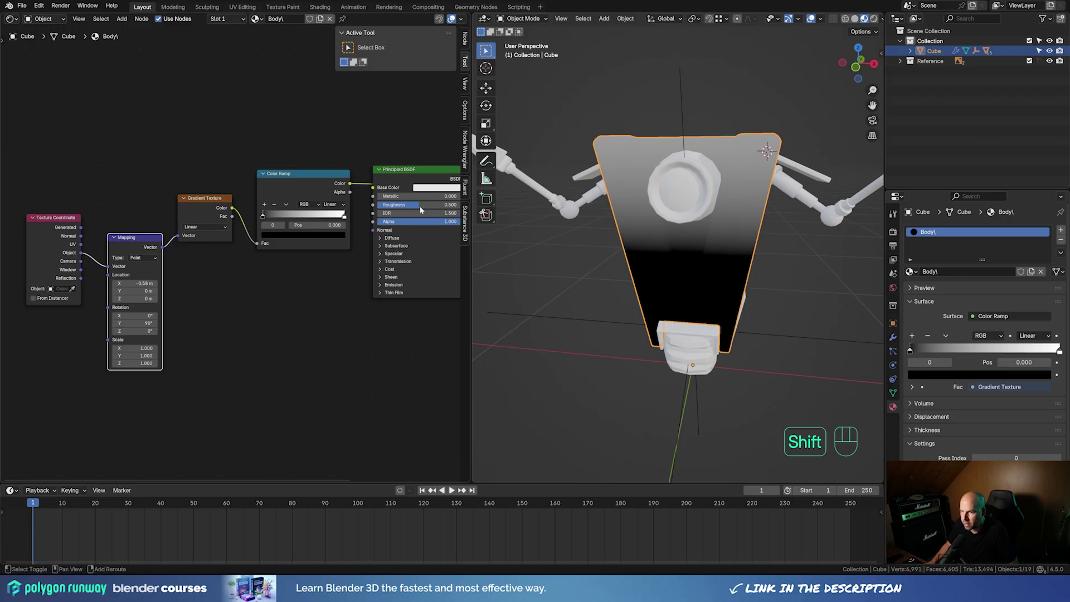
Move the Color Ramp's white stop to position 0.122, add a stop at about 0.353, and colour that new stop black
{"action": "mouse_move", "coordinate": [263, 216]}
{"action": "left_mouse_down"}
{"action": "mouse_move", "coordinate": [333, 222]}
{"action": "mouse_move", "coordinate": [265, 220]}
{"action": "left_mouse_up"}
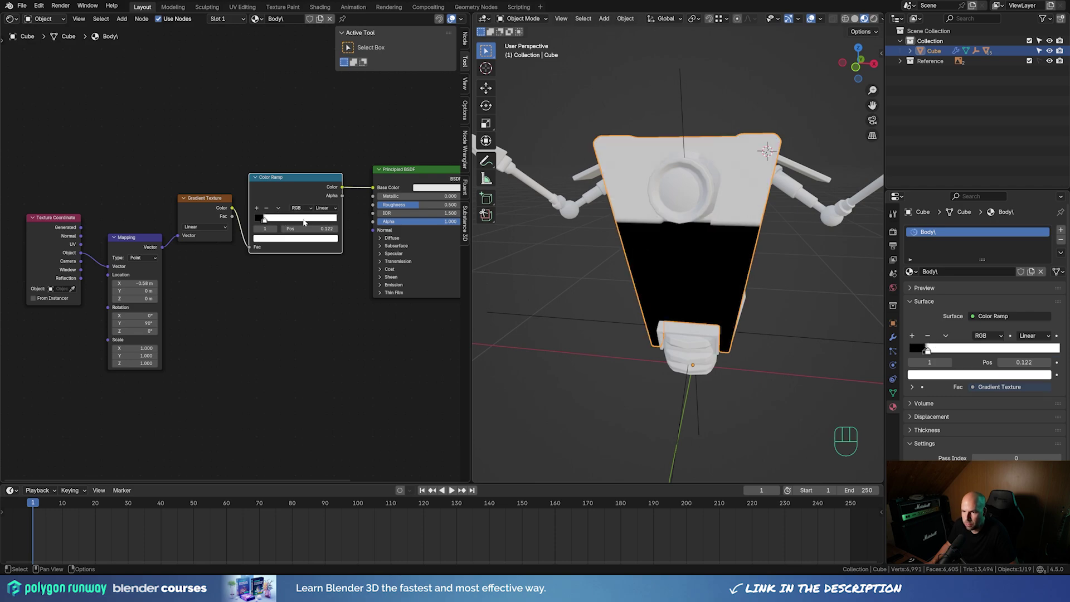
{"action": "left_click", "coordinate": [255, 208]}
{"action": "left_click_drag", "start_coordinate": [265, 222], "coordinate": [287, 222]}
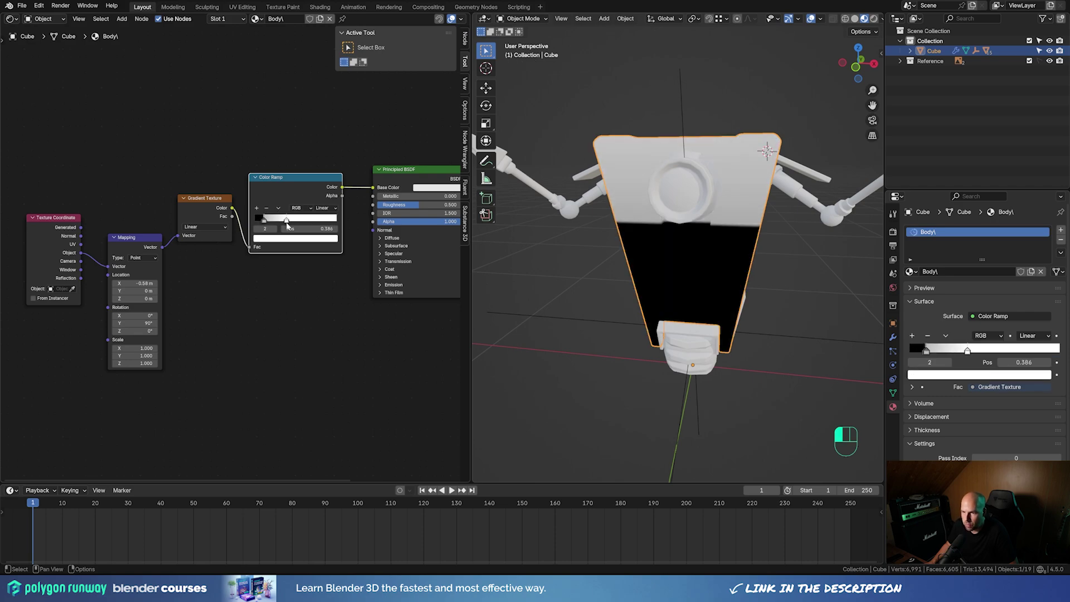
{"action": "left_click", "coordinate": [272, 239]}
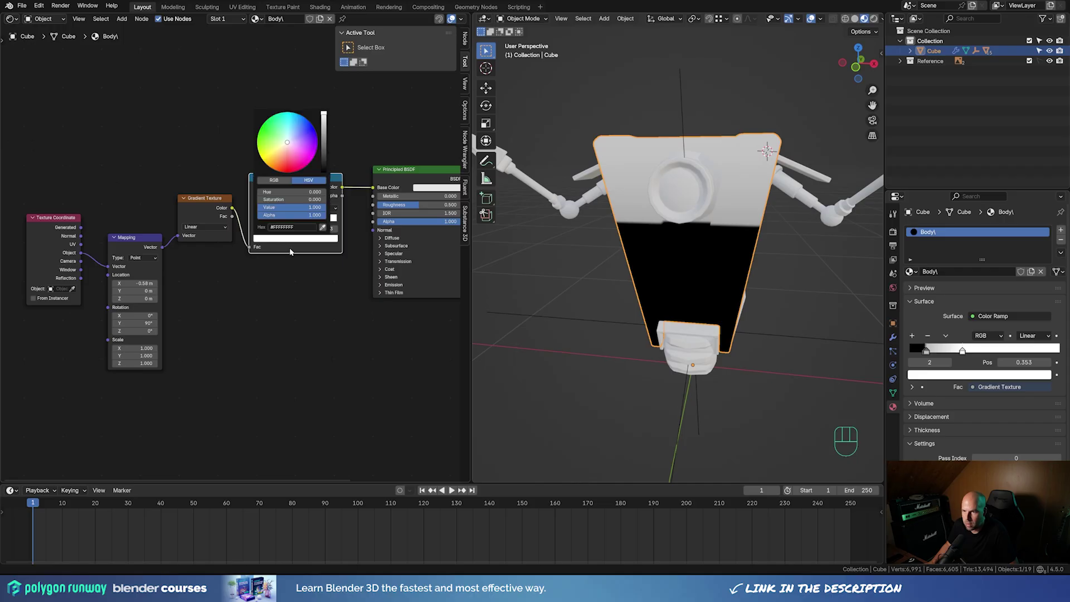
{"action": "left_click", "coordinate": [323, 166]}
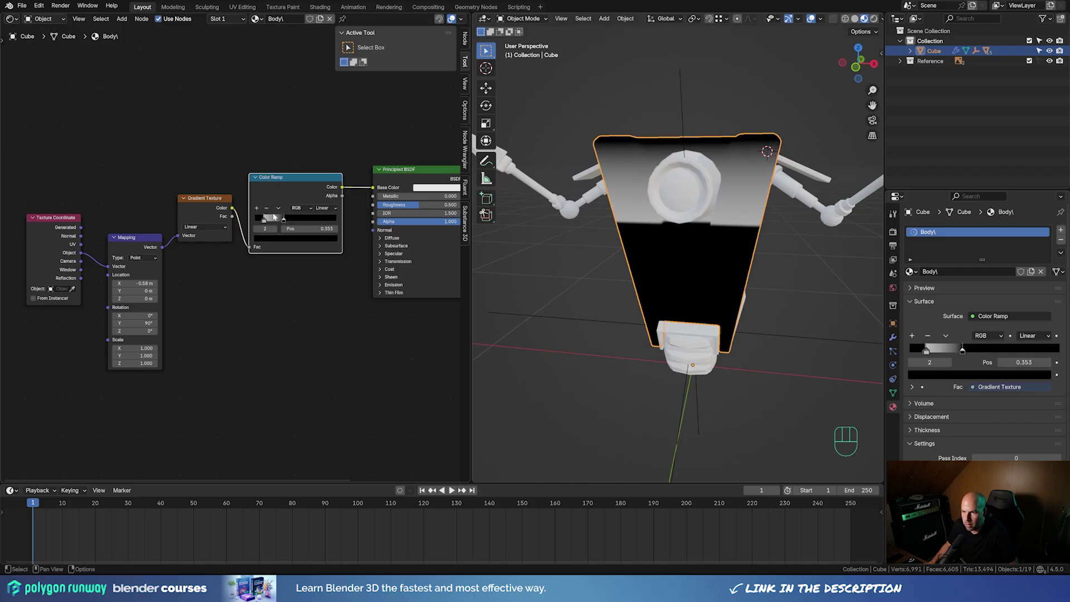
Add another Color Ramp stop and arrange the stops into a black band between grey areas, with stop 1 at 0.010
{"action": "left_click", "coordinate": [257, 209]}
{"action": "mouse_move", "coordinate": [274, 220]}
{"action": "left_mouse_down"}
{"action": "mouse_move", "coordinate": [289, 221]}
{"action": "mouse_move", "coordinate": [245, 223]}
{"action": "mouse_move", "coordinate": [281, 223]}
{"action": "mouse_move", "coordinate": [255, 224]}
{"action": "left_mouse_up"}
{"action": "left_click", "coordinate": [283, 221]}
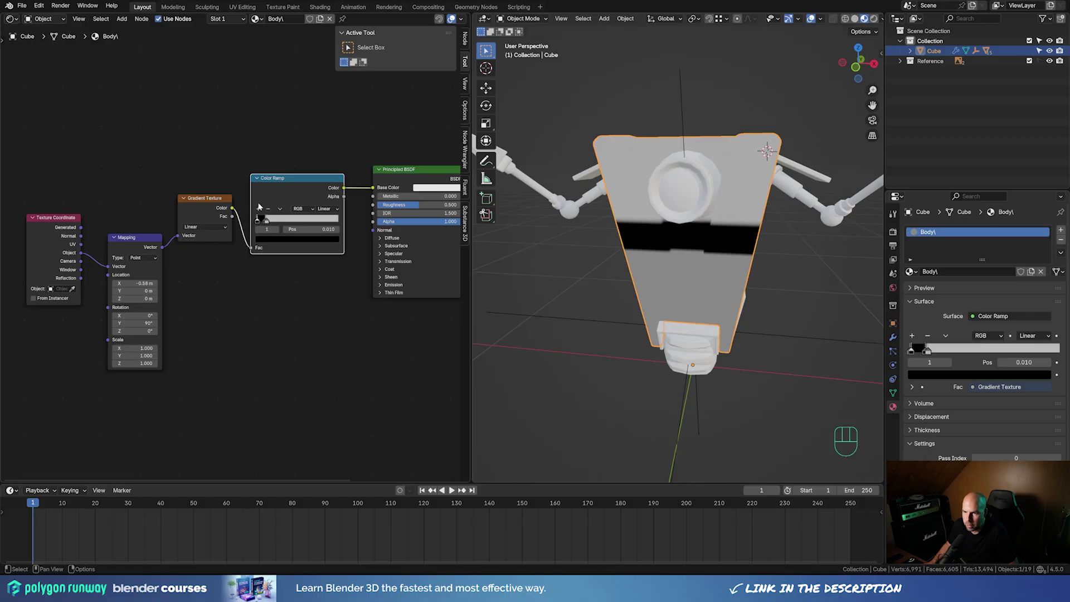
Shift the black band with the Mapping node's X location to about -0.52 m, and adjust its height with the ramp's upper grey stop
{"action": "scroll", "coordinate": [236, 251], "scroll_direction": "up", "scroll_amount": 14}
{"action": "middle_click_drag", "start_coordinate": [313, 296], "coordinate": [253, 291]}
{"action": "scroll", "coordinate": [281, 302], "scroll_direction": "down", "scroll_amount": 7}
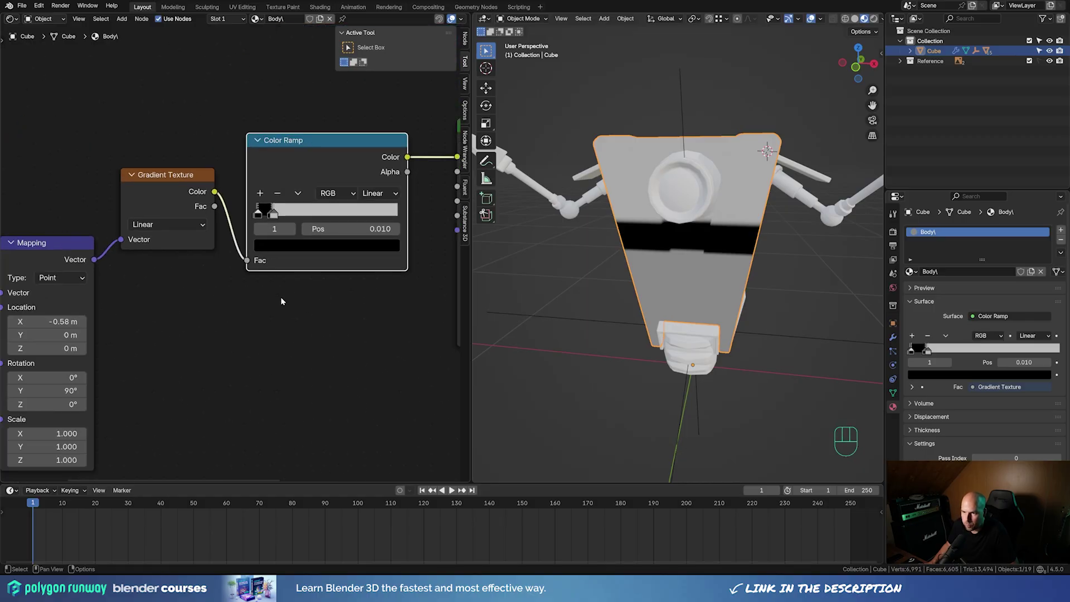
{"action": "mouse_move", "coordinate": [55, 321]}
{"action": "left_mouse_down"}
{"action": "mouse_move", "coordinate": [27, 321]}
{"action": "mouse_move", "coordinate": [59, 322]}
{"action": "left_mouse_up"}
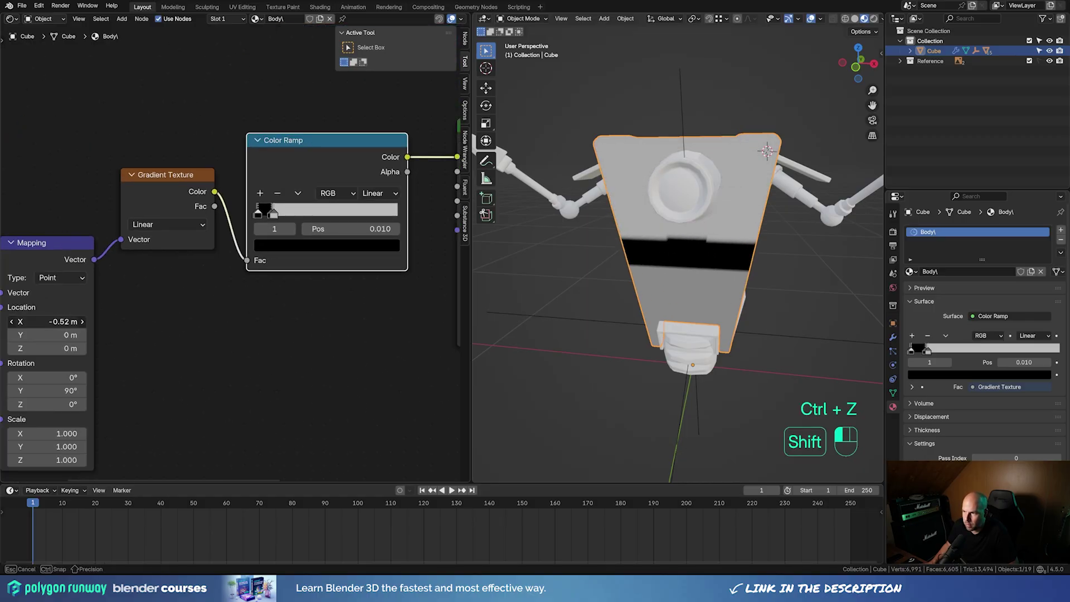
{"action": "left_click_drag", "start_coordinate": [273, 215], "coordinate": [293, 215]}
{"action": "mouse_move", "coordinate": [273, 214]}
{"action": "left_mouse_down"}
{"action": "mouse_move", "coordinate": [291, 214]}
{"action": "mouse_move", "coordinate": [268, 216]}
{"action": "left_mouse_up"}
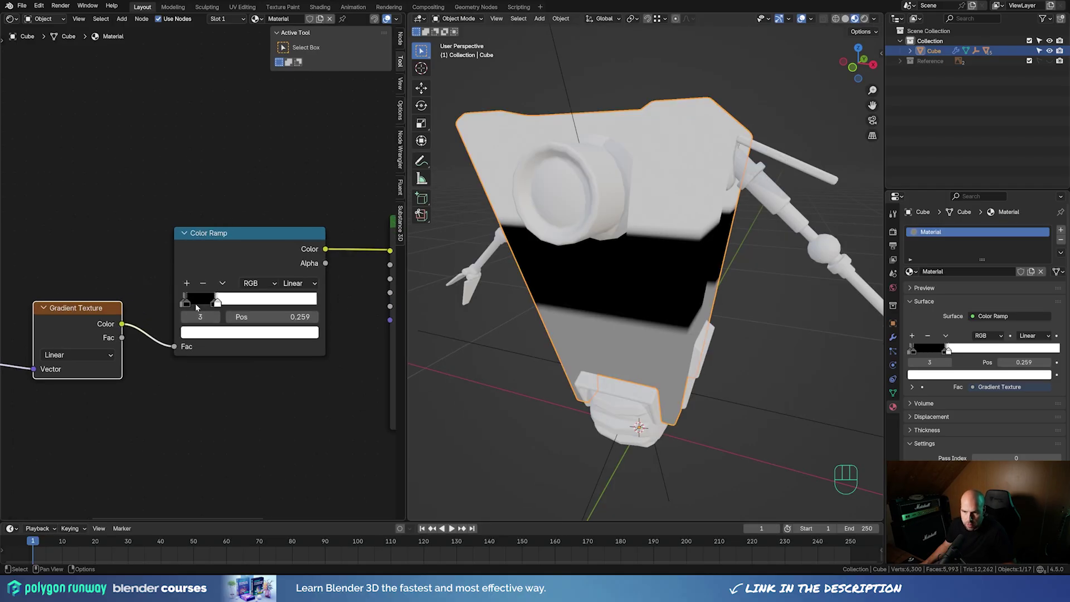
Colour the Color Ramp's first stop pure white and check that stop 3 has the same colour
{"action": "left_click", "coordinate": [184, 302]}
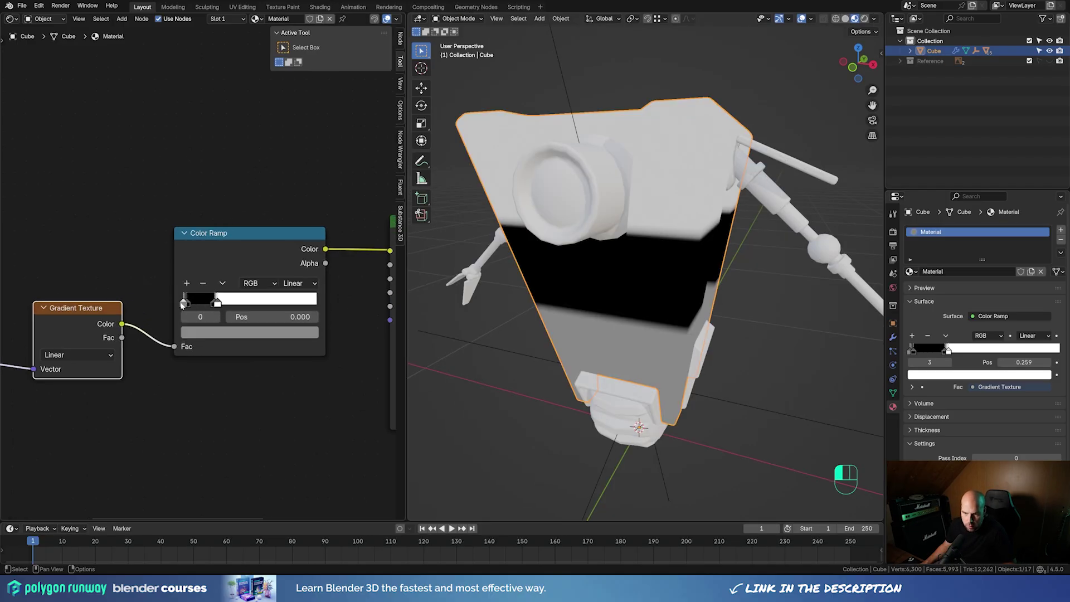
{"action": "left_click", "coordinate": [216, 332]}
{"action": "left_click_drag", "start_coordinate": [295, 171], "coordinate": [295, 124]}
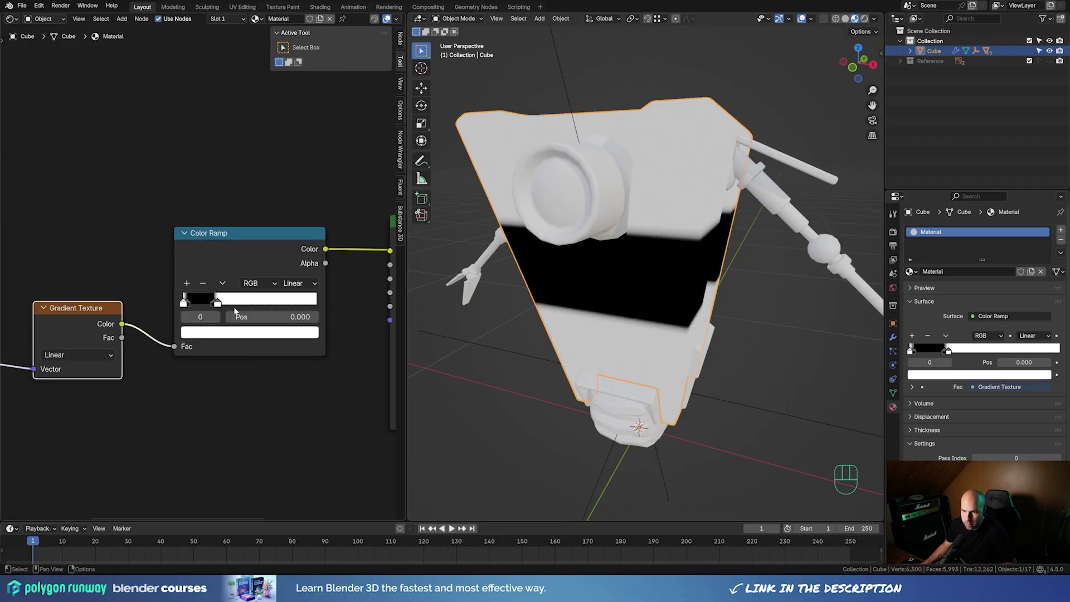
{"action": "left_click", "coordinate": [232, 333]}
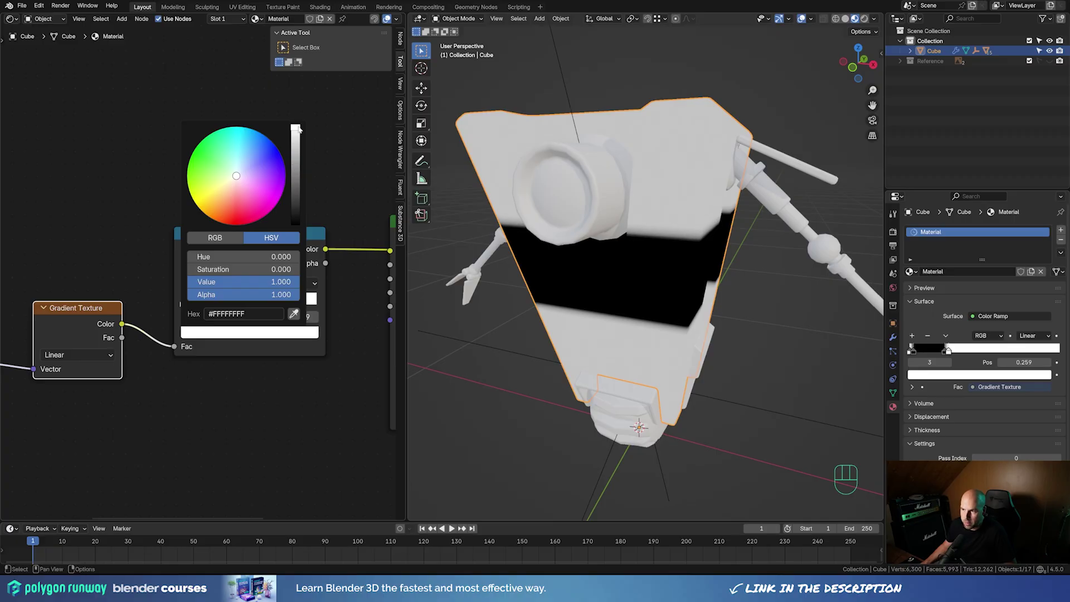
{"action": "left_click", "coordinate": [189, 304]}
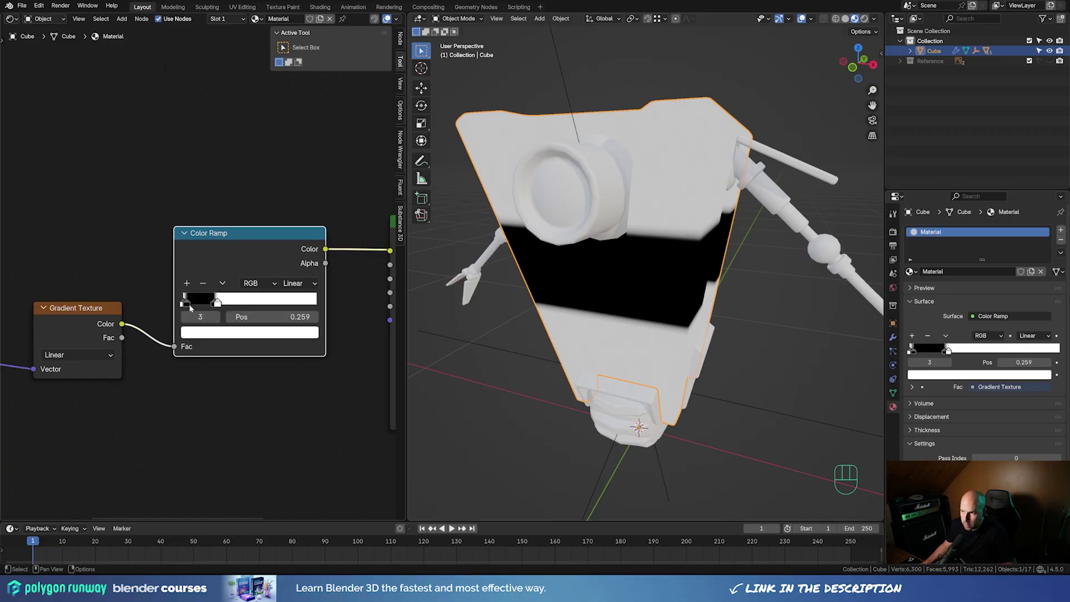
Move the Color Ramp's third stop to position 0.216 and shift the texture nodes away from the Principled BSDF
{"action": "left_click_drag", "start_coordinate": [189, 303], "coordinate": [210, 303]}
{"action": "left_click", "coordinate": [209, 303]}
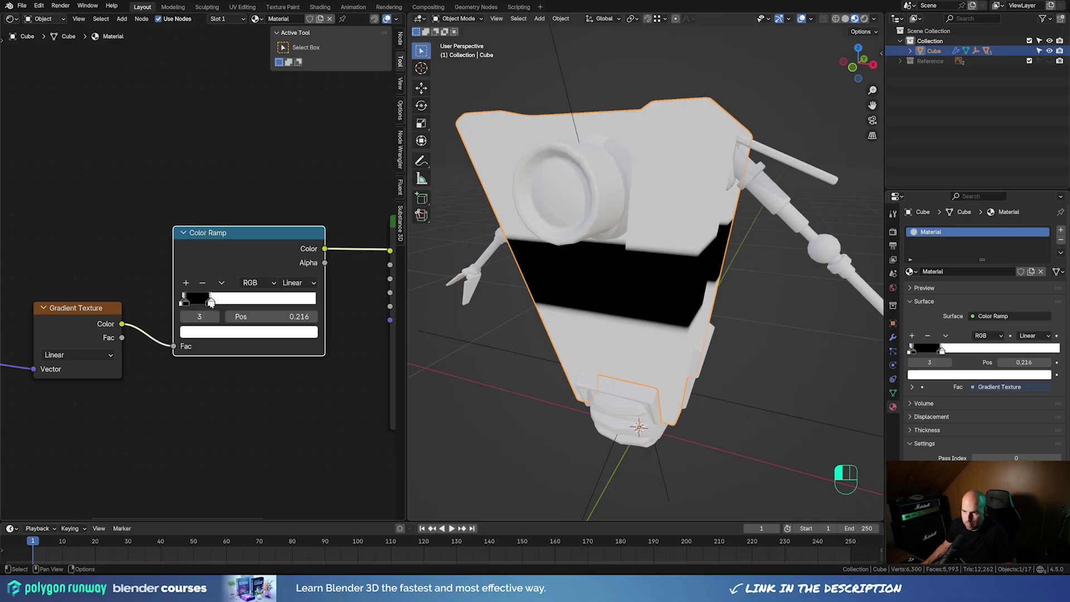
{"action": "middle_click_drag", "start_coordinate": [225, 401], "coordinate": [238, 379]}
{"action": "scroll", "coordinate": [104, 380], "scroll_direction": "down", "scroll_amount": 10}
{"action": "left_click_drag", "start_coordinate": [82, 191], "coordinate": [316, 407]}
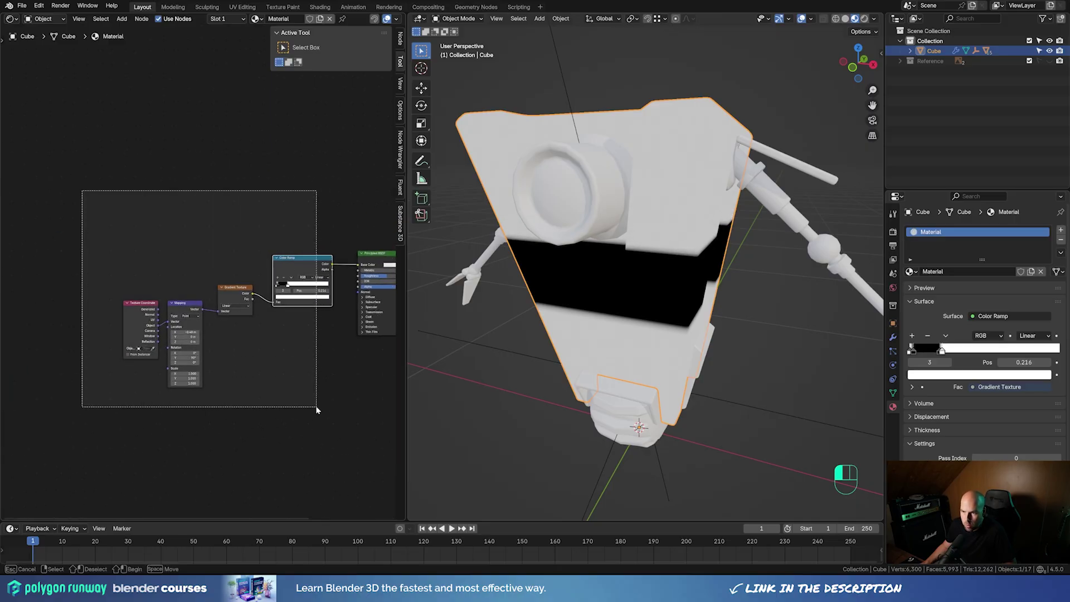
{"action": "key", "text": "g"}
{"action": "left_click", "coordinate": [238, 375]}
Insert a Mix Color node after the Color Ramp and plug the ramp's Color into the Mix node's Factor
{"action": "middle_click_drag", "start_coordinate": [238, 375], "coordinate": [175, 364]}
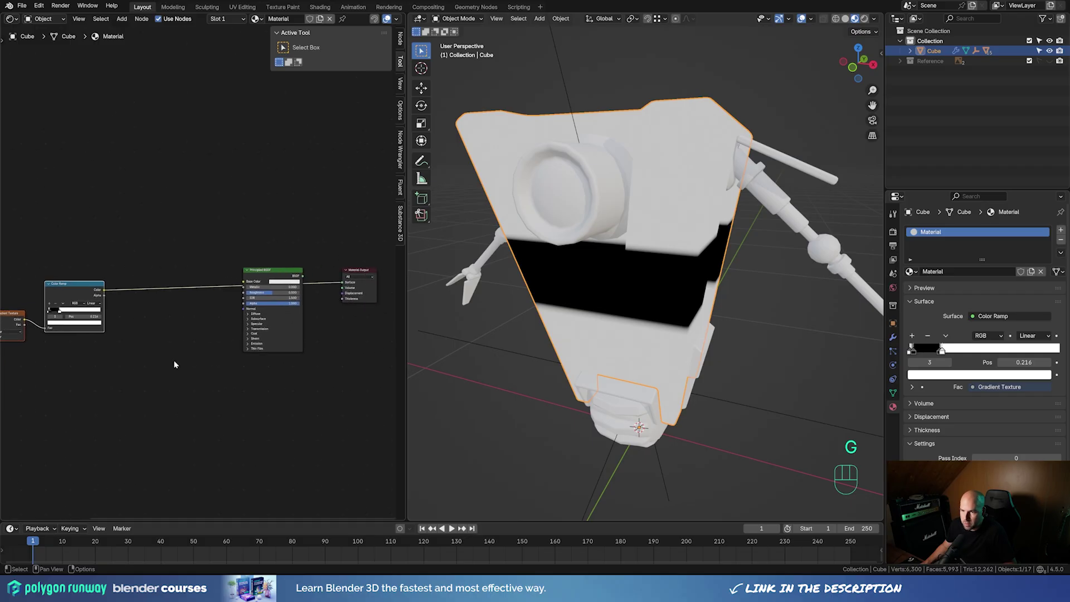
{"action": "scroll", "coordinate": [174, 364], "scroll_direction": "up", "scroll_amount": 2}
{"action": "key", "text": "shift+a"}
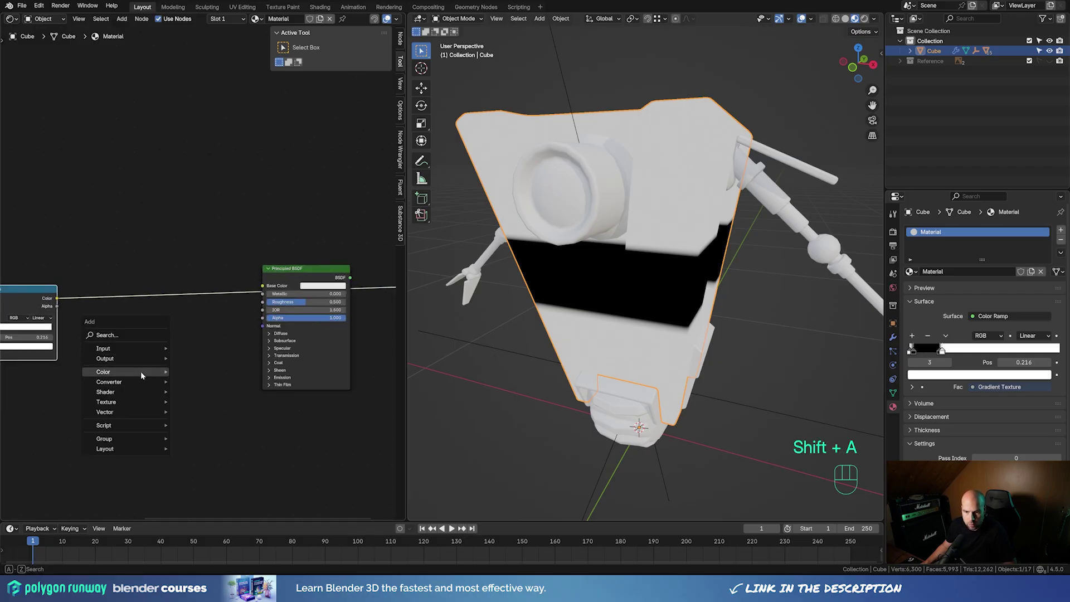
{"action": "mouse_move", "coordinate": [142, 375]}
{"action": "left_click", "coordinate": [210, 422]}
{"action": "left_click", "coordinate": [141, 291]}
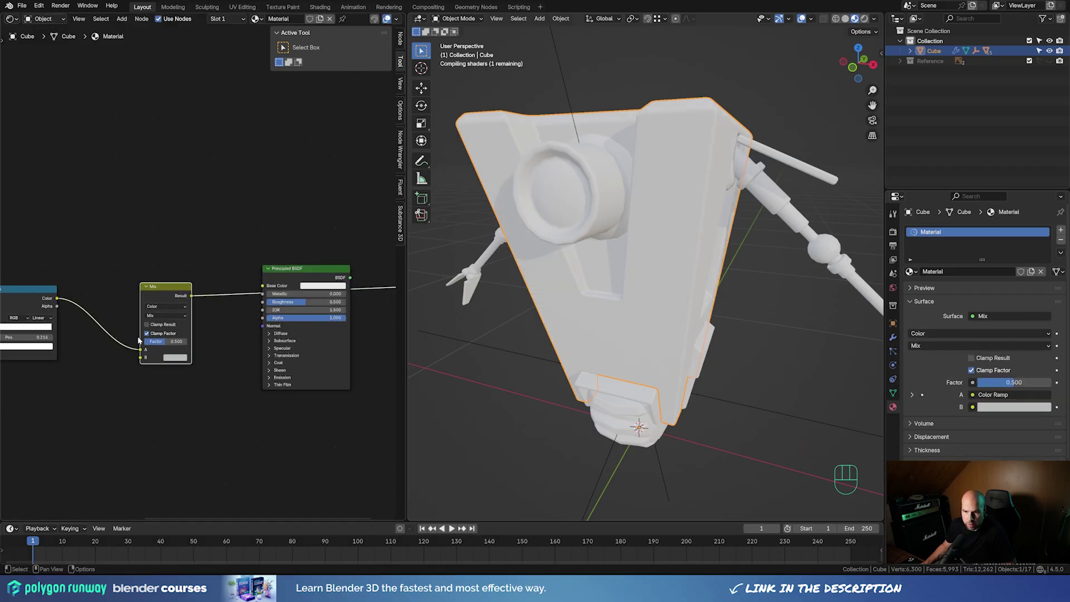
{"action": "left_click_drag", "start_coordinate": [140, 350], "coordinate": [139, 341]}
Set the Mix node's colour A to white and colour B to a mustard yellow
{"action": "middle_click_drag", "start_coordinate": [161, 389], "coordinate": [200, 376]}
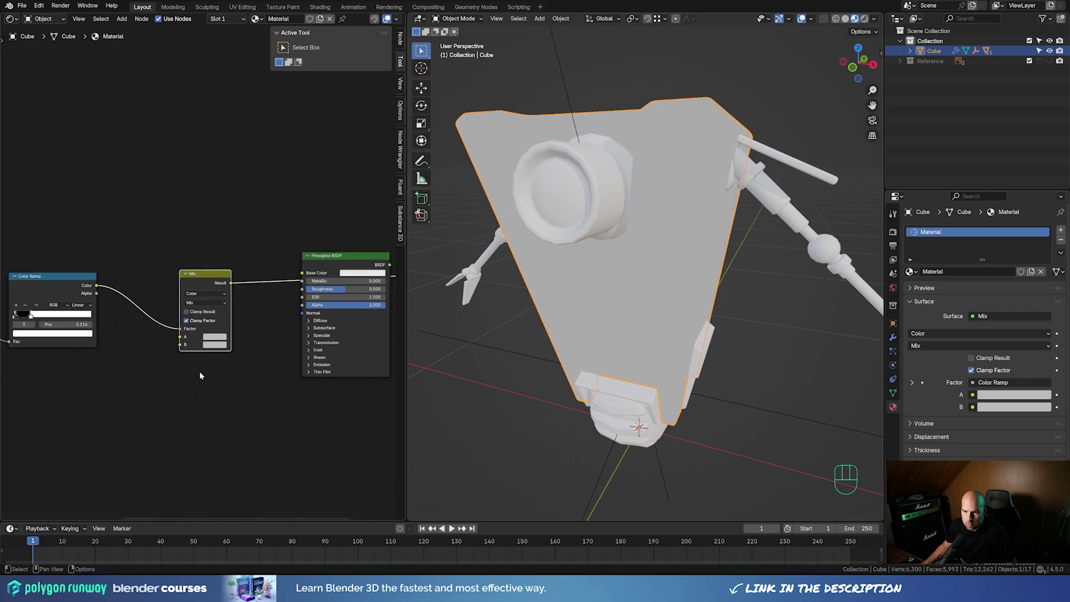
{"action": "scroll", "coordinate": [200, 376], "scroll_direction": "up", "scroll_amount": 1}
{"action": "left_click", "coordinate": [217, 354]}
{"action": "left_click_drag", "start_coordinate": [287, 227], "coordinate": [286, 203]}
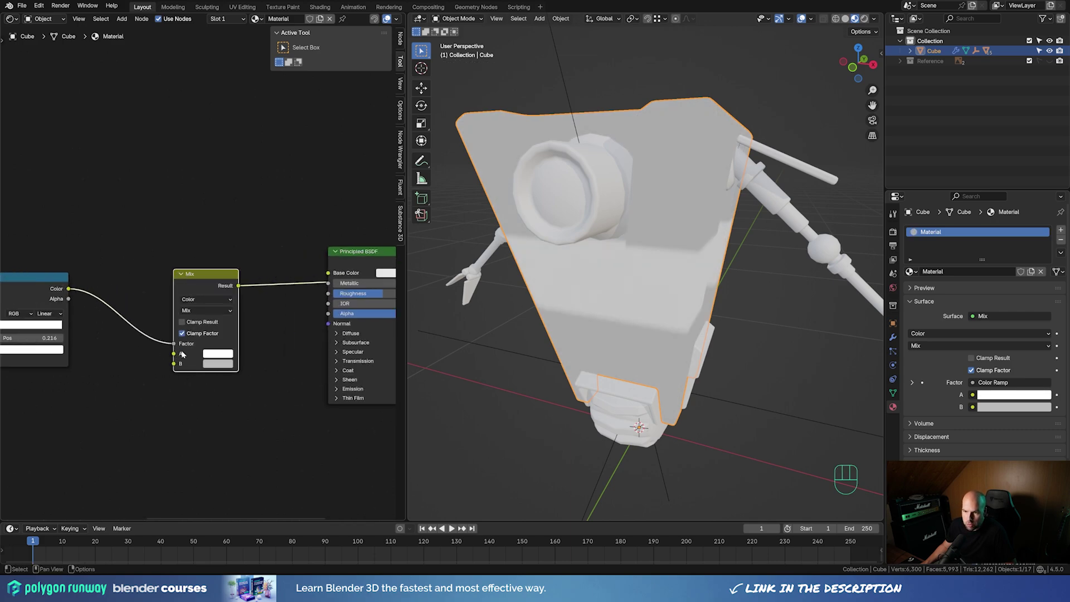
{"action": "left_click", "coordinate": [218, 364]}
{"action": "left_click_drag", "start_coordinate": [219, 267], "coordinate": [223, 271]}
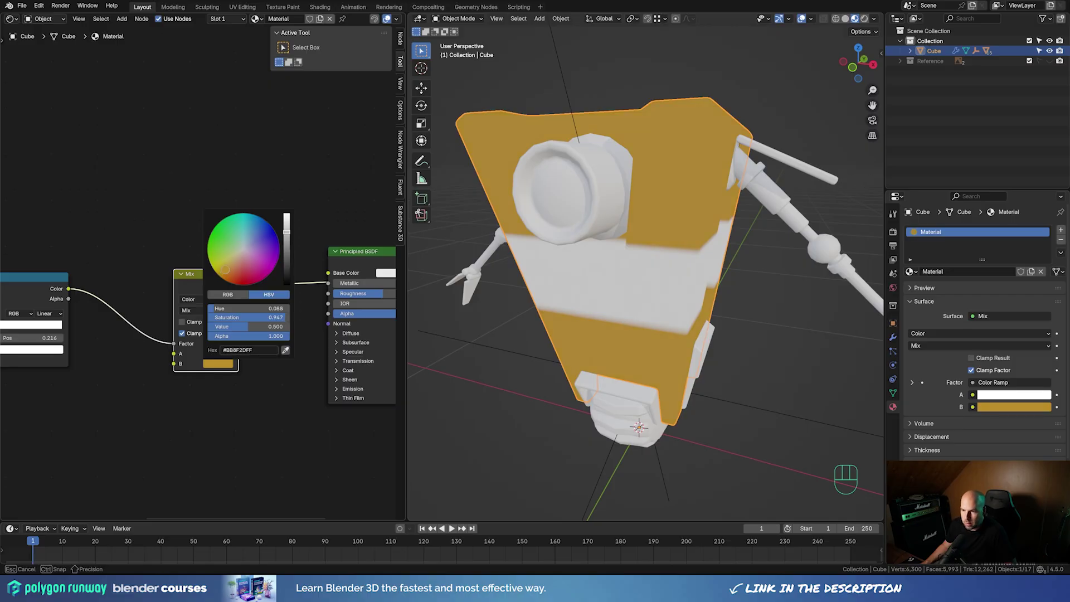
Connect the Mix result to the Principled BSDF's Base Color, link the BSDF to Surface, and set Roughness to 1.000
{"action": "left_click_drag", "start_coordinate": [198, 276], "coordinate": [328, 271]}
{"action": "middle_click_drag", "start_coordinate": [298, 236], "coordinate": [82, 191]}
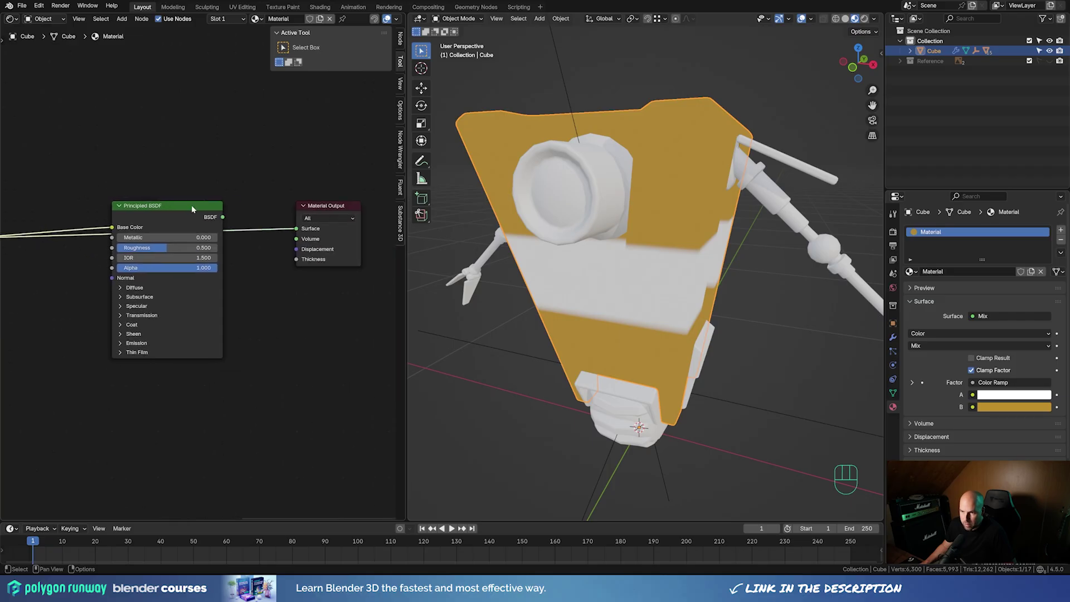
{"action": "left_click_drag", "start_coordinate": [223, 217], "coordinate": [296, 229]}
{"action": "left_click_drag", "start_coordinate": [160, 249], "coordinate": [218, 249]}
{"action": "scroll", "coordinate": [278, 249], "scroll_direction": "down", "scroll_amount": 2}
{"action": "mouse_move", "coordinate": [627, 223]}
{"action": "middle_mouse_down"}
{"action": "mouse_move", "coordinate": [574, 238]}
{"action": "mouse_move", "coordinate": [606, 257]}
{"action": "mouse_move", "coordinate": [634, 234]}
{"action": "middle_mouse_up"}
Add a Noise Texture below the gradient nodes and link the Texture Coordinate node to its Vector input
{"action": "middle_click_drag", "start_coordinate": [123, 361], "coordinate": [350, 339]}
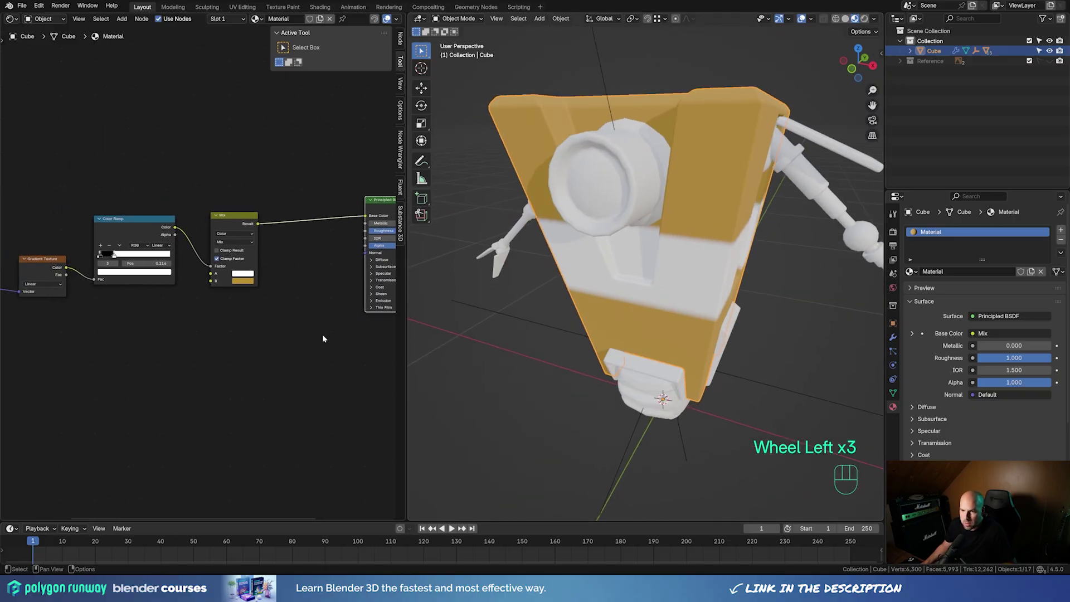
{"action": "key", "text": "shift+a"}
{"action": "mouse_move", "coordinate": [124, 336]}
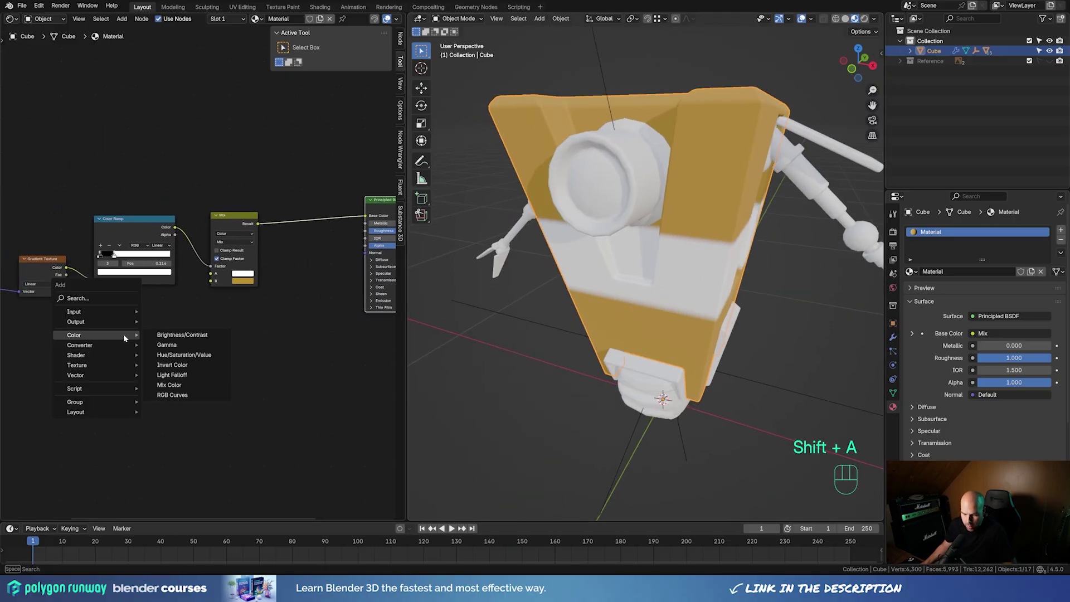
{"action": "type", "text": "noise"}
{"action": "key", "text": "Return"}
{"action": "left_click", "coordinate": [185, 292]}
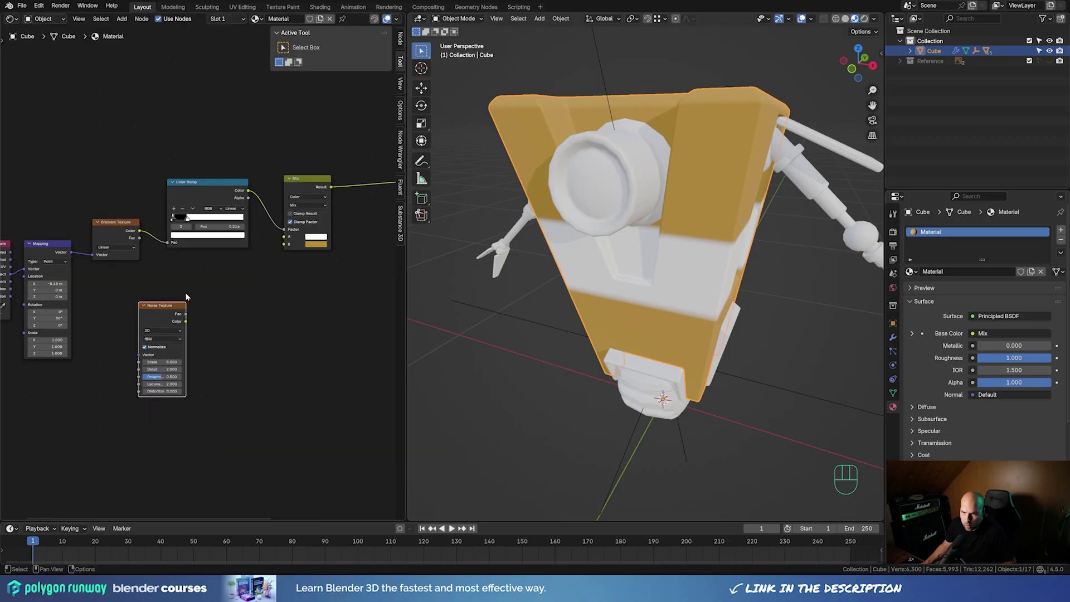
{"action": "middle_click_drag", "start_coordinate": [186, 297], "coordinate": [213, 287]}
{"action": "left_click_drag", "start_coordinate": [36, 264], "coordinate": [165, 345]}
Add a second Color Ramp and feed it with the Noise Texture's Fac output
{"action": "scroll", "coordinate": [245, 340], "scroll_direction": "right", "scroll_amount": 5}
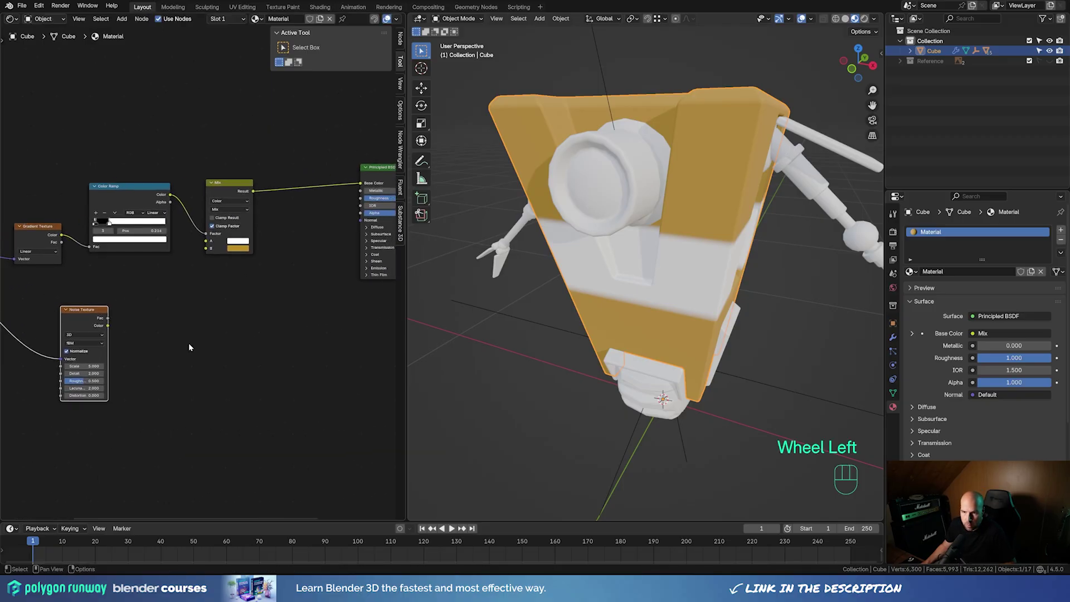
{"action": "key", "text": "shift+a"}
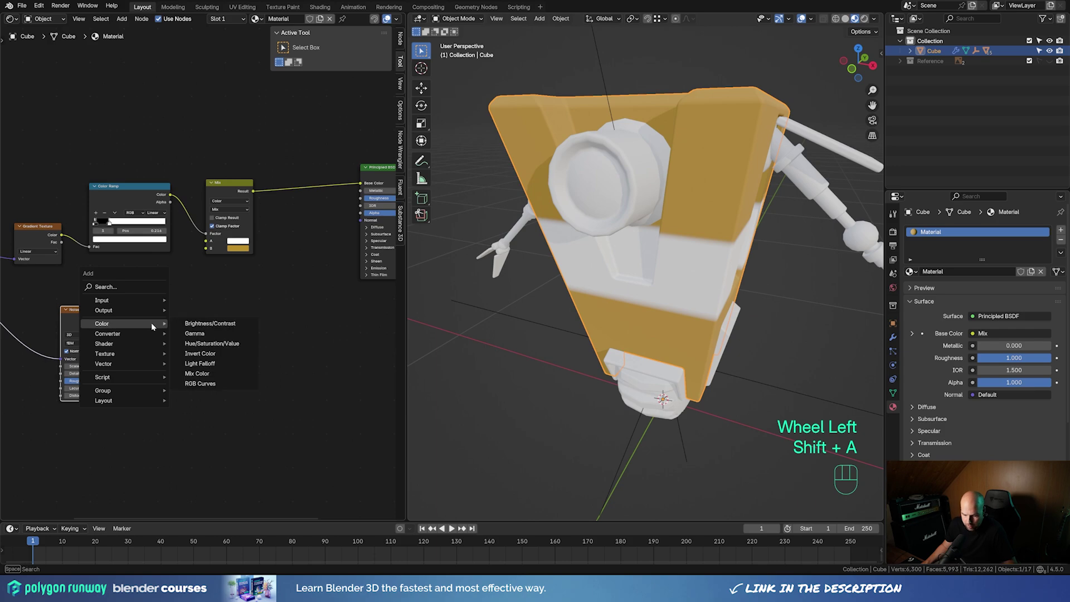
{"action": "type", "text": "ramp"}
{"action": "key", "text": "Return"}
{"action": "left_click", "coordinate": [157, 319]}
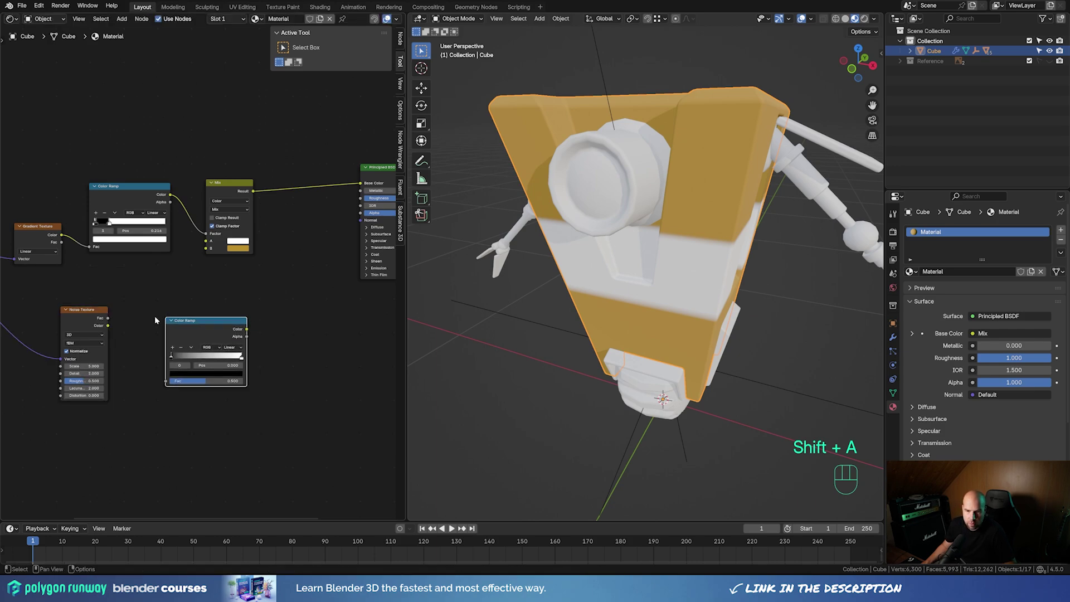
{"action": "left_click_drag", "start_coordinate": [108, 318], "coordinate": [166, 380]}
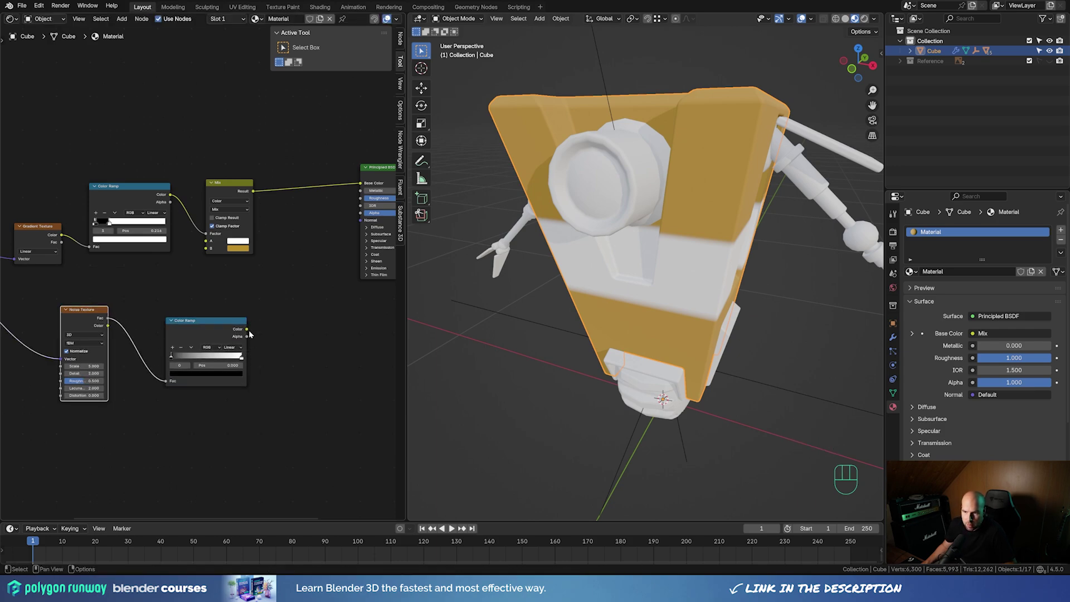
Preview the noise Color Ramp on the Surface output and move its stops close together, with the black stop at 0.426
{"action": "middle_click_drag", "start_coordinate": [286, 345], "coordinate": [171, 374]}
{"action": "left_click_drag", "start_coordinate": [131, 358], "coordinate": [379, 214]}
{"action": "middle_click_drag", "start_coordinate": [101, 402], "coordinate": [238, 326]}
{"action": "scroll", "coordinate": [180, 317], "scroll_direction": "up", "scroll_amount": 3}
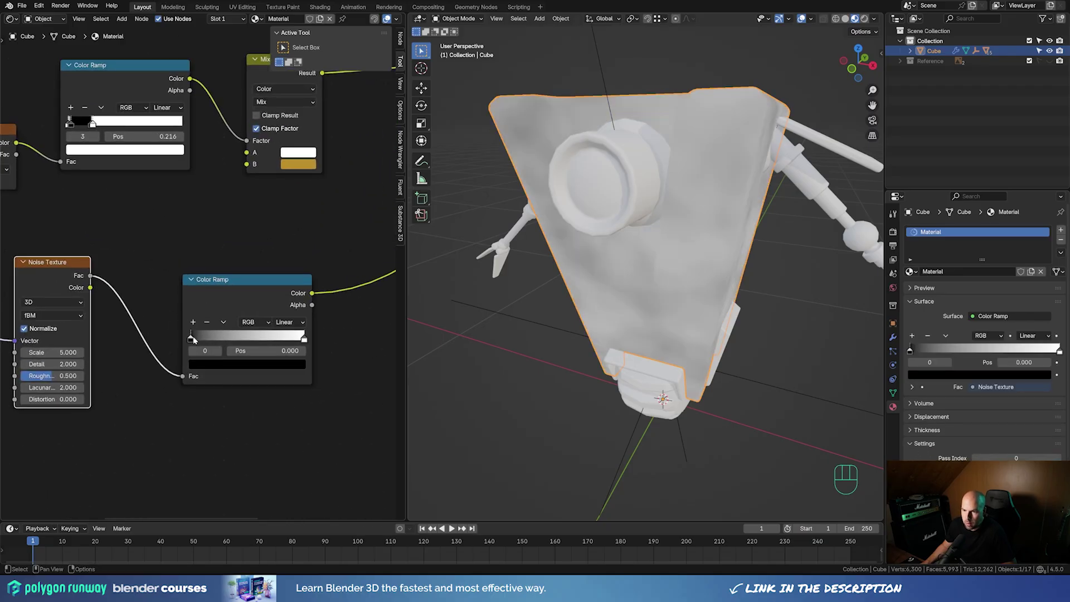
{"action": "left_click_drag", "start_coordinate": [192, 340], "coordinate": [223, 339]}
{"action": "left_click_drag", "start_coordinate": [304, 338], "coordinate": [239, 338]}
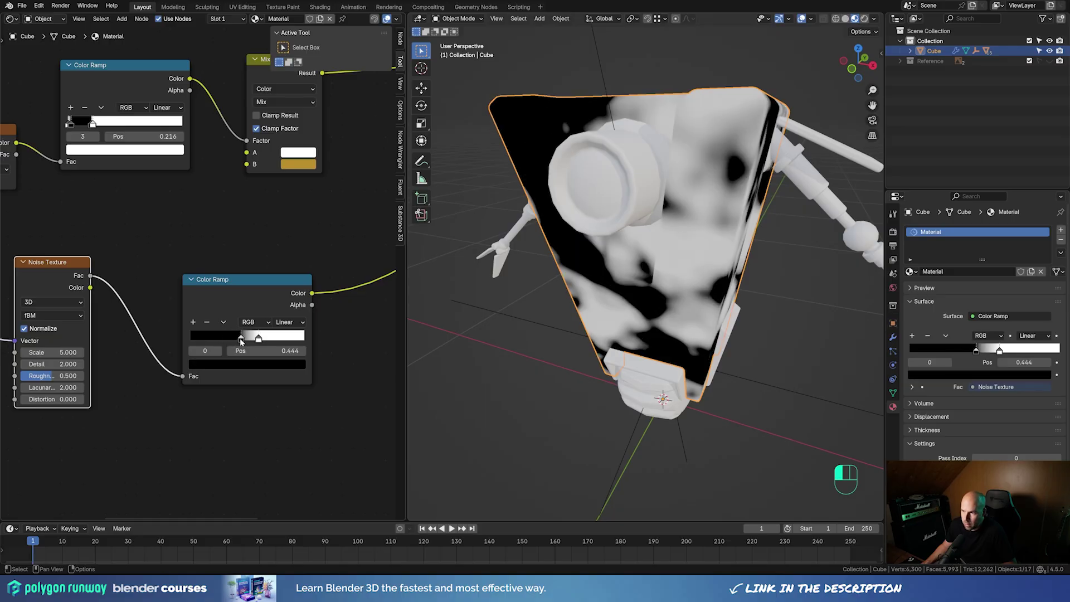
Set the Noise Texture's Detail to 15, Scale to 1.810 and Roughness to 0.719
{"action": "left_click_drag", "start_coordinate": [56, 364], "coordinate": [122, 364]}
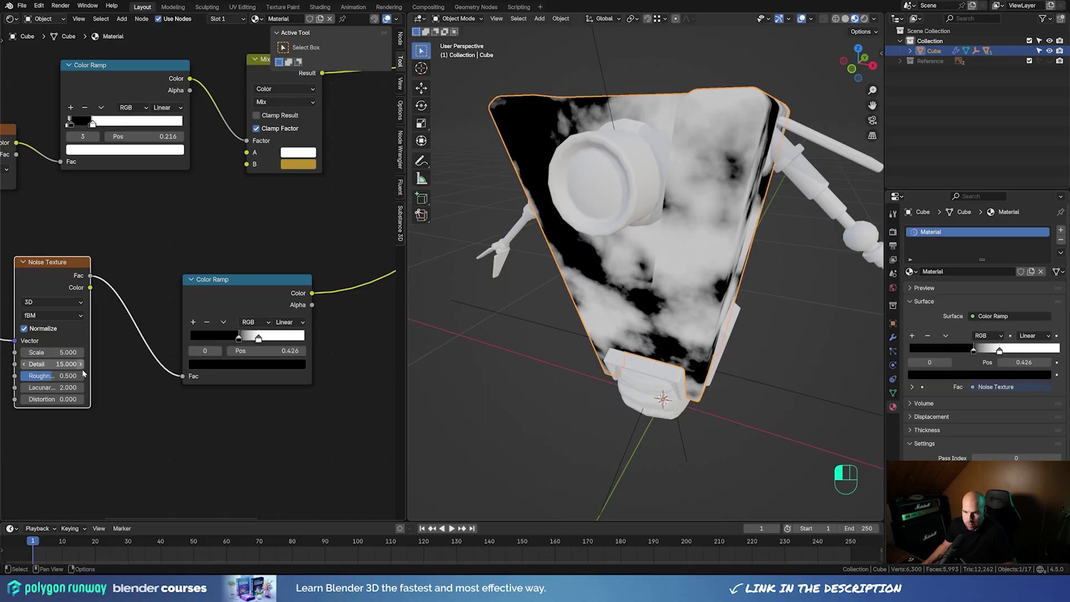
{"action": "left_click_drag", "start_coordinate": [45, 376], "coordinate": [40, 353]}
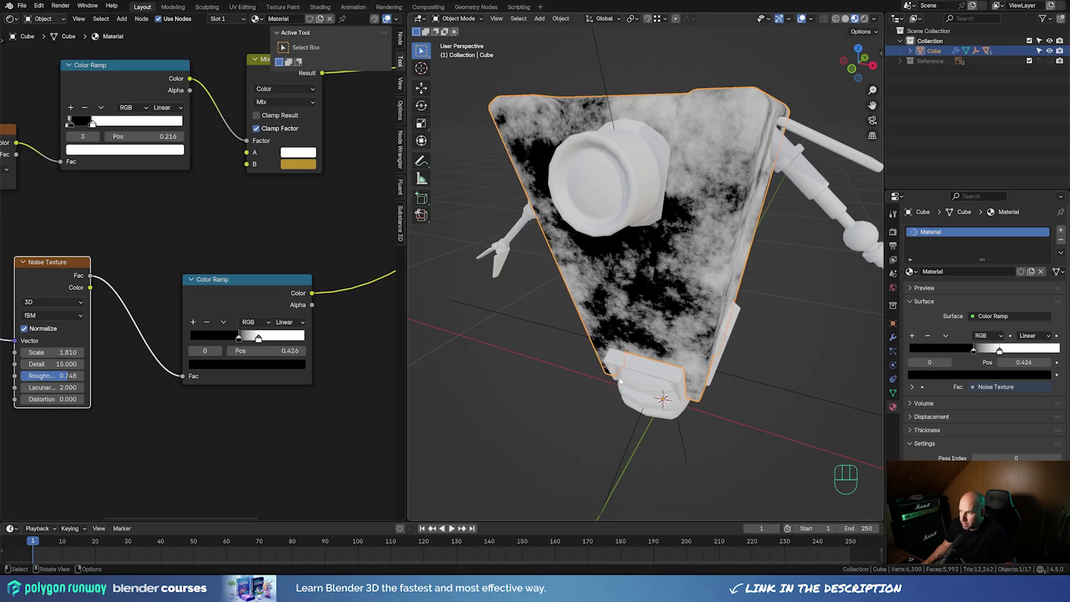
{"action": "middle_click_drag", "start_coordinate": [591, 356], "coordinate": [644, 367]}
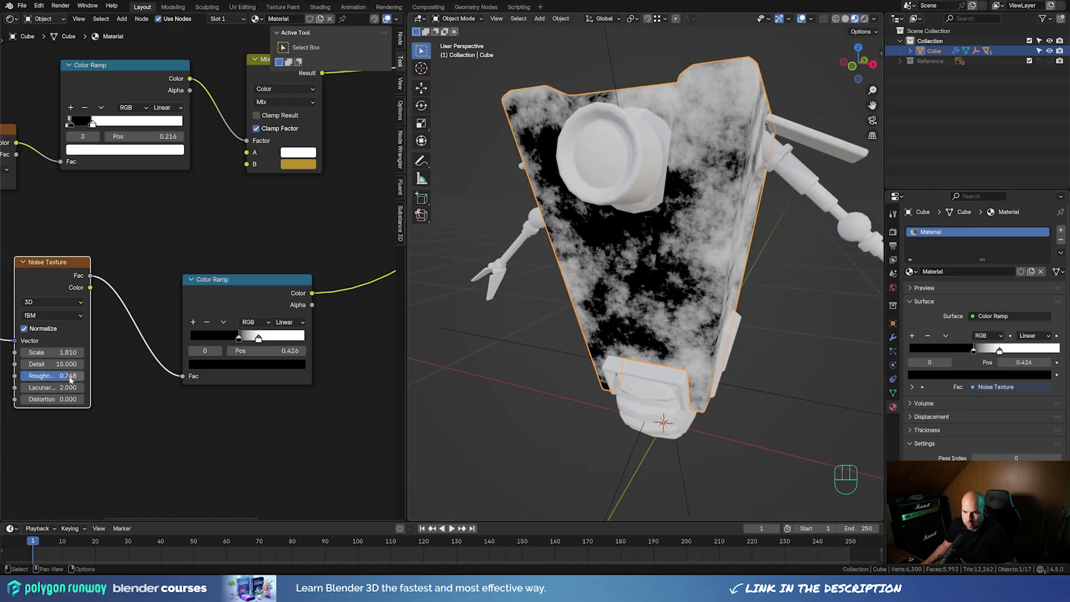
{"action": "left_click_drag", "start_coordinate": [60, 375], "coordinate": [57, 375], "text": "shift"}
Insert a second Mix Color node before the Principled BSDF with the noise ramp in input B, and reconnect the BSDF to Surface
{"action": "scroll", "coordinate": [278, 402], "scroll_direction": "down", "scroll_amount": 4}
{"action": "middle_click_drag", "start_coordinate": [360, 406], "coordinate": [212, 465]}
{"action": "key", "text": "shift+a"}
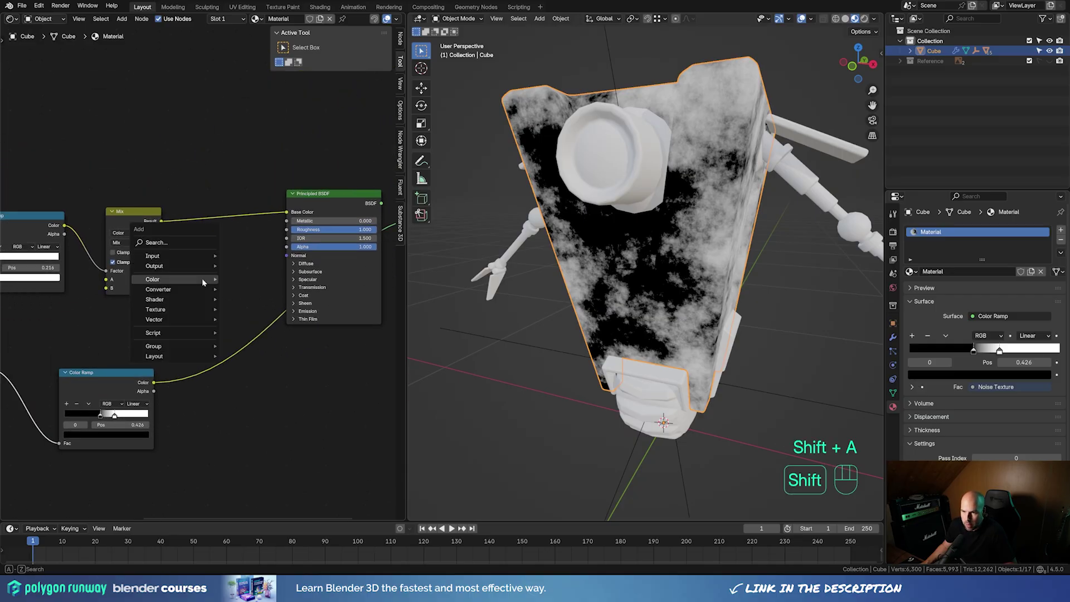
{"action": "mouse_move", "coordinate": [202, 282]}
{"action": "left_click", "coordinate": [250, 323]}
{"action": "left_click", "coordinate": [226, 203]}
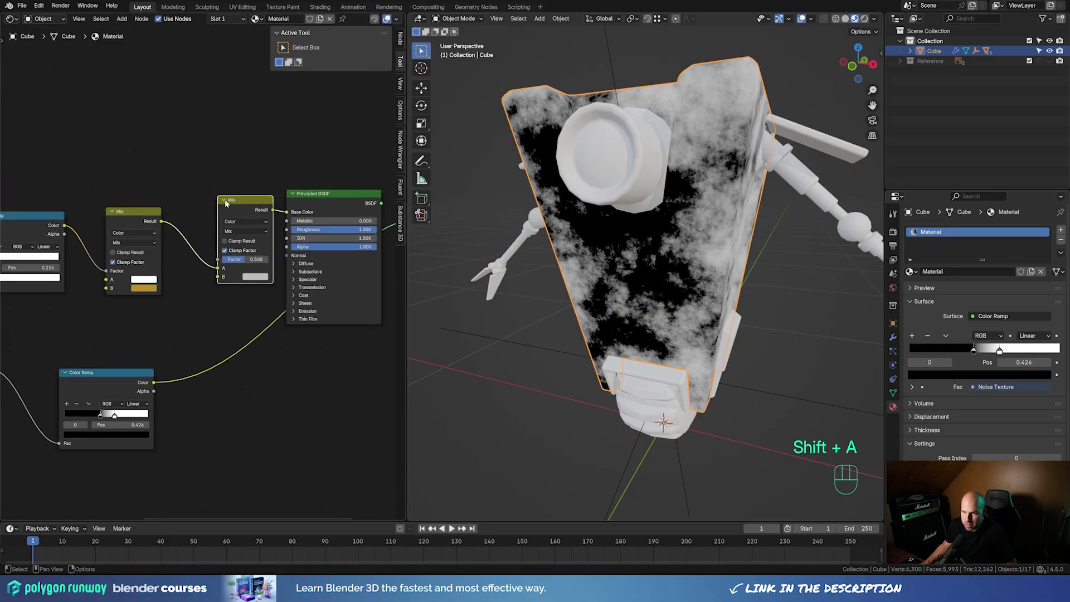
{"action": "left_click_drag", "start_coordinate": [154, 383], "coordinate": [216, 277]}
{"action": "middle_click_drag", "start_coordinate": [379, 206], "coordinate": [308, 211]}
{"action": "left_click_drag", "start_coordinate": [311, 210], "coordinate": [375, 219]}
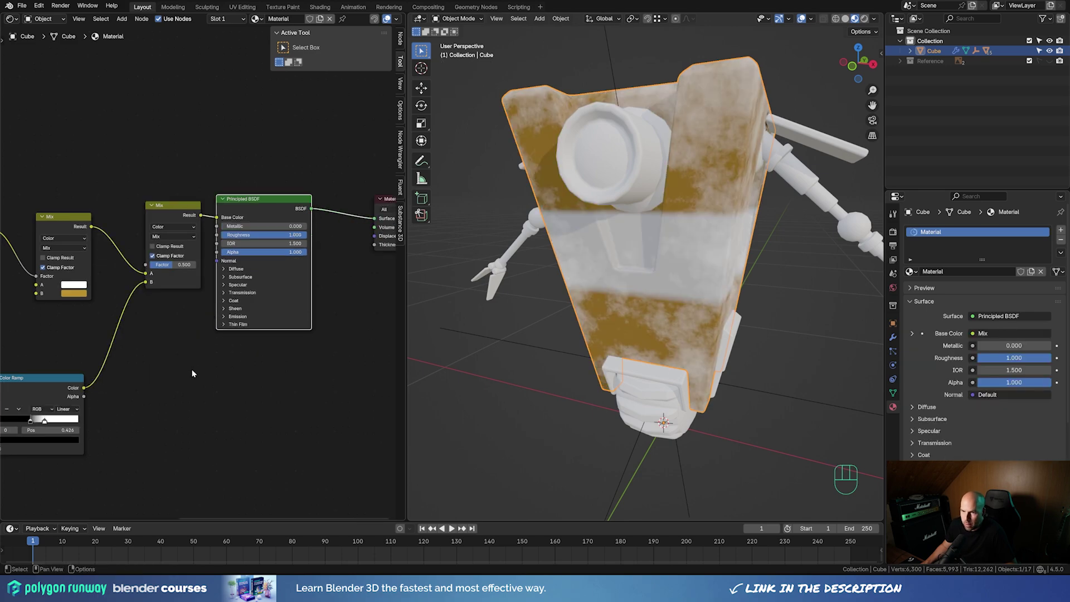
Switch the second Mix node's blending mode to Multiply and raise its Factor to 1.000
{"action": "middle_click_drag", "start_coordinate": [165, 241], "coordinate": [252, 226]}
{"action": "left_click", "coordinate": [253, 222]}
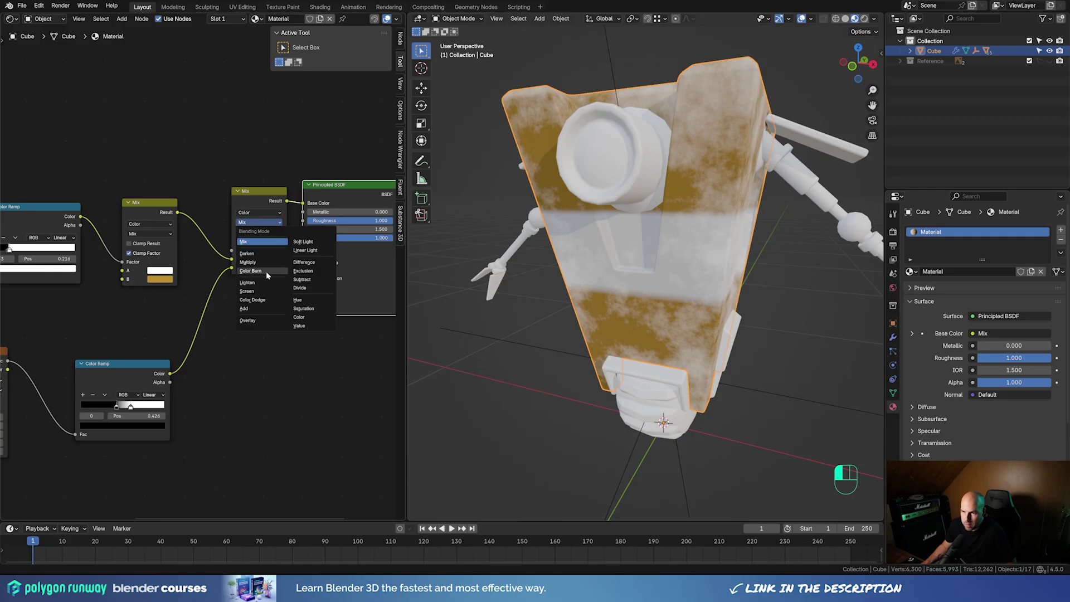
{"action": "left_click", "coordinate": [248, 261]}
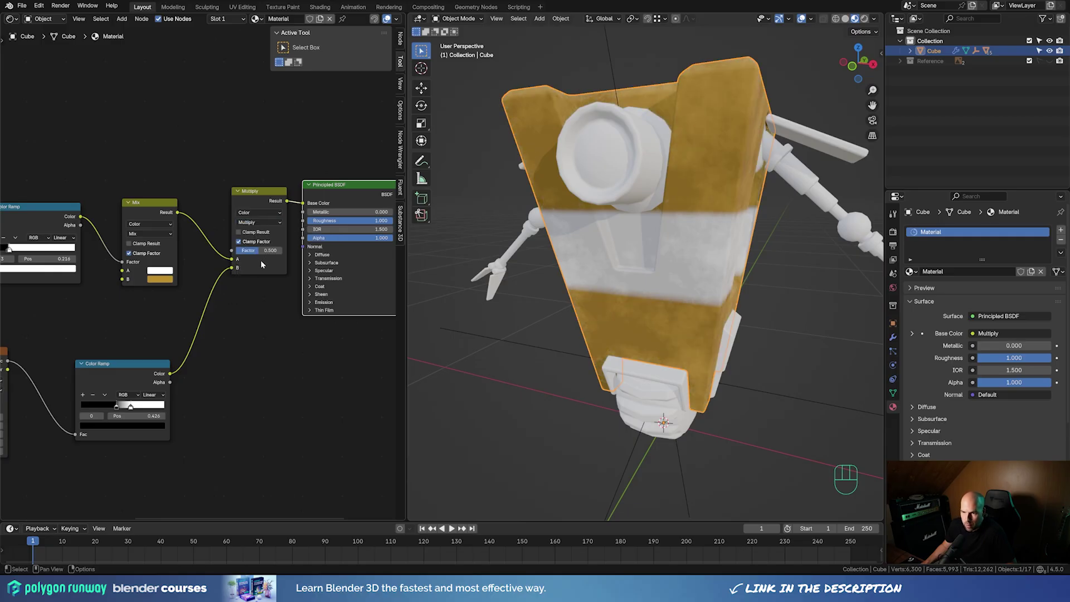
{"action": "mouse_move", "coordinate": [261, 251]}
{"action": "left_mouse_down"}
{"action": "mouse_move", "coordinate": [282, 254]}
{"action": "mouse_move", "coordinate": [271, 255]}
{"action": "left_mouse_up"}
Recolour the noise Color Ramp's black stop to a muted reddish brown
{"action": "scroll", "coordinate": [255, 458], "scroll_direction": "up", "scroll_amount": 2}
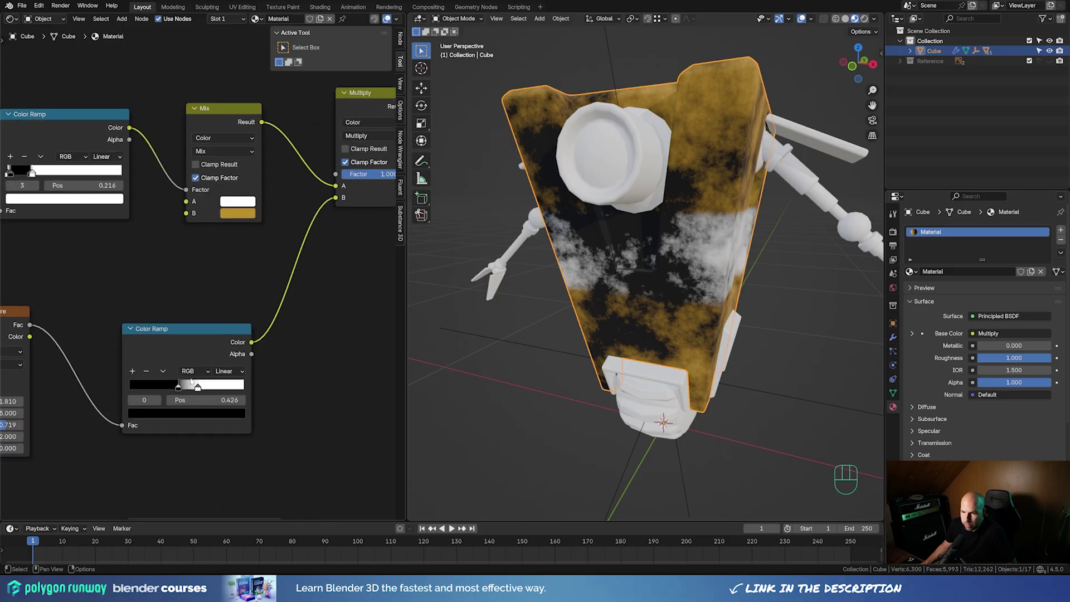
{"action": "left_click", "coordinate": [188, 413]}
{"action": "mouse_move", "coordinate": [232, 301]}
{"action": "left_mouse_down"}
{"action": "mouse_move", "coordinate": [218, 251]}
{"action": "mouse_move", "coordinate": [200, 281]}
{"action": "mouse_move", "coordinate": [175, 290]}
{"action": "mouse_move", "coordinate": [225, 288]}
{"action": "left_mouse_up"}
Lower the Multiply node's Factor to soften the dirt pattern and check it on the robot's body
{"action": "left_click_drag", "start_coordinate": [367, 173], "coordinate": [365, 174]}
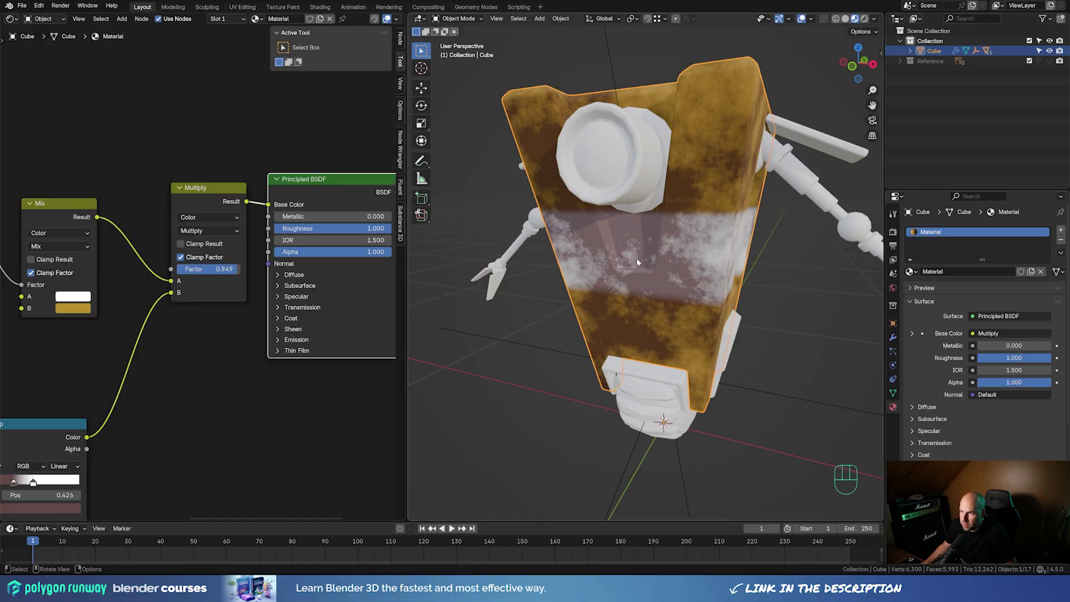
{"action": "left_click_drag", "start_coordinate": [207, 270], "coordinate": [191, 269]}
{"action": "scroll", "coordinate": [757, 306], "scroll_direction": "down", "scroll_amount": 3}
{"action": "mouse_move", "coordinate": [663, 303]}
{"action": "middle_mouse_down"}
{"action": "mouse_move", "coordinate": [597, 297]}
{"action": "mouse_move", "coordinate": [653, 301]}
{"action": "mouse_move", "coordinate": [648, 311]}
{"action": "middle_mouse_up"}
{"action": "scroll", "coordinate": [648, 311], "scroll_direction": "up", "scroll_amount": 2}
{"action": "scroll", "coordinate": [279, 373], "scroll_direction": "down", "scroll_amount": 2}
Move the Principled BSDF and Material Output further along, and add an Ambient Occlusion node with Inside and Only Local enabled
{"action": "middle_click_drag", "start_coordinate": [280, 372], "coordinate": [141, 390]}
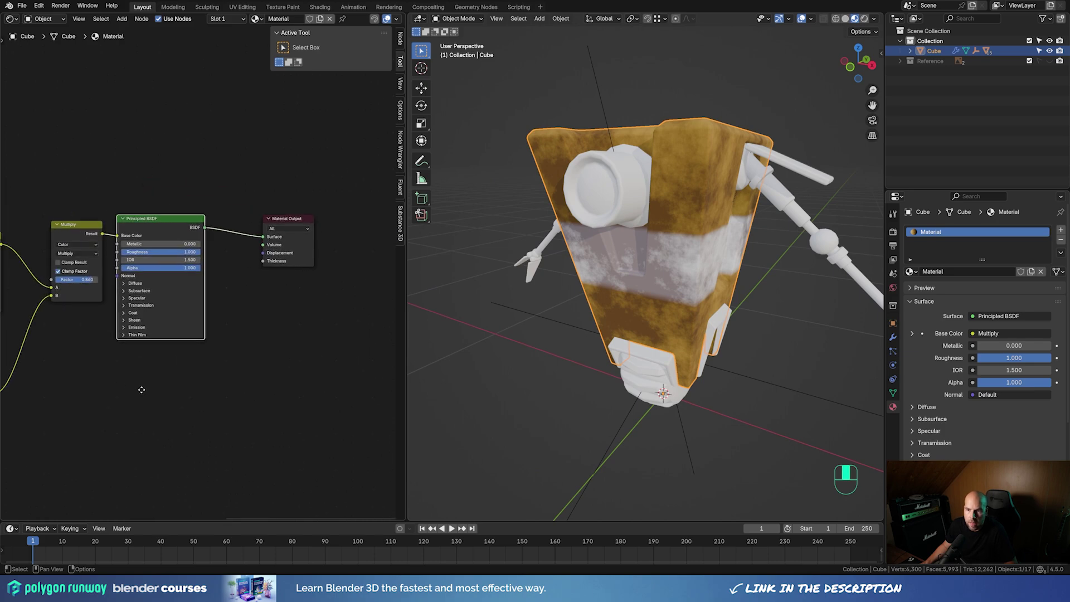
{"action": "left_click_drag", "start_coordinate": [154, 156], "coordinate": [341, 399]}
{"action": "key", "text": "g"}
{"action": "left_click", "coordinate": [291, 386]}
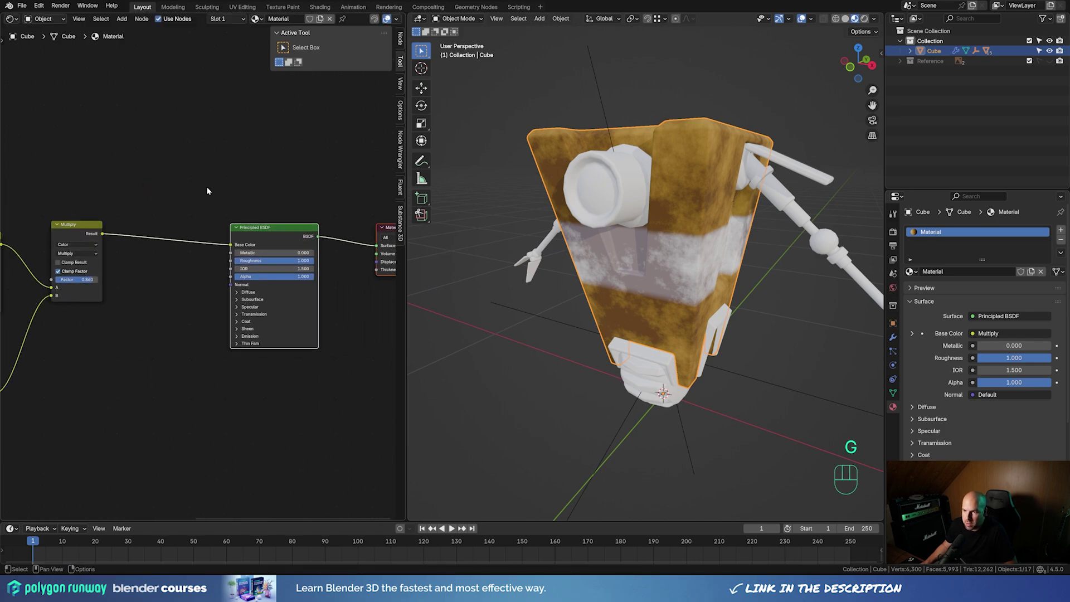
{"action": "middle_click_drag", "start_coordinate": [99, 137], "coordinate": [189, 194]}
{"action": "key", "text": "shift+a"}
{"action": "mouse_move", "coordinate": [189, 193]}
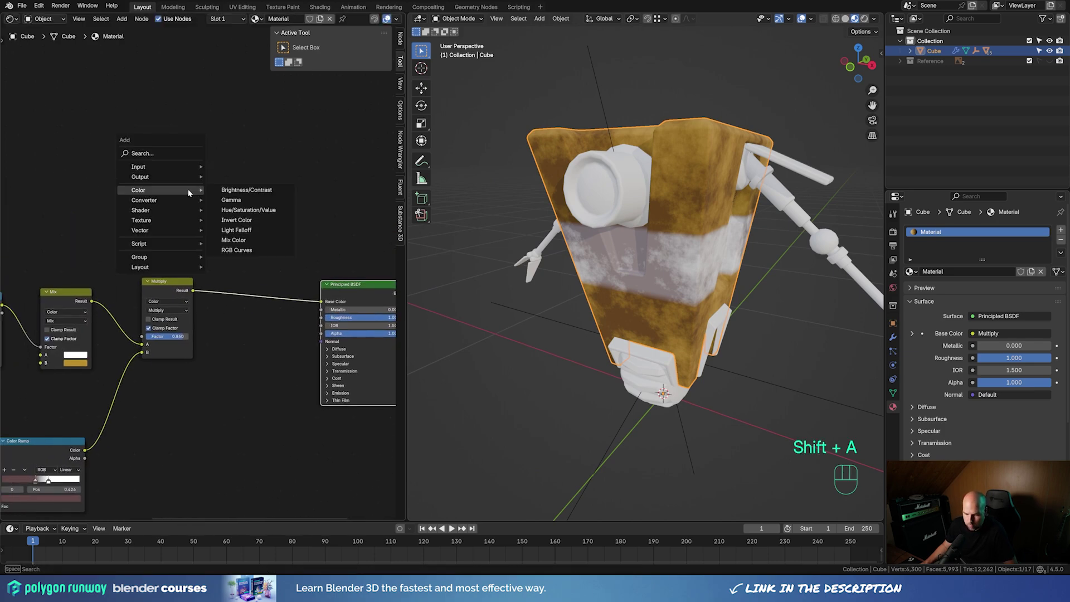
{"action": "type", "text": "amb"}
{"action": "key", "text": "Return"}
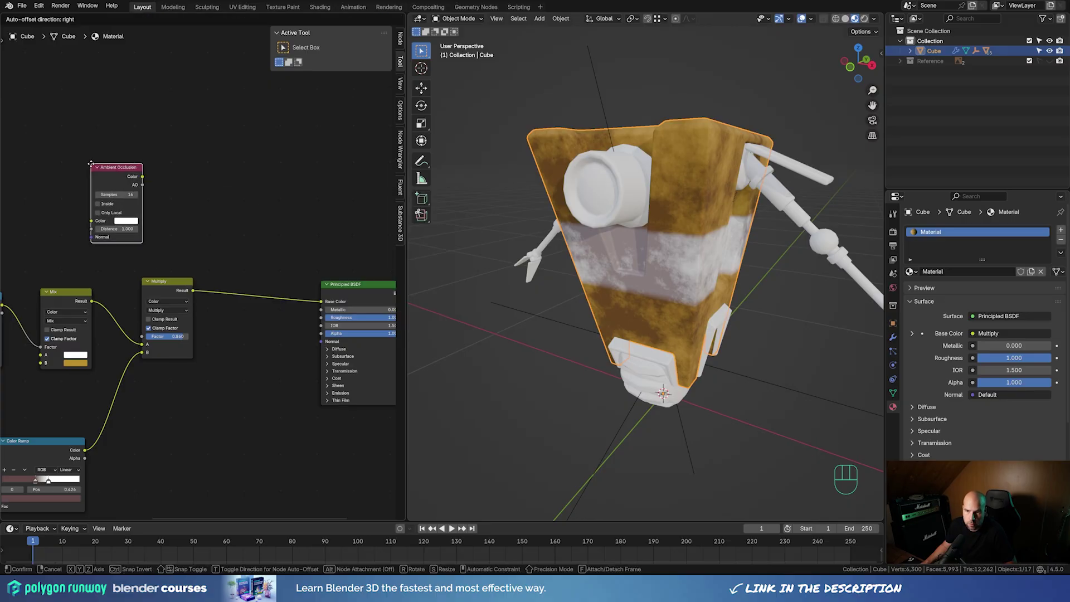
{"action": "left_click", "coordinate": [115, 196]}
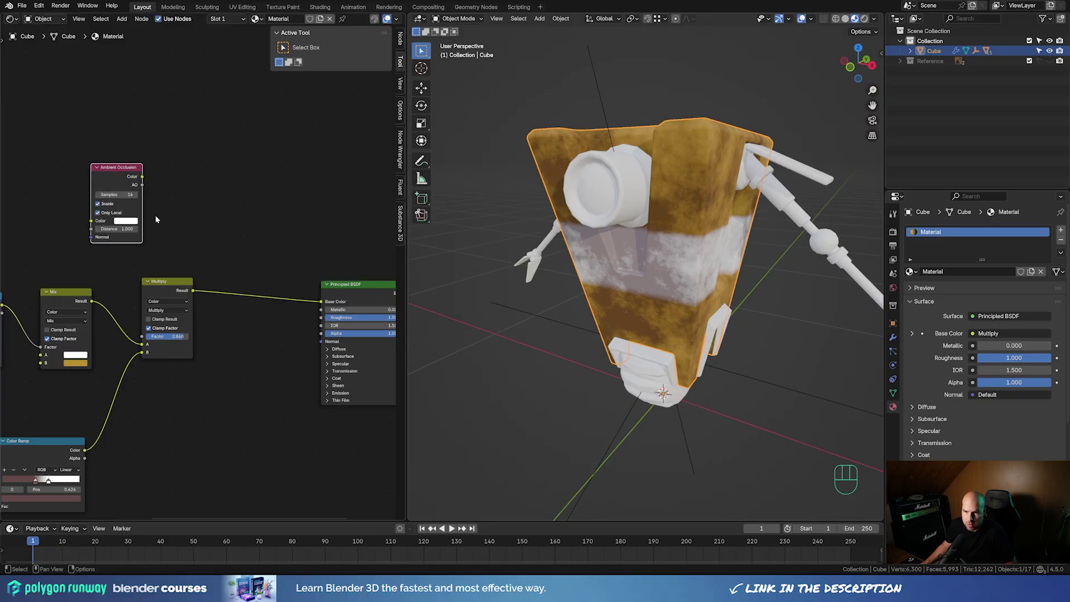
Add a Math node beside the Ambient Occlusion node and place a duplicate of it alongside
{"action": "key", "text": "shift+a"}
{"action": "mouse_move", "coordinate": [174, 200]}
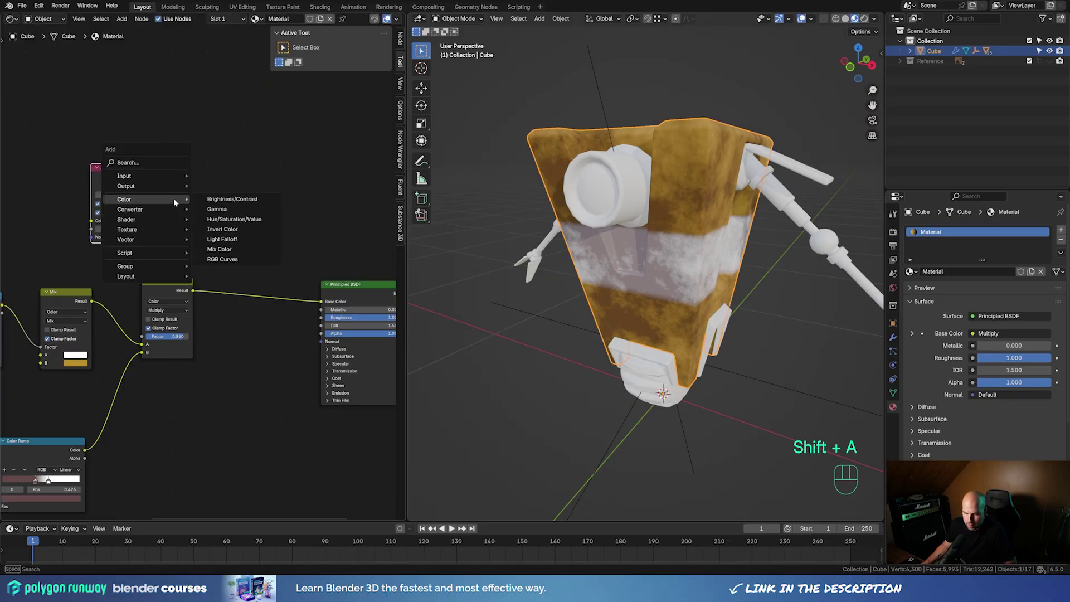
{"action": "left_click", "coordinate": [240, 279]}
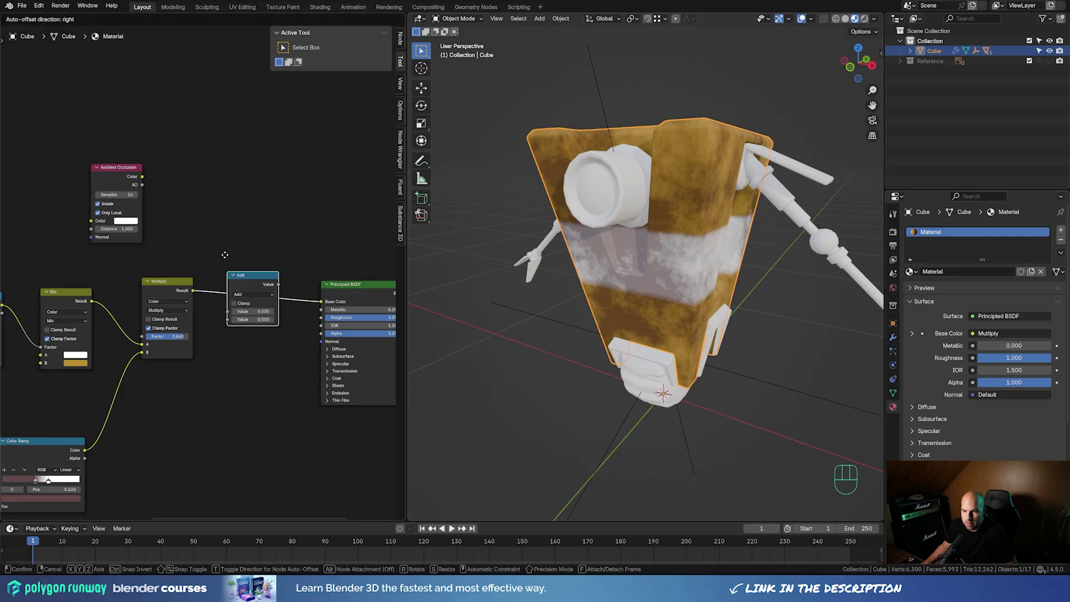
{"action": "left_click", "coordinate": [191, 162]}
{"action": "key", "text": "shift+d"}
{"action": "left_click", "coordinate": [321, 206]}
{"action": "scroll", "coordinate": [234, 279], "scroll_direction": "up", "scroll_amount": 2}
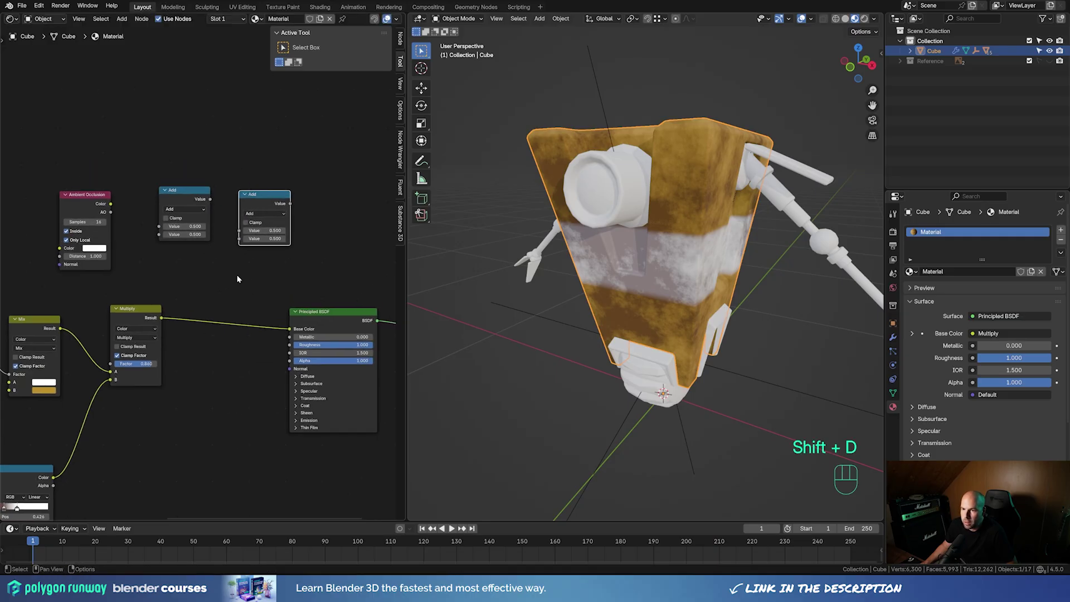
Switch the first Math node to Subtract with its first value set to 1.000
{"action": "left_click", "coordinate": [192, 214]}
{"action": "type", "text": "2"}
{"action": "key", "text": "Return"}
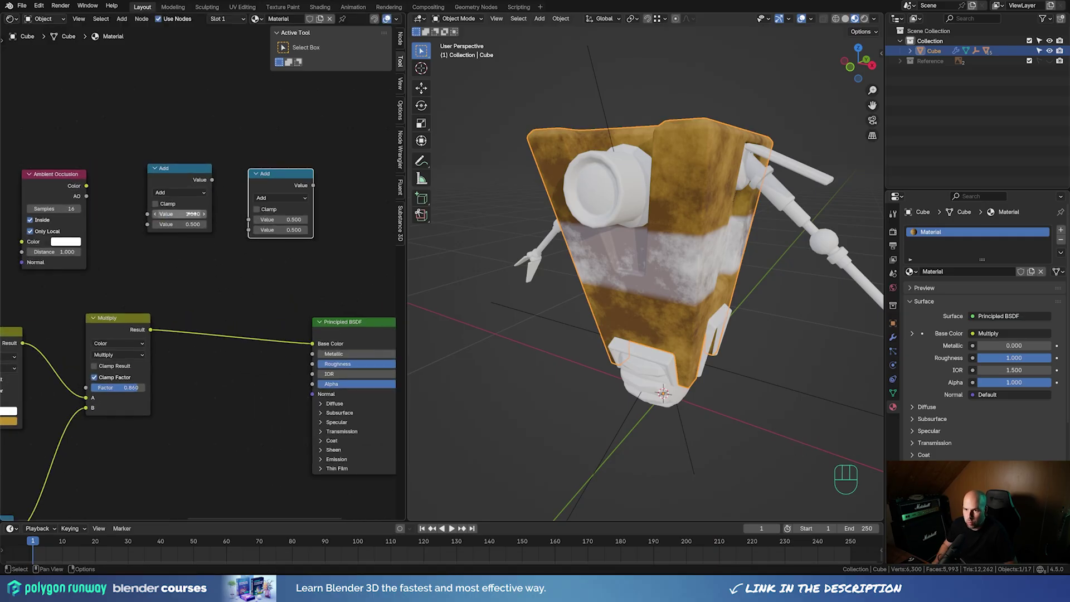
{"action": "left_click", "coordinate": [172, 192]}
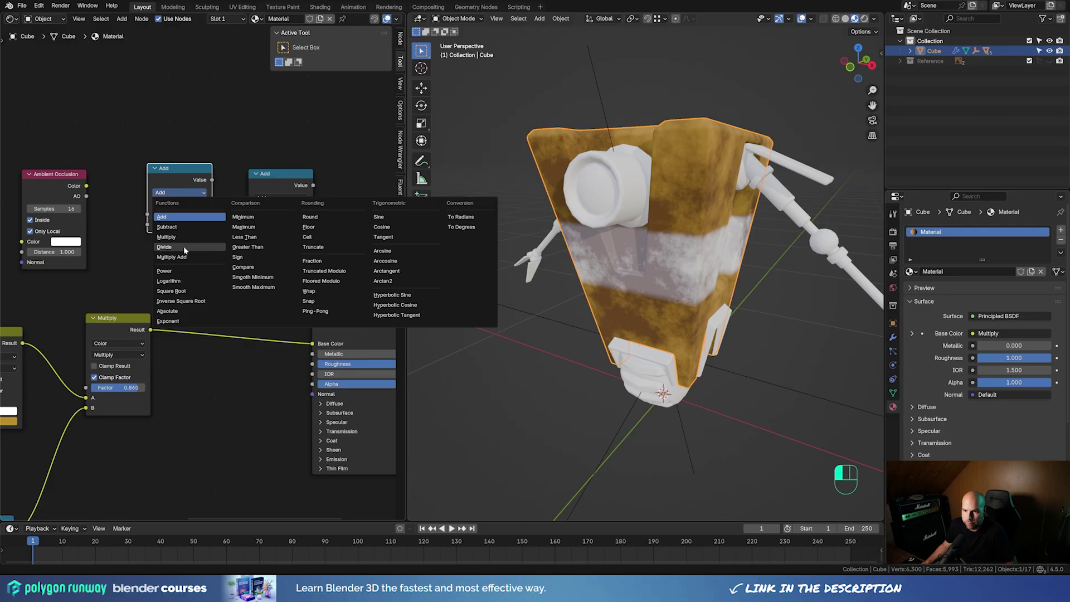
{"action": "left_click", "coordinate": [167, 227]}
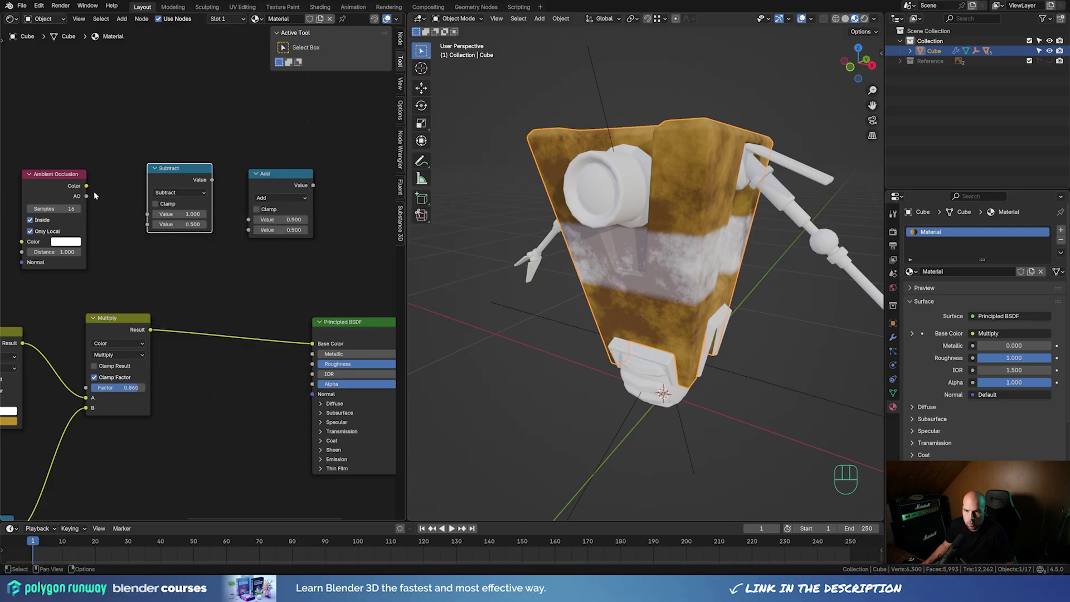
Feed the Ambient Occlusion colour into Subtract's second value, and Subtract's result into the second Math node set to Greater Than
{"action": "left_click_drag", "start_coordinate": [86, 186], "coordinate": [103, 184]}
{"action": "left_click_drag", "start_coordinate": [144, 232], "coordinate": [147, 224]}
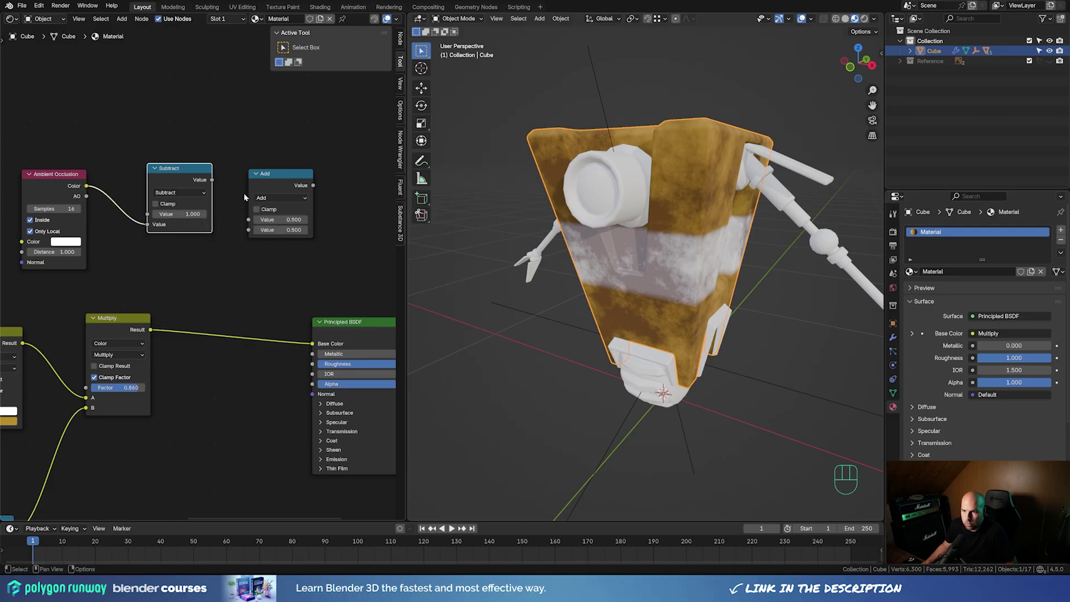
{"action": "left_click_drag", "start_coordinate": [212, 180], "coordinate": [249, 221]}
{"action": "left_click", "coordinate": [280, 198]}
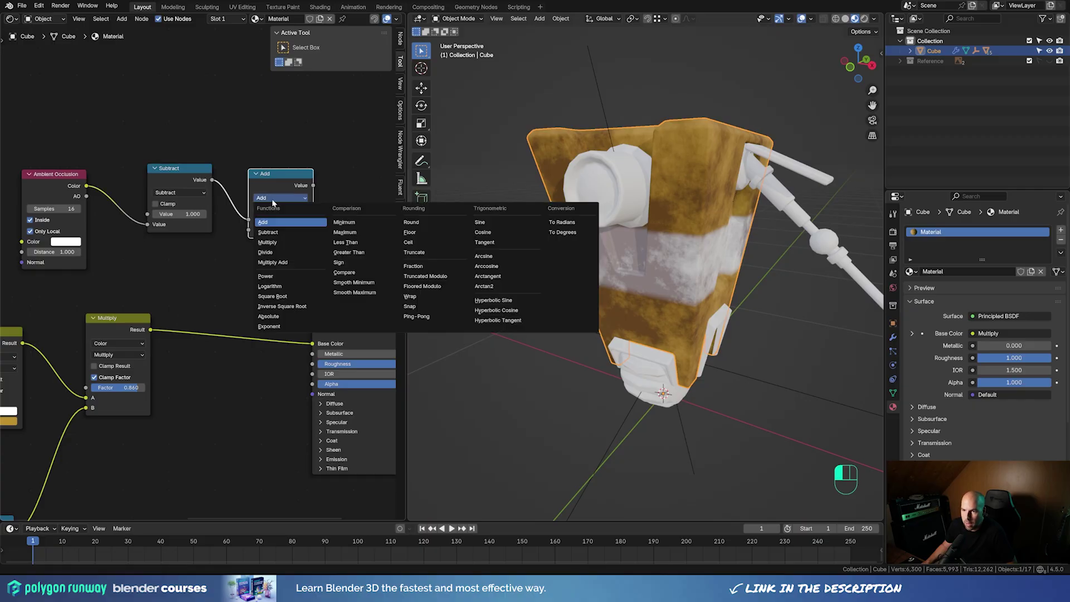
{"action": "left_click", "coordinate": [358, 253]}
{"action": "middle_click_drag", "start_coordinate": [321, 228], "coordinate": [183, 196]}
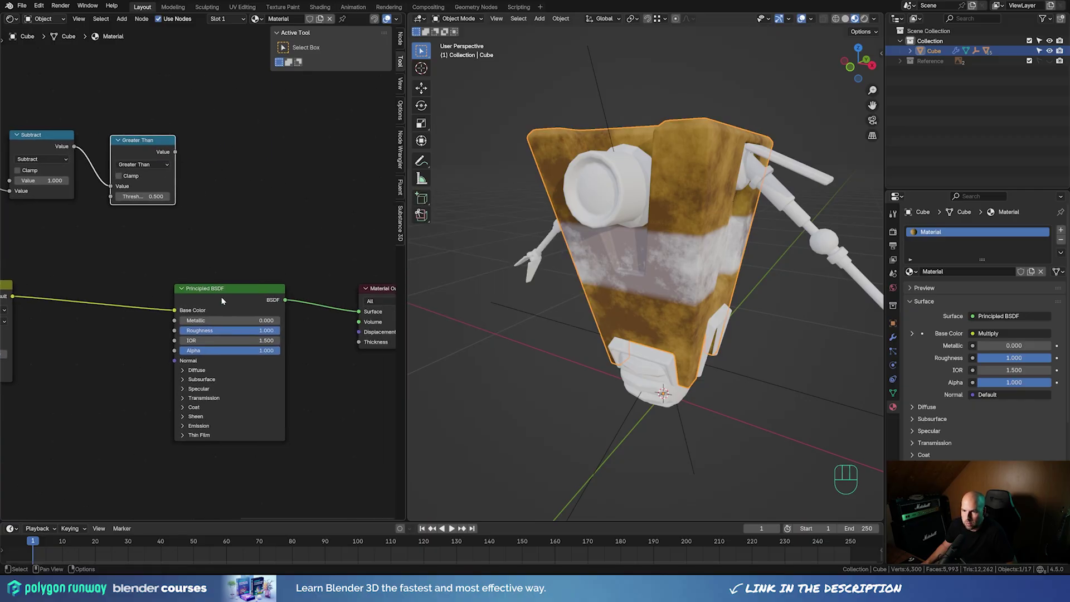
Preview the Greater Than mask on the body by wiring it straight into the Material Output's Surface
{"action": "left_click_drag", "start_coordinate": [221, 300], "coordinate": [251, 240]}
{"action": "left_click_drag", "start_coordinate": [179, 153], "coordinate": [358, 312]}
{"action": "middle_click_drag", "start_coordinate": [140, 231], "coordinate": [304, 278]}
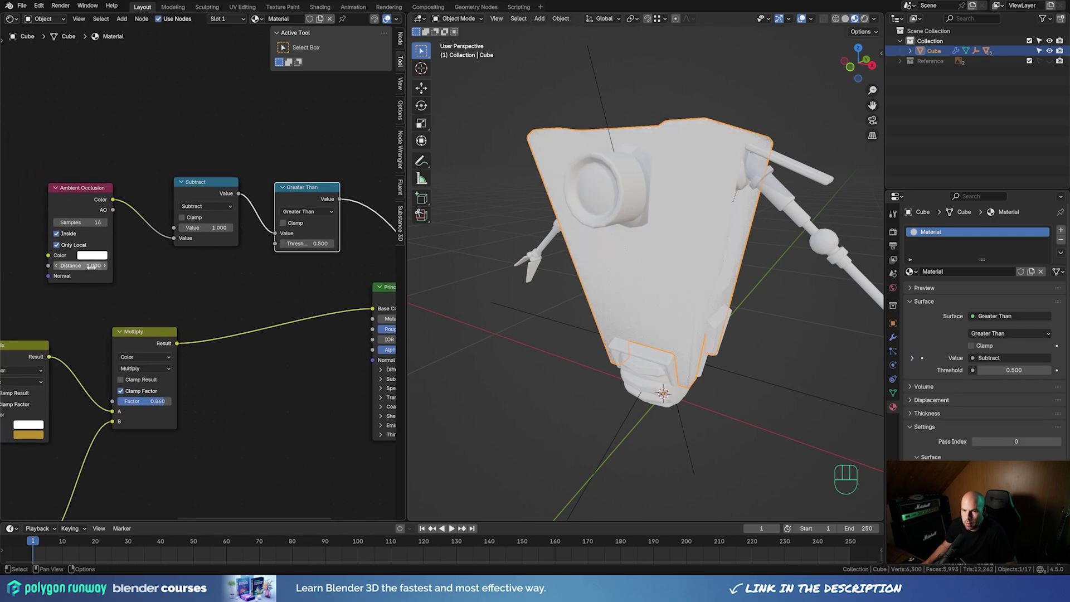
Lower the Ambient Occlusion Distance and set Subtract's first value to 1.160, checking the edge mask around the body
{"action": "left_click_drag", "start_coordinate": [90, 265], "coordinate": [73, 265], "text": "shift"}
{"action": "left_click_drag", "start_coordinate": [206, 227], "coordinate": [215, 227], "text": "shift"}
{"action": "left_click_drag", "start_coordinate": [90, 266], "coordinate": [78, 265], "text": "shift"}
{"action": "middle_click_drag", "start_coordinate": [688, 229], "coordinate": [563, 266]}
{"action": "middle_click_drag", "start_coordinate": [296, 286], "coordinate": [328, 268]}
Shift the Ambient Occlusion, Subtract and Greater Than nodes back together, away from the Principled BSDF
{"action": "left_click_drag", "start_coordinate": [59, 120], "coordinate": [366, 286]}
{"action": "key", "text": "g"}
{"action": "left_click", "coordinate": [135, 252]}
Insert a Mix Color node before the Principled BSDF, with Multiply feeding A and Greater Than feeding Factor
{"action": "middle_click_drag", "start_coordinate": [283, 310], "coordinate": [224, 286]}
{"action": "key", "text": "shift+a"}
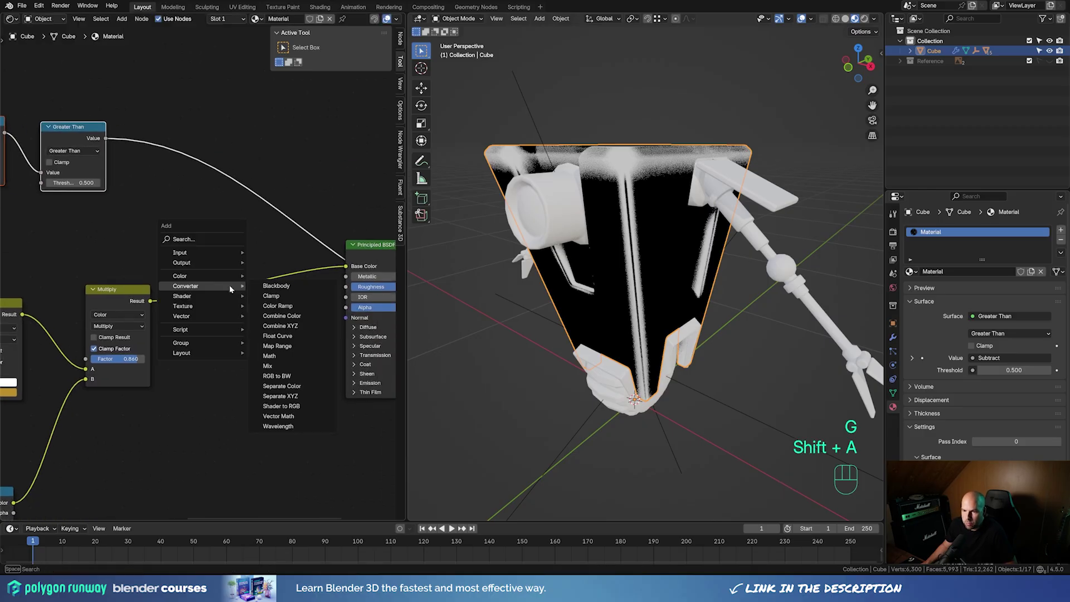
{"action": "mouse_move", "coordinate": [228, 275]}
{"action": "left_click", "coordinate": [275, 326]}
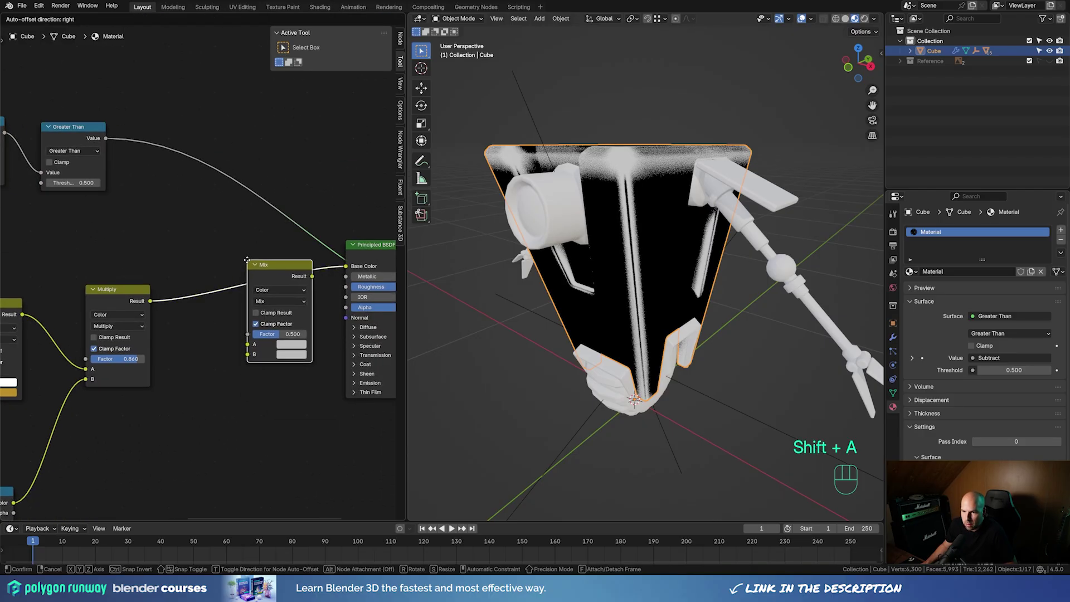
{"action": "left_click", "coordinate": [278, 296]}
{"action": "mouse_move", "coordinate": [247, 334]}
{"action": "left_mouse_down"}
{"action": "mouse_move", "coordinate": [248, 343]}
{"action": "mouse_move", "coordinate": [258, 332]}
{"action": "left_mouse_up"}
{"action": "left_click_drag", "start_coordinate": [150, 302], "coordinate": [248, 345]}
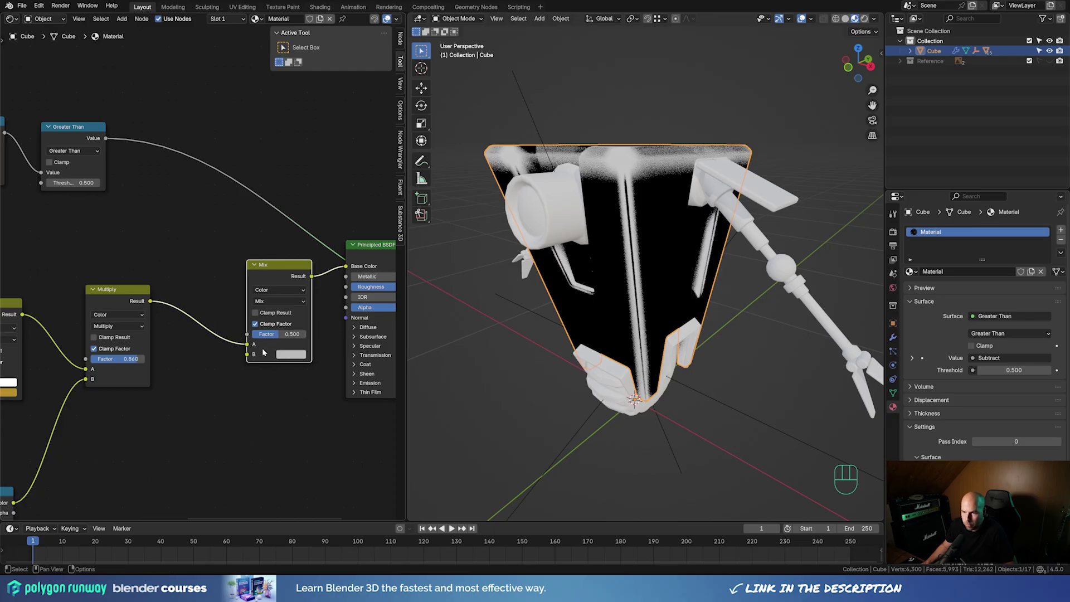
{"action": "left_click_drag", "start_coordinate": [105, 138], "coordinate": [246, 334]}
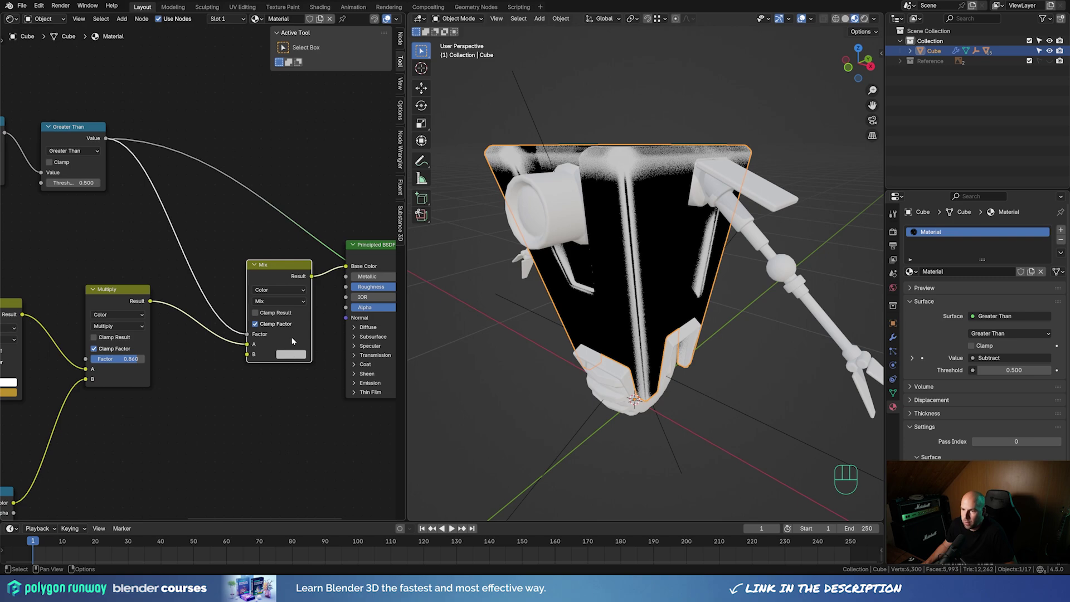
Reconnect the Principled BSDF to the Material Output and feed Greater Than into its Metallic and Roughness inputs
{"action": "middle_click_drag", "start_coordinate": [323, 288], "coordinate": [215, 291]}
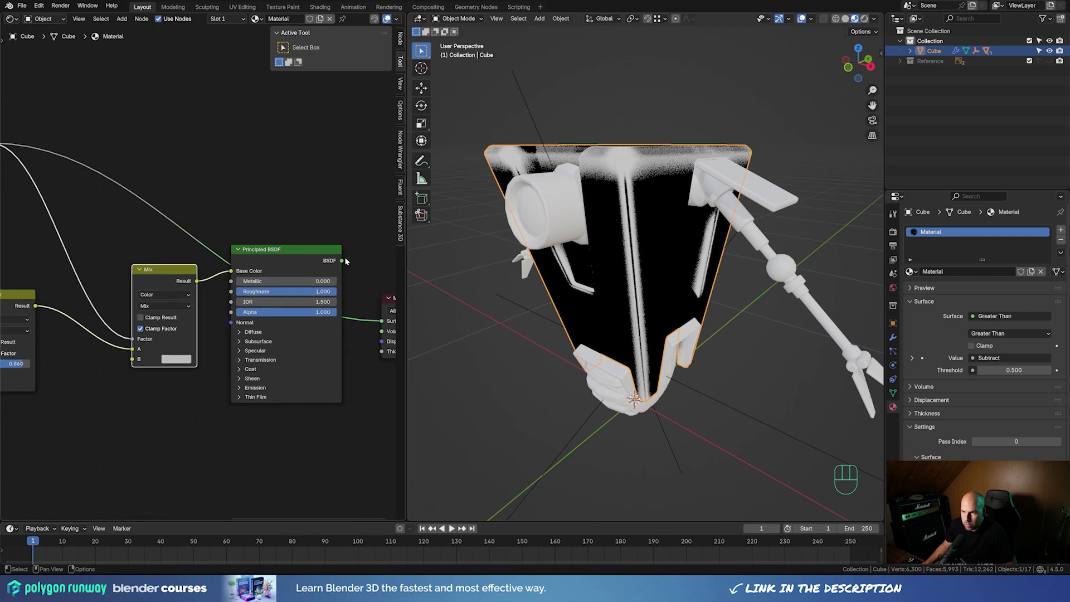
{"action": "left_click_drag", "start_coordinate": [341, 262], "coordinate": [382, 321]}
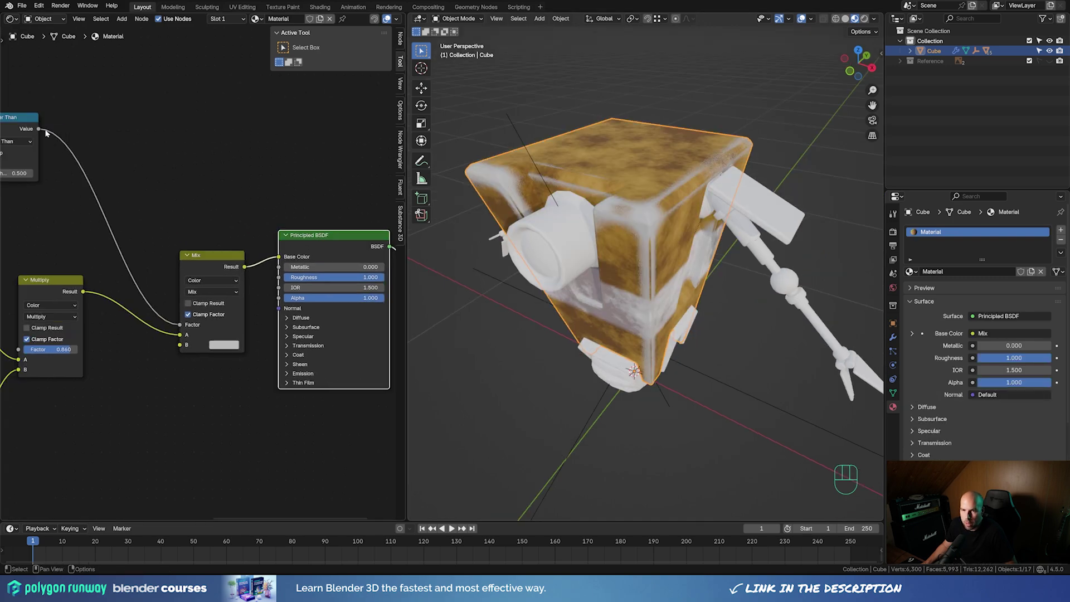
{"action": "mouse_move", "coordinate": [46, 131]}
{"action": "left_mouse_down"}
{"action": "mouse_move", "coordinate": [281, 290]}
{"action": "mouse_move", "coordinate": [279, 267]}
{"action": "left_mouse_up"}
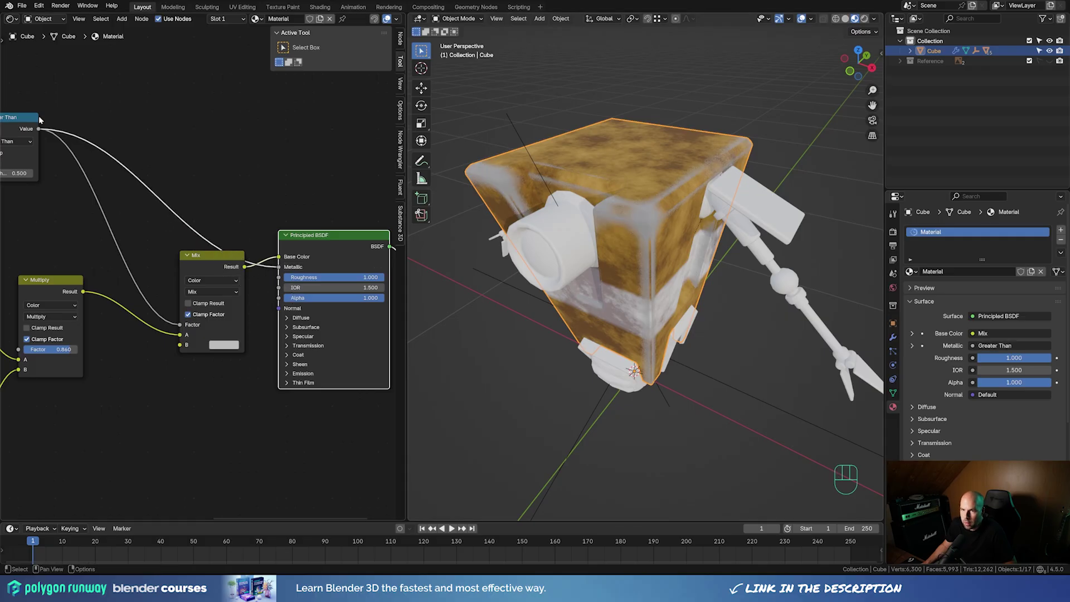
{"action": "mouse_move", "coordinate": [40, 130]}
{"action": "left_mouse_down"}
{"action": "mouse_move", "coordinate": [280, 291]}
{"action": "mouse_move", "coordinate": [280, 277]}
{"action": "left_mouse_up"}
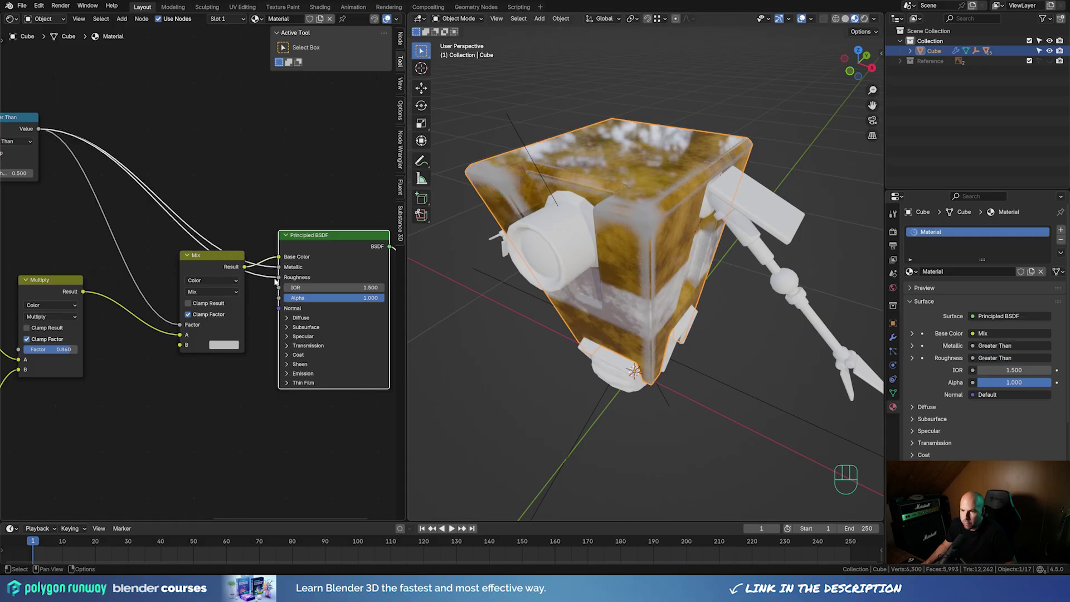
Insert an Invert Color node into the Roughness link, set its Fac to 0.715, and check the worn metal edges
{"action": "key", "text": "shift+a"}
{"action": "mouse_move", "coordinate": [283, 259]}
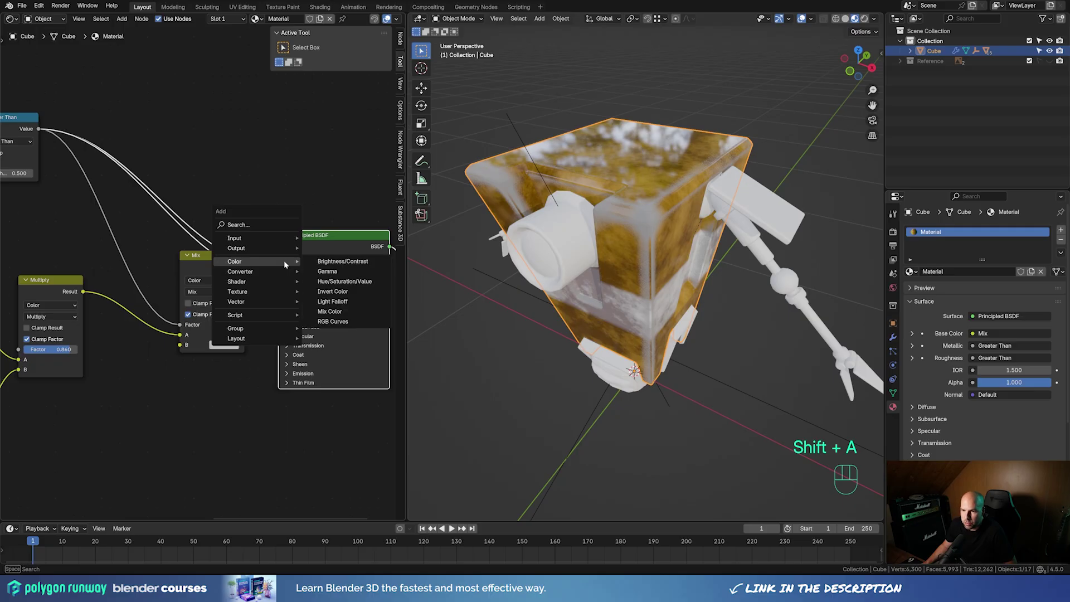
{"action": "left_click", "coordinate": [343, 298]}
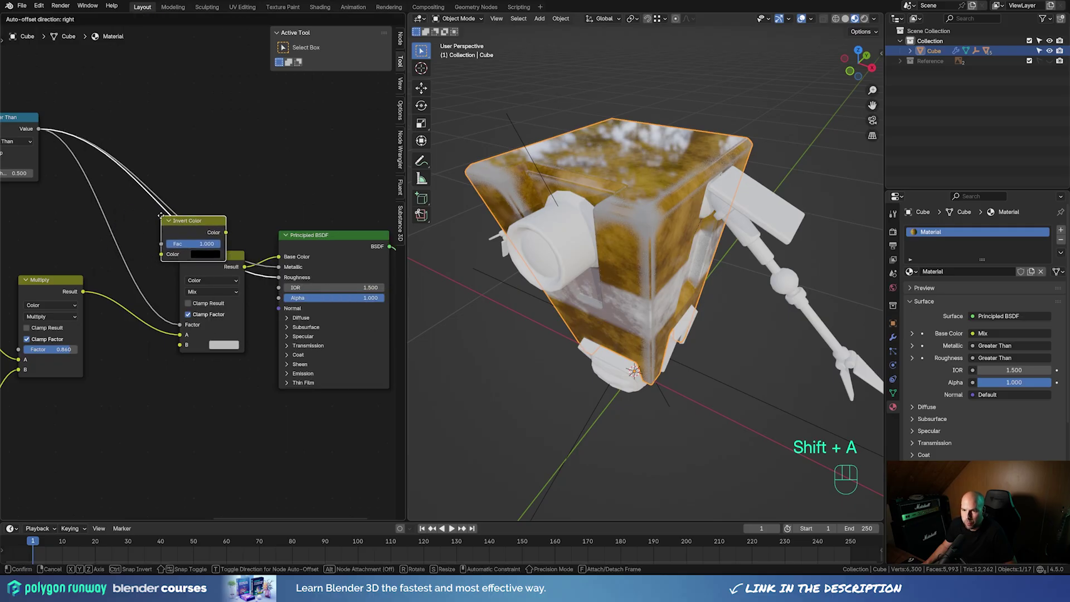
{"action": "left_click", "coordinate": [172, 222]}
{"action": "mouse_move", "coordinate": [174, 220]}
{"action": "left_mouse_down"}
{"action": "mouse_move", "coordinate": [133, 213]}
{"action": "mouse_move", "coordinate": [148, 201]}
{"action": "mouse_move", "coordinate": [180, 224]}
{"action": "mouse_move", "coordinate": [162, 224]}
{"action": "left_mouse_up"}
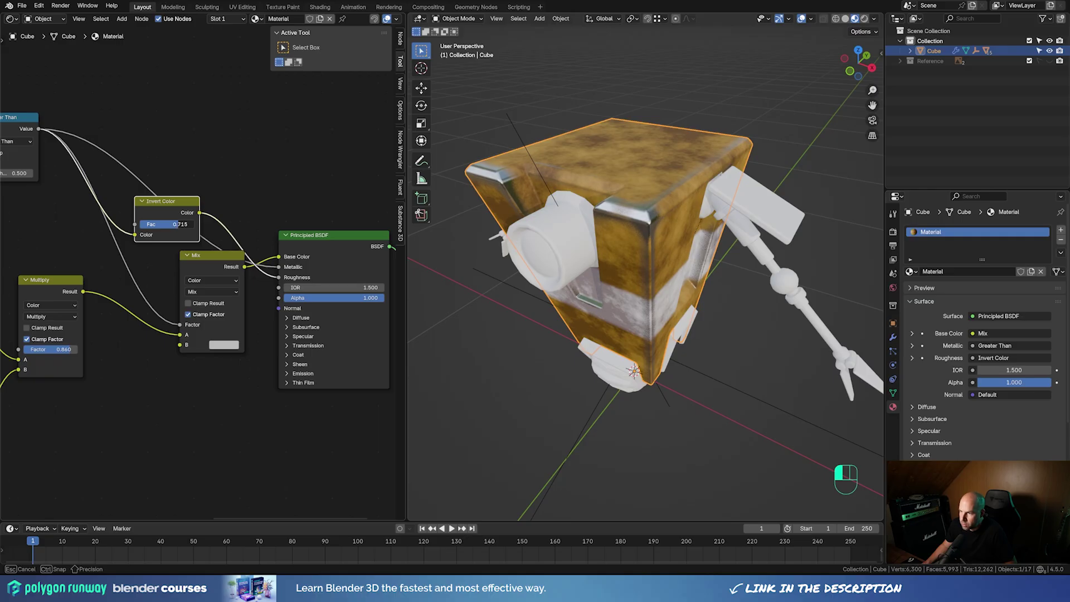
{"action": "middle_click_drag", "start_coordinate": [609, 293], "coordinate": [649, 280]}
{"action": "scroll", "coordinate": [723, 254], "scroll_direction": "down", "scroll_amount": 5}
{"action": "scroll", "coordinate": [626, 255], "scroll_direction": "up", "scroll_amount": 6}
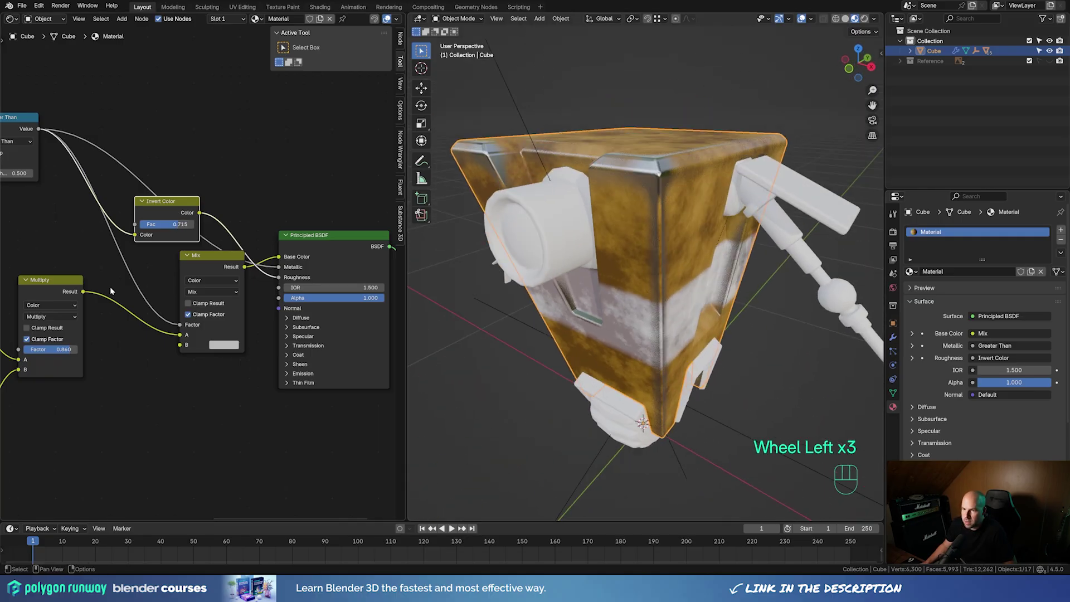
Lower the Multiply node's Factor to 0.696 and tint the last Mix node's B colour beige
{"action": "middle_click_drag", "start_coordinate": [128, 386], "coordinate": [217, 365]}
{"action": "left_click_drag", "start_coordinate": [157, 328], "coordinate": [141, 328]}
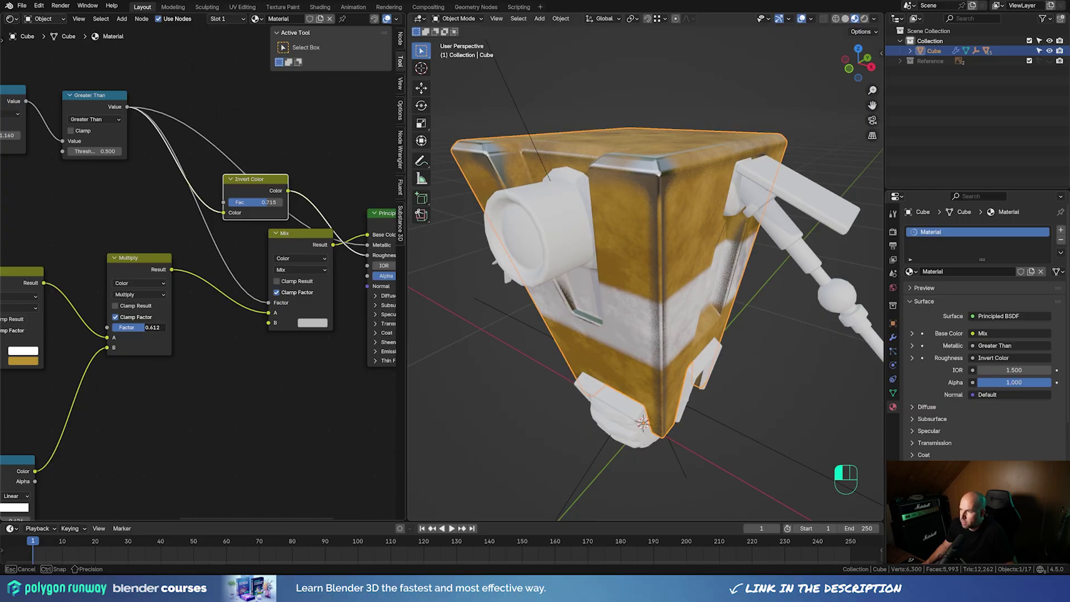
{"action": "scroll", "coordinate": [235, 329], "scroll_direction": "left", "scroll_amount": 3}
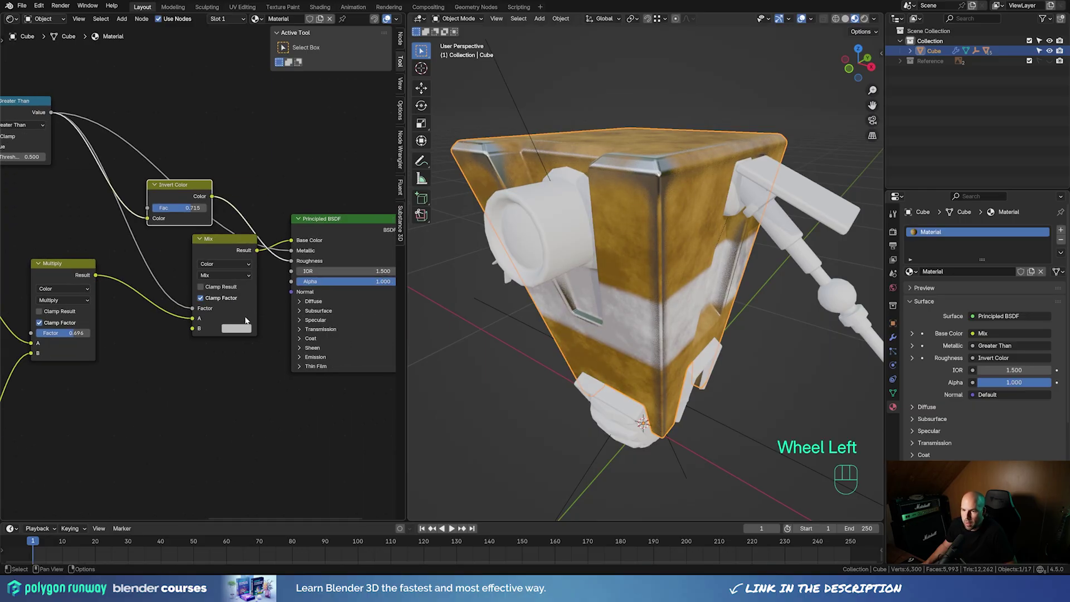
{"action": "left_click", "coordinate": [235, 329]}
{"action": "left_click_drag", "start_coordinate": [257, 229], "coordinate": [255, 224]}
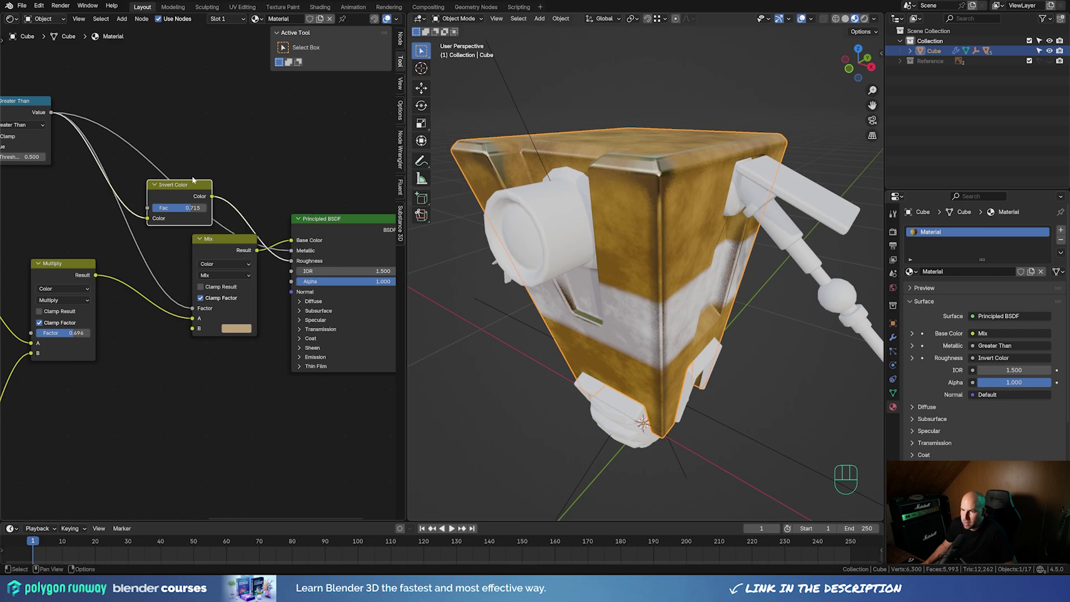
{"action": "scroll", "coordinate": [214, 130], "scroll_direction": "down", "scroll_amount": 3}
{"action": "middle_click_drag", "start_coordinate": [216, 125], "coordinate": [246, 143]}
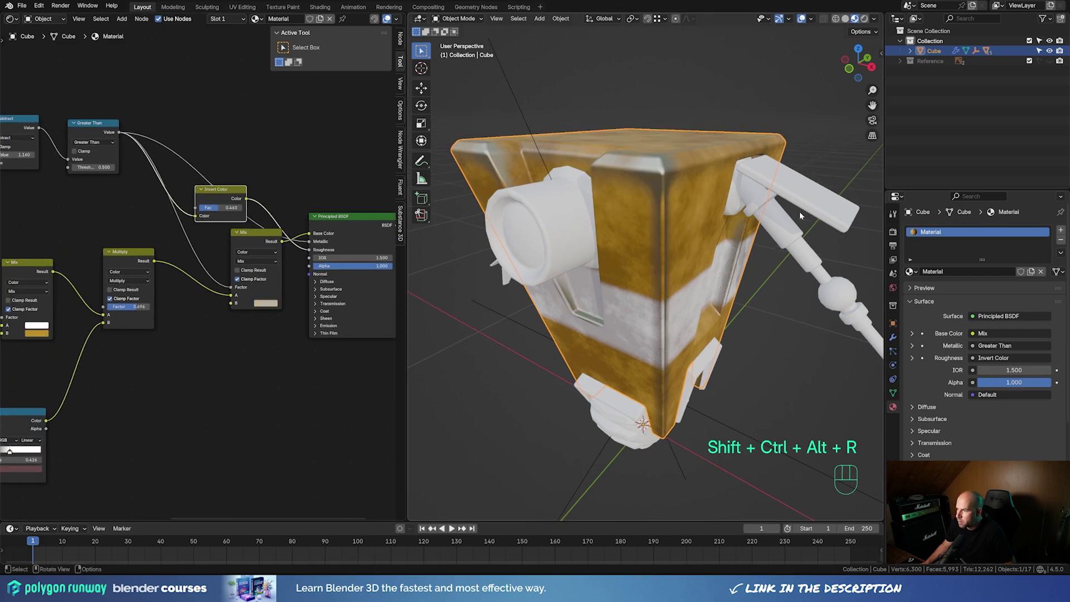
Give the shoulder plate a new material with a dark blue-grey base colour and a Roughness of 0.774
{"action": "left_click", "coordinate": [757, 246]}
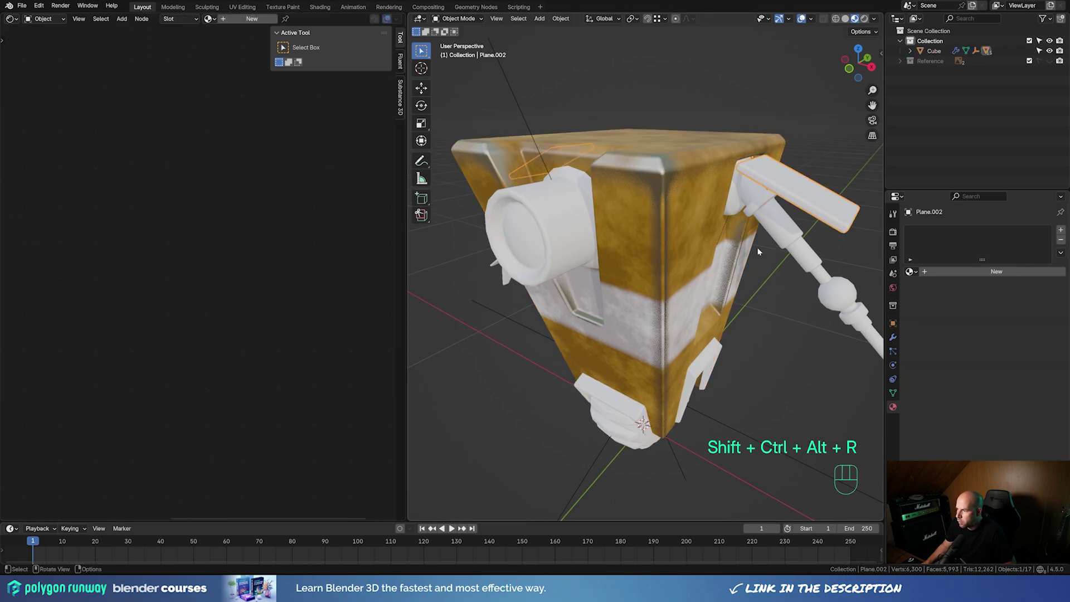
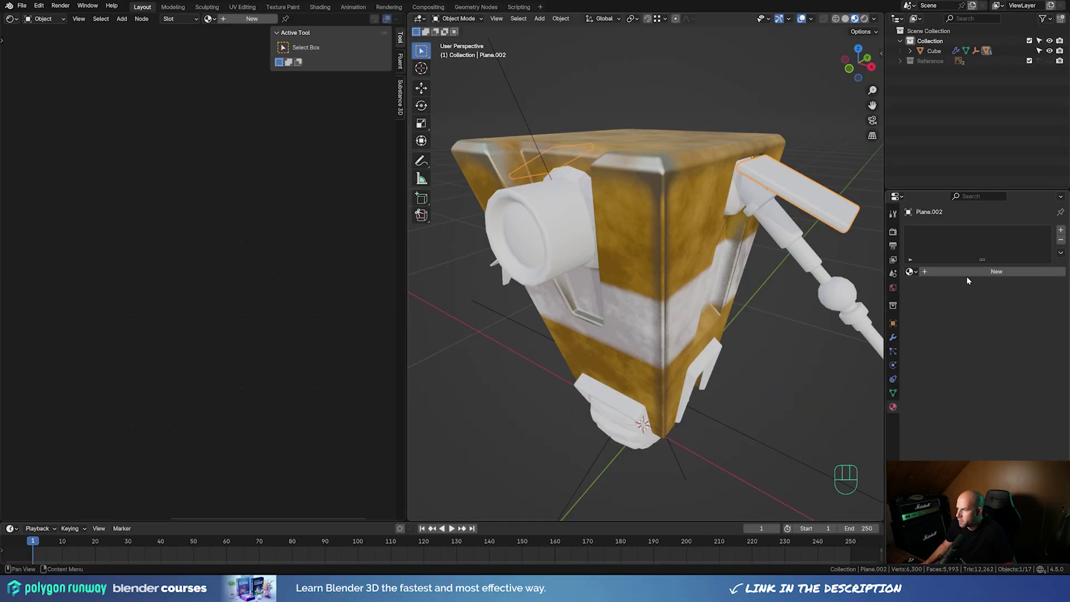
{"action": "left_click", "coordinate": [970, 272]}
{"action": "left_click", "coordinate": [1013, 333]}
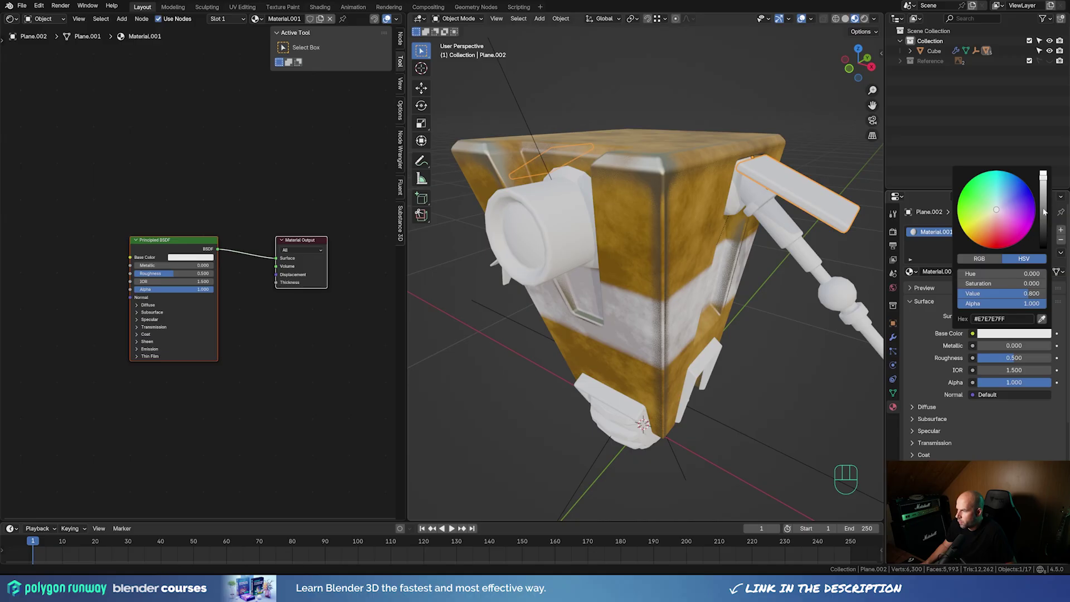
{"action": "mouse_move", "coordinate": [1044, 212]}
{"action": "left_mouse_down"}
{"action": "mouse_move", "coordinate": [1044, 240]}
{"action": "mouse_move", "coordinate": [1044, 227]}
{"action": "left_mouse_up"}
{"action": "left_click_drag", "start_coordinate": [997, 208], "coordinate": [999, 205]}
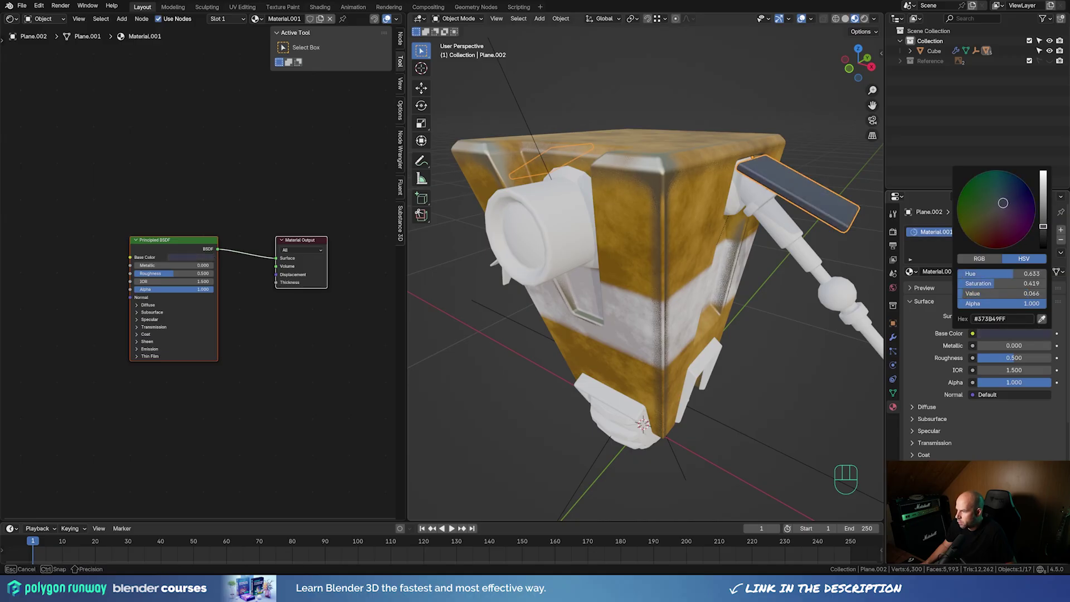
{"action": "left_click_drag", "start_coordinate": [1013, 358], "coordinate": [1036, 358]}
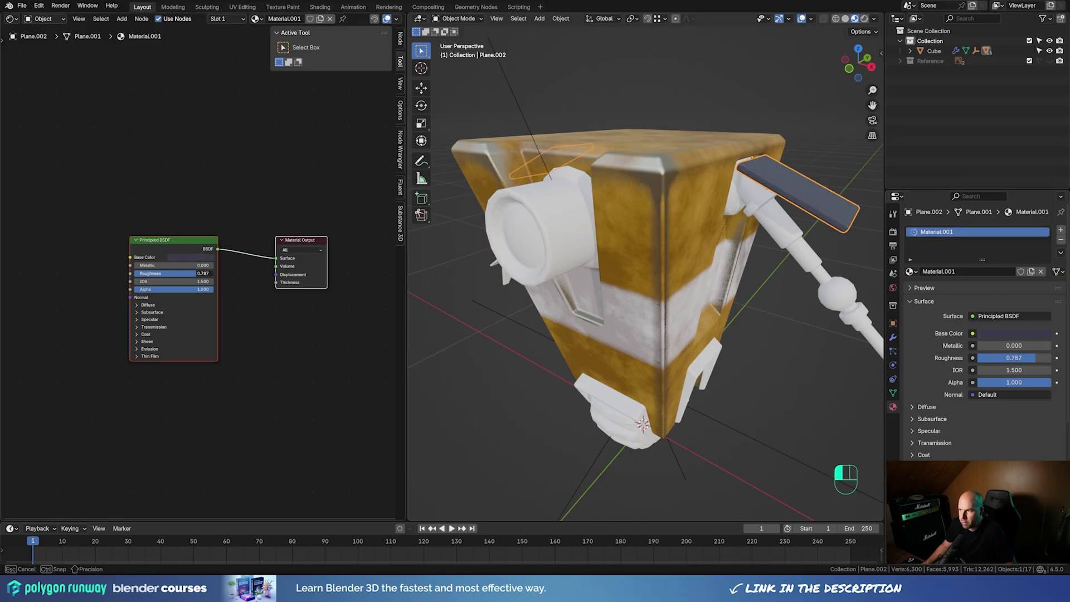
{"action": "left_click_drag", "start_coordinate": [197, 273], "coordinate": [195, 273]}
Link the shoulder plate's dark blue-grey material to the eye housing, the arm parts, and the wheel guards and mount
{"action": "middle_click_drag", "start_coordinate": [783, 331], "coordinate": [600, 306], "text": "shift"}
{"action": "middle_click_drag", "start_coordinate": [600, 306], "coordinate": [564, 359]}
{"action": "scroll", "coordinate": [613, 300], "scroll_direction": "down", "scroll_amount": 2}
{"action": "left_click", "coordinate": [560, 363], "text": "shift"}
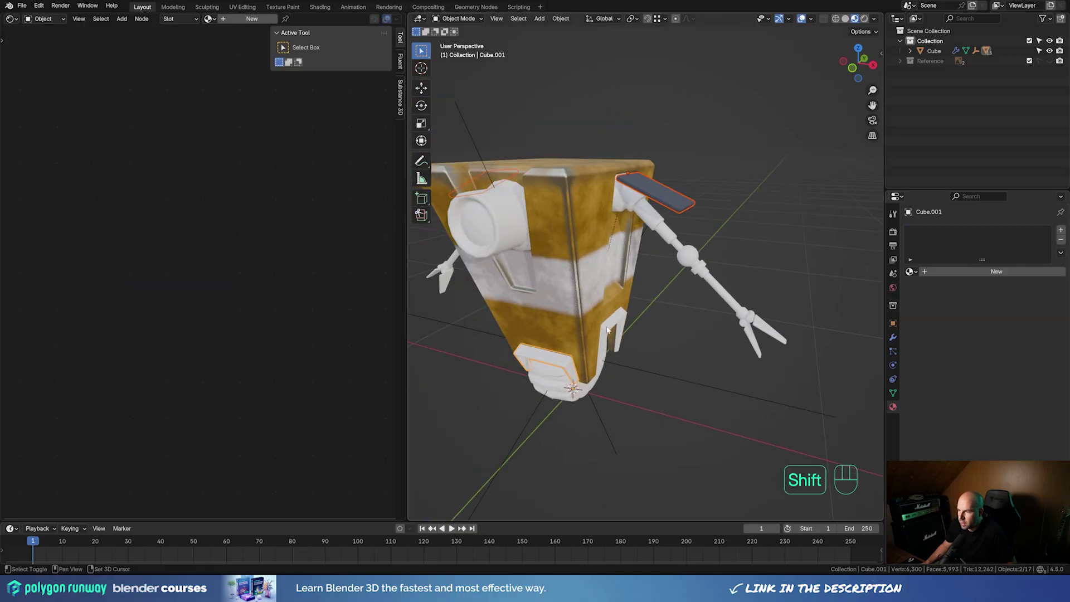
{"action": "left_click", "coordinate": [606, 328], "text": "shift"}
{"action": "left_click", "coordinate": [733, 300], "text": "shift"}
{"action": "left_click", "coordinate": [687, 257], "text": "shift"}
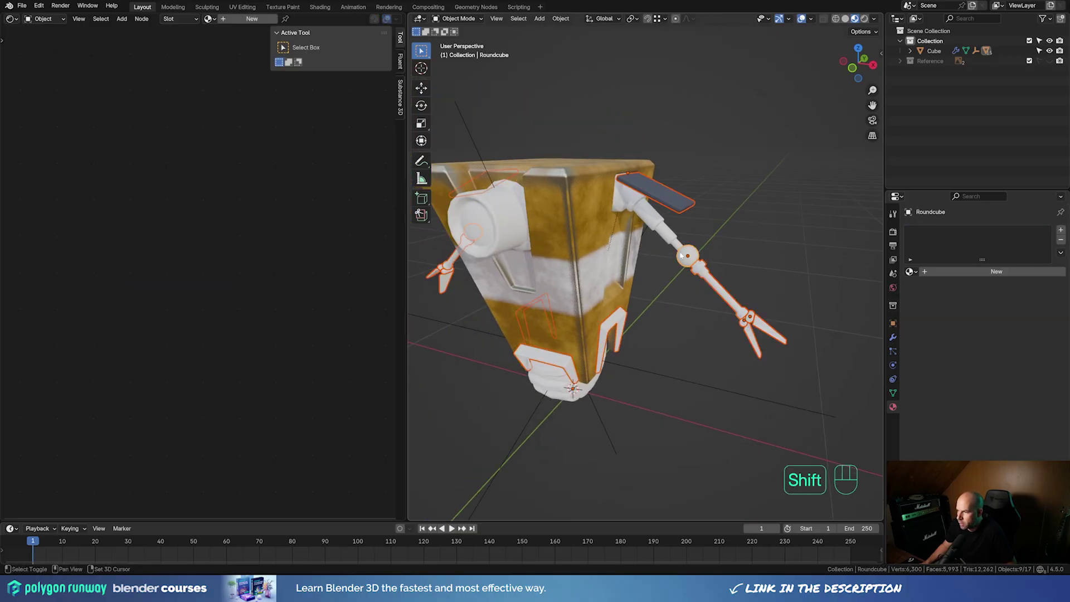
{"action": "left_click", "coordinate": [654, 218], "text": "shift"}
{"action": "left_click", "coordinate": [624, 206], "text": "shift"}
{"action": "left_click", "coordinate": [508, 232], "text": "shift"}
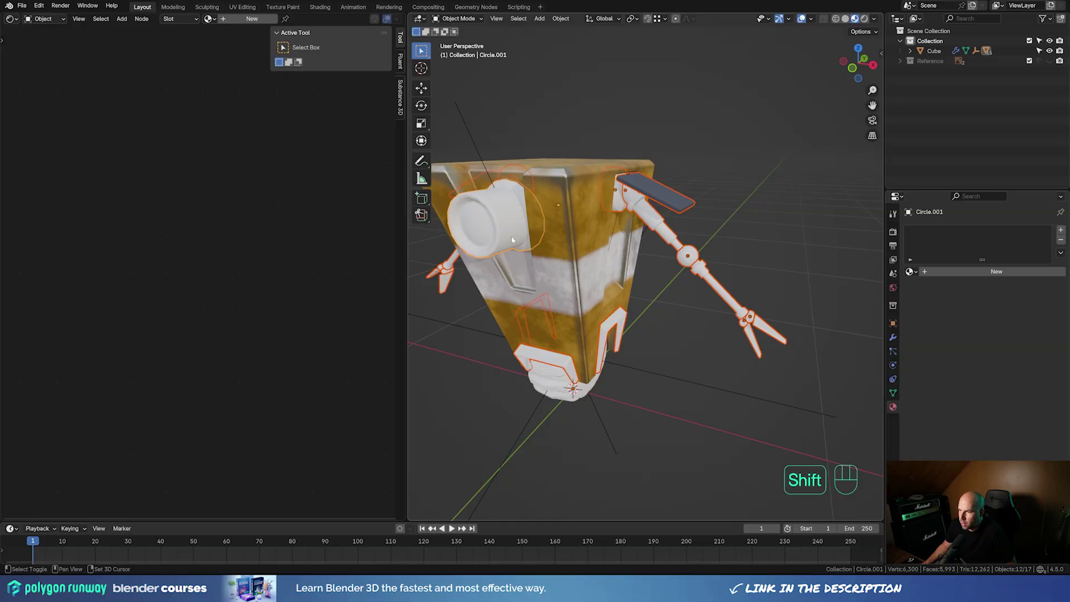
{"action": "middle_click_drag", "start_coordinate": [650, 360], "coordinate": [661, 399]}
{"action": "left_click", "coordinate": [595, 352], "text": "shift"}
{"action": "left_click", "coordinate": [677, 206], "text": "shift"}
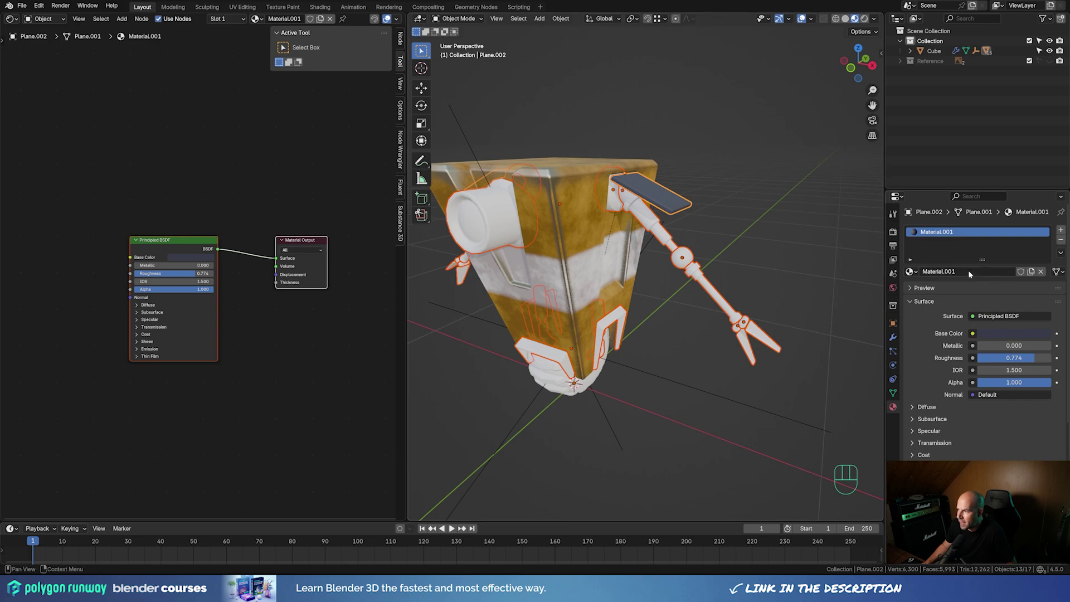
{"action": "key", "text": "ctrl+l"}
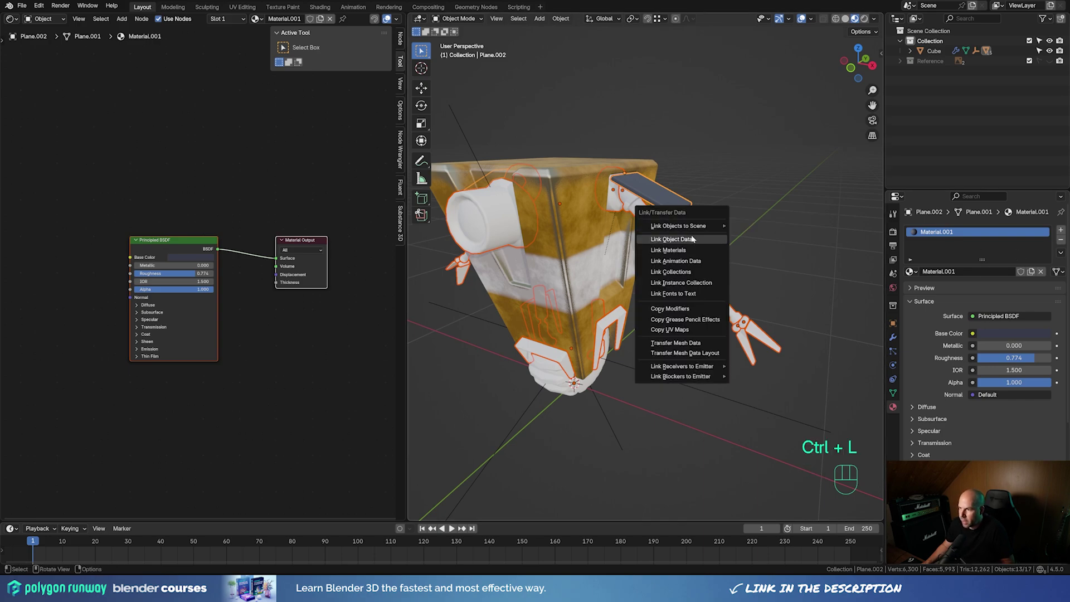
{"action": "left_click", "coordinate": [677, 251]}
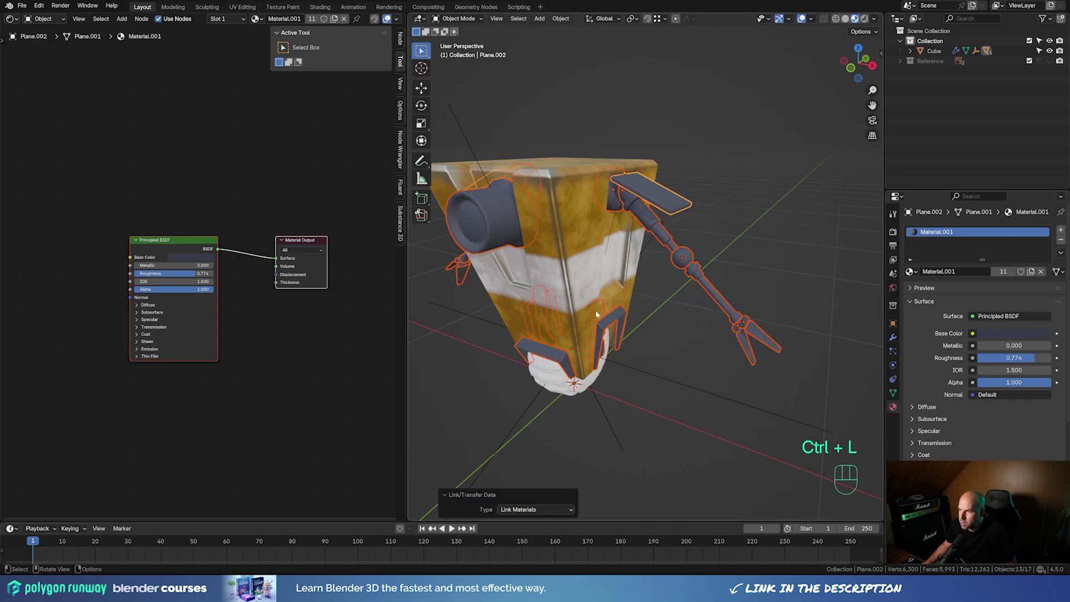
Give the tyre treads a new material with a near-black base colour and a Roughness of 1.000
{"action": "middle_click_drag", "start_coordinate": [595, 314], "coordinate": [663, 322], "text": "shift"}
{"action": "left_click", "coordinate": [629, 359]}
{"action": "key", "text": "ctrl+alt+shift+r"}
{"action": "left_click", "coordinate": [619, 384]}
{"action": "middle_click_drag", "start_coordinate": [744, 399], "coordinate": [765, 379]}
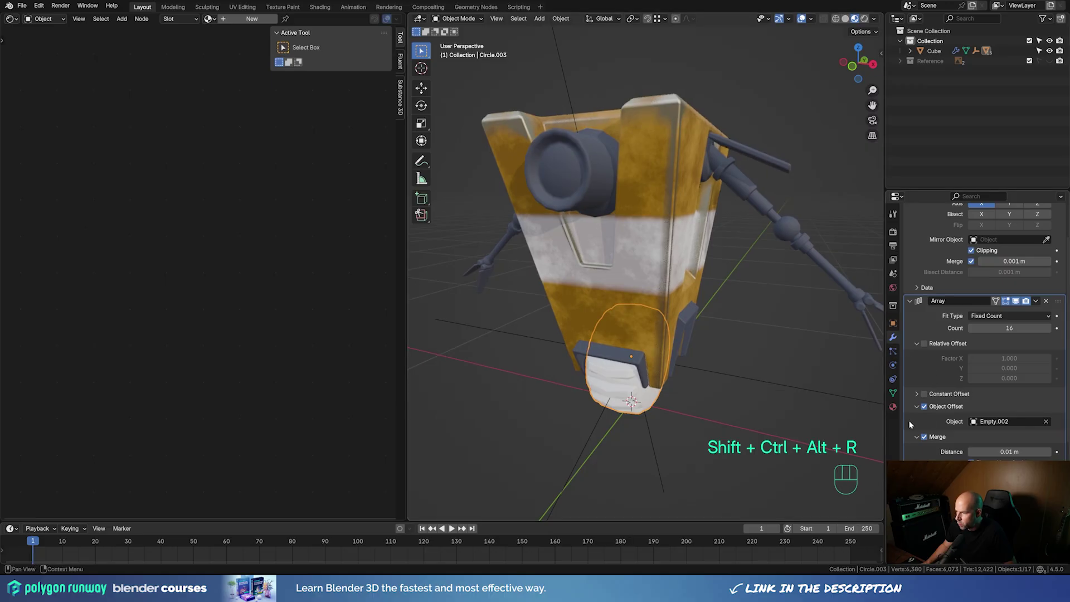
{"action": "left_click", "coordinate": [893, 406]}
{"action": "left_click", "coordinate": [969, 271]}
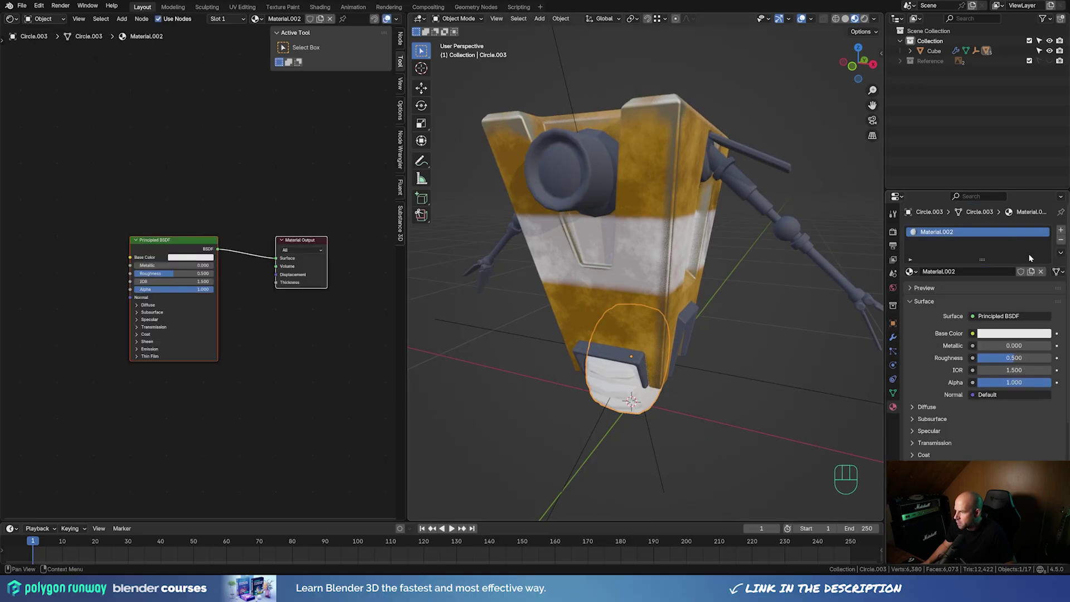
{"action": "left_click", "coordinate": [1014, 333]}
{"action": "left_click_drag", "start_coordinate": [1043, 177], "coordinate": [1042, 239]}
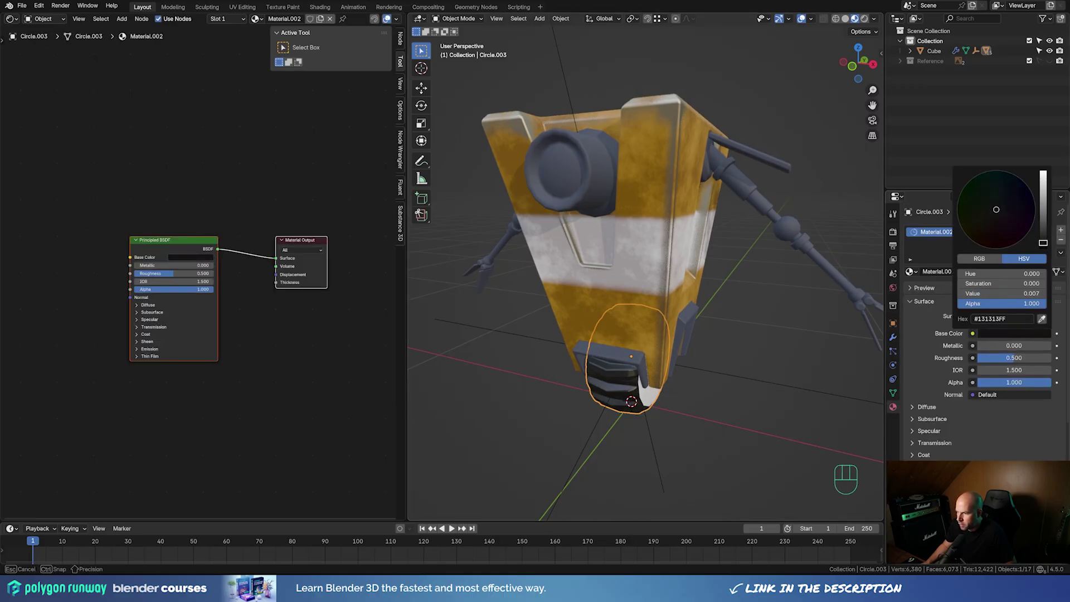
{"action": "left_click_drag", "start_coordinate": [1014, 358], "coordinate": [1053, 358]}
Apply the tread's existing Material.002 to the wheel disc
{"action": "middle_click_drag", "start_coordinate": [703, 409], "coordinate": [656, 366]}
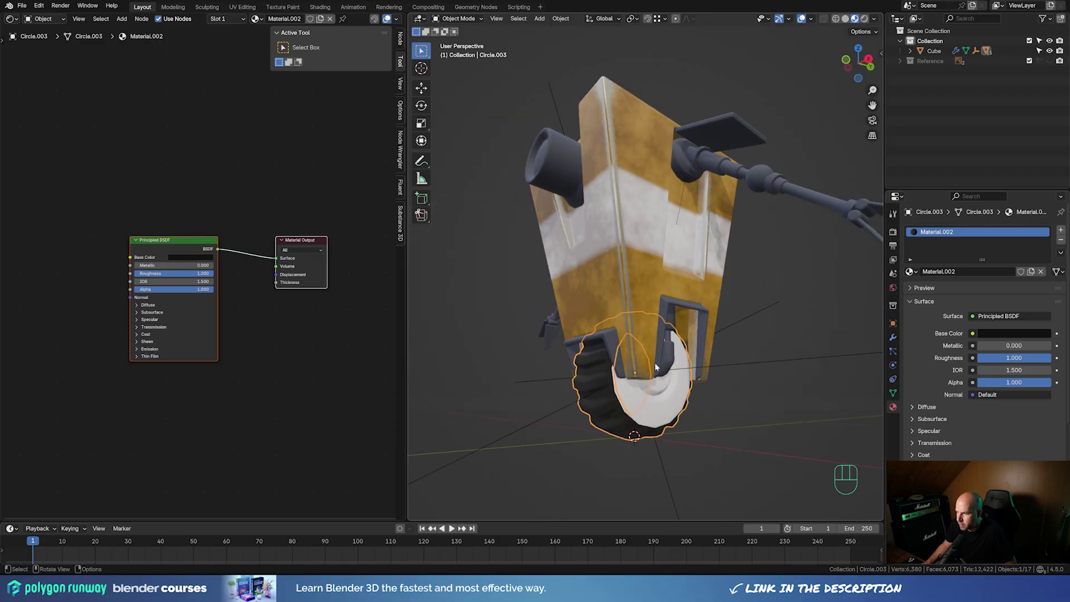
{"action": "left_click", "coordinate": [652, 410]}
{"action": "left_click", "coordinate": [910, 272]}
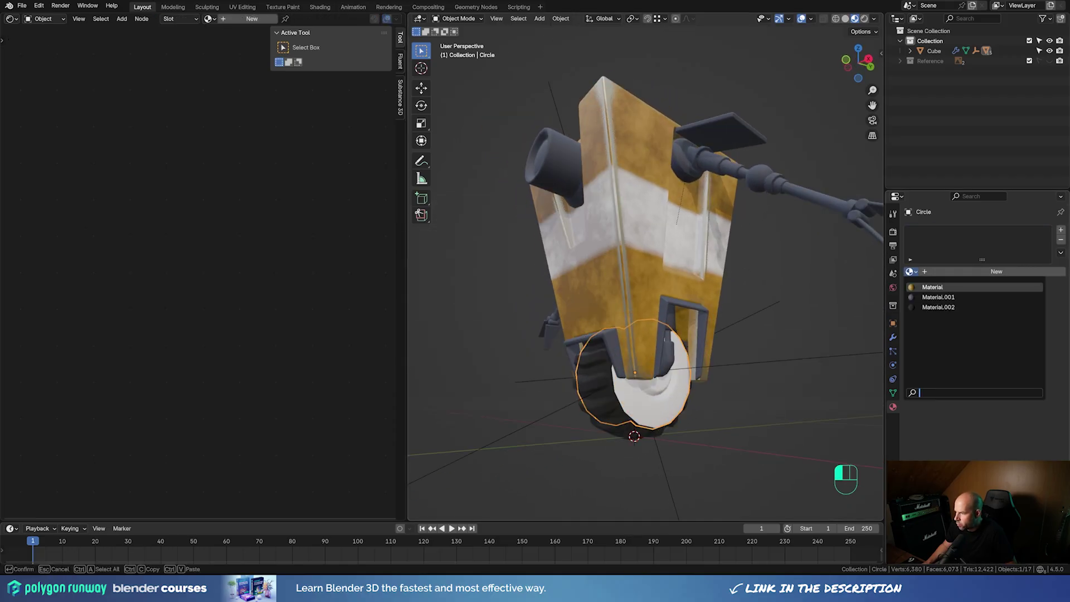
{"action": "left_click", "coordinate": [938, 307]}
Open the wheel disc's mesh for editing and add a second material slot to it
{"action": "middle_click_drag", "start_coordinate": [722, 402], "coordinate": [653, 300]}
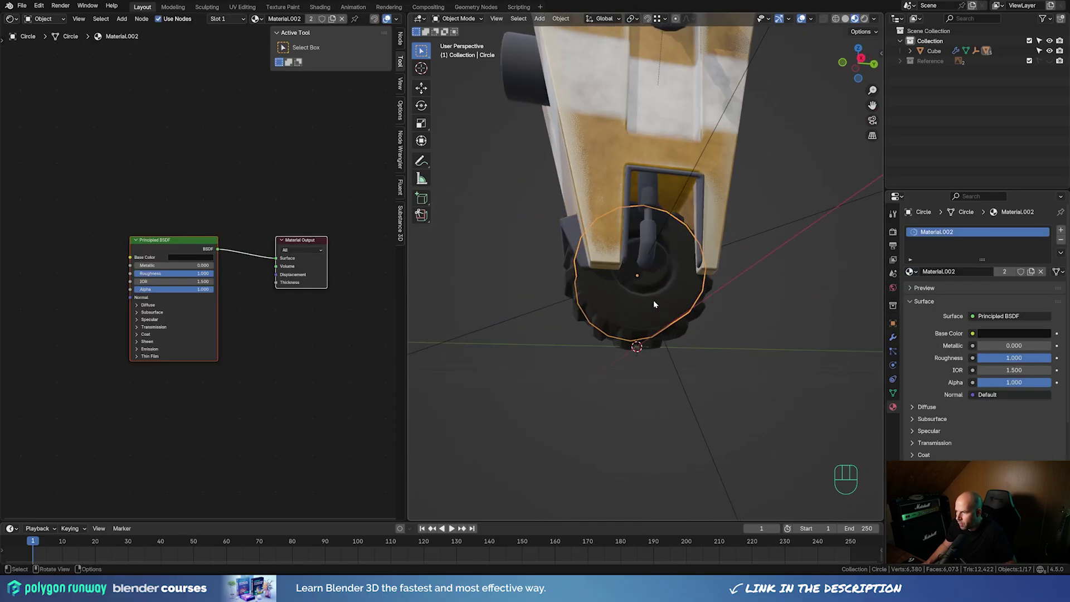
{"action": "scroll", "coordinate": [663, 287], "scroll_direction": "up", "scroll_amount": 5}
{"action": "key", "text": "Tab"}
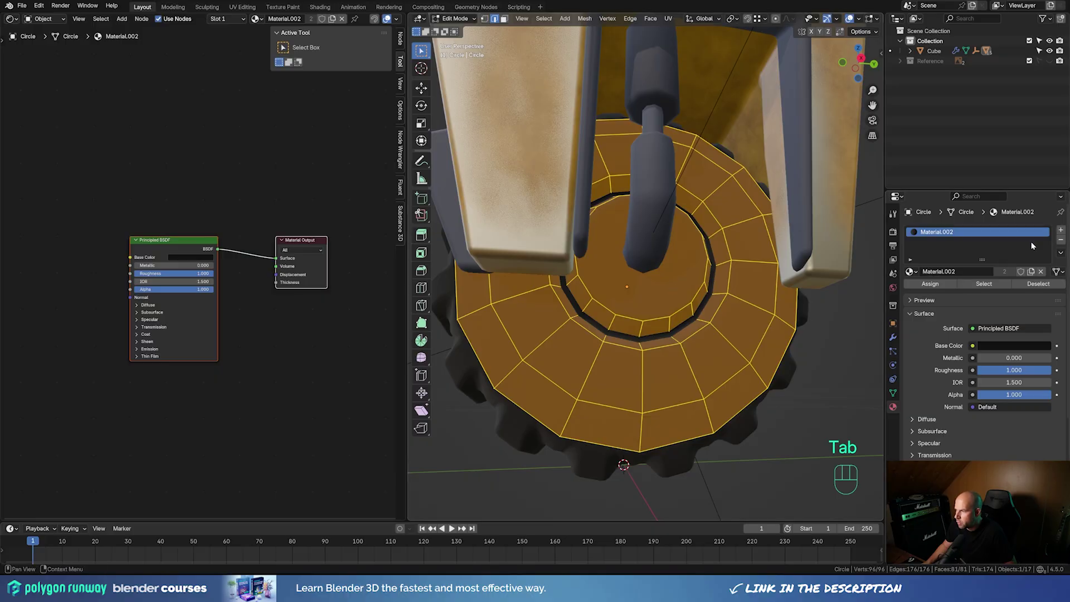
{"action": "left_click", "coordinate": [1060, 230]}
{"action": "key", "text": "ctrl+y"}
{"action": "key", "text": "ctrl+y"}
{"action": "key", "text": "ctrl+y"}
Assign the wheel's central hub faces to the empty second slot and fill that slot with Material.001
{"action": "key", "text": "1"}
{"action": "key", "text": "3"}
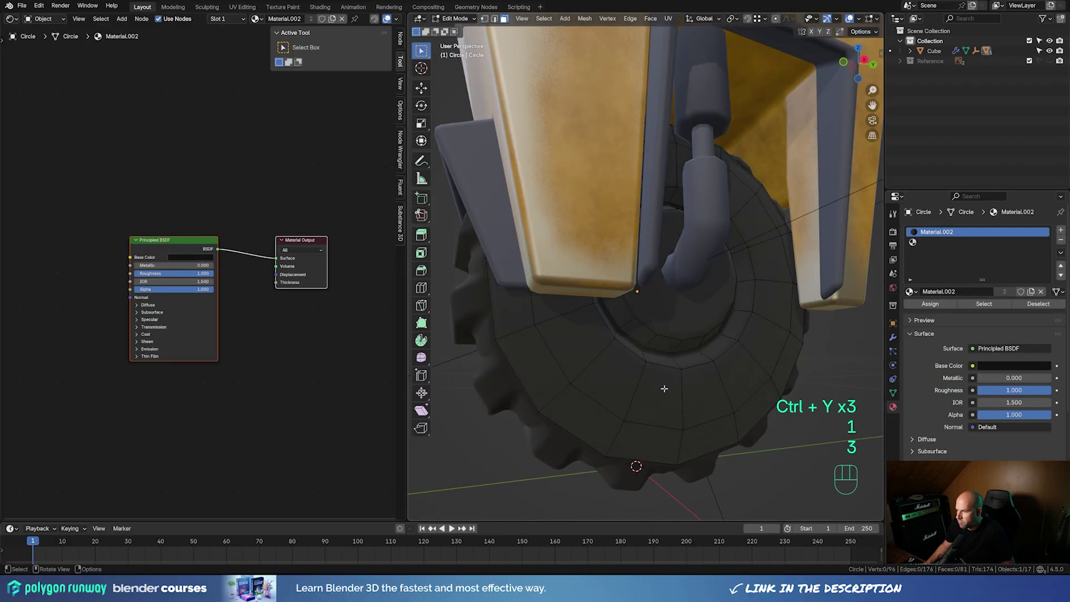
{"action": "left_click", "coordinate": [625, 324], "text": "alt+shift"}
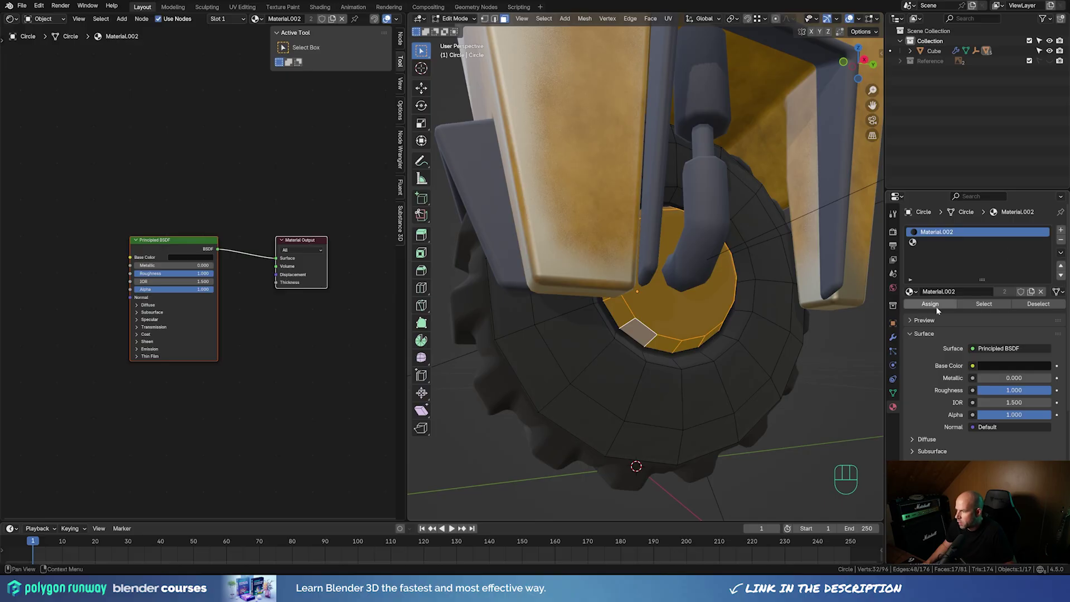
{"action": "left_click", "coordinate": [925, 244]}
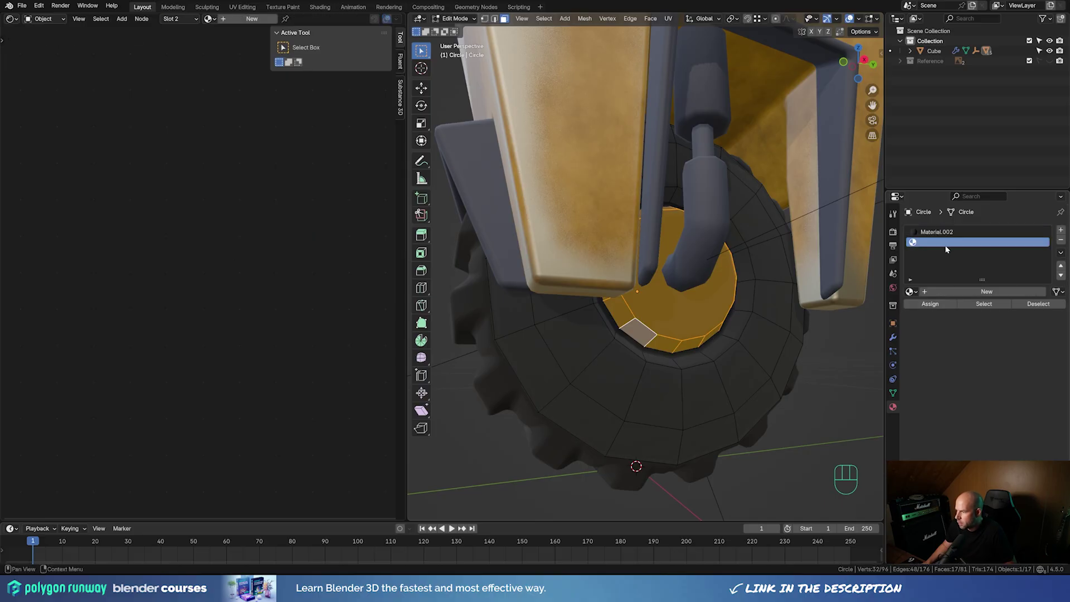
{"action": "left_click", "coordinate": [929, 304]}
{"action": "key", "text": "Tab"}
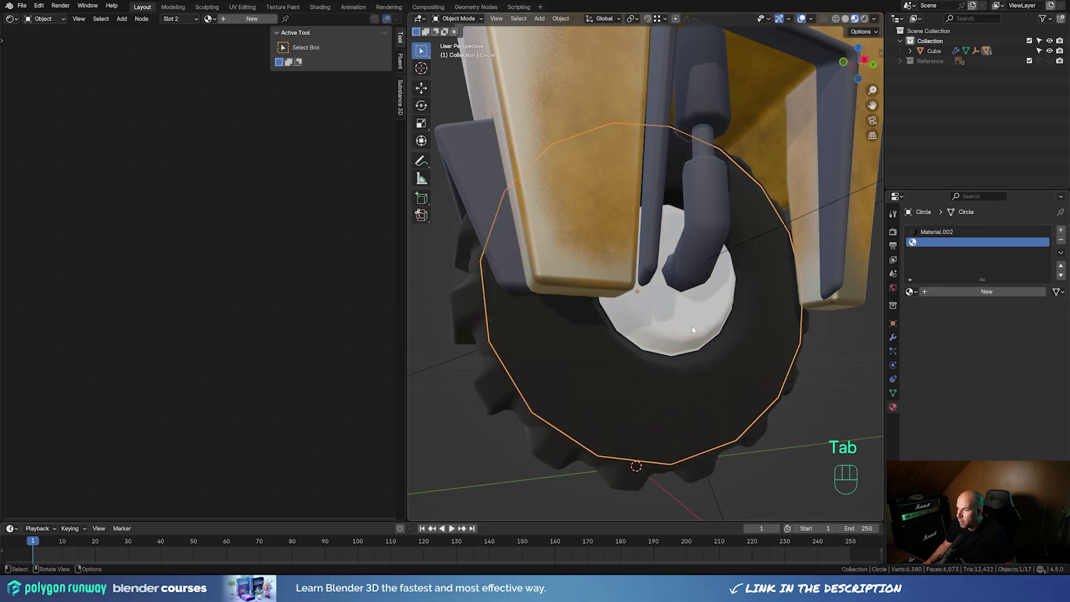
{"action": "left_click", "coordinate": [910, 291]}
{"action": "left_click", "coordinate": [936, 305]}
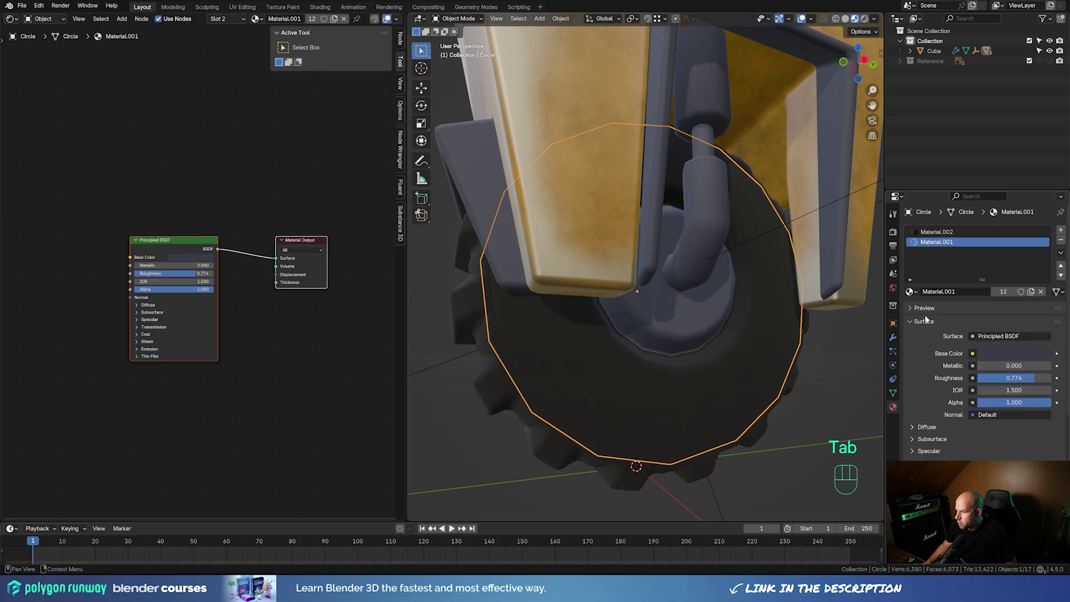
Select the eye's inner lens faces by growing from the centre face and assign them to a new second material slot
{"action": "middle_click_drag", "start_coordinate": [668, 332], "coordinate": [692, 327]}
{"action": "scroll", "coordinate": [696, 278], "scroll_direction": "down", "scroll_amount": 4}
{"action": "middle_click_drag", "start_coordinate": [698, 236], "coordinate": [712, 311], "text": "shift"}
{"action": "left_click", "coordinate": [635, 261]}
{"action": "middle_click_drag", "start_coordinate": [634, 261], "coordinate": [672, 277]}
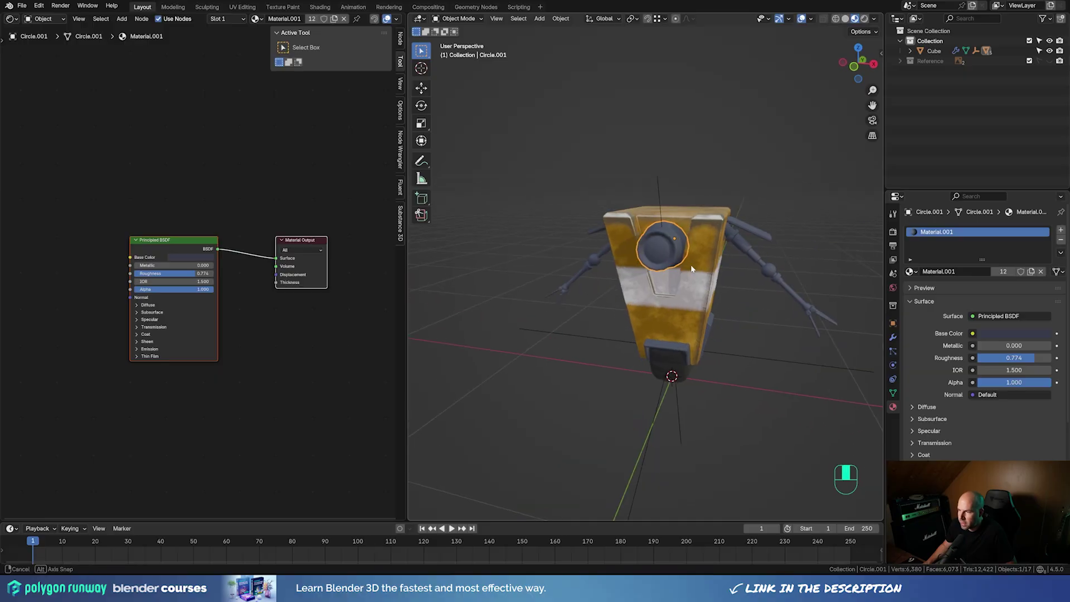
{"action": "key", "text": "Tab"}
{"action": "scroll", "coordinate": [725, 242], "scroll_direction": "up", "scroll_amount": 3}
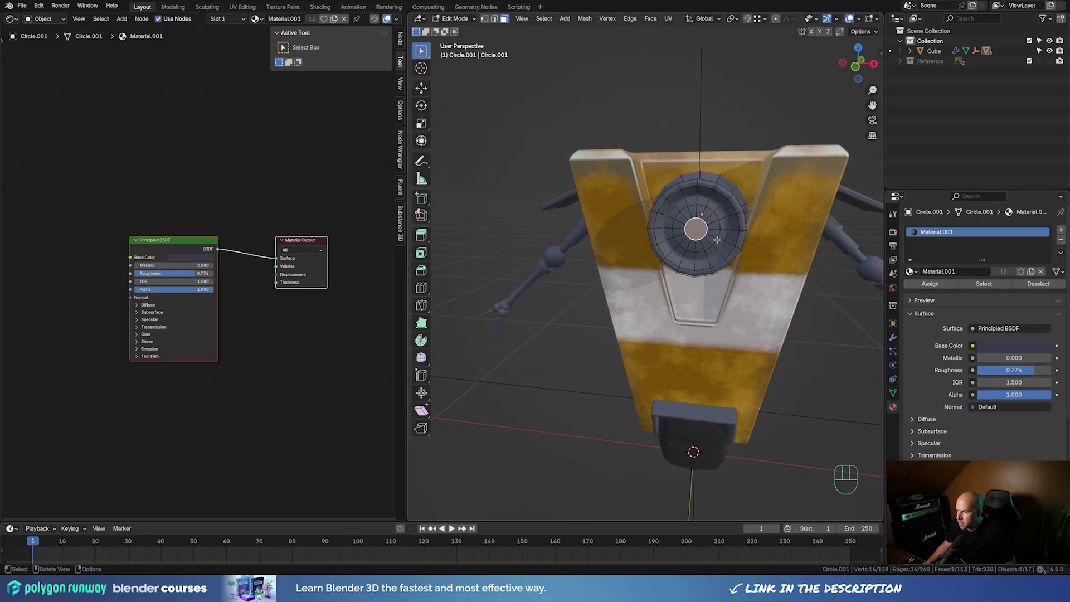
{"action": "key", "text": "ctrl+KP_Add"}
{"action": "key", "text": "ctrl+KP_Add"}
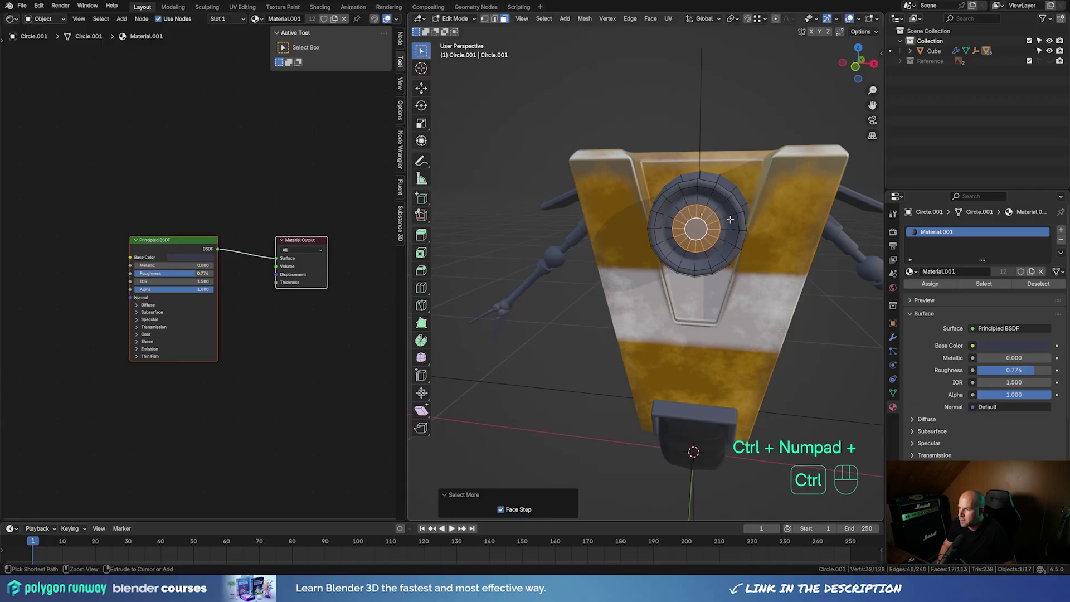
{"action": "left_click", "coordinate": [1060, 229]}
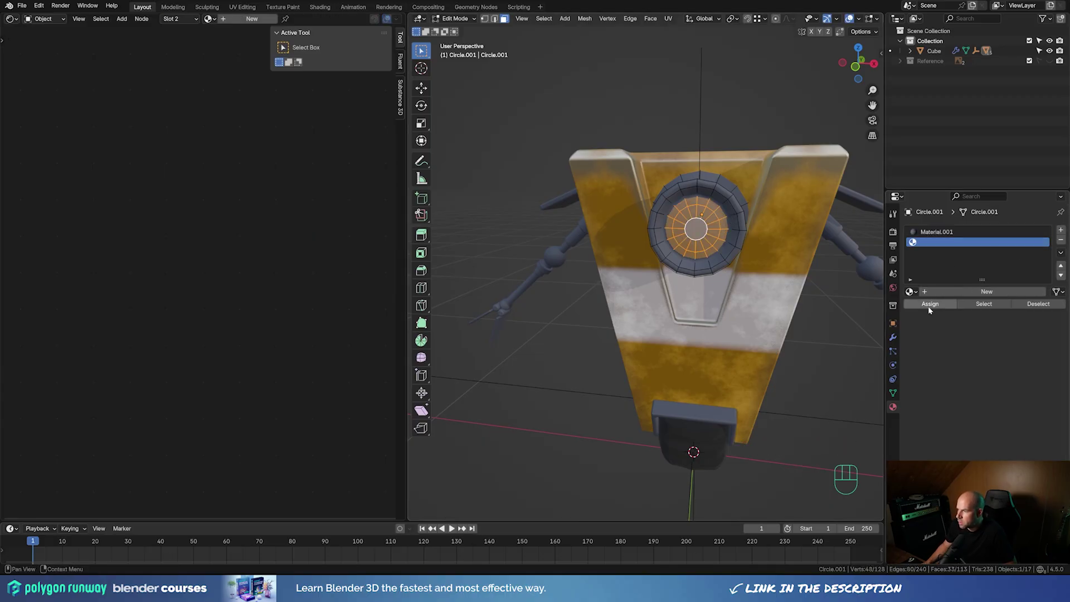
{"action": "left_click", "coordinate": [928, 306]}
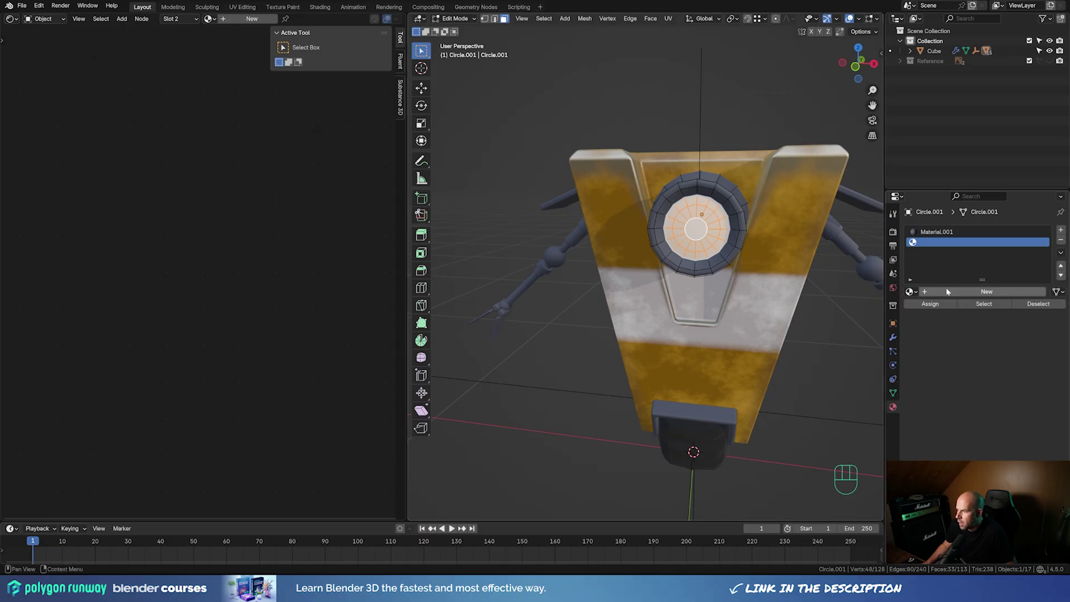
Create a new lens material with an Emission surface, save the file, and colour the emission turquoise
{"action": "left_click", "coordinate": [948, 291]}
{"action": "left_click", "coordinate": [1005, 351]}
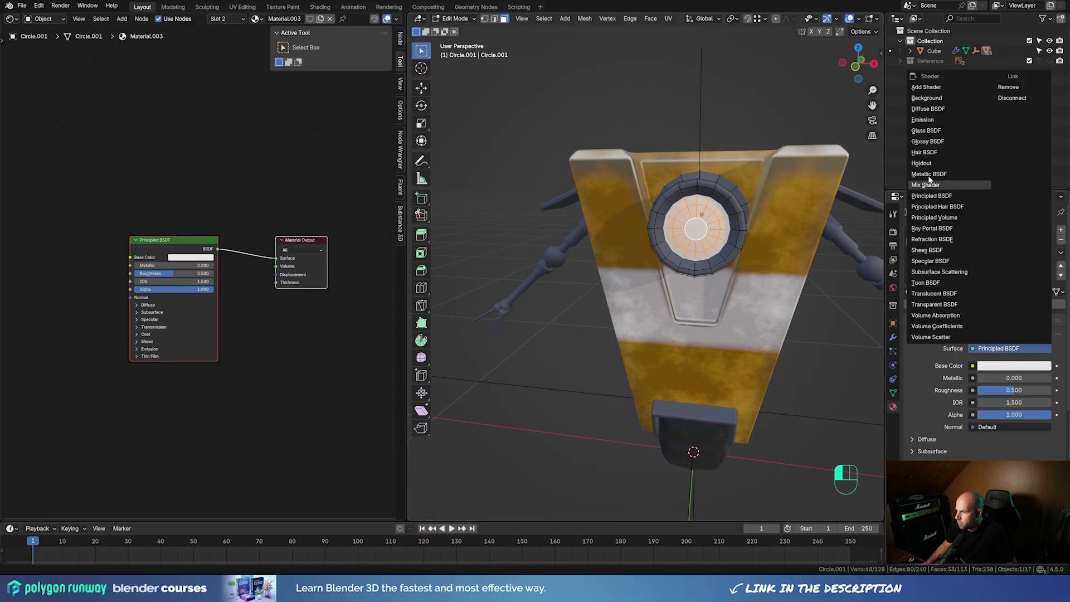
{"action": "left_click", "coordinate": [931, 123]}
{"action": "key", "text": "ctrl+s"}
{"action": "key", "text": "ctrl+alt+shift+r"}
{"action": "key", "text": "ctrl+alt+shift+r"}
{"action": "left_click", "coordinate": [1011, 366]}
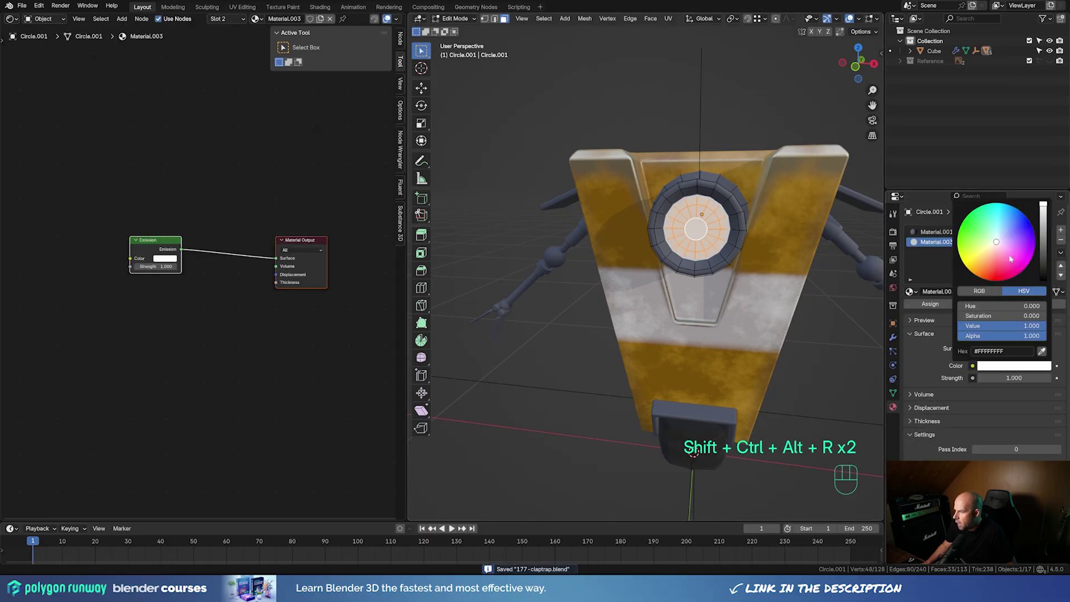
{"action": "left_click_drag", "start_coordinate": [1004, 228], "coordinate": [991, 204]}
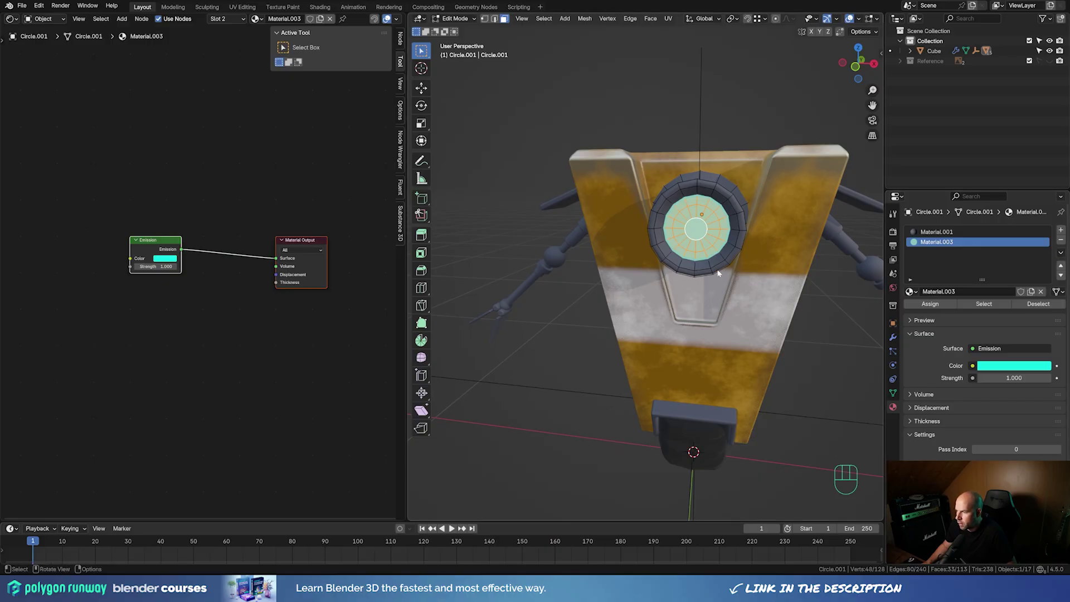
{"action": "key", "text": "Tab"}
Raise the Roughness of the Noise Texture in the striped body's material to 0.597
{"action": "middle_click_drag", "start_coordinate": [802, 341], "coordinate": [669, 347]}
{"action": "scroll", "coordinate": [712, 344], "scroll_direction": "down", "scroll_amount": 4}
{"action": "left_click", "coordinate": [669, 348]}
{"action": "scroll", "coordinate": [711, 308], "scroll_direction": "up", "scroll_amount": 4}
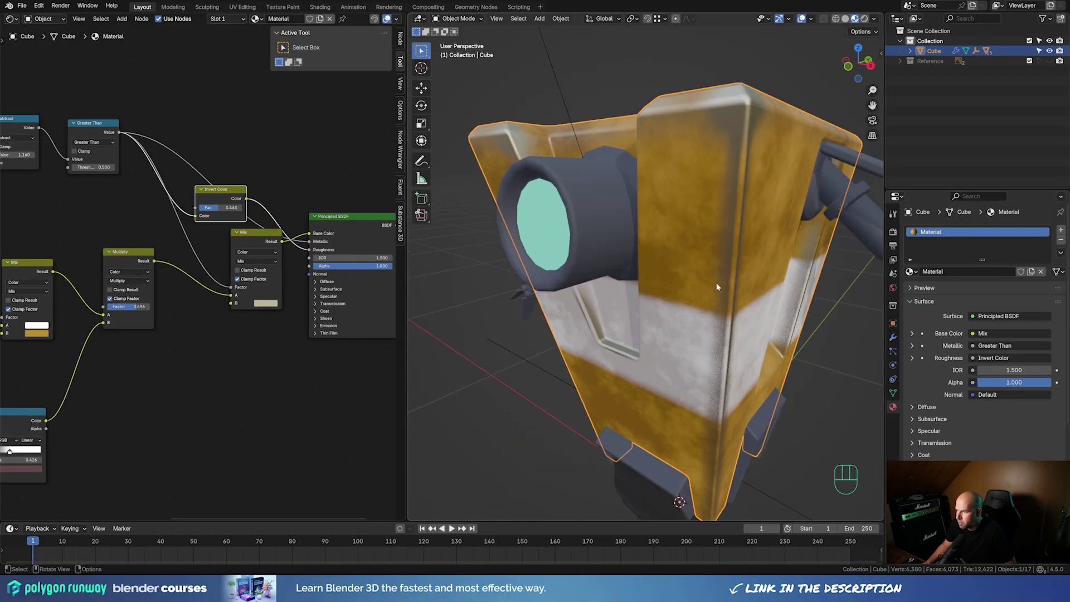
{"action": "middle_click_drag", "start_coordinate": [718, 286], "coordinate": [723, 288]}
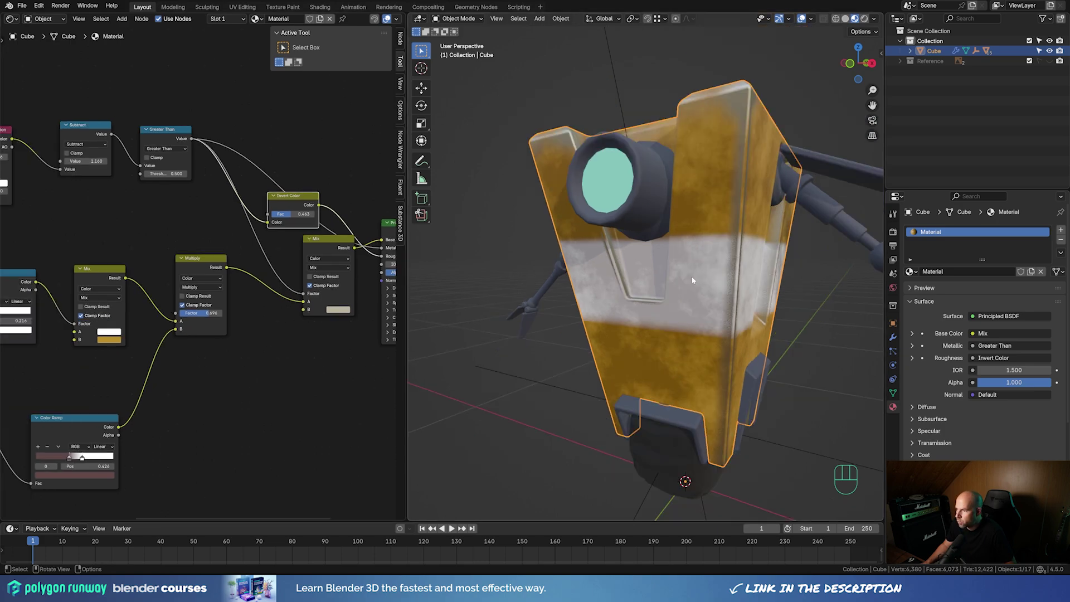
{"action": "key", "text": "ctrl+y"}
{"action": "key", "text": "ctrl+y"}
{"action": "key", "text": "ctrl+y"}
{"action": "left_click_drag", "start_coordinate": [108, 422], "coordinate": [137, 423]}
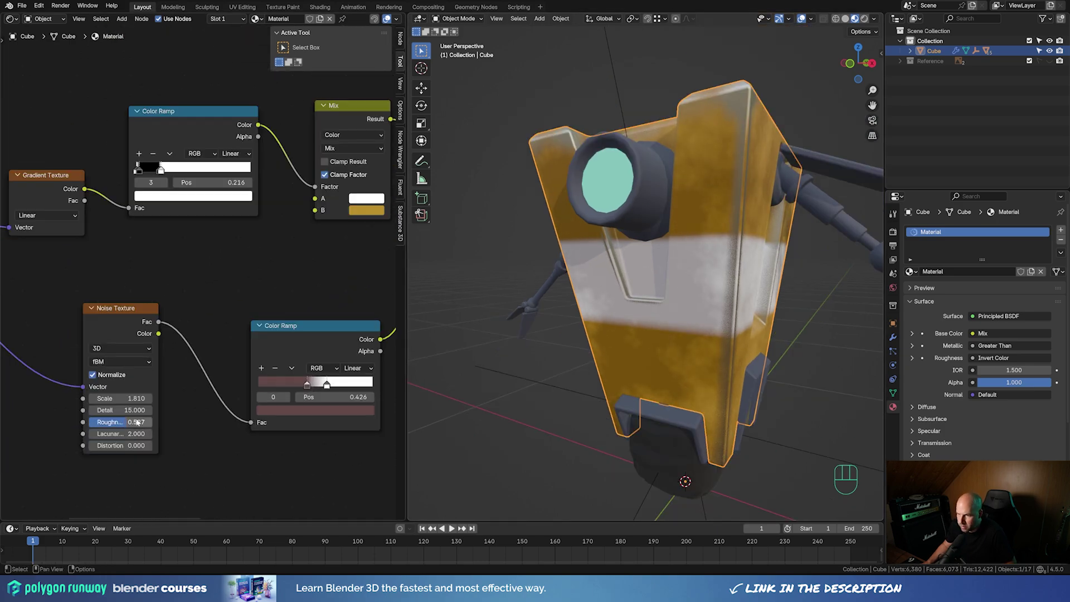
Sharpen the noise Color Ramp by bringing its stops together, with the dark stop at 0.401, and set the noise Scale to 3.420
{"action": "left_click", "coordinate": [308, 384]}
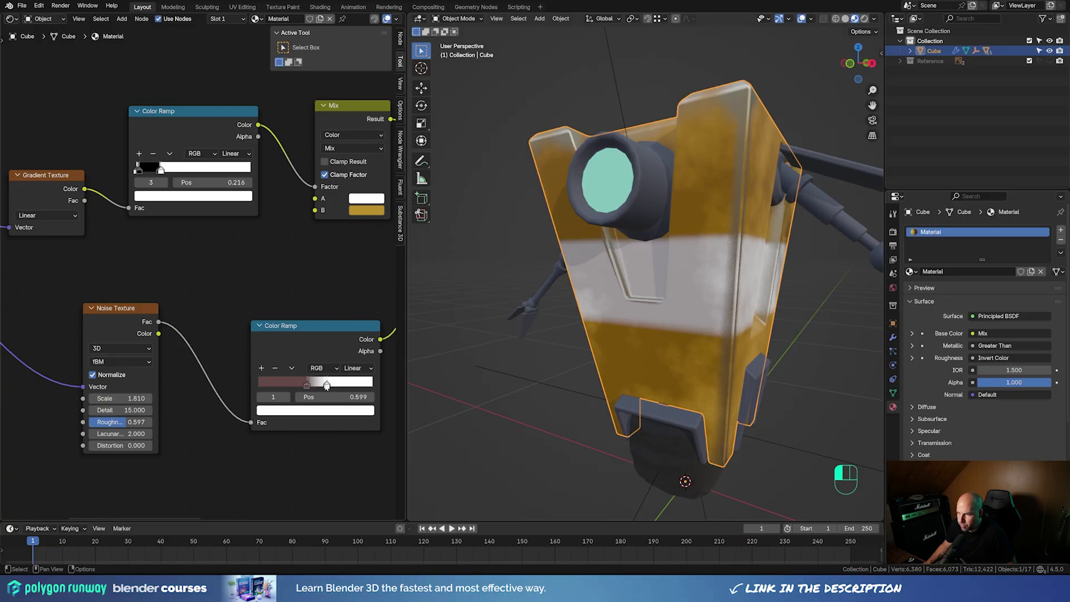
{"action": "left_click_drag", "start_coordinate": [308, 384], "coordinate": [303, 389]}
{"action": "left_click", "coordinate": [307, 387]}
{"action": "middle_click_drag", "start_coordinate": [669, 290], "coordinate": [703, 298]}
{"action": "left_click_drag", "start_coordinate": [121, 398], "coordinate": [161, 398], "text": "shift"}
Examine the dirt patches on the body from several sides and compare the arm's material with the body's node tree
{"action": "middle_click_drag", "start_coordinate": [703, 334], "coordinate": [660, 350]}
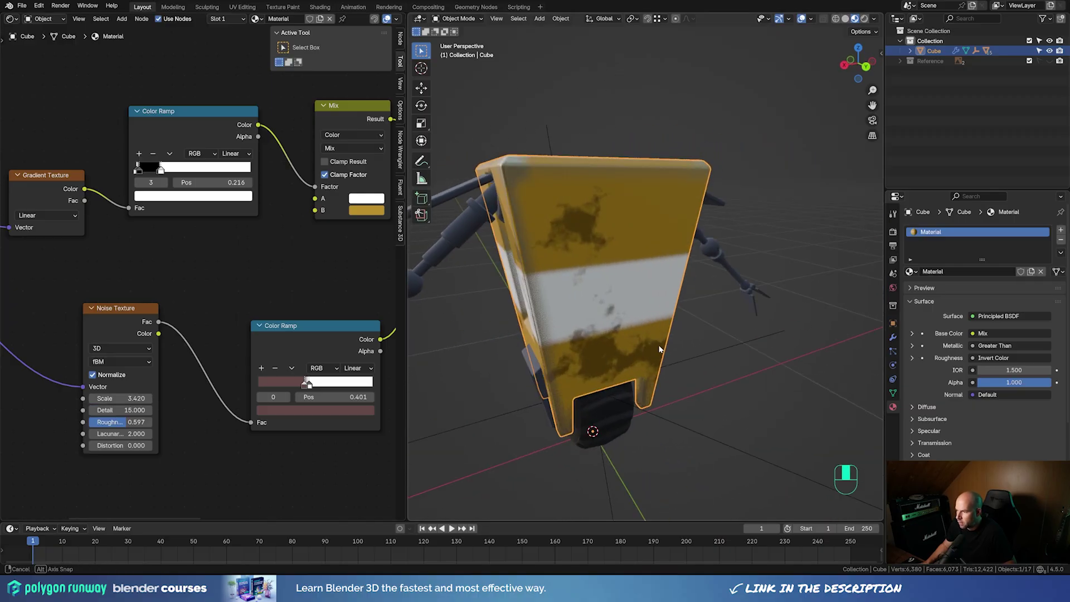
{"action": "middle_click_drag", "start_coordinate": [496, 326], "coordinate": [703, 288]}
{"action": "scroll", "coordinate": [504, 306], "scroll_direction": "down", "scroll_amount": 3}
{"action": "scroll", "coordinate": [672, 312], "scroll_direction": "up", "scroll_amount": 4}
{"action": "scroll", "coordinate": [703, 288], "scroll_direction": "down", "scroll_amount": 2}
{"action": "middle_click_drag", "start_coordinate": [703, 287], "coordinate": [658, 288]}
{"action": "scroll", "coordinate": [673, 286], "scroll_direction": "up", "scroll_amount": 4}
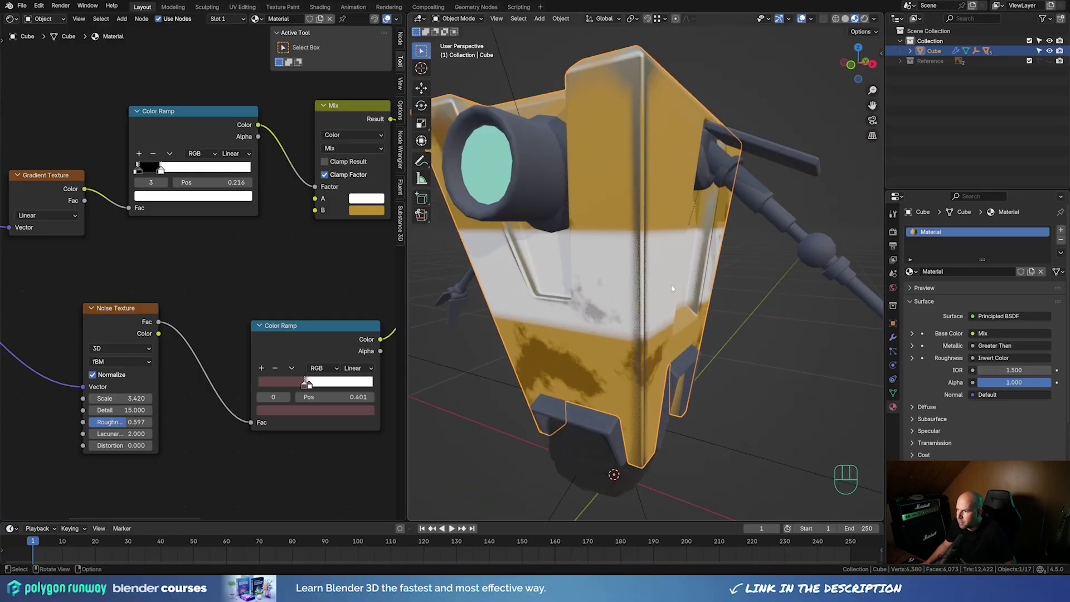
{"action": "left_click", "coordinate": [759, 190]}
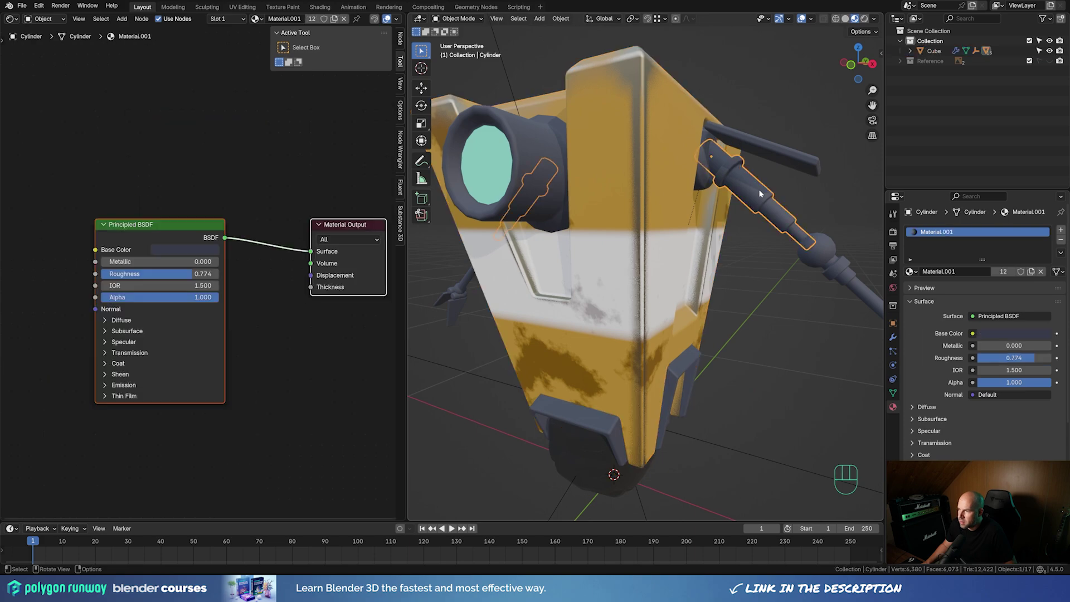
{"action": "left_click", "coordinate": [629, 142]}
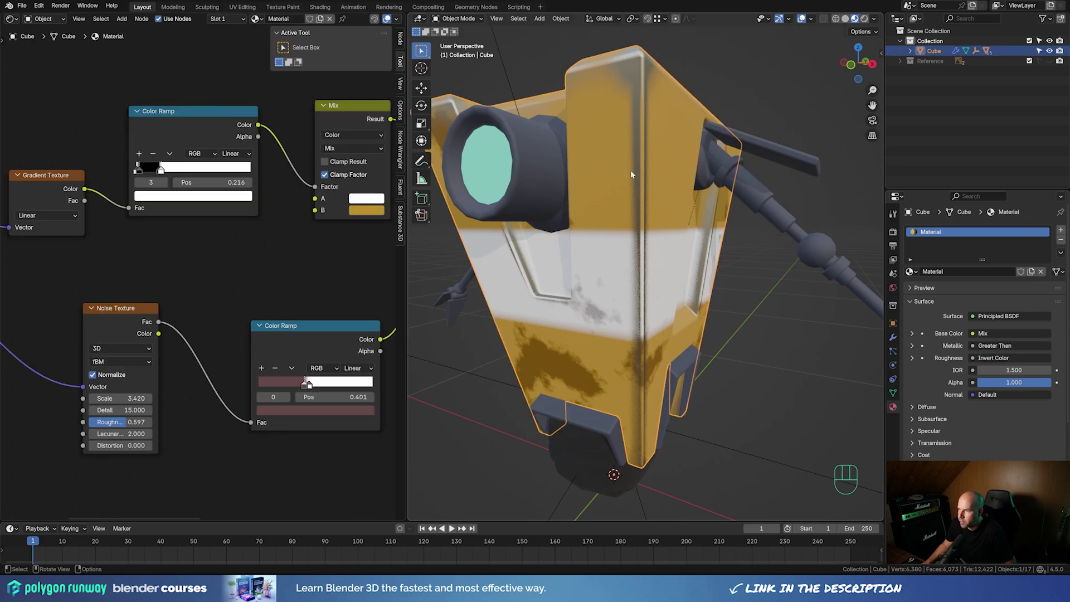
{"action": "scroll", "coordinate": [316, 235], "scroll_direction": "down", "scroll_amount": 5}
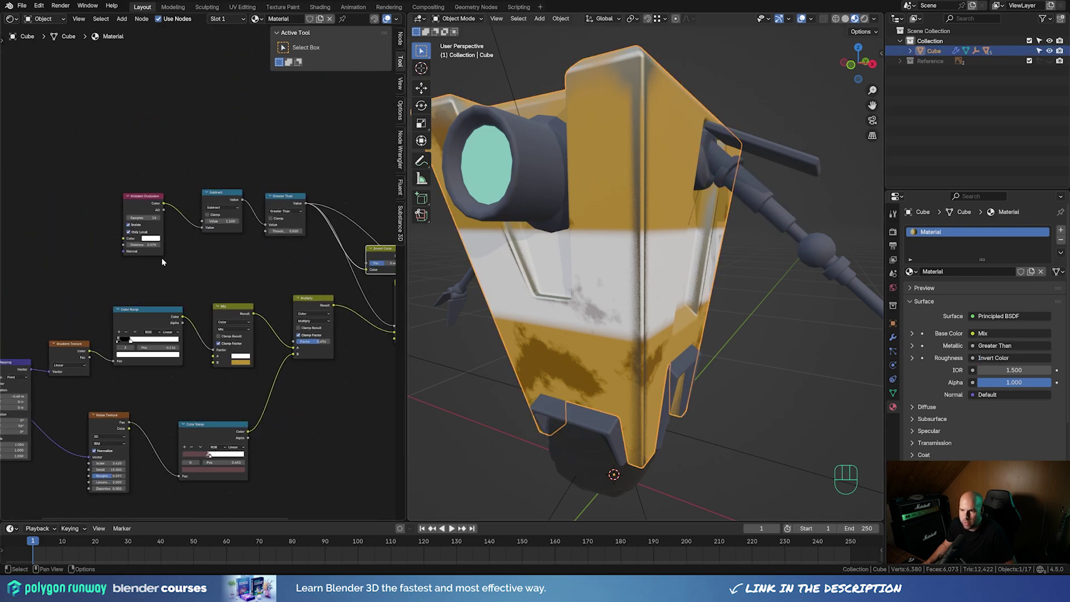
Copy the Ambient Occlusion, Subtract and Greater Than nodes from the body's material into the arm's material, placing them before the Principled BSDF
{"action": "left_click_drag", "start_coordinate": [55, 109], "coordinate": [293, 274]}
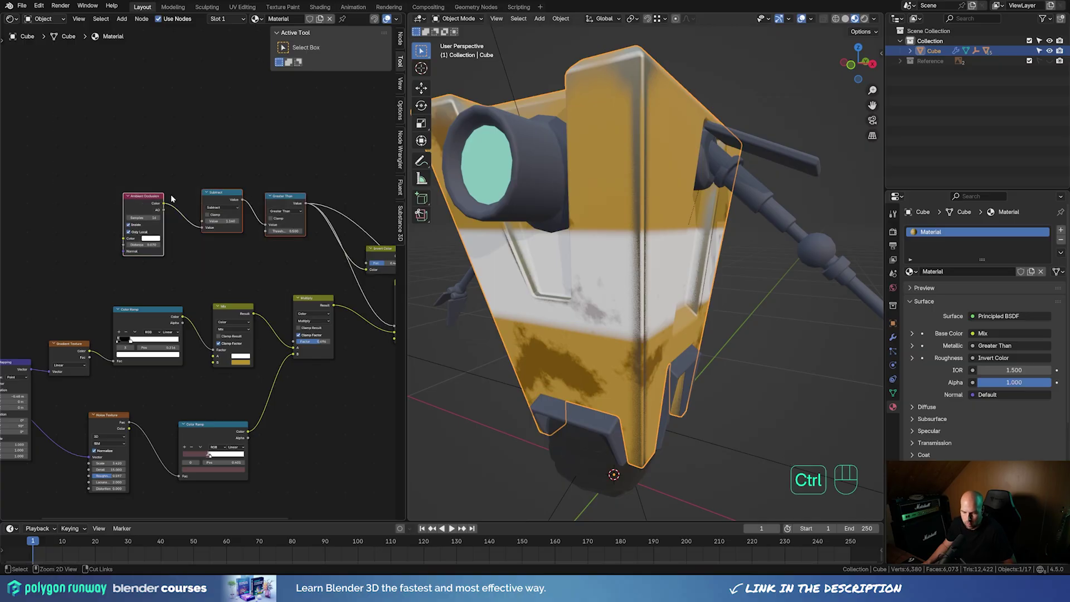
{"action": "left_click", "coordinate": [784, 206]}
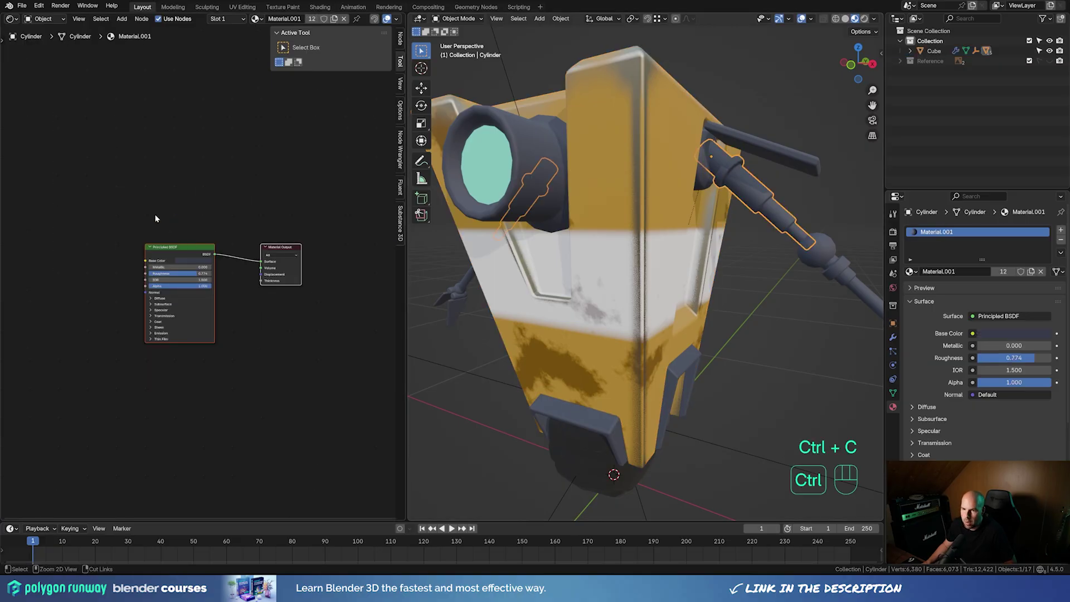
{"action": "key", "text": "ctrl+v"}
{"action": "key", "text": "g"}
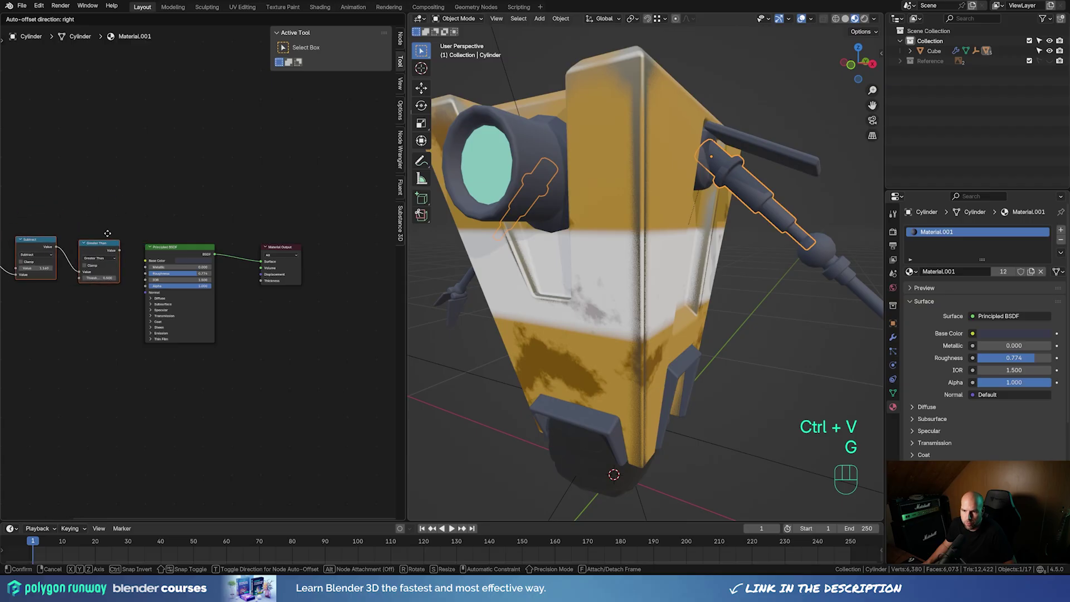
{"action": "left_click", "coordinate": [122, 188]}
{"action": "middle_click_drag", "start_coordinate": [122, 188], "coordinate": [175, 166]}
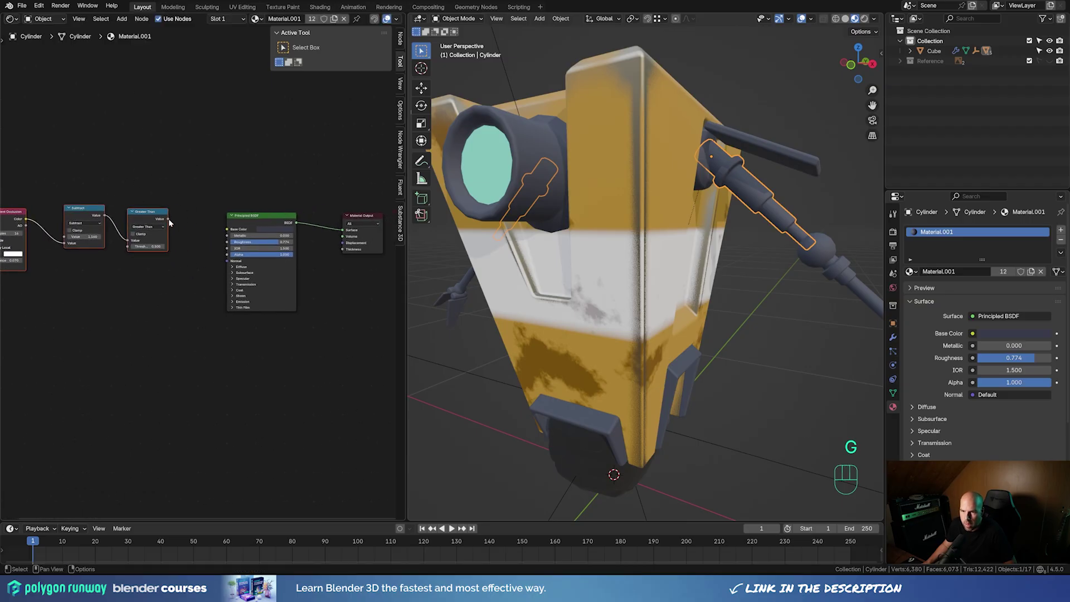
Preview the Greater Than output on the arm parts, adjust the Ambient Occlusion Distance and set the Subtract value to 1.370
{"action": "left_click", "coordinate": [168, 219], "text": "ctrl+shift"}
{"action": "scroll", "coordinate": [734, 280], "scroll_direction": "down", "scroll_amount": 1}
{"action": "middle_click_drag", "start_coordinate": [772, 285], "coordinate": [693, 268]}
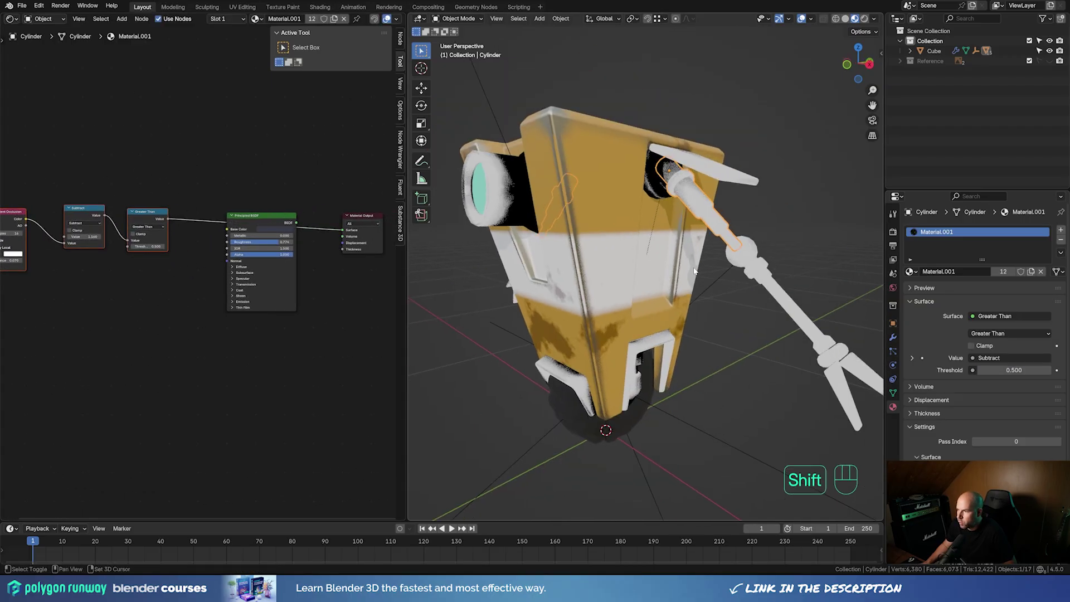
{"action": "middle_click_drag", "start_coordinate": [109, 262], "coordinate": [225, 270]}
{"action": "scroll", "coordinate": [159, 263], "scroll_direction": "up", "scroll_amount": 5}
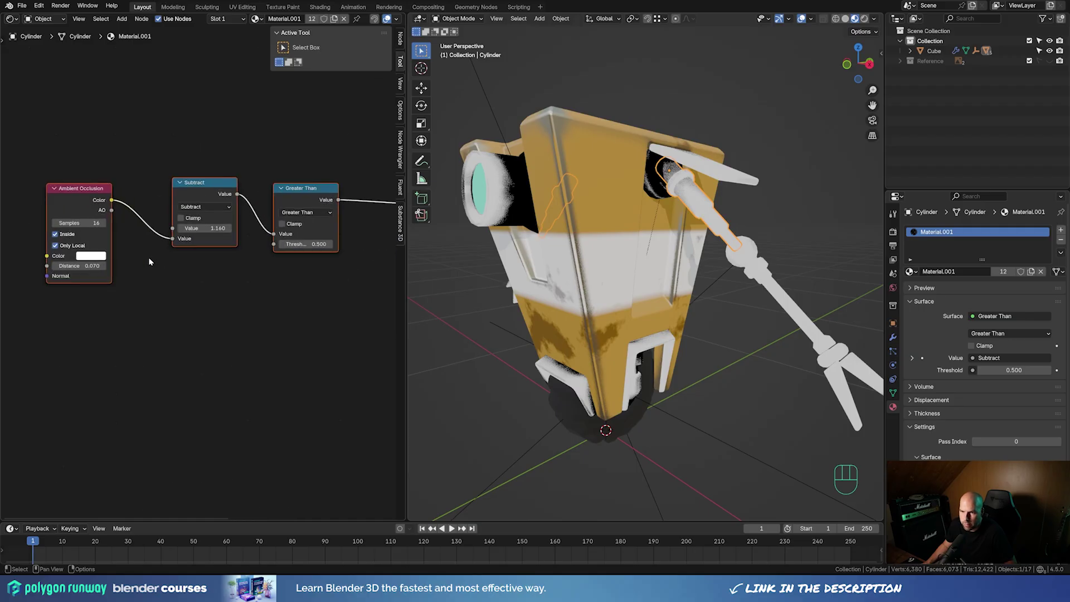
{"action": "mouse_move", "coordinate": [85, 266]}
{"action": "left_mouse_down", "text": "shift"}
{"action": "mouse_move", "coordinate": [62, 266]}
{"action": "mouse_move", "coordinate": [71, 266]}
{"action": "left_mouse_up", "text": "shift"}
{"action": "left_click_drag", "start_coordinate": [188, 230], "coordinate": [207, 230], "text": "shift"}
Add a Mix Color node after Greater Than and feed the Greater Than value into its Factor
{"action": "middle_click_drag", "start_coordinate": [291, 282], "coordinate": [119, 308]}
{"action": "key", "text": "shift+a"}
{"action": "mouse_move", "coordinate": [243, 289]}
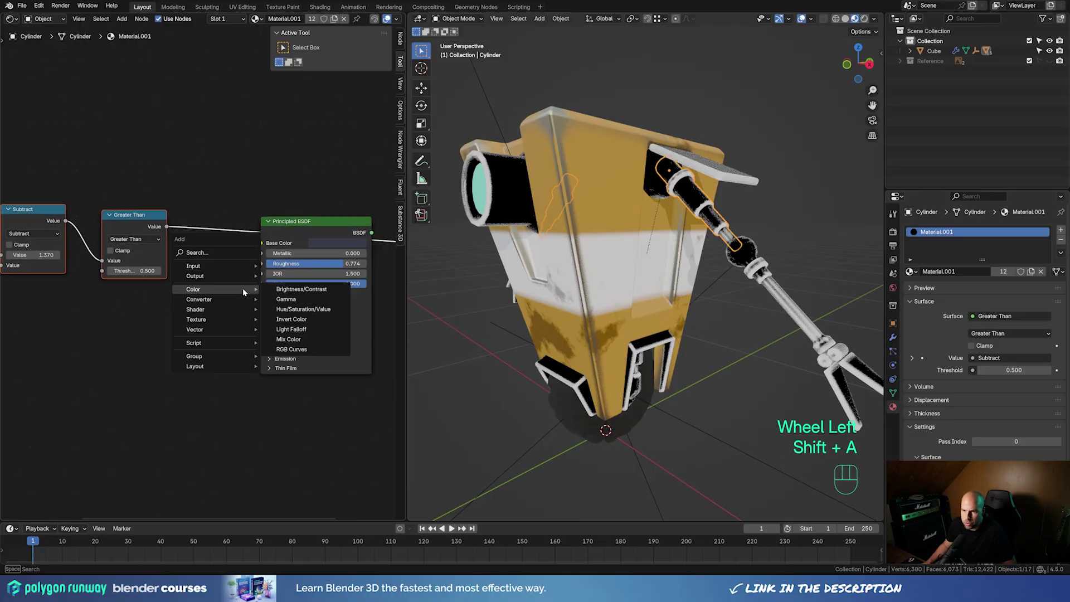
{"action": "left_click", "coordinate": [288, 338]}
{"action": "left_click", "coordinate": [232, 251]}
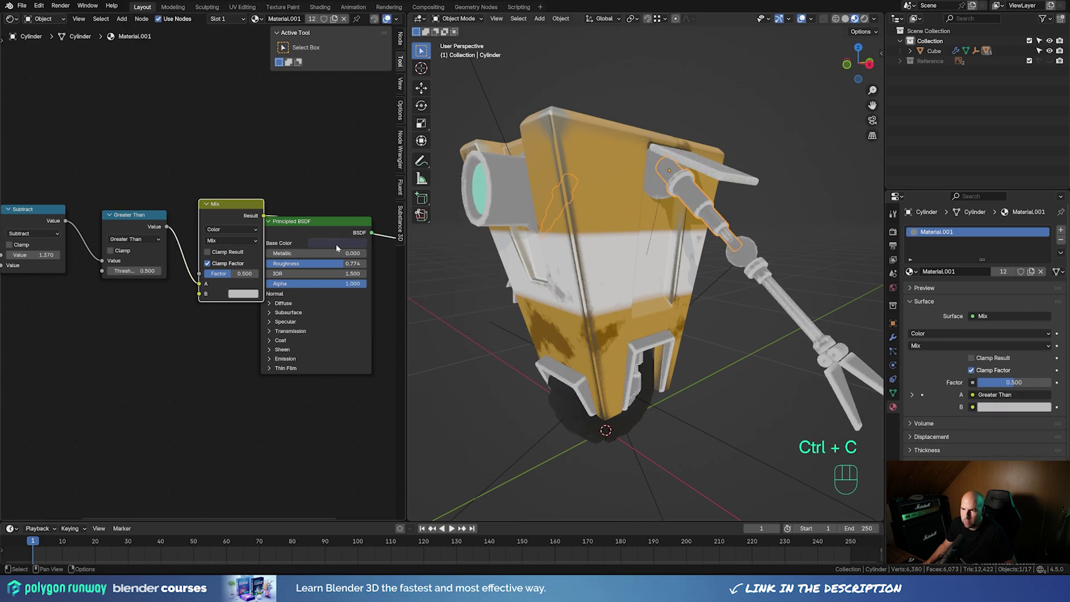
{"action": "left_click_drag", "start_coordinate": [198, 284], "coordinate": [199, 273]}
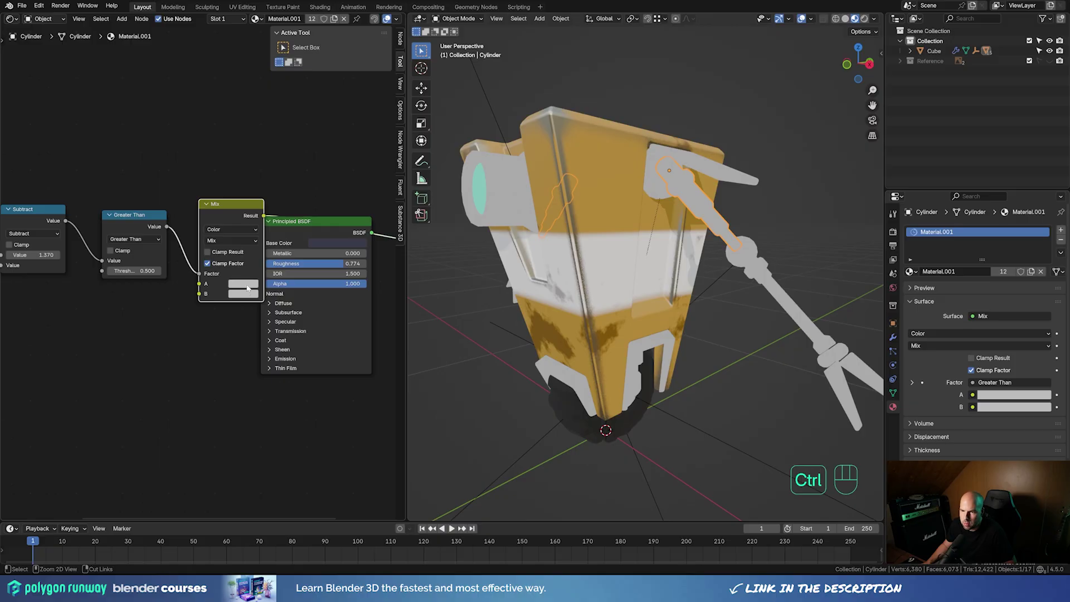
Copy the arm's base colour into both Mix colours and lighten colour B to a Value of 0.251
{"action": "key", "text": "ctrl+v"}
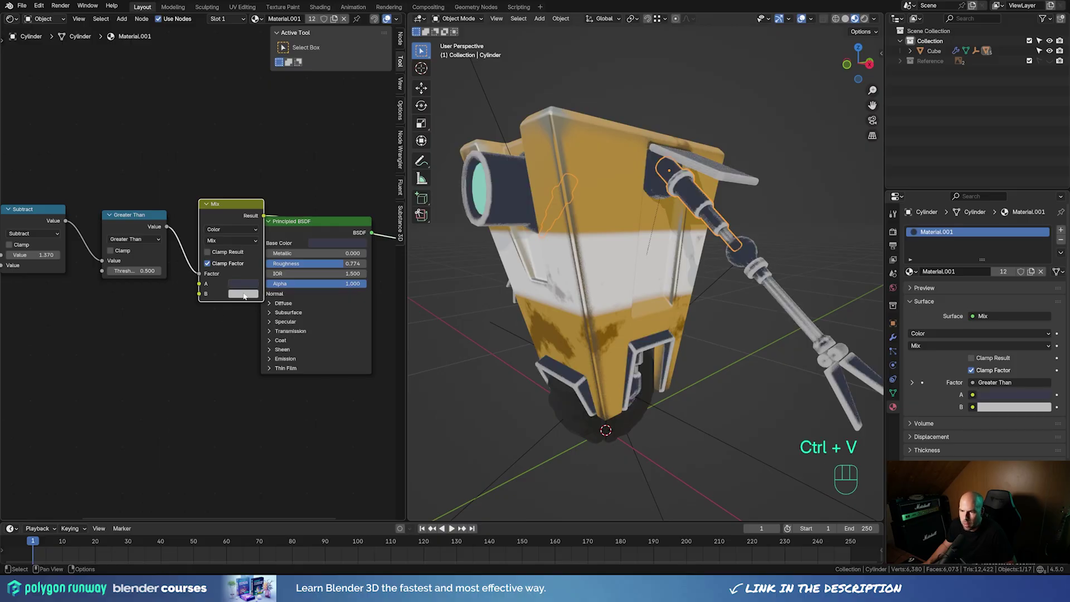
{"action": "key", "text": "ctrl+v"}
{"action": "left_click", "coordinate": [255, 293]}
{"action": "mouse_move", "coordinate": [312, 191]}
{"action": "left_mouse_down"}
{"action": "mouse_move", "coordinate": [312, 162]}
{"action": "mouse_move", "coordinate": [312, 179]}
{"action": "left_mouse_up"}
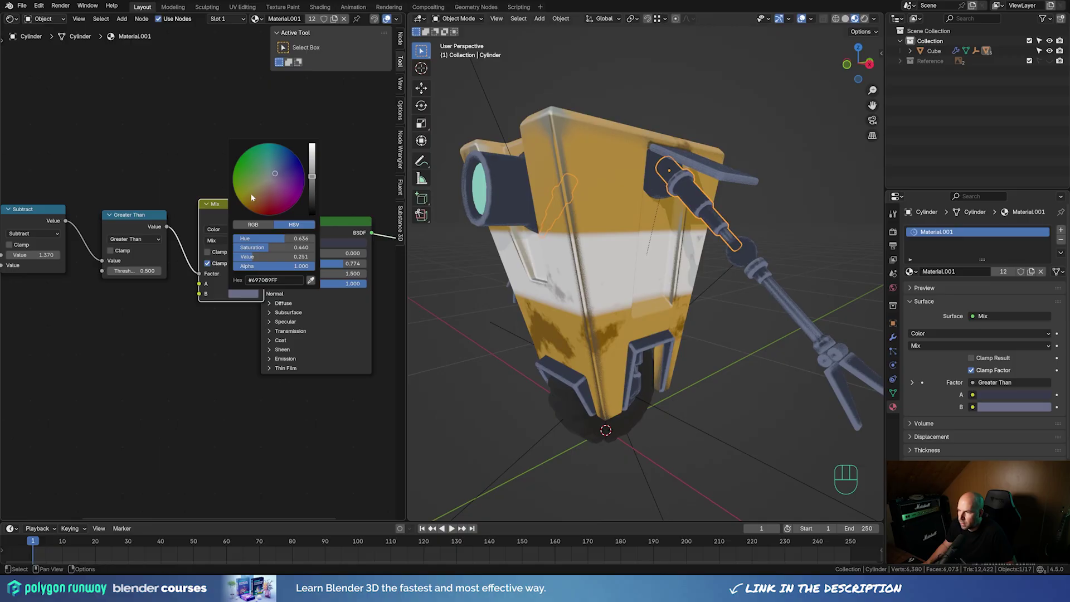
Connect the Mix result to the Principled BSDF's Base Color and save the file
{"action": "middle_click_drag", "start_coordinate": [351, 180], "coordinate": [303, 175]}
{"action": "left_click_drag", "start_coordinate": [258, 217], "coordinate": [273, 179]}
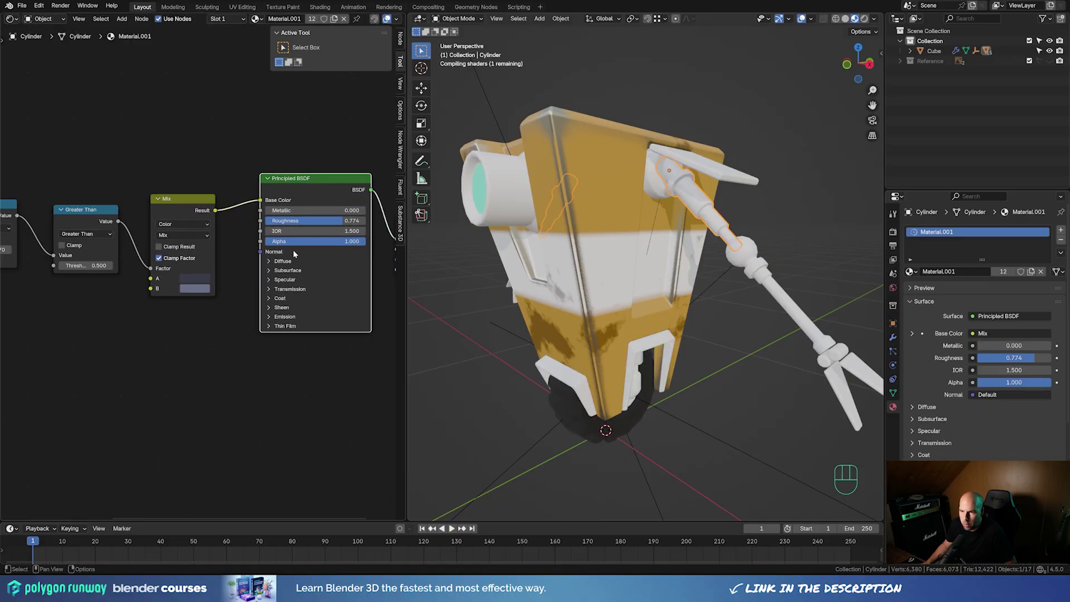
{"action": "middle_click_drag", "start_coordinate": [216, 316], "coordinate": [155, 355]}
{"action": "middle_click_drag", "start_coordinate": [676, 268], "coordinate": [616, 204]}
{"action": "scroll", "coordinate": [736, 259], "scroll_direction": "down", "scroll_amount": 6}
{"action": "scroll", "coordinate": [684, 253], "scroll_direction": "up", "scroll_amount": 4}
{"action": "key", "text": "ctrl+s"}
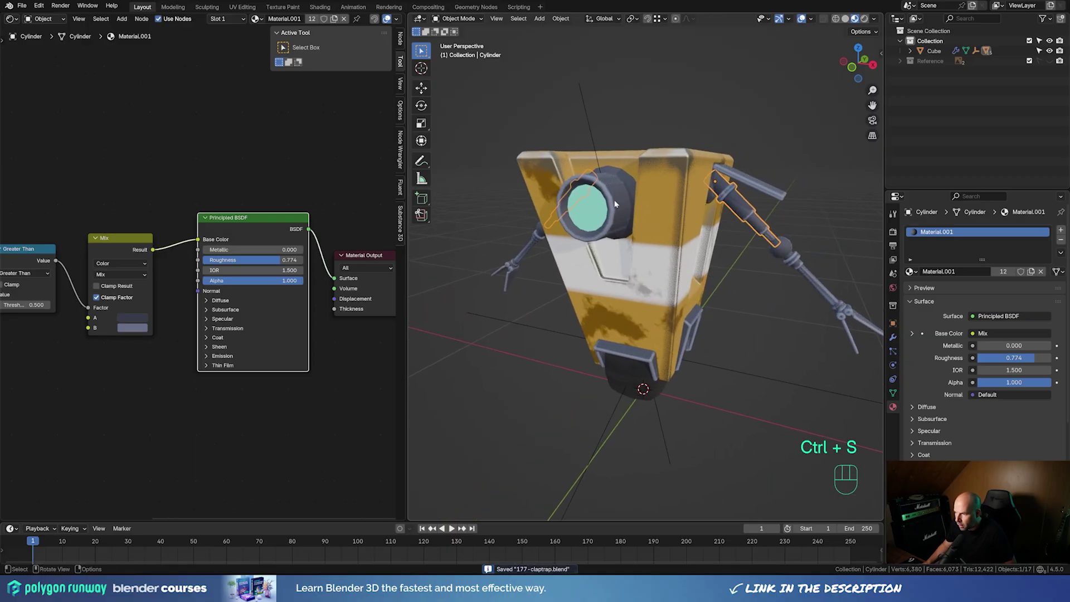
Add a blank Grease Pencil object and give it a Line Art modifier
{"action": "left_click", "coordinate": [680, 216]}
{"action": "key", "text": "shift+a"}
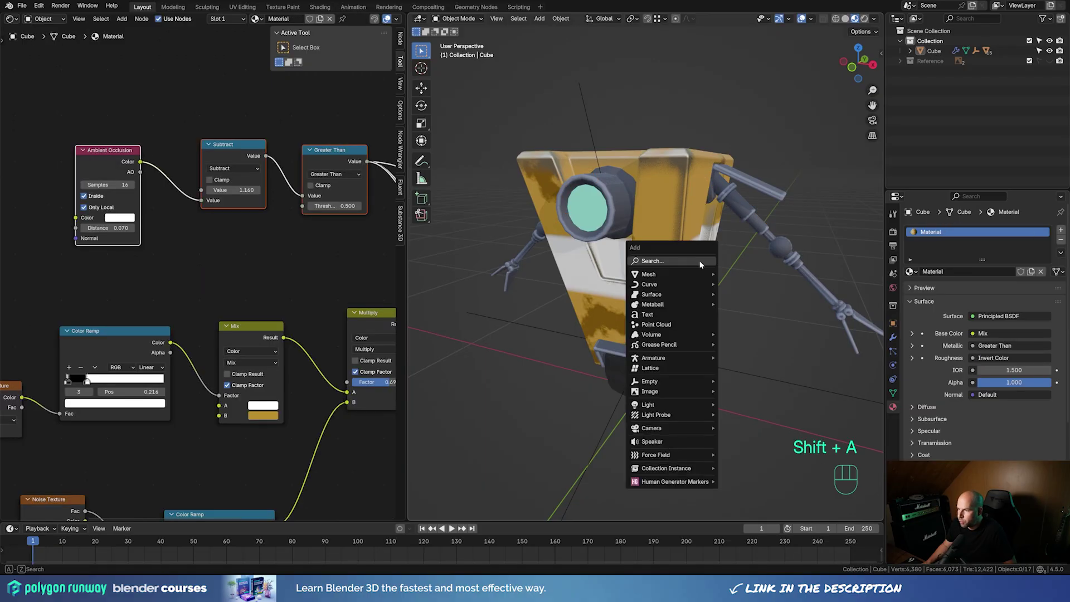
{"action": "mouse_move", "coordinate": [688, 347]}
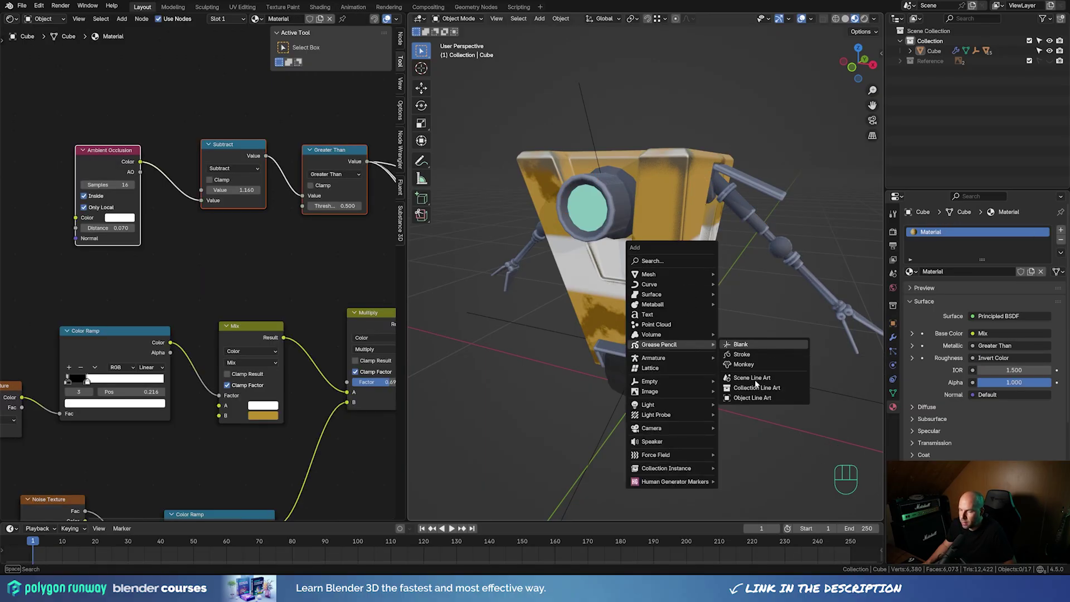
{"action": "left_click", "coordinate": [749, 344]}
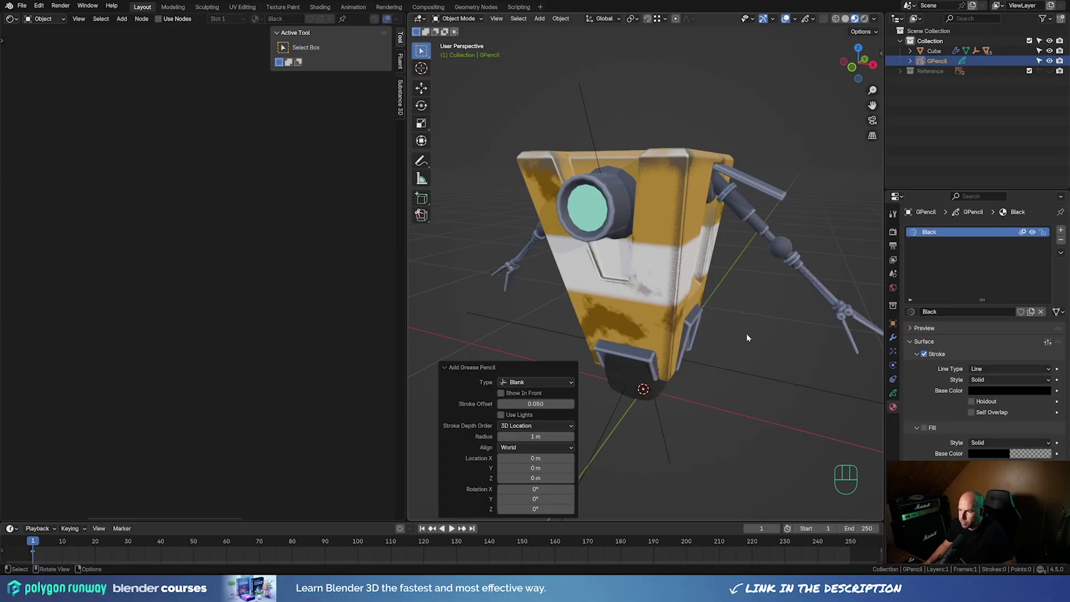
{"action": "left_click", "coordinate": [892, 337]}
{"action": "left_click", "coordinate": [994, 230]}
{"action": "left_click", "coordinate": [990, 229]}
{"action": "mouse_move", "coordinate": [990, 230]}
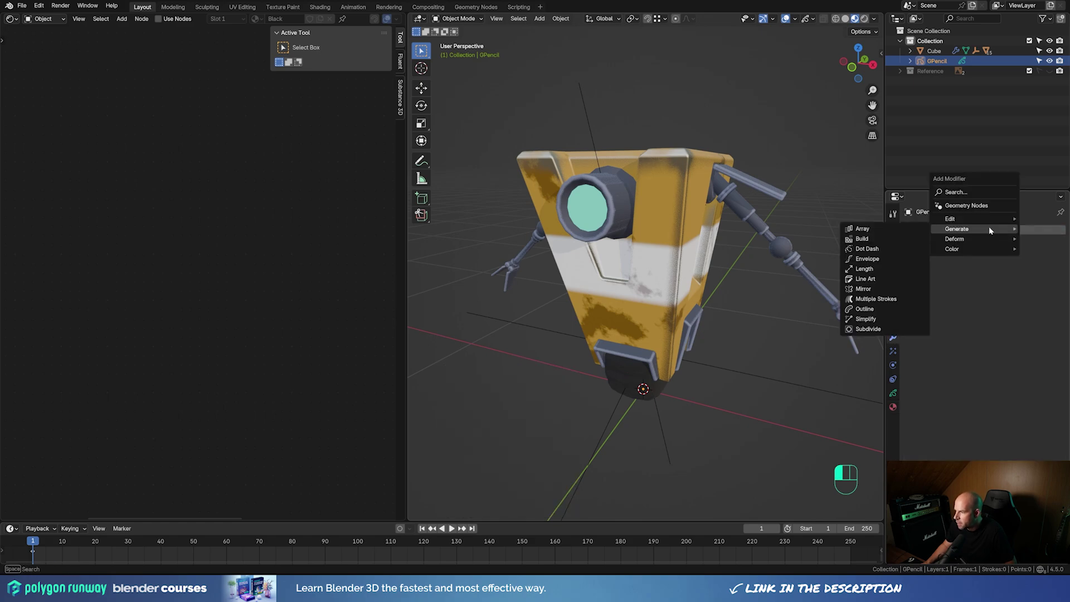
{"action": "left_click", "coordinate": [879, 278]}
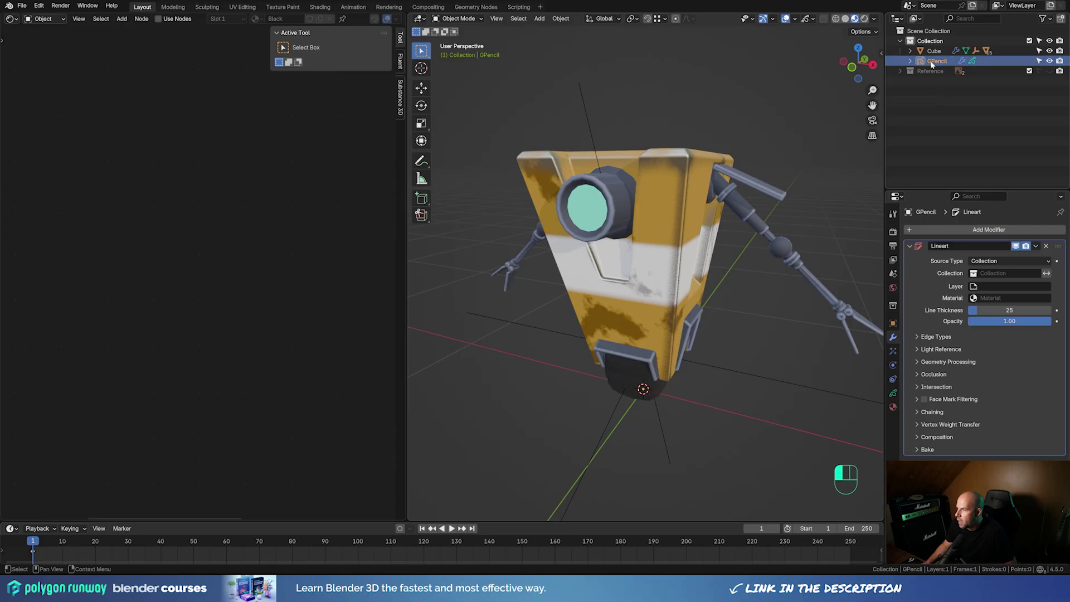
Move the Grease Pencil object out to the Scene Collection and set its Line Art source to Collection, layer to Layer and material to Black
{"action": "left_click_drag", "start_coordinate": [934, 62], "coordinate": [928, 141]}
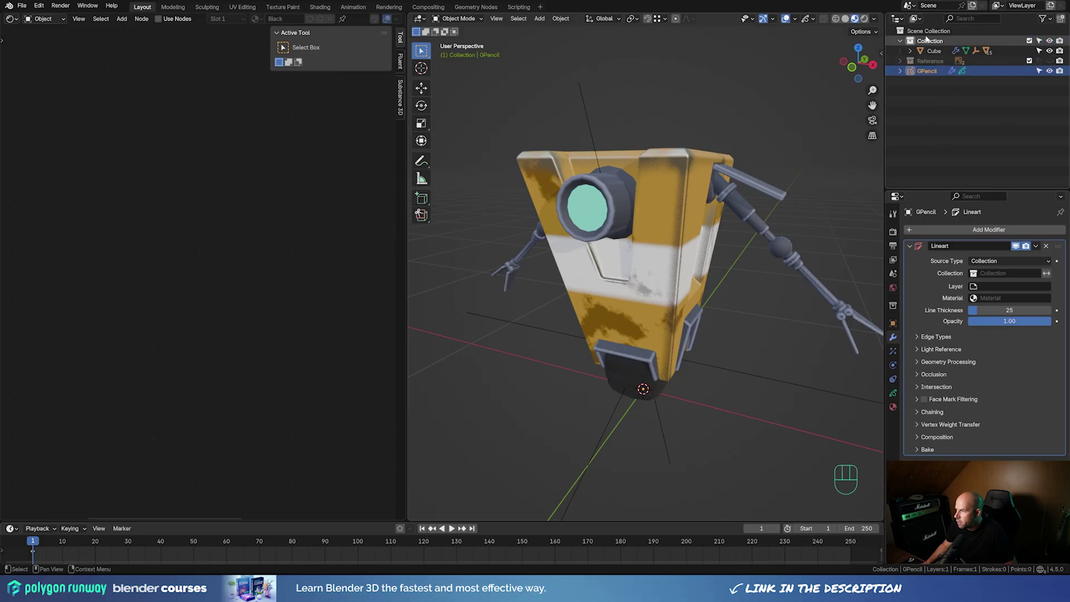
{"action": "left_click", "coordinate": [1003, 273]}
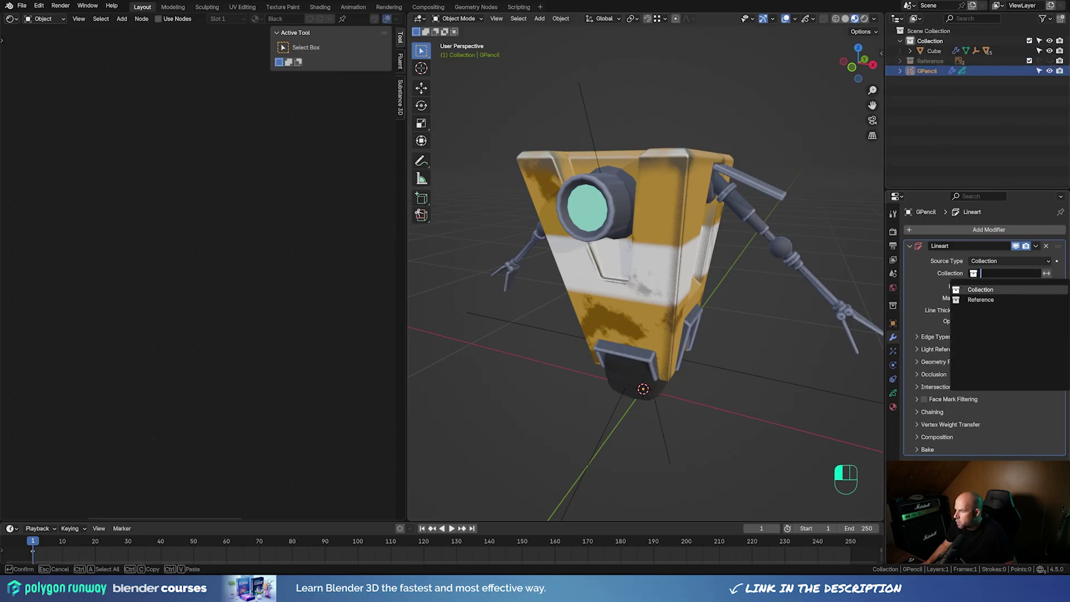
{"action": "left_click", "coordinate": [998, 289]}
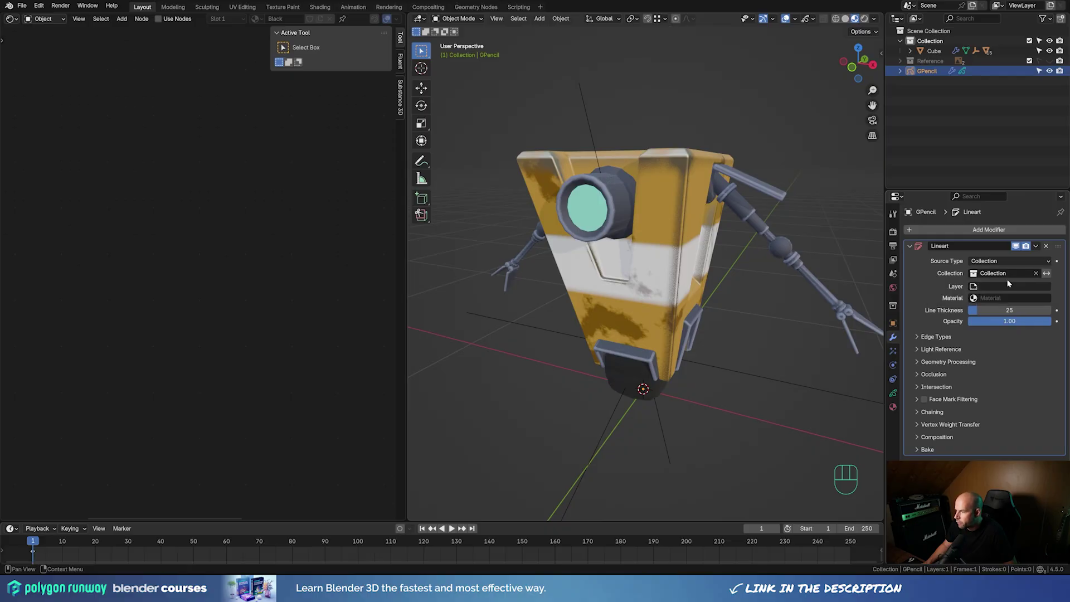
{"action": "left_click", "coordinate": [981, 286]}
{"action": "left_click", "coordinate": [978, 300]}
{"action": "left_click", "coordinate": [982, 299]}
{"action": "left_click", "coordinate": [982, 314]}
Add a camera and align it to the current view of the robot
{"action": "scroll", "coordinate": [676, 292], "scroll_direction": "down", "scroll_amount": 1}
{"action": "key", "text": "shift+a"}
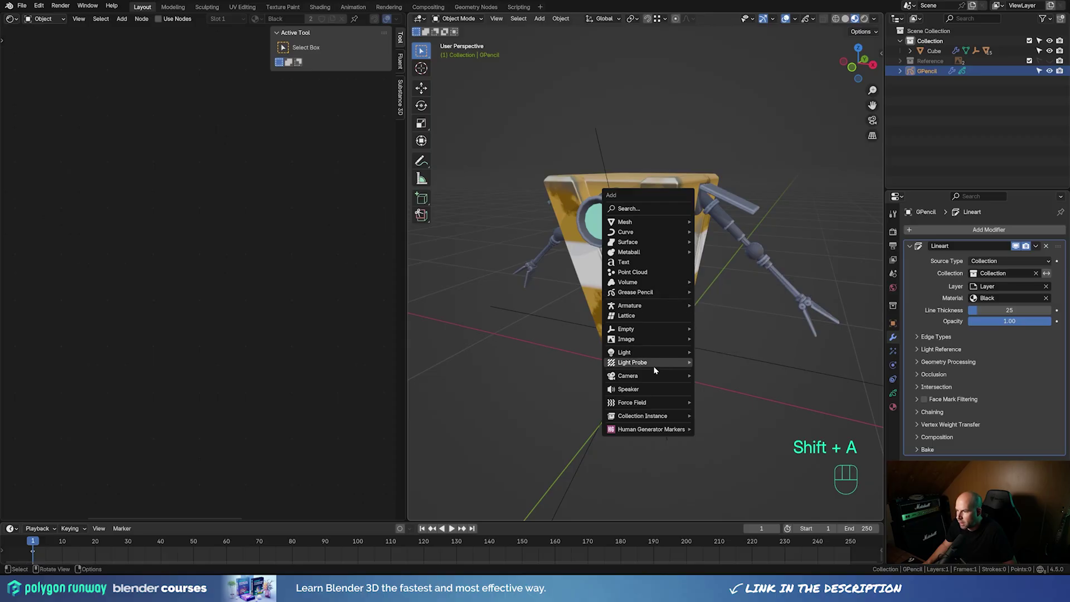
{"action": "mouse_move", "coordinate": [691, 372]}
{"action": "left_click", "coordinate": [734, 379]}
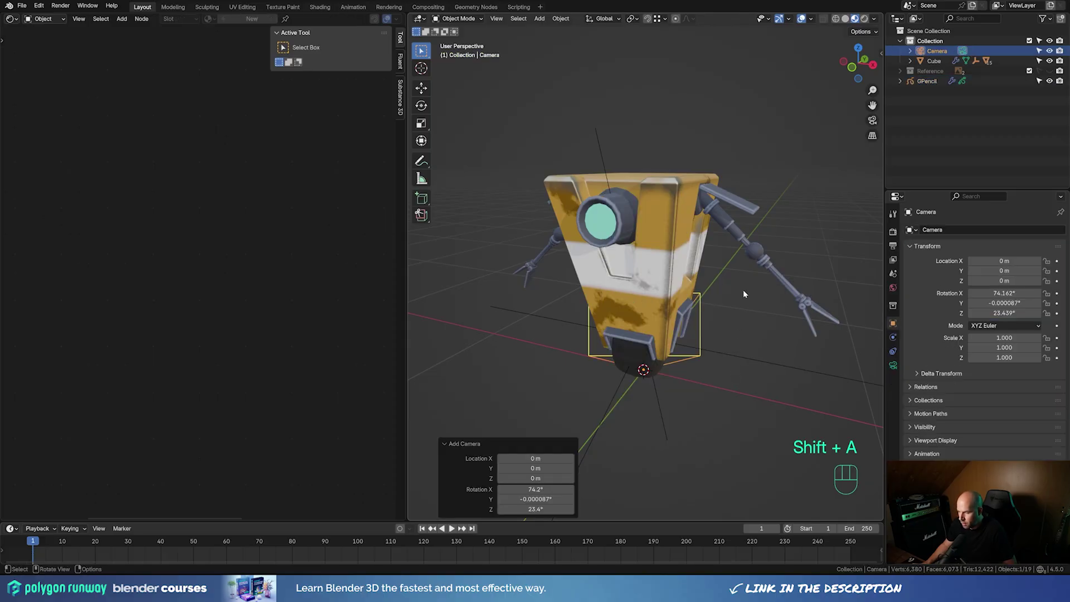
{"action": "key", "text": "ctrl+alt+KP_0"}
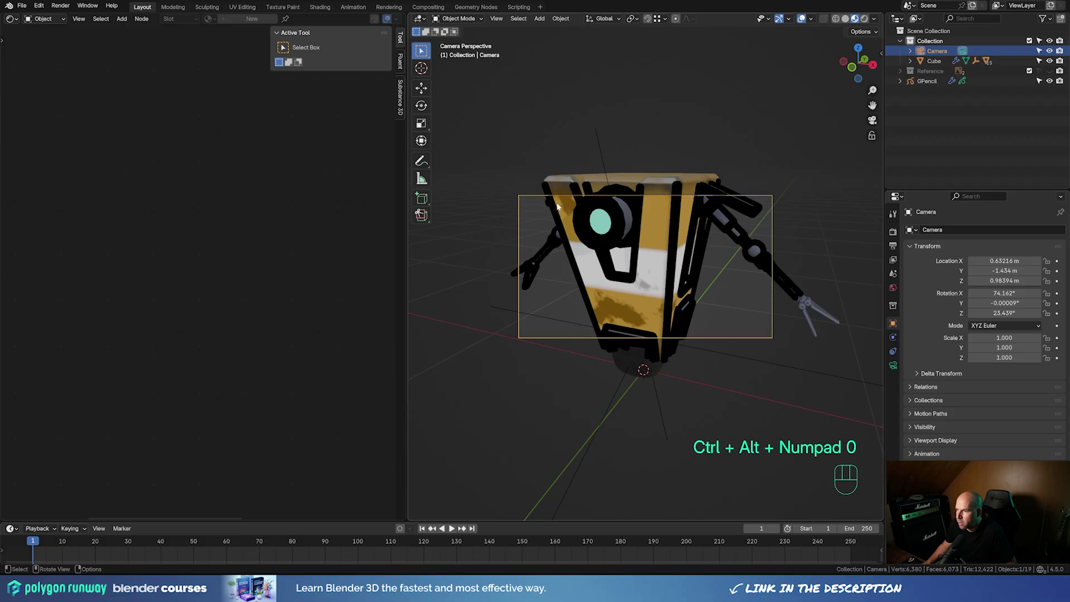
{"action": "scroll", "coordinate": [675, 267], "scroll_direction": "up", "scroll_amount": 3}
{"action": "scroll", "coordinate": [676, 278], "scroll_direction": "down", "scroll_amount": 2}
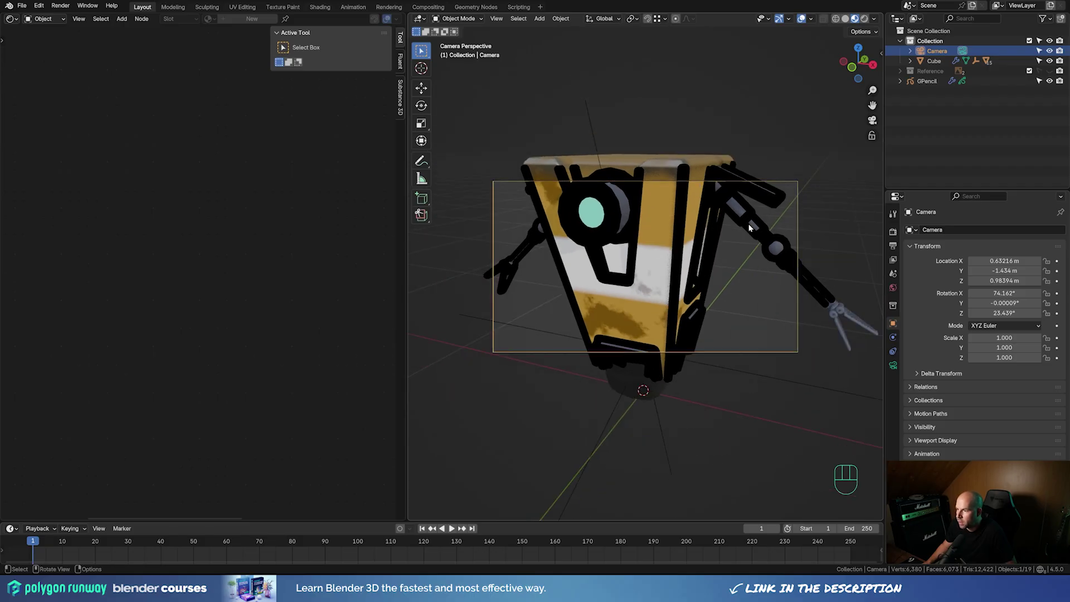
Widen the 3D viewport, lock the camera to the view and pull it back until the whole robot is framed, then unlock it
{"action": "left_click_drag", "start_coordinate": [403, 252], "coordinate": [276, 239]}
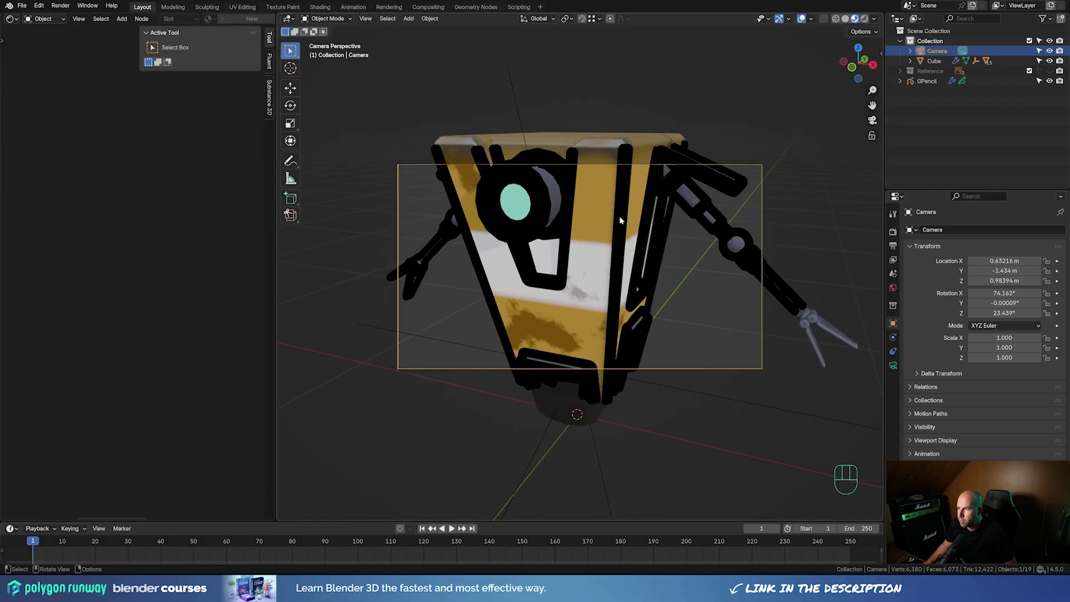
{"action": "key", "text": "n"}
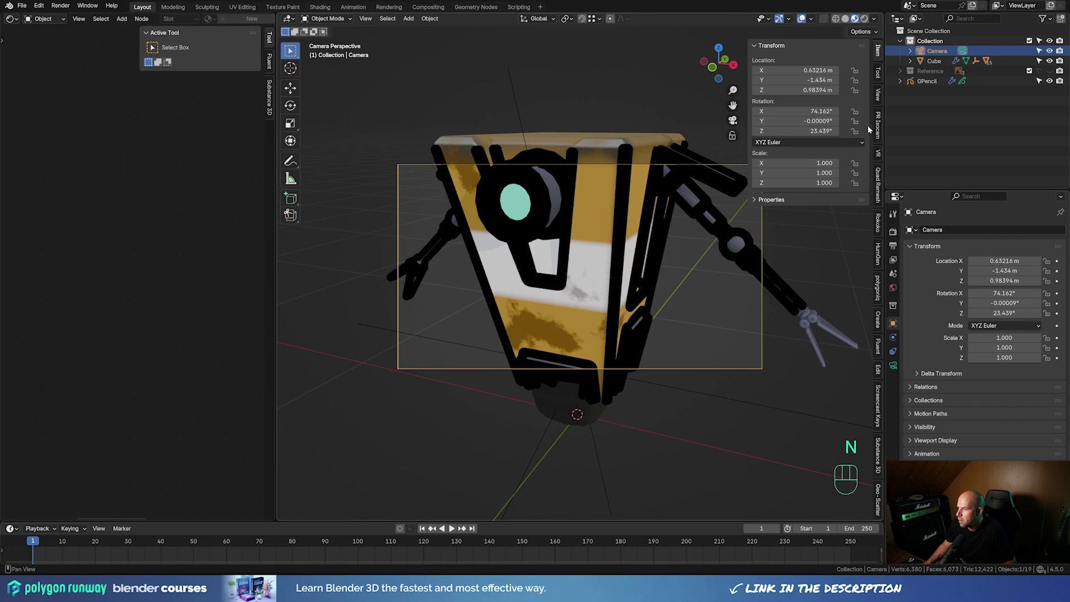
{"action": "left_click", "coordinate": [878, 93]}
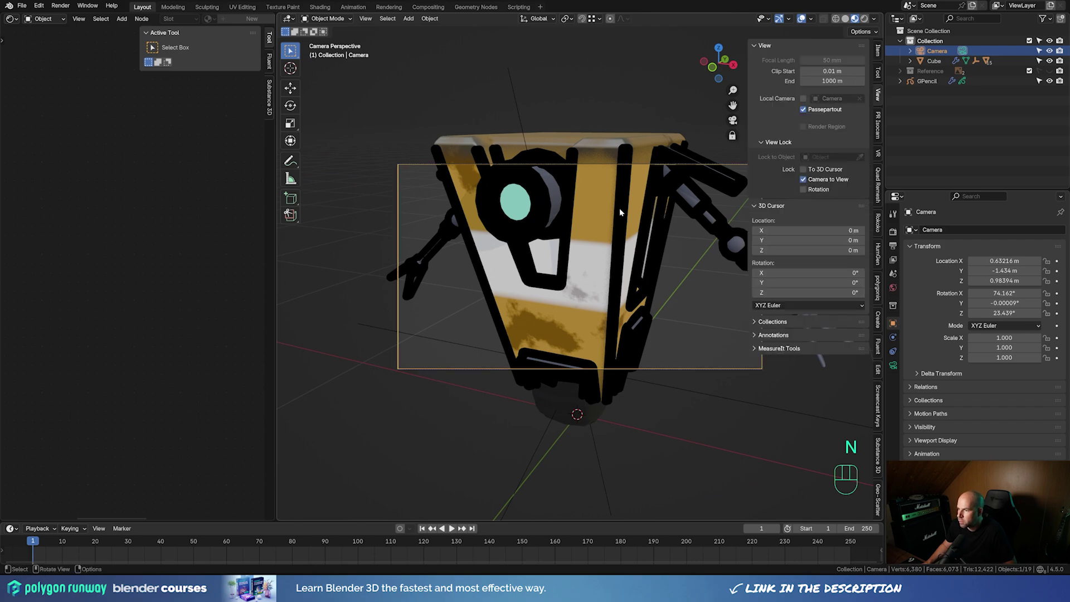
{"action": "scroll", "coordinate": [619, 210], "scroll_direction": "down", "scroll_amount": 4}
{"action": "middle_click_drag", "start_coordinate": [620, 211], "coordinate": [626, 243], "text": "shift"}
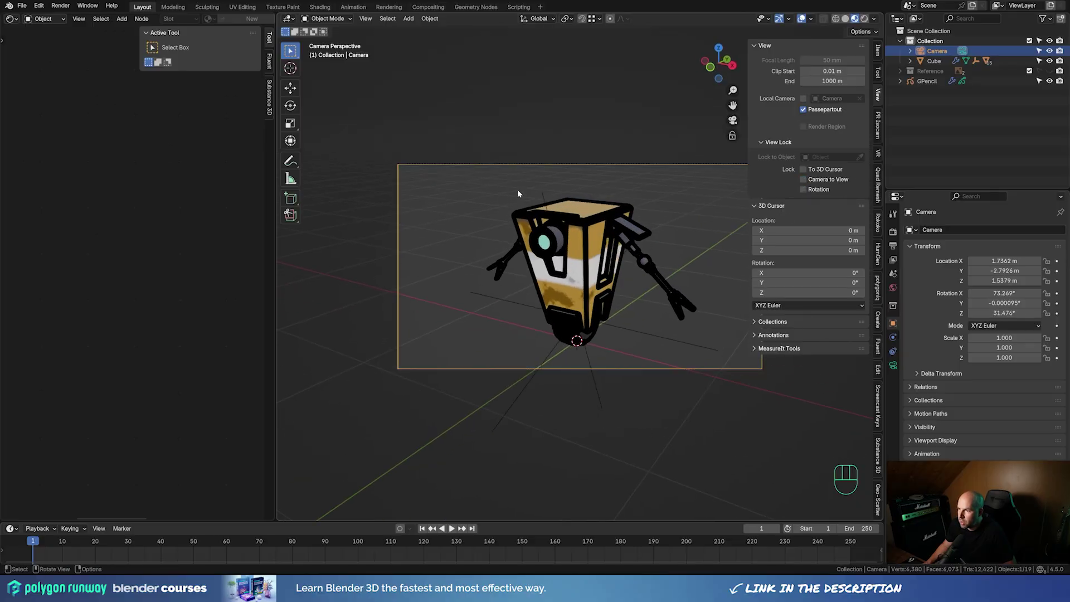
{"action": "middle_click_drag", "start_coordinate": [518, 194], "coordinate": [641, 243]}
{"action": "key", "text": "KP_0"}
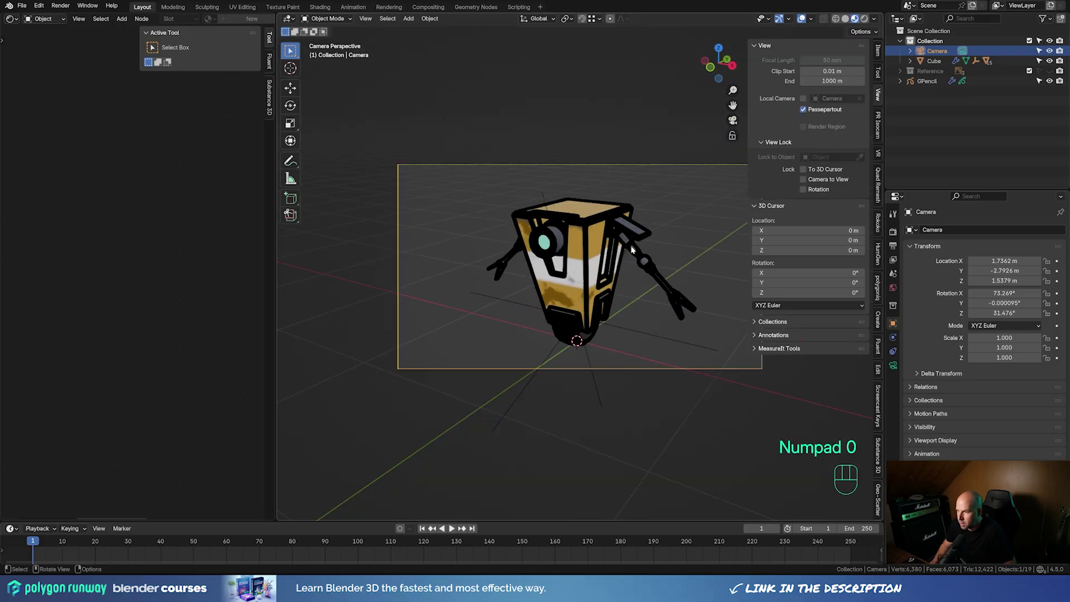
Lock the camera to the view again, refine its angle and framing on the robot, and release the lock
{"action": "left_click", "coordinate": [803, 179]}
{"action": "mouse_move", "coordinate": [601, 268]}
{"action": "middle_mouse_down"}
{"action": "mouse_move", "coordinate": [681, 267]}
{"action": "mouse_move", "coordinate": [649, 232]}
{"action": "mouse_move", "coordinate": [568, 277]}
{"action": "mouse_move", "coordinate": [607, 271]}
{"action": "middle_mouse_up"}
{"action": "scroll", "coordinate": [574, 270], "scroll_direction": "up", "scroll_amount": 1}
{"action": "scroll", "coordinate": [591, 279], "scroll_direction": "down", "scroll_amount": 1}
{"action": "middle_click_drag", "start_coordinate": [607, 271], "coordinate": [601, 264], "text": "shift"}
{"action": "middle_click_drag", "start_coordinate": [626, 265], "coordinate": [620, 259]}
{"action": "left_click", "coordinate": [803, 180]}
{"action": "key", "text": "n"}
{"action": "mouse_move", "coordinate": [696, 277]}
{"action": "middle_mouse_down"}
{"action": "mouse_move", "coordinate": [683, 289]}
{"action": "mouse_move", "coordinate": [700, 256]}
{"action": "middle_mouse_up"}
{"action": "key", "text": "KP_0"}
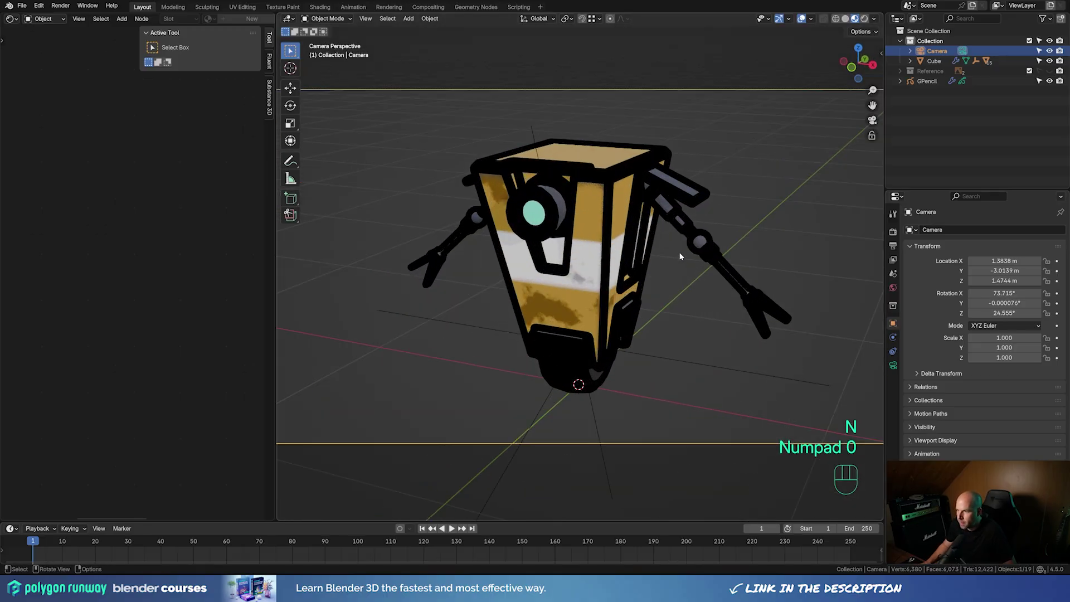
{"action": "left_click", "coordinate": [653, 166]}
{"action": "key", "text": "r"}
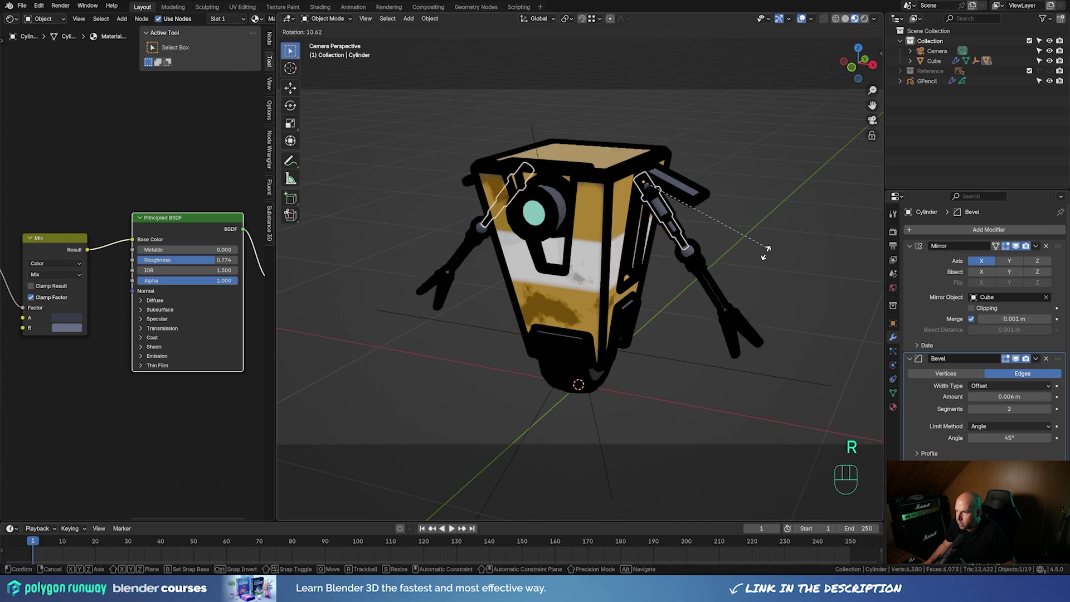
{"action": "key", "text": "y"}
{"action": "key", "text": "Escape"}
Rotate the robot's upper arm forward as seen from the side
{"action": "middle_click_drag", "start_coordinate": [733, 227], "coordinate": [719, 256]}
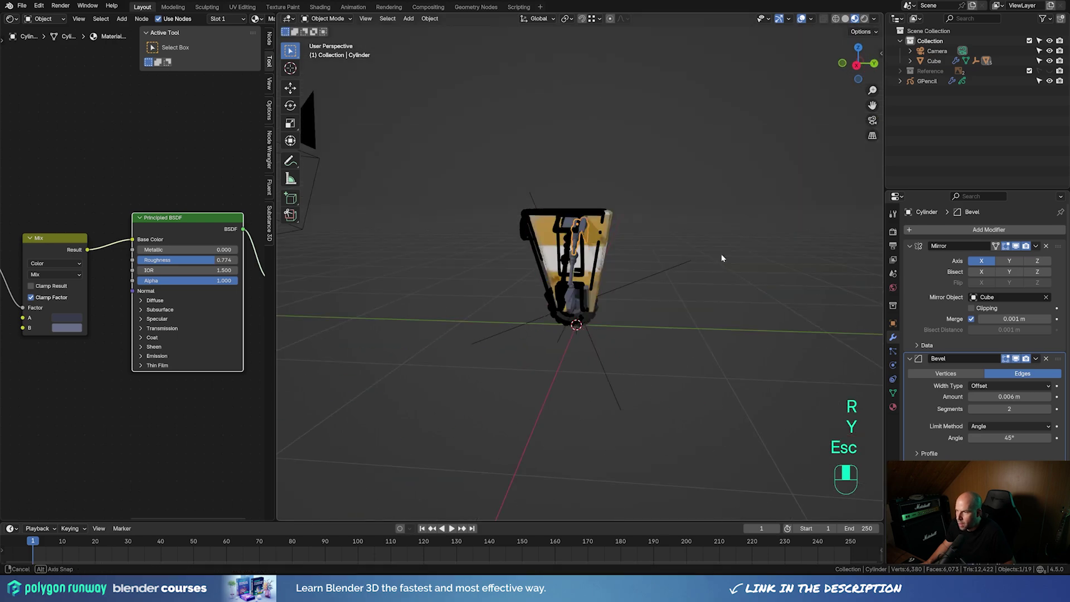
{"action": "key", "text": "r"}
{"action": "left_click", "coordinate": [666, 296]}
Rotate the forearm upward from the side view so the arm bends at the elbow
{"action": "left_click", "coordinate": [549, 264]}
{"action": "key", "text": "r"}
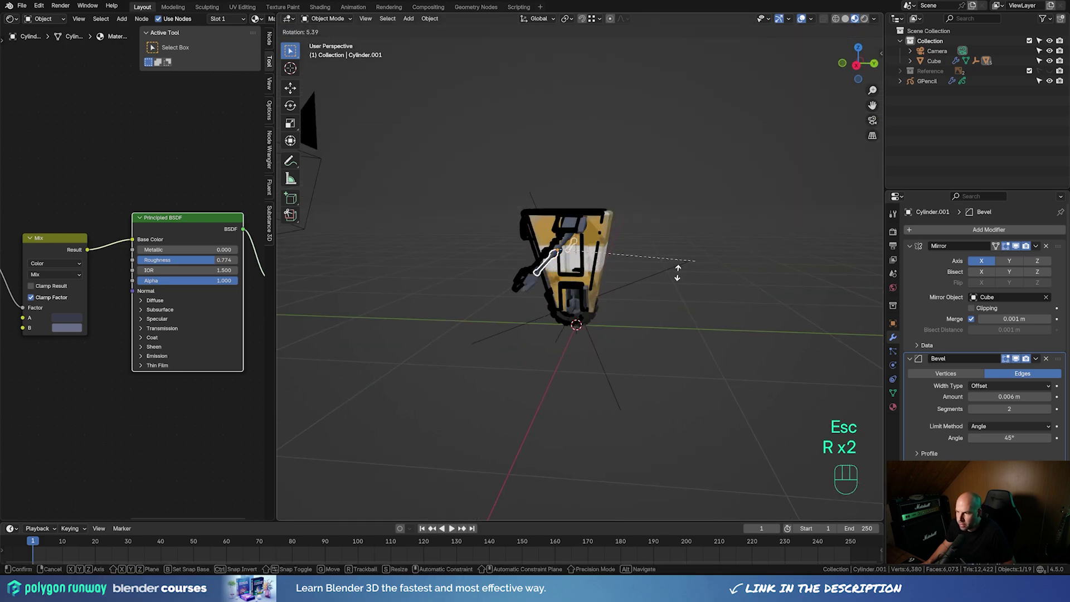
{"action": "left_click", "coordinate": [556, 322]}
{"action": "middle_click_drag", "start_coordinate": [705, 262], "coordinate": [700, 272]}
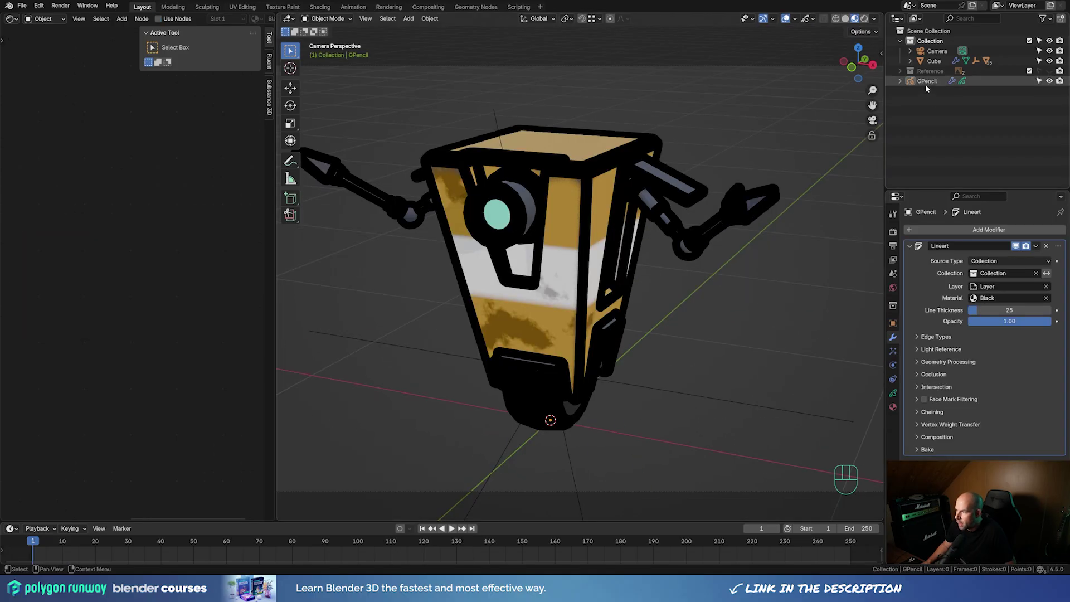
Select the Line Art object and set its line thickness to 10
{"action": "left_click", "coordinate": [926, 82]}
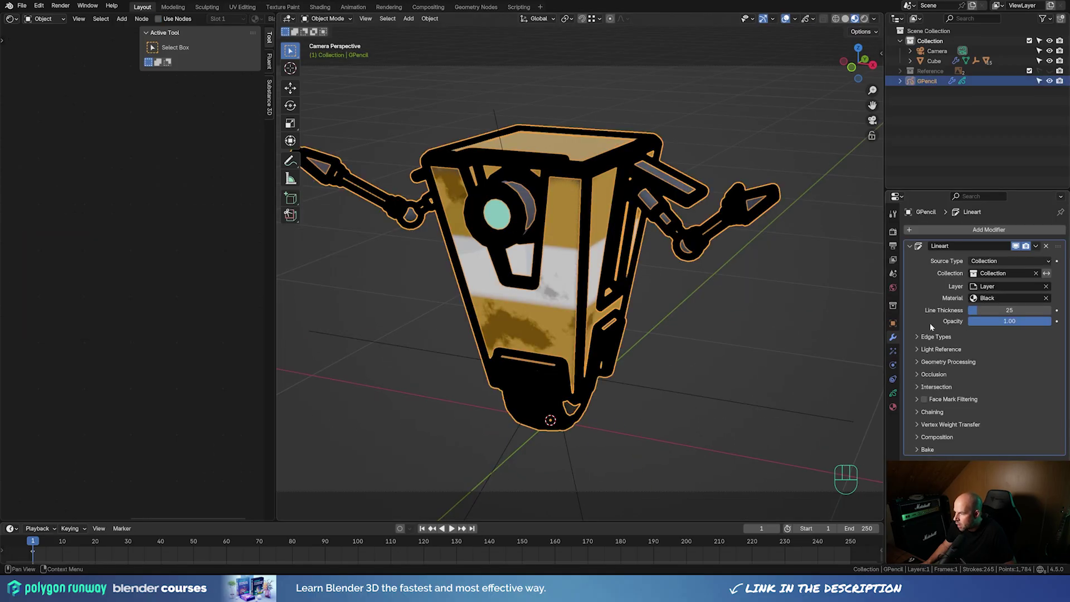
{"action": "left_click_drag", "start_coordinate": [992, 312], "coordinate": [973, 310], "text": "shift"}
{"action": "left_click", "coordinate": [979, 311]}
{"action": "type", "text": "10"}
{"action": "key", "text": "Return"}
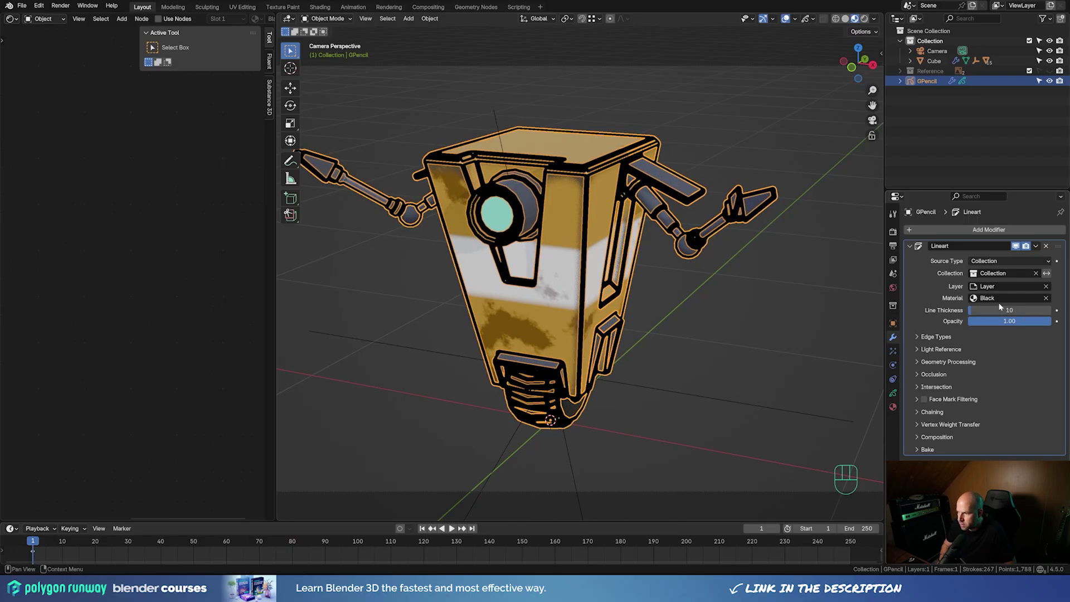
Reduce the outline thickness to 8 and check the robot through the camera
{"action": "left_click", "coordinate": [984, 310]}
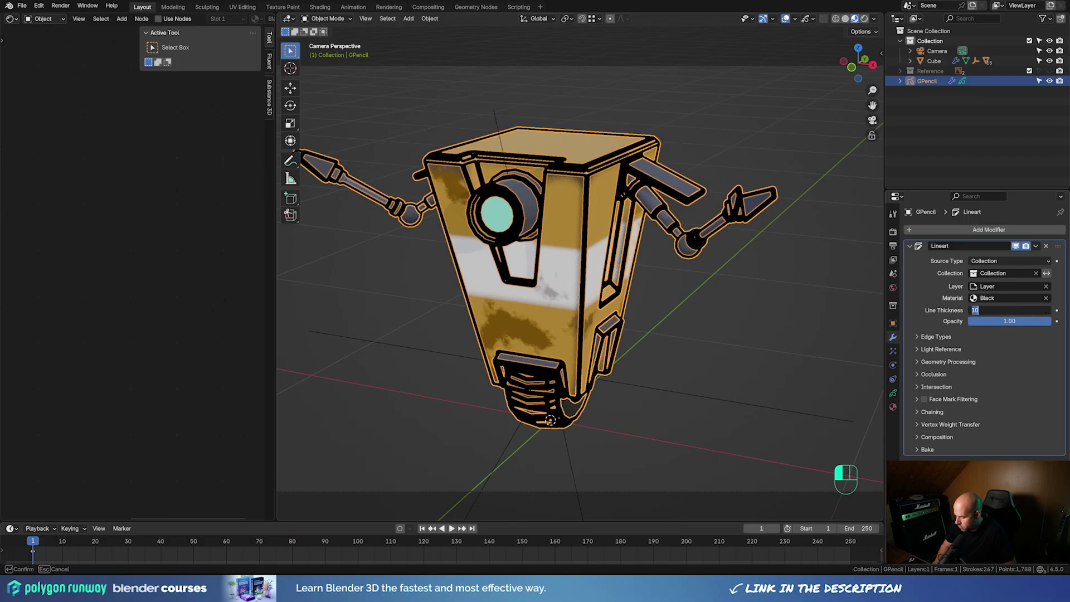
{"action": "type", "text": "8"}
{"action": "key", "text": "Return"}
{"action": "left_click", "coordinate": [763, 296]}
{"action": "key", "text": "KP_0"}
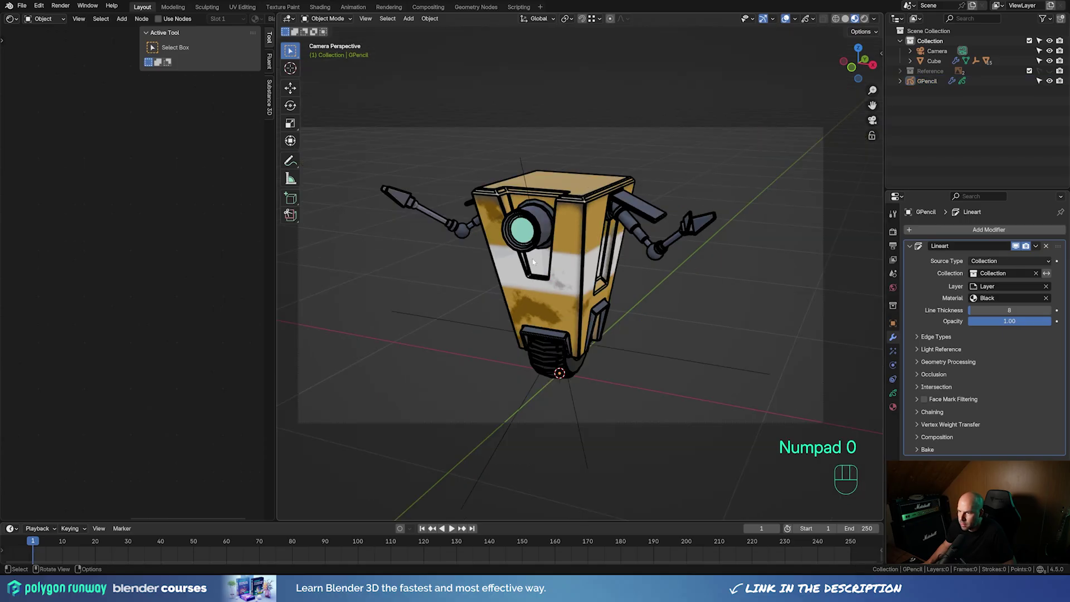
Try tilting and turning the robot's body freely with trackball rotation in the camera view
{"action": "left_click", "coordinate": [581, 224]}
{"action": "key", "text": "r"}
{"action": "key", "text": "r"}
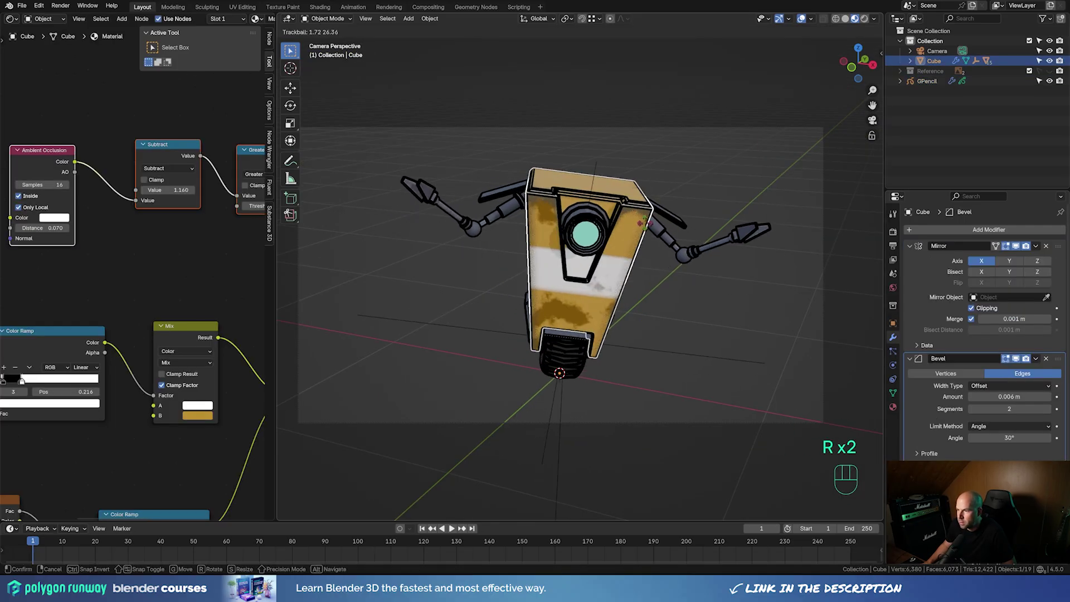
{"action": "left_click", "coordinate": [641, 223]}
{"action": "key", "text": "r"}
{"action": "key", "text": "r"}
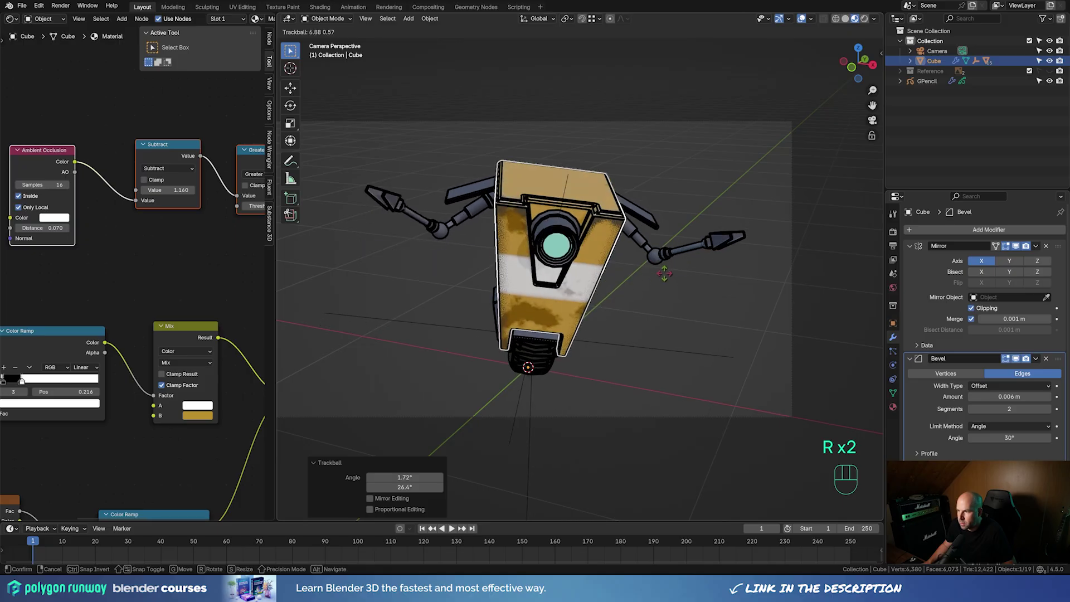
{"action": "left_click", "coordinate": [665, 279]}
{"action": "key", "text": "r"}
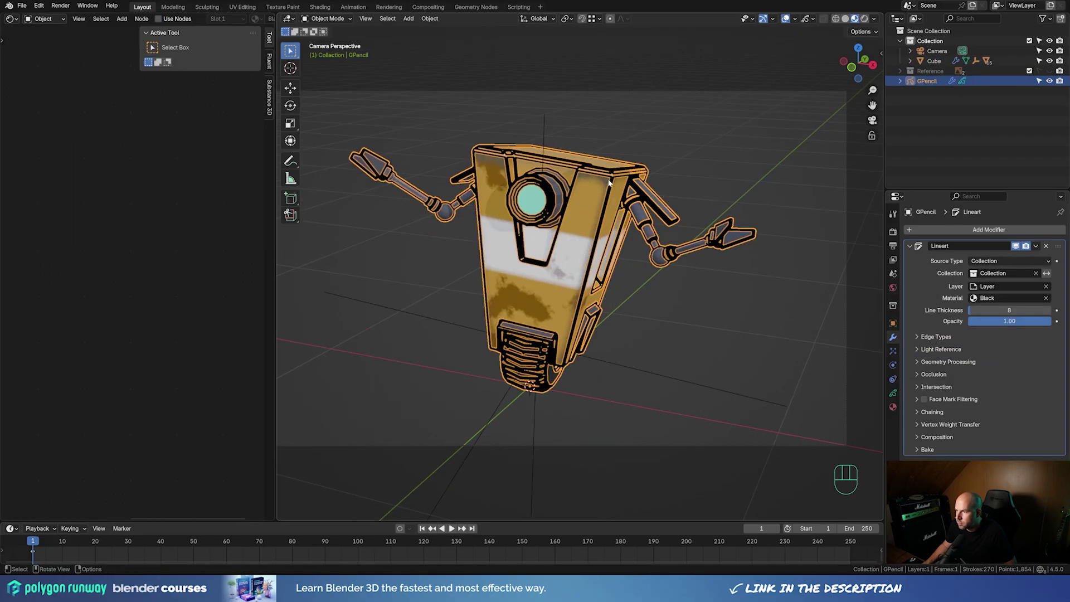
Set the Line Art modifier's line thickness to 5 and deselect the outlines
{"action": "left_click", "coordinate": [1014, 313]}
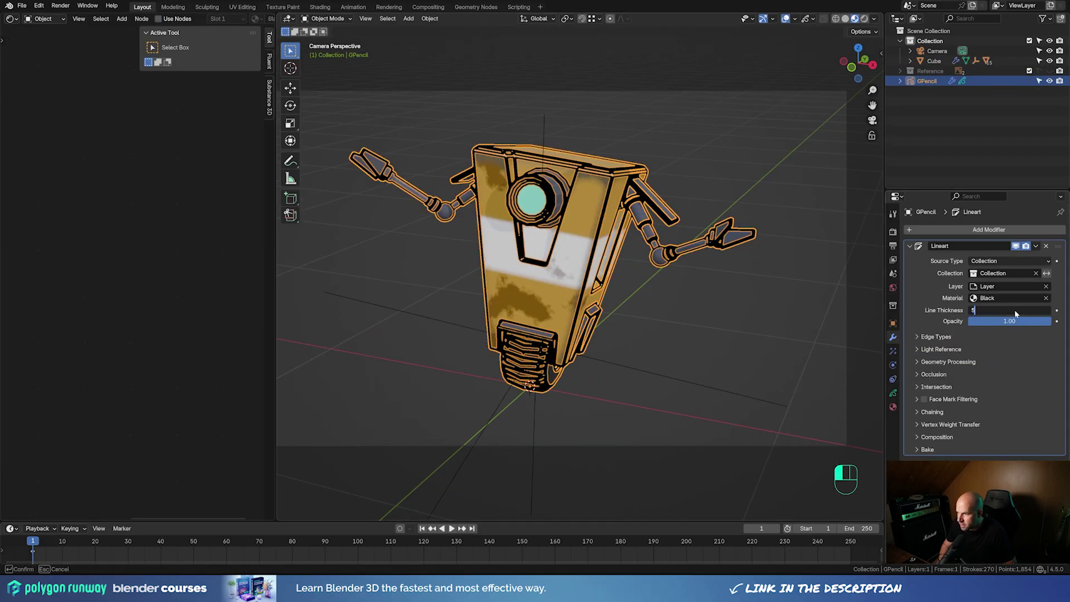
{"action": "type", "text": "5"}
{"action": "key", "text": "Return"}
{"action": "left_click", "coordinate": [719, 140]}
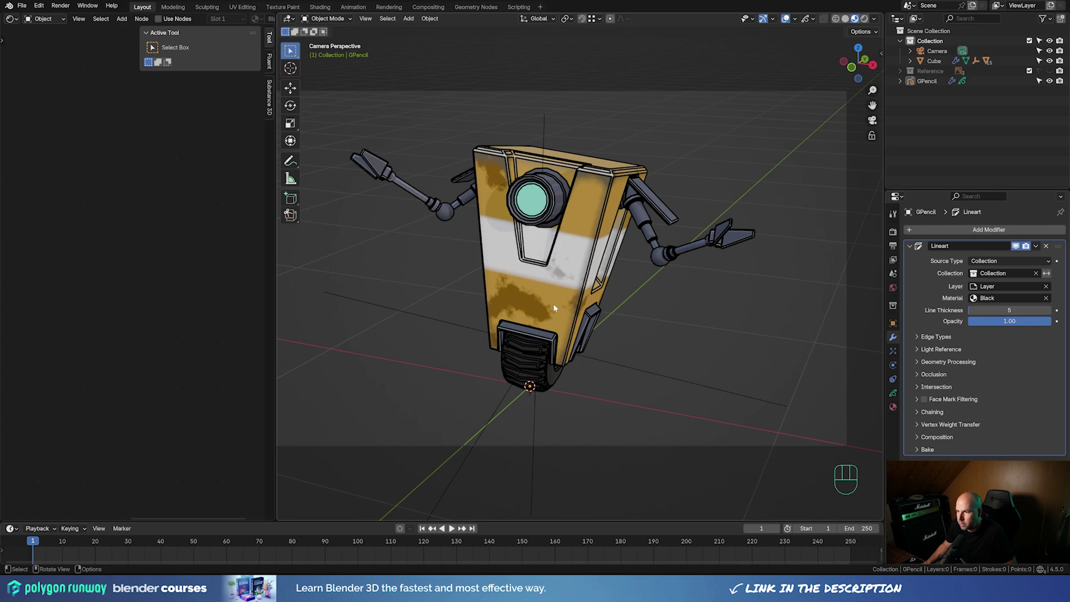
Clear the rotation of the robot's body so it stands upright
{"action": "scroll", "coordinate": [580, 282], "scroll_direction": "up", "scroll_amount": 1}
{"action": "middle_click_drag", "start_coordinate": [603, 295], "coordinate": [630, 302], "text": "shift"}
{"action": "left_click", "coordinate": [510, 298]}
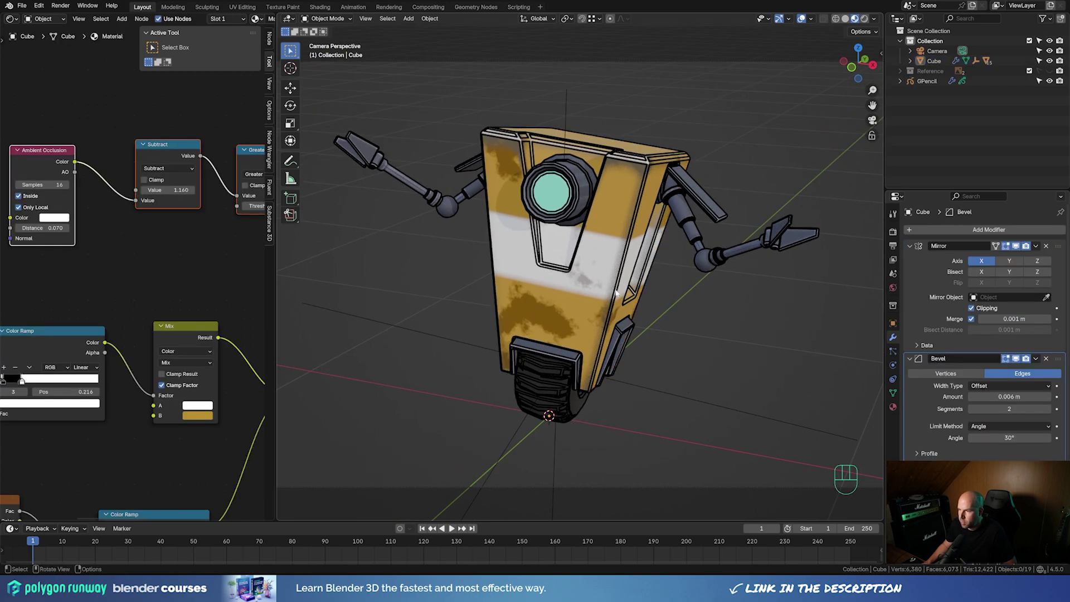
{"action": "key", "text": "alt+r"}
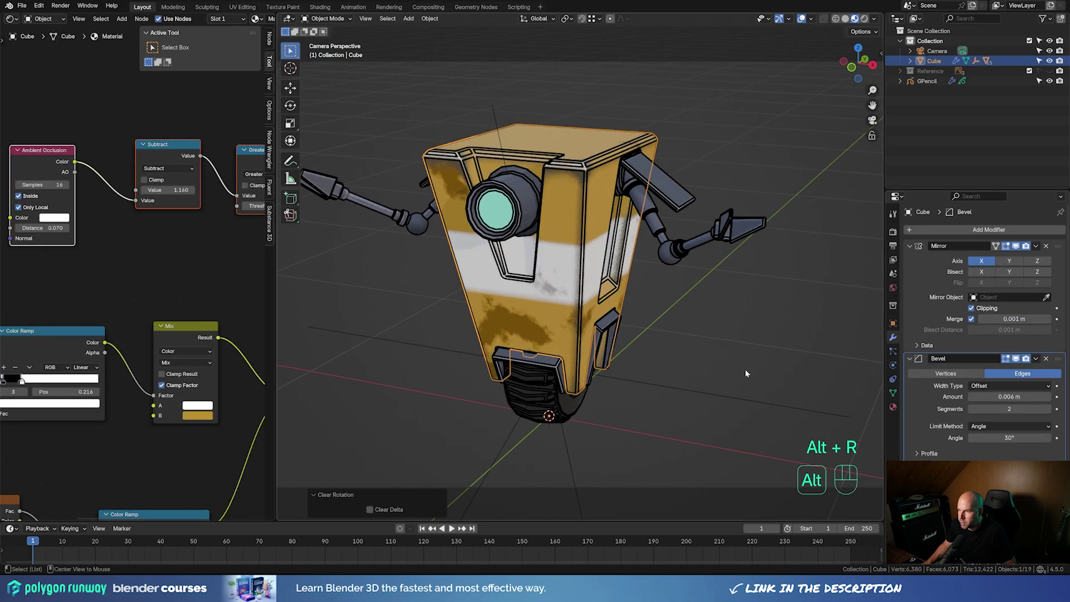
{"action": "middle_click_drag", "start_coordinate": [620, 334], "coordinate": [646, 340], "text": "shift"}
{"action": "middle_click_drag", "start_coordinate": [547, 320], "coordinate": [567, 319], "text": "shift"}
{"action": "scroll", "coordinate": [562, 307], "scroll_direction": "up", "scroll_amount": 1}
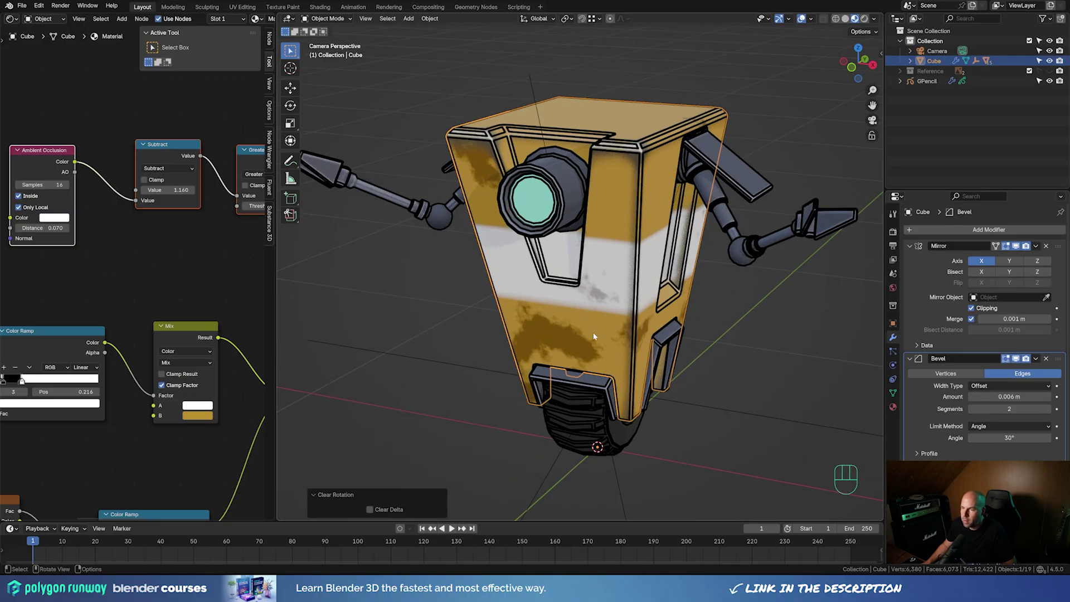
Add a blank Grease Pencil object and move it out of the robot's collection into the Scene Collection
{"action": "scroll", "coordinate": [593, 333], "scroll_direction": "down", "scroll_amount": 1}
{"action": "key", "text": "shift+a"}
{"action": "mouse_move", "coordinate": [637, 355]}
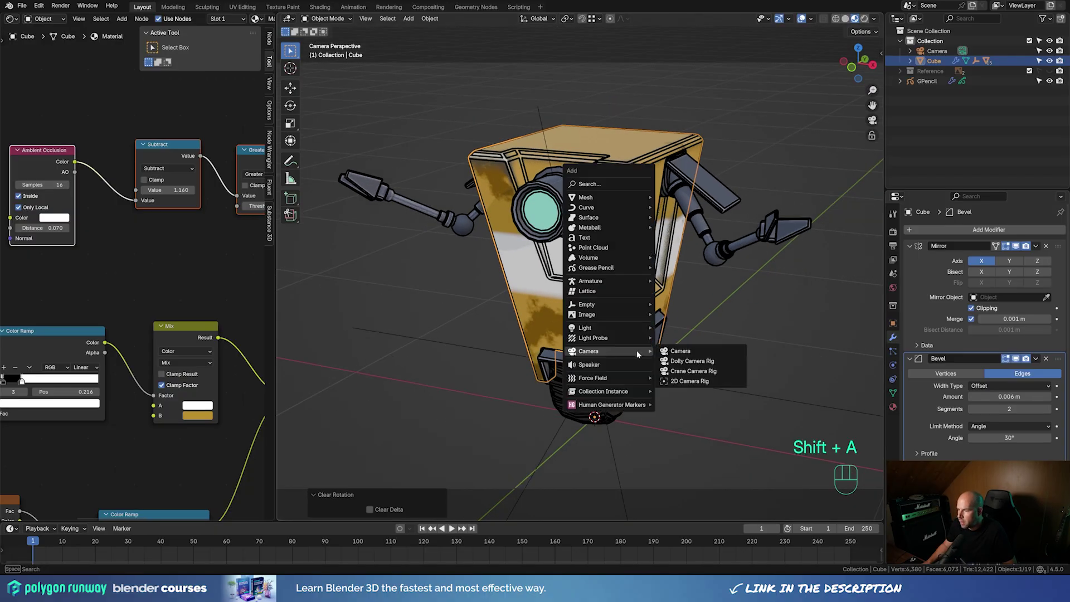
{"action": "mouse_move", "coordinate": [616, 268]}
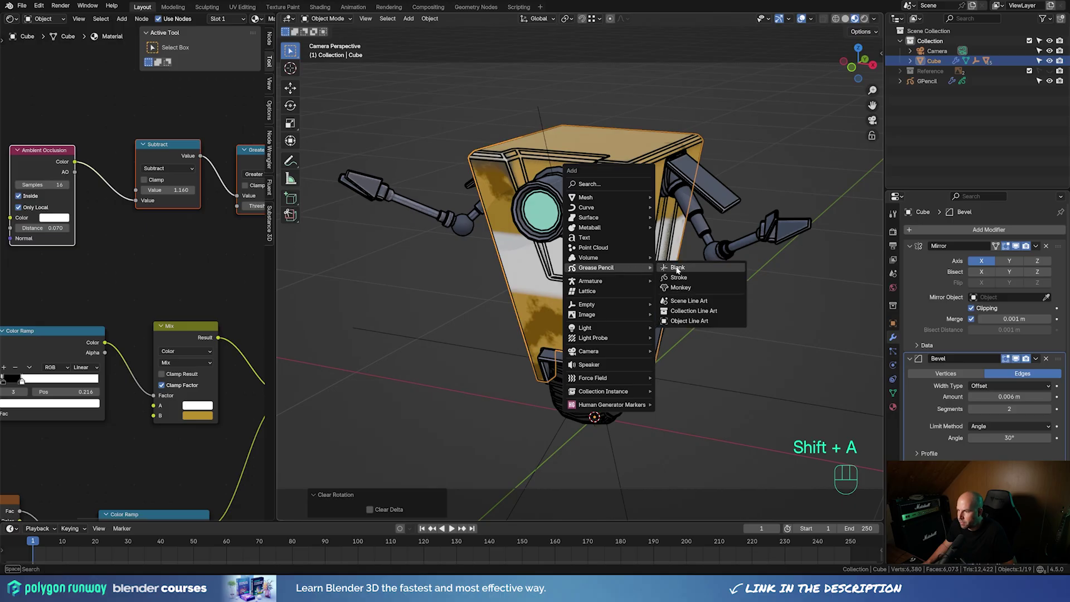
{"action": "left_click", "coordinate": [687, 266]}
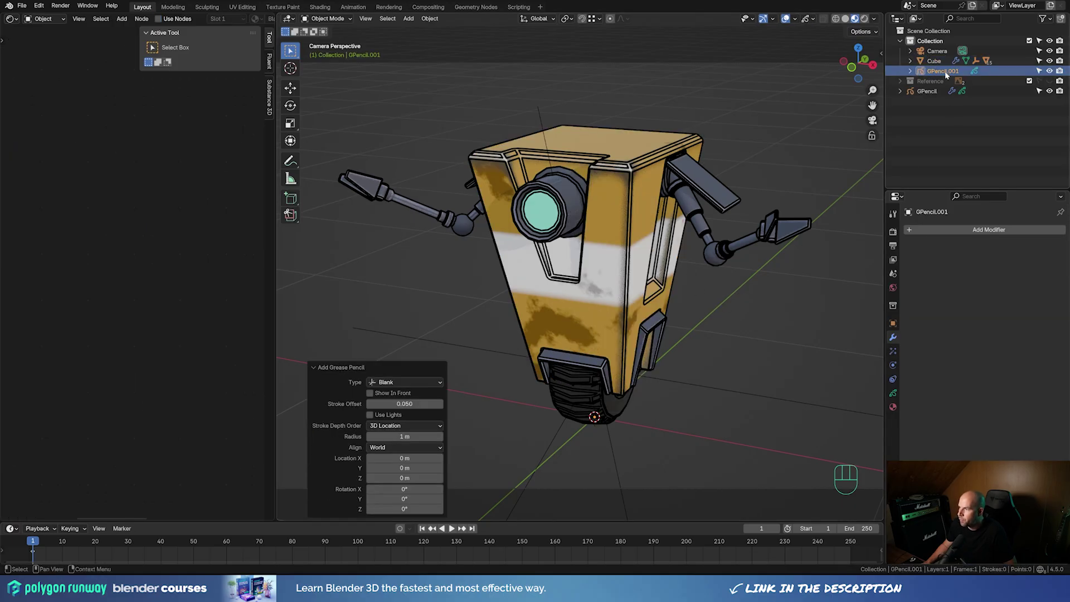
{"action": "left_click_drag", "start_coordinate": [942, 70], "coordinate": [921, 93]}
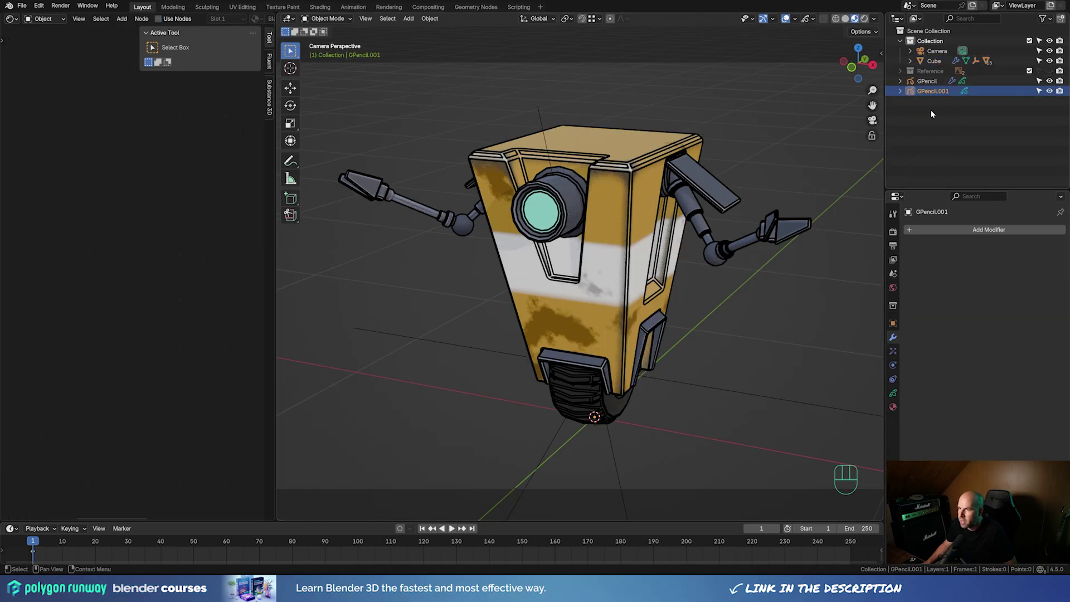
Put the new Grease Pencil object in Draw Mode with stroke placement on Surface and an offset of 0.001 m
{"action": "left_click", "coordinate": [326, 18]}
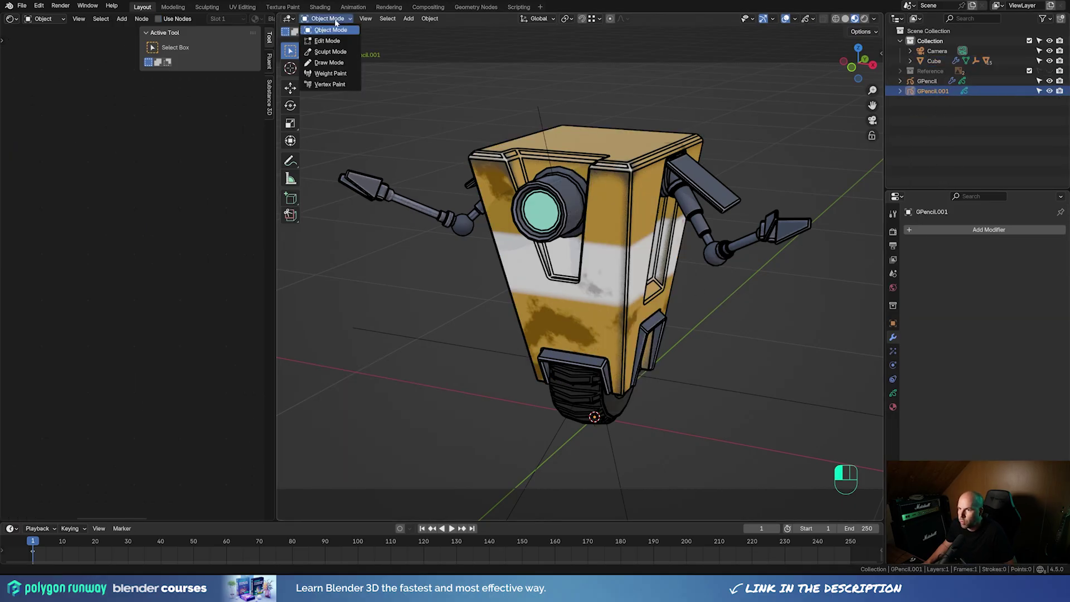
{"action": "left_click", "coordinate": [334, 66]}
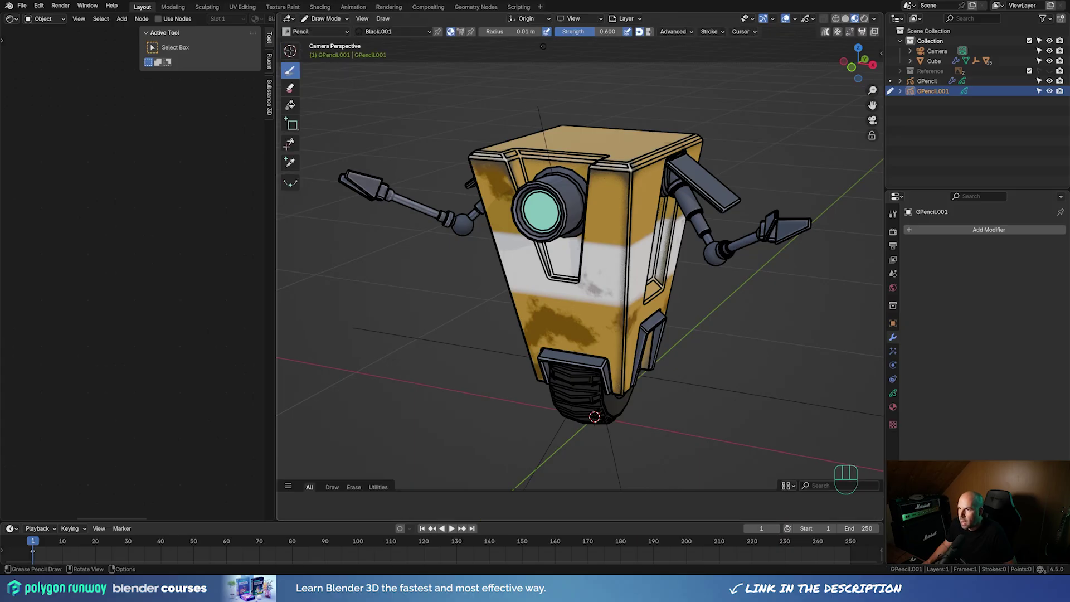
{"action": "left_click", "coordinate": [526, 19]}
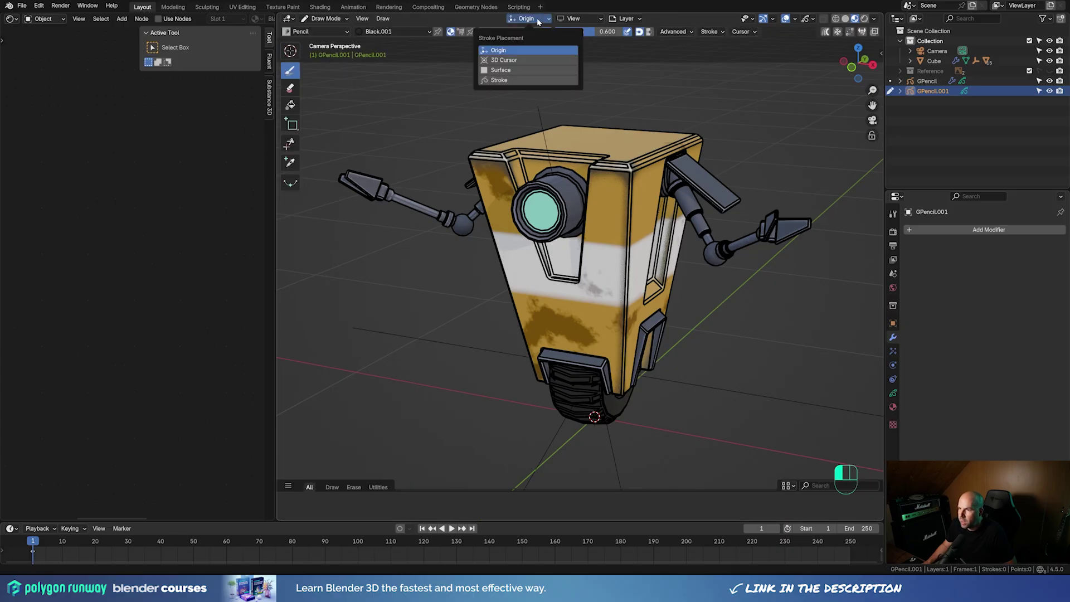
{"action": "left_click", "coordinate": [511, 70]}
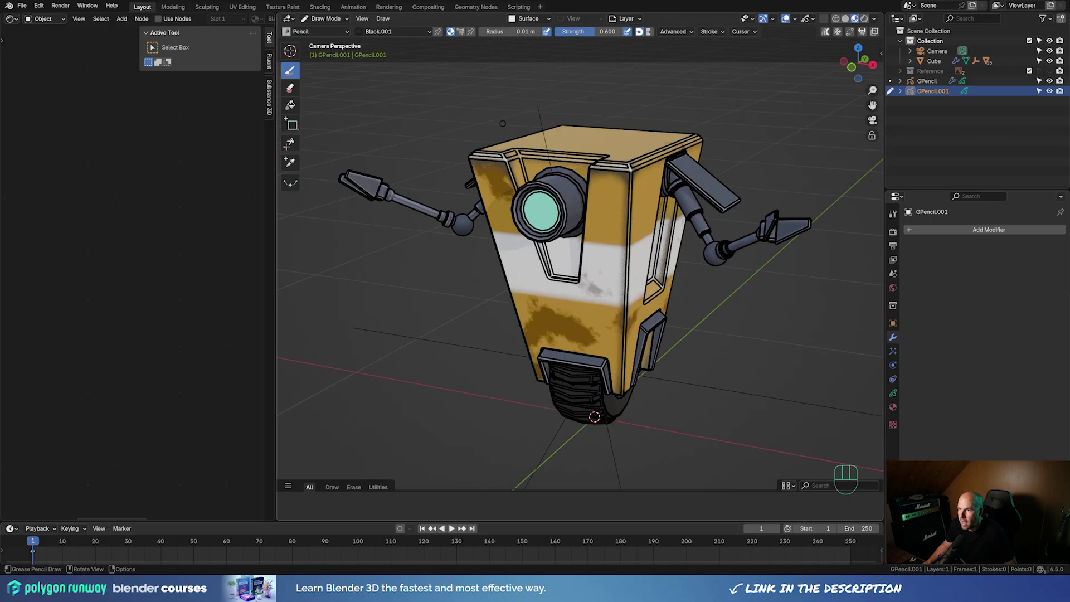
{"action": "left_click", "coordinate": [526, 21]}
{"action": "left_click", "coordinate": [524, 105]}
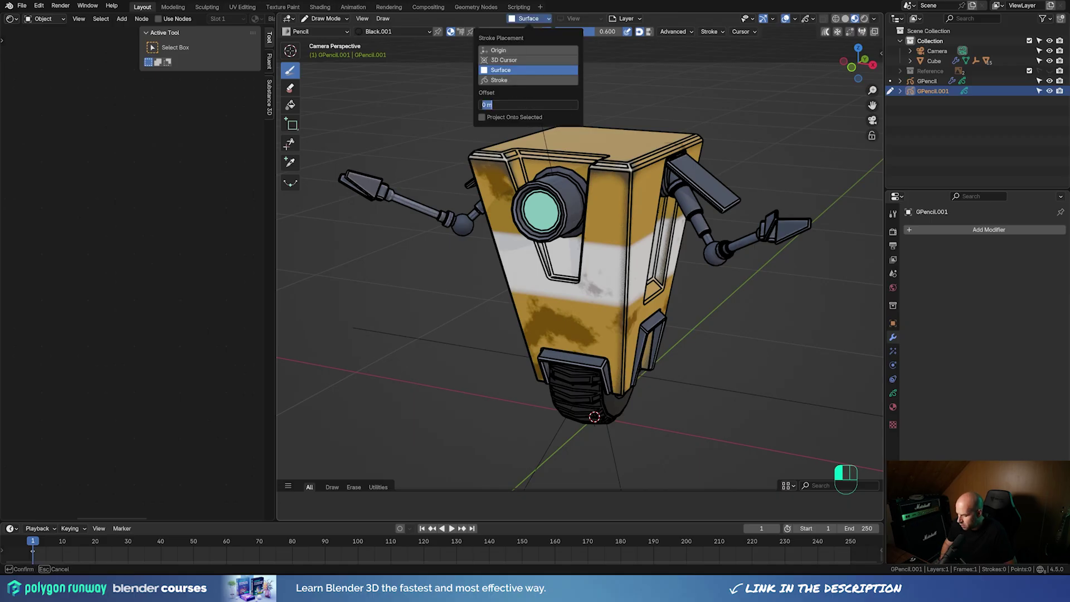
{"action": "type", "text": "0.001"}
{"action": "key", "text": "Return"}
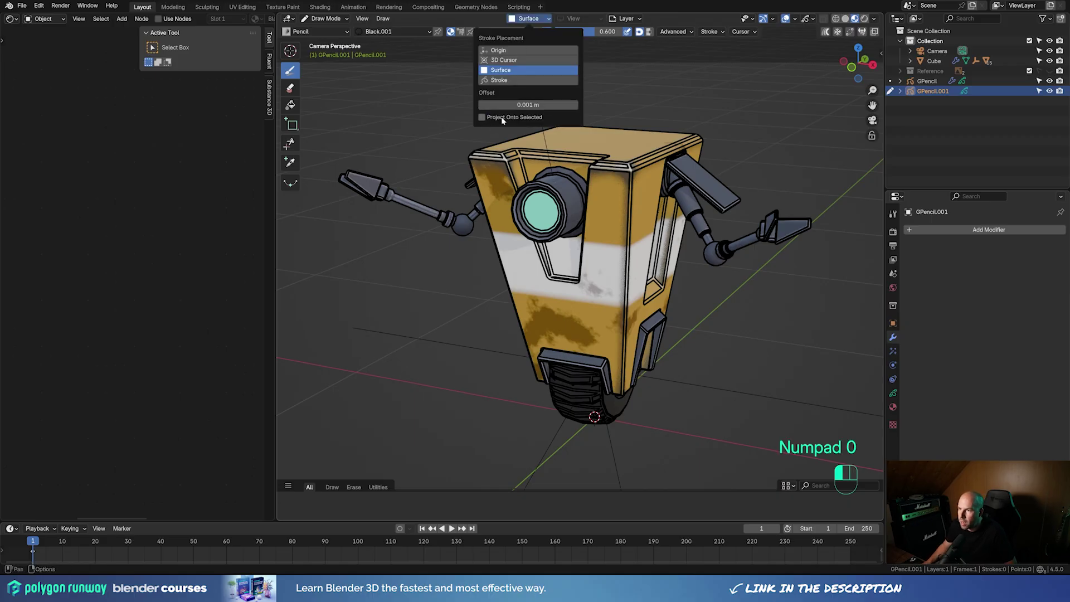
Try a curved pencil stroke down the robot's front panel, inspect it from other angles and undo it
{"action": "left_click_drag", "start_coordinate": [611, 212], "coordinate": [608, 261]}
{"action": "left_click_drag", "start_coordinate": [570, 322], "coordinate": [556, 322]}
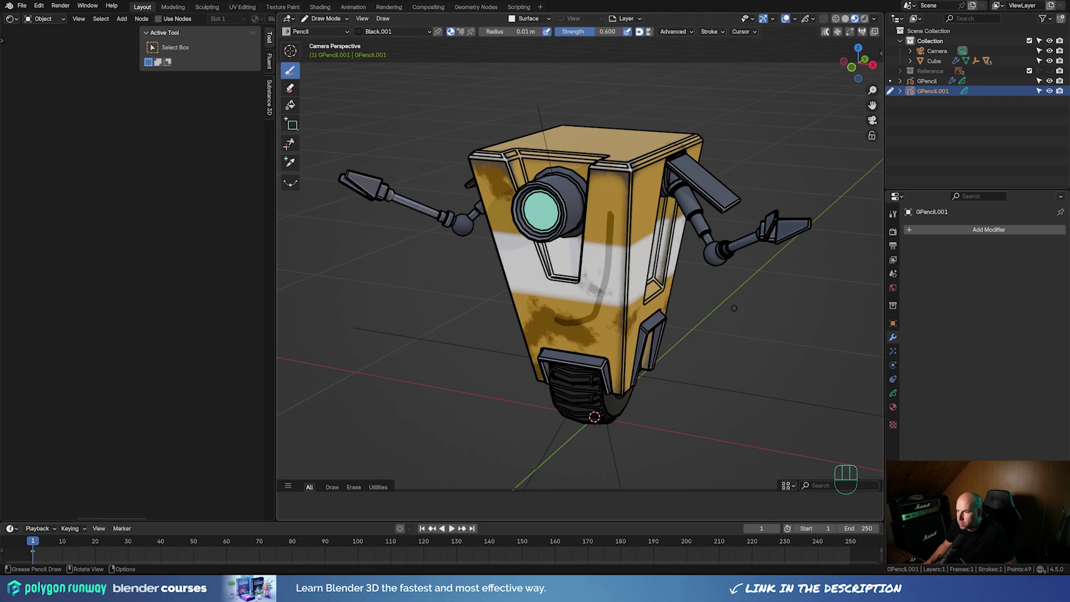
{"action": "mouse_move", "coordinate": [557, 322]}
{"action": "middle_mouse_down"}
{"action": "mouse_move", "coordinate": [490, 284]}
{"action": "mouse_move", "coordinate": [641, 310]}
{"action": "middle_mouse_up"}
{"action": "scroll", "coordinate": [501, 284], "scroll_direction": "up", "scroll_amount": 6}
{"action": "mouse_move", "coordinate": [758, 233]}
{"action": "middle_mouse_down"}
{"action": "mouse_move", "coordinate": [609, 256]}
{"action": "mouse_move", "coordinate": [630, 292]}
{"action": "mouse_move", "coordinate": [673, 295]}
{"action": "middle_mouse_up"}
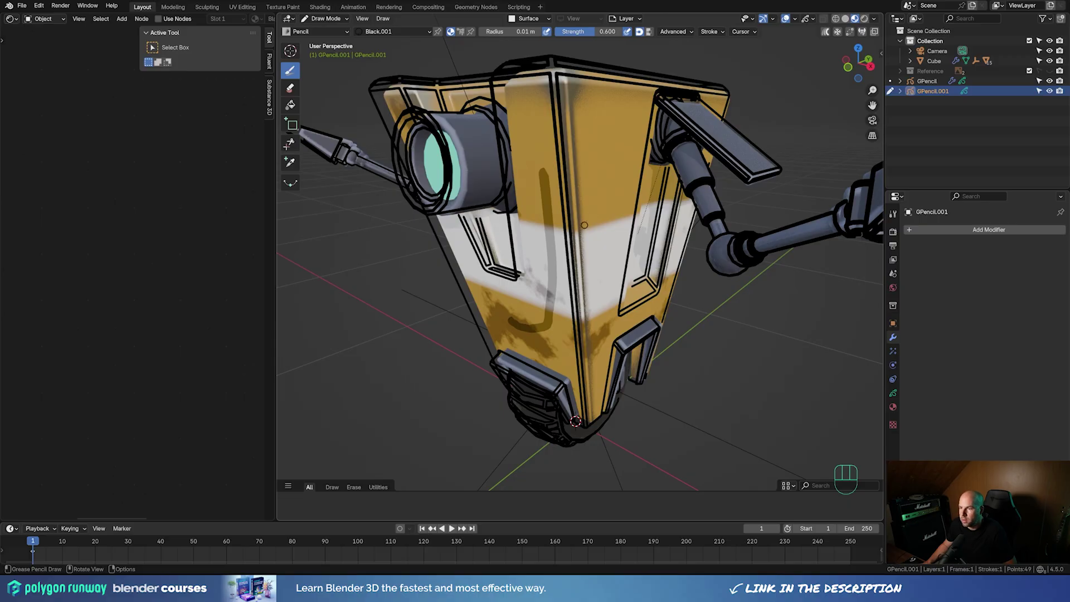
{"action": "middle_click_drag", "start_coordinate": [584, 225], "coordinate": [562, 216]}
{"action": "key", "text": "ctrl+z"}
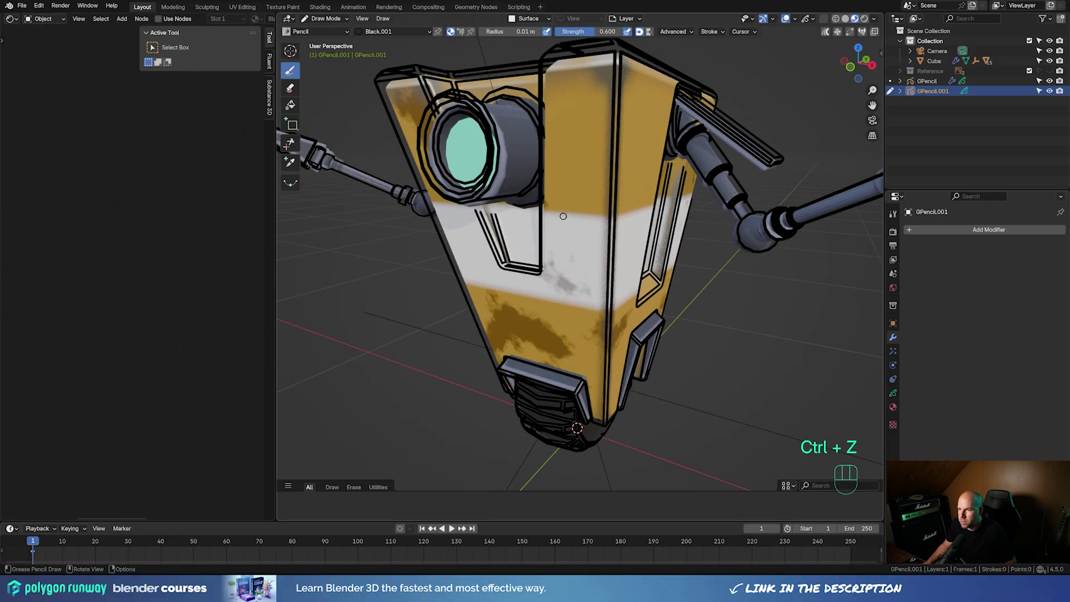
Hide the Line Art outline object and enlarge the pencil brush radius
{"action": "middle_click_drag", "start_coordinate": [572, 167], "coordinate": [591, 184]}
{"action": "left_click", "coordinate": [1049, 81]}
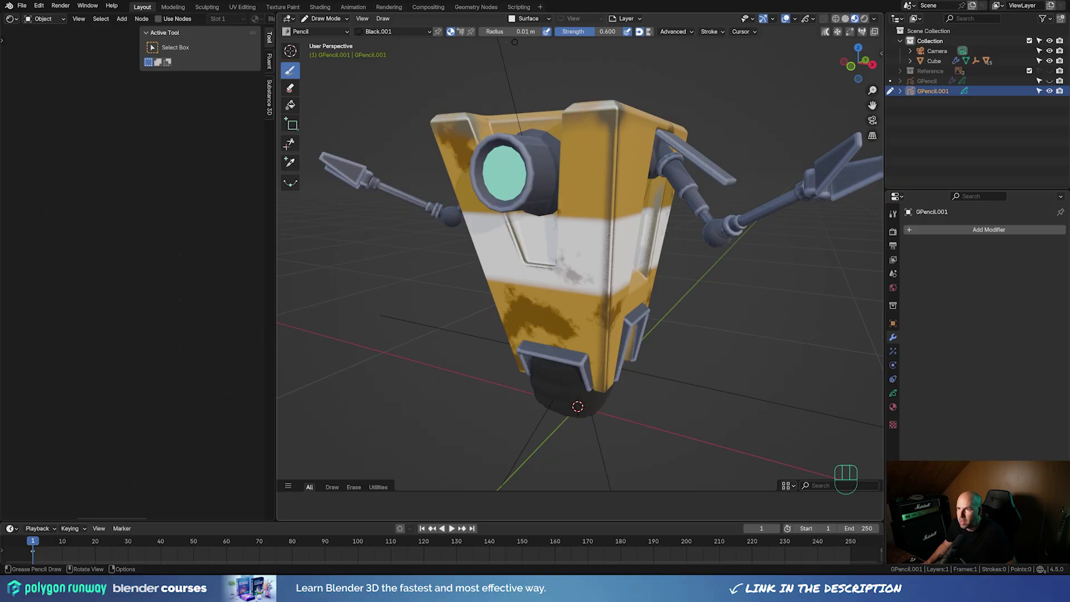
{"action": "key", "text": "f"}
{"action": "key", "text": "f"}
{"action": "key", "text": "f"}
{"action": "left_click", "coordinate": [572, 224]}
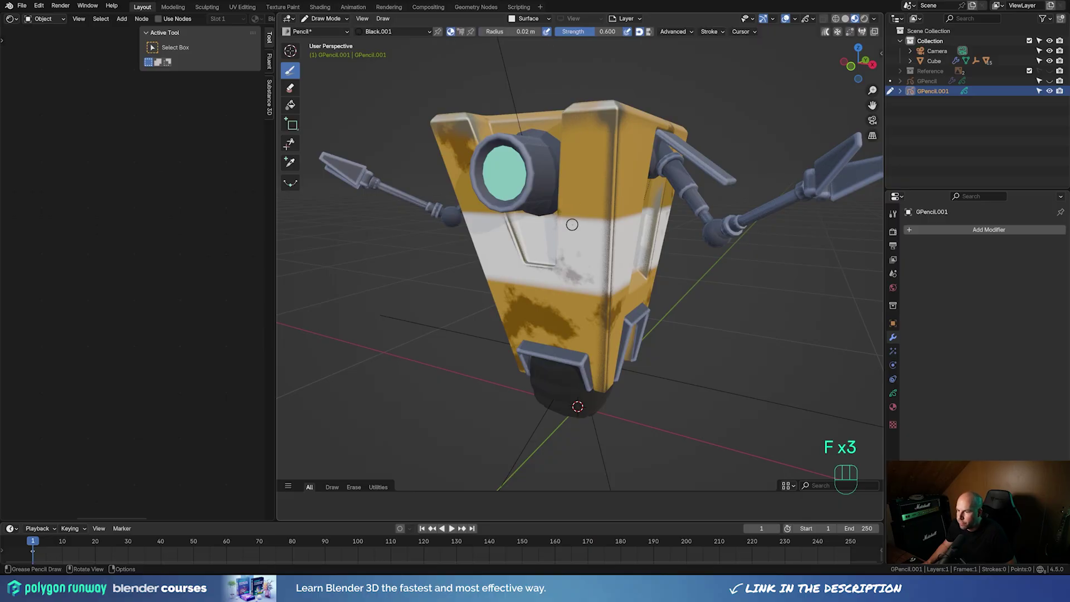
Try pencil strokes on the front panel with a brush radius of 0.0073 m and undo them
{"action": "scroll", "coordinate": [596, 225], "scroll_direction": "up", "scroll_amount": 8}
{"action": "key", "text": "f"}
{"action": "left_click", "coordinate": [597, 224]}
{"action": "left_click_drag", "start_coordinate": [574, 131], "coordinate": [637, 291]}
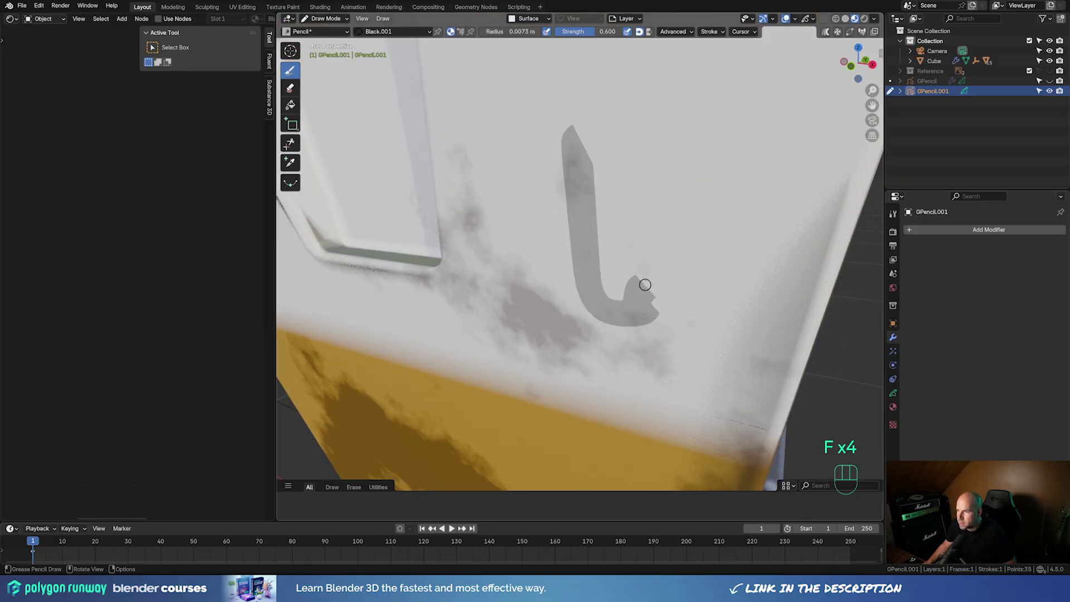
{"action": "key", "text": "ctrl+z"}
{"action": "scroll", "coordinate": [574, 173], "scroll_direction": "down", "scroll_amount": 7}
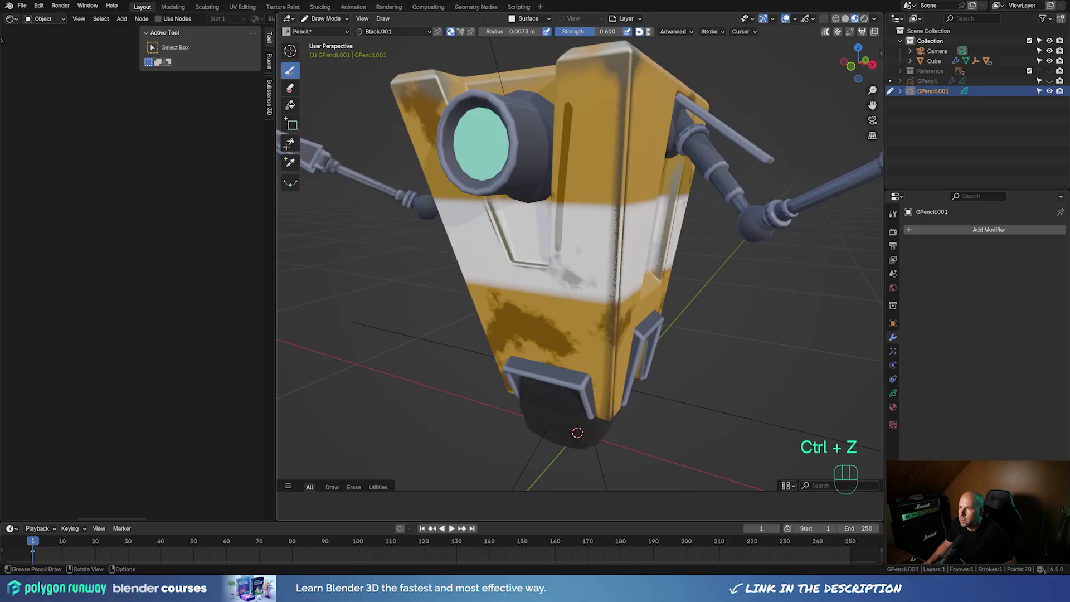
{"action": "key", "text": "ctrl+z"}
Set the pencil radius to 0.0027 m and strength to 1.000, testing strokes on the front panel and undoing them
{"action": "key", "text": "f"}
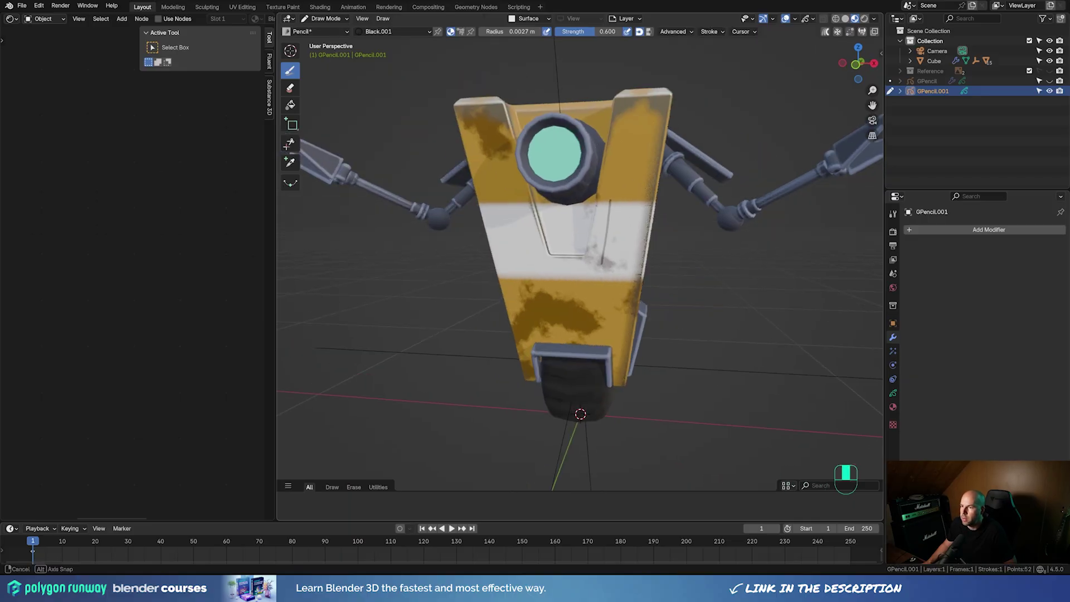
{"action": "middle_click_drag", "start_coordinate": [611, 150], "coordinate": [575, 150]}
{"action": "key", "text": "ctrl+z"}
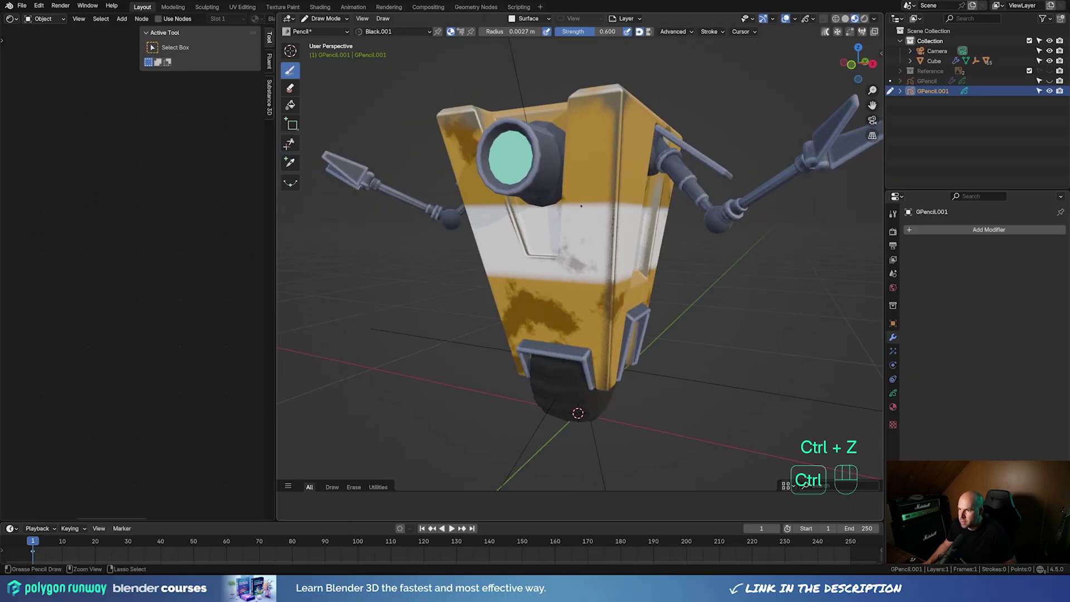
{"action": "key", "text": "ctrl+z"}
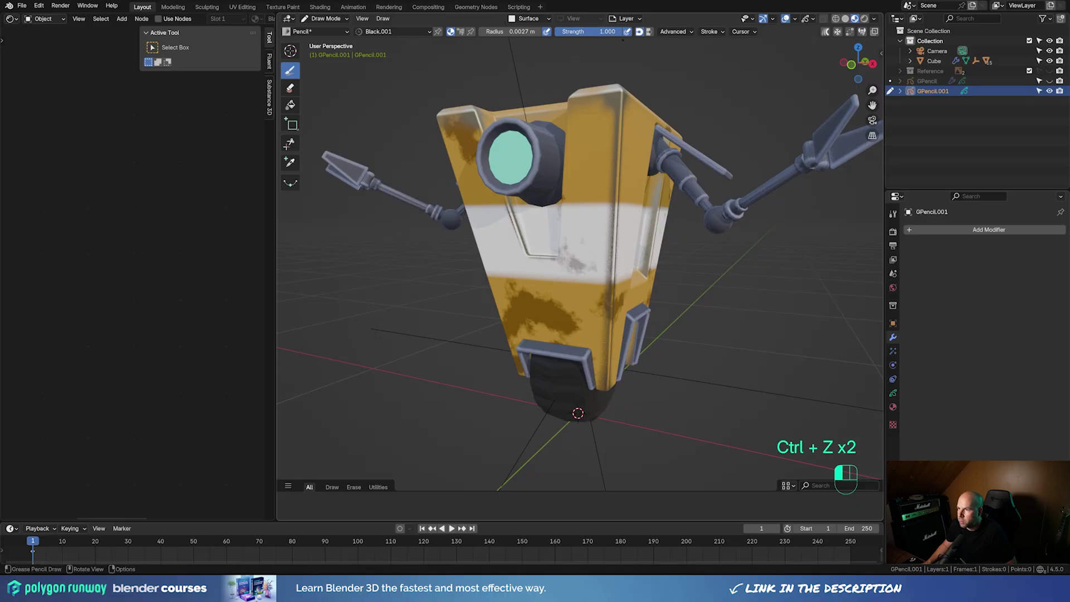
{"action": "left_click_drag", "start_coordinate": [585, 147], "coordinate": [581, 276]}
{"action": "key", "text": "ctrl+z"}
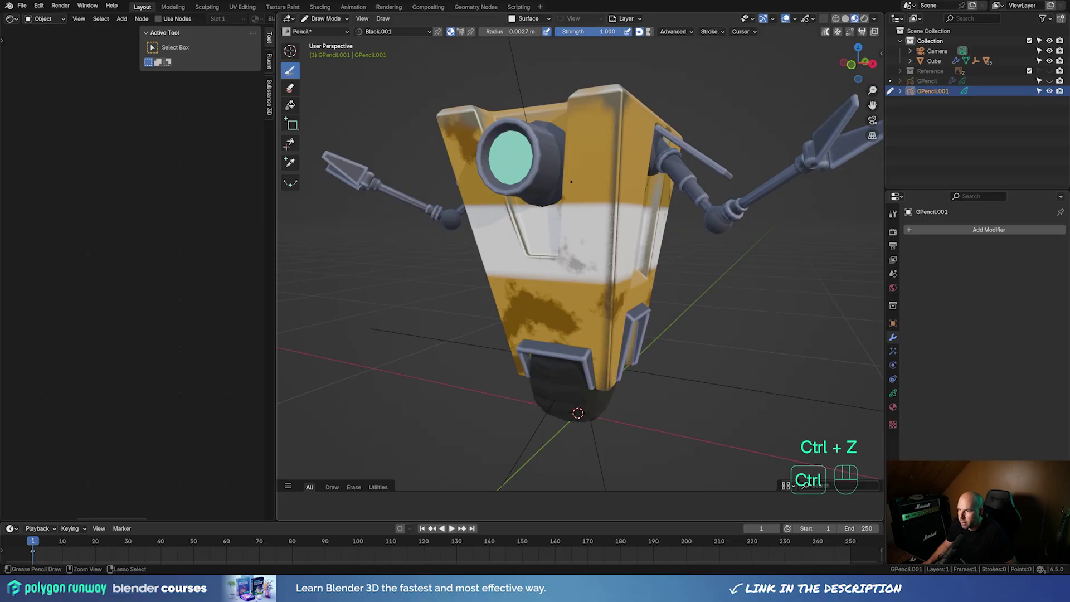
Try pencil strokes beside the central recess on the front panel from the front view and undo them
{"action": "middle_click_drag", "start_coordinate": [631, 289], "coordinate": [612, 151]}
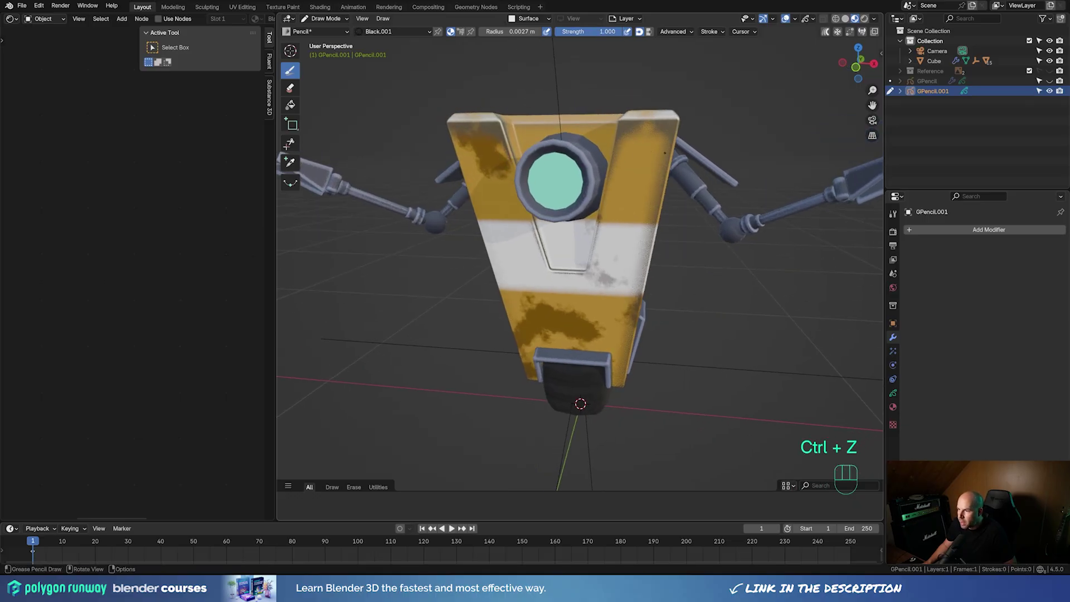
{"action": "key", "text": "KP_1"}
{"action": "scroll", "coordinate": [648, 50], "scroll_direction": "up", "scroll_amount": 2}
{"action": "middle_click_drag", "start_coordinate": [648, 47], "coordinate": [615, 106], "text": "shift"}
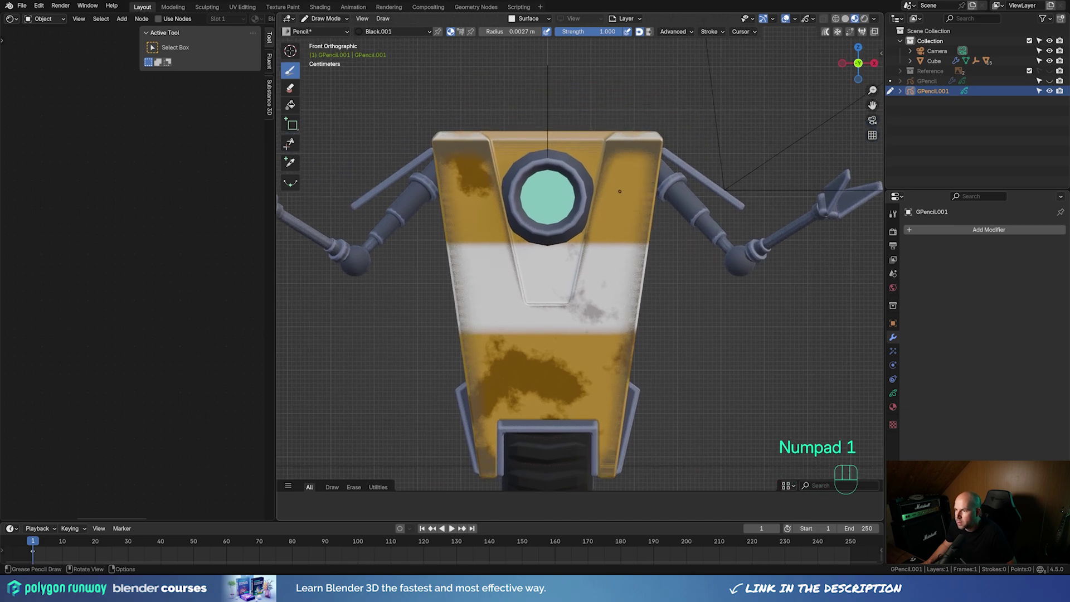
{"action": "scroll", "coordinate": [615, 107], "scroll_direction": "up", "scroll_amount": 2}
{"action": "left_click_drag", "start_coordinate": [621, 90], "coordinate": [600, 210]}
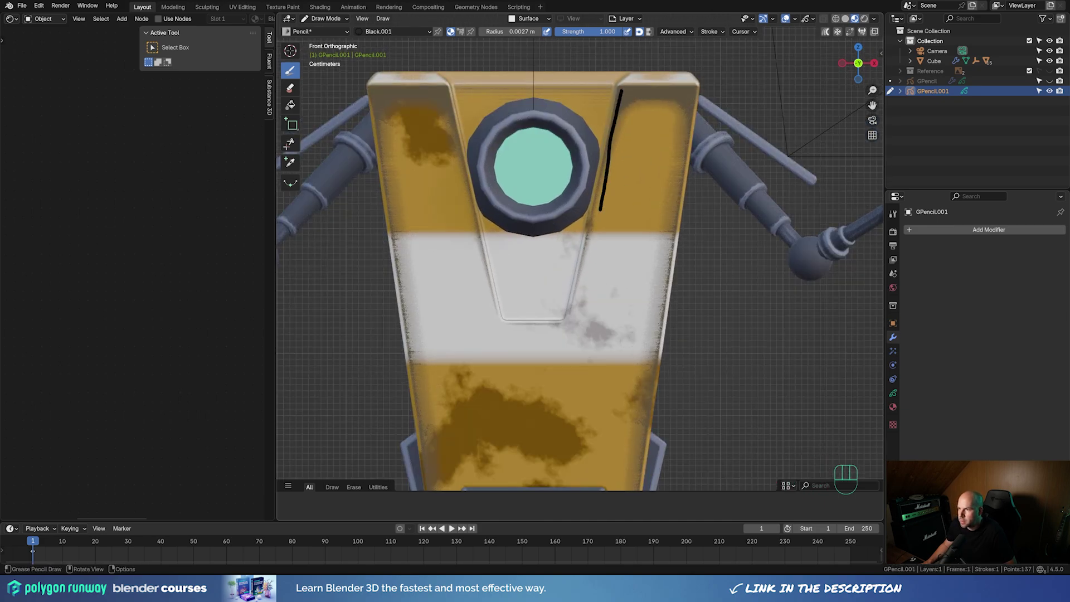
{"action": "left_click_drag", "start_coordinate": [584, 284], "coordinate": [578, 312]}
{"action": "key", "text": "ctrl+z"}
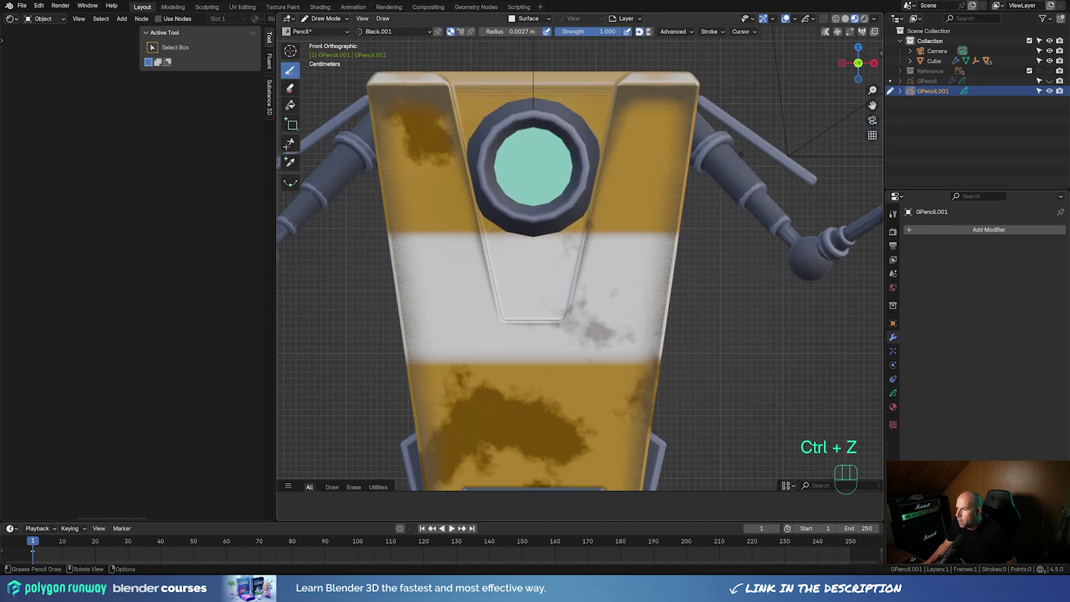
Show the Line Art outline object and draw pencil strokes along the front panel's recess and corner edges in camera view
{"action": "left_click", "coordinate": [1050, 81]}
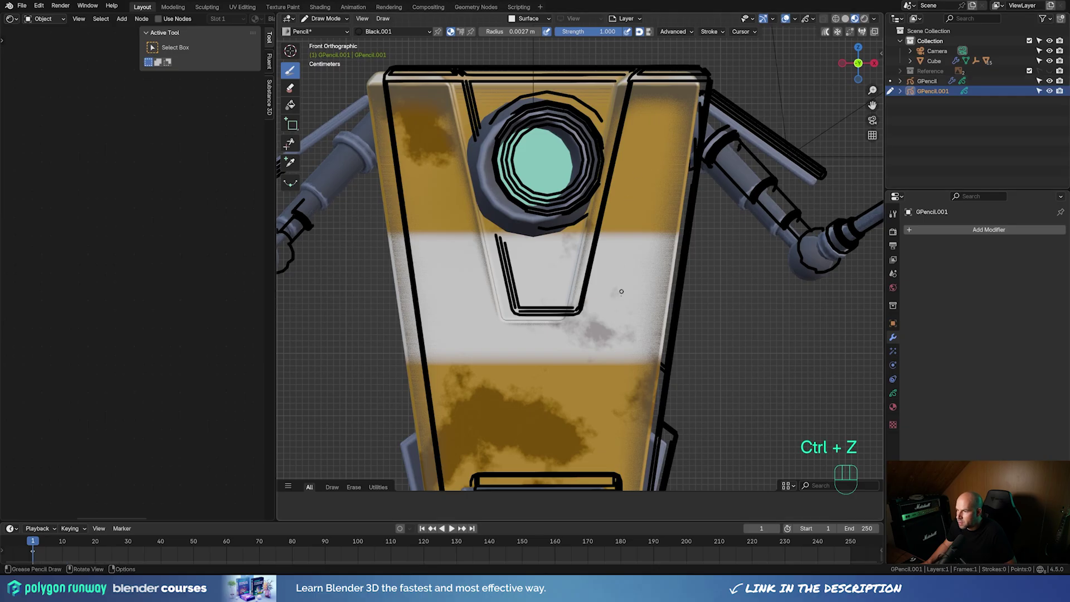
{"action": "middle_click_drag", "start_coordinate": [622, 292], "coordinate": [630, 229]}
{"action": "key", "text": "KP_0"}
{"action": "scroll", "coordinate": [629, 226], "scroll_direction": "up", "scroll_amount": 3}
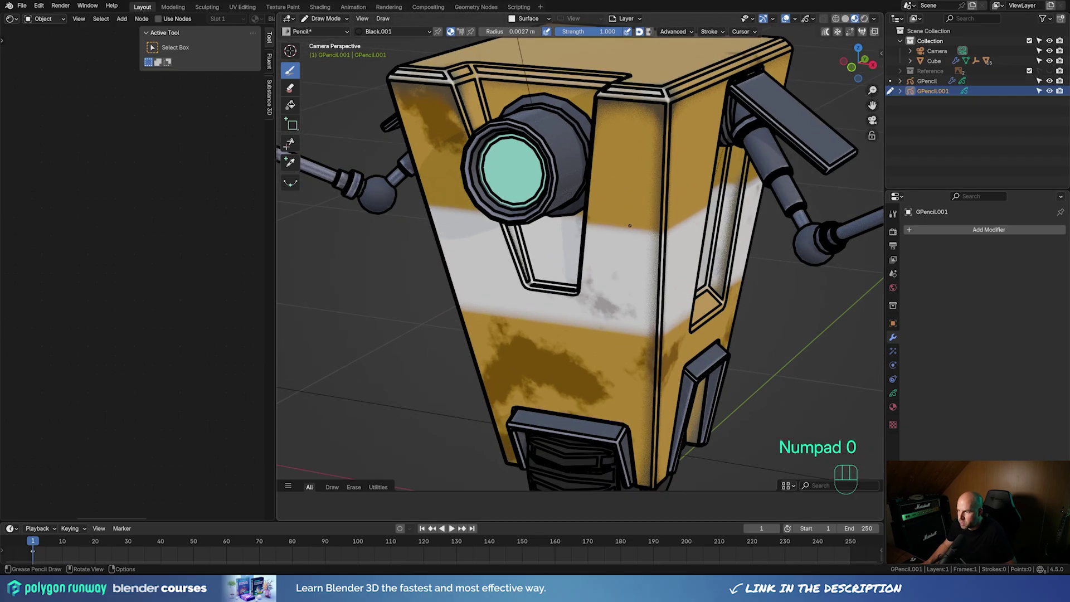
{"action": "scroll", "coordinate": [596, 294], "scroll_direction": "up", "scroll_amount": 2}
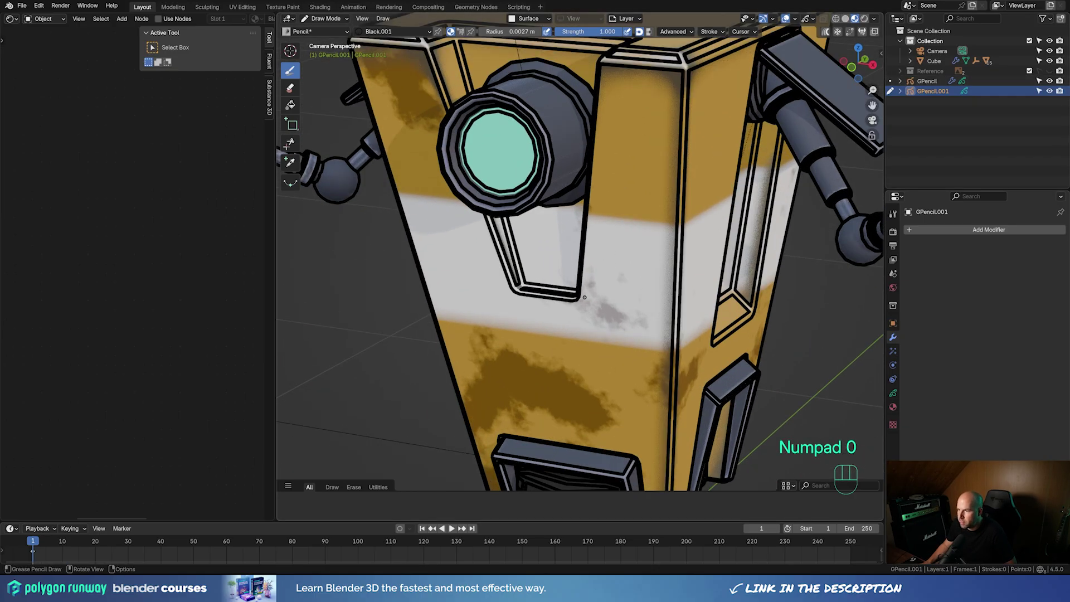
{"action": "left_click_drag", "start_coordinate": [585, 297], "coordinate": [592, 199]}
{"action": "mouse_move", "coordinate": [602, 100]}
{"action": "left_mouse_down"}
{"action": "mouse_move", "coordinate": [607, 72]}
{"action": "mouse_move", "coordinate": [676, 82]}
{"action": "mouse_move", "coordinate": [673, 152]}
{"action": "left_mouse_up"}
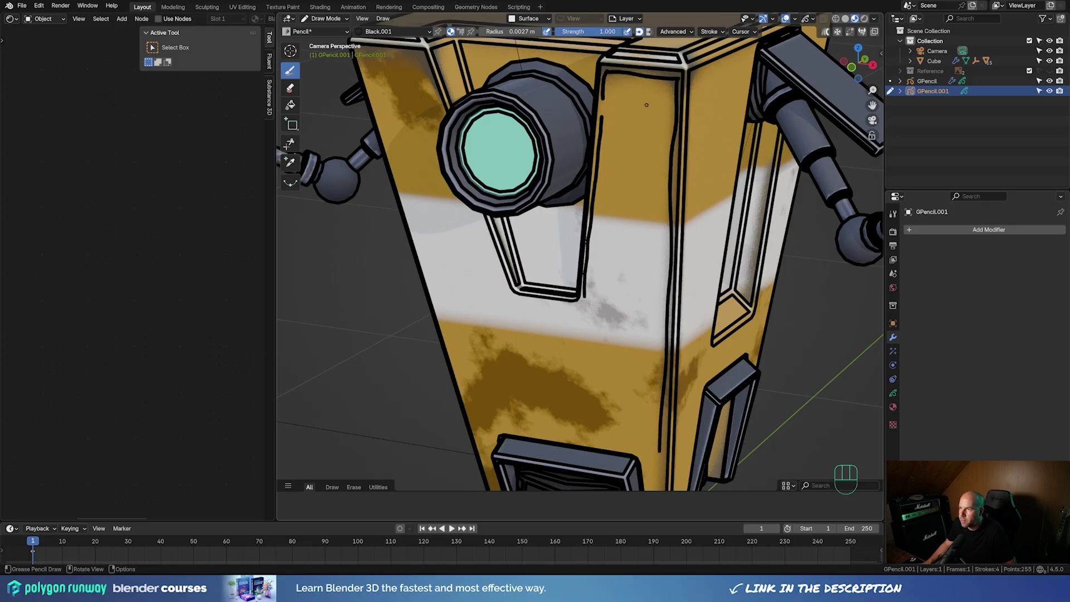
Draw small rivets in the upper corners of both front panels and an accent line beside the upper edge
{"action": "left_click_drag", "start_coordinate": [665, 86], "coordinate": [610, 85]}
{"action": "scroll", "coordinate": [580, 167], "scroll_direction": "down", "scroll_amount": 2}
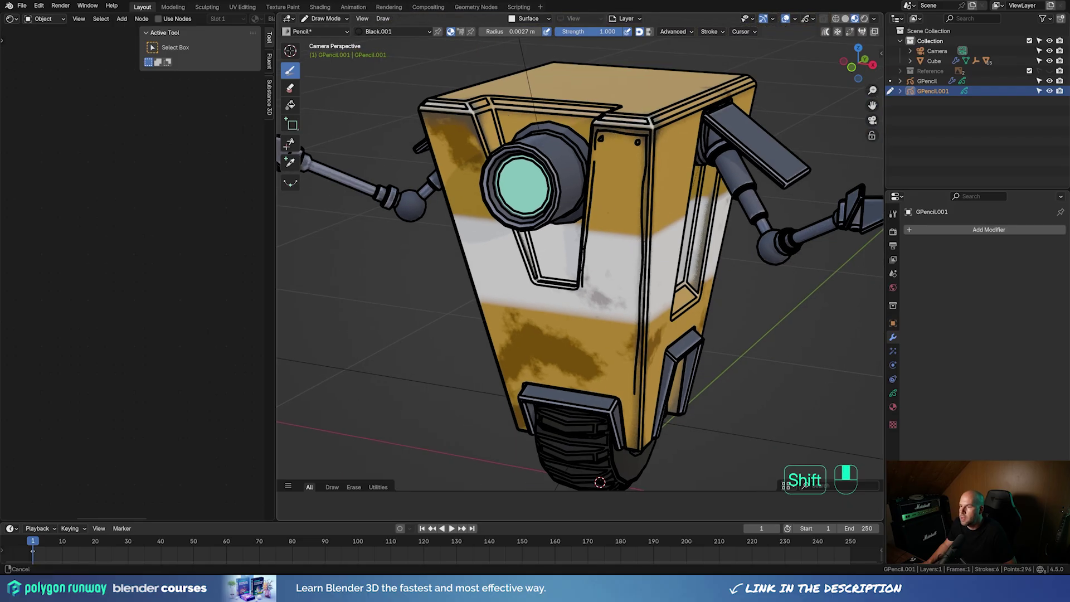
{"action": "middle_click_drag", "start_coordinate": [558, 167], "coordinate": [548, 161], "text": "shift"}
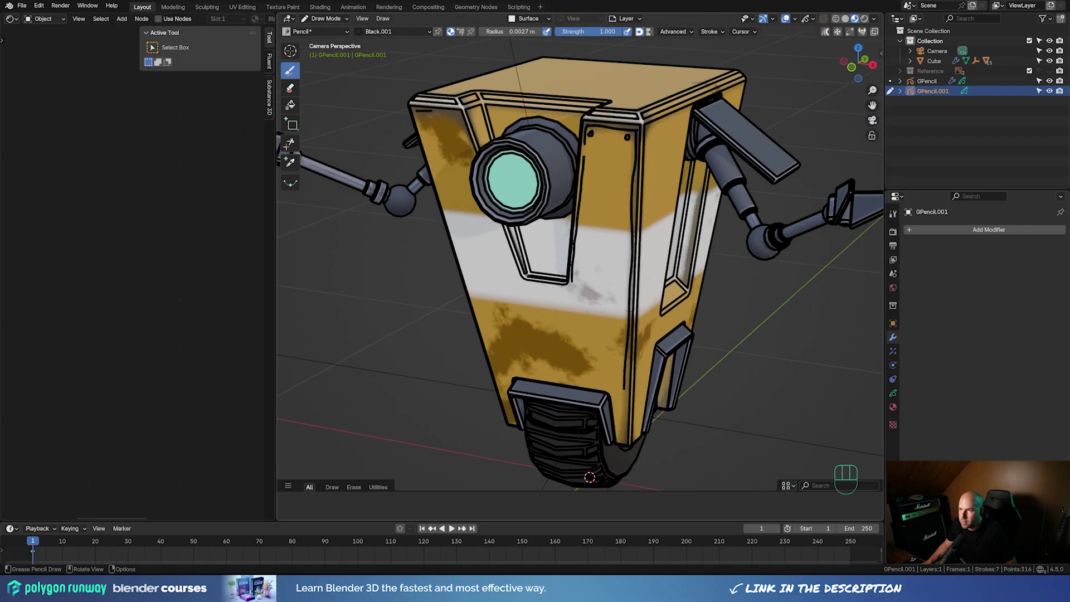
{"action": "left_click_drag", "start_coordinate": [453, 114], "coordinate": [471, 153]}
{"action": "key", "text": "alt+Tab"}
{"action": "key", "text": "alt+Tab"}
{"action": "left_click_drag", "start_coordinate": [451, 119], "coordinate": [451, 121]}
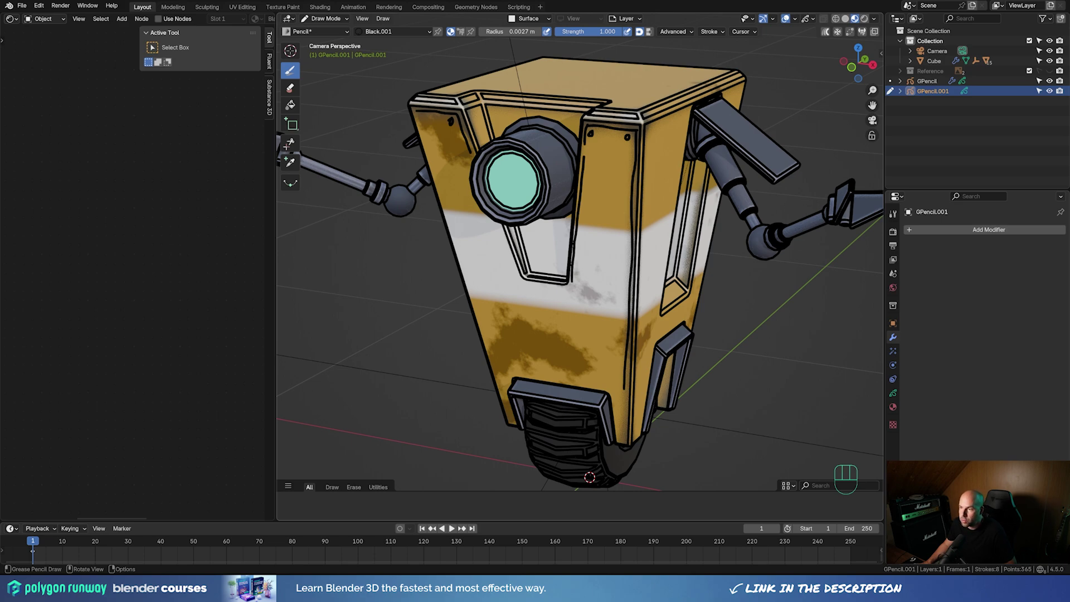
{"action": "key", "text": "shift+ctrl+alt+r"}
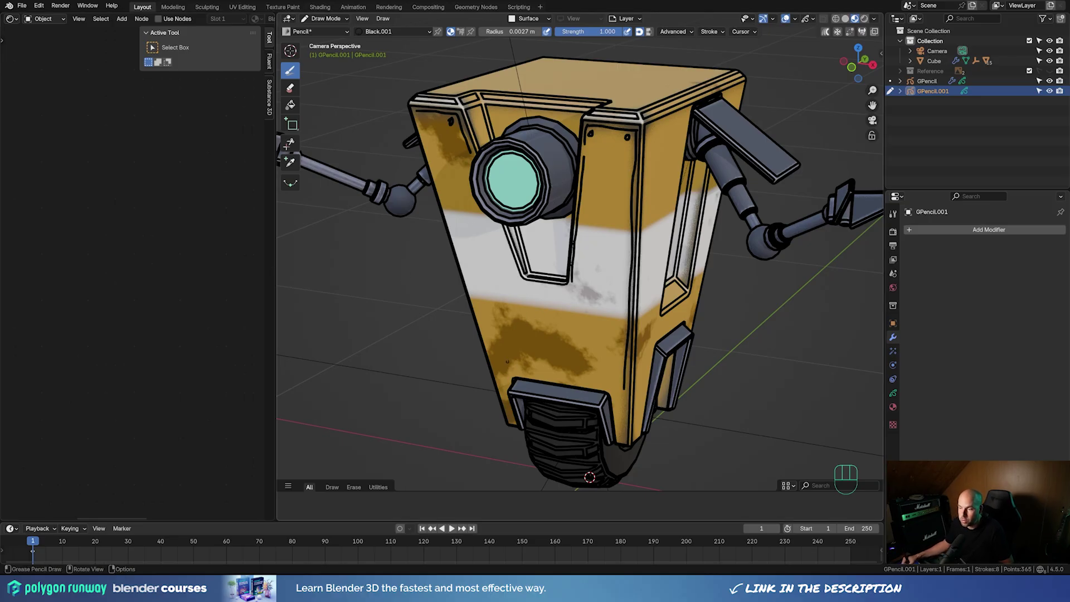
Try drawing an arched panel outline on the robot's lower front and undo the strokes
{"action": "left_click_drag", "start_coordinate": [509, 367], "coordinate": [505, 344]}
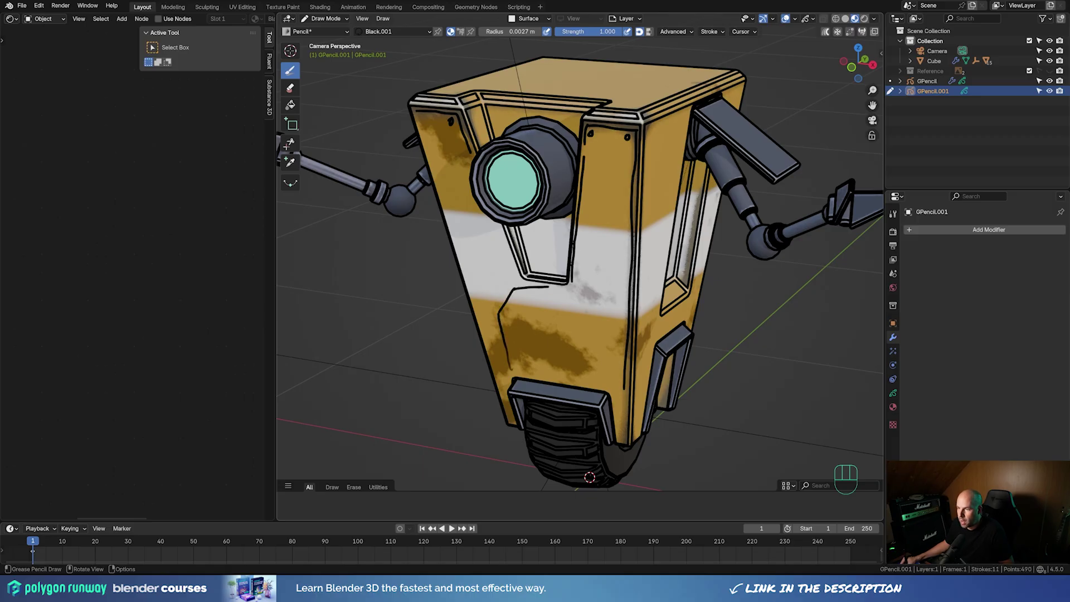
{"action": "key", "text": "ctrl+z"}
{"action": "key", "text": "ctrl+z"}
{"action": "key", "text": "ctrl+z"}
{"action": "key", "text": "ctrl+z"}
{"action": "mouse_move", "coordinate": [510, 298]}
{"action": "left_mouse_down"}
{"action": "mouse_move", "coordinate": [509, 368]}
{"action": "mouse_move", "coordinate": [571, 291]}
{"action": "left_mouse_up"}
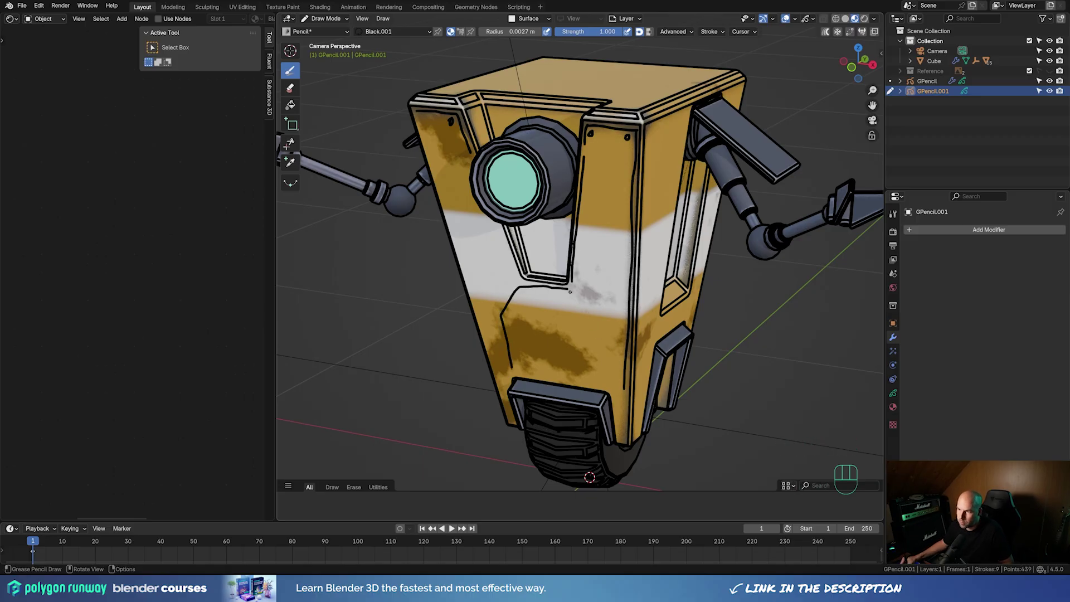
{"action": "key", "text": "ctrl+z"}
Draw an arched hatch with a rectangular inset and an inner contour line on the robot's lower front
{"action": "mouse_move", "coordinate": [515, 369]}
{"action": "left_mouse_down"}
{"action": "mouse_move", "coordinate": [508, 336]}
{"action": "mouse_move", "coordinate": [540, 286]}
{"action": "mouse_move", "coordinate": [585, 311]}
{"action": "mouse_move", "coordinate": [601, 381]}
{"action": "left_mouse_up"}
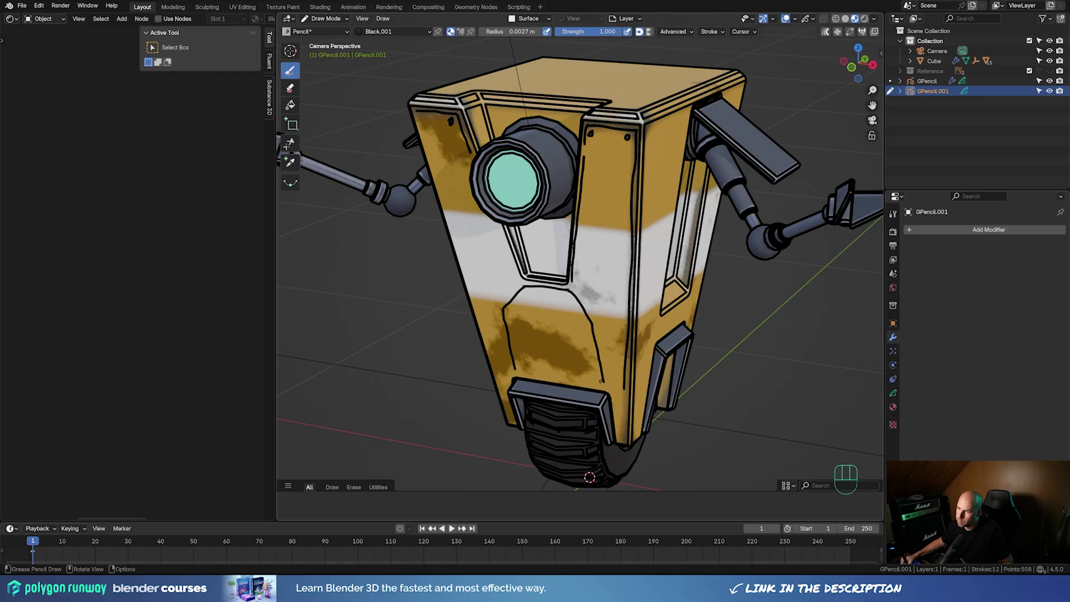
{"action": "mouse_move", "coordinate": [511, 338]}
{"action": "left_mouse_down"}
{"action": "mouse_move", "coordinate": [515, 354]}
{"action": "mouse_move", "coordinate": [593, 339]}
{"action": "left_mouse_up"}
{"action": "left_click", "coordinate": [893, 393]}
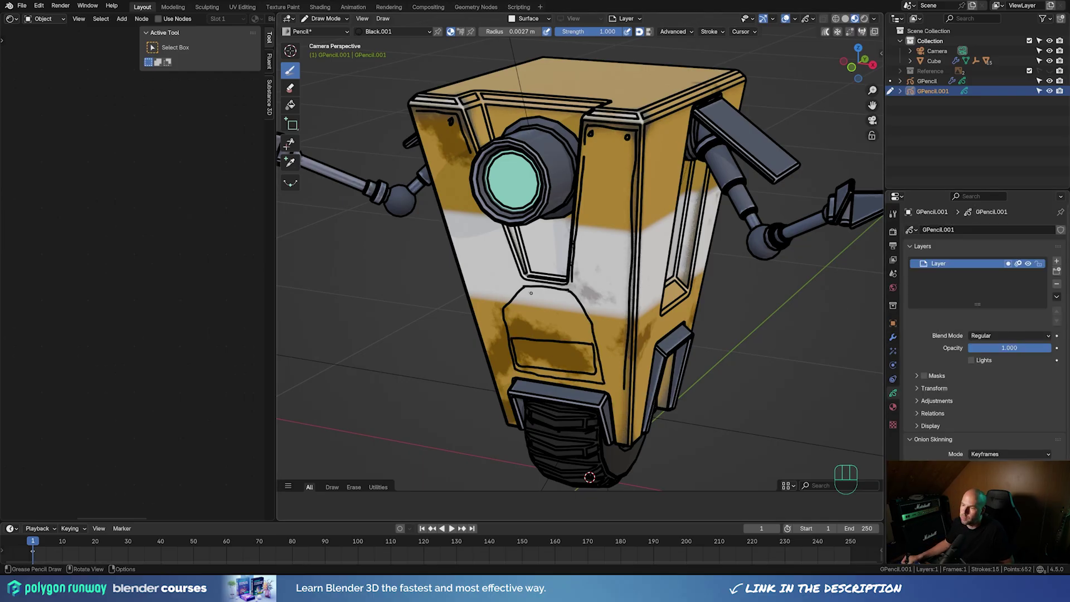
{"action": "left_click_drag", "start_coordinate": [544, 291], "coordinate": [582, 316]}
{"action": "left_click_drag", "start_coordinate": [509, 311], "coordinate": [583, 318]}
Draw accent lines and small rivets around the arched hatch on the lower front
{"action": "left_click_drag", "start_coordinate": [488, 346], "coordinate": [506, 371]}
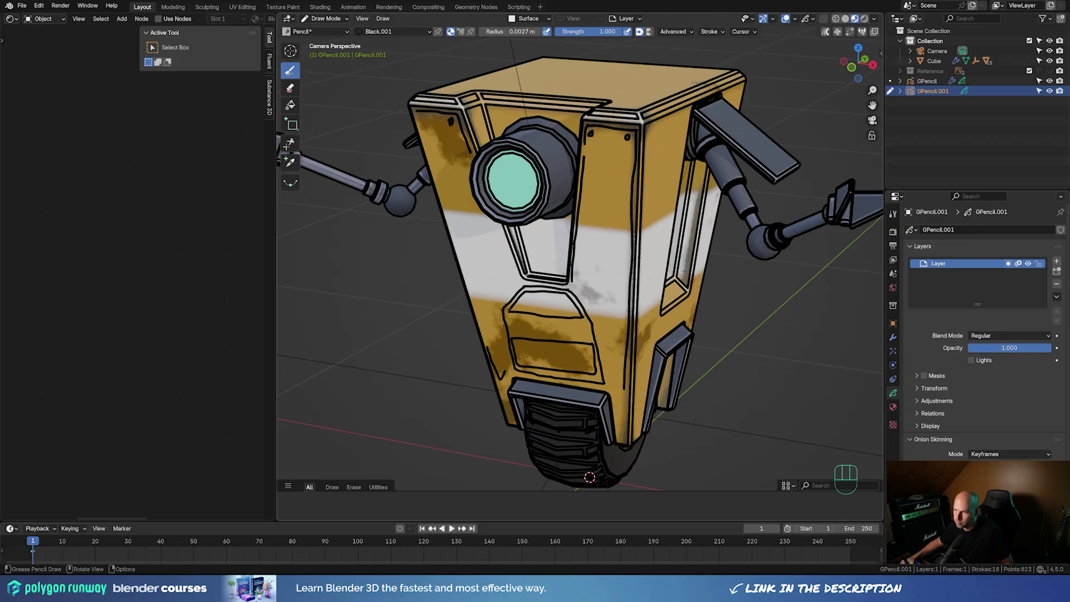
{"action": "left_click_drag", "start_coordinate": [605, 356], "coordinate": [611, 381]}
{"action": "left_click_drag", "start_coordinate": [617, 375], "coordinate": [618, 378]}
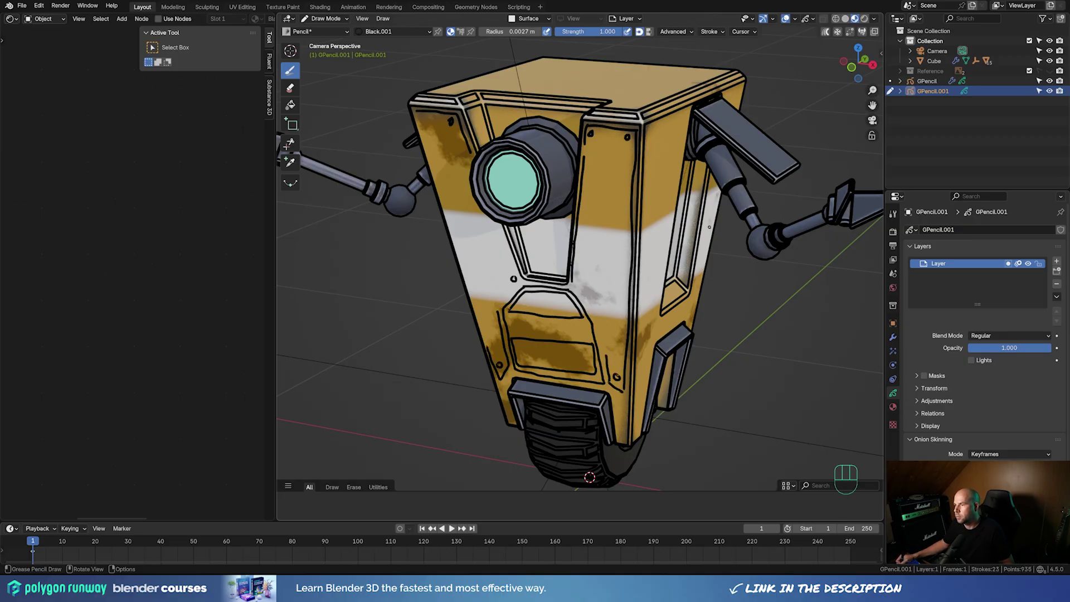
Draw a roughly square hatch outline with a corner rivet on the robot's top face
{"action": "middle_click_drag", "start_coordinate": [585, 134], "coordinate": [574, 200]}
{"action": "scroll", "coordinate": [574, 200], "scroll_direction": "up", "scroll_amount": 3}
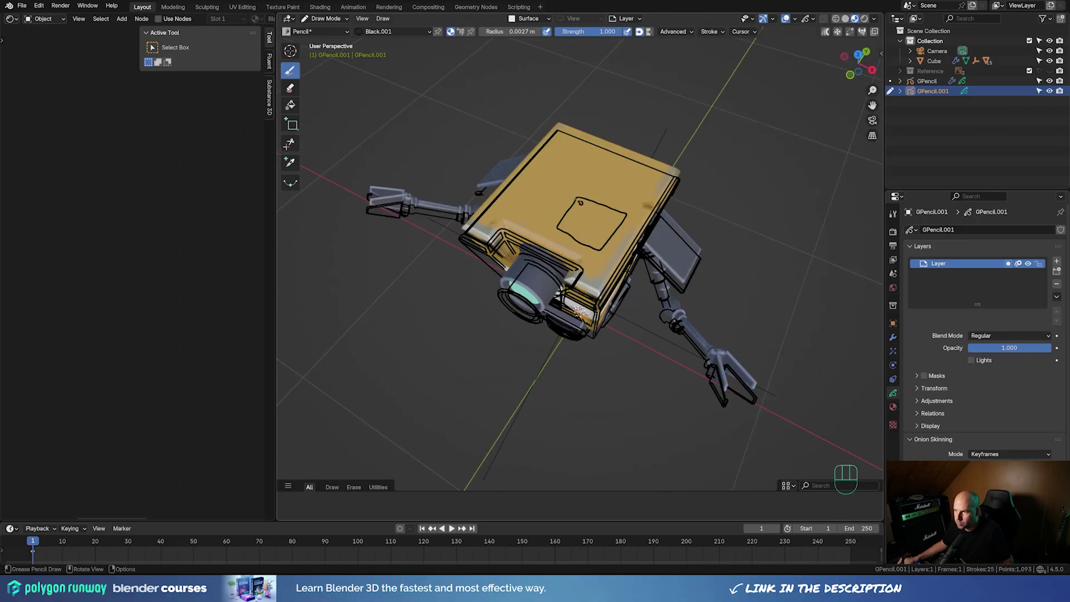
{"action": "left_click_drag", "start_coordinate": [618, 214], "coordinate": [619, 216]}
Draw a rectangular vent with horizontal slats inside the recessed panel on the robot's side
{"action": "mouse_move", "coordinate": [618, 217]}
{"action": "middle_mouse_down"}
{"action": "mouse_move", "coordinate": [613, 151]}
{"action": "mouse_move", "coordinate": [663, 131]}
{"action": "mouse_move", "coordinate": [588, 184]}
{"action": "middle_mouse_up"}
{"action": "scroll", "coordinate": [587, 184], "scroll_direction": "up", "scroll_amount": 3}
{"action": "mouse_move", "coordinate": [568, 183]}
{"action": "left_mouse_down"}
{"action": "mouse_move", "coordinate": [659, 222]}
{"action": "mouse_move", "coordinate": [573, 224]}
{"action": "mouse_move", "coordinate": [569, 185]}
{"action": "left_mouse_up"}
{"action": "left_click_drag", "start_coordinate": [649, 198], "coordinate": [576, 194]}
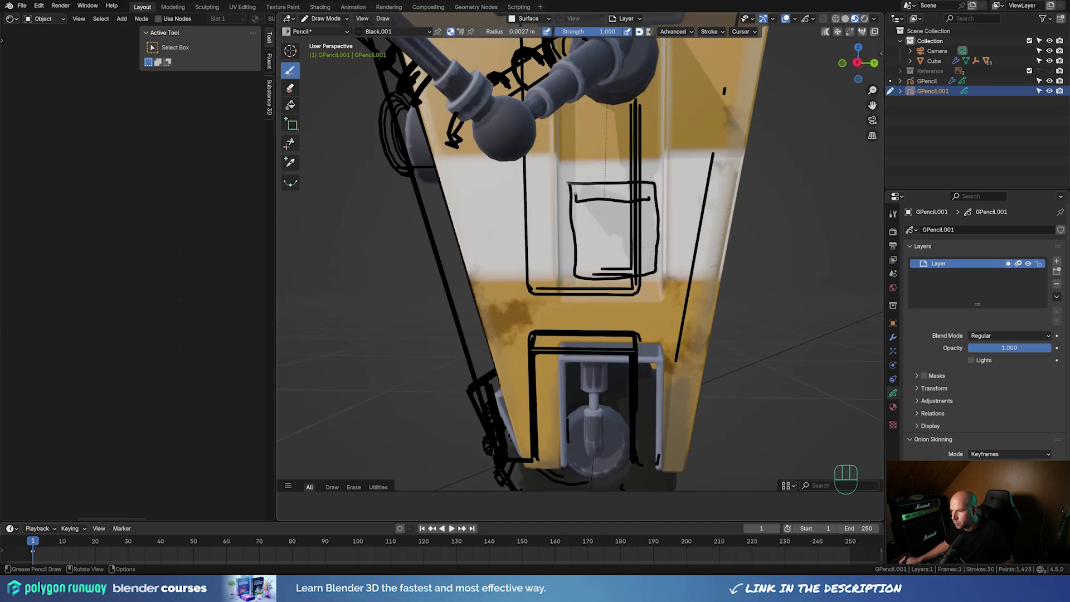
{"action": "left_click_drag", "start_coordinate": [582, 238], "coordinate": [647, 239]}
{"action": "left_click_drag", "start_coordinate": [583, 247], "coordinate": [648, 246]}
{"action": "mouse_move", "coordinate": [584, 254]}
{"action": "left_mouse_down"}
{"action": "mouse_move", "coordinate": [649, 255]}
{"action": "mouse_move", "coordinate": [651, 264]}
{"action": "left_mouse_up"}
Draw edge lines and a small hatch on the robot's side, plus a short line across the front's white stripe
{"action": "scroll", "coordinate": [641, 256], "scroll_direction": "down", "scroll_amount": 5}
{"action": "mouse_move", "coordinate": [641, 256]}
{"action": "middle_mouse_down"}
{"action": "mouse_move", "coordinate": [660, 250]}
{"action": "mouse_move", "coordinate": [711, 284]}
{"action": "middle_mouse_up"}
{"action": "left_click_drag", "start_coordinate": [616, 206], "coordinate": [603, 269]}
{"action": "left_click_drag", "start_coordinate": [603, 269], "coordinate": [591, 301]}
{"action": "middle_click_drag", "start_coordinate": [592, 296], "coordinate": [629, 268]}
{"action": "left_click_drag", "start_coordinate": [581, 227], "coordinate": [607, 228]}
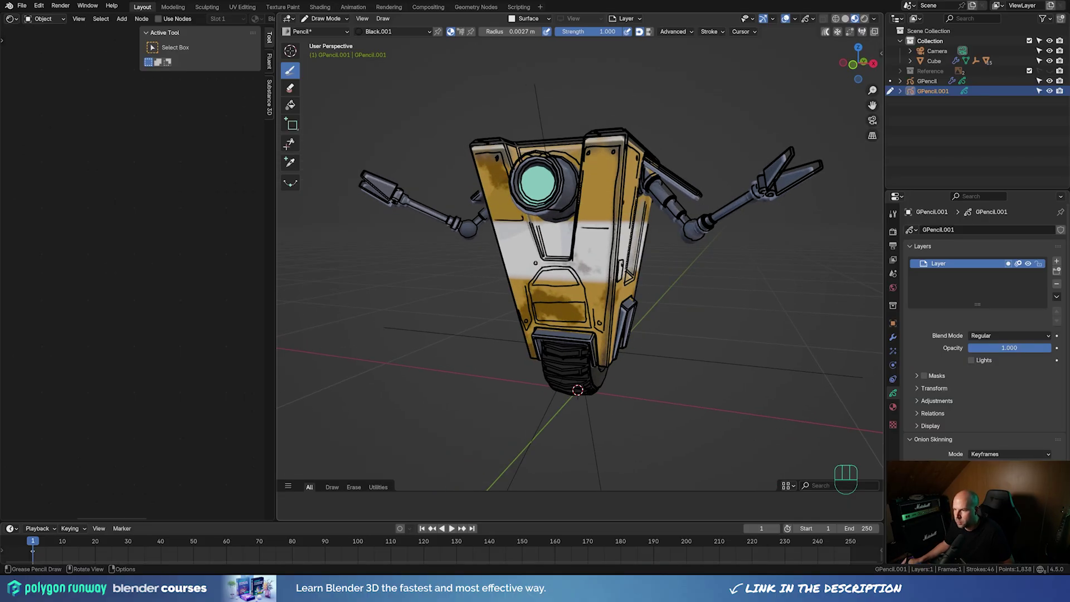
Draw a line down the body's edge and lengthwise ridge lines along the barrel of the eye
{"action": "middle_click_drag", "start_coordinate": [689, 249], "coordinate": [590, 247]}
{"action": "left_click_drag", "start_coordinate": [485, 153], "coordinate": [539, 333]}
{"action": "mouse_move", "coordinate": [532, 278]}
{"action": "middle_mouse_down"}
{"action": "mouse_move", "coordinate": [484, 315]}
{"action": "mouse_move", "coordinate": [624, 317]}
{"action": "mouse_move", "coordinate": [541, 267]}
{"action": "mouse_move", "coordinate": [535, 250]}
{"action": "middle_mouse_up"}
{"action": "left_click_drag", "start_coordinate": [517, 197], "coordinate": [539, 201]}
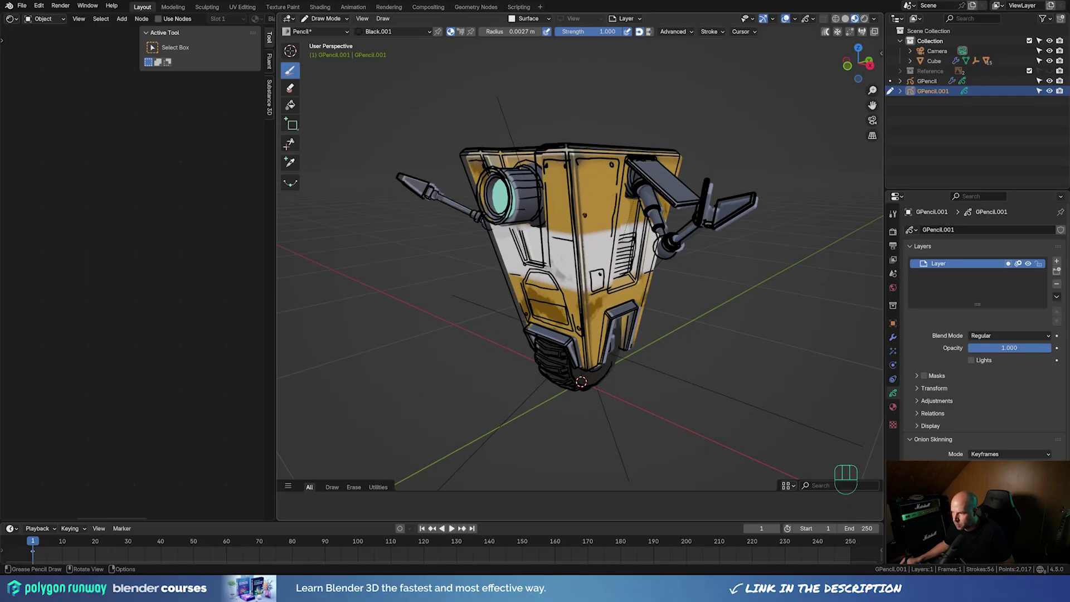
Add short accent strokes to the robot's body and rivets to the corners of the top hatch
{"action": "mouse_move", "coordinate": [546, 268]}
{"action": "middle_mouse_down"}
{"action": "mouse_move", "coordinate": [580, 217]}
{"action": "mouse_move", "coordinate": [635, 290]}
{"action": "middle_mouse_up"}
{"action": "mouse_move", "coordinate": [597, 257]}
{"action": "left_mouse_down"}
{"action": "mouse_move", "coordinate": [617, 278]}
{"action": "mouse_move", "coordinate": [630, 270]}
{"action": "left_mouse_up"}
{"action": "middle_click_drag", "start_coordinate": [607, 265], "coordinate": [606, 194]}
{"action": "left_click_drag", "start_coordinate": [600, 224], "coordinate": [619, 229]}
{"action": "middle_click_drag", "start_coordinate": [619, 234], "coordinate": [557, 193]}
{"action": "left_click_drag", "start_coordinate": [575, 172], "coordinate": [585, 189]}
Draw a small square, slats and rivets on the shoulder plate, undoing a stray stroke
{"action": "middle_click_drag", "start_coordinate": [585, 192], "coordinate": [502, 279]}
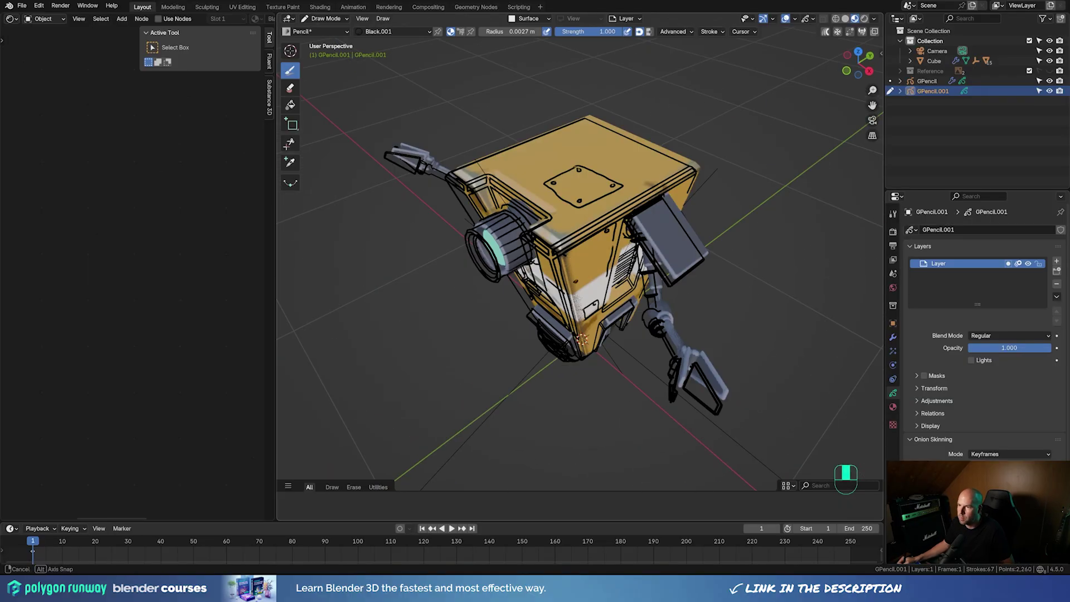
{"action": "middle_click_drag", "start_coordinate": [613, 251], "coordinate": [591, 223]}
{"action": "left_click_drag", "start_coordinate": [630, 206], "coordinate": [639, 205]}
{"action": "key", "text": "ctrl+z"}
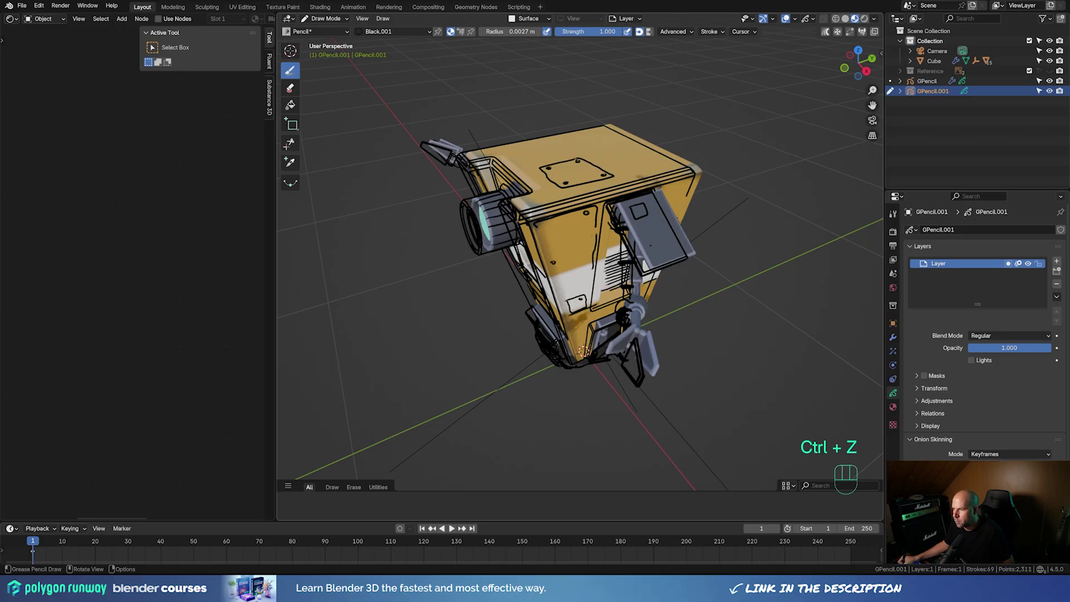
{"action": "middle_click_drag", "start_coordinate": [557, 290], "coordinate": [669, 218]}
{"action": "left_click_drag", "start_coordinate": [639, 240], "coordinate": [639, 259]}
{"action": "left_click_drag", "start_coordinate": [595, 250], "coordinate": [595, 294]}
Undo the last two strokes and draw a round pupil with a curved highlight on the eye's lens
{"action": "mouse_move", "coordinate": [579, 267]}
{"action": "middle_mouse_down"}
{"action": "mouse_move", "coordinate": [646, 251]}
{"action": "mouse_move", "coordinate": [568, 234]}
{"action": "mouse_move", "coordinate": [549, 195]}
{"action": "middle_mouse_up"}
{"action": "key", "text": "ctrl+z"}
{"action": "key", "text": "ctrl+z"}
{"action": "left_click_drag", "start_coordinate": [547, 190], "coordinate": [542, 203]}
{"action": "mouse_move", "coordinate": [542, 202]}
{"action": "middle_mouse_down"}
{"action": "mouse_move", "coordinate": [445, 192]}
{"action": "mouse_move", "coordinate": [557, 223]}
{"action": "middle_mouse_up"}
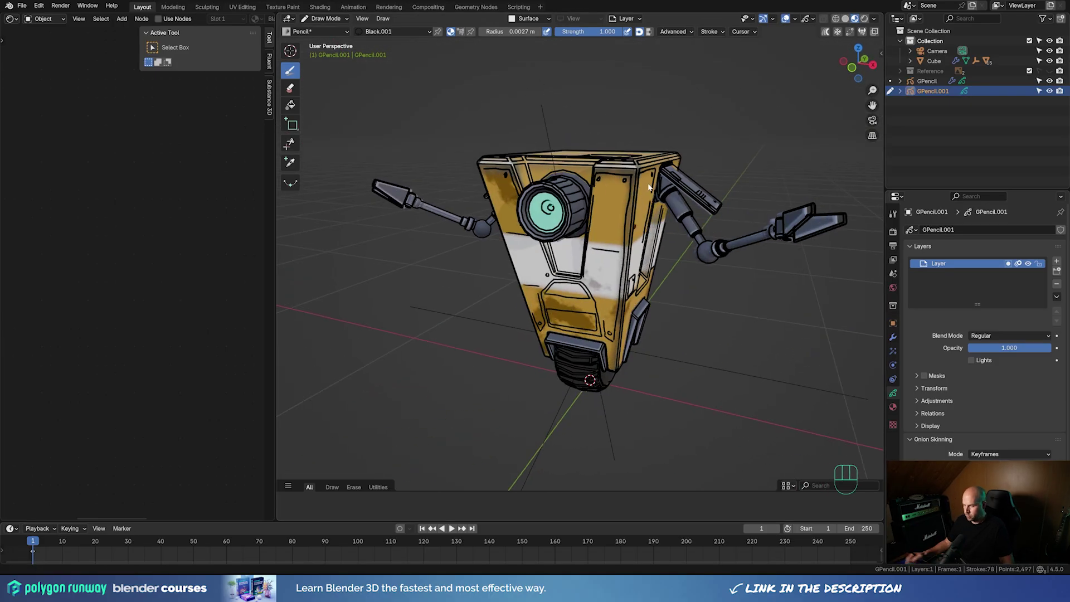
Trim excess parts of the hand-drawn strokes with the hard point eraser in camera view
{"action": "key", "text": "KP_0"}
{"action": "key", "text": "KP_0"}
{"action": "scroll", "coordinate": [668, 270], "scroll_direction": "down", "scroll_amount": 4}
{"action": "middle_click_drag", "start_coordinate": [669, 270], "coordinate": [664, 275], "text": "shift"}
{"action": "middle_click_drag", "start_coordinate": [665, 276], "coordinate": [641, 167], "text": "ctrl"}
{"action": "middle_click_drag", "start_coordinate": [641, 167], "coordinate": [671, 272], "text": "shift"}
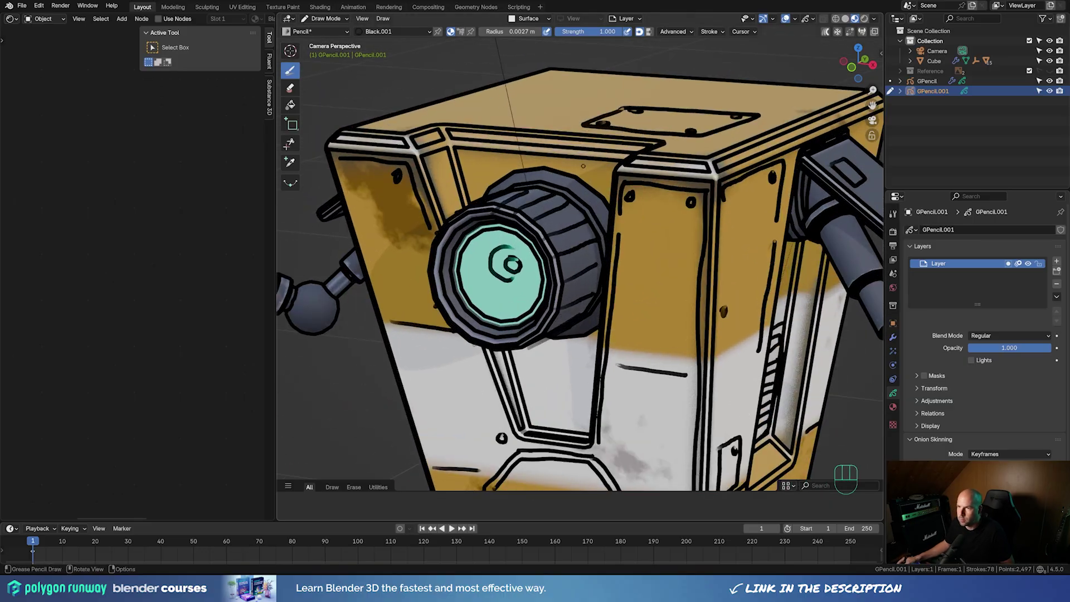
{"action": "left_click", "coordinate": [291, 88]}
{"action": "scroll", "coordinate": [511, 231], "scroll_direction": "down", "scroll_amount": 7}
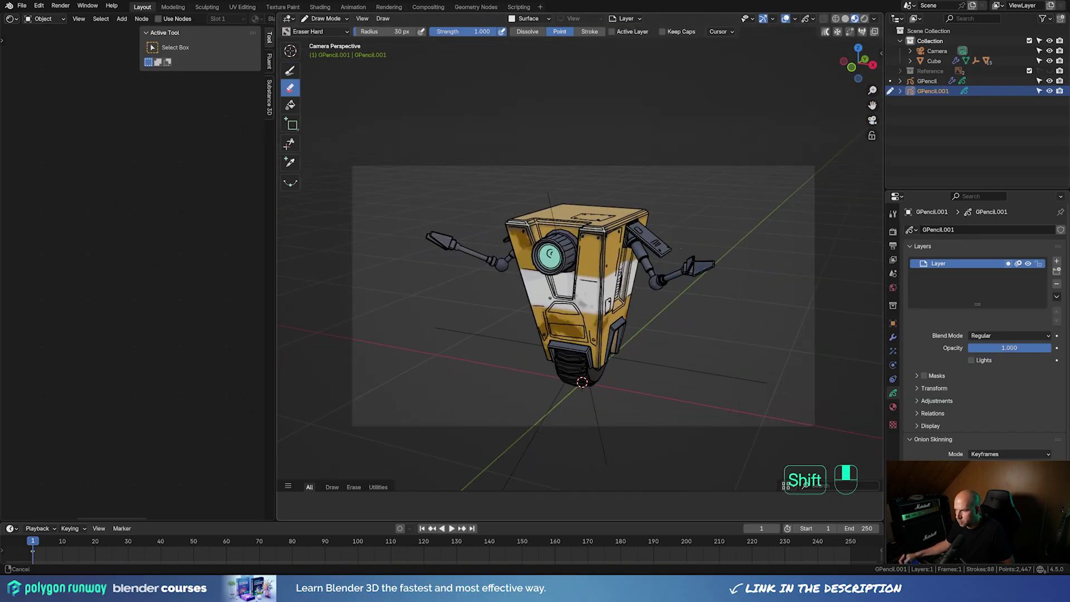
{"action": "middle_click_drag", "start_coordinate": [630, 223], "coordinate": [613, 209], "text": "shift"}
{"action": "scroll", "coordinate": [612, 208], "scroll_direction": "up", "scroll_amount": 1}
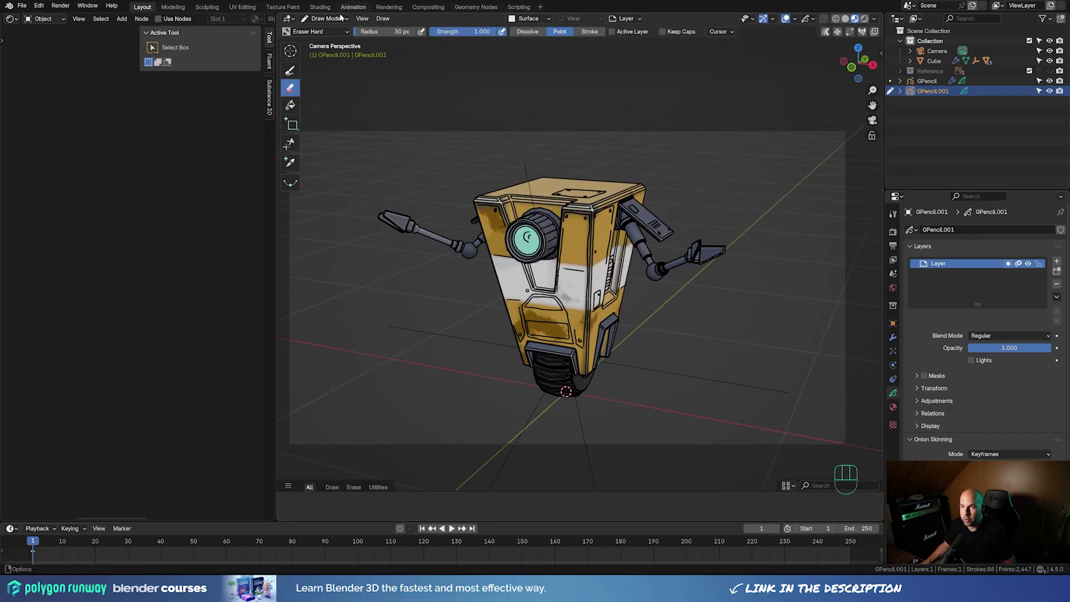
Switch to Object Mode and parent the hand-drawn Grease Pencil object to the robot's body
{"action": "left_click", "coordinate": [325, 18]}
{"action": "left_click", "coordinate": [326, 31]}
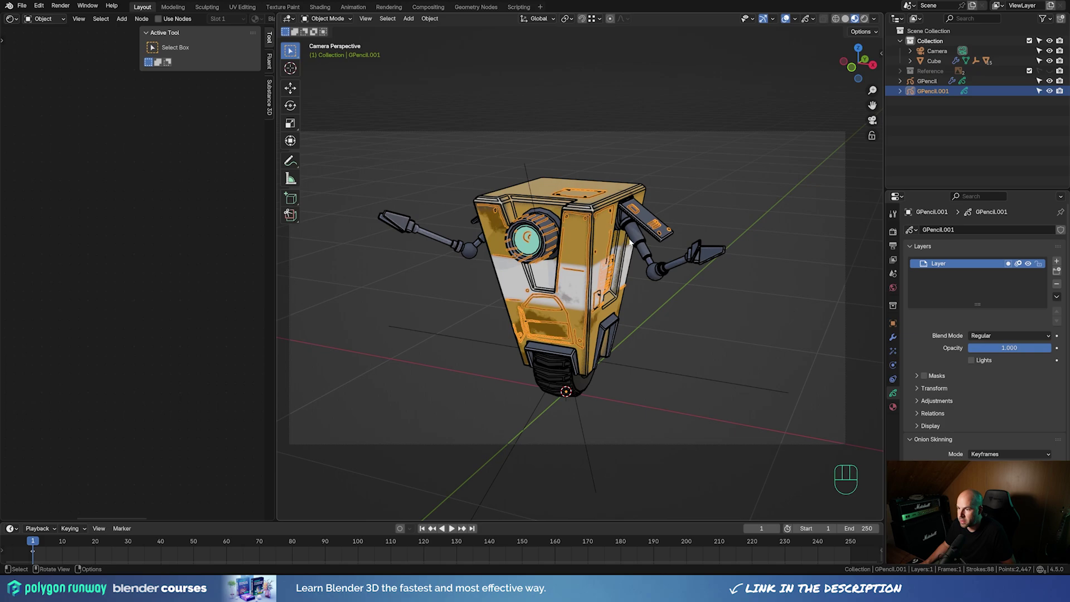
{"action": "left_click", "coordinate": [576, 109]}
{"action": "middle_click_drag", "start_coordinate": [682, 262], "coordinate": [635, 301]}
{"action": "scroll", "coordinate": [515, 239], "scroll_direction": "up", "scroll_amount": 6}
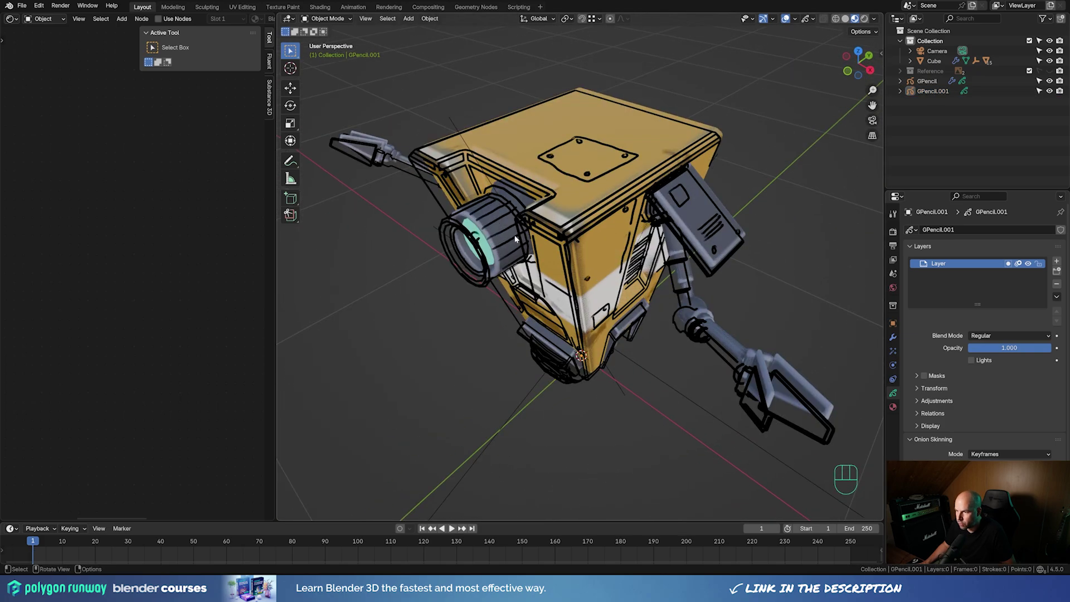
{"action": "left_click", "coordinate": [497, 234]}
{"action": "mouse_move", "coordinate": [669, 146]}
{"action": "middle_mouse_down"}
{"action": "mouse_move", "coordinate": [703, 138]}
{"action": "mouse_move", "coordinate": [644, 143]}
{"action": "middle_mouse_up"}
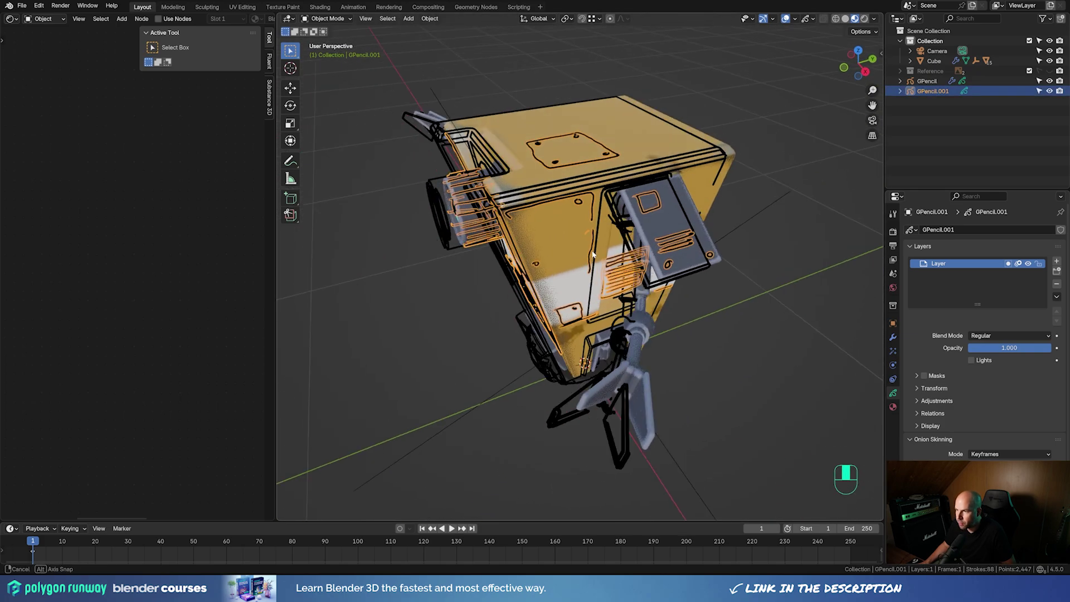
{"action": "left_click", "coordinate": [644, 141], "text": "shift"}
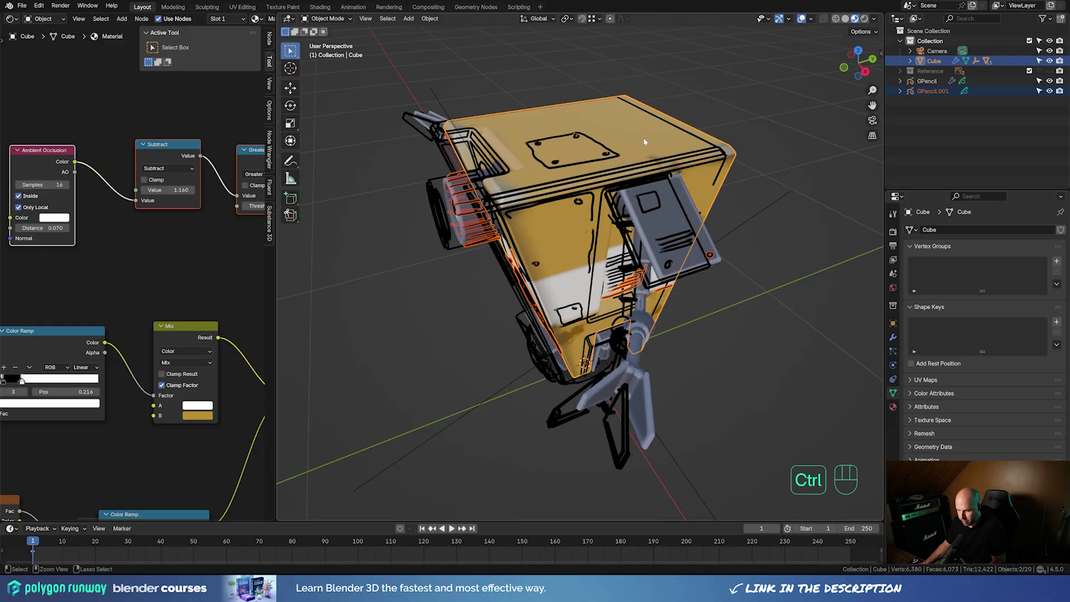
{"action": "key", "text": "ctrl+p"}
{"action": "left_click", "coordinate": [644, 138]}
{"action": "left_click", "coordinate": [643, 140]}
Test-move the robot's body to check that the drawn details follow it, cancelling each move
{"action": "scroll", "coordinate": [640, 167], "scroll_direction": "down", "scroll_amount": 5}
{"action": "middle_click_drag", "start_coordinate": [618, 251], "coordinate": [715, 260]}
{"action": "key", "text": "g"}
{"action": "key", "text": "Escape"}
{"action": "key", "text": "g"}
{"action": "key", "text": "Escape"}
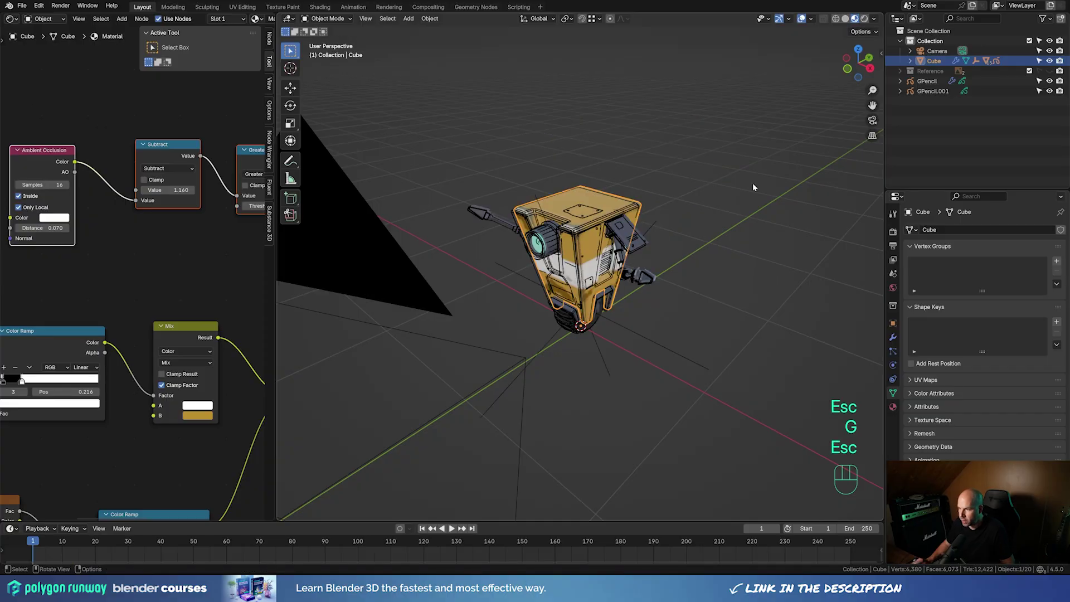
{"action": "key", "text": "KP_0"}
{"action": "key", "text": "g"}
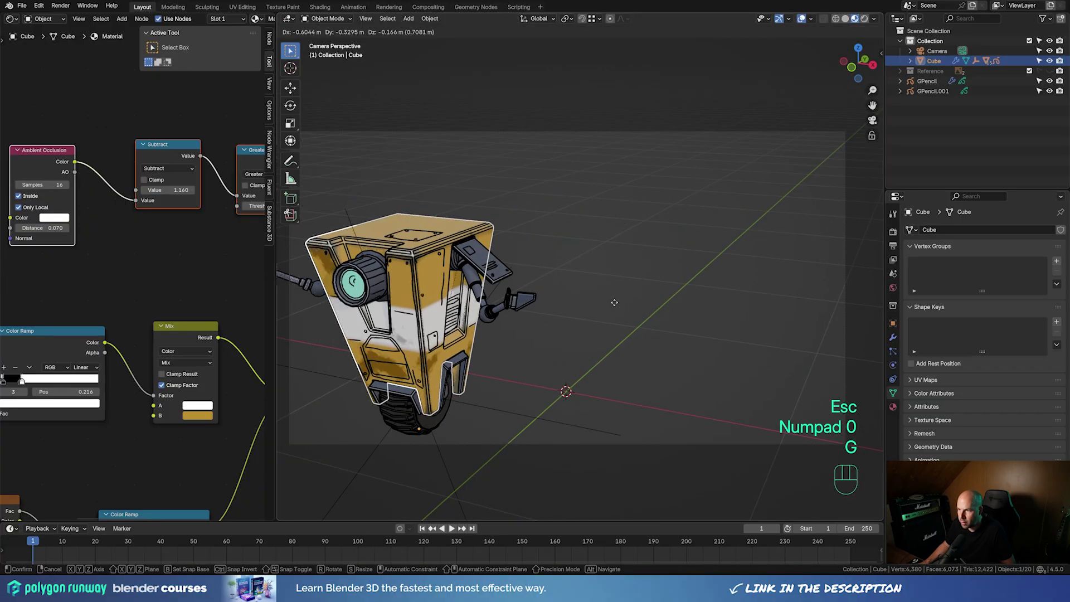
{"action": "key", "text": "Escape"}
Rotate the robot's body and forearms in the camera view to give it a more expressive pose
{"action": "key", "text": "r"}
{"action": "key", "text": "r"}
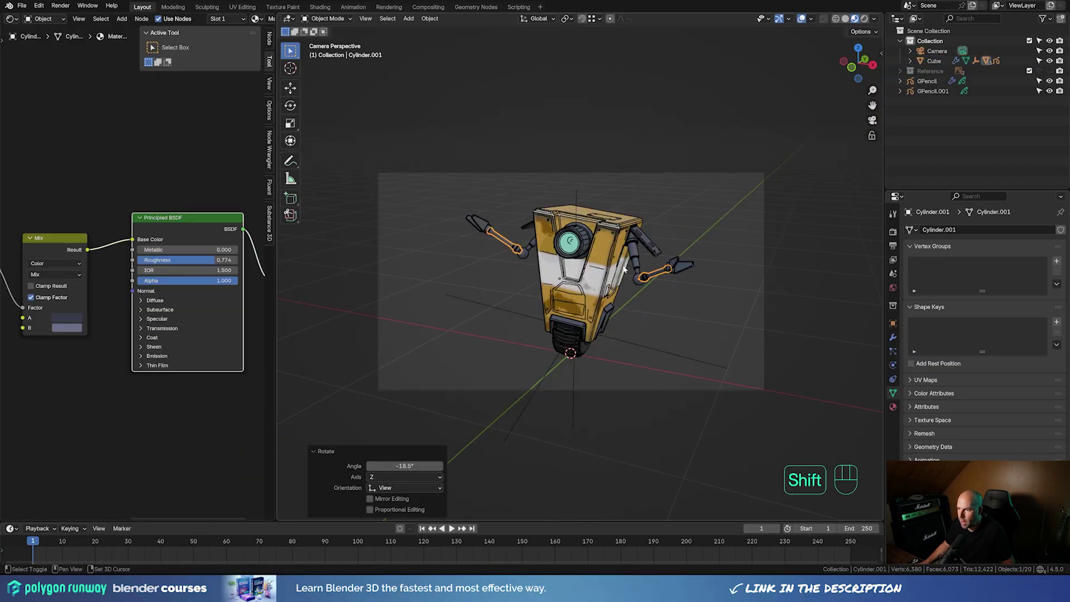
Add a ground plane, scale it up about 14.5 times and shift it horizontally to fill the camera frame behind the robot
{"action": "key", "text": "shift+a"}
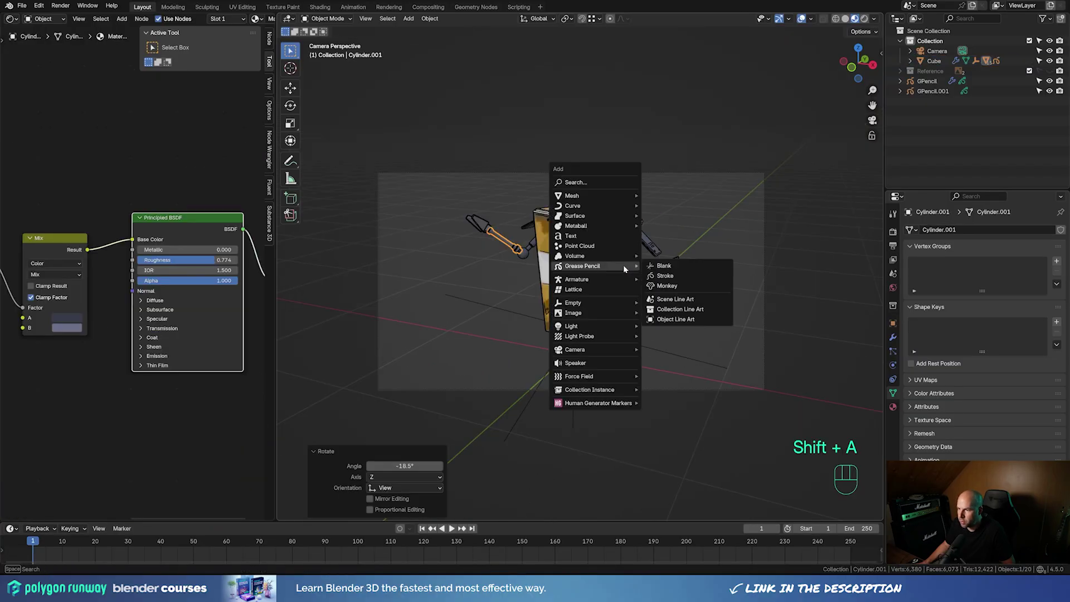
{"action": "mouse_move", "coordinate": [615, 196]}
{"action": "left_click", "coordinate": [689, 199]}
{"action": "key", "text": "s"}
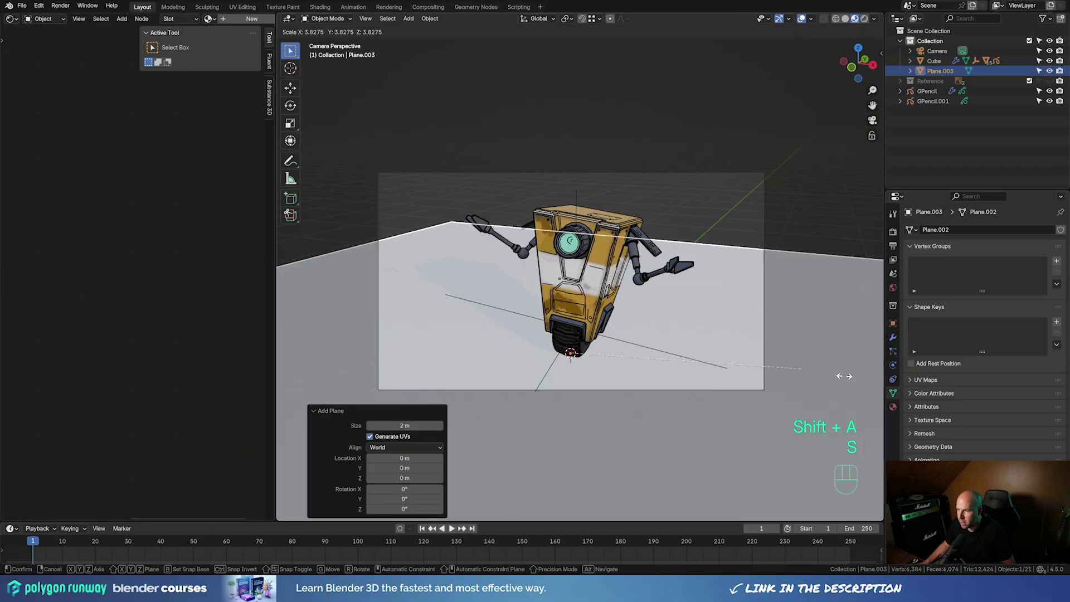
{"action": "left_click", "coordinate": [775, 396]}
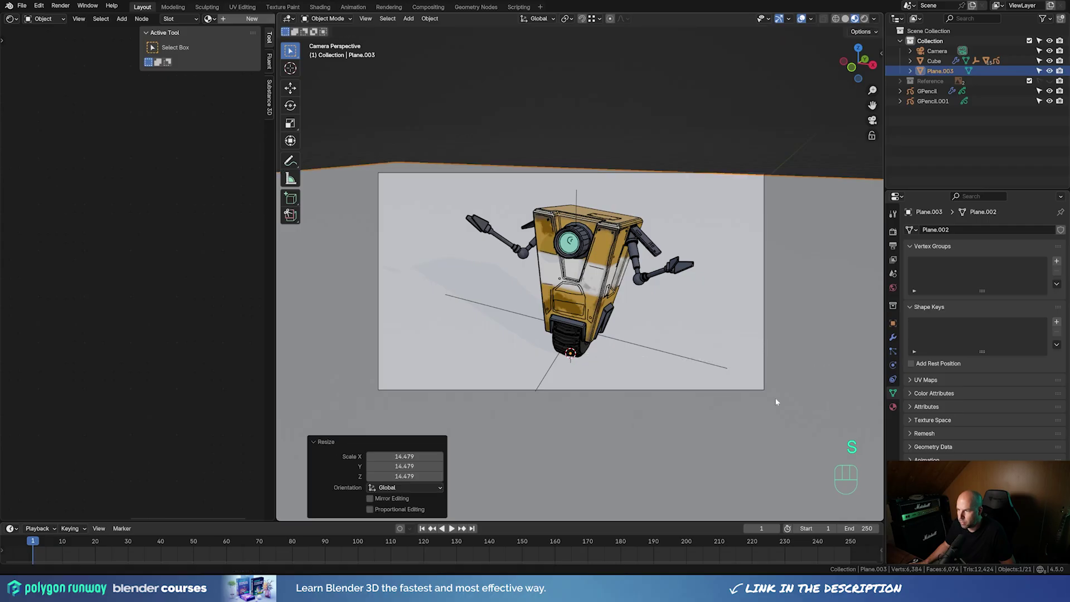
{"action": "key", "text": "g"}
{"action": "key", "text": "shift+z"}
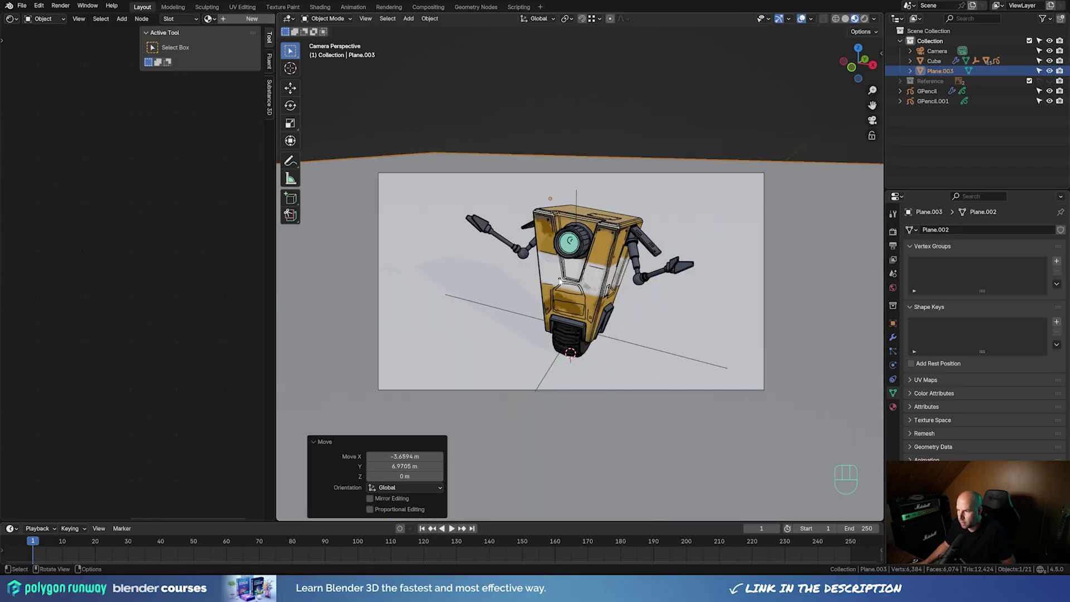
Give the ground plane a new material with a near-black base color and roughness 1.0
{"action": "left_click", "coordinate": [600, 275], "text": "shift"}
{"action": "scroll", "coordinate": [600, 276], "scroll_direction": "up", "scroll_amount": 1}
{"action": "left_click", "coordinate": [892, 407]}
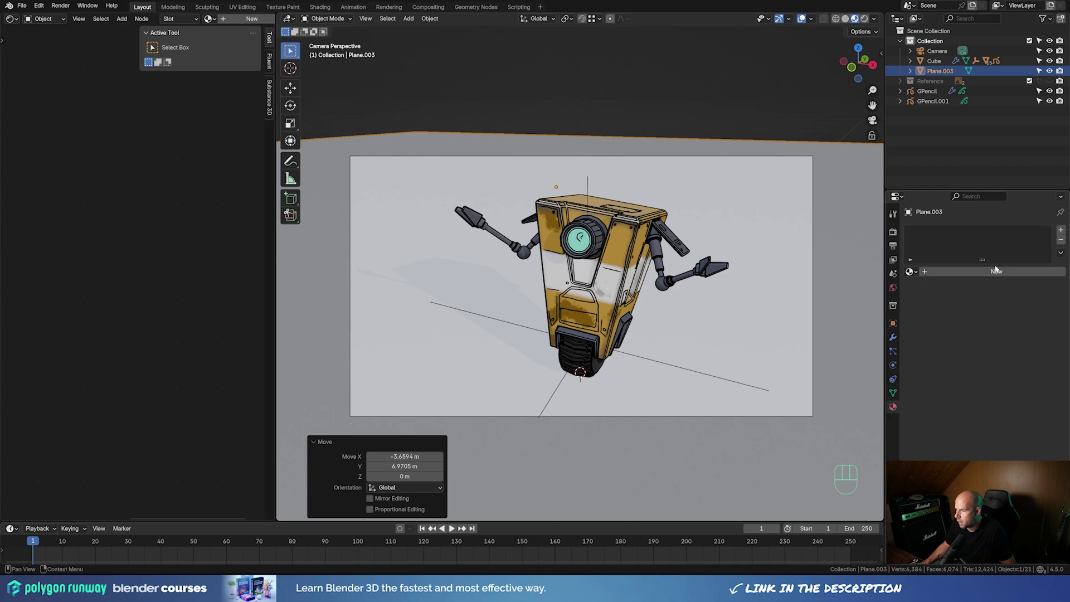
{"action": "left_click", "coordinate": [992, 272]}
{"action": "left_click", "coordinate": [1013, 333]}
{"action": "left_click_drag", "start_coordinate": [1042, 223], "coordinate": [1042, 246]}
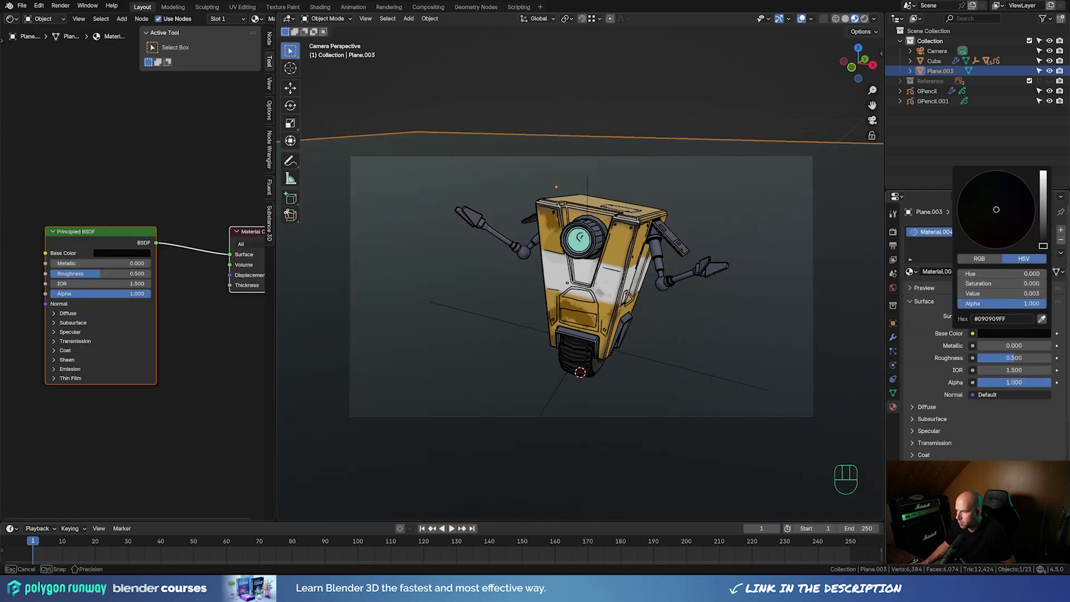
{"action": "left_click_drag", "start_coordinate": [1015, 360], "coordinate": [1050, 358]}
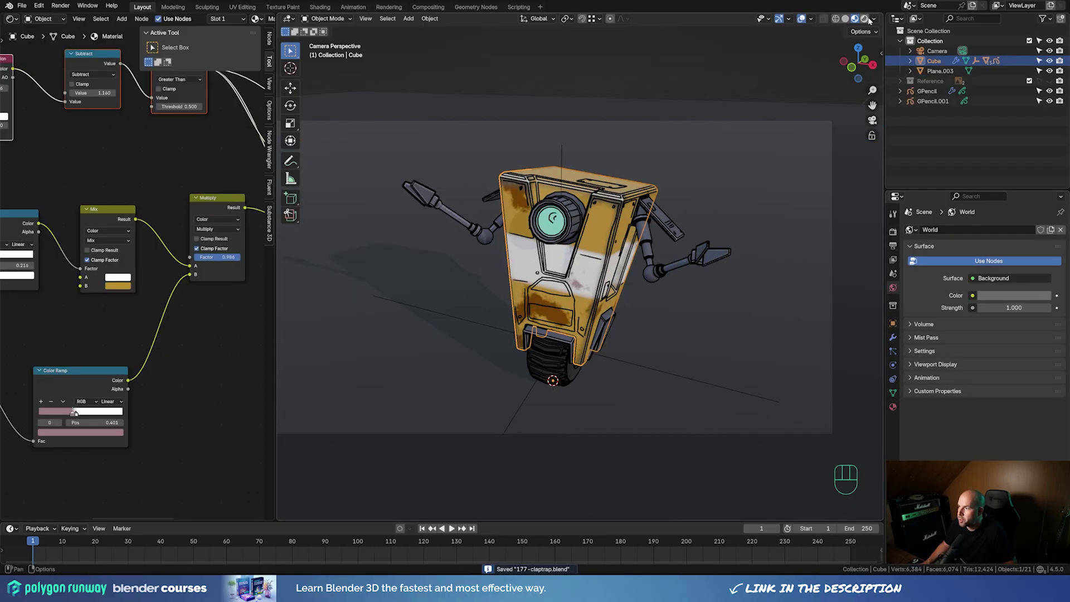
Switch to rendered shading, add an area light and raise it about 1.54 m above the robot
{"action": "left_click", "coordinate": [864, 18]}
{"action": "scroll", "coordinate": [627, 199], "scroll_direction": "down", "scroll_amount": 2}
{"action": "key", "text": "shift+a"}
{"action": "mouse_move", "coordinate": [604, 304]}
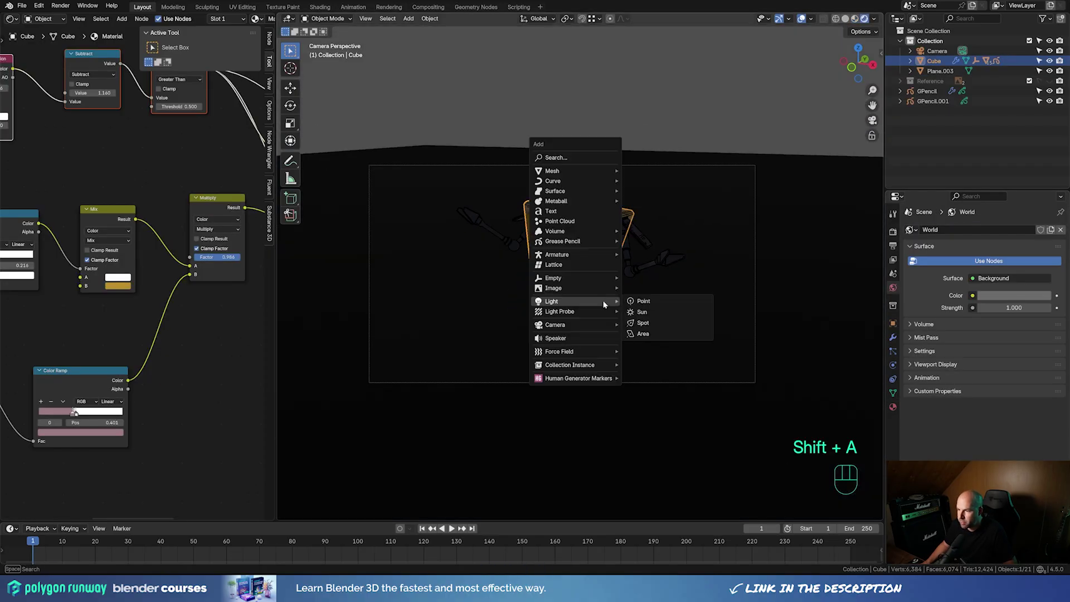
{"action": "left_click", "coordinate": [678, 330]}
{"action": "key", "text": "g"}
{"action": "key", "text": "z"}
{"action": "left_click", "coordinate": [836, 26]}
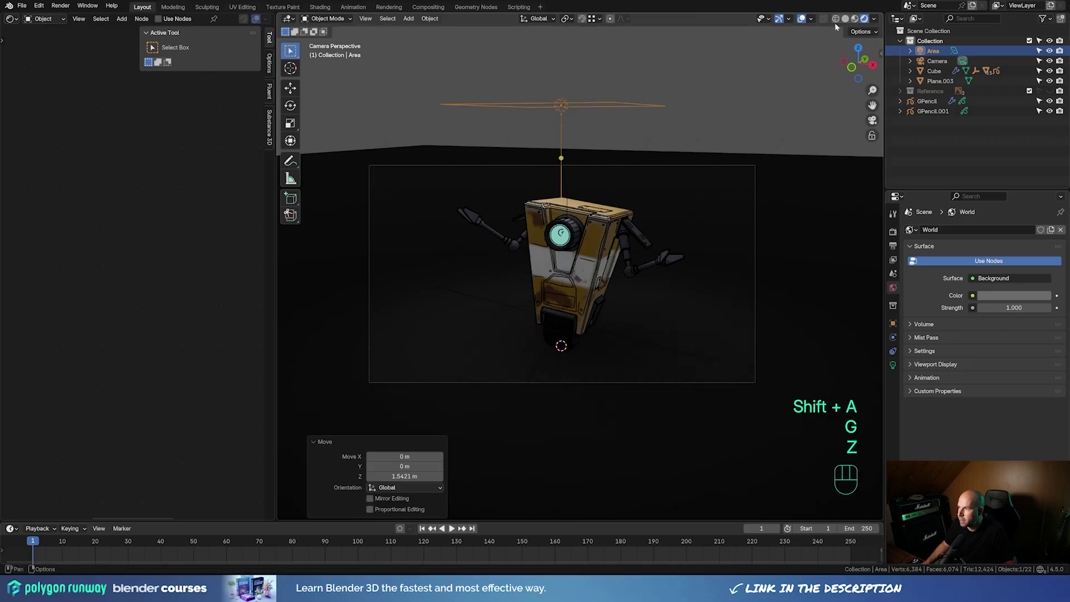
Set the area light's power to about 193.6 and raise the light about 0.36 m more along Z
{"action": "left_click", "coordinate": [892, 365]}
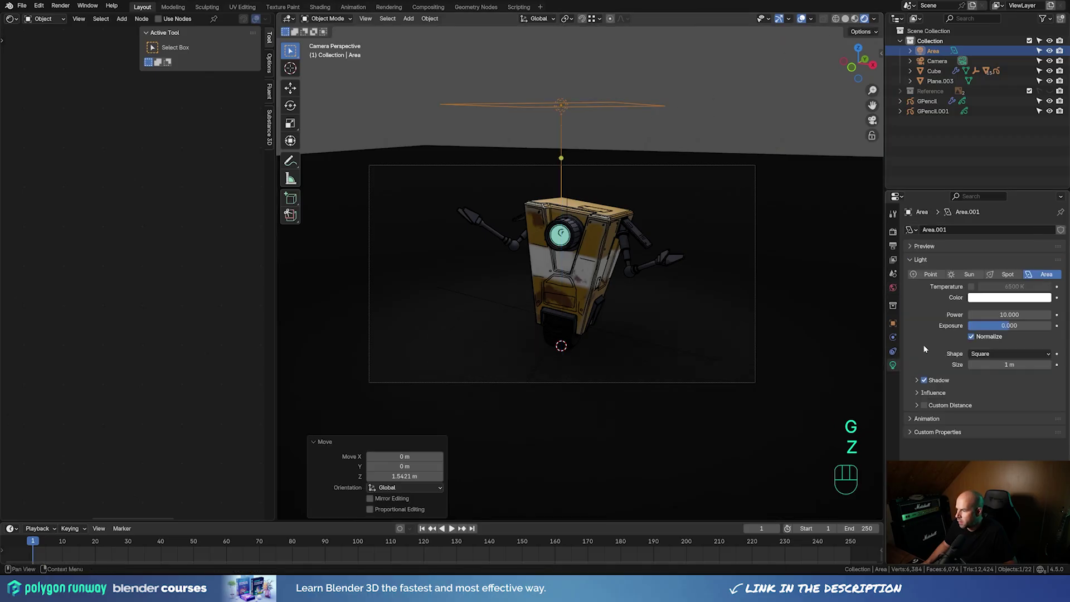
{"action": "left_click_drag", "start_coordinate": [997, 316], "coordinate": [1045, 316]}
{"action": "key", "text": "g"}
{"action": "key", "text": "z"}
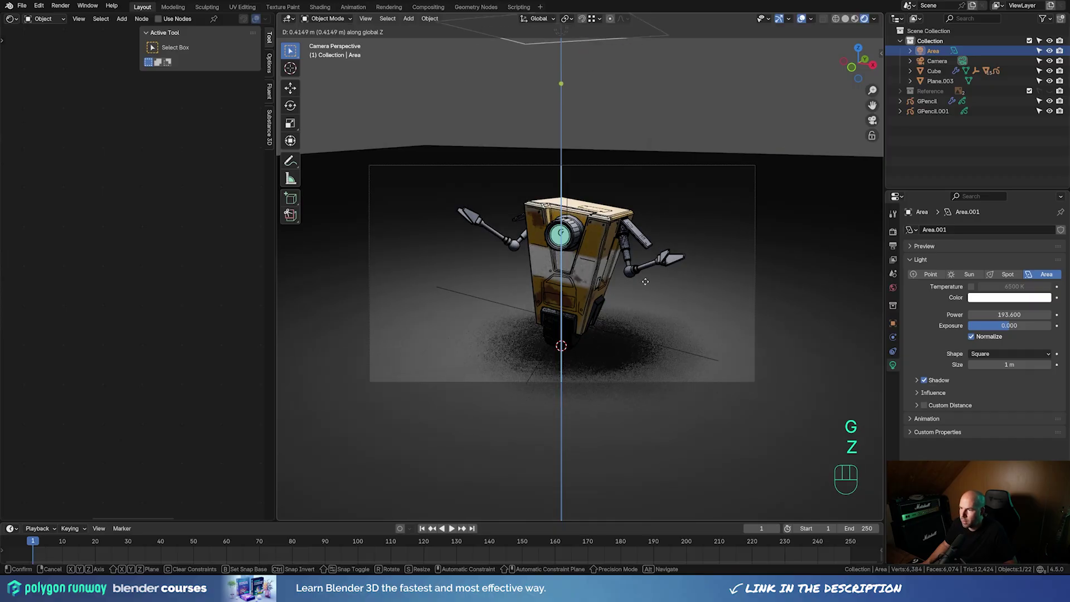
{"action": "left_click", "coordinate": [756, 249]}
Change the world background color to a saturated blue-violet
{"action": "left_click", "coordinate": [893, 288]}
{"action": "left_click", "coordinate": [1011, 295]}
{"action": "left_click_drag", "start_coordinate": [1010, 176], "coordinate": [1010, 171]}
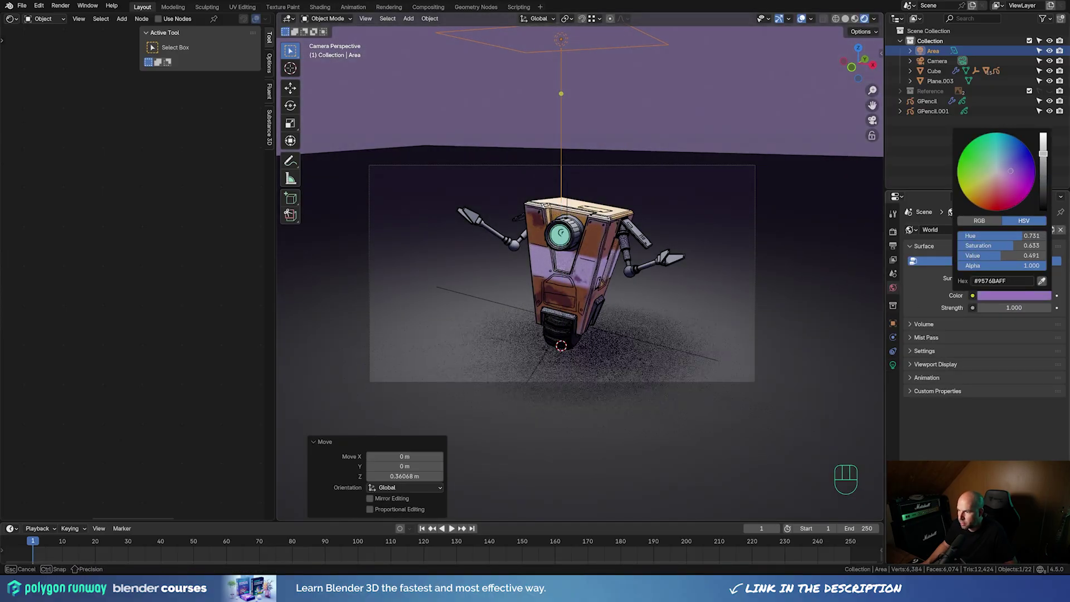
{"action": "mouse_move", "coordinate": [1043, 153]}
{"action": "left_mouse_down"}
{"action": "mouse_move", "coordinate": [1042, 139]}
{"action": "mouse_move", "coordinate": [1020, 163]}
{"action": "left_mouse_up"}
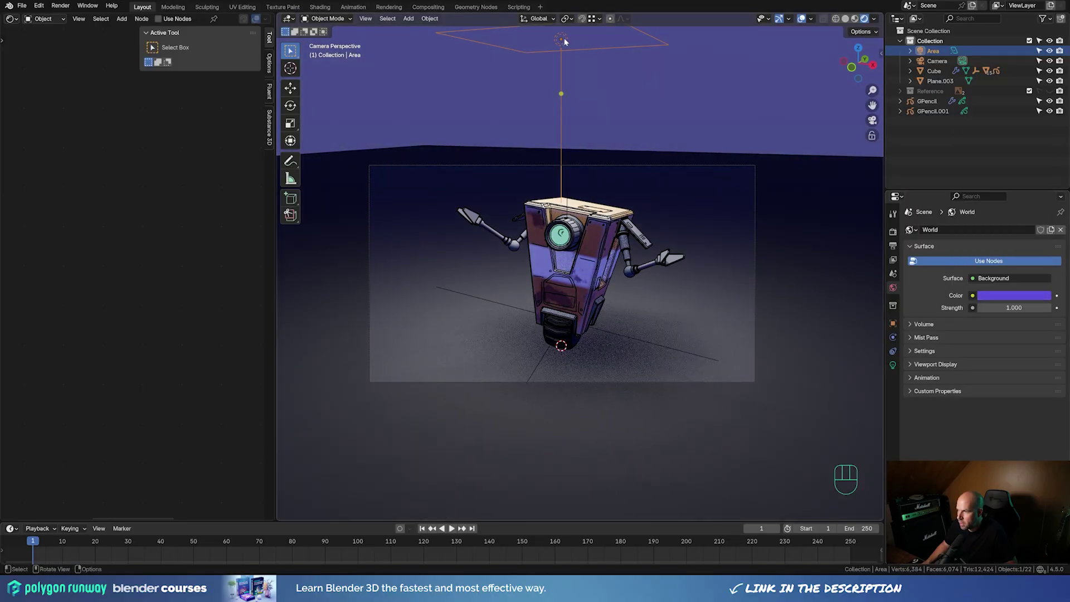
Tint the area light a pale warm yellow
{"action": "left_click", "coordinate": [892, 365]}
{"action": "left_click", "coordinate": [979, 298]}
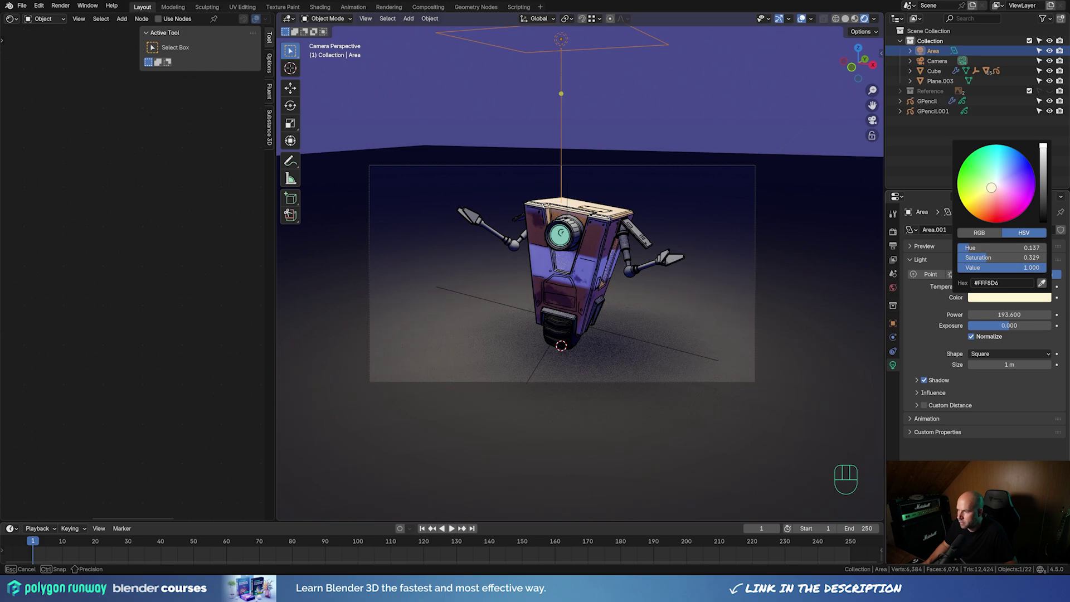
{"action": "key", "text": "Escape"}
Move the area light off to one side of the robot in camera view, adjusting it in the horizontal plane
{"action": "key", "text": "KP_0"}
{"action": "key", "text": "g"}
{"action": "left_click", "coordinate": [622, 298]}
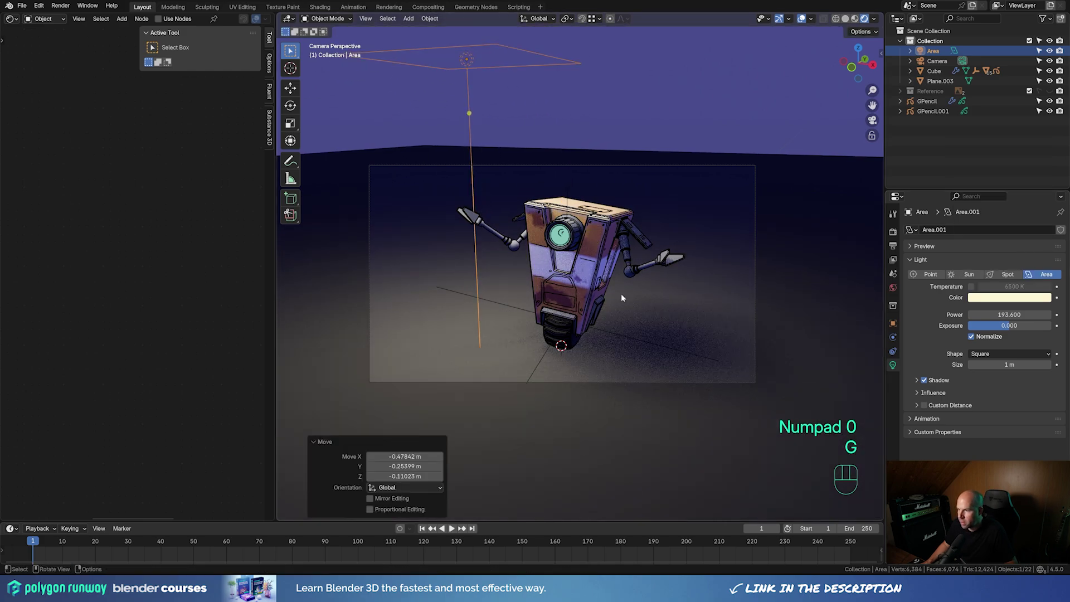
{"action": "key", "text": "g"}
{"action": "key", "text": "shift+z"}
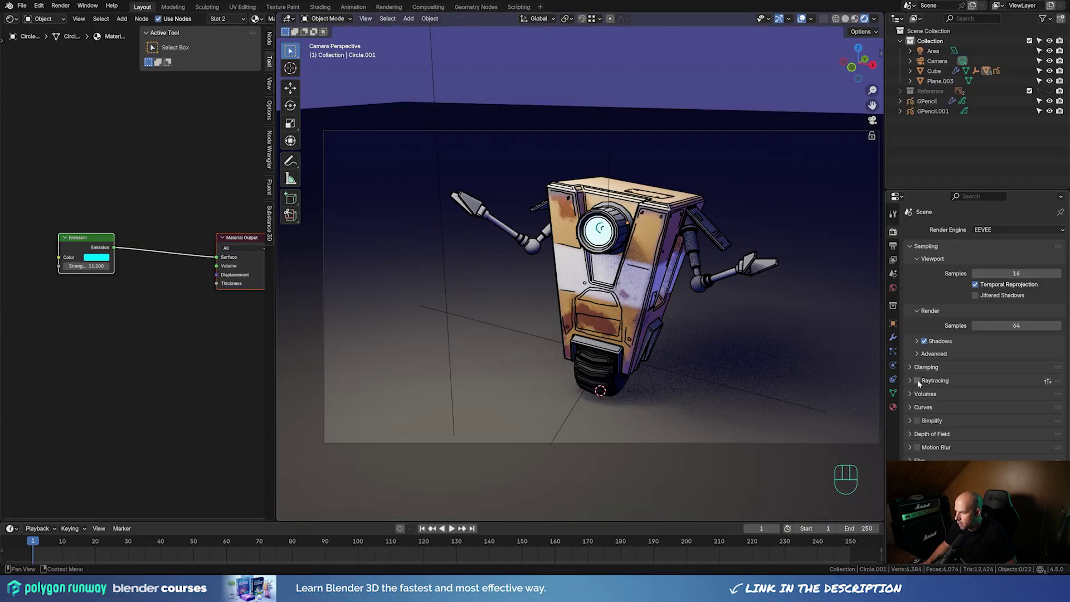
Duplicate the area light, place the copy on the robot's opposite side towards the back, and color it light blue
{"action": "scroll", "coordinate": [604, 335], "scroll_direction": "down", "scroll_amount": 3}
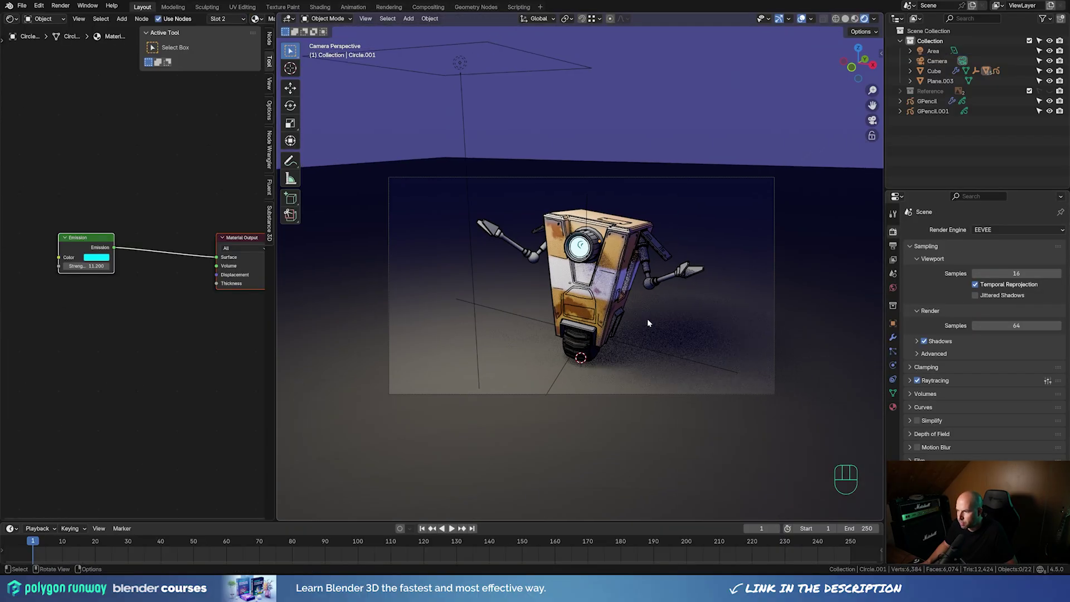
{"action": "left_click", "coordinate": [460, 67]}
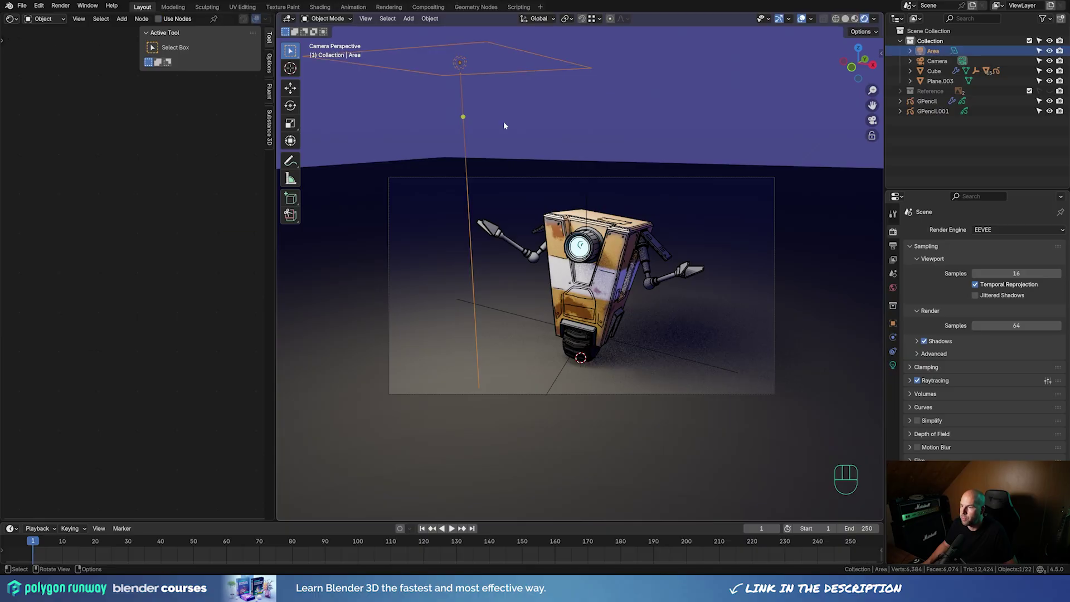
{"action": "key", "text": "shift+d"}
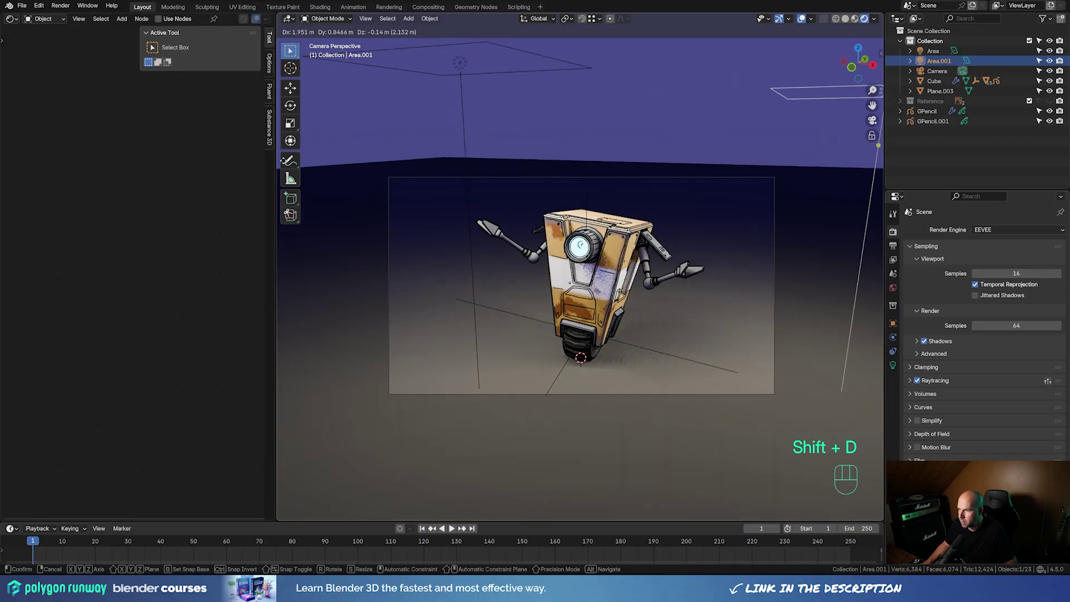
{"action": "left_click", "coordinate": [779, 282]}
{"action": "key", "text": "g"}
{"action": "key", "text": "shift+z"}
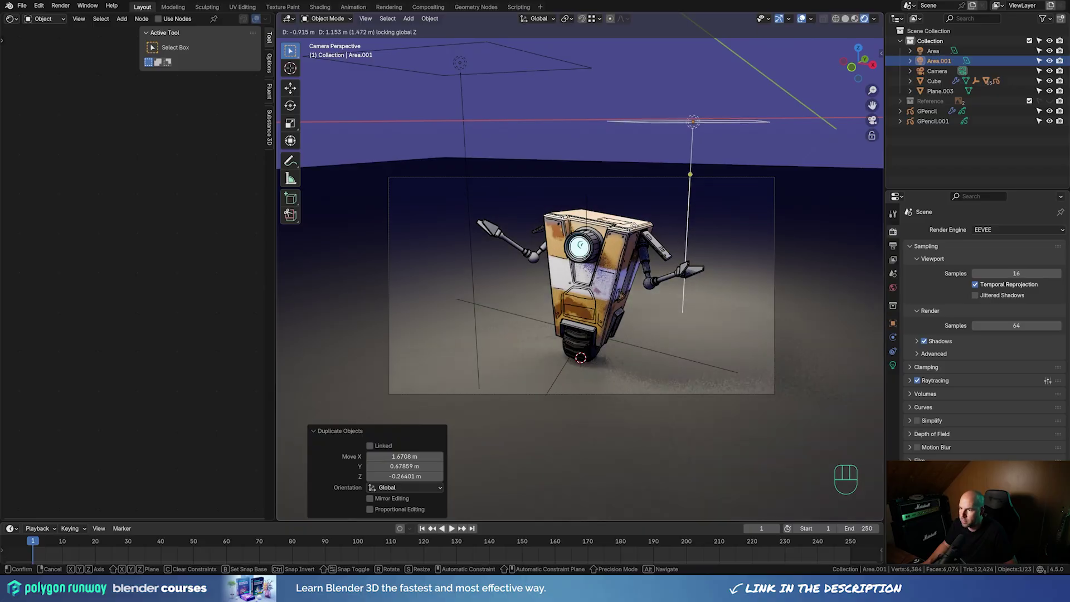
{"action": "left_click", "coordinate": [683, 238]}
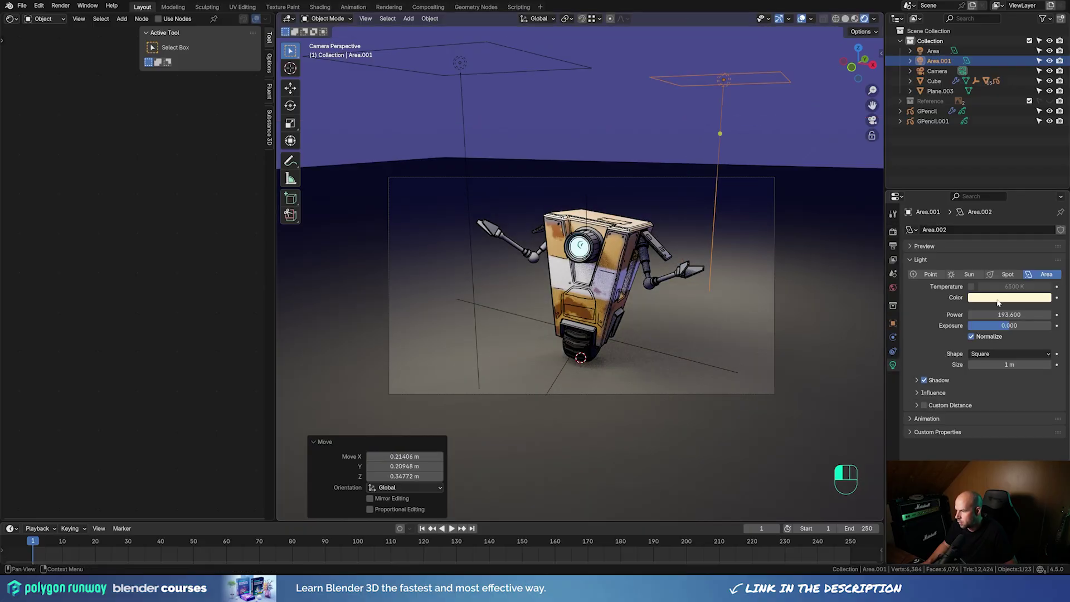
{"action": "left_click", "coordinate": [998, 303]}
{"action": "left_click_drag", "start_coordinate": [998, 170], "coordinate": [1006, 157]}
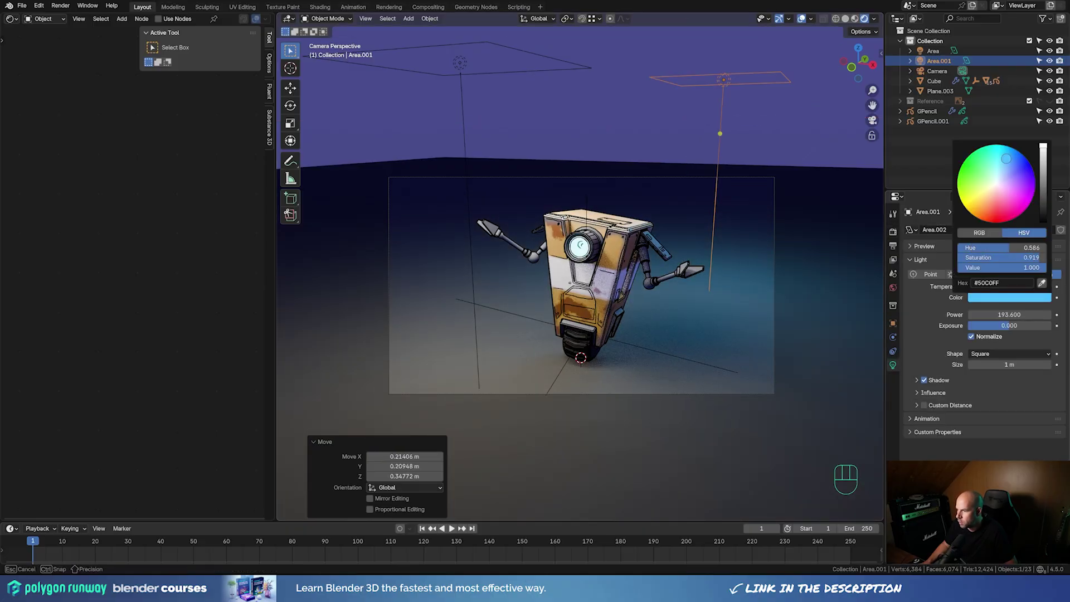
Change the base color of the ground plane's material to a very dark navy blue
{"action": "left_click", "coordinate": [797, 289]}
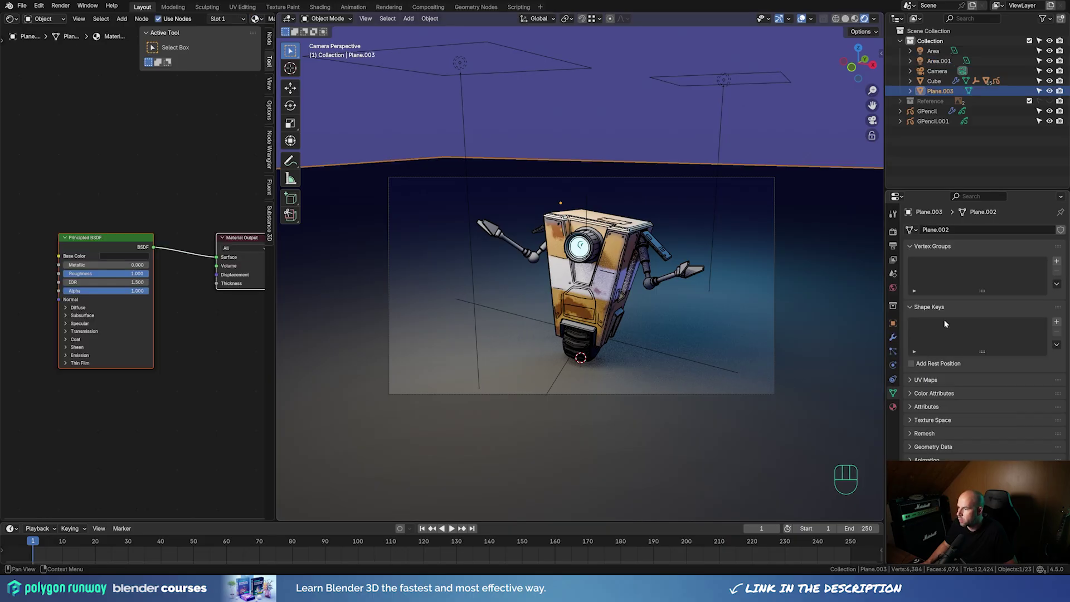
{"action": "left_click", "coordinate": [892, 406]}
{"action": "left_click", "coordinate": [1011, 333]}
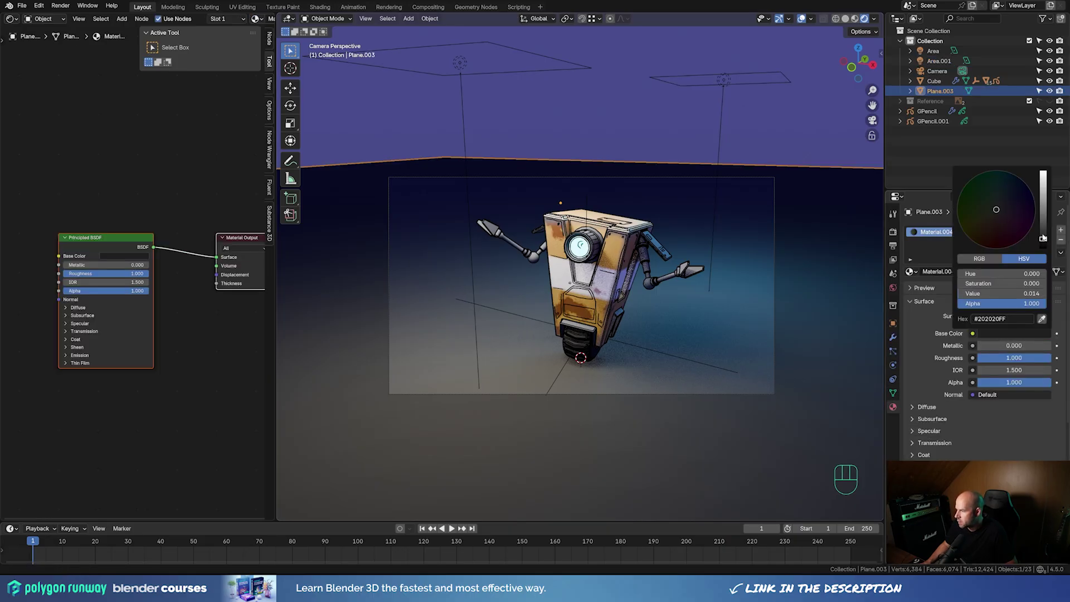
{"action": "left_click_drag", "start_coordinate": [1003, 214], "coordinate": [1023, 181]}
{"action": "middle_click_drag", "start_coordinate": [678, 342], "coordinate": [671, 327], "text": "shift"}
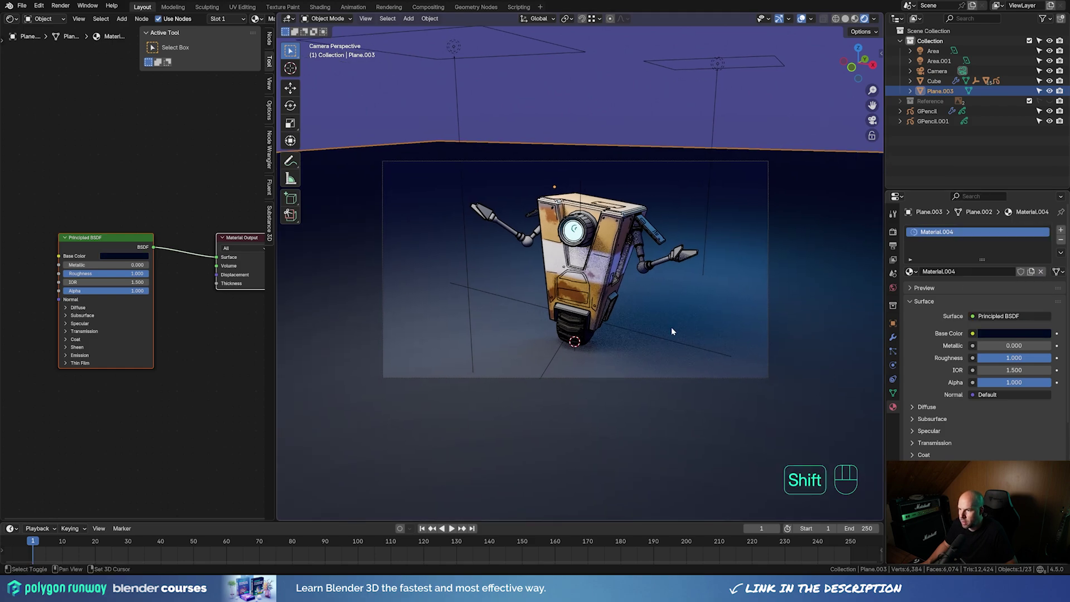
{"action": "scroll", "coordinate": [609, 325], "scroll_direction": "up", "scroll_amount": 5}
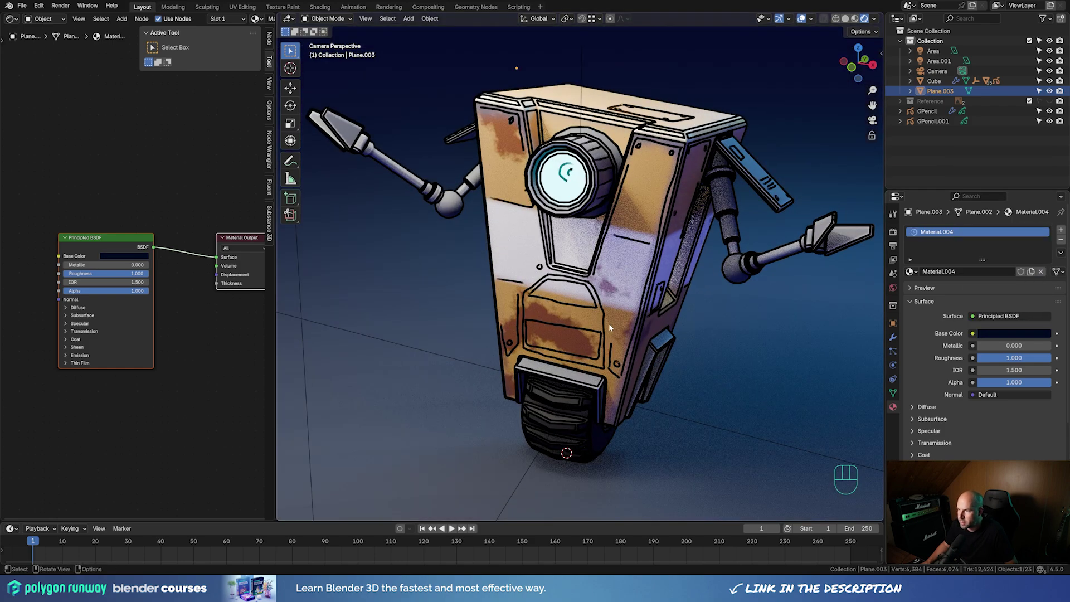
{"action": "scroll", "coordinate": [609, 323], "scroll_direction": "down", "scroll_amount": 6}
{"action": "scroll", "coordinate": [749, 219], "scroll_direction": "up", "scroll_amount": 2}
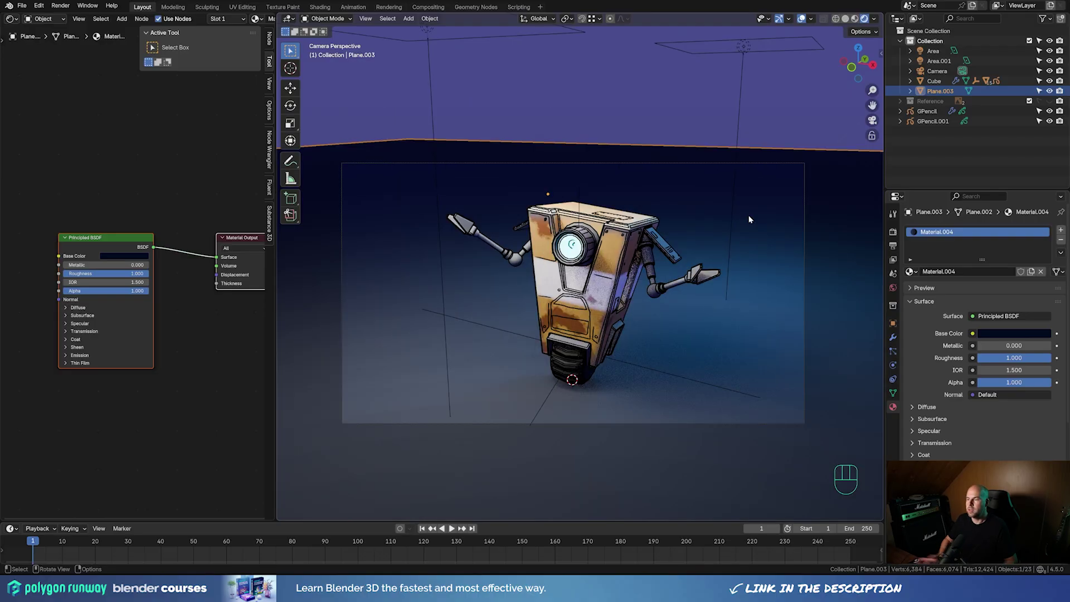